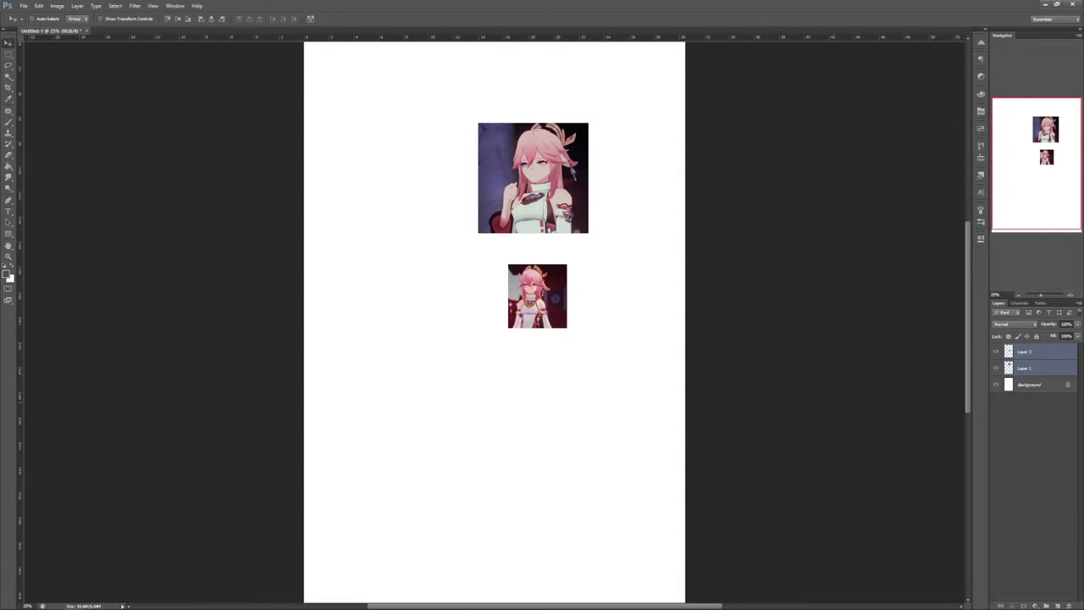
# Step: Move both reference images together toward the upper-right corner of the canvas
pyautogui.click(1024, 351)
pyautogui.click(996, 352)
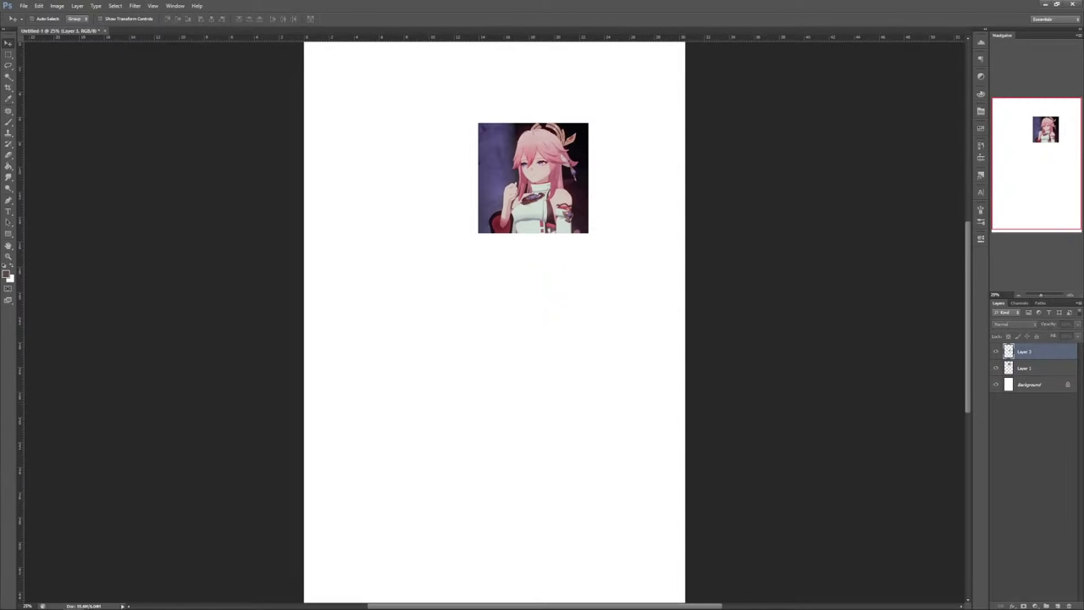
pyautogui.click(996, 352)
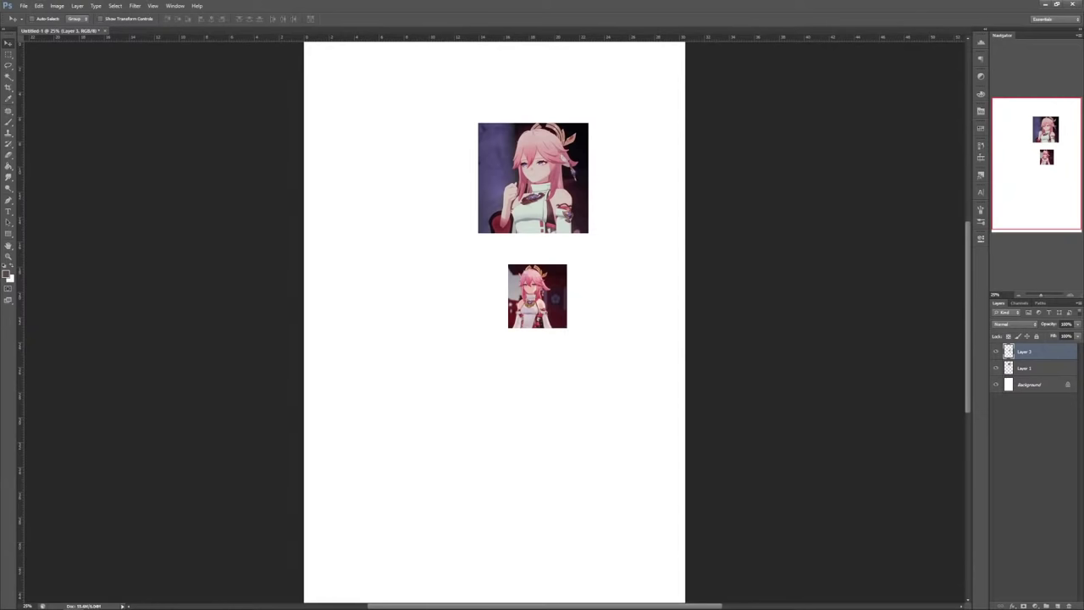
pyautogui.keyDown('shift'); pyautogui.click(1025, 369); pyautogui.keyUp('shift')
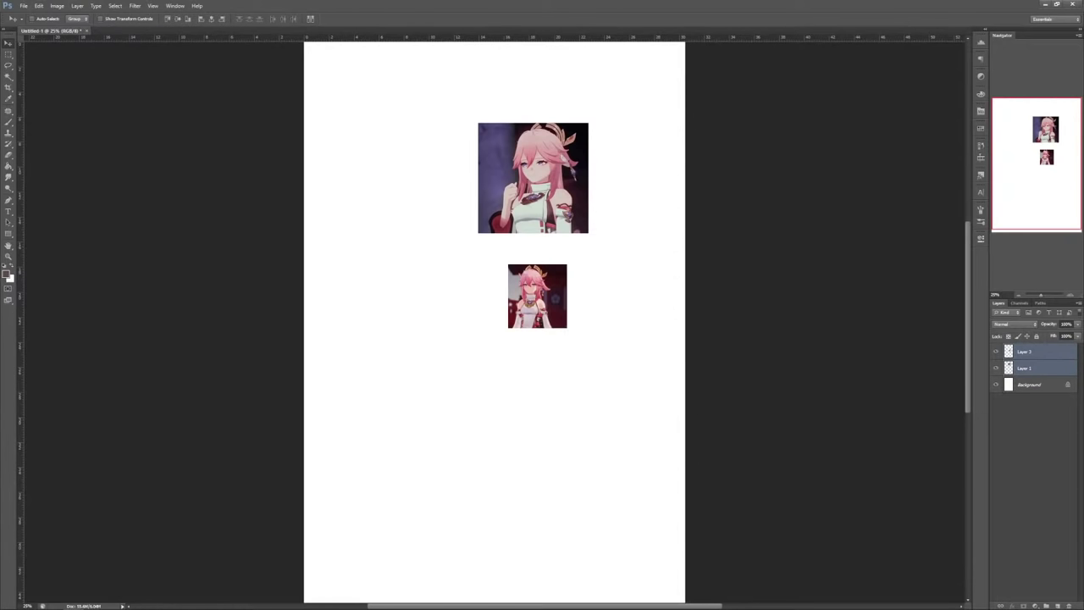
pyautogui.moveTo(576, 227); pyautogui.dragTo(662, 159)
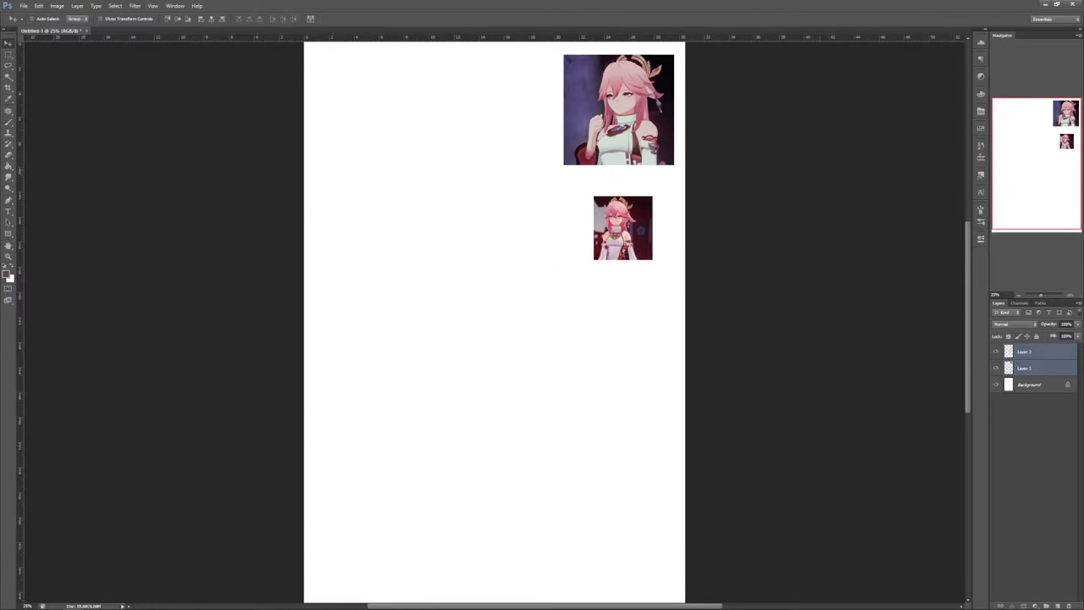
# Step: Fit the large reference image into the canvas corner with the small one directly beneath it, and merge them into one layer
pyautogui.click(1025, 368)
pyautogui.click(996, 369)
pyautogui.click(996, 368)
pyautogui.moveTo(681, 270); pyautogui.dragTo(689, 261)
pyautogui.click(1027, 350)
pyautogui.moveTo(707, 329); pyautogui.dragTo(735, 288)
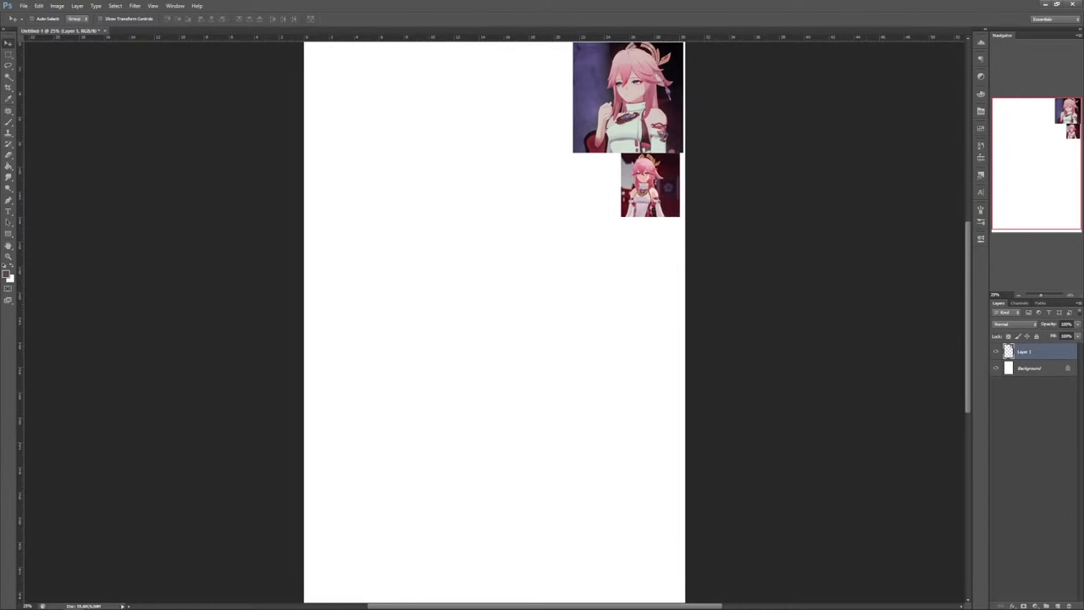
# Step: Create a layer group above the merged reference layer and add an empty sketch layer beneath the group
pyautogui.hotkey('ctrl', 'g')
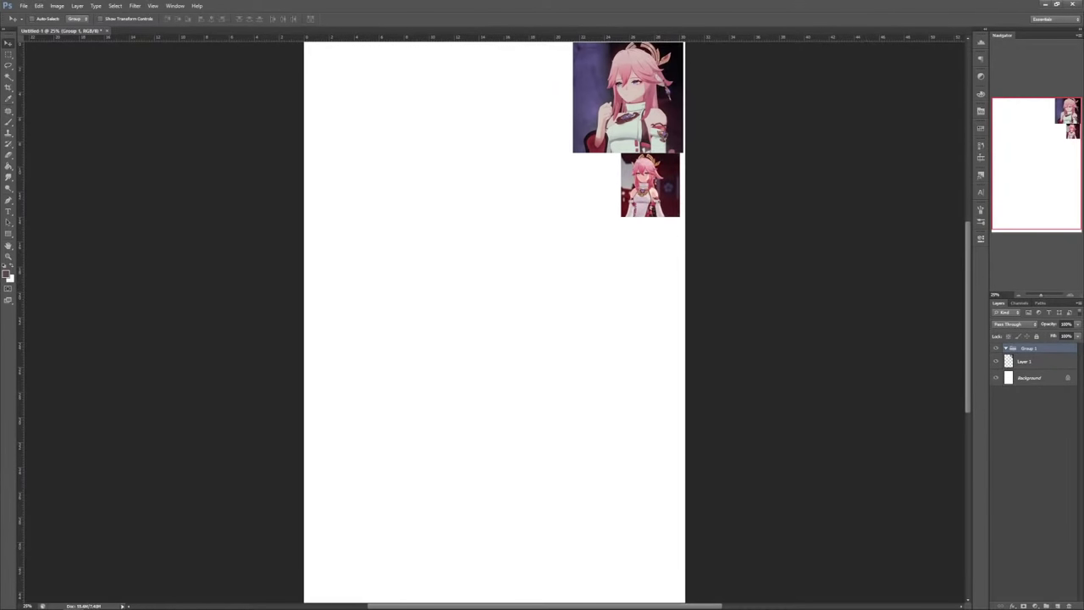
pyautogui.doubleClick(1028, 348)
pyautogui.write('sk')
pyautogui.click(1025, 361)
pyautogui.click(1057, 606)
# Step: Set the brush to 8 px with 100% hardness and make the foreground colour black
pyautogui.press('b')
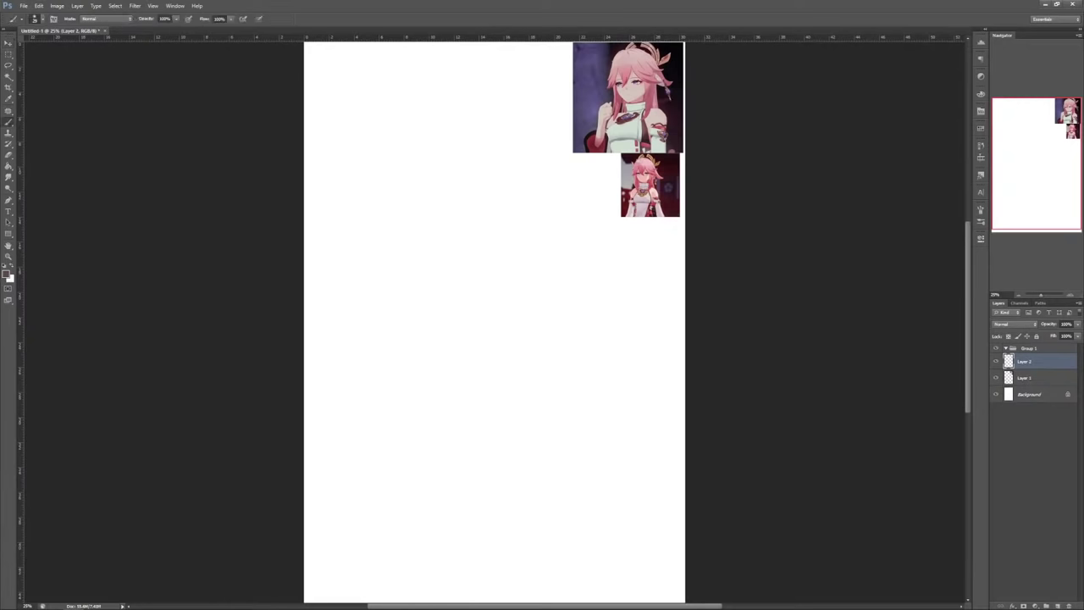
pyautogui.rightClick(551, 212)
pyautogui.click(561, 233)
pyautogui.click(641, 253)
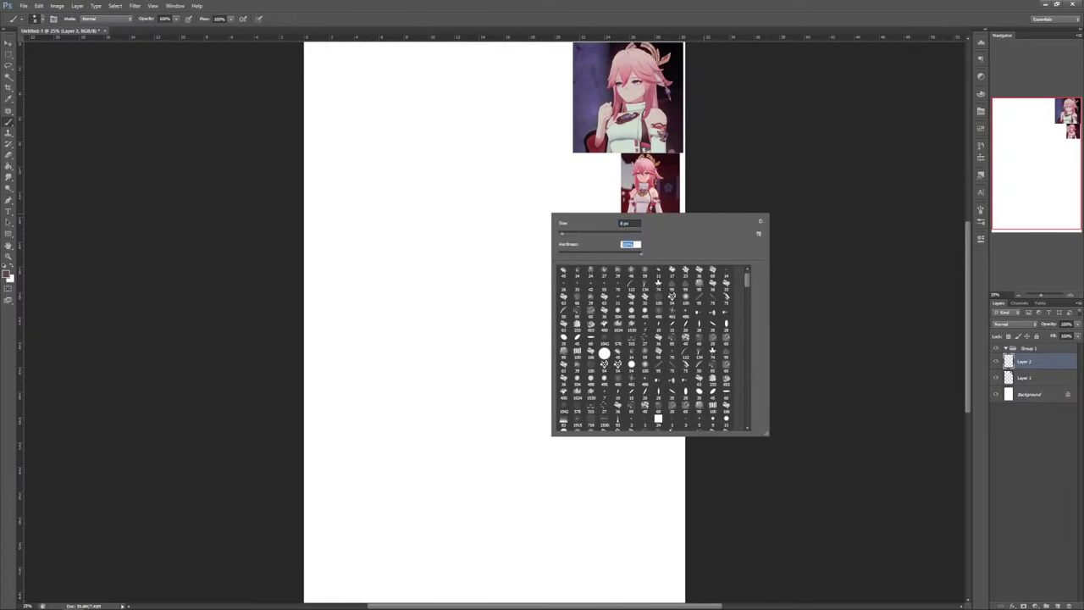
pyautogui.click(6, 275)
pyautogui.click(833, 345)
pyautogui.click(1031, 235)
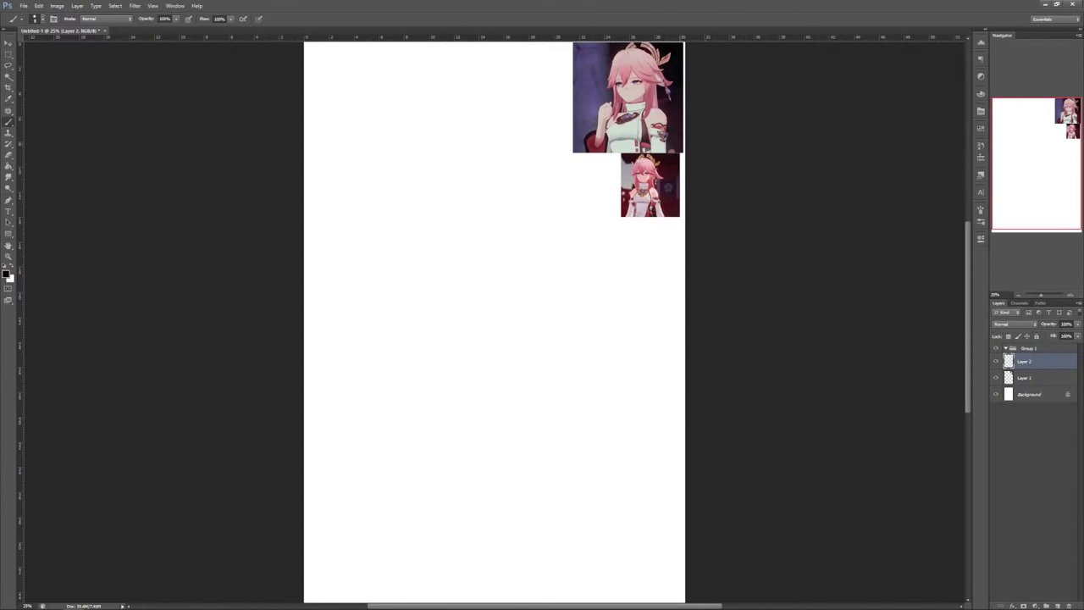
pyautogui.rightClick(527, 143)
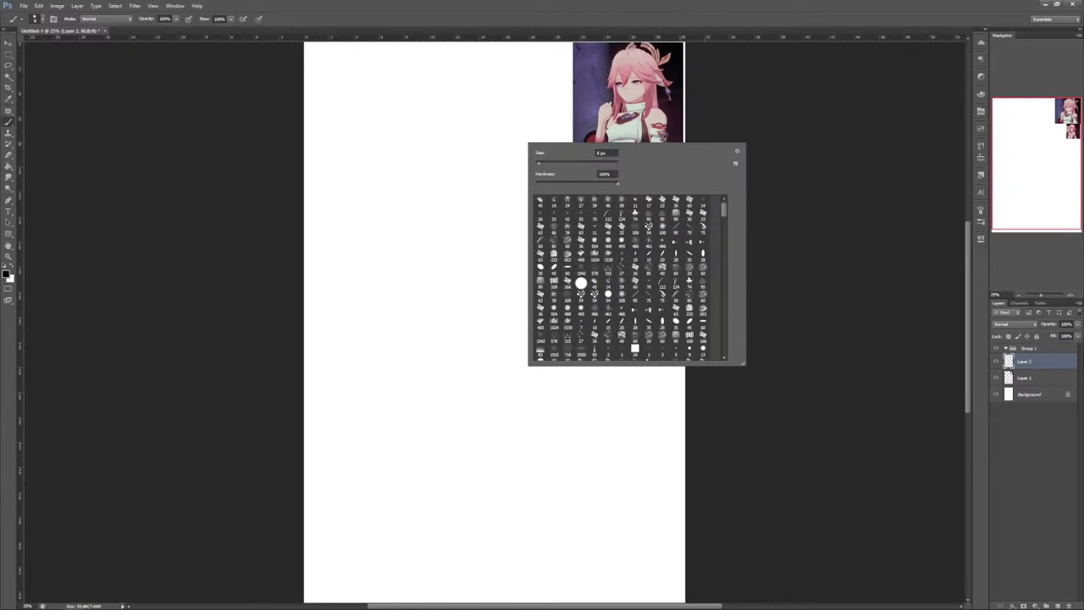
pyautogui.press('Escape')
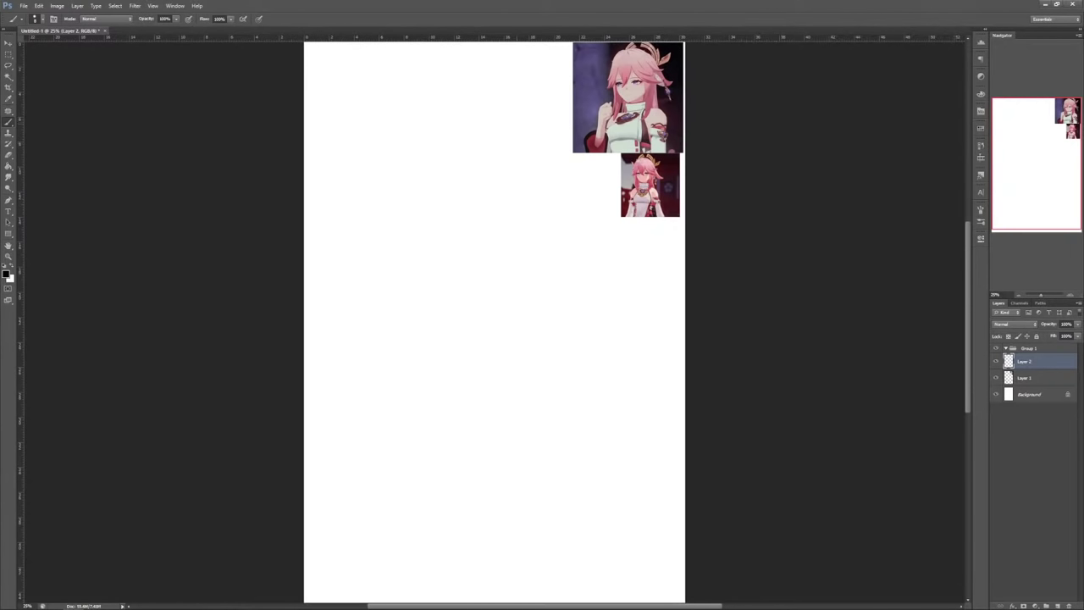
# Step: Rough in the head's oval at the upper centre of the canvas, with a parted fringe and flared hair strands
pyautogui.moveTo(412, 105)
pyautogui.mouseDown()
pyautogui.moveTo(494, 83)
pyautogui.moveTo(466, 66)
pyautogui.moveTo(487, 81)
pyautogui.mouseUp()
pyautogui.moveTo(510, 95); pyautogui.dragTo(508, 161)
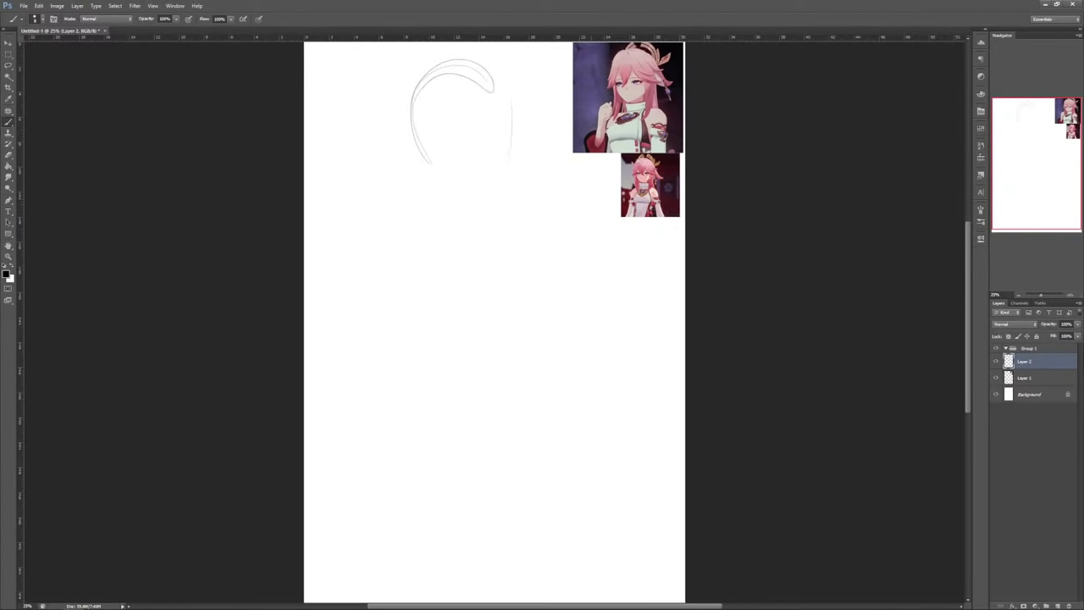
pyautogui.moveTo(410, 93); pyautogui.dragTo(483, 193)
pyautogui.moveTo(424, 108)
pyautogui.mouseDown()
pyautogui.moveTo(437, 132)
pyautogui.moveTo(455, 105)
pyautogui.moveTo(525, 134)
pyautogui.mouseUp()
pyautogui.moveTo(489, 73); pyautogui.dragTo(532, 129)
pyautogui.moveTo(415, 95); pyautogui.dragTo(380, 151)
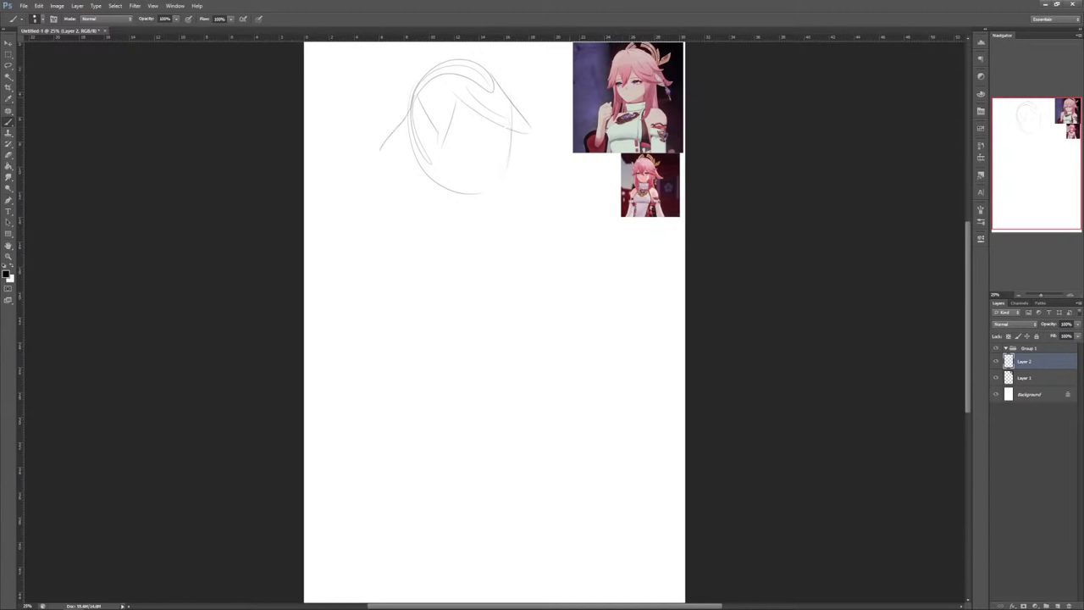
# Step: Sketch the jawline, the hair framing the face, and the outer contour of the hair around the head
pyautogui.moveTo(418, 120)
pyautogui.mouseDown()
pyautogui.moveTo(381, 149)
pyautogui.moveTo(424, 161)
pyautogui.moveTo(474, 200)
pyautogui.moveTo(504, 157)
pyautogui.mouseUp()
pyautogui.moveTo(500, 119)
pyautogui.mouseDown()
pyautogui.moveTo(481, 193)
pyautogui.moveTo(493, 185)
pyautogui.mouseUp()
pyautogui.moveTo(412, 141); pyautogui.dragTo(437, 203)
pyautogui.moveTo(415, 68)
pyautogui.mouseDown()
pyautogui.moveTo(500, 54)
pyautogui.moveTo(535, 86)
pyautogui.mouseUp()
pyautogui.moveTo(502, 52)
pyautogui.mouseDown()
pyautogui.moveTo(534, 105)
pyautogui.moveTo(546, 155)
pyautogui.mouseUp()
pyautogui.moveTo(493, 130); pyautogui.dragTo(481, 183)
pyautogui.moveTo(505, 147)
pyautogui.mouseDown()
pyautogui.moveTo(487, 180)
pyautogui.moveTo(491, 241)
pyautogui.mouseUp()
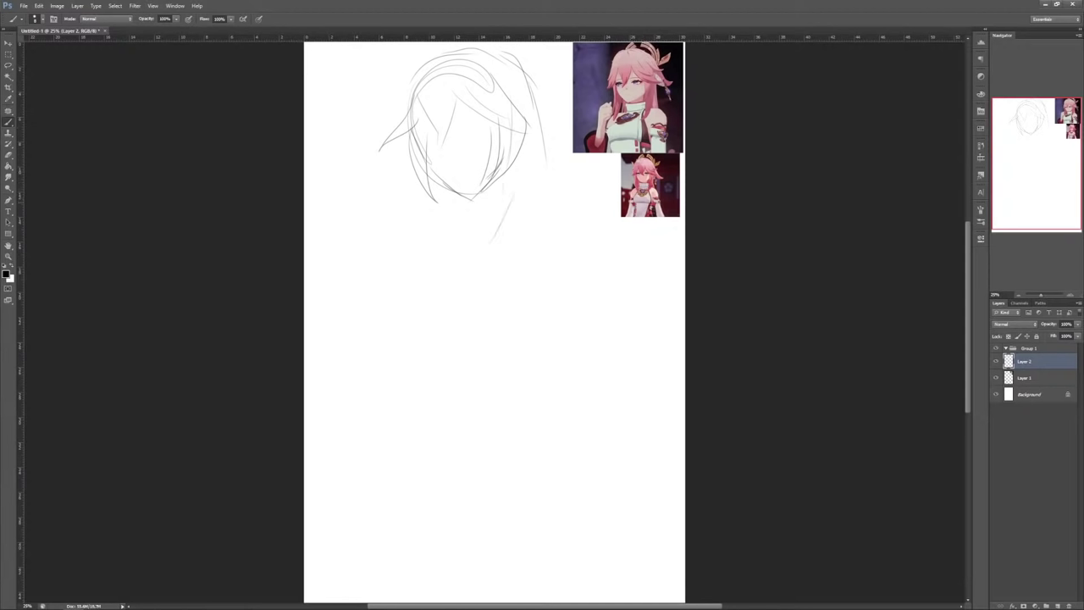
# Step: Sketch the neck and the high collar below the chin
pyautogui.moveTo(469, 200); pyautogui.dragTo(460, 234)
pyautogui.moveTo(506, 178)
pyautogui.mouseDown()
pyautogui.moveTo(520, 221)
pyautogui.moveTo(472, 234)
pyautogui.moveTo(519, 207)
pyautogui.moveTo(440, 208)
pyautogui.mouseUp()
pyautogui.moveTo(444, 210)
pyautogui.mouseDown()
pyautogui.moveTo(448, 237)
pyautogui.moveTo(488, 238)
pyautogui.mouseUp()
pyautogui.moveTo(492, 236)
pyautogui.mouseDown()
pyautogui.moveTo(522, 211)
pyautogui.moveTo(543, 213)
pyautogui.moveTo(531, 214)
pyautogui.moveTo(496, 270)
pyautogui.mouseUp()
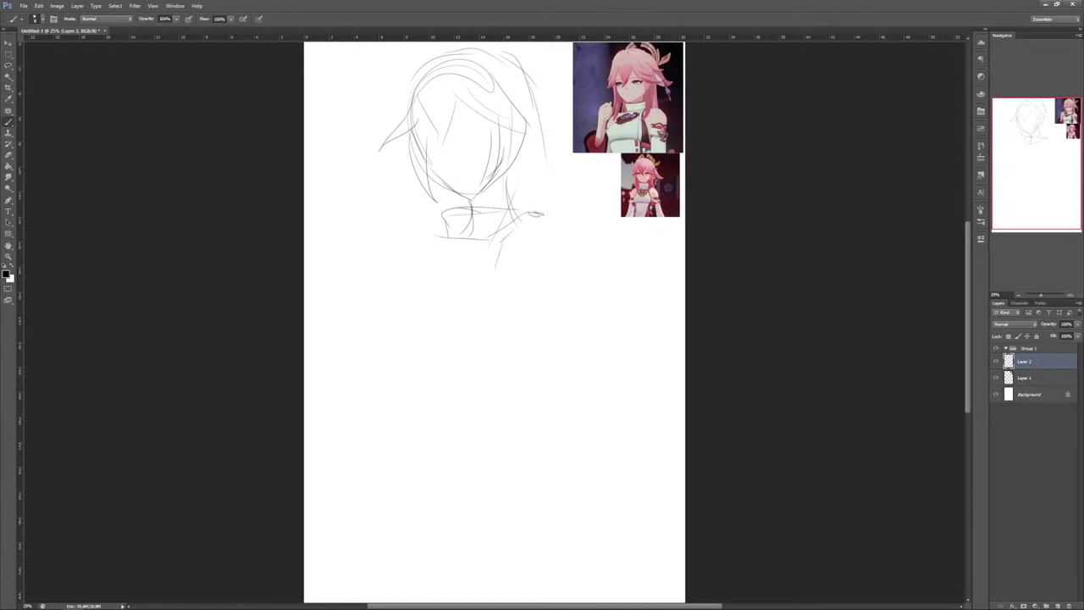
# Step: Block in both shoulders and the chest contour with diagonal bodice edges running down from the collar
pyautogui.moveTo(447, 239)
pyautogui.mouseDown()
pyautogui.moveTo(421, 284)
pyautogui.moveTo(405, 236)
pyautogui.moveTo(410, 283)
pyautogui.mouseUp()
pyautogui.moveTo(445, 242)
pyautogui.mouseDown()
pyautogui.moveTo(400, 295)
pyautogui.moveTo(393, 320)
pyautogui.mouseUp()
pyautogui.moveTo(510, 212)
pyautogui.mouseDown()
pyautogui.moveTo(559, 222)
pyautogui.moveTo(583, 278)
pyautogui.mouseUp()
pyautogui.moveTo(499, 244)
pyautogui.mouseDown()
pyautogui.moveTo(512, 298)
pyautogui.moveTo(479, 319)
pyautogui.moveTo(490, 348)
pyautogui.mouseUp()
pyautogui.moveTo(507, 269); pyautogui.dragTo(513, 318)
pyautogui.moveTo(405, 288)
pyautogui.mouseDown()
pyautogui.moveTo(389, 337)
pyautogui.moveTo(421, 356)
pyautogui.mouseUp()
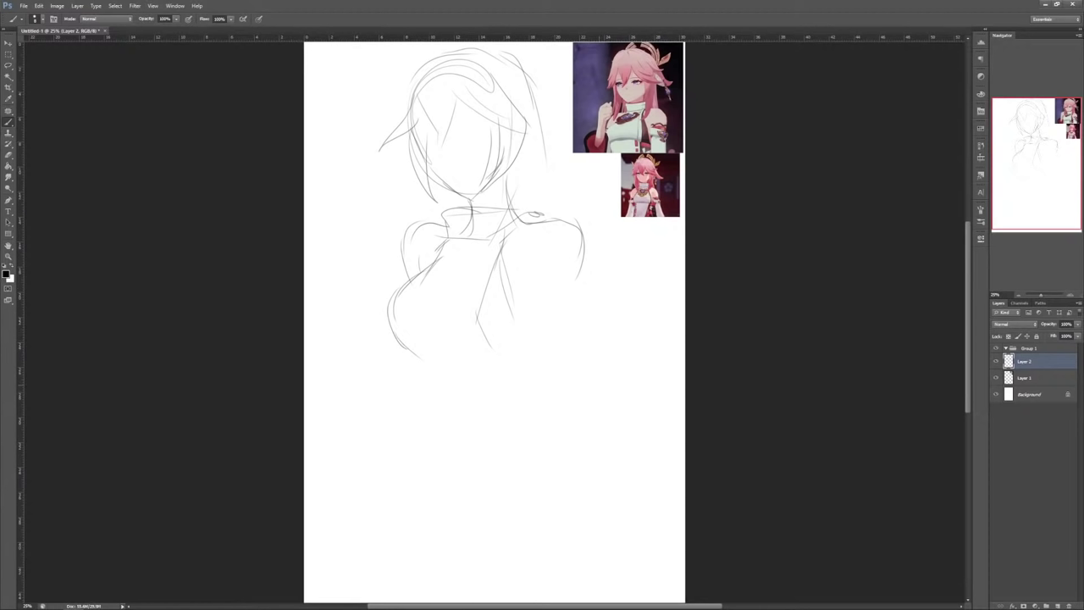
# Step: Extend the hair beside the face, close the chest's lower edge, and strengthen the right shoulder line
pyautogui.moveTo(535, 91); pyautogui.dragTo(539, 198)
pyautogui.moveTo(515, 133); pyautogui.dragTo(471, 195)
pyautogui.moveTo(510, 157); pyautogui.dragTo(485, 194)
pyautogui.moveTo(508, 279); pyautogui.dragTo(527, 336)
pyautogui.moveTo(391, 327)
pyautogui.mouseDown()
pyautogui.moveTo(415, 355)
pyautogui.moveTo(507, 356)
pyautogui.mouseUp()
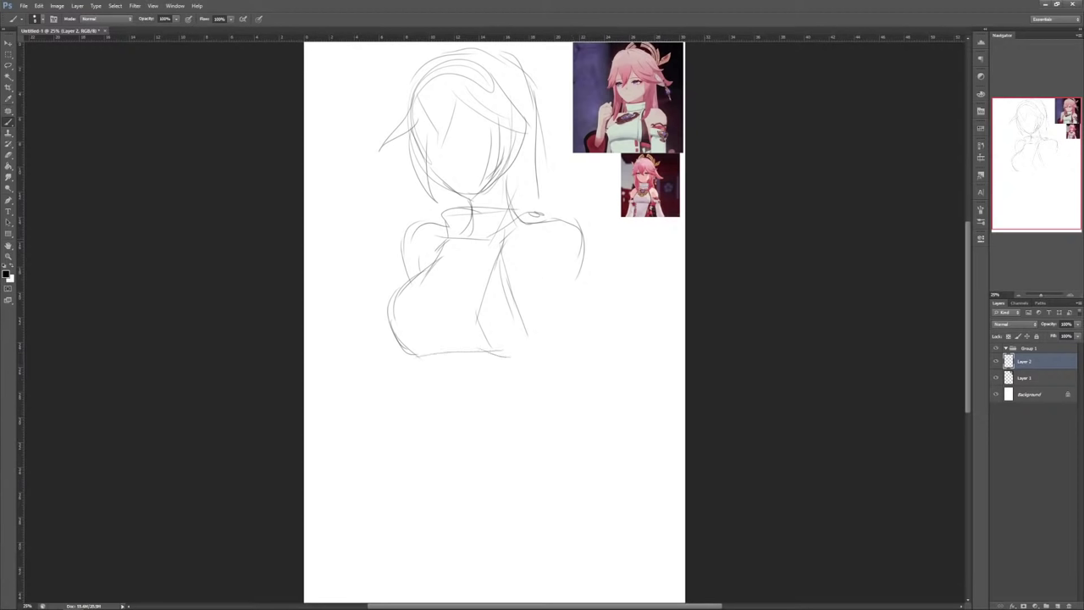
pyautogui.moveTo(577, 224); pyautogui.dragTo(586, 285)
pyautogui.moveTo(517, 230)
pyautogui.mouseDown()
pyautogui.moveTo(558, 221)
pyautogui.moveTo(582, 293)
pyautogui.mouseUp()
# Step: Scale the whole sketch up and reposition it to fill more of the canvas width
pyautogui.hotkey('ctrl', 't')
pyautogui.moveTo(590, 361); pyautogui.dragTo(610, 429)
pyautogui.moveTo(542, 339); pyautogui.dragTo(532, 334)
pyautogui.moveTo(585, 414); pyautogui.dragTo(600, 441)
pyautogui.press('Return')
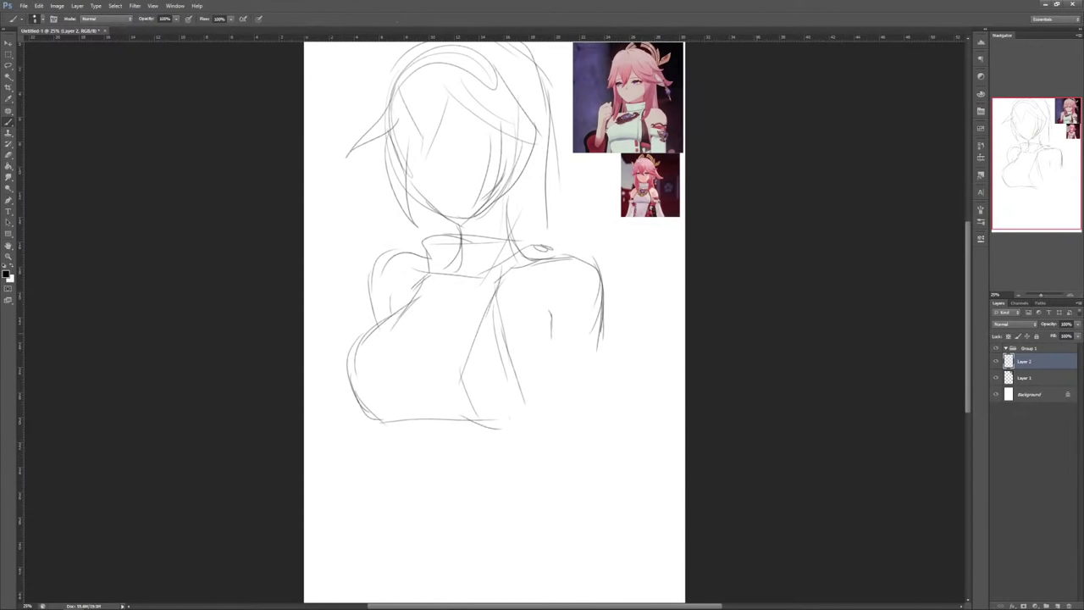
# Step: Sketch the right upper arm with a scalloped sleeve band across it
pyautogui.moveTo(600, 337); pyautogui.dragTo(598, 368)
pyautogui.moveTo(551, 335)
pyautogui.mouseDown()
pyautogui.moveTo(551, 357)
pyautogui.moveTo(606, 341)
pyautogui.moveTo(589, 344)
pyautogui.moveTo(606, 355)
pyautogui.mouseUp()
pyautogui.moveTo(545, 369); pyautogui.dragTo(545, 389)
# Step: Lasso the head, then shrink it, tilt it counter-clockwise and reposition it over the neck
pyautogui.press('l')
pyautogui.moveTo(579, 154)
pyautogui.mouseDown()
pyautogui.moveTo(552, 43)
pyautogui.moveTo(349, 192)
pyautogui.moveTo(517, 245)
pyautogui.mouseUp()
pyautogui.hotkey('ctrl', 't')
pyautogui.moveTo(598, 257)
pyautogui.mouseDown()
pyautogui.moveTo(612, 237)
pyautogui.moveTo(571, 226)
pyautogui.moveTo(563, 209)
pyautogui.mouseUp()
pyautogui.moveTo(499, 199); pyautogui.dragTo(505, 223)
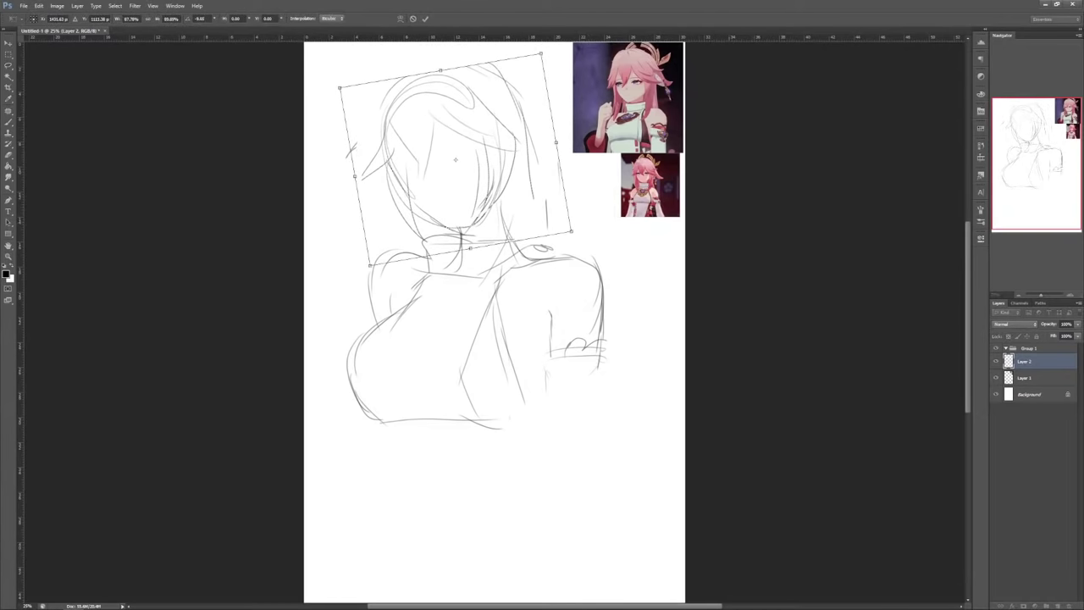
pyautogui.moveTo(570, 234); pyautogui.dragTo(583, 238)
pyautogui.press('Return')
pyautogui.press('Return')
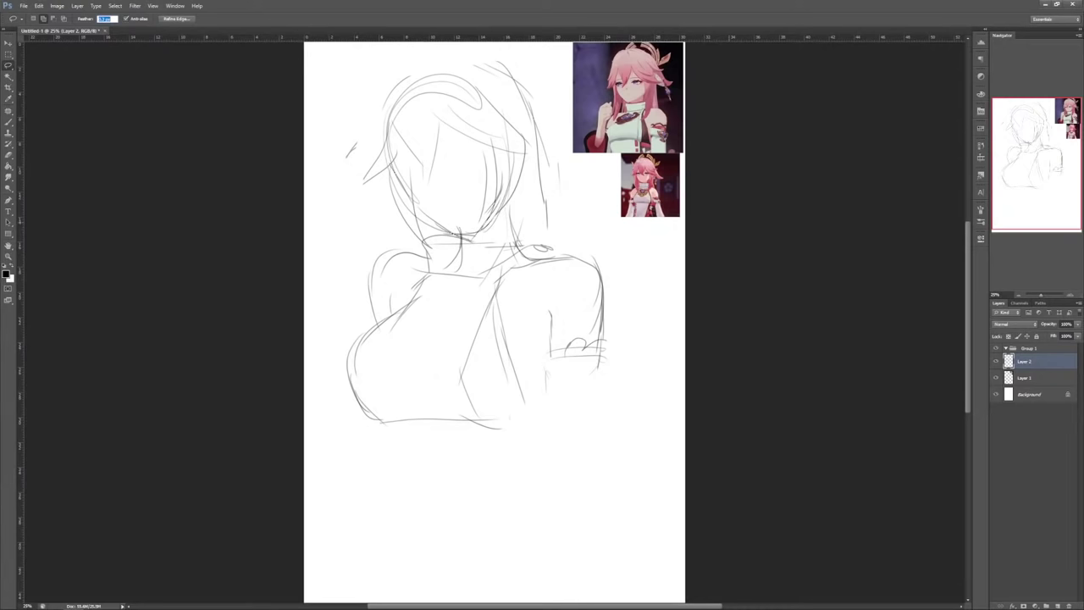
pyautogui.write('5')
pyautogui.press('Return')
pyautogui.press('Return')
pyautogui.moveTo(546, 232); pyautogui.dragTo(536, 354)
# Step: Clear the selection and sketch the right side and the curved underside of the chest
pyautogui.press('b')
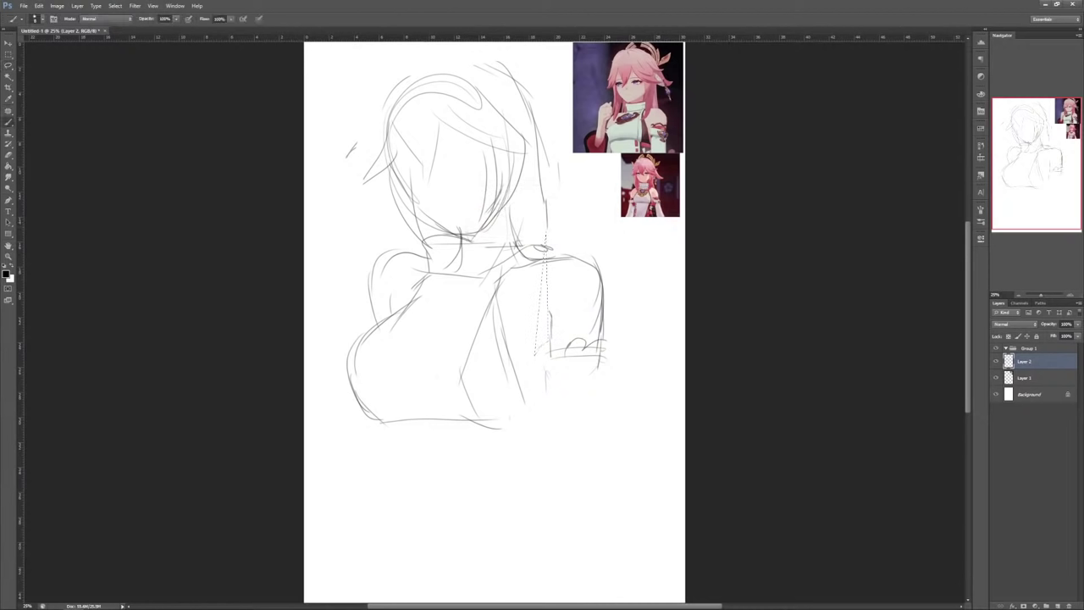
pyautogui.hotkey('ctrl', 'd')
pyautogui.moveTo(544, 329); pyautogui.dragTo(517, 406)
pyautogui.moveTo(381, 419); pyautogui.dragTo(512, 434)
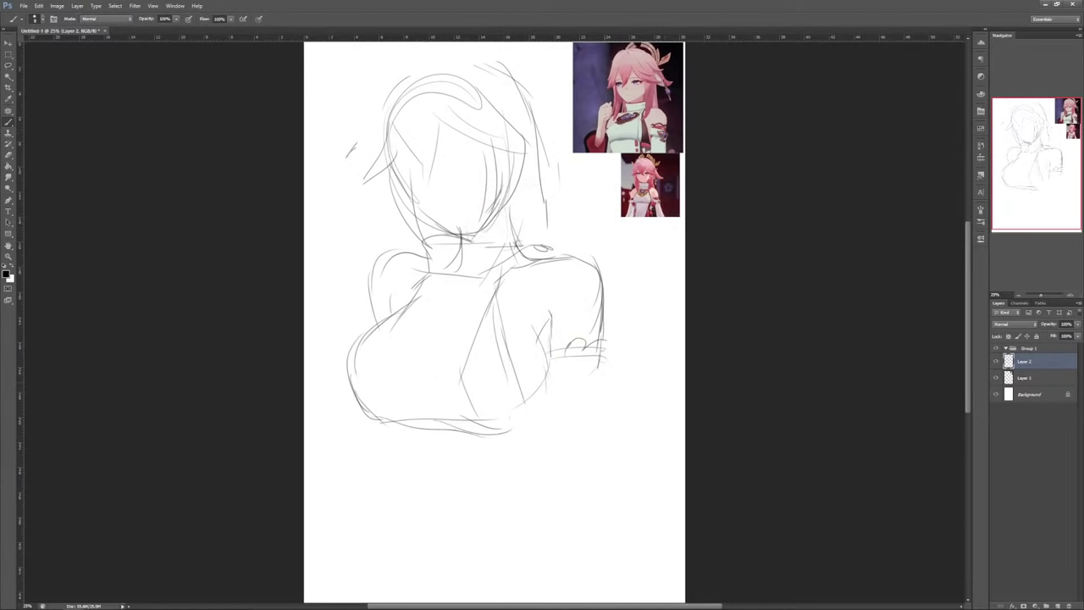
pyautogui.moveTo(436, 421); pyautogui.dragTo(483, 437)
pyautogui.moveTo(547, 394); pyautogui.dragTo(529, 424)
# Step: Round out the crown of the hair, redraw the left shoulder, and extend both arms downward
pyautogui.moveTo(403, 72); pyautogui.dragTo(528, 125)
pyautogui.moveTo(424, 251)
pyautogui.mouseDown()
pyautogui.moveTo(393, 250)
pyautogui.moveTo(367, 318)
pyautogui.mouseUp()
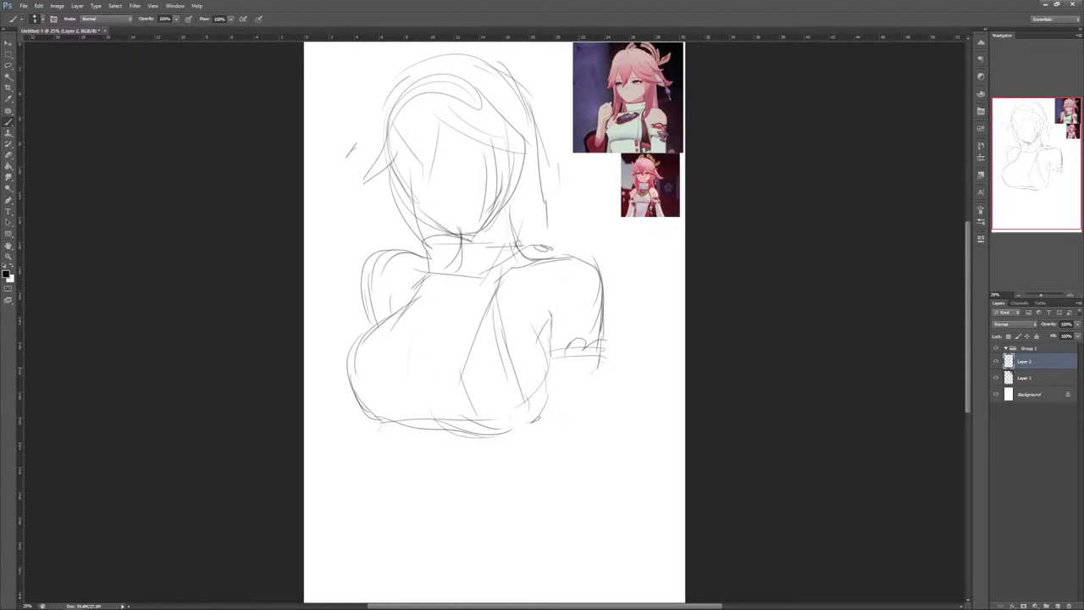
pyautogui.moveTo(361, 298); pyautogui.dragTo(338, 437)
pyautogui.moveTo(603, 365); pyautogui.dragTo(600, 411)
# Step: Lasso the head again, rotate it about 3° counter-clockwise, reduce its width slightly, and deselect it
pyautogui.press('l')
pyautogui.moveTo(559, 113)
pyautogui.mouseDown()
pyautogui.moveTo(503, 40)
pyautogui.moveTo(379, 198)
pyautogui.moveTo(547, 254)
pyautogui.mouseUp()
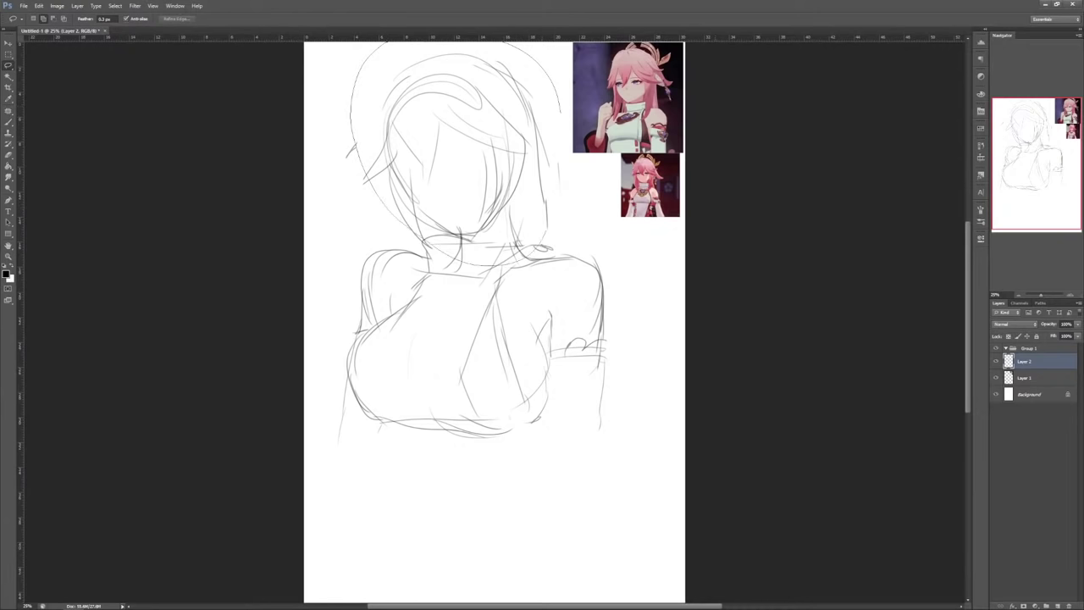
pyautogui.moveTo(563, 183); pyautogui.dragTo(559, 113)
pyautogui.hotkey('ctrl', 't')
pyautogui.moveTo(571, 41)
pyautogui.mouseDown()
pyautogui.moveTo(550, 56)
pyautogui.moveTo(562, 57)
pyautogui.mouseUp()
pyautogui.moveTo(515, 141); pyautogui.dragTo(511, 127)
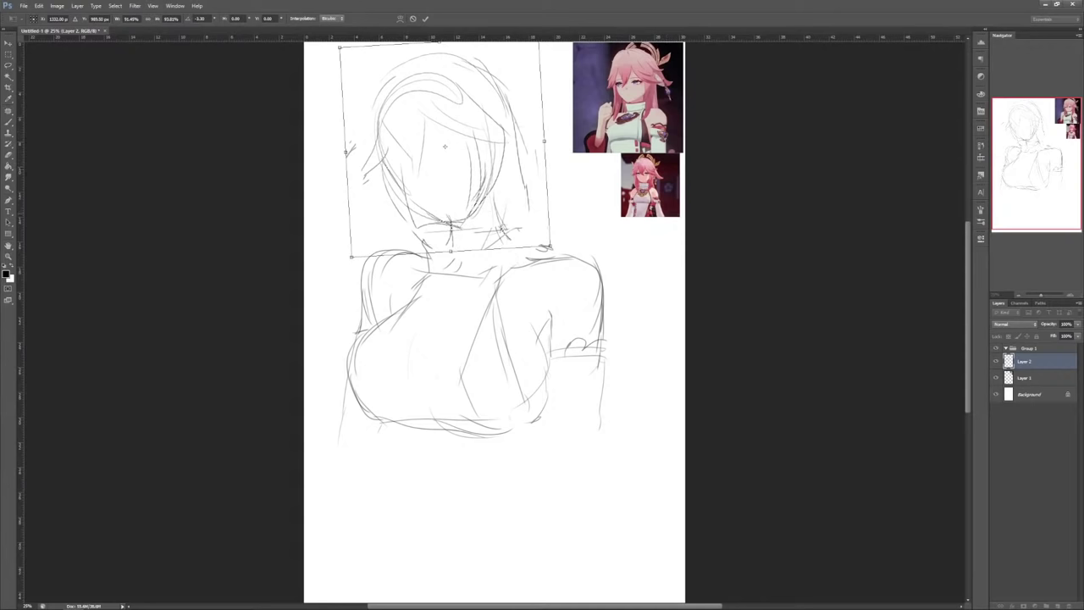
pyautogui.press('Return')
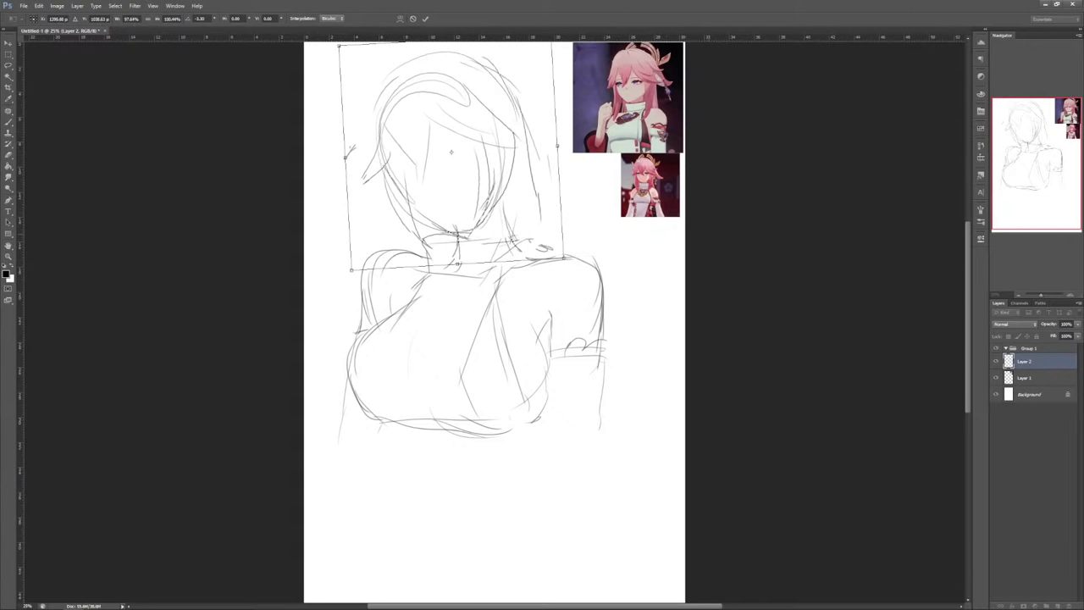
pyautogui.hotkey('ctrl', 'd')
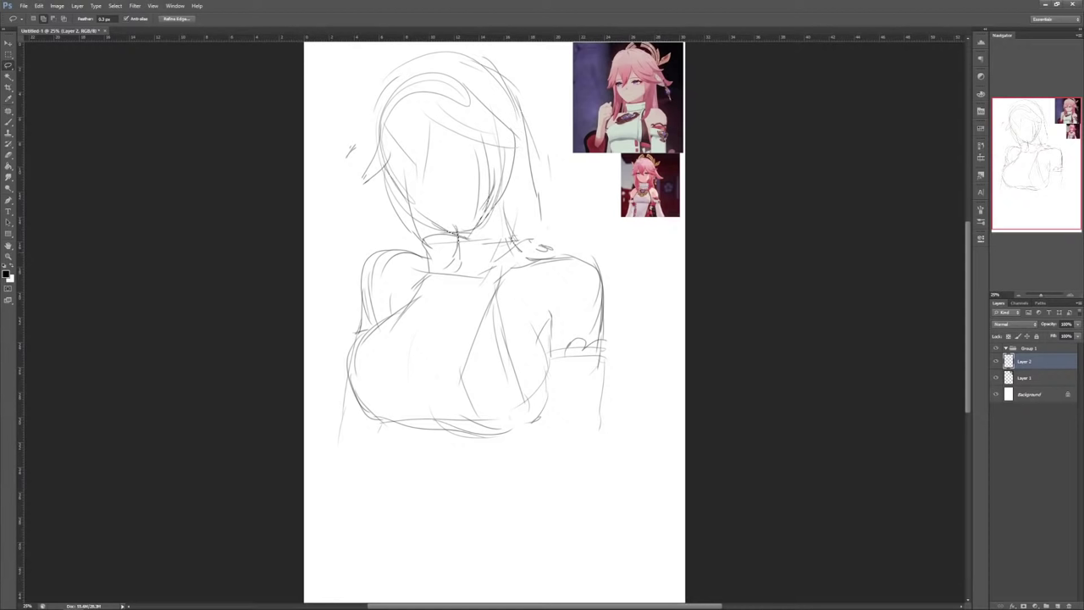
# Step: Sketch long hair strands falling past both sides of the neck onto the shoulders
pyautogui.press('b')
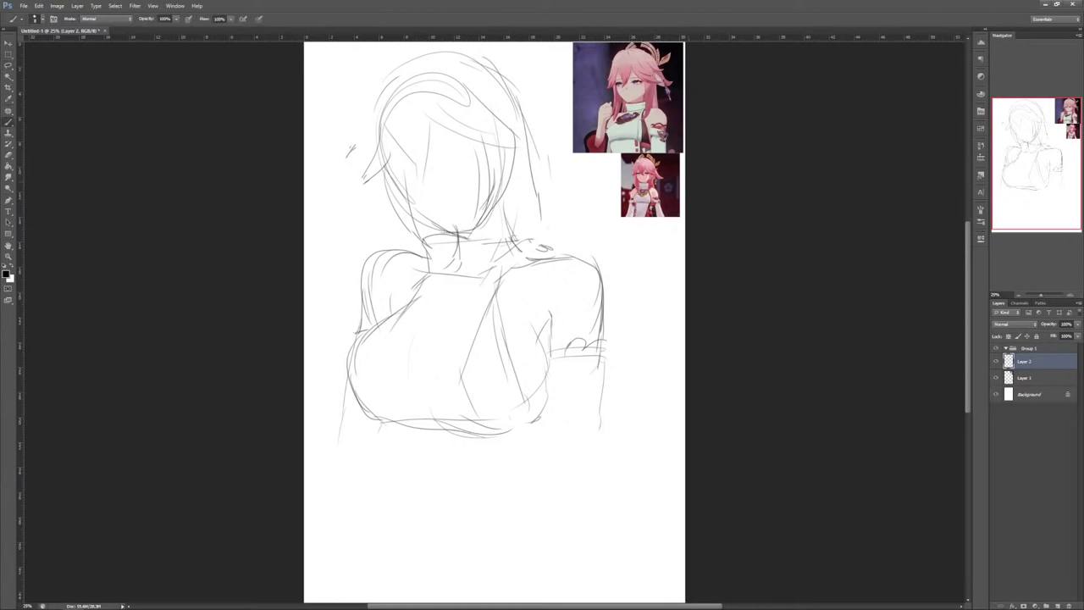
pyautogui.moveTo(530, 163)
pyautogui.mouseDown()
pyautogui.moveTo(547, 245)
pyautogui.moveTo(540, 217)
pyautogui.mouseUp()
pyautogui.moveTo(395, 189); pyautogui.dragTo(390, 250)
pyautogui.moveTo(394, 200)
pyautogui.mouseDown()
pyautogui.moveTo(388, 252)
pyautogui.moveTo(410, 243)
pyautogui.mouseUp()
pyautogui.moveTo(527, 157)
pyautogui.mouseDown()
pyautogui.moveTo(559, 254)
pyautogui.moveTo(526, 256)
pyautogui.moveTo(538, 254)
pyautogui.mouseUp()
pyautogui.moveTo(540, 183); pyautogui.dragTo(569, 250)
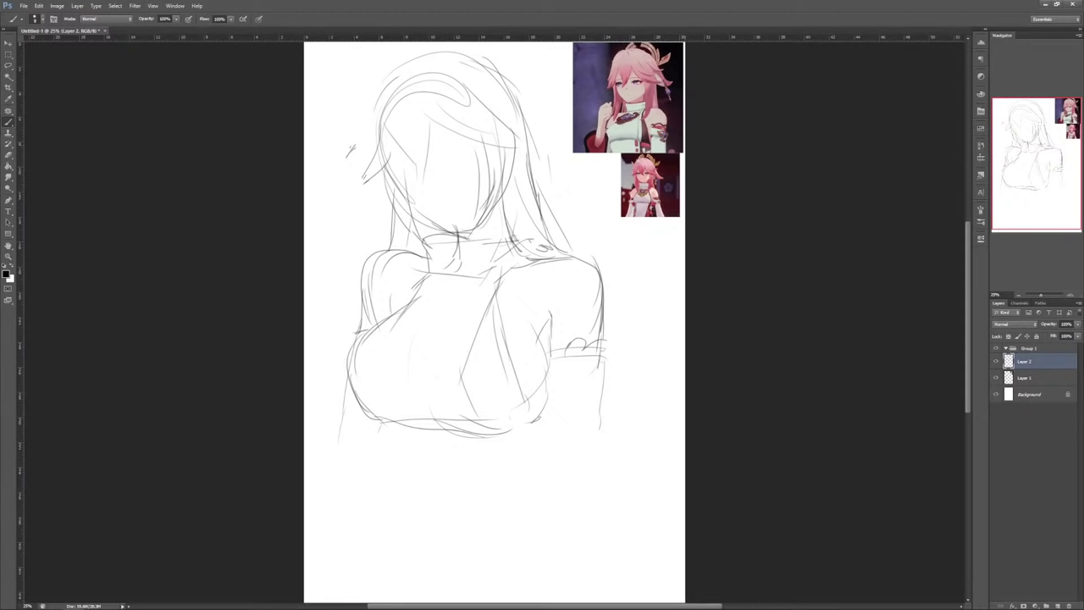
pyautogui.moveTo(529, 147); pyautogui.dragTo(576, 258)
pyautogui.moveTo(503, 208)
pyautogui.mouseDown()
pyautogui.moveTo(554, 271)
pyautogui.moveTo(565, 256)
pyautogui.mouseUp()
pyautogui.moveTo(422, 235); pyautogui.dragTo(427, 258)
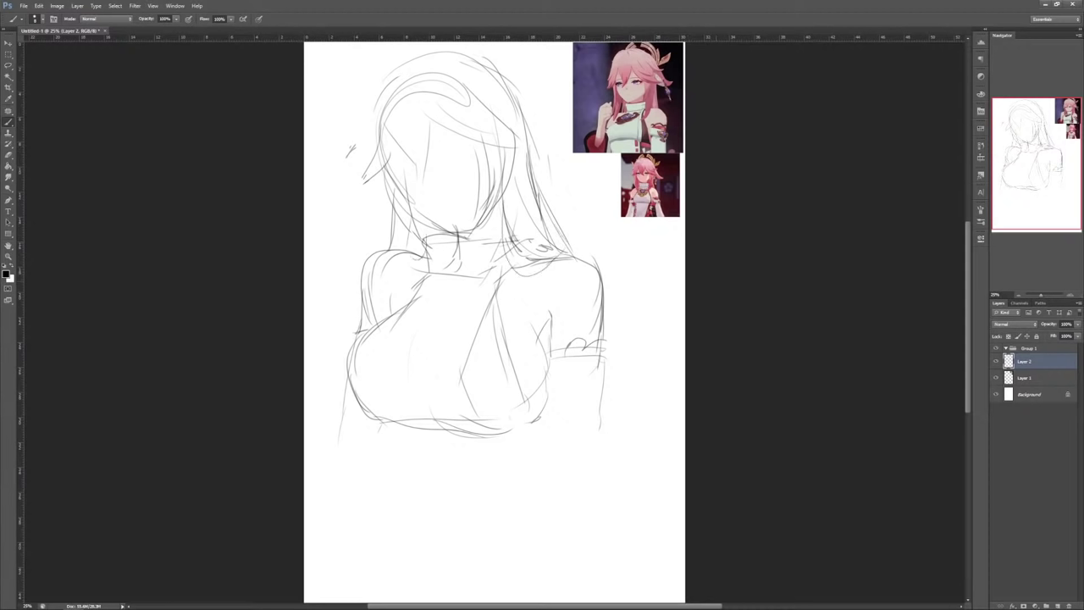
# Step: Darken the chest's lower contour and add curved bodice fold lines plus the inner edge of the right arm
pyautogui.moveTo(555, 353); pyautogui.dragTo(557, 393)
pyautogui.moveTo(352, 384); pyautogui.dragTo(407, 418)
pyautogui.moveTo(366, 411); pyautogui.dragTo(397, 417)
pyautogui.moveTo(377, 329)
pyautogui.mouseDown()
pyautogui.moveTo(410, 418)
pyautogui.moveTo(448, 403)
pyautogui.mouseUp()
pyautogui.moveTo(396, 410); pyautogui.dragTo(505, 432)
pyautogui.moveTo(462, 371)
pyautogui.mouseDown()
pyautogui.moveTo(477, 430)
pyautogui.moveTo(496, 433)
pyautogui.mouseUp()
pyautogui.moveTo(468, 344); pyautogui.dragTo(500, 418)
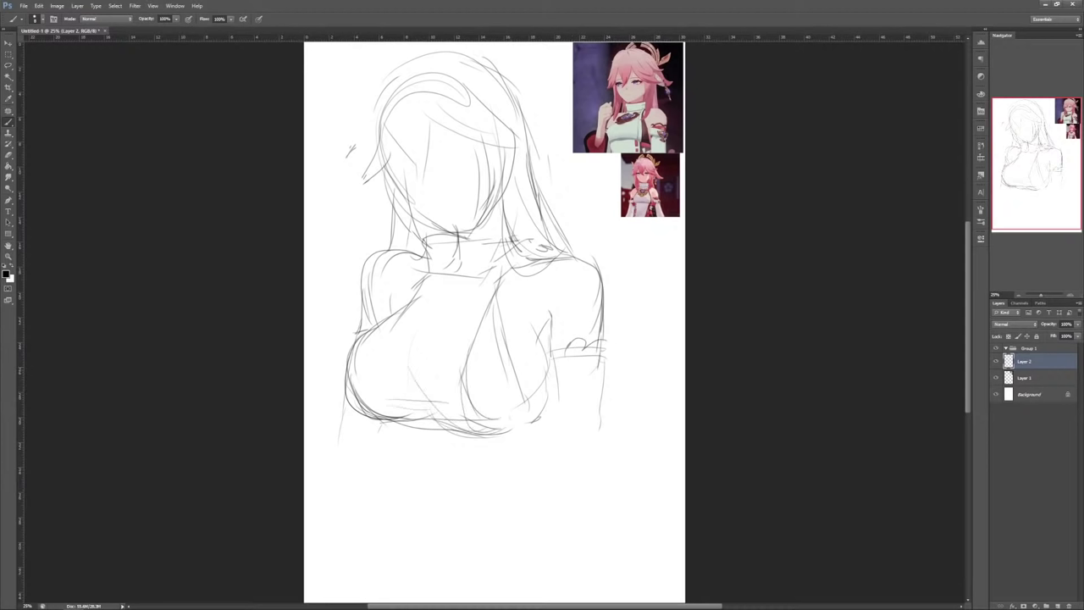
# Step: Erase the inner line on the right side of the chest and redraw the bodice edges and underbust curve
pyautogui.press('e')
pyautogui.moveTo(503, 308); pyautogui.dragTo(527, 400)
pyautogui.press('b')
pyautogui.moveTo(485, 291); pyautogui.dragTo(524, 398)
pyautogui.hotkey('ctrl', 'z')
pyautogui.moveTo(428, 277); pyautogui.dragTo(374, 326)
pyautogui.moveTo(494, 298)
pyautogui.mouseDown()
pyautogui.moveTo(491, 333)
pyautogui.moveTo(531, 395)
pyautogui.moveTo(518, 421)
pyautogui.mouseUp()
pyautogui.moveTo(386, 426); pyautogui.dragTo(504, 430)
pyautogui.moveTo(505, 428); pyautogui.dragTo(534, 403)
# Step: Sketch both side contours of the waist tapering down from the chest
pyautogui.moveTo(378, 425); pyautogui.dragTo(373, 449)
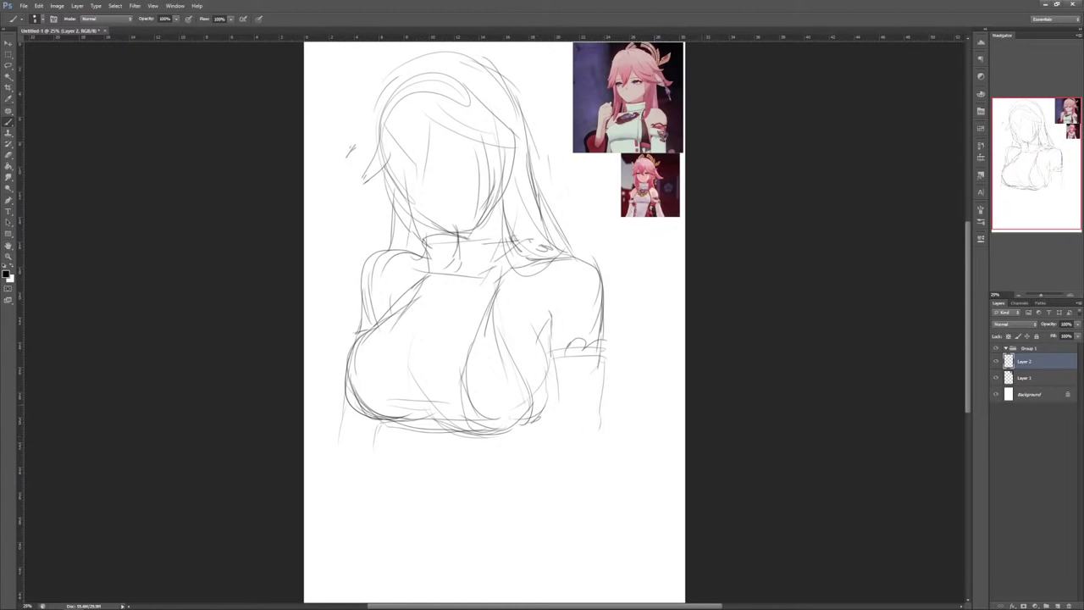
pyautogui.moveTo(547, 415); pyautogui.dragTo(505, 498)
pyautogui.moveTo(377, 425); pyautogui.dragTo(390, 471)
pyautogui.moveTo(375, 425); pyautogui.dragTo(391, 484)
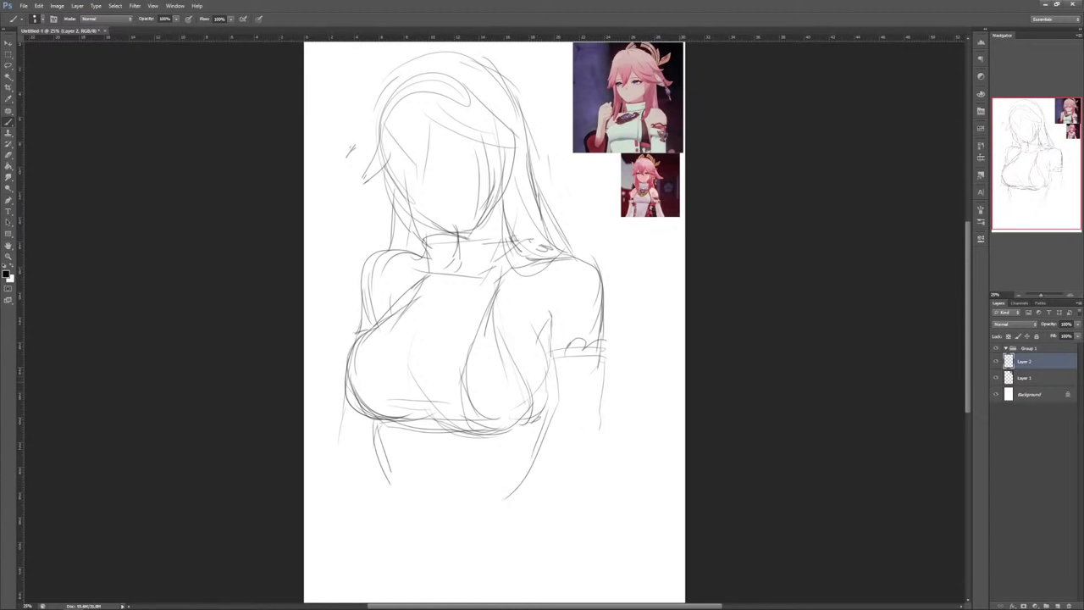
# Step: Add a vertical waist seam with small rectangular details, and sketch the hip contours below the waist
pyautogui.moveTo(549, 409); pyautogui.dragTo(521, 423)
pyautogui.moveTo(530, 425)
pyautogui.mouseDown()
pyautogui.moveTo(538, 443)
pyautogui.moveTo(478, 500)
pyautogui.mouseUp()
pyautogui.moveTo(480, 437); pyautogui.dragTo(471, 488)
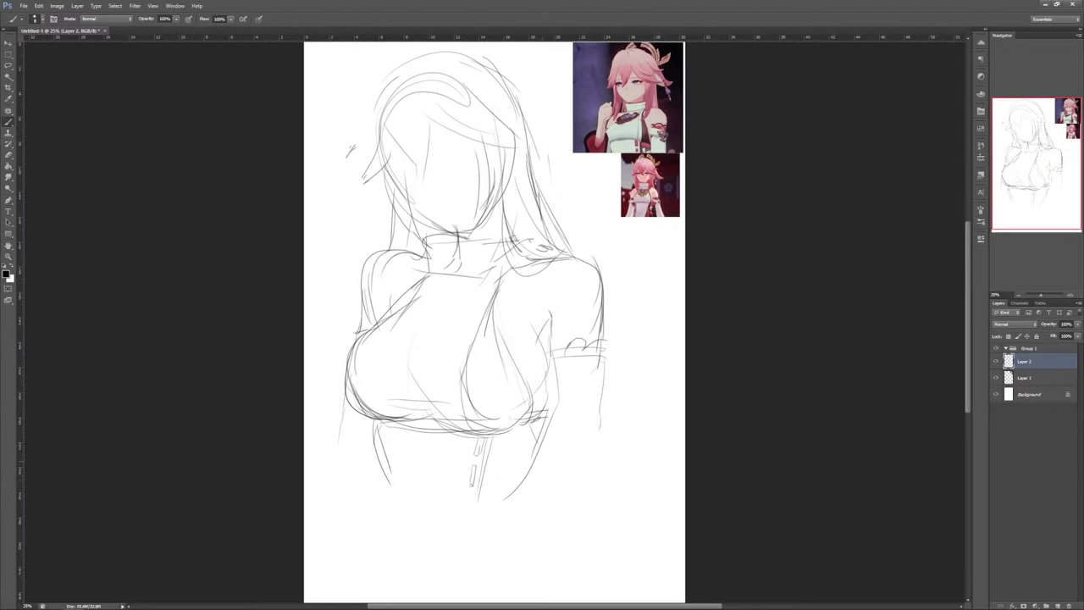
pyautogui.moveTo(383, 479)
pyautogui.mouseDown()
pyautogui.moveTo(391, 503)
pyautogui.moveTo(466, 485)
pyautogui.moveTo(471, 493)
pyautogui.moveTo(382, 503)
pyautogui.moveTo(339, 539)
pyautogui.mouseUp()
pyautogui.moveTo(537, 451)
pyautogui.mouseDown()
pyautogui.moveTo(510, 500)
pyautogui.moveTo(513, 536)
pyautogui.mouseUp()
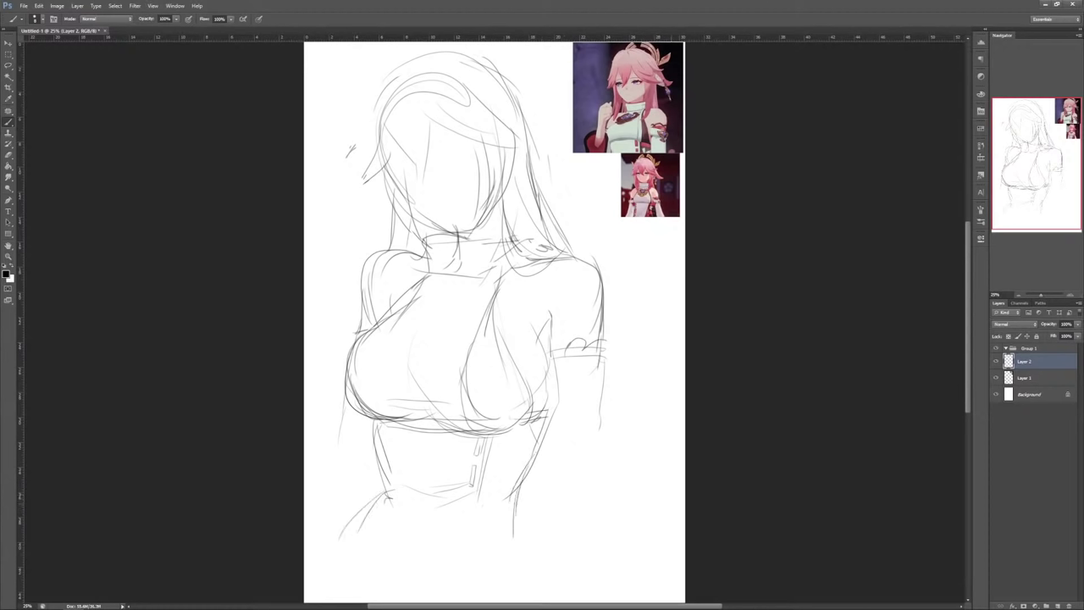
# Step: Extend the front seam with more small rectangular details and redraw both waist and hip contours flaring below the waist
pyautogui.moveTo(386, 489); pyautogui.dragTo(332, 545)
pyautogui.moveTo(377, 461); pyautogui.dragTo(386, 490)
pyautogui.moveTo(378, 423)
pyautogui.mouseDown()
pyautogui.moveTo(387, 480)
pyautogui.moveTo(367, 532)
pyautogui.mouseUp()
pyautogui.moveTo(484, 468); pyautogui.dragTo(486, 542)
pyautogui.moveTo(474, 502)
pyautogui.mouseDown()
pyautogui.moveTo(471, 564)
pyautogui.moveTo(492, 586)
pyautogui.mouseUp()
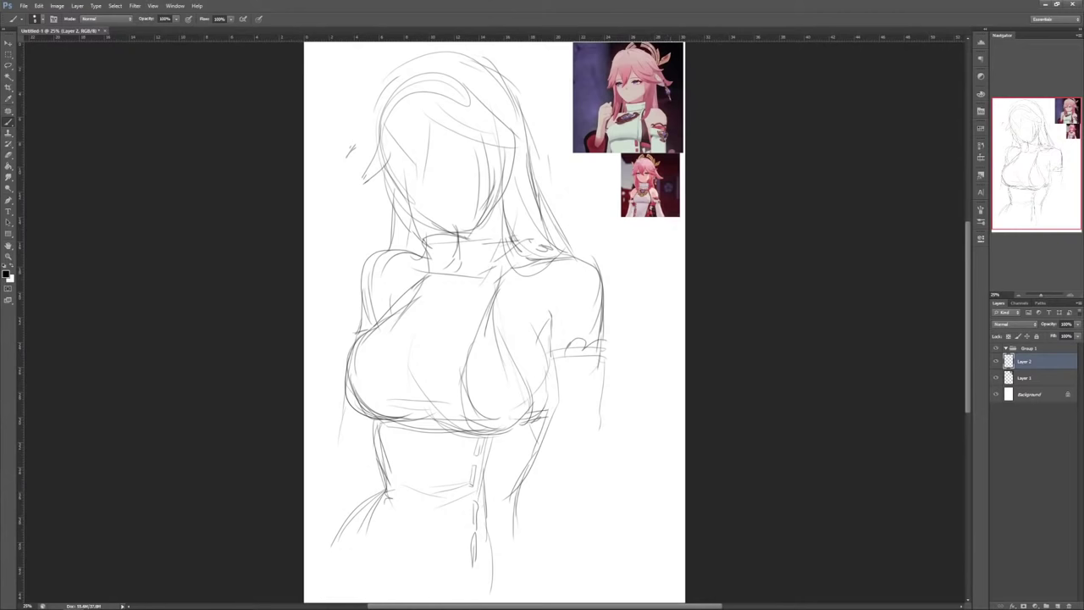
pyautogui.moveTo(512, 493); pyautogui.dragTo(538, 582)
# Step: Enlarge the character sketch proportionally until it spans the canvas width, and rotate it slightly clockwise
pyautogui.hotkey('ctrl', '-')
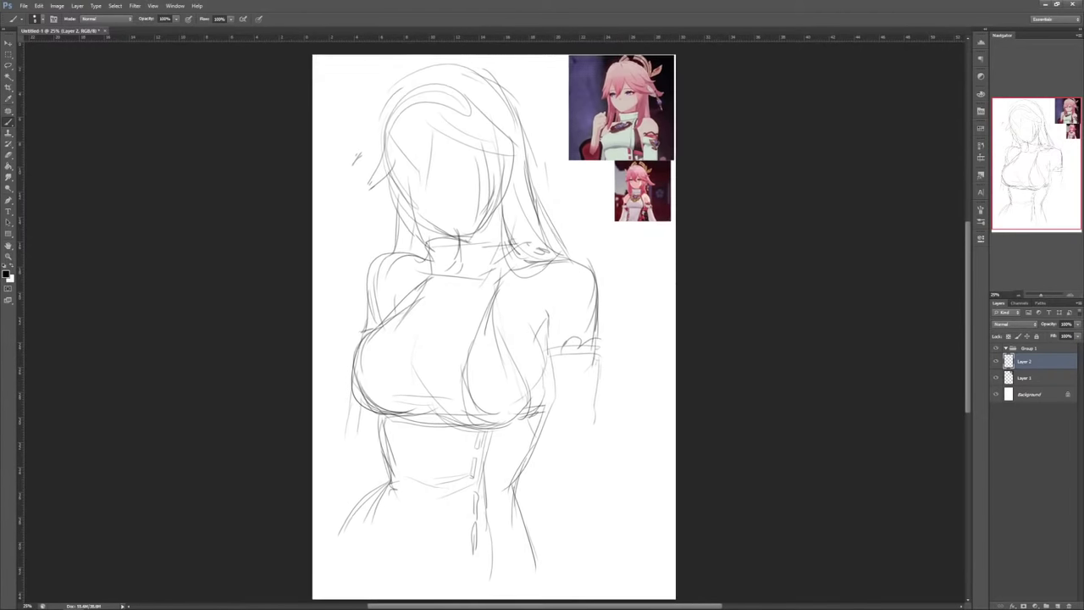
pyautogui.hotkey('ctrl', 't')
pyautogui.moveTo(572, 500); pyautogui.dragTo(628, 584)
pyautogui.moveTo(542, 441); pyautogui.dragTo(528, 440)
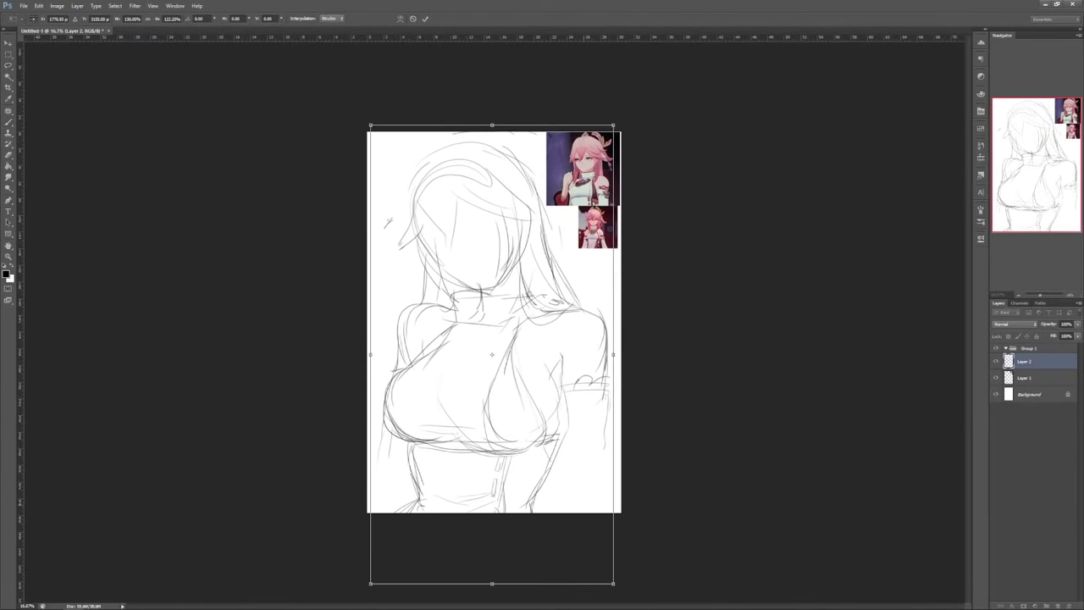
pyautogui.click(148, 19)
pyautogui.moveTo(613, 110); pyautogui.dragTo(620, 96)
pyautogui.moveTo(593, 167); pyautogui.dragTo(586, 201)
pyautogui.moveTo(611, 130); pyautogui.dragTo(616, 122)
pyautogui.moveTo(594, 181); pyautogui.dragTo(598, 181)
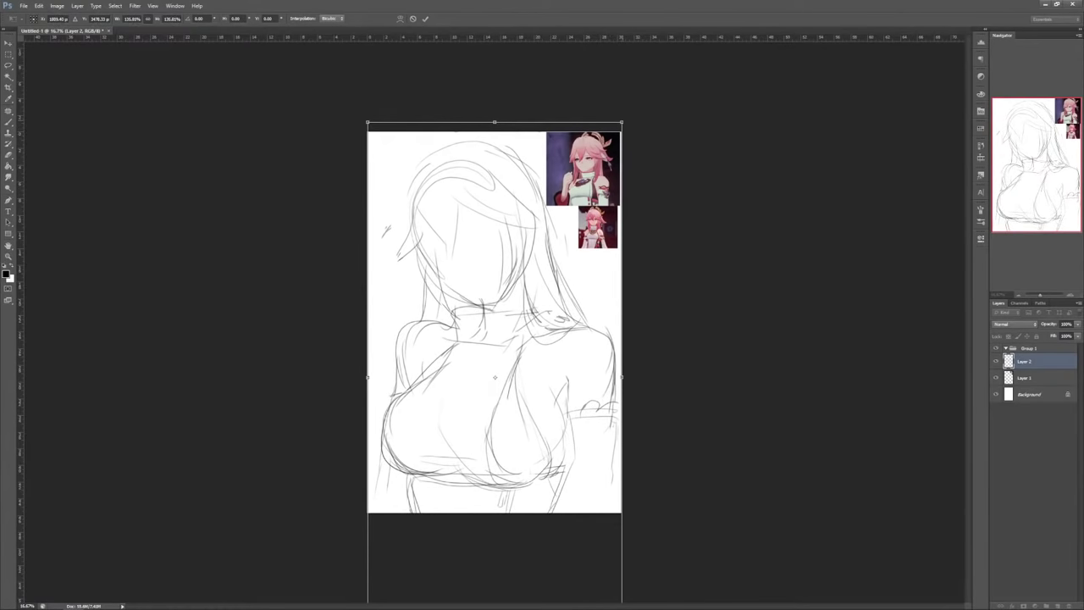
pyautogui.moveTo(622, 122); pyautogui.dragTo(653, 127)
pyautogui.press('Return')
# Step: Shift the transformed sketch slightly upward on the canvas
pyautogui.hotkey('ctrl', 't')
pyautogui.moveTo(595, 185); pyautogui.dragTo(597, 177)
pyautogui.press('Return')
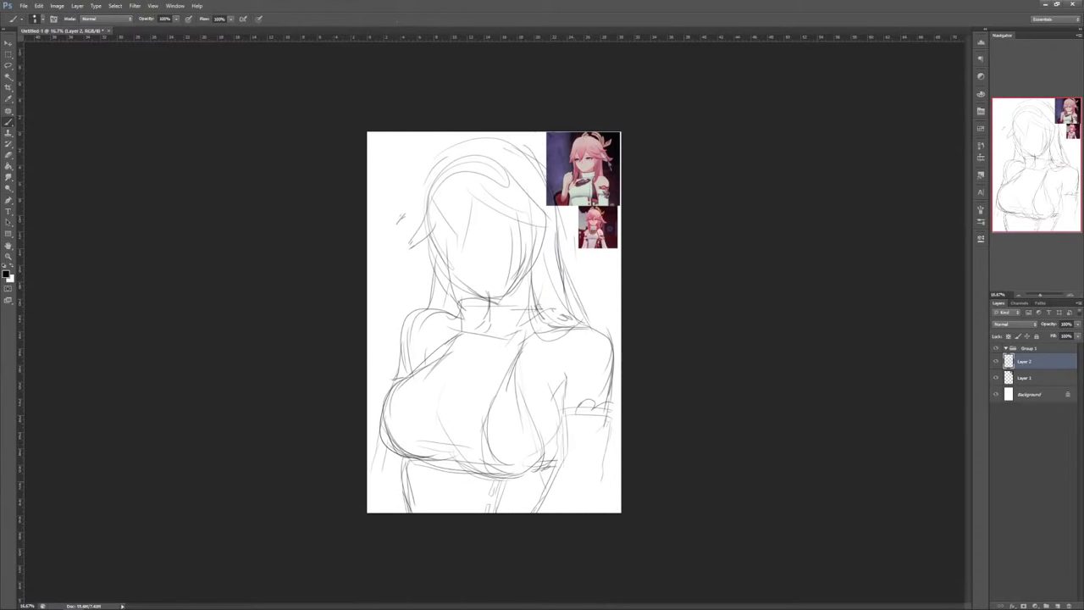
# Step: Sketch loose sleeve contours and cuffs along both arms, and retrace the outer hair curve
pyautogui.moveTo(611, 417)
pyautogui.mouseDown()
pyautogui.moveTo(603, 483)
pyautogui.moveTo(562, 484)
pyautogui.moveTo(603, 511)
pyautogui.mouseUp()
pyautogui.moveTo(419, 310)
pyautogui.mouseDown()
pyautogui.moveTo(383, 378)
pyautogui.moveTo(447, 332)
pyautogui.moveTo(481, 365)
pyautogui.moveTo(397, 381)
pyautogui.mouseUp()
pyautogui.moveTo(398, 353)
pyautogui.mouseDown()
pyautogui.moveTo(378, 374)
pyautogui.moveTo(371, 422)
pyautogui.mouseUp()
pyautogui.moveTo(381, 390); pyautogui.dragTo(368, 433)
pyautogui.moveTo(388, 493); pyautogui.dragTo(369, 510)
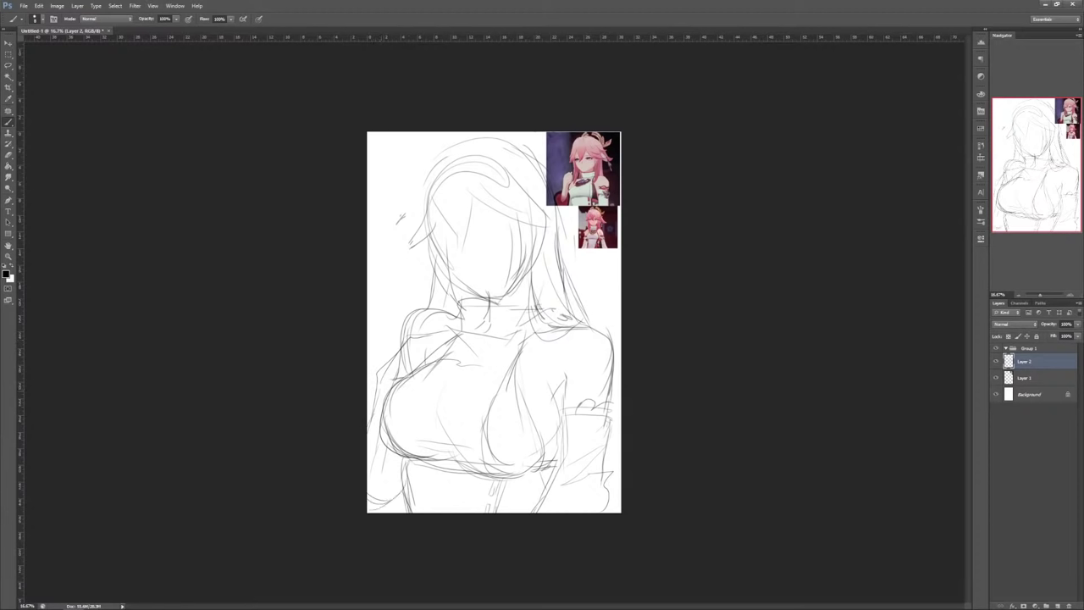
pyautogui.moveTo(393, 447)
pyautogui.mouseDown()
pyautogui.moveTo(395, 498)
pyautogui.moveTo(368, 503)
pyautogui.mouseUp()
pyautogui.moveTo(449, 151)
pyautogui.mouseDown()
pyautogui.moveTo(504, 145)
pyautogui.moveTo(572, 308)
pyautogui.mouseUp()
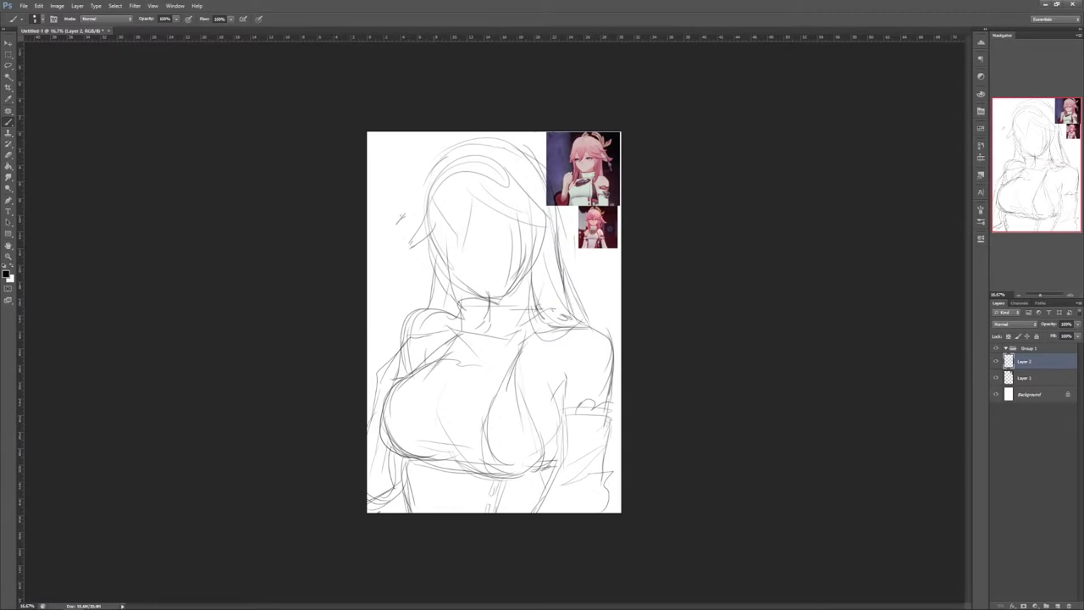
# Step: Lower Layer 1 with the reference images to 28% opacity and make Layer 2 active again
pyautogui.click(996, 361)
pyautogui.click(996, 362)
pyautogui.click(1025, 377)
pyautogui.click(1077, 325)
pyautogui.moveTo(1075, 335); pyautogui.dragTo(1046, 334)
pyautogui.click(1027, 362)
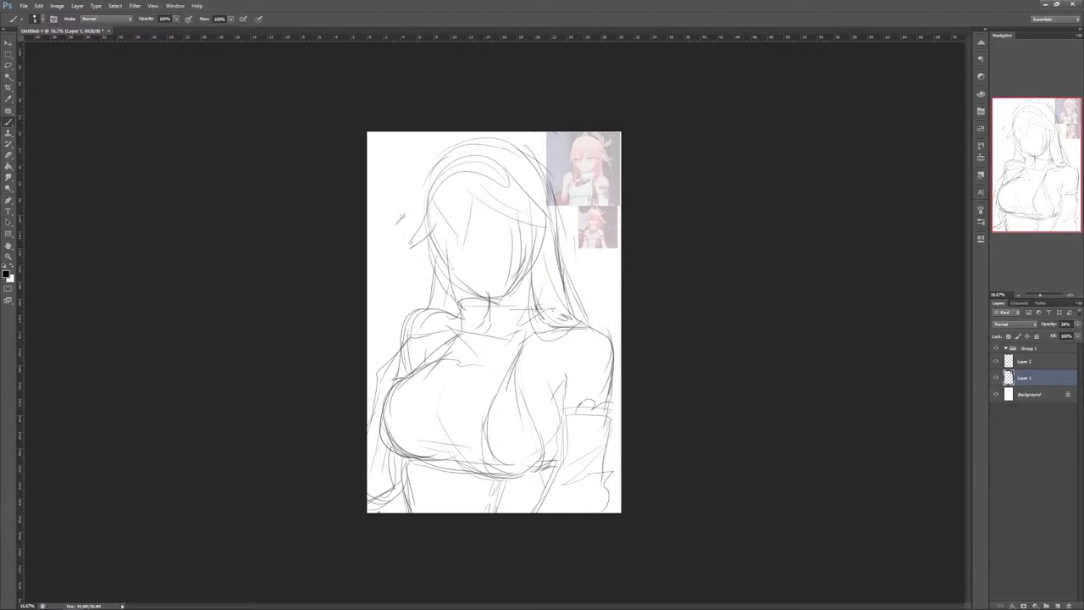
pyautogui.click(1026, 362)
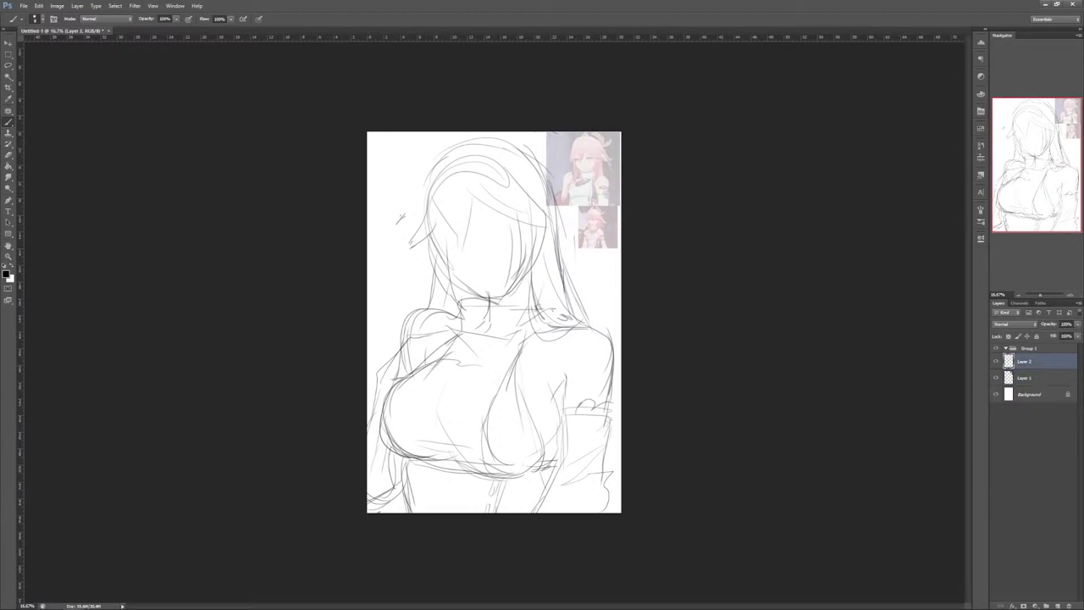
# Step: Place the reference image layer above Group 1 and reduce its opacity further
pyautogui.click(996, 362)
pyautogui.click(996, 362)
pyautogui.moveTo(1025, 378)
pyautogui.mouseDown()
pyautogui.moveTo(1025, 343)
pyautogui.moveTo(1045, 335)
pyautogui.mouseUp()
pyautogui.click(1077, 325)
pyautogui.click(1027, 378)
pyautogui.click(1026, 378)
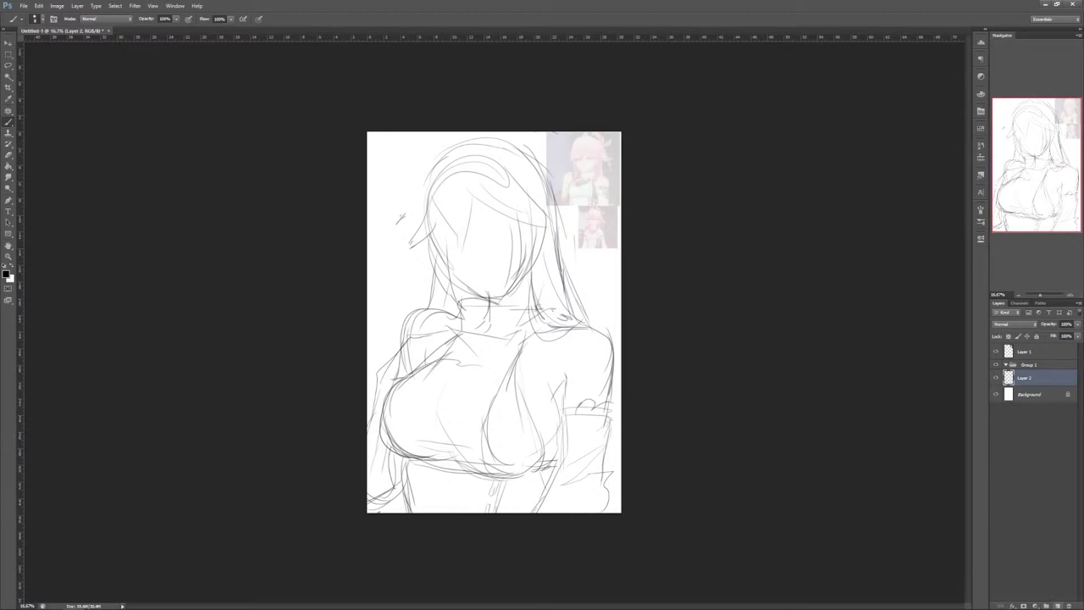
# Step: Add a new layer below the line sketch and lasso the body silhouette from the neck down through the arms and waist
pyautogui.click(1058, 606)
pyautogui.moveTo(1026, 377); pyautogui.dragTo(1027, 401)
pyautogui.press('l')
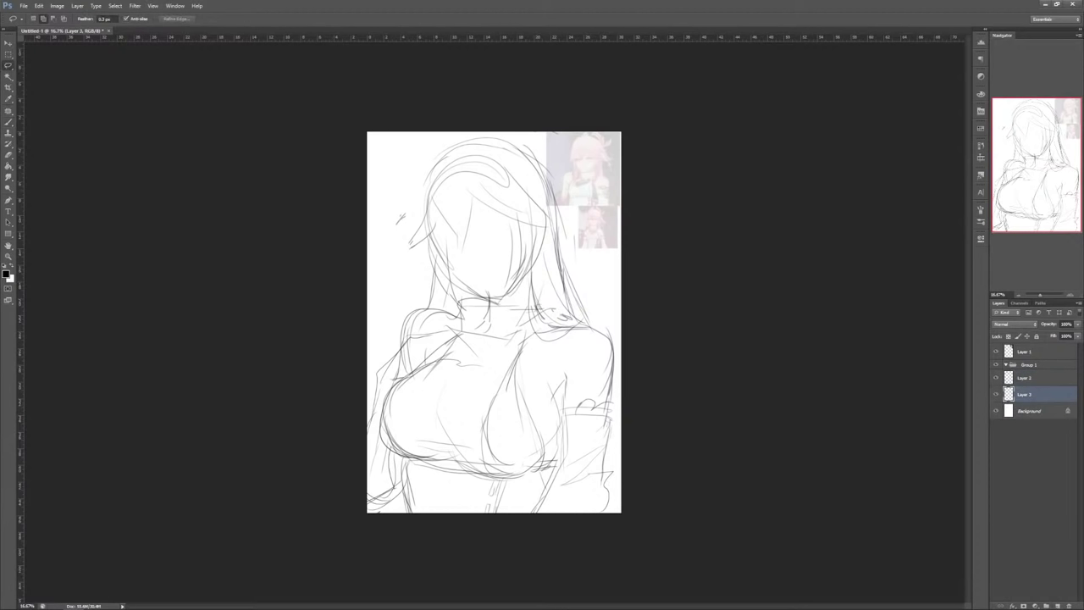
pyautogui.moveTo(478, 273)
pyautogui.mouseDown()
pyautogui.moveTo(518, 330)
pyautogui.moveTo(500, 244)
pyautogui.moveTo(507, 354)
pyautogui.moveTo(522, 281)
pyautogui.moveTo(454, 312)
pyautogui.moveTo(419, 398)
pyautogui.moveTo(503, 349)
pyautogui.mouseUp()
pyautogui.moveTo(426, 354)
pyautogui.mouseDown()
pyautogui.moveTo(380, 418)
pyautogui.moveTo(408, 502)
pyautogui.moveTo(498, 349)
pyautogui.moveTo(461, 346)
pyautogui.mouseUp()
pyautogui.moveTo(527, 274)
pyautogui.mouseDown()
pyautogui.moveTo(556, 321)
pyautogui.moveTo(603, 341)
pyautogui.moveTo(609, 386)
pyautogui.mouseUp()
pyautogui.moveTo(607, 423)
pyautogui.mouseDown()
pyautogui.moveTo(606, 505)
pyautogui.moveTo(564, 512)
pyautogui.moveTo(557, 449)
pyautogui.moveTo(471, 391)
pyautogui.moveTo(518, 299)
pyautogui.mouseUp()
pyautogui.moveTo(553, 449); pyautogui.dragTo(505, 495)
# Step: Fill the selected body silhouette with a medium gray
pyautogui.press('g')
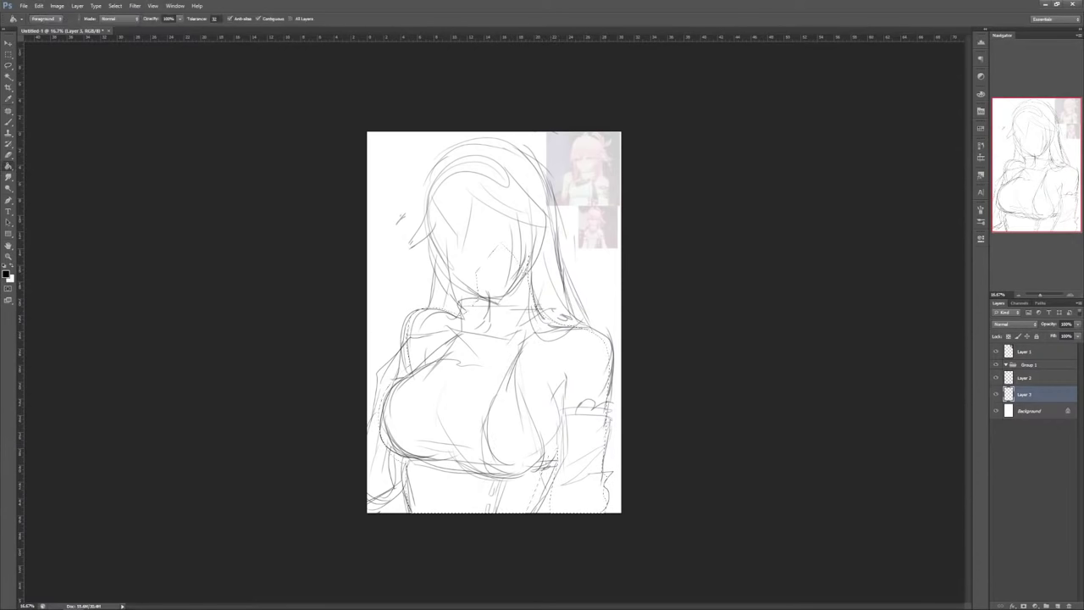
pyautogui.click(6, 274)
pyautogui.click(833, 282)
pyautogui.click(1031, 235)
pyautogui.click(549, 390)
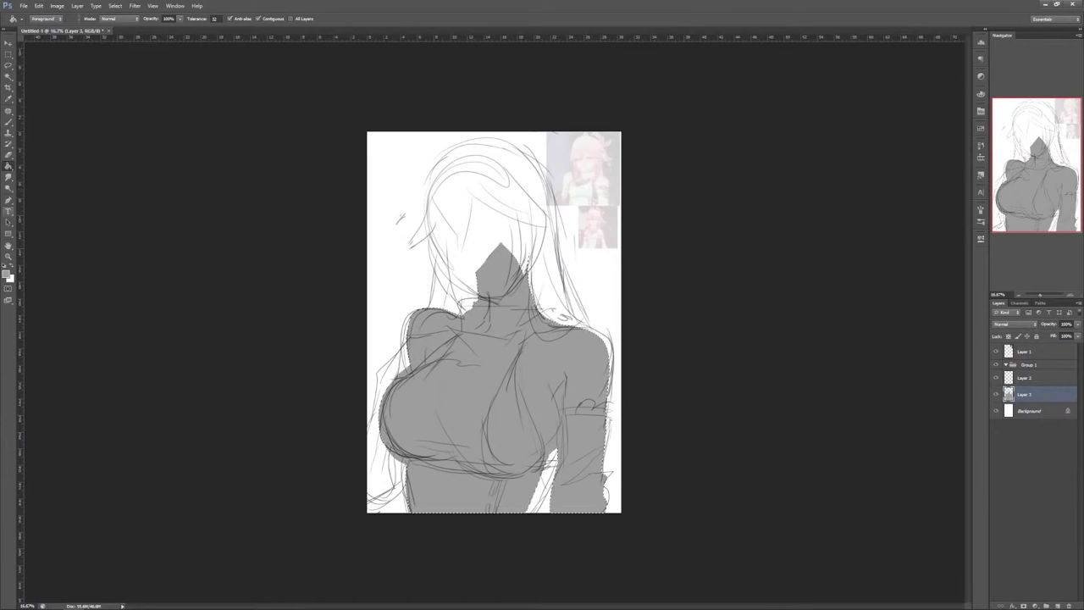
# Step: Refill the selected body silhouette with a lighter gray
pyautogui.click(6, 273)
pyautogui.click(833, 267)
pyautogui.click(1031, 235)
pyautogui.click(549, 381)
# Step: Add a layer above the body fill, lasso the face from the jaw up to a diagonal across the forehead, and fill it light gray
pyautogui.click(1058, 606)
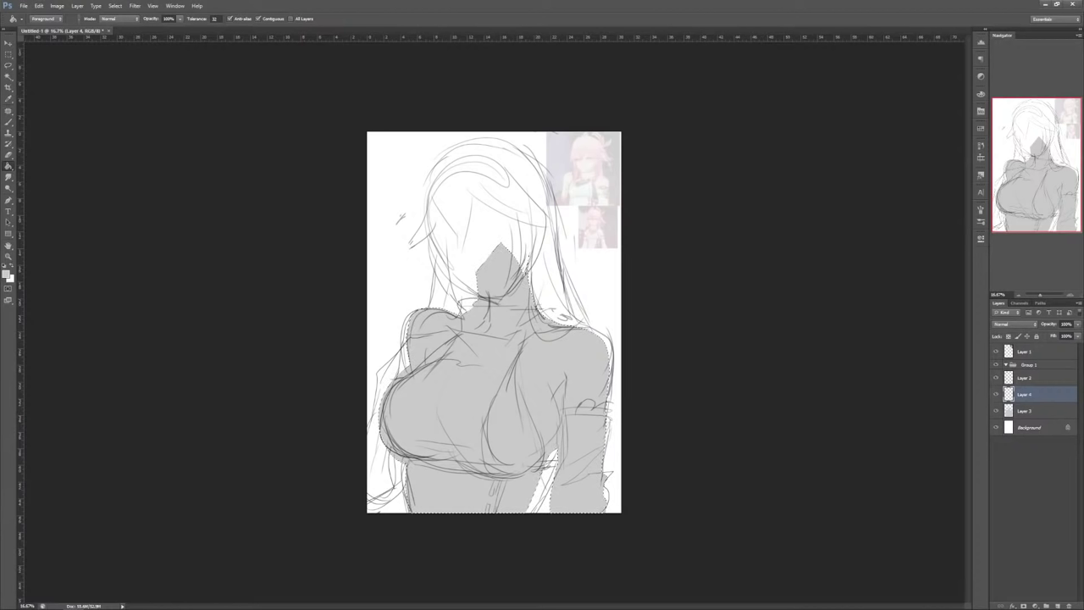
pyautogui.hotkey('ctrl', 'd')
pyautogui.press('l')
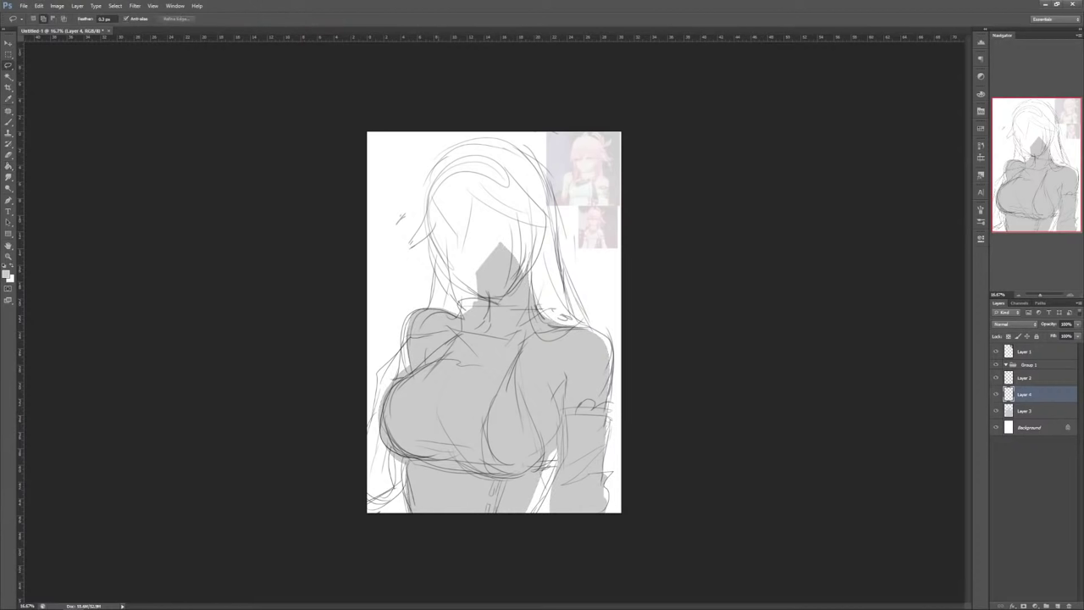
pyautogui.moveTo(526, 226); pyautogui.dragTo(511, 176)
pyautogui.moveTo(526, 270); pyautogui.dragTo(519, 188)
pyautogui.press('g')
pyautogui.click(498, 227)
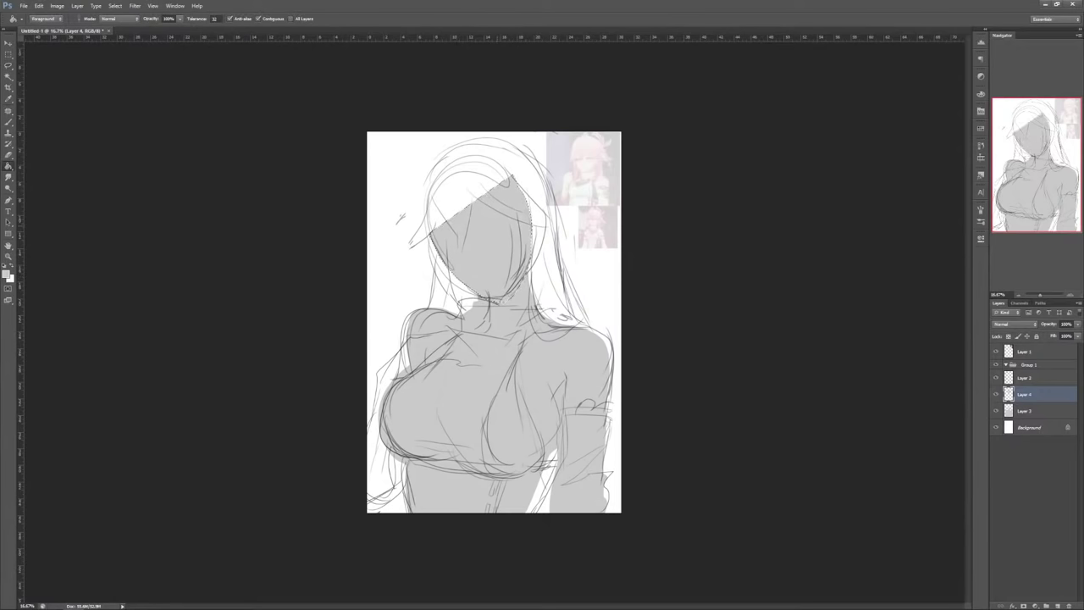
# Step: Fill the upper part of the head with the same light gray and cut away the excess at its upper right edge
pyautogui.press('l')
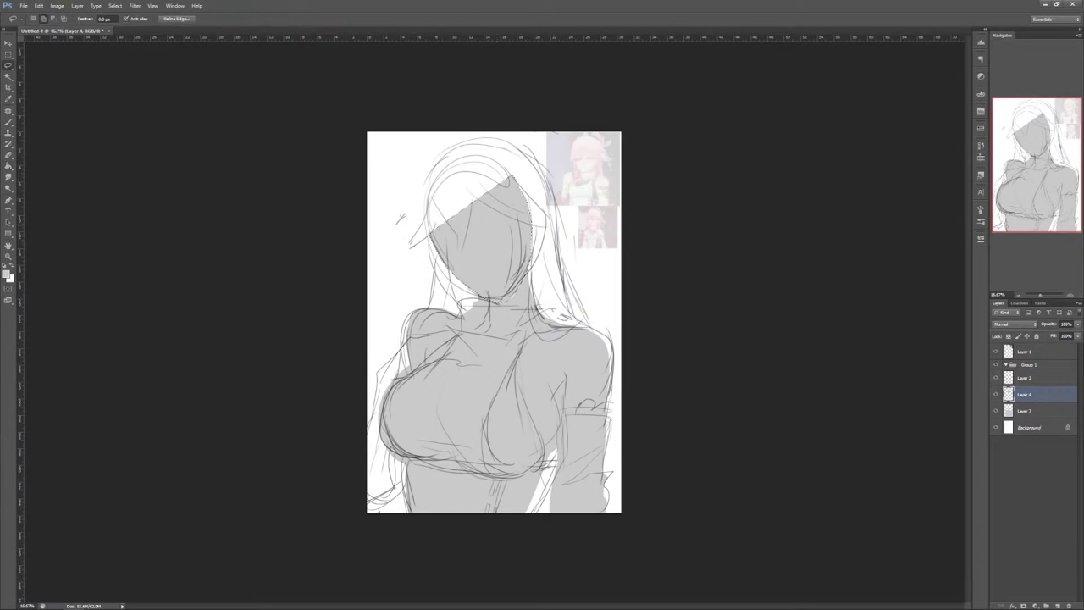
pyautogui.press('b')
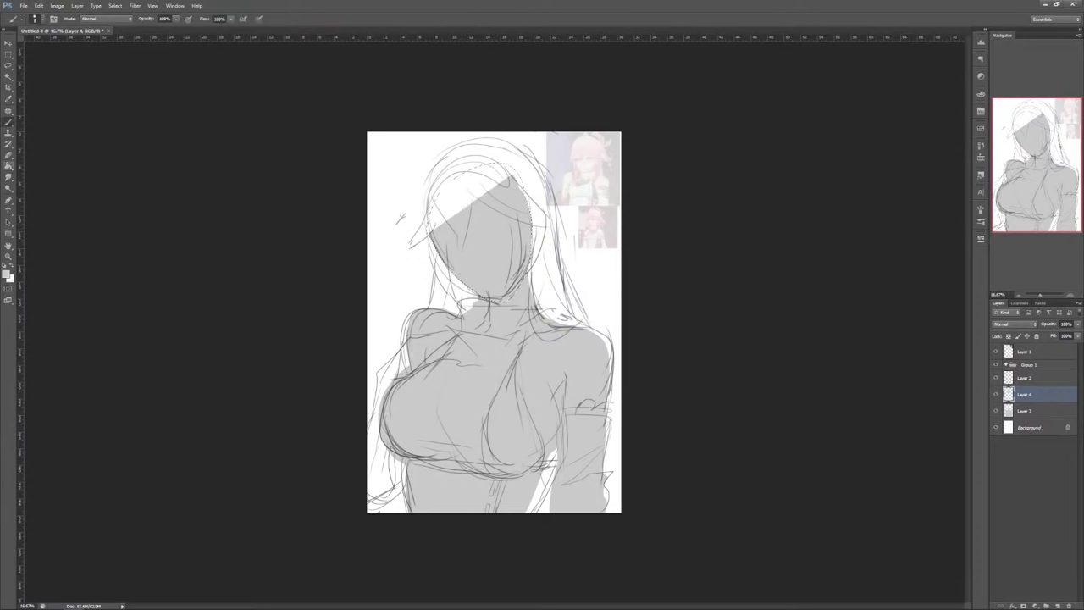
pyautogui.press('g')
pyautogui.click(470, 189)
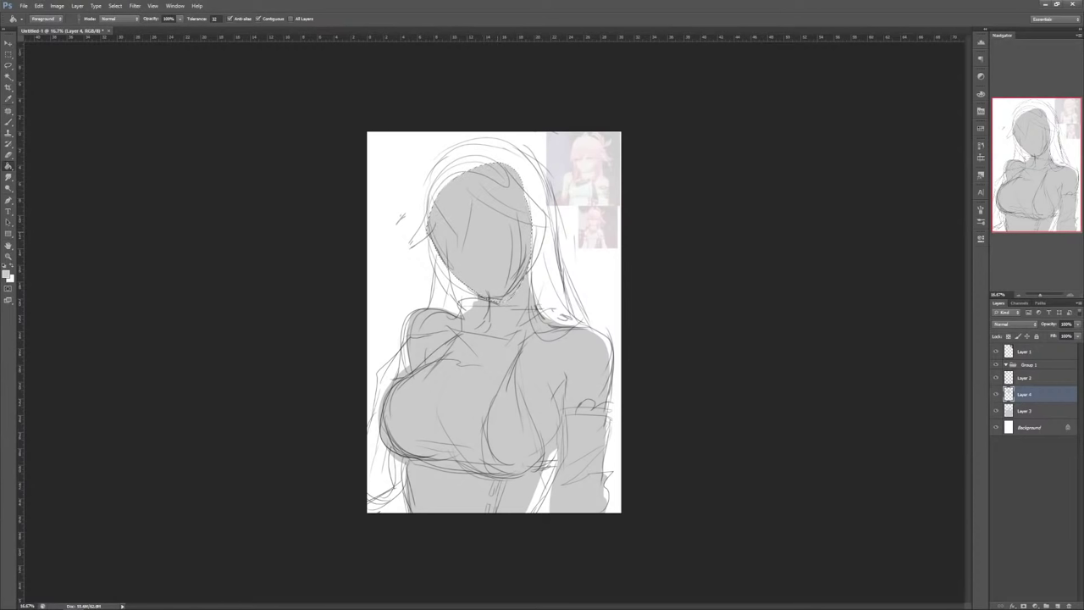
pyautogui.press('l')
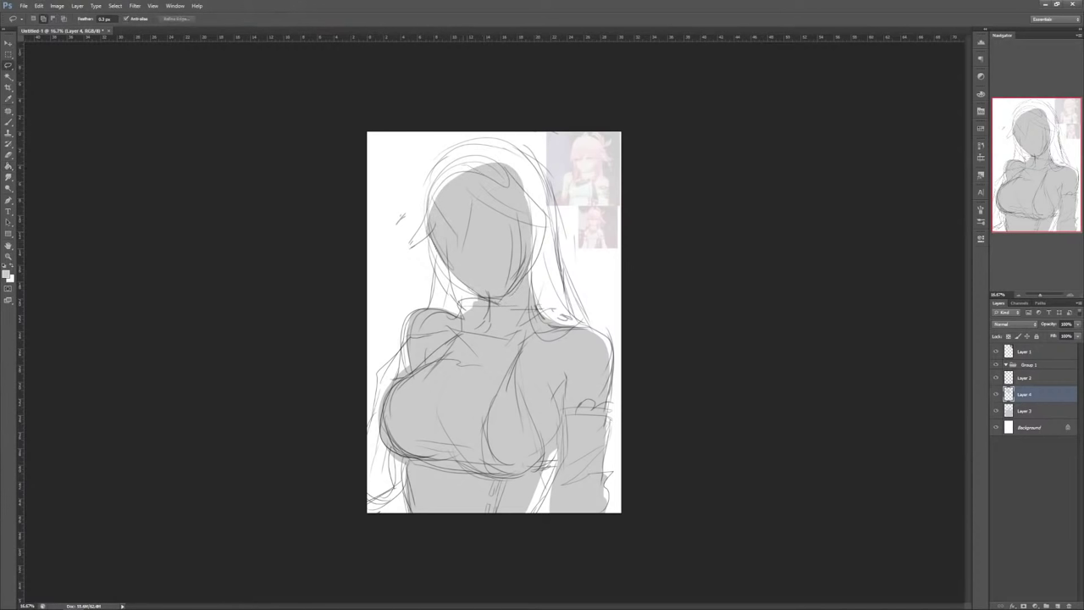
pyautogui.moveTo(467, 164); pyautogui.dragTo(499, 130)
pyautogui.press('Delete')
pyautogui.hotkey('ctrl', 'd')
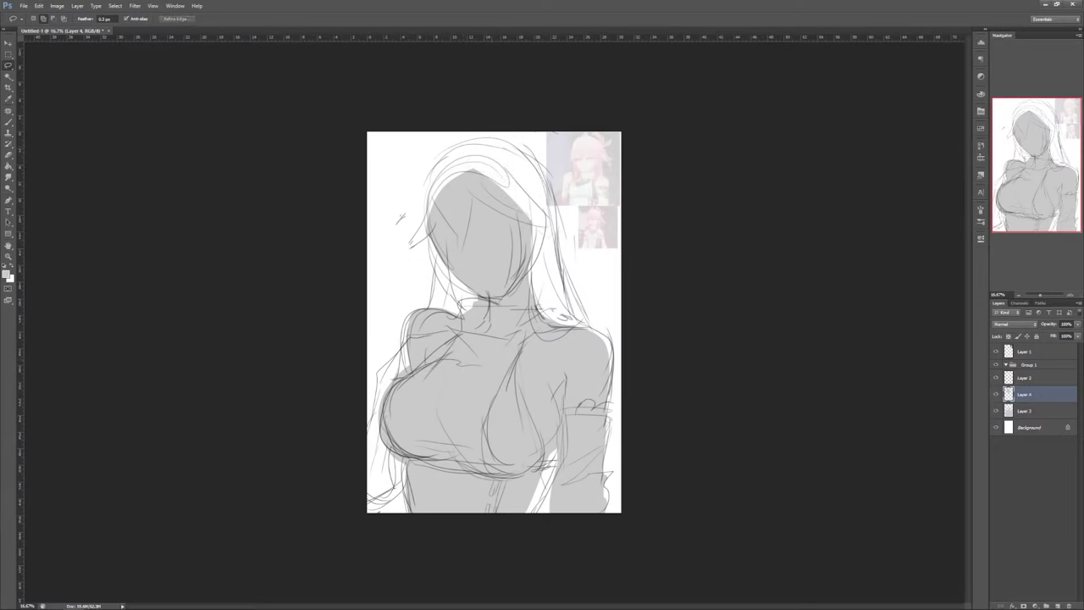
# Step: Round out the upper right of the head with a larger brush in the face gray, and set the brush size to 100
pyautogui.press('b')
pyautogui.rightClick(512, 244)
pyautogui.click(566, 382)
pyautogui.keyDown('alt'); pyautogui.click(485, 220); pyautogui.keyUp('alt')
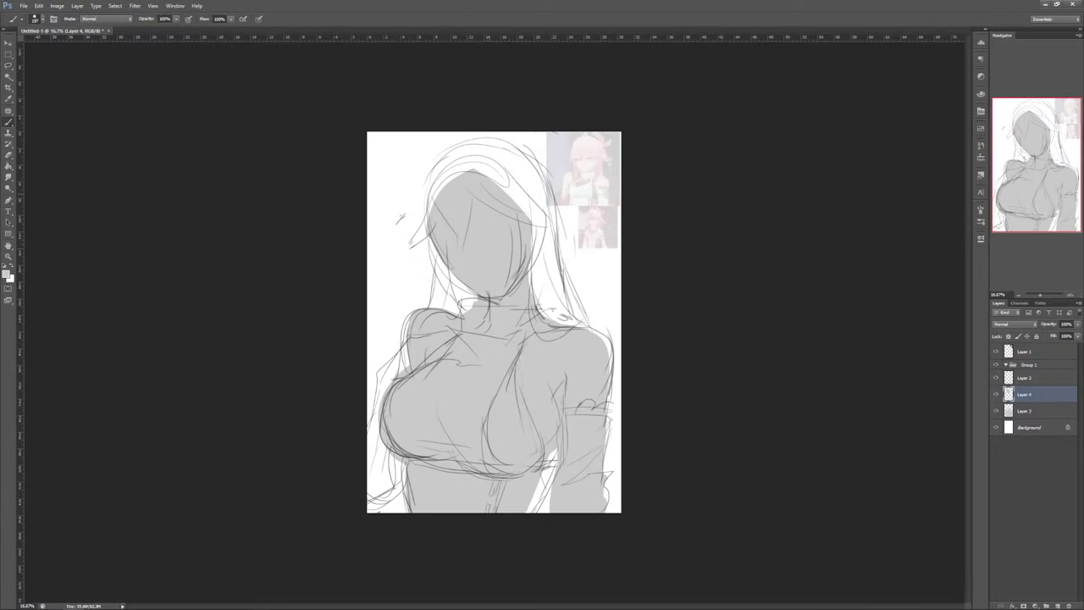
pyautogui.moveTo(481, 183)
pyautogui.mouseDown()
pyautogui.moveTo(506, 203)
pyautogui.moveTo(515, 195)
pyautogui.moveTo(534, 242)
pyautogui.mouseUp()
pyautogui.rightClick(518, 175)
pyautogui.write('100')
pyautogui.press('Tab')
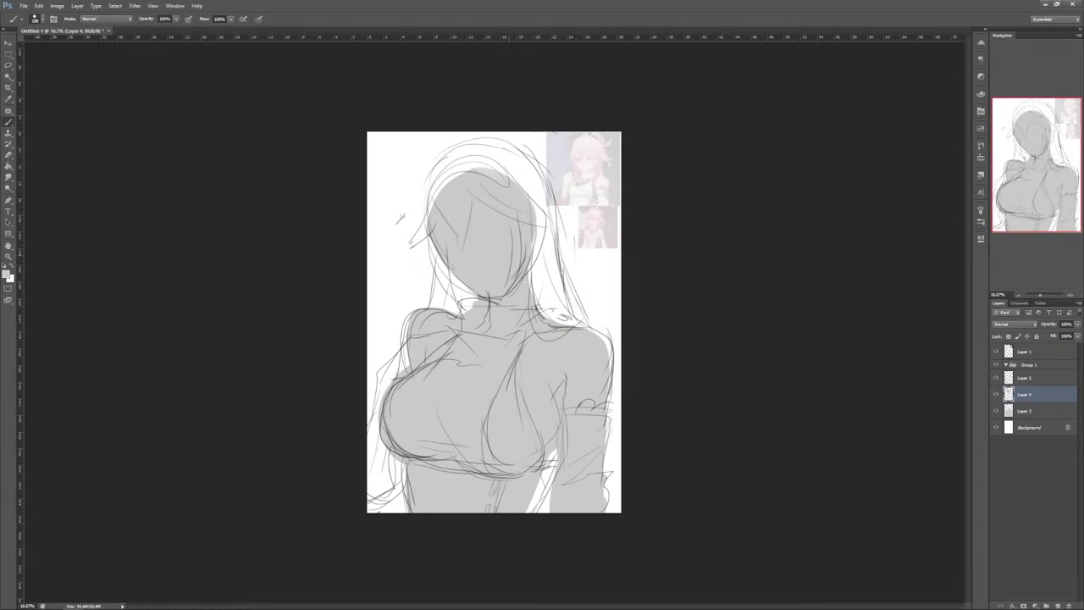
# Step: Trim a thin strip off the left side of the face fill with a lasso selection
pyautogui.press('l')
pyautogui.moveTo(444, 254)
pyautogui.mouseDown()
pyautogui.moveTo(416, 237)
pyautogui.moveTo(458, 287)
pyautogui.moveTo(442, 281)
pyautogui.mouseUp()
pyautogui.press('Delete')
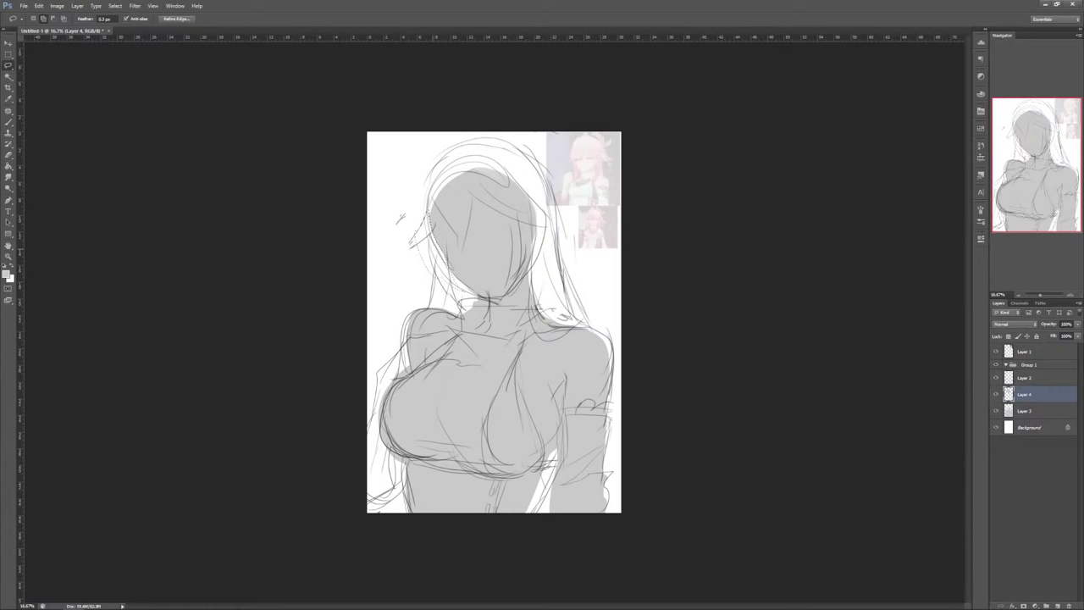
pyautogui.hotkey('ctrl', 'd')
# Step: Rename the head fill layer as face and the layer below it as body
pyautogui.doubleClick(1025, 393)
pyautogui.write('d')
pyautogui.write('ace')
pyautogui.press('Return')
pyautogui.click(1025, 410)
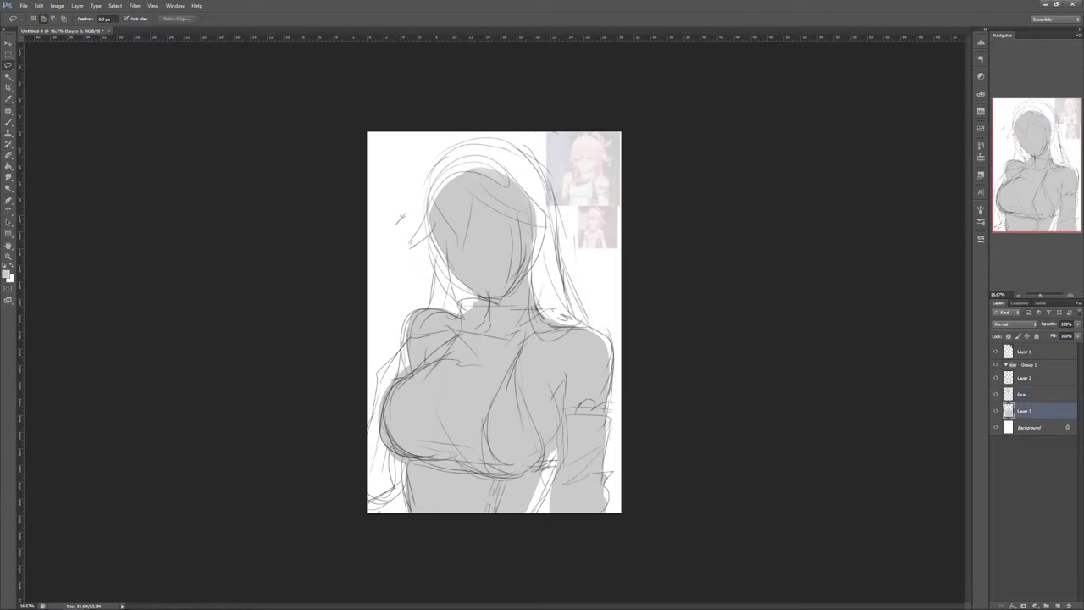
pyautogui.doubleClick(1024, 411)
pyautogui.write('body')
pyautogui.press('Return')
pyautogui.click(1023, 395)
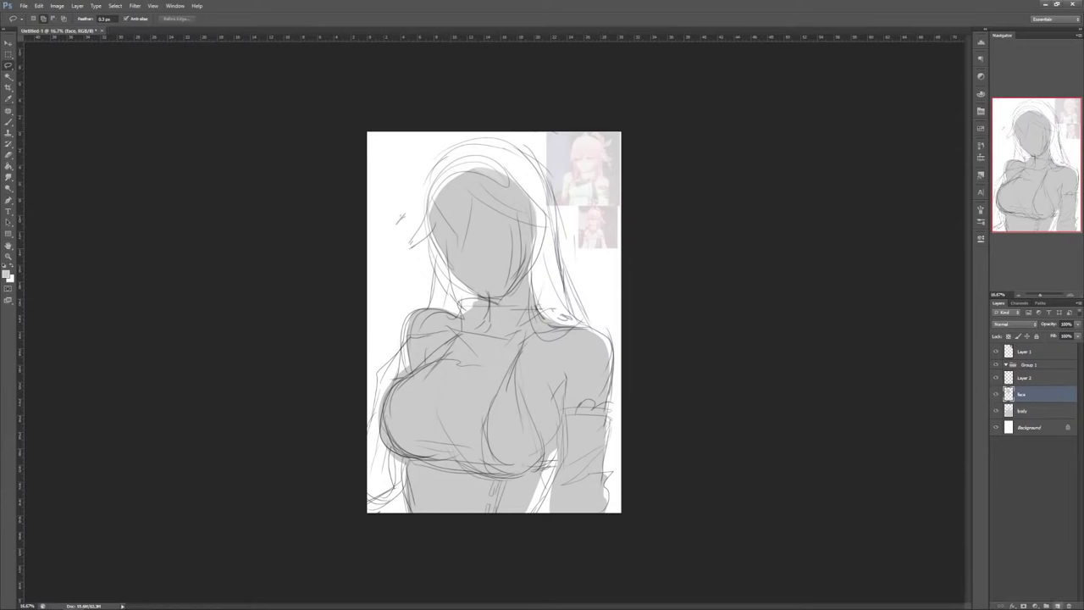
# Step: Add a new layer above the face layer and name it hair
pyautogui.click(1058, 605)
pyautogui.doubleClick(1025, 395)
pyautogui.write('hair')
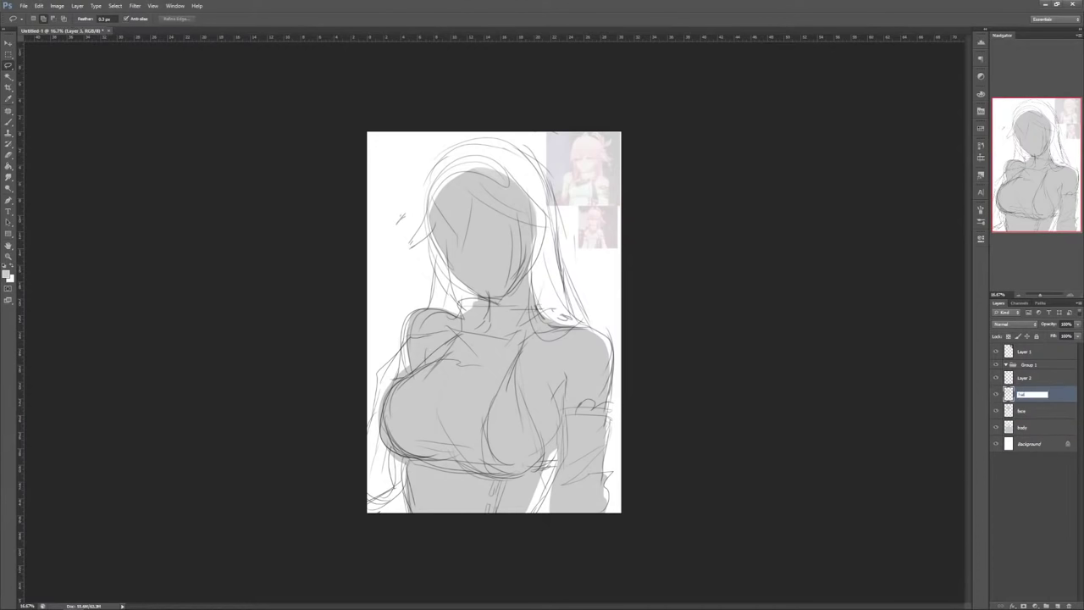
pyautogui.press('Return')
# Step: Lasso the front hair silhouette with pointed bangs and side locks framing the face
pyautogui.click(1070, 295)
pyautogui.moveTo(1037, 164); pyautogui.dragTo(1030, 140)
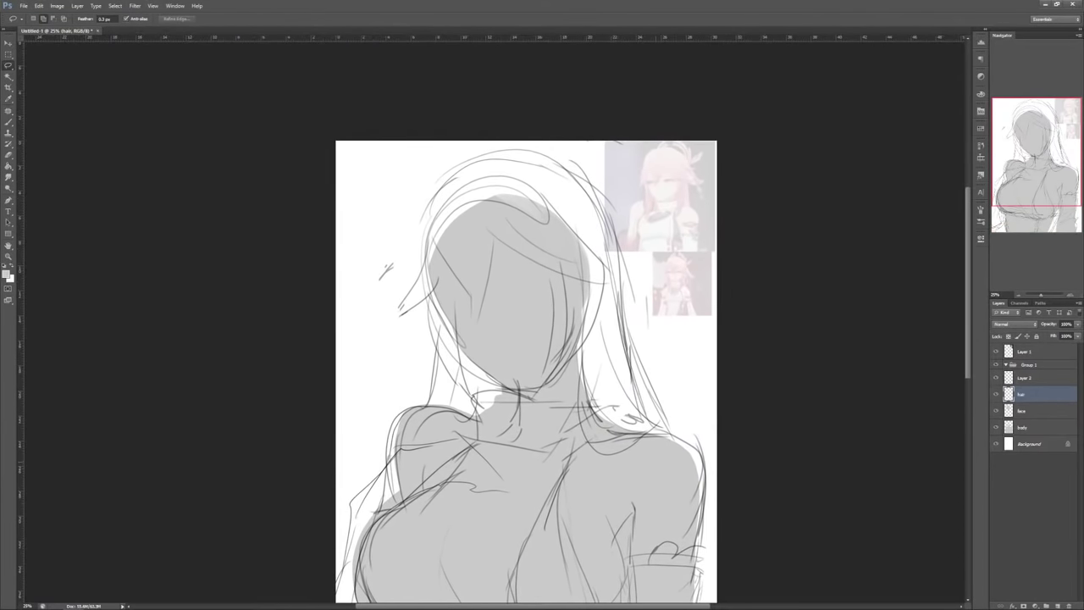
pyautogui.moveTo(495, 203); pyautogui.dragTo(475, 334)
pyautogui.moveTo(441, 208); pyautogui.dragTo(471, 317)
pyautogui.moveTo(496, 232)
pyautogui.mouseDown()
pyautogui.moveTo(583, 290)
pyautogui.moveTo(550, 194)
pyautogui.moveTo(456, 177)
pyautogui.moveTo(431, 214)
pyautogui.mouseUp()
pyautogui.moveTo(558, 282)
pyautogui.mouseDown()
pyautogui.moveTo(582, 322)
pyautogui.moveTo(587, 292)
pyautogui.mouseUp()
pyautogui.moveTo(437, 314)
pyautogui.mouseDown()
pyautogui.moveTo(476, 397)
pyautogui.moveTo(449, 308)
pyautogui.mouseUp()
# Step: Fill the front hair selection with a darker gray and clear the selection
pyautogui.press('g')
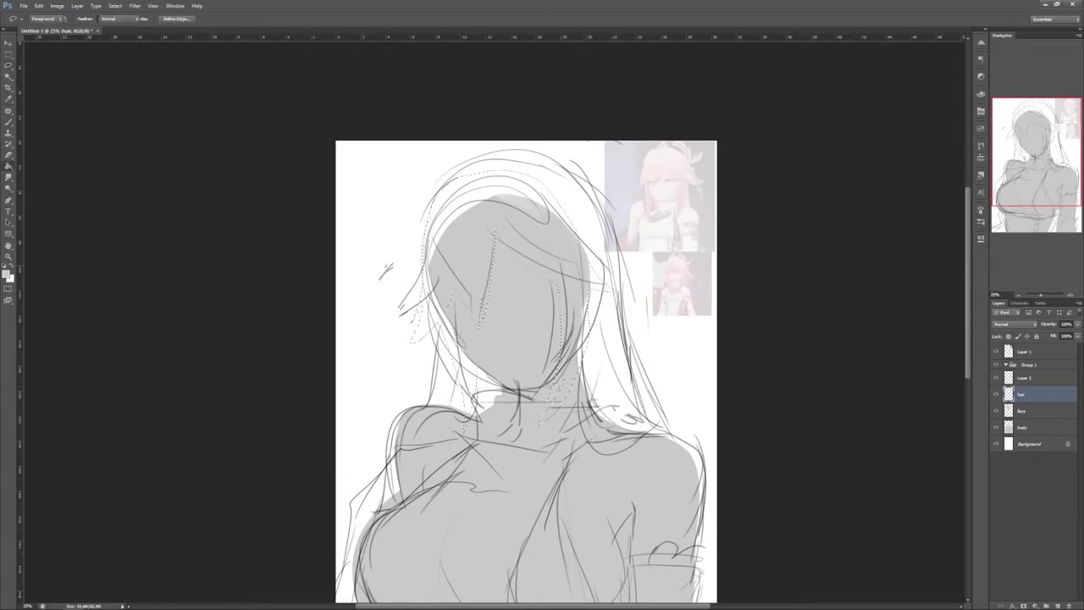
pyautogui.click(7, 273)
pyautogui.press('Return')
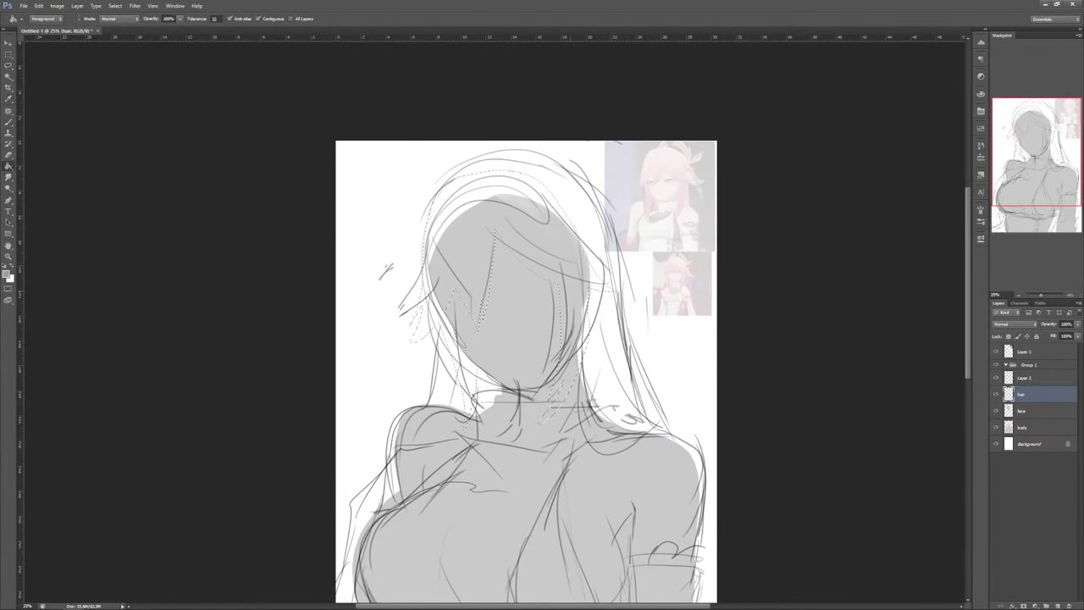
pyautogui.hotkey('alt', 'BackSpace')
pyautogui.hotkey('ctrl', 'd')
# Step: Add another layer below the body layer and name it hair
pyautogui.click(1058, 606)
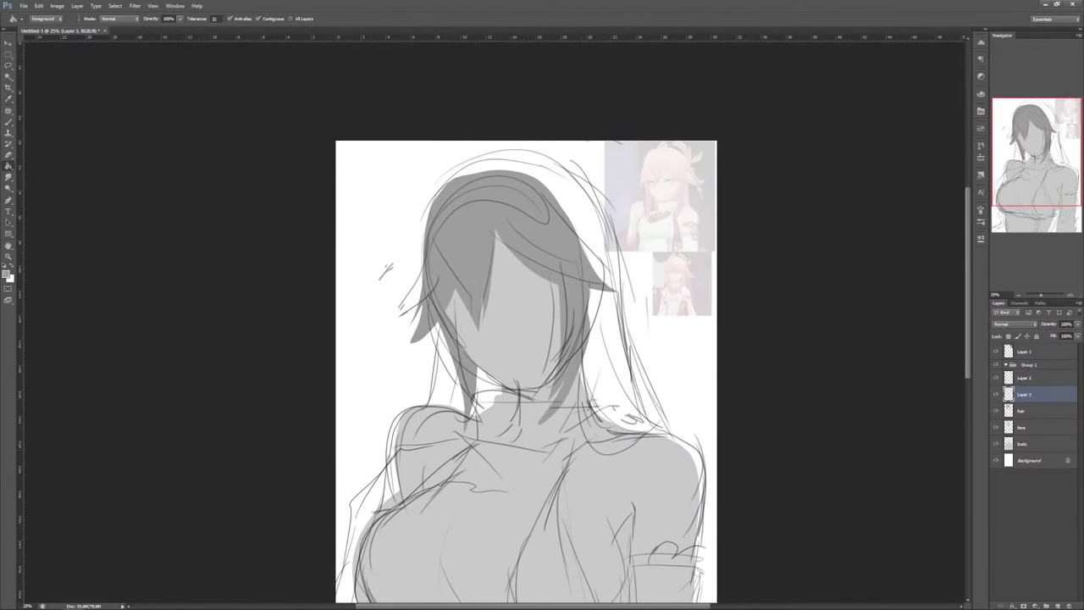
pyautogui.moveTo(1026, 395); pyautogui.dragTo(1026, 450)
pyautogui.doubleClick(1026, 444)
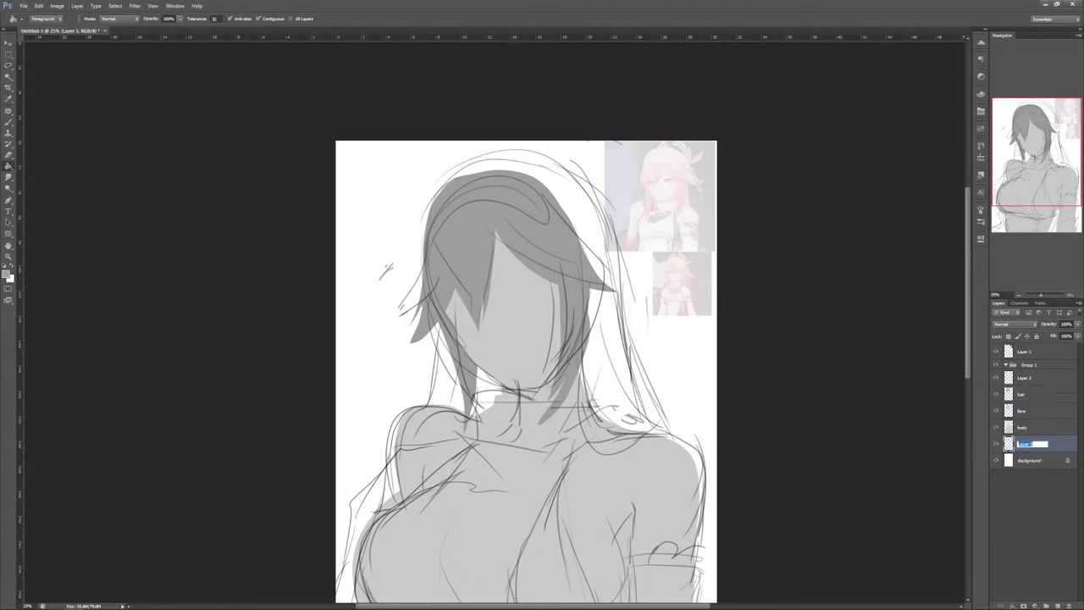
pyautogui.write('hair')
pyautogui.press('Return')
# Step: Lasso the long back hair silhouette around the head, behind the shoulders and down to the canvas bottom
pyautogui.press('l')
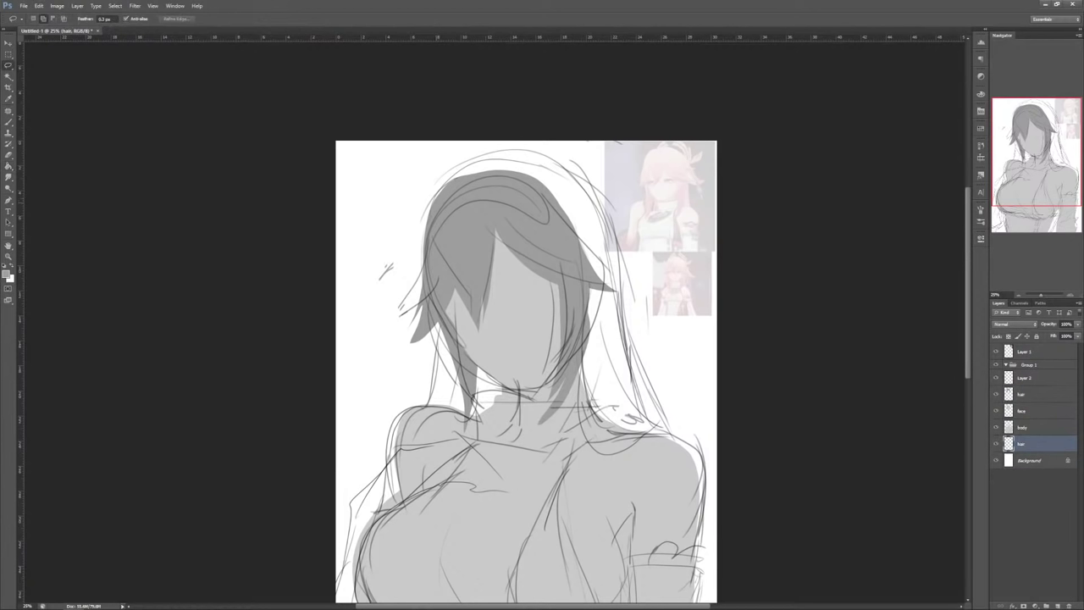
pyautogui.moveTo(444, 184)
pyautogui.mouseDown()
pyautogui.moveTo(481, 160)
pyautogui.moveTo(542, 160)
pyautogui.moveTo(595, 203)
pyautogui.moveTo(684, 457)
pyautogui.moveTo(552, 472)
pyautogui.mouseUp()
pyautogui.moveTo(444, 205)
pyautogui.mouseDown()
pyautogui.moveTo(423, 471)
pyautogui.moveTo(545, 386)
pyautogui.mouseUp()
pyautogui.moveTo(663, 424); pyautogui.dragTo(576, 476)
pyautogui.moveTo(576, 457); pyautogui.dragTo(550, 293)
pyautogui.moveTo(631, 261)
pyautogui.mouseDown()
pyautogui.moveTo(555, 548)
pyautogui.moveTo(464, 326)
pyautogui.mouseUp()
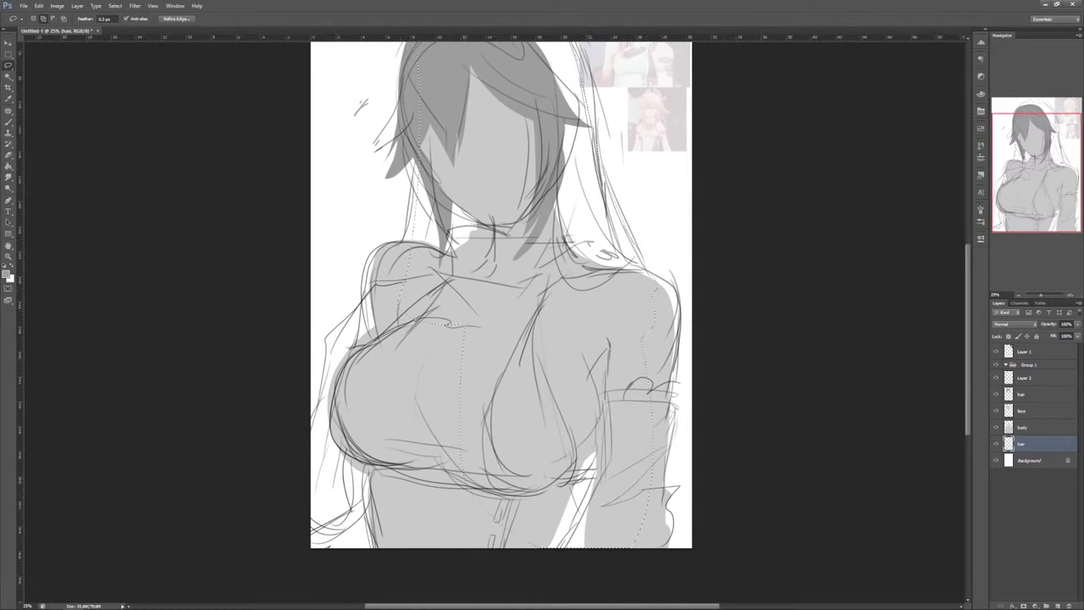
pyautogui.moveTo(414, 257)
pyautogui.mouseDown()
pyautogui.moveTo(369, 548)
pyautogui.moveTo(444, 258)
pyautogui.mouseUp()
# Step: Fill the back hair selection with the hair gray and clear the selection
pyautogui.click(8, 166)
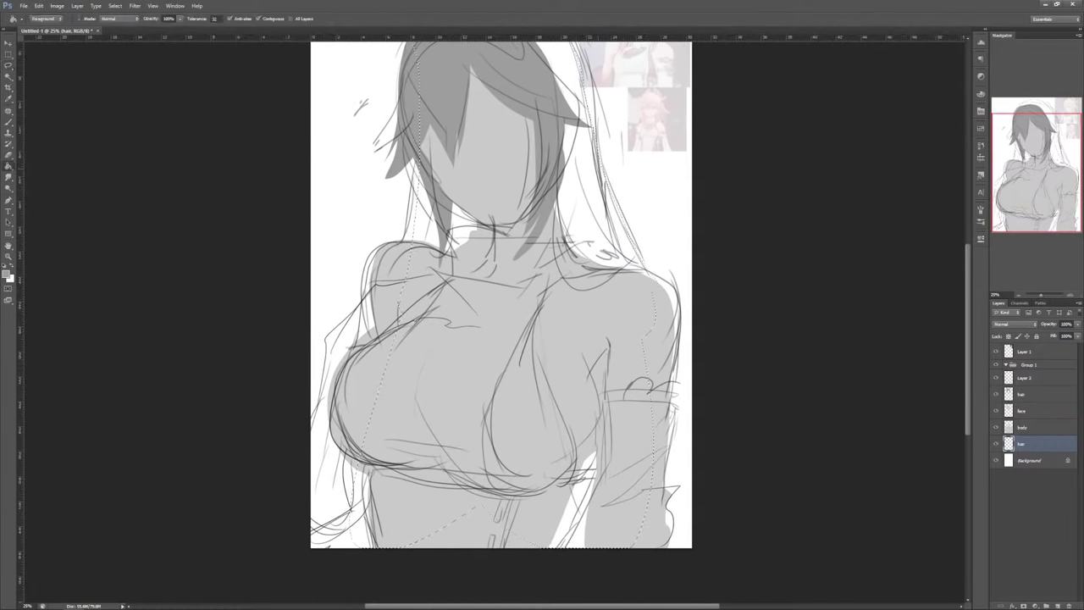
pyautogui.click(583, 212)
pyautogui.moveTo(584, 254); pyautogui.dragTo(617, 411)
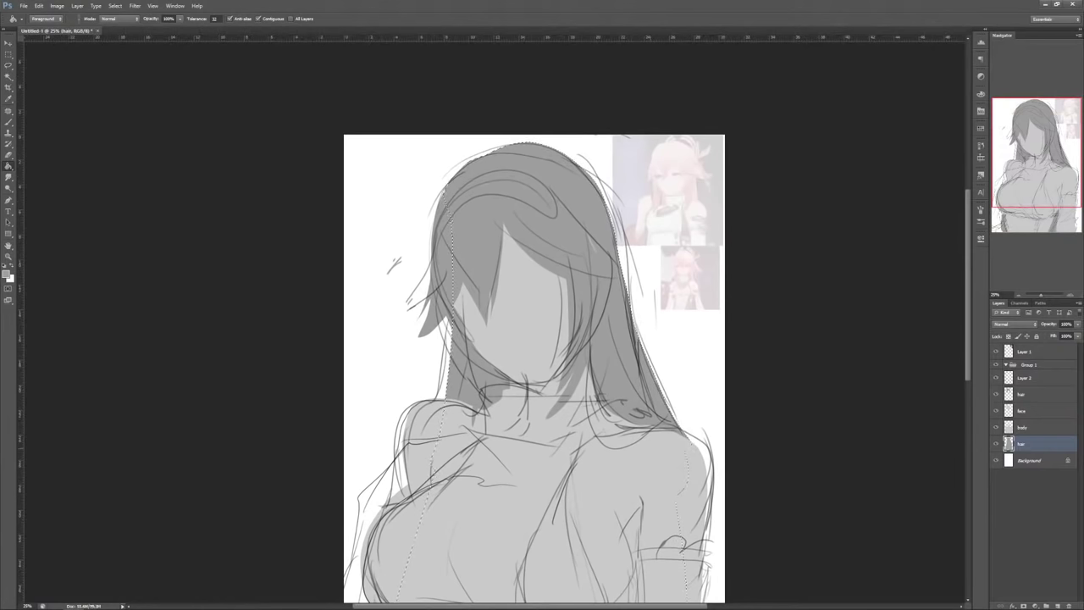
pyautogui.hotkey('ctrl', 'd')
# Step: Add a new layer above the face layer and name it hair decor
pyautogui.click(1029, 410)
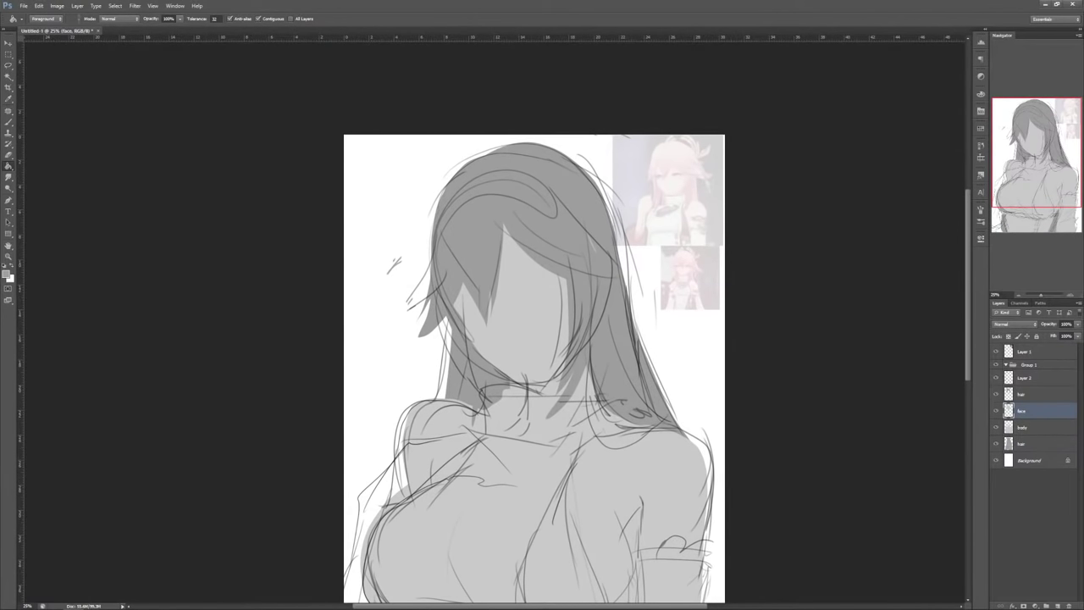
pyautogui.click(1057, 607)
pyautogui.doubleClick(1025, 411)
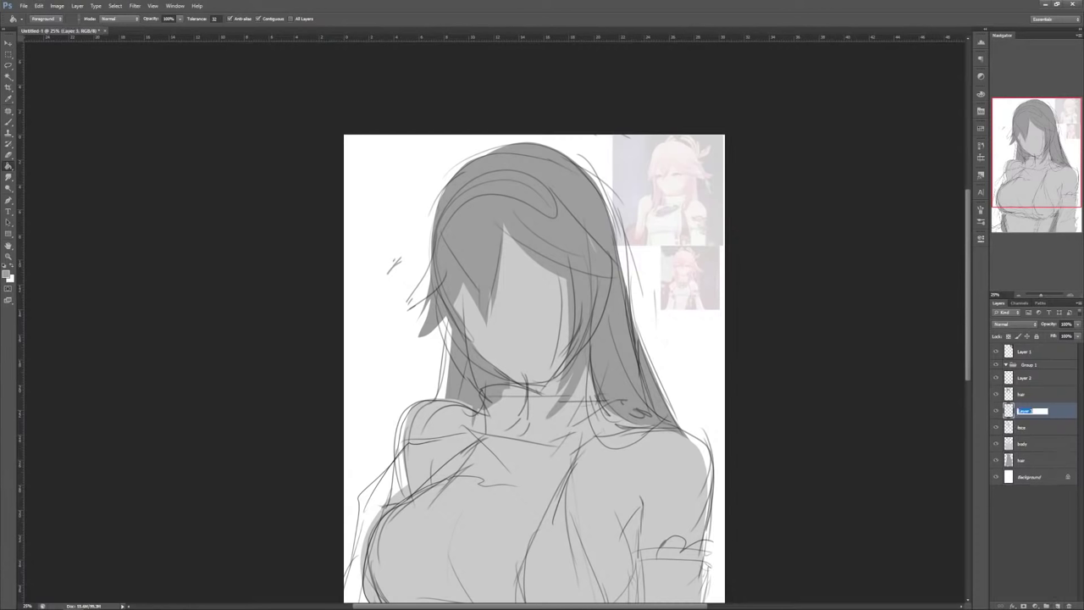
pyautogui.write('hair decor')
pyautogui.press('Return')
# Step: Lasso the curved, pointed hair ornaments on both sides of the head, fill them with gray and clear the selection
pyautogui.press('l')
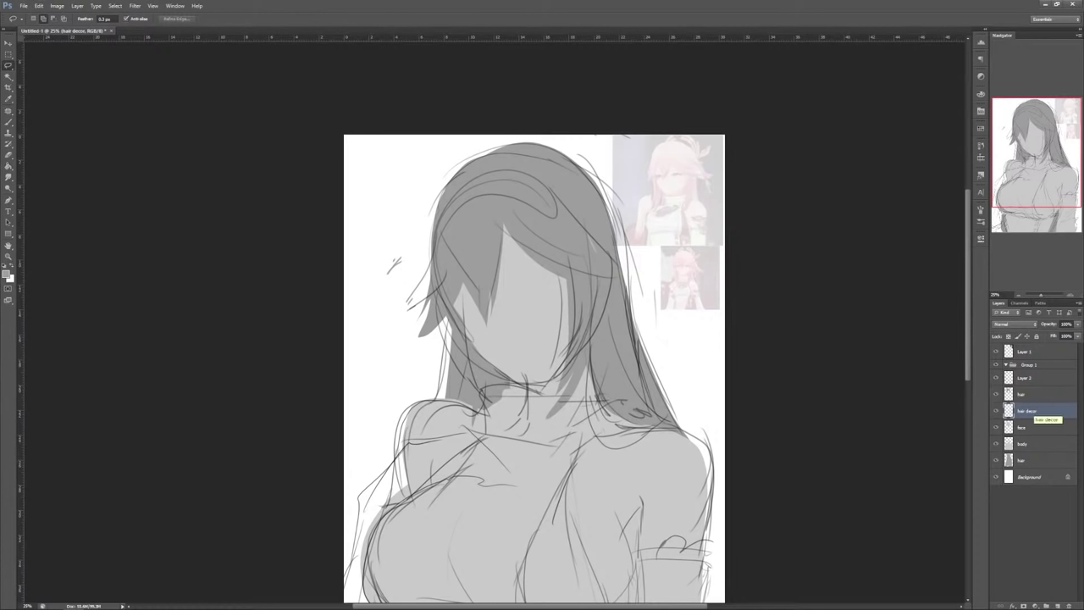
pyautogui.moveTo(555, 216)
pyautogui.mouseDown()
pyautogui.moveTo(562, 132)
pyautogui.moveTo(586, 188)
pyautogui.moveTo(556, 217)
pyautogui.mouseUp()
pyautogui.moveTo(576, 229)
pyautogui.mouseDown()
pyautogui.moveTo(608, 180)
pyautogui.moveTo(576, 228)
pyautogui.moveTo(602, 193)
pyautogui.moveTo(589, 232)
pyautogui.mouseUp()
pyautogui.moveTo(467, 240)
pyautogui.mouseDown()
pyautogui.moveTo(423, 198)
pyautogui.moveTo(466, 255)
pyautogui.mouseUp()
pyautogui.moveTo(583, 137); pyautogui.dragTo(593, 137)
pyautogui.press('g')
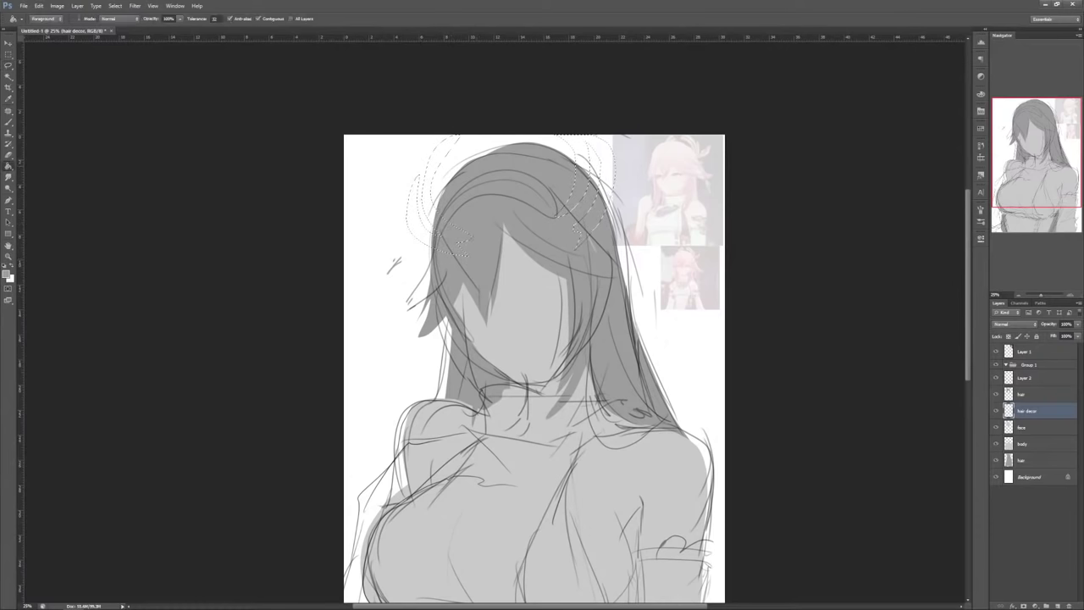
pyautogui.click(569, 198)
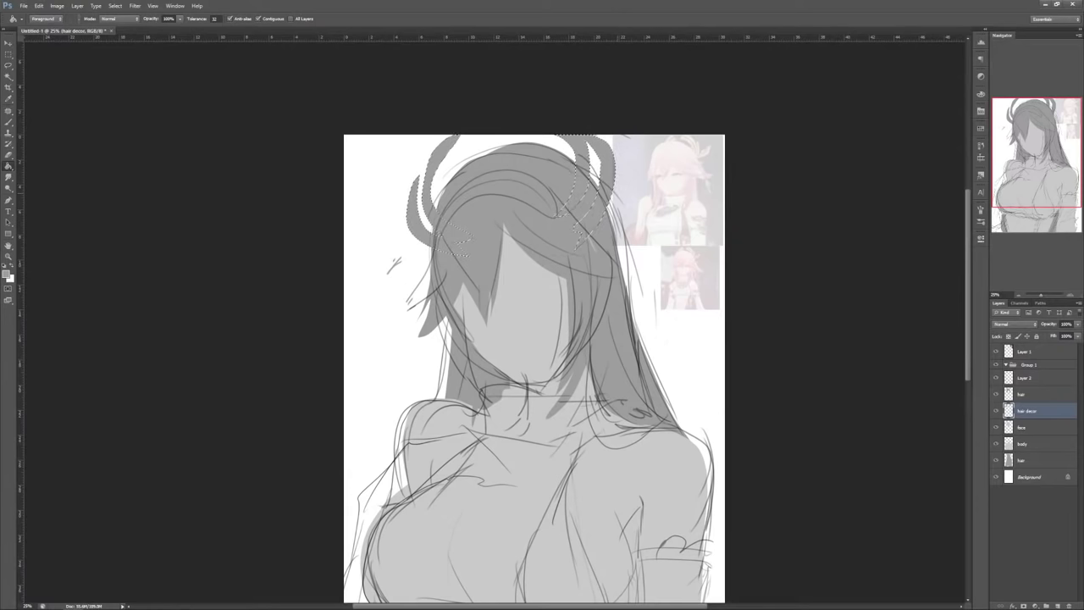
pyautogui.hotkey('ctrl', 'd')
# Step: Raise the opacity of the reference image layer to 59%
pyautogui.click(1040, 352)
pyautogui.click(996, 352)
pyautogui.click(997, 351)
pyautogui.click(1078, 325)
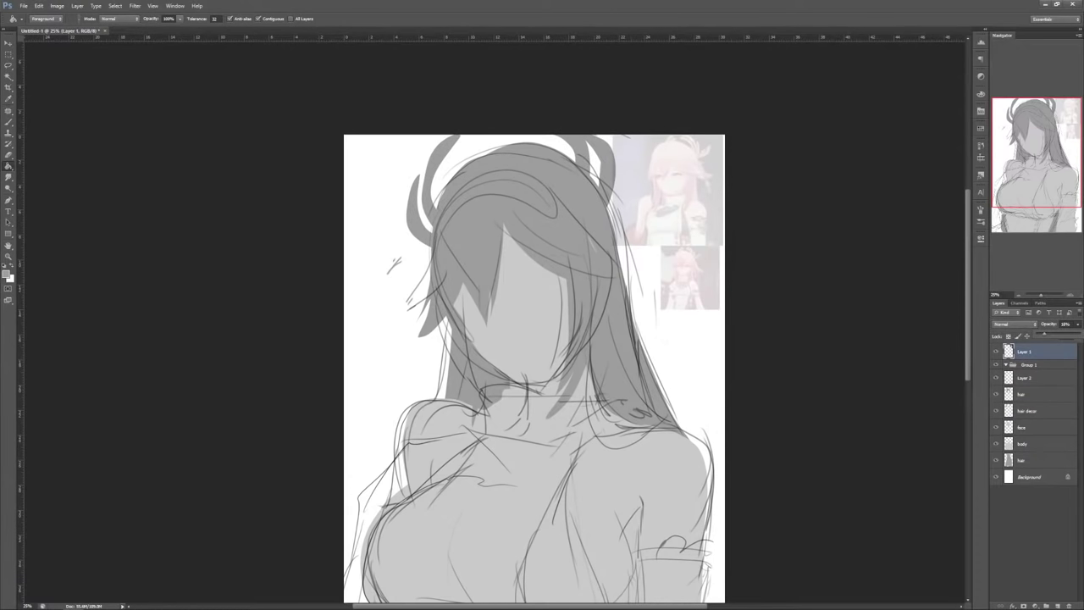
pyautogui.moveTo(1044, 333); pyautogui.dragTo(1061, 333)
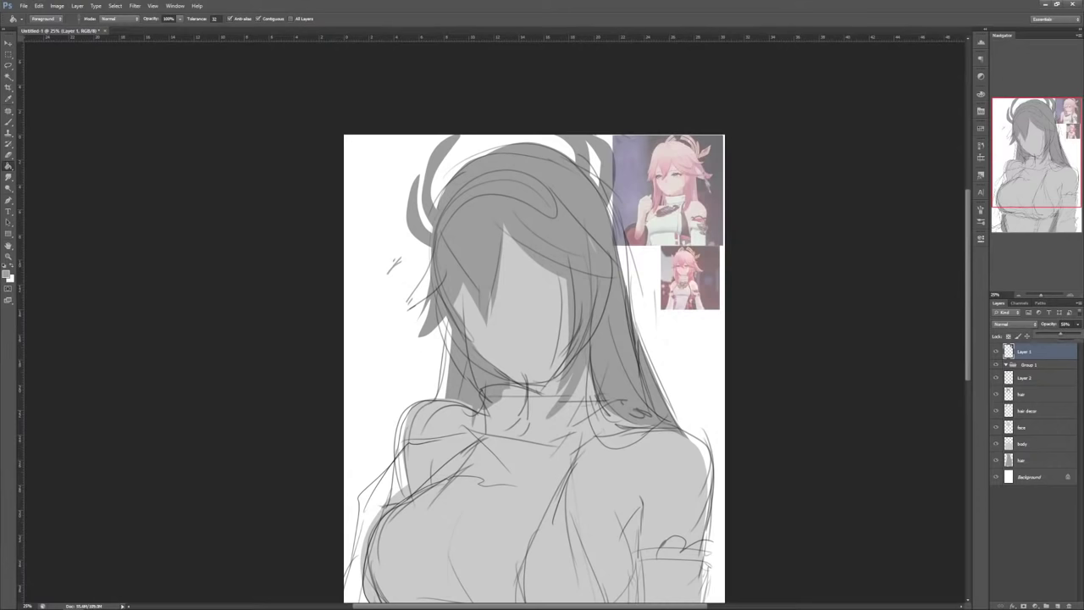
pyautogui.click(1039, 444)
pyautogui.click(534, 491)
pyautogui.hotkey('ctrl', 'z')
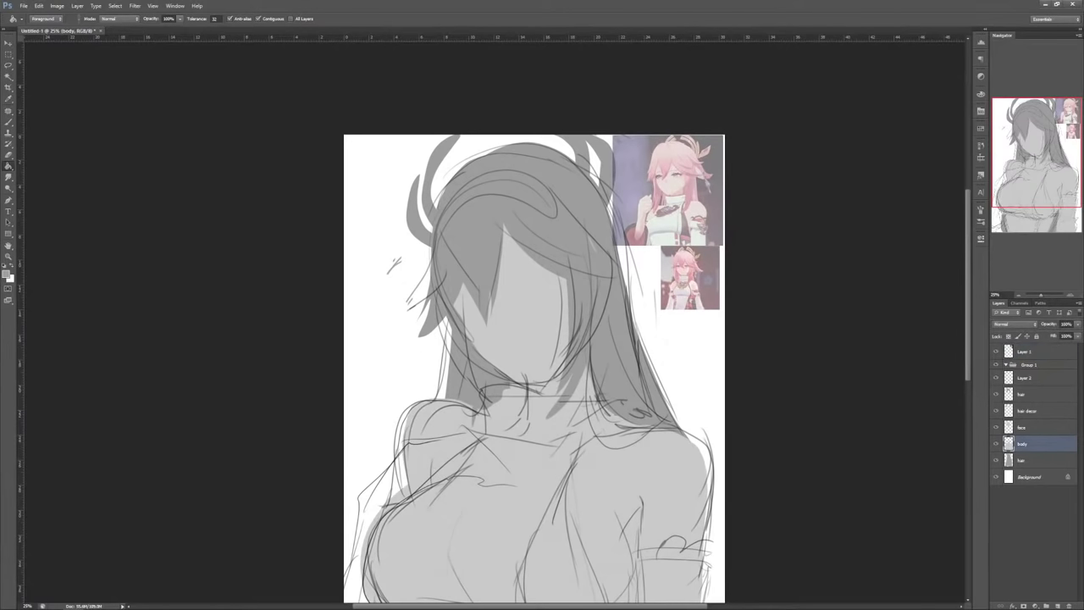
# Step: On the back hair layer, lasso outward-flicking pointed strands on both sides of the head
pyautogui.click(1025, 427)
pyautogui.click(996, 427)
pyautogui.click(996, 427)
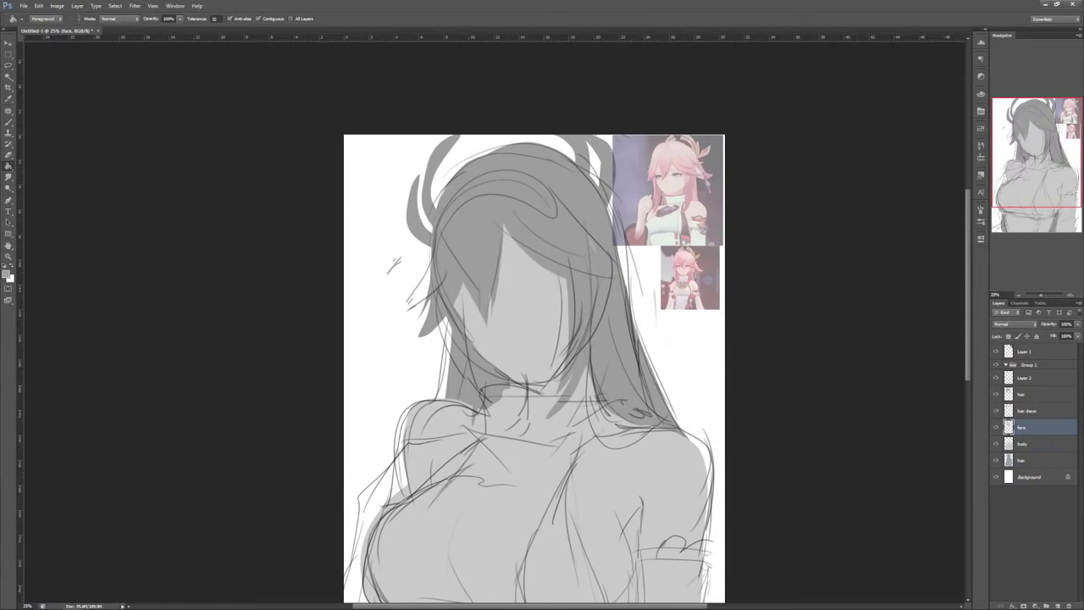
pyautogui.click(1025, 461)
pyautogui.click(996, 461)
pyautogui.click(996, 461)
pyautogui.press('l')
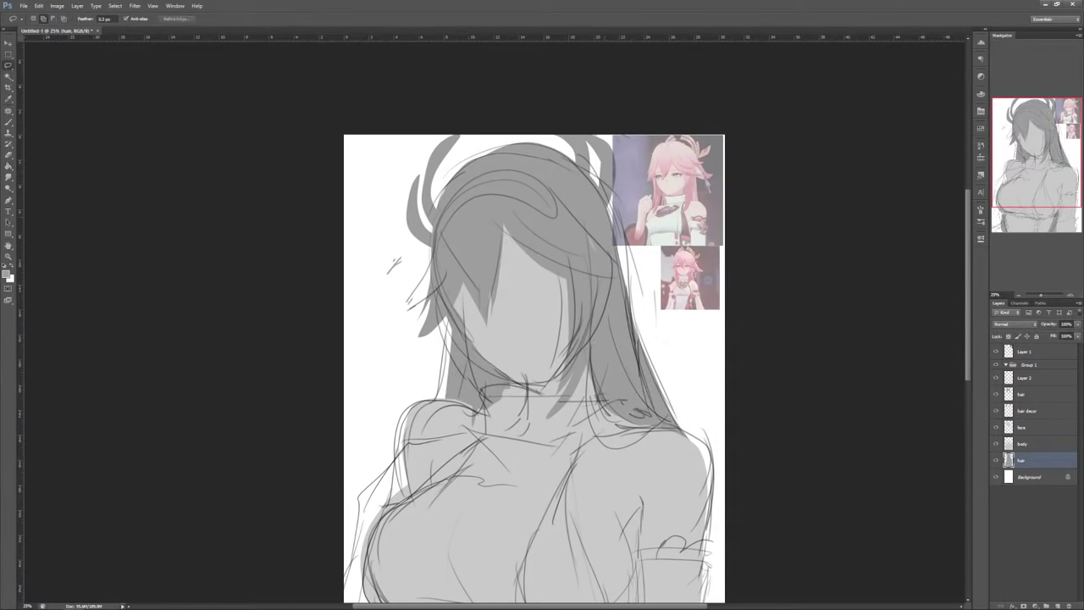
pyautogui.moveTo(604, 201)
pyautogui.mouseDown()
pyautogui.moveTo(699, 312)
pyautogui.moveTo(609, 276)
pyautogui.mouseUp()
pyautogui.moveTo(644, 330)
pyautogui.mouseDown()
pyautogui.moveTo(678, 332)
pyautogui.moveTo(641, 340)
pyautogui.moveTo(613, 312)
pyautogui.mouseUp()
pyautogui.moveTo(447, 278)
pyautogui.mouseDown()
pyautogui.moveTo(449, 360)
pyautogui.moveTo(486, 291)
pyautogui.mouseUp()
# Step: Paint the flicked strand selections with the hair gray using a larger brush and clear the selection
pyautogui.press('b')
pyautogui.rightClick(651, 255)
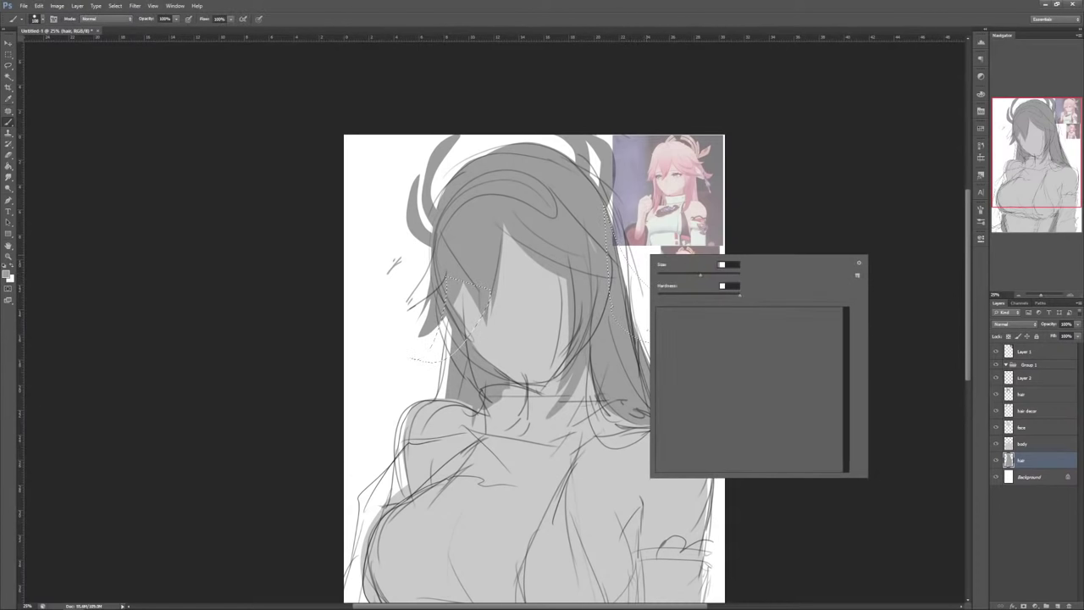
pyautogui.moveTo(625, 254)
pyautogui.mouseDown()
pyautogui.moveTo(659, 326)
pyautogui.moveTo(688, 316)
pyautogui.moveTo(650, 329)
pyautogui.mouseUp()
pyautogui.moveTo(462, 332)
pyautogui.mouseDown()
pyautogui.moveTo(431, 349)
pyautogui.moveTo(457, 329)
pyautogui.mouseUp()
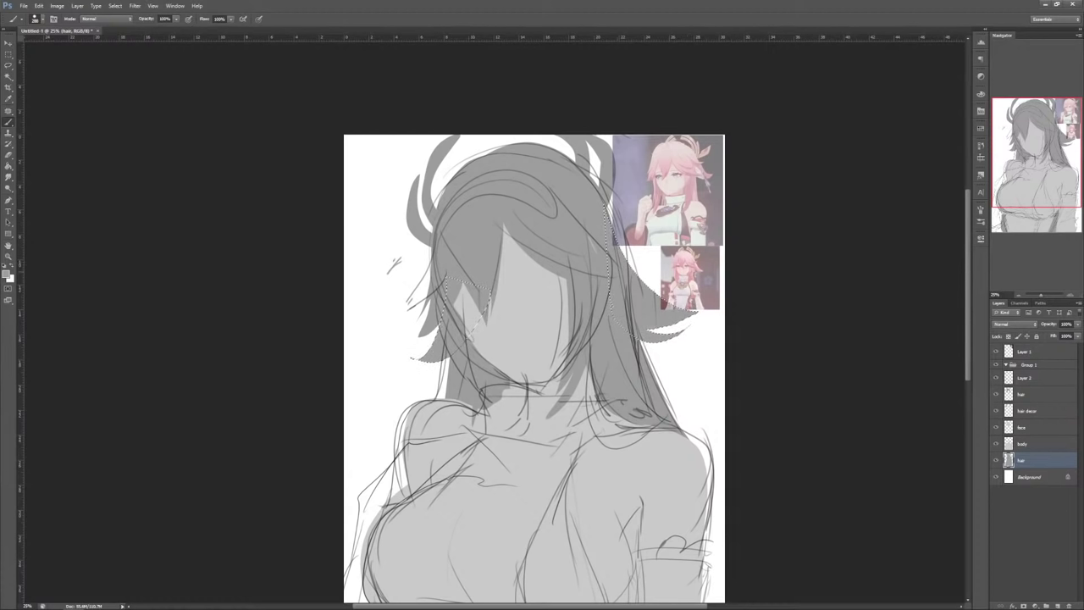
pyautogui.hotkey('ctrl', 'd')
pyautogui.click(996, 460)
# Step: Add a new layer above the body layer and name it hand
pyautogui.moveTo(525, 382); pyautogui.dragTo(639, 250)
pyautogui.click(1022, 444)
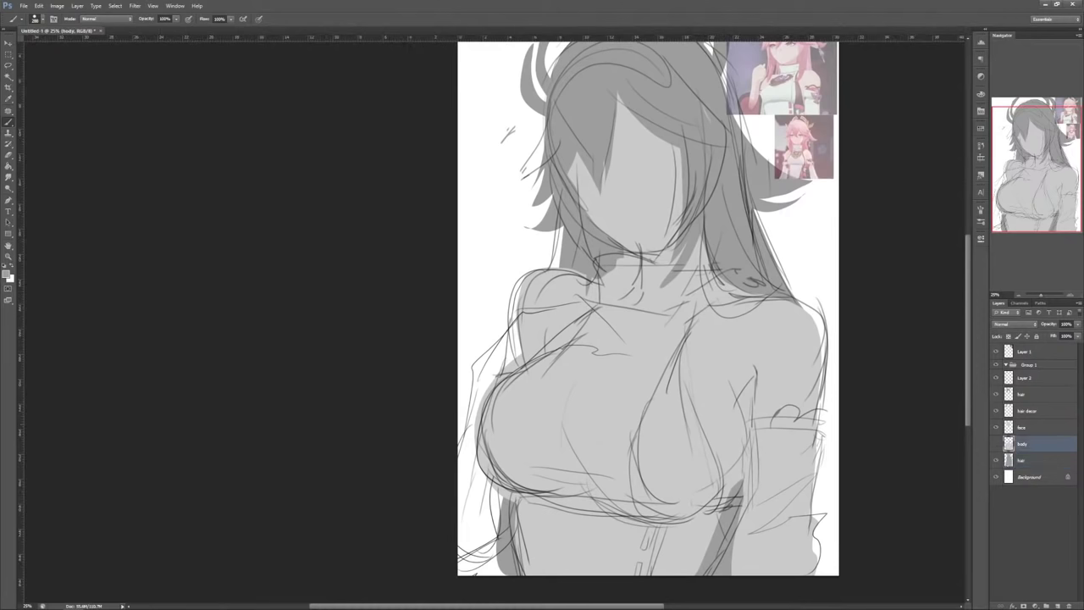
pyautogui.click(996, 444)
pyautogui.click(996, 444)
pyautogui.click(1058, 605)
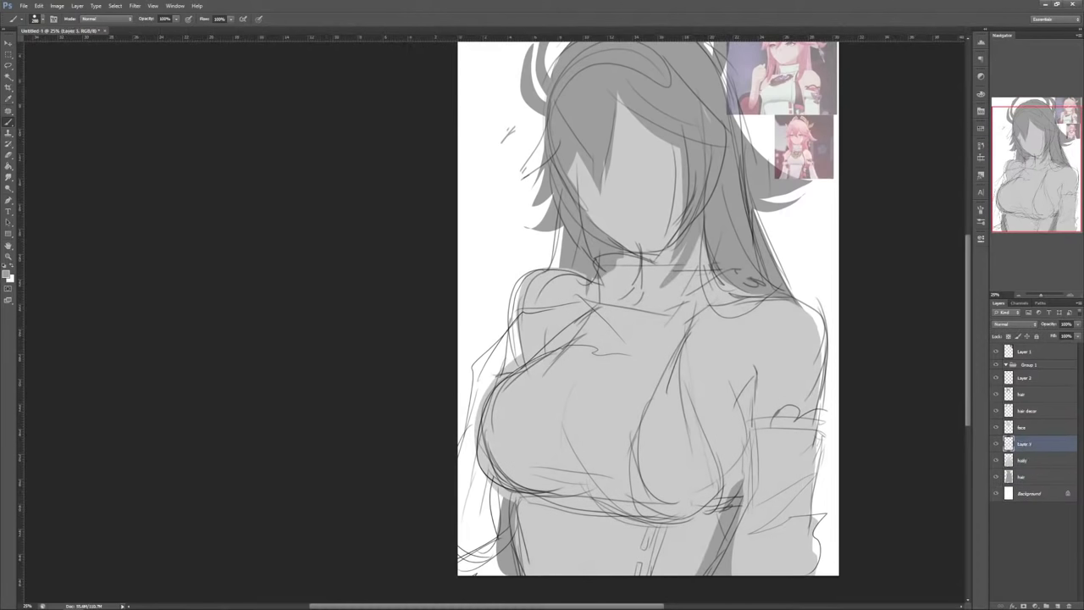
pyautogui.doubleClick(1025, 444)
pyautogui.write('hand')
pyautogui.press('Return')
# Step: Lasso the sleeve shape of the arm beside the chest, from the shoulder down to the canvas edge
pyautogui.press('l')
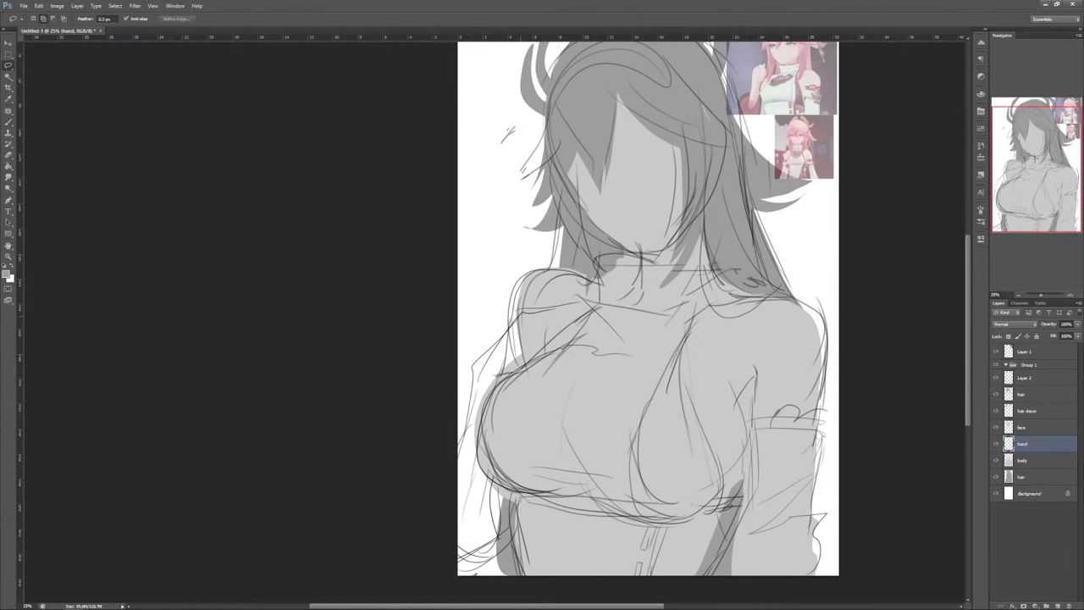
pyautogui.moveTo(520, 314)
pyautogui.mouseDown()
pyautogui.moveTo(465, 388)
pyautogui.moveTo(457, 553)
pyautogui.moveTo(497, 563)
pyautogui.mouseUp()
pyautogui.moveTo(480, 426)
pyautogui.mouseDown()
pyautogui.moveTo(487, 391)
pyautogui.moveTo(605, 321)
pyautogui.moveTo(551, 303)
pyautogui.mouseUp()
# Step: Fill the sleeve selection with a darker gray than the hair and clear the selection
pyautogui.press('g')
pyautogui.click(6, 274)
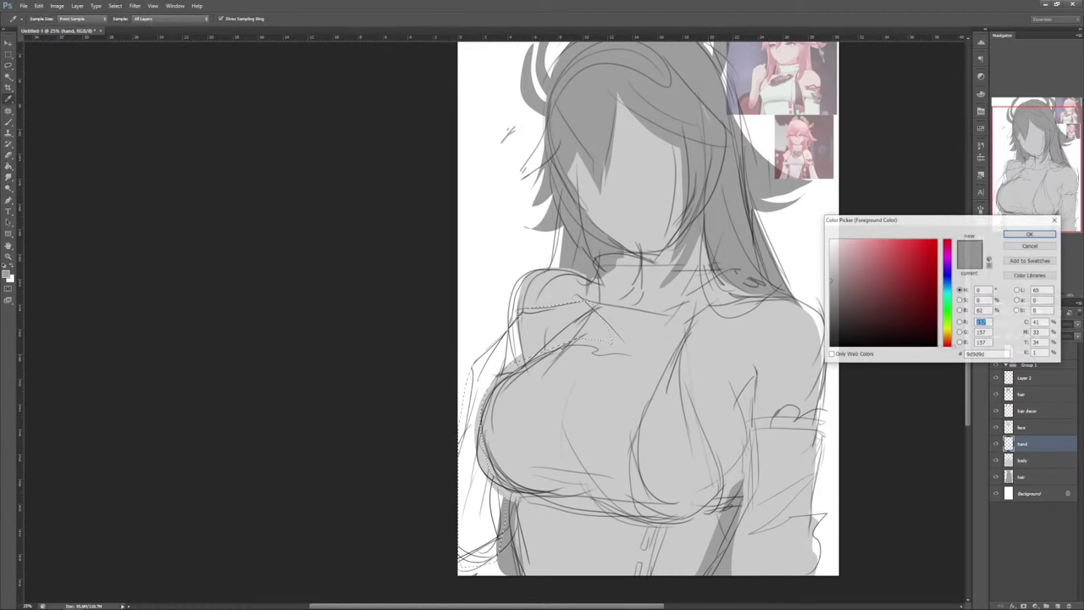
pyautogui.moveTo(830, 280); pyautogui.dragTo(830, 292)
pyautogui.press('Return')
pyautogui.click(542, 329)
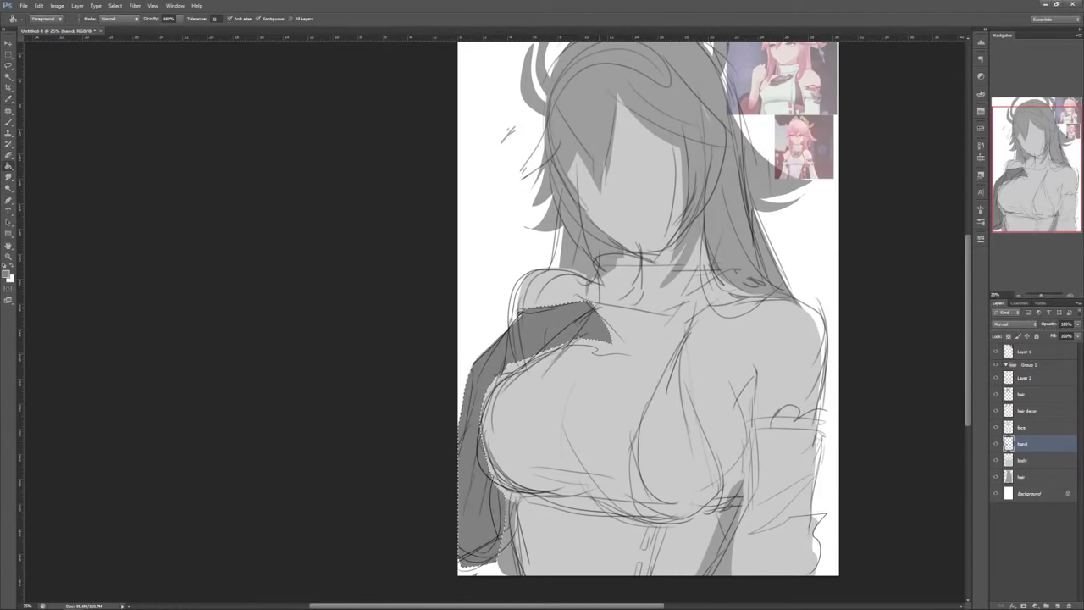
pyautogui.hotkey('ctrl', 'd')
pyautogui.scroll(2, 648, 322)
pyautogui.hotkey('ctrl', 'shift', 'd')
pyautogui.hotkey('ctrl', 'r')
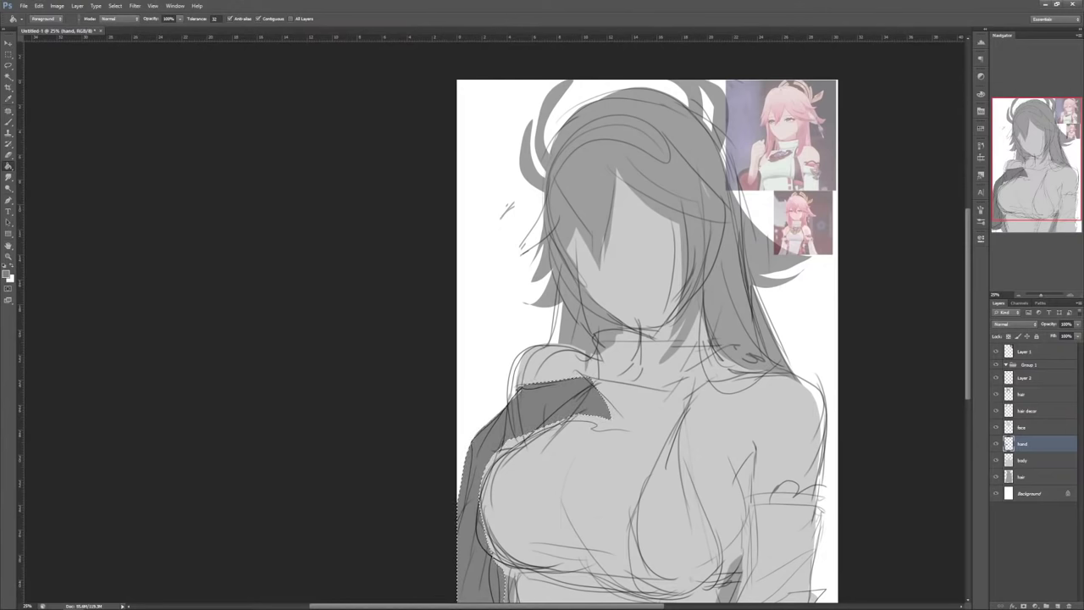
pyautogui.scroll(-1, 647, 338)
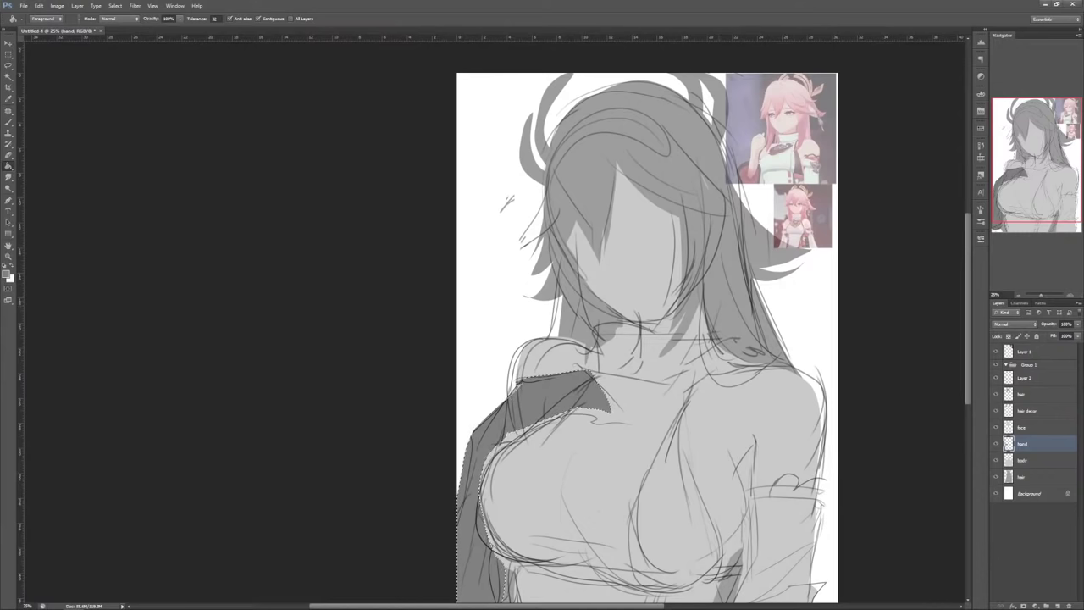
pyautogui.scroll(-1, 647, 338)
pyautogui.hotkey('ctrl', '-')
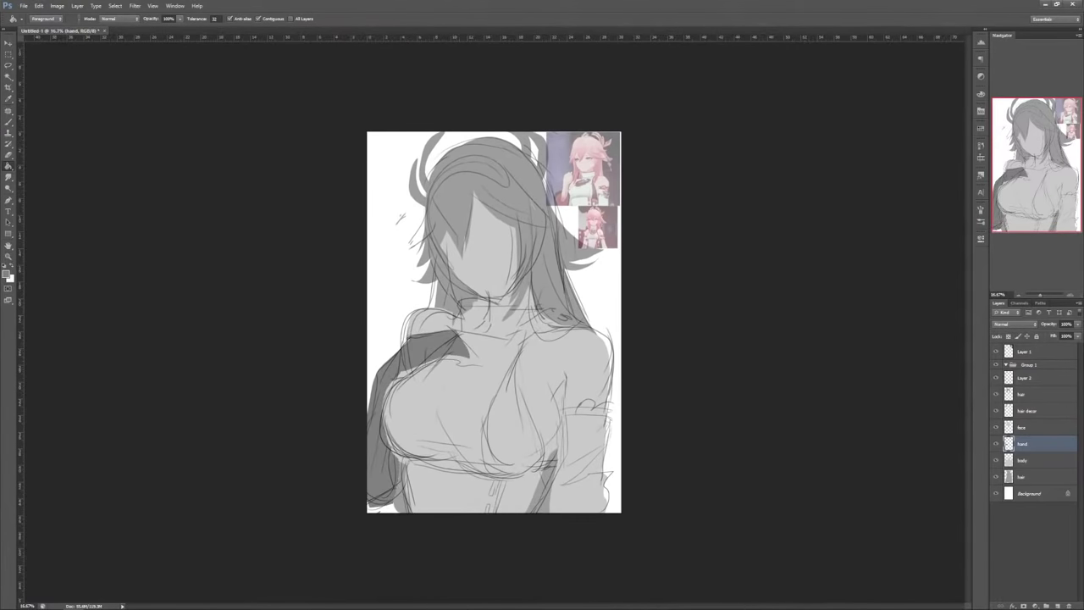
# Step: Lock the transparent pixels of the hand layer
pyautogui.click(996, 444)
pyautogui.click(996, 444)
pyautogui.click(1009, 336)
pyautogui.hotkey('ctrl', '+')
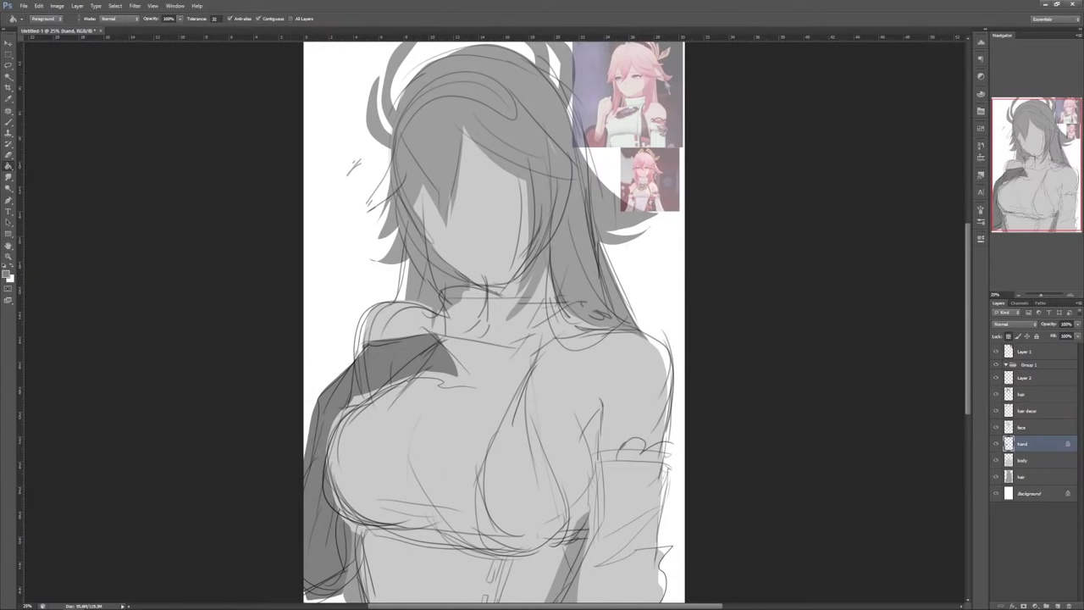
pyautogui.hotkey('ctrl', '-')
# Step: Move all layers from the line sketch to the back hair into Group 1 and collapse the group
pyautogui.click(1025, 378)
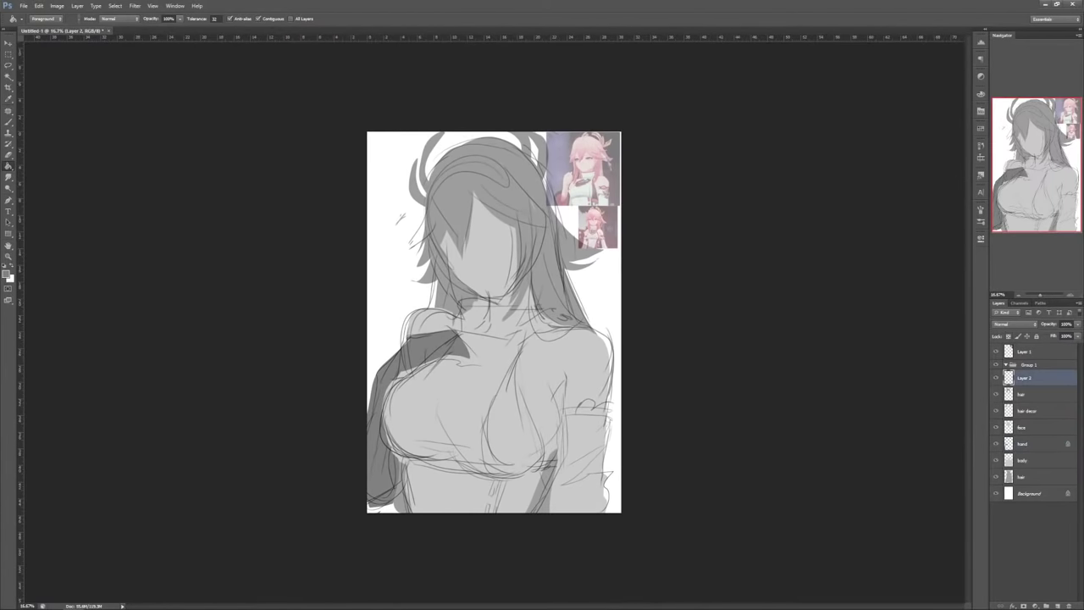
pyautogui.click(1029, 365)
pyautogui.click(1025, 378)
pyautogui.keyDown('shift'); pyautogui.click(1023, 477); pyautogui.keyUp('shift')
pyautogui.moveTo(1023, 477); pyautogui.dragTo(1028, 365)
pyautogui.click(1006, 365)
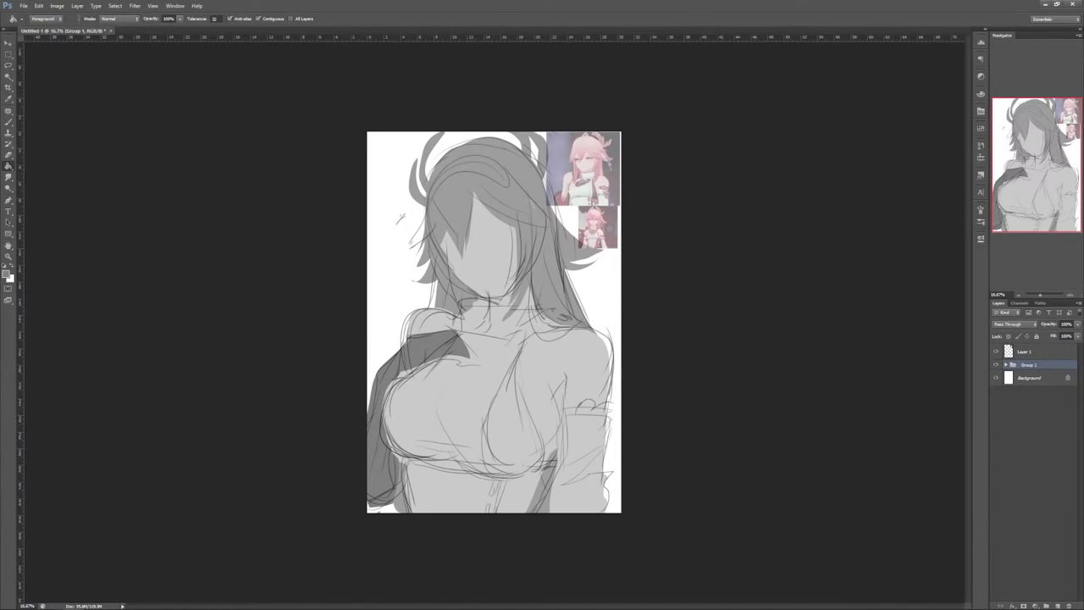
# Step: Add a new group below Group 1 and name it steps
pyautogui.hotkey('ctrl', 'g')
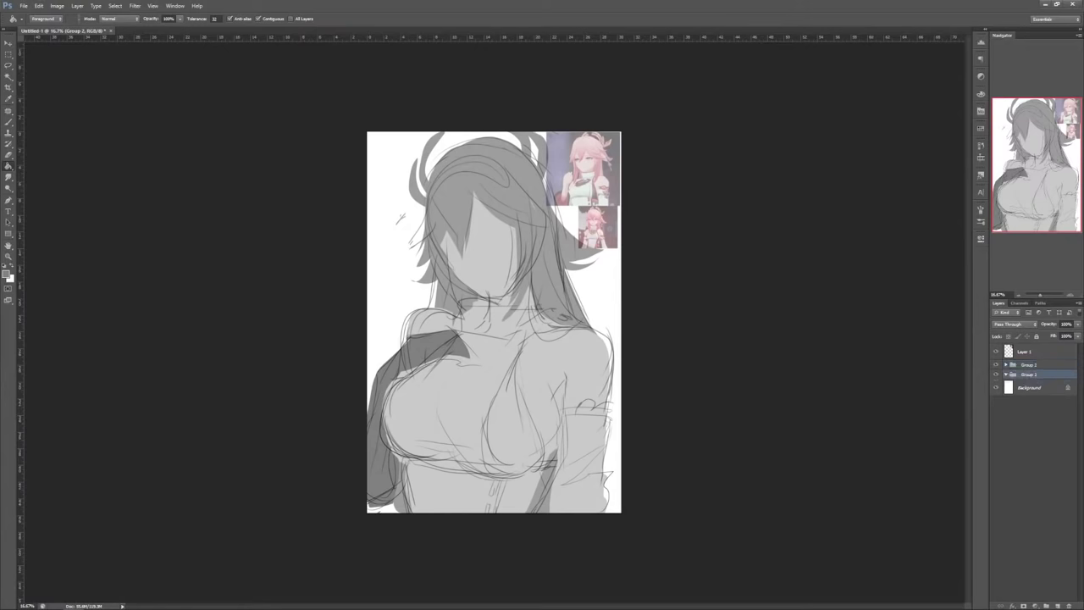
pyautogui.click(996, 365)
pyautogui.click(996, 365)
pyautogui.doubleClick(1029, 375)
pyautogui.write('steps')
pyautogui.press('Return')
# Step: Add another group above the steps group and name it bg
pyautogui.click(1047, 606)
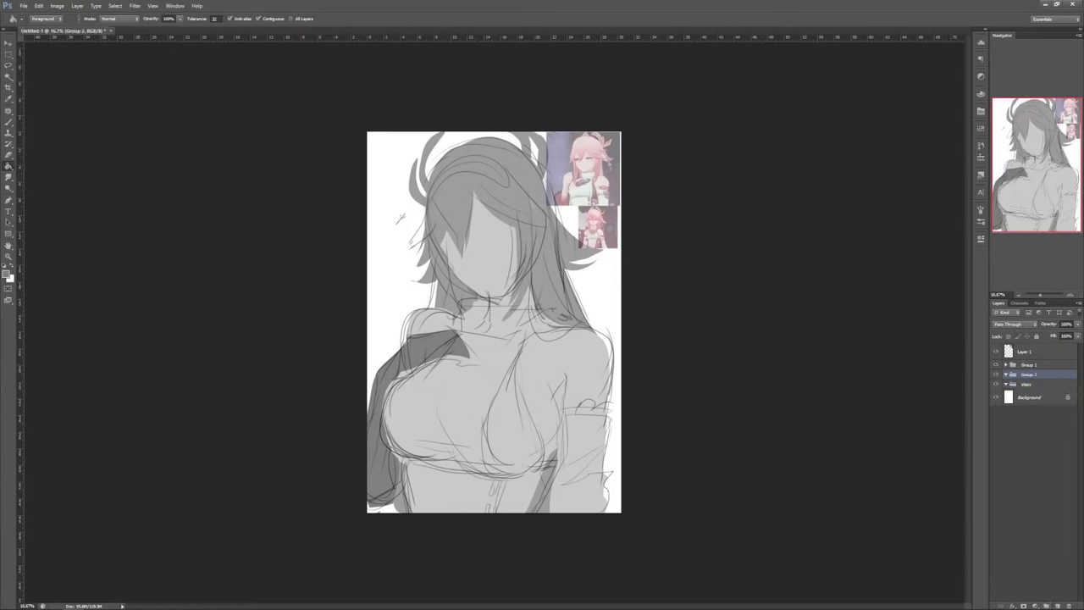
pyautogui.doubleClick(1029, 375)
pyautogui.write('d')
pyautogui.write('bg')
pyautogui.press('Return')
pyautogui.doubleClick(1029, 364)
# Step: Copy a merged version of the whole canvas, paste it into the steps group and collapse the group
pyautogui.click(1030, 397)
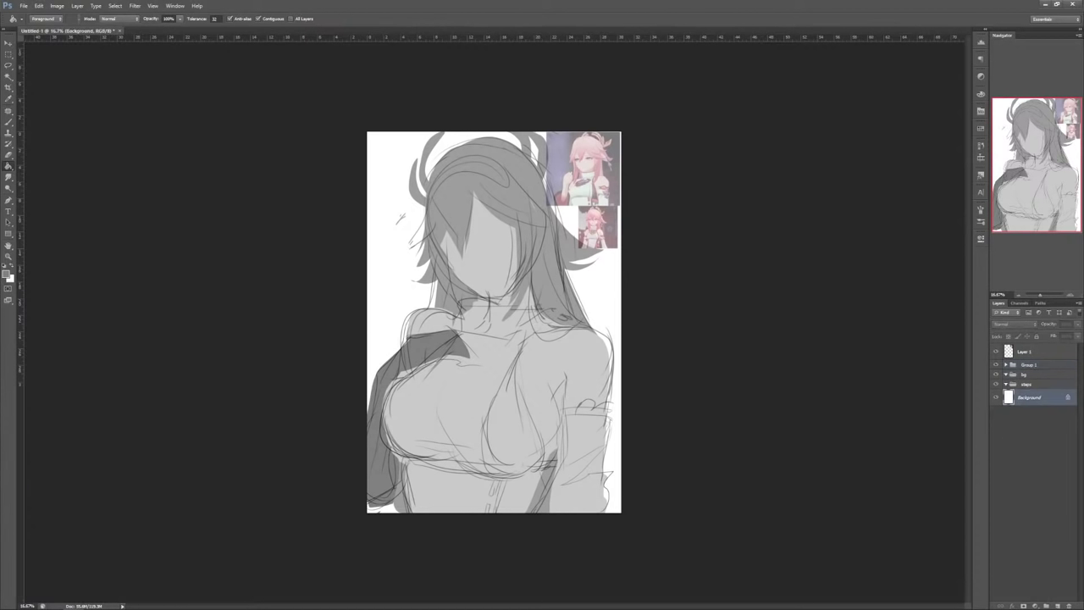
pyautogui.click(1026, 352)
pyautogui.click(1025, 374)
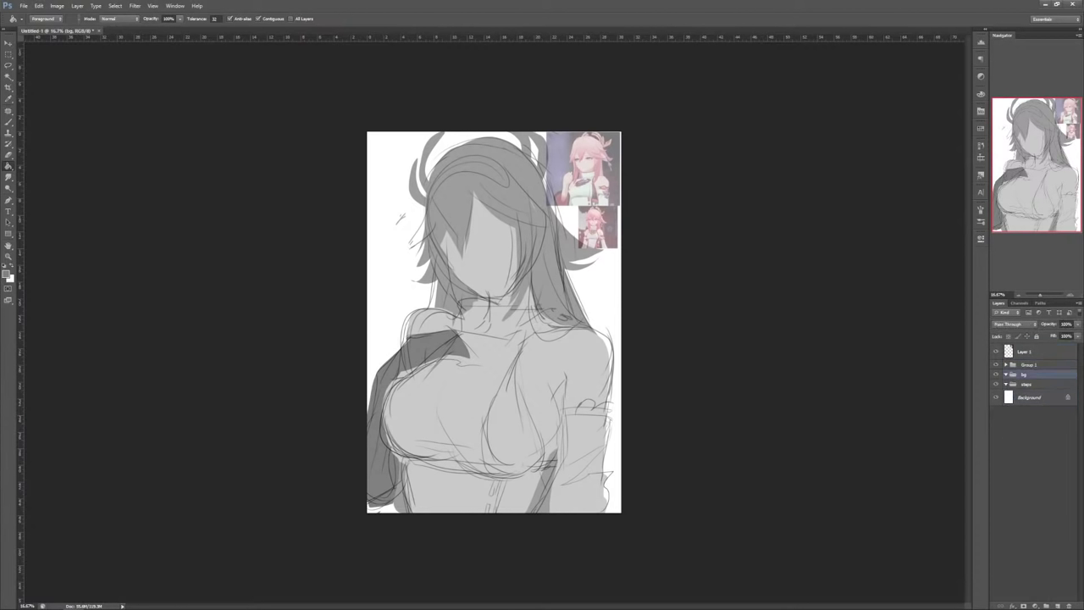
pyautogui.click(1027, 385)
pyautogui.press('m')
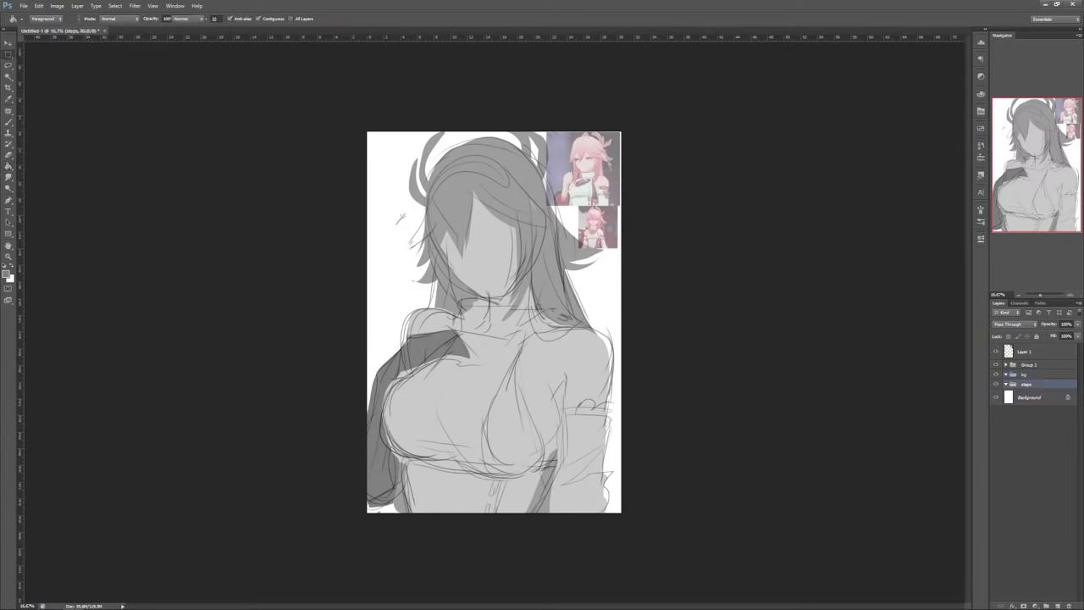
pyautogui.hotkey('ctrl', 'a')
pyautogui.hotkey('ctrl', 'shift', 'c')
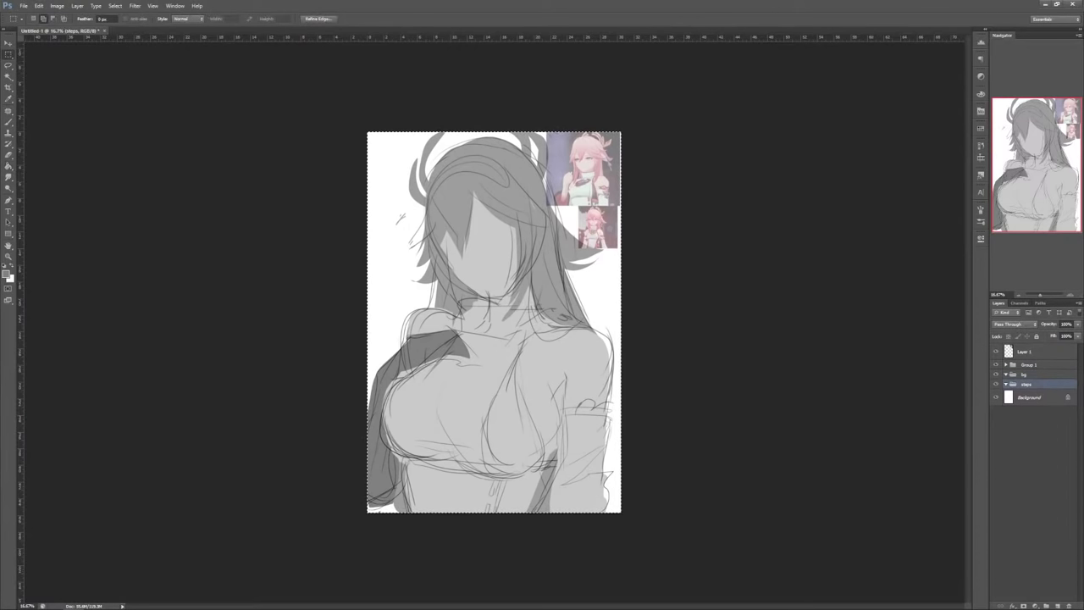
pyautogui.hotkey('ctrl', 'v')
pyautogui.click(1006, 384)
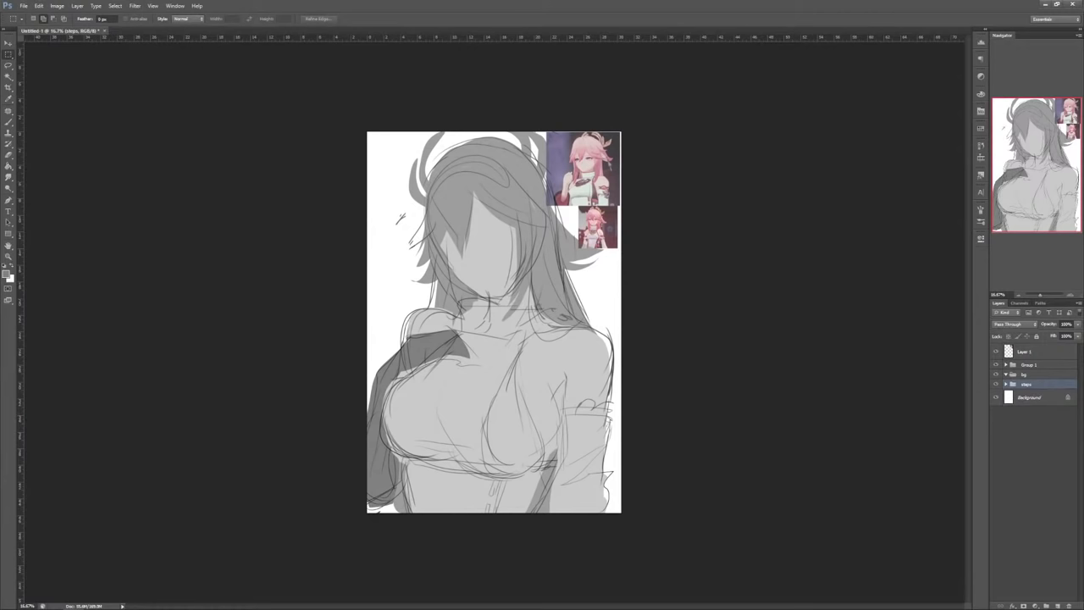
# Step: Convert the locked Background into a regular layer and place it in the bg group above the steps group
pyautogui.moveTo(1027, 384); pyautogui.dragTo(1025, 376)
pyautogui.doubleClick(1030, 398)
pyautogui.press('Return')
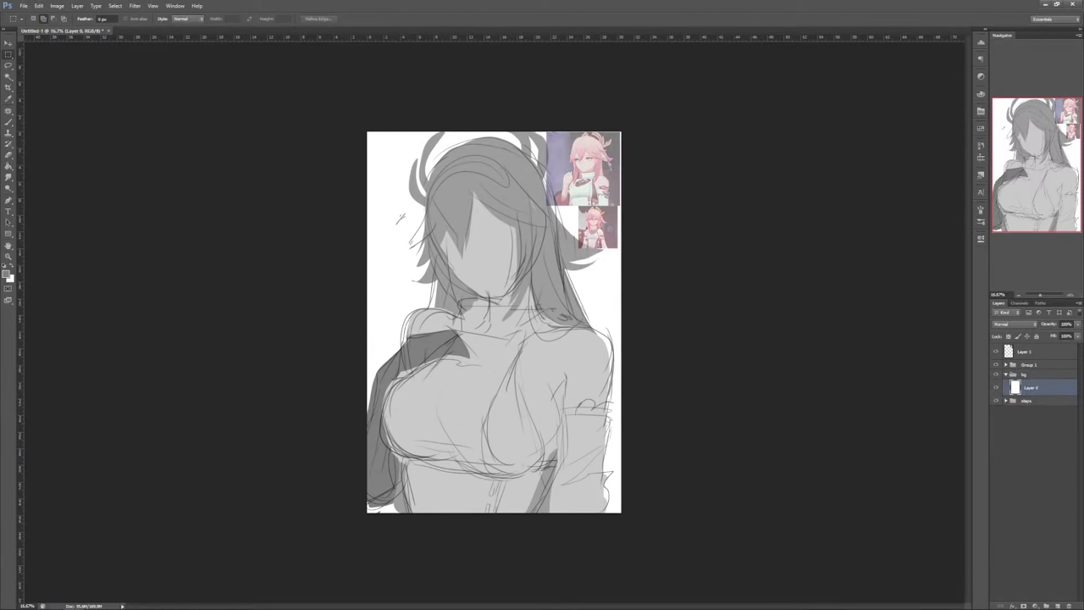
# Step: Collapse the bg group and raise the opacity of the reference images layer to 100%
pyautogui.click(1006, 374)
pyautogui.click(996, 365)
pyautogui.click(996, 365)
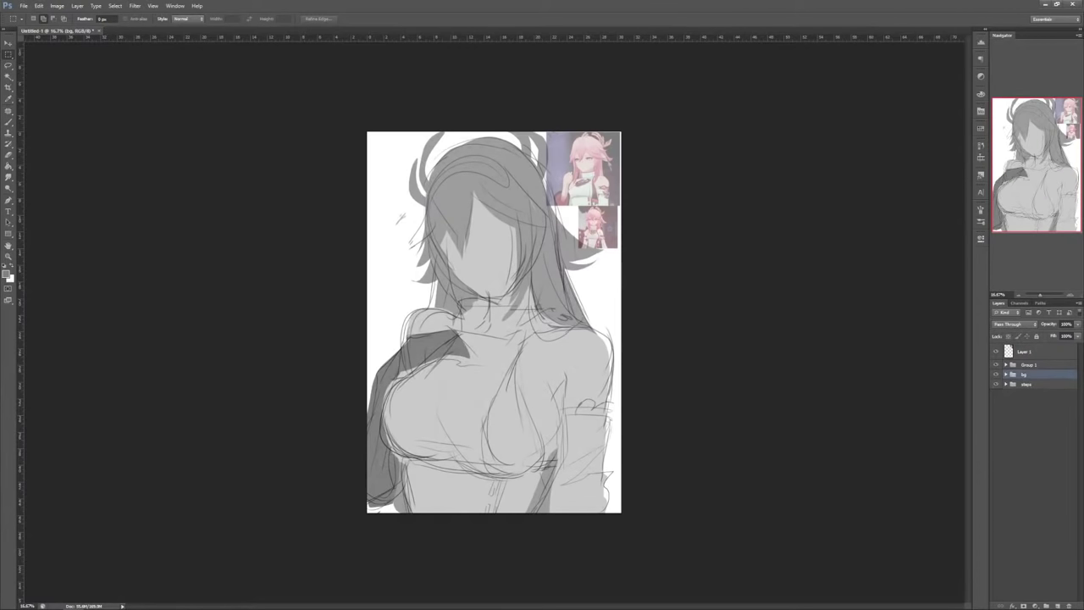
pyautogui.click(1029, 365)
pyautogui.click(1025, 351)
pyautogui.click(996, 352)
pyautogui.click(996, 351)
pyautogui.click(1078, 324)
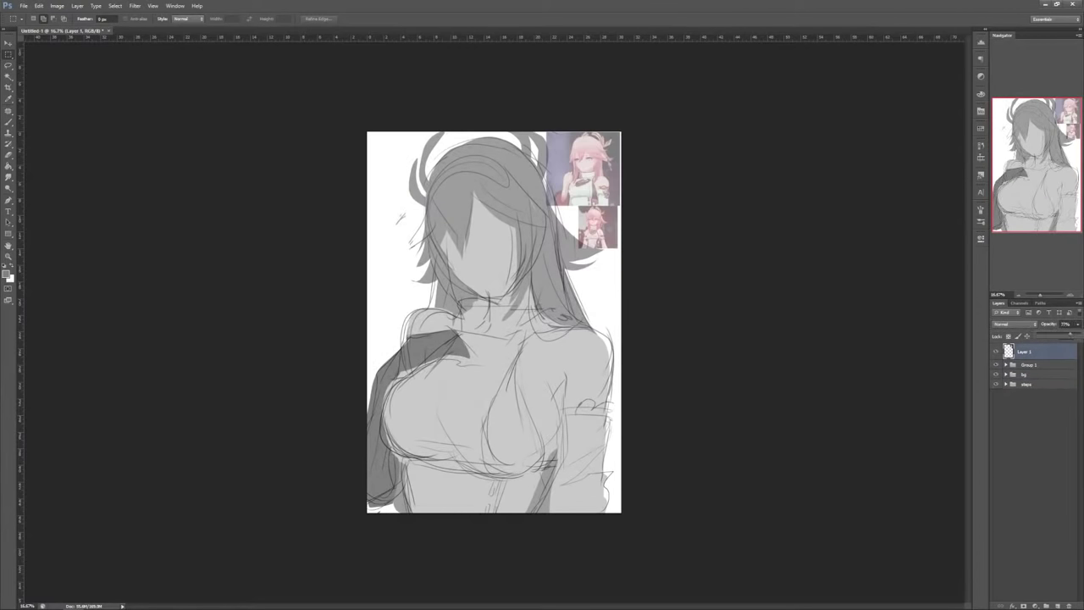
pyautogui.press('0')
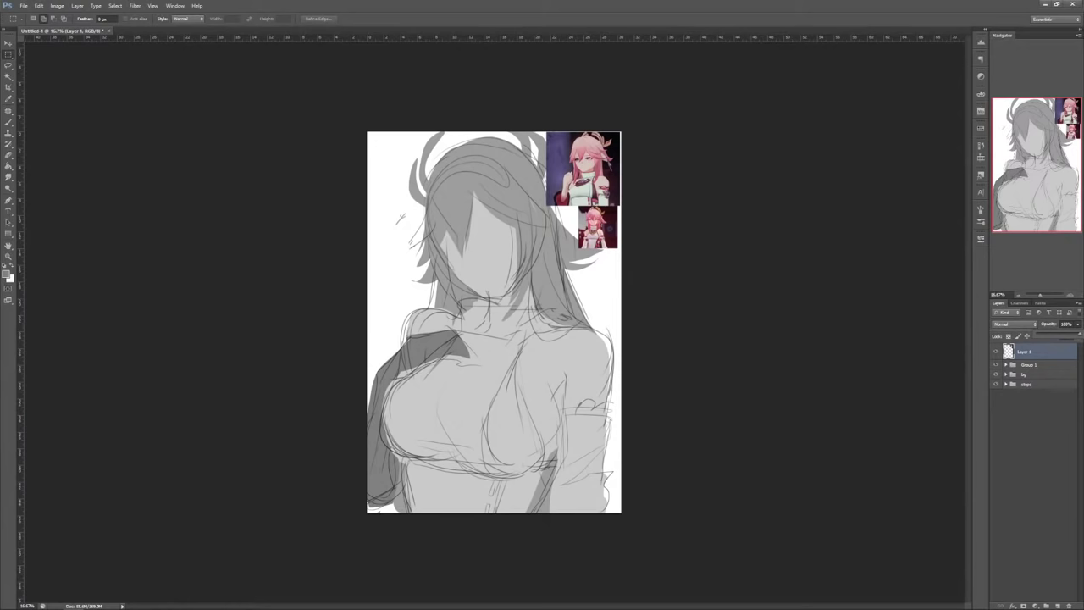
# Step: Expand Group 1, lock the transparent pixels of its lowest hair layer and switch to the Brush tool
pyautogui.click(1006, 365)
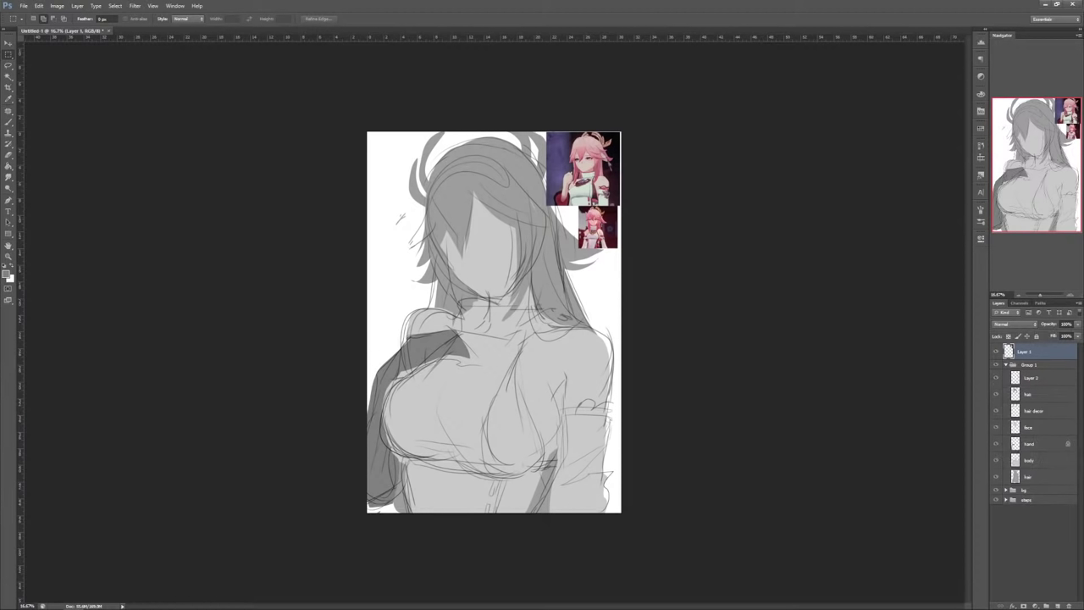
pyautogui.click(1028, 395)
pyautogui.click(1028, 477)
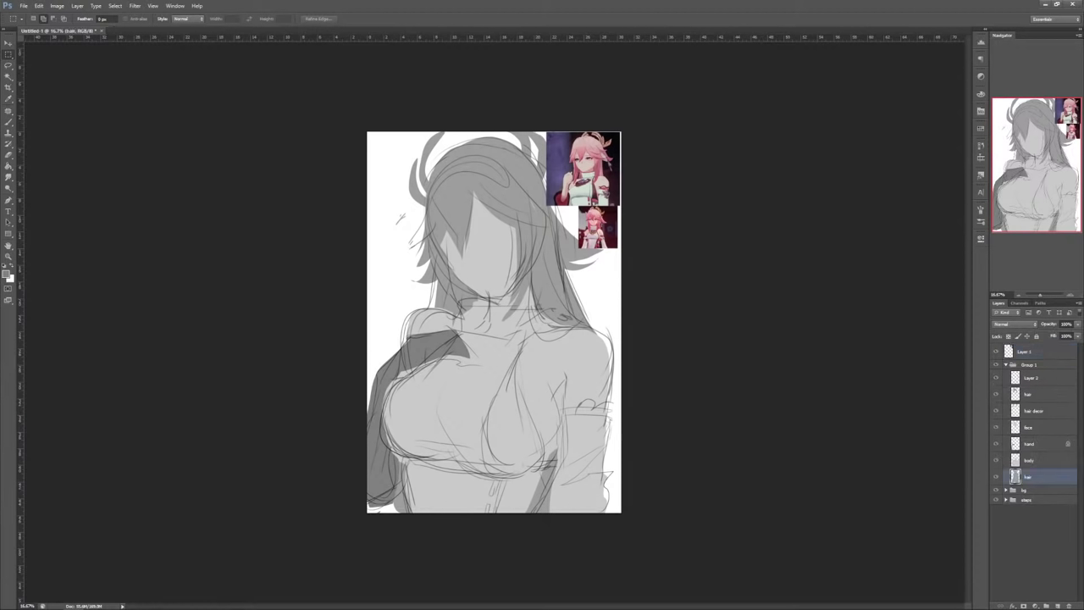
pyautogui.press('/')
pyautogui.press('b')
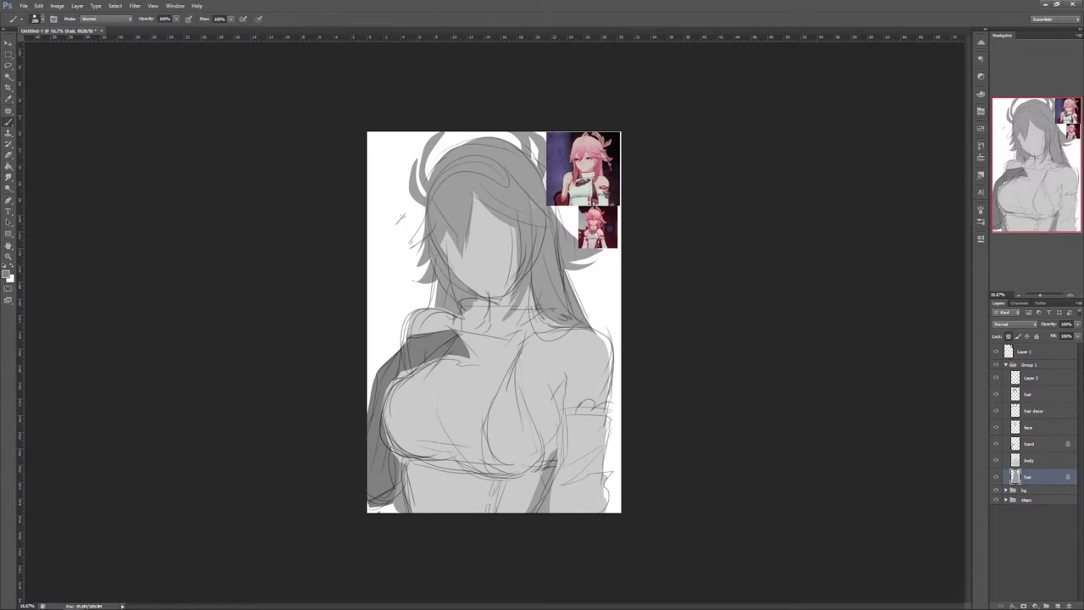
# Step: Collapse Group 1, expand the bg group and lock the transparent pixels of Layer 0
pyautogui.click(1006, 365)
pyautogui.click(1006, 374)
pyautogui.click(1032, 388)
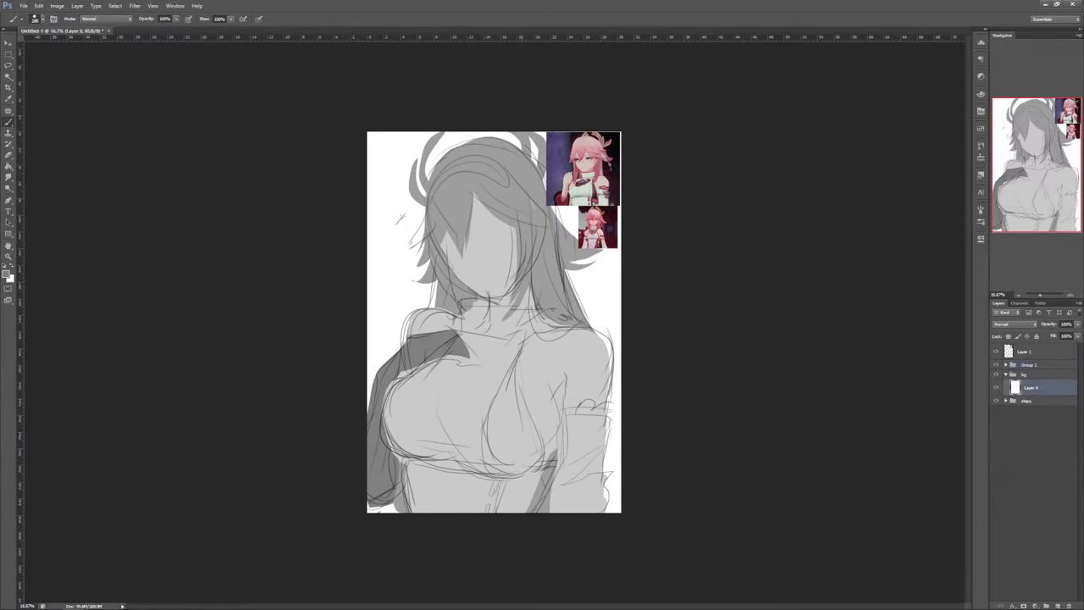
pyautogui.click(1009, 336)
# Step: Paint the whole background dark blue (H 215, S 51%, B 35%) using a very large brush with 0% hardness
pyautogui.rightClick(516, 274)
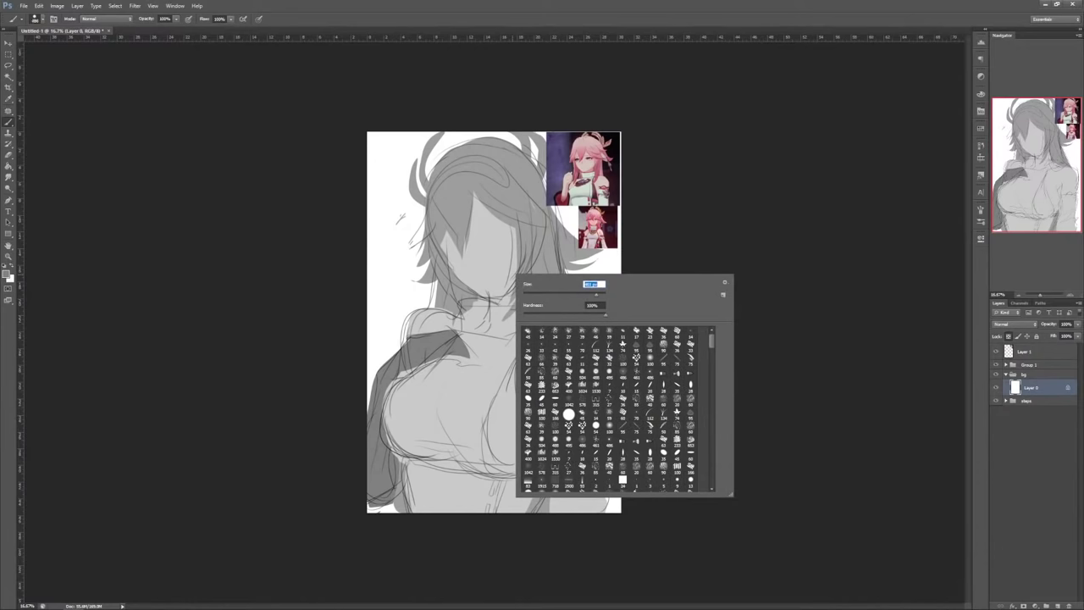
pyautogui.click(6, 274)
pyautogui.click(948, 282)
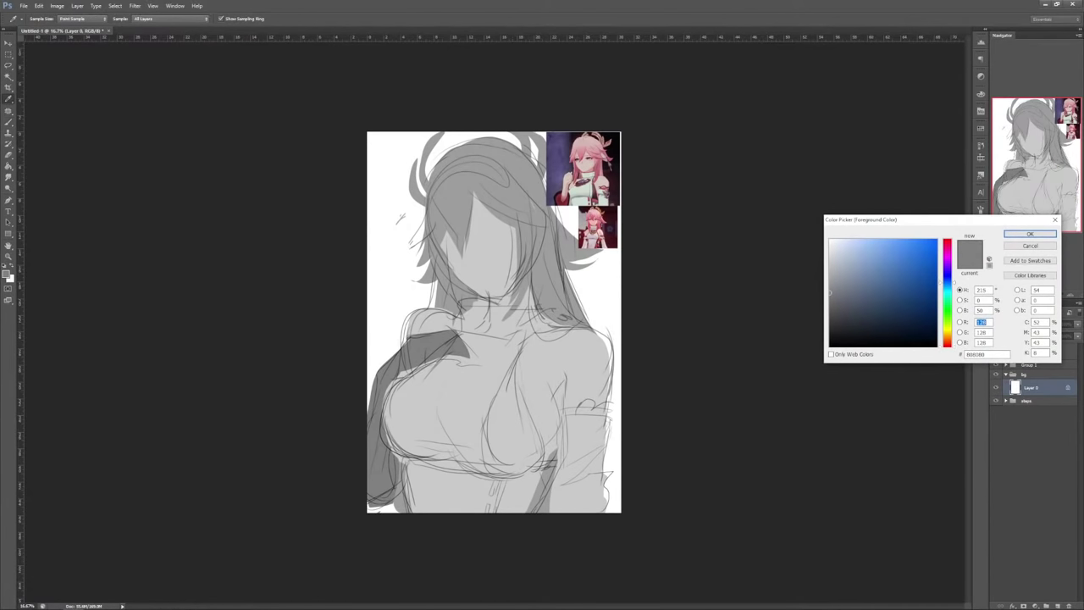
pyautogui.click(885, 310)
pyautogui.click(1030, 234)
pyautogui.rightClick(511, 277)
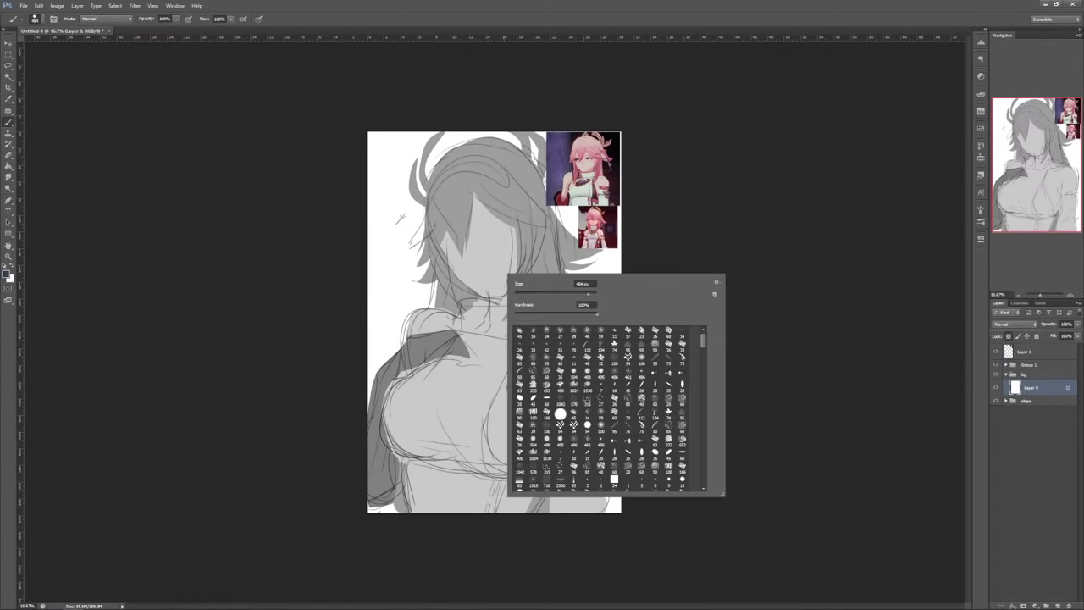
pyautogui.click(516, 314)
pyautogui.moveTo(246, 93)
pyautogui.mouseDown()
pyautogui.moveTo(322, 263)
pyautogui.moveTo(474, 221)
pyautogui.moveTo(508, 372)
pyautogui.moveTo(593, 356)
pyautogui.mouseUp()
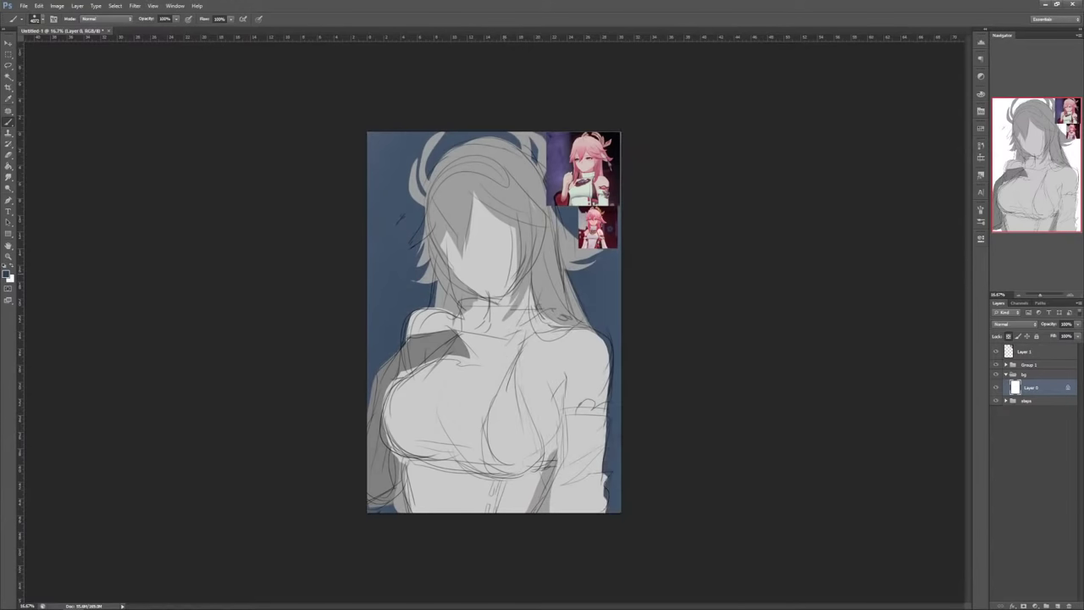
# Step: Brighten the background beside the upper left of the head with a smaller soft brush in lighter blue (H 215, S 49%, B 80%)
pyautogui.click(6, 274)
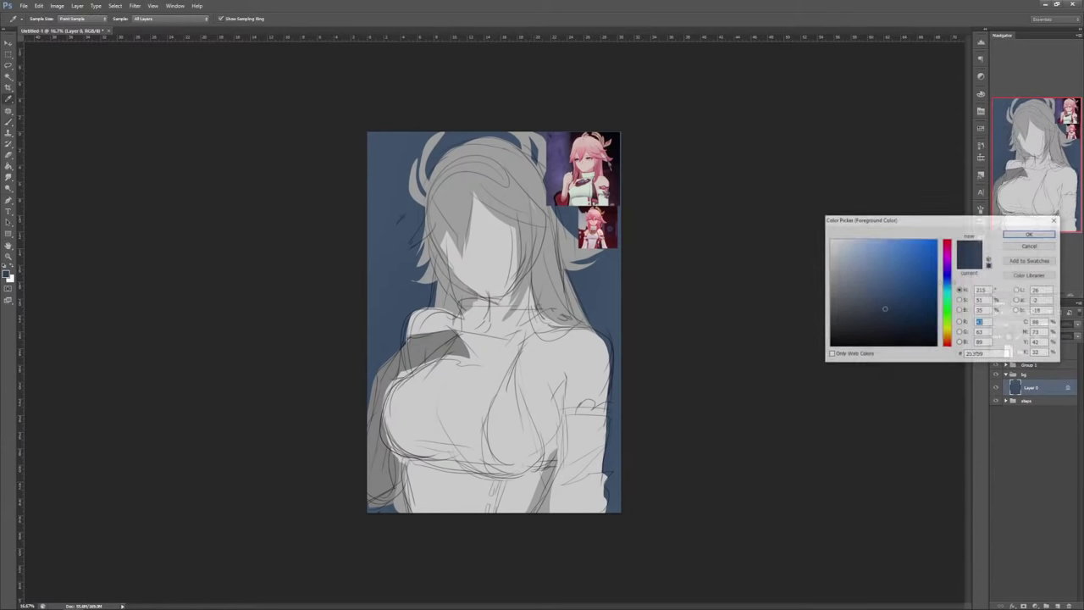
pyautogui.click(886, 269)
pyautogui.moveTo(887, 269); pyautogui.dragTo(882, 260)
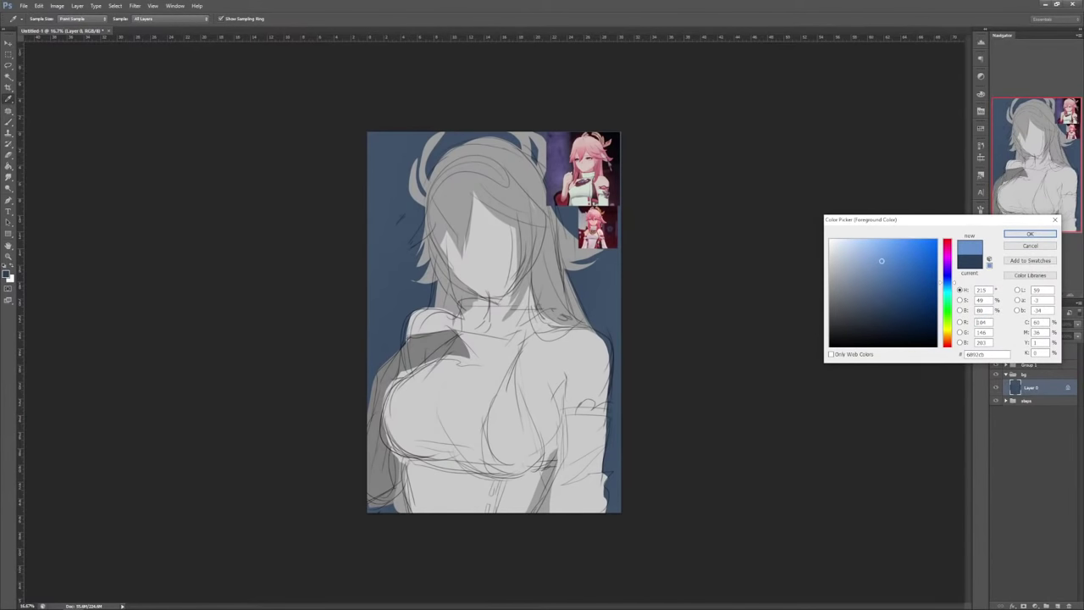
pyautogui.press('Return')
pyautogui.rightClick(467, 245)
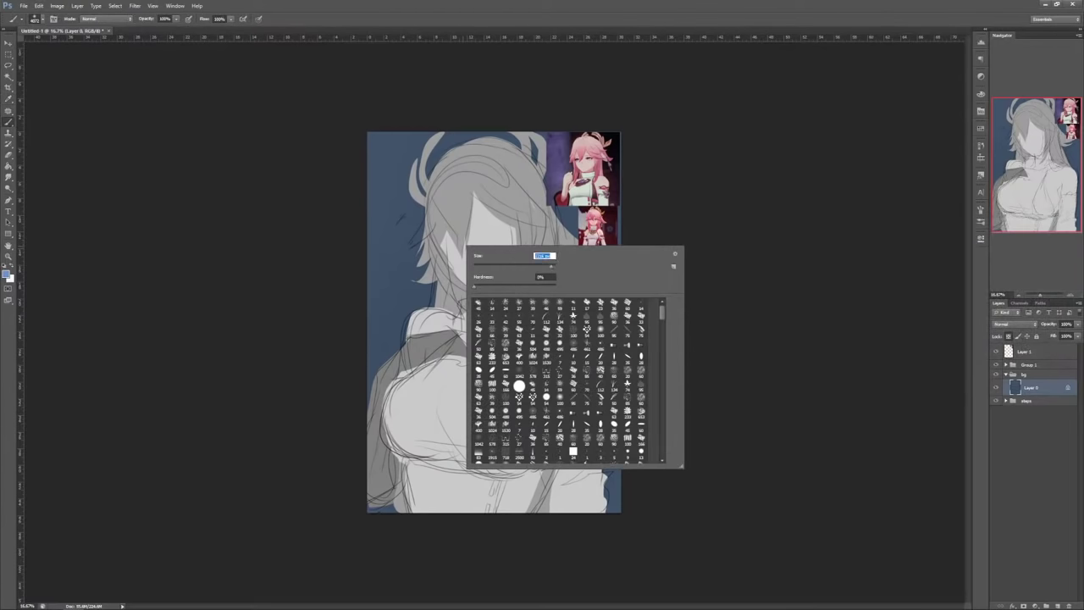
pyautogui.click(540, 263)
pyautogui.moveTo(388, 152); pyautogui.dragTo(381, 276)
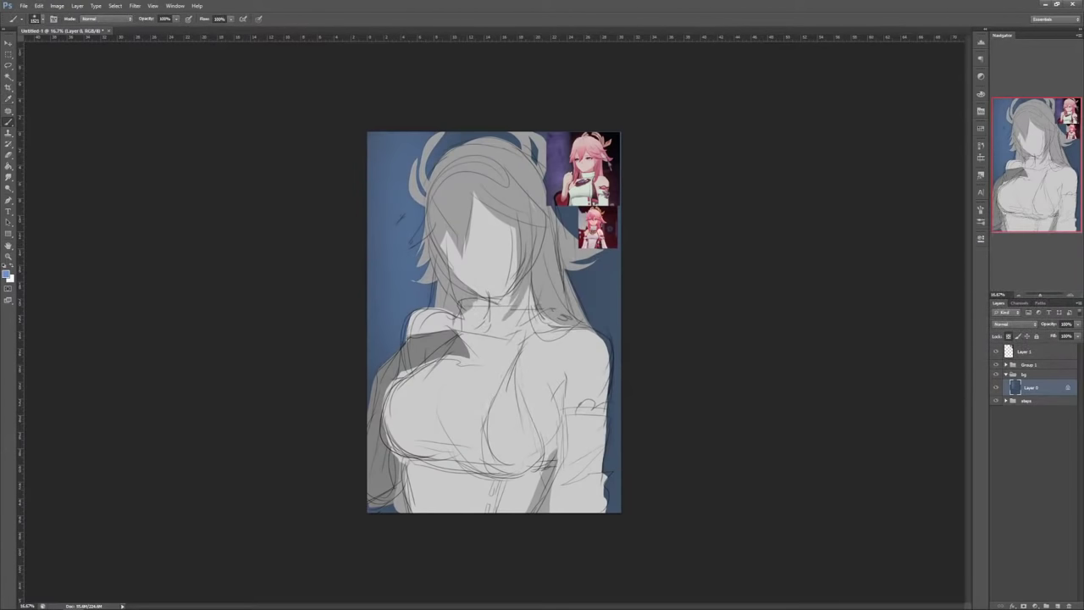
# Step: Choose black and softly shade the background around the figure and in the upper-left corner of the canvas
pyautogui.click(6, 275)
pyautogui.click(837, 345)
pyautogui.press('Return')
pyautogui.moveTo(436, 186)
pyautogui.mouseDown()
pyautogui.moveTo(386, 262)
pyautogui.moveTo(585, 280)
pyautogui.moveTo(614, 449)
pyautogui.mouseUp()
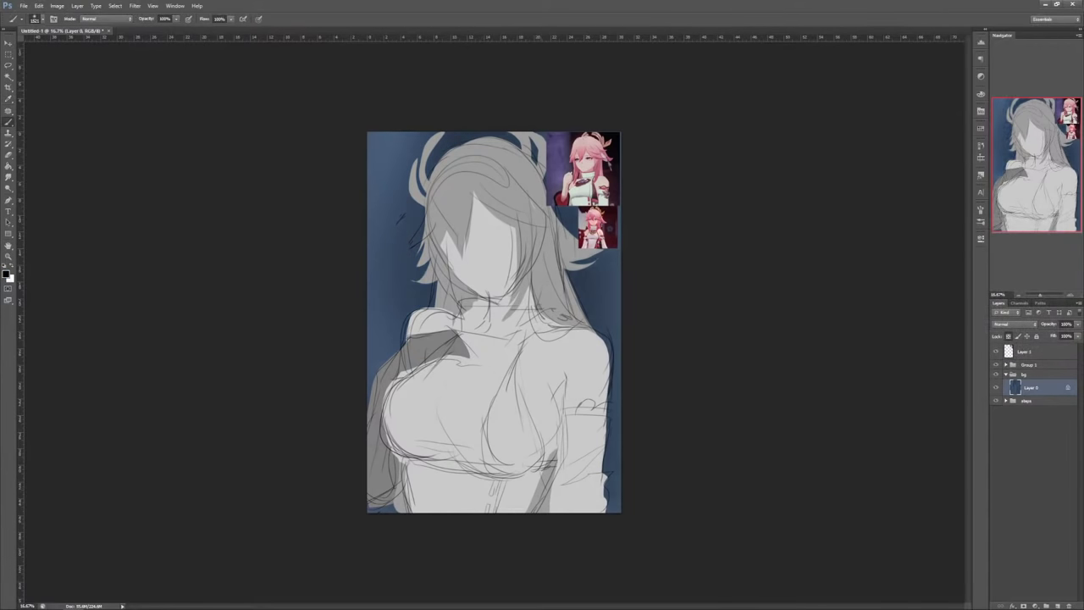
pyautogui.moveTo(373, 135); pyautogui.dragTo(394, 154)
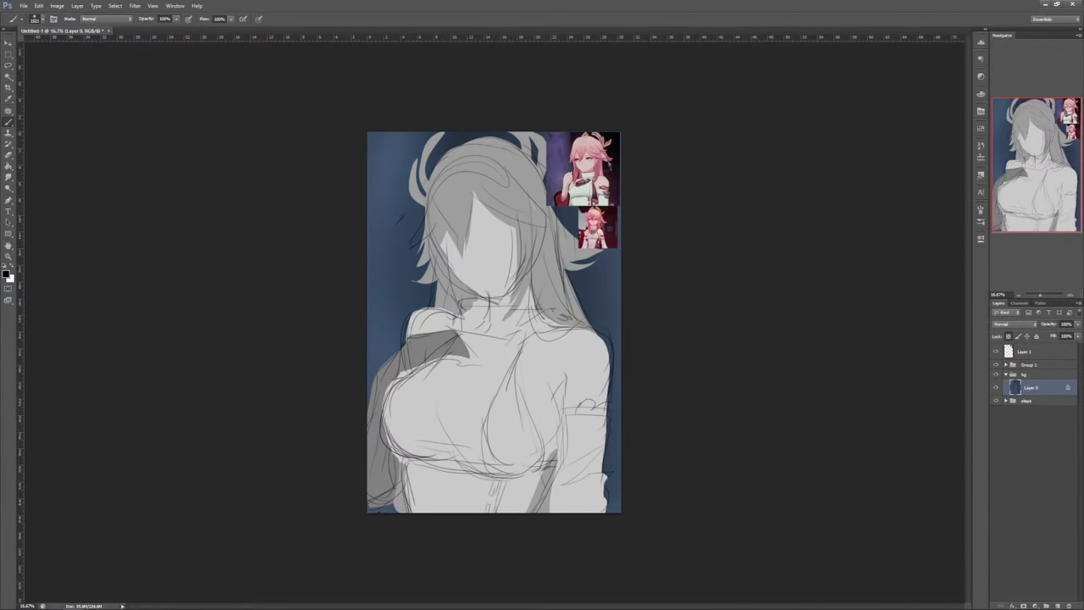
# Step: Darken the background further with soft black strokes along the figure's right side and the lower canvas edges
pyautogui.click(1070, 295)
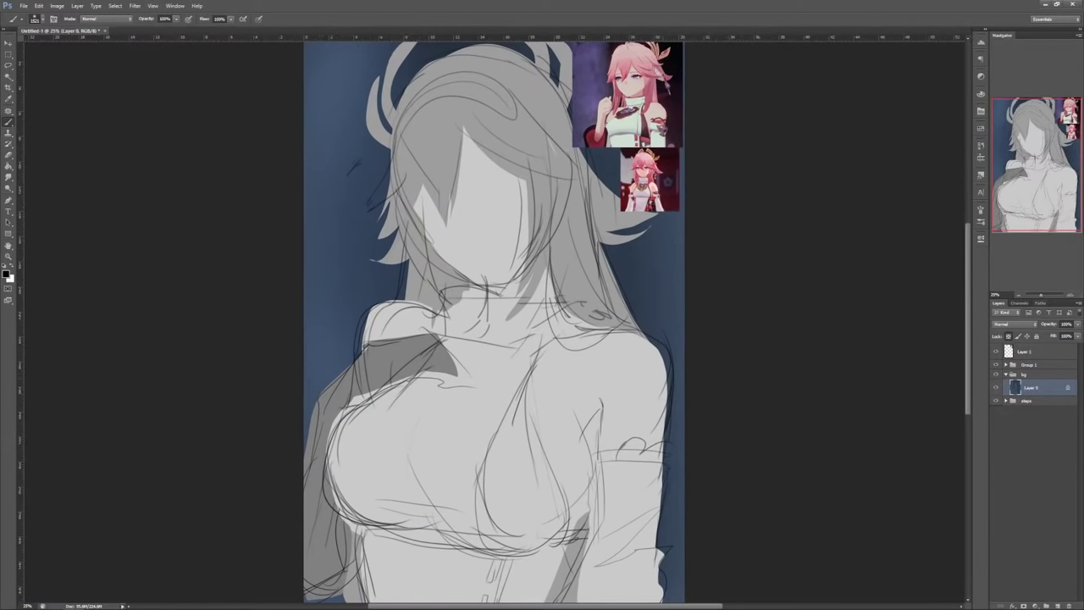
pyautogui.moveTo(682, 271); pyautogui.dragTo(691, 559)
pyautogui.moveTo(626, 474); pyautogui.dragTo(630, 388)
pyautogui.moveTo(691, 457); pyautogui.dragTo(688, 517)
pyautogui.moveTo(352, 534); pyautogui.dragTo(317, 525)
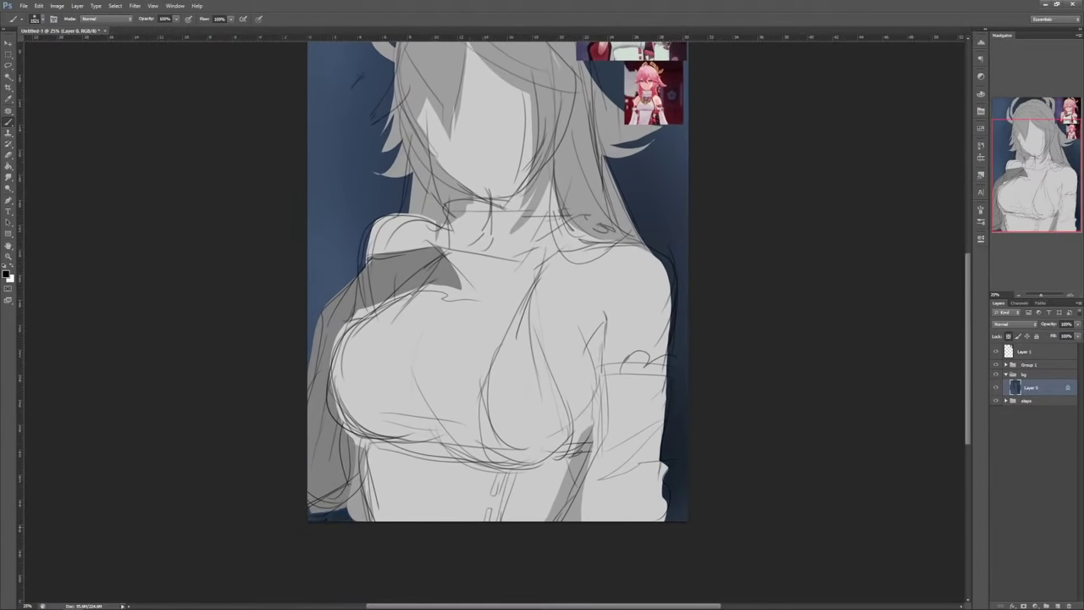
pyautogui.moveTo(677, 500); pyautogui.dragTo(639, 169)
pyautogui.moveTo(572, 256)
pyautogui.mouseDown()
pyautogui.moveTo(623, 502)
pyautogui.moveTo(606, 402)
pyautogui.mouseUp()
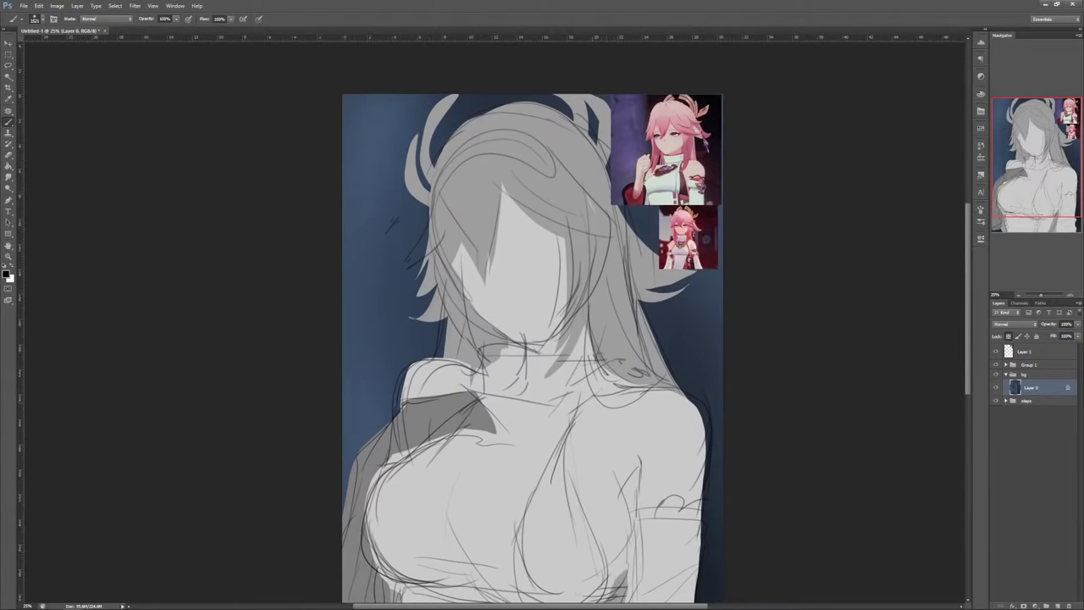
# Step: Repaint the background in a light sky blue and blend it with blues sampled from the canvas
pyautogui.click(6, 274)
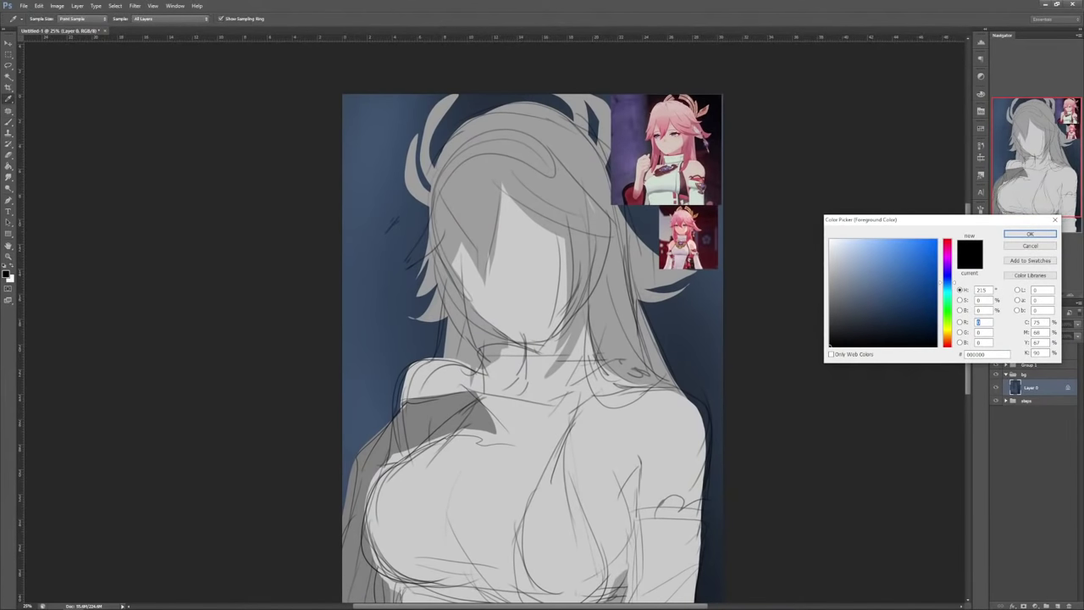
pyautogui.click(948, 258)
pyautogui.moveTo(947, 248); pyautogui.dragTo(947, 286)
pyautogui.click(887, 250)
pyautogui.click(1030, 234)
pyautogui.hotkey('ctrl', '-')
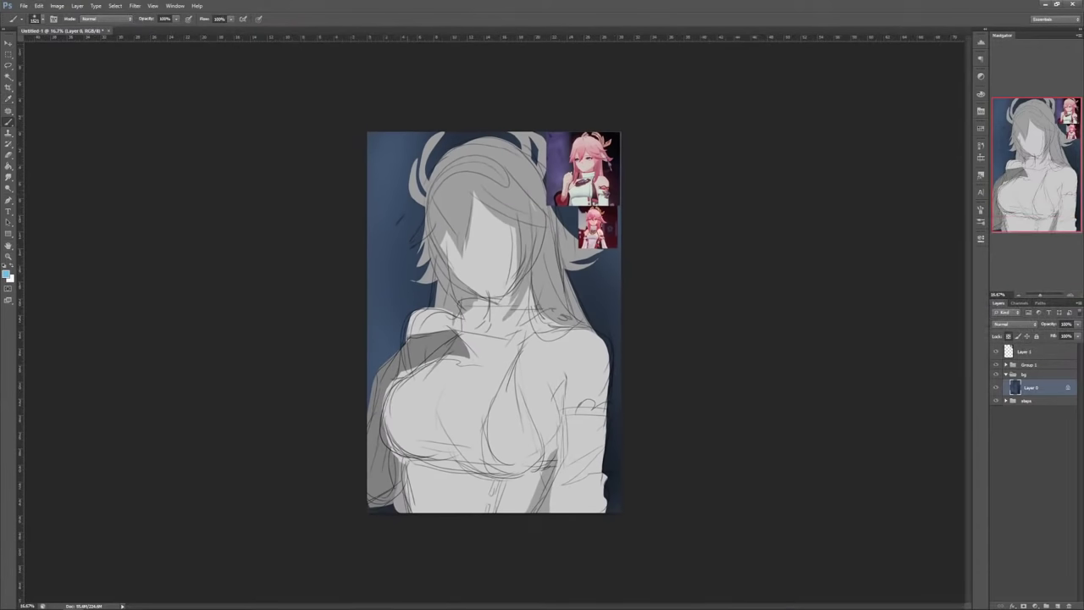
pyautogui.moveTo(374, 288)
pyautogui.mouseDown()
pyautogui.moveTo(397, 178)
pyautogui.moveTo(508, 195)
pyautogui.moveTo(588, 280)
pyautogui.moveTo(593, 466)
pyautogui.moveTo(389, 441)
pyautogui.mouseUp()
pyautogui.moveTo(373, 221)
pyautogui.mouseDown()
pyautogui.moveTo(386, 152)
pyautogui.moveTo(500, 137)
pyautogui.moveTo(410, 182)
pyautogui.moveTo(395, 276)
pyautogui.moveTo(534, 150)
pyautogui.moveTo(567, 222)
pyautogui.mouseUp()
pyautogui.keyDown('alt'); pyautogui.click(595, 293); pyautogui.keyUp('alt')
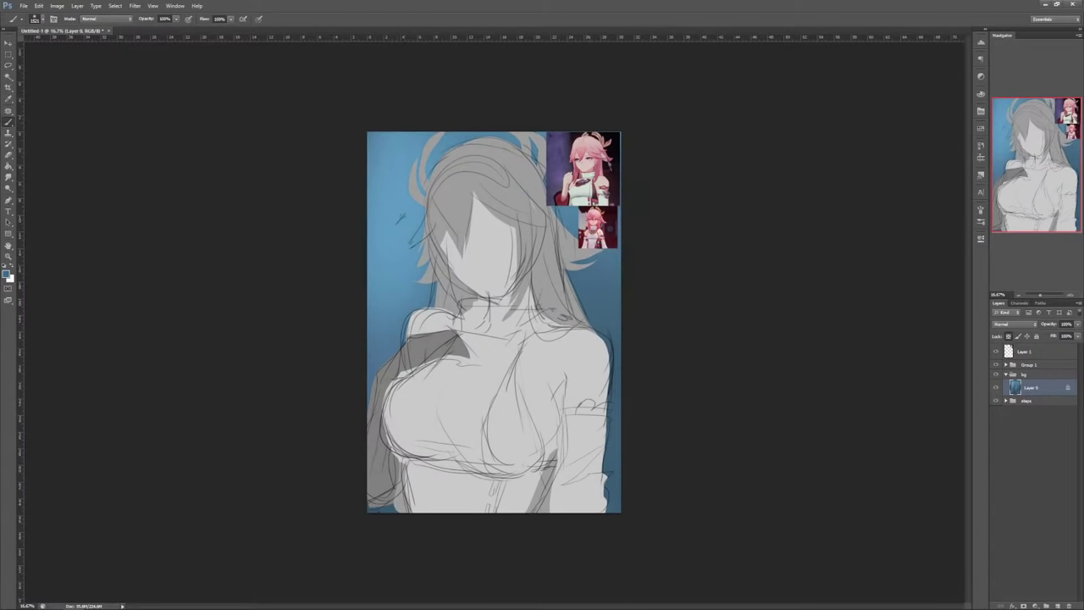
pyautogui.moveTo(400, 301); pyautogui.dragTo(407, 267)
pyautogui.keyDown('alt'); pyautogui.click(407, 195); pyautogui.keyUp('alt')
# Step: Collapse the bg group, expand Group 1 and lock the transparent pixels of the face and body layers
pyautogui.click(1071, 295)
pyautogui.click(1007, 374)
pyautogui.click(1006, 365)
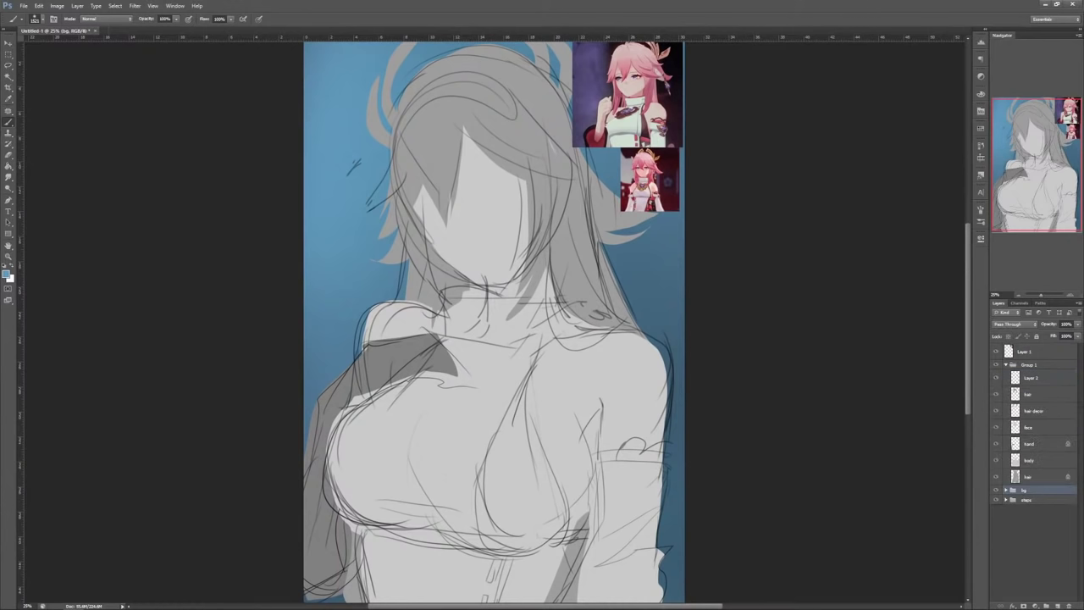
pyautogui.hotkey('ctrl', '+')
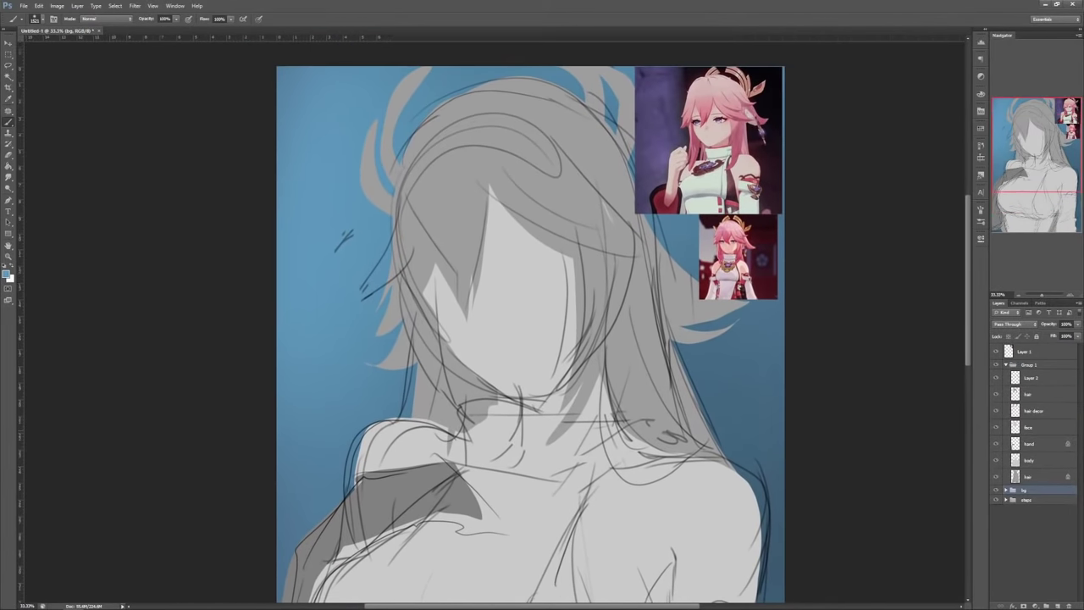
pyautogui.click(1029, 428)
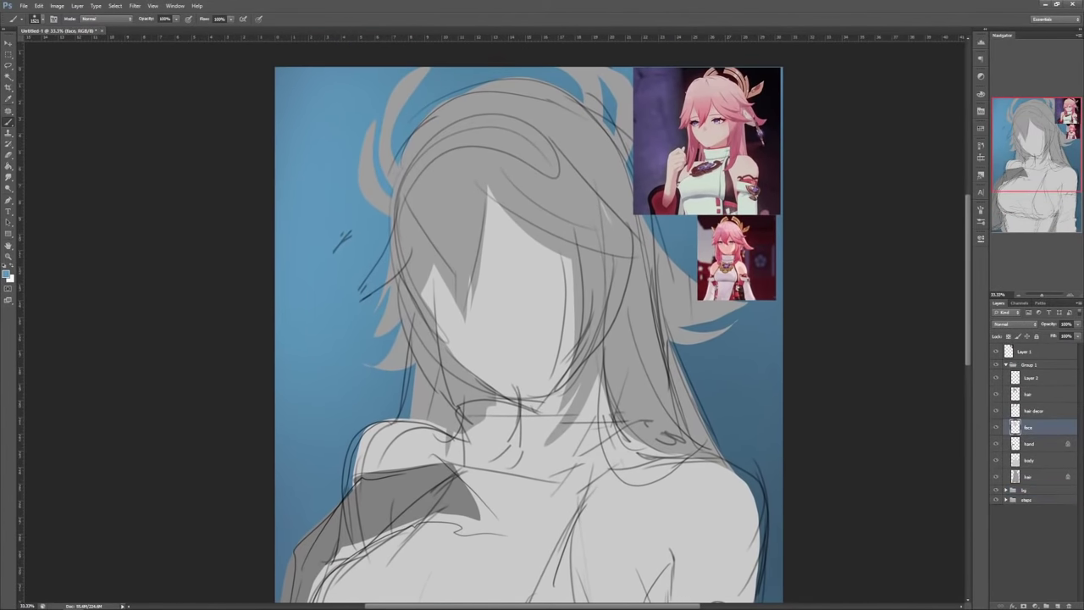
pyautogui.click(1029, 477)
pyautogui.click(1029, 428)
pyautogui.click(1008, 337)
pyautogui.click(1029, 461)
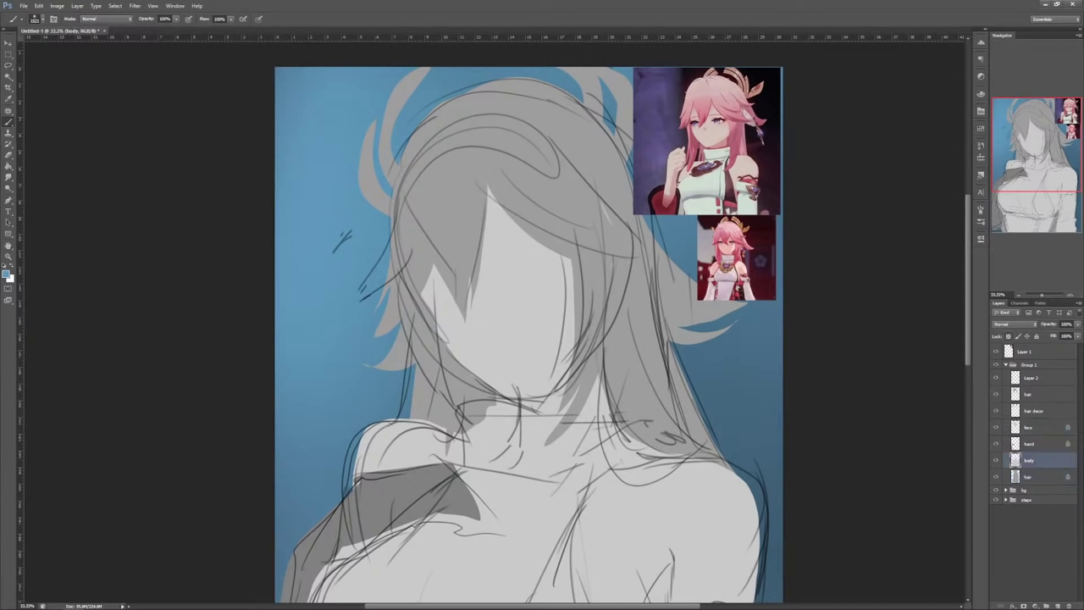
pyautogui.click(1008, 336)
# Step: Set the sketch lines on Layer 2 to Multiply blending and lower their opacity to about 28%
pyautogui.click(1019, 295)
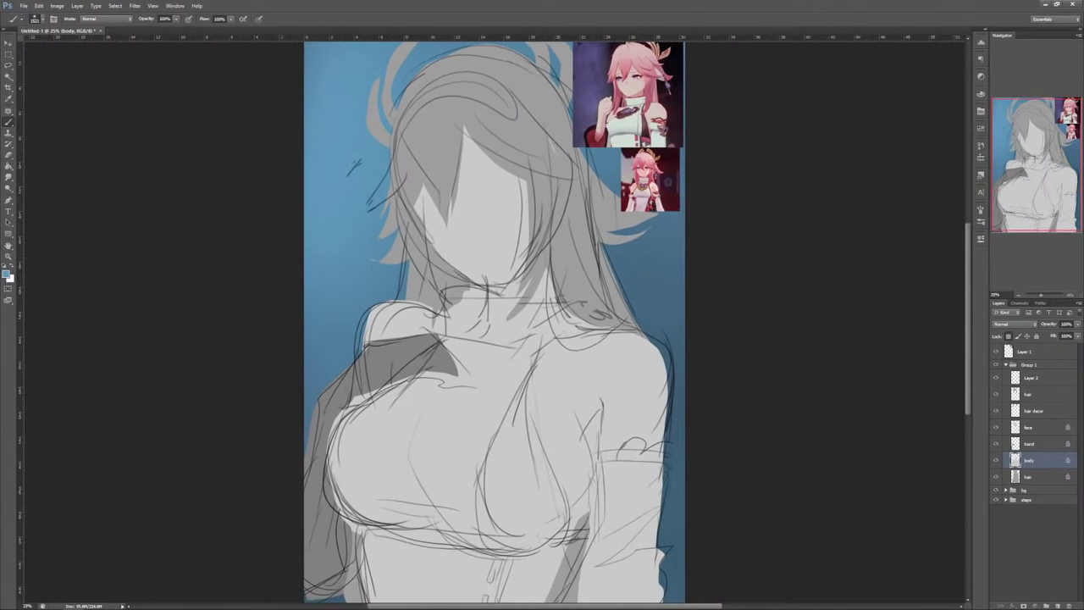
pyautogui.click(1030, 378)
pyautogui.click(1015, 323)
pyautogui.click(1017, 346)
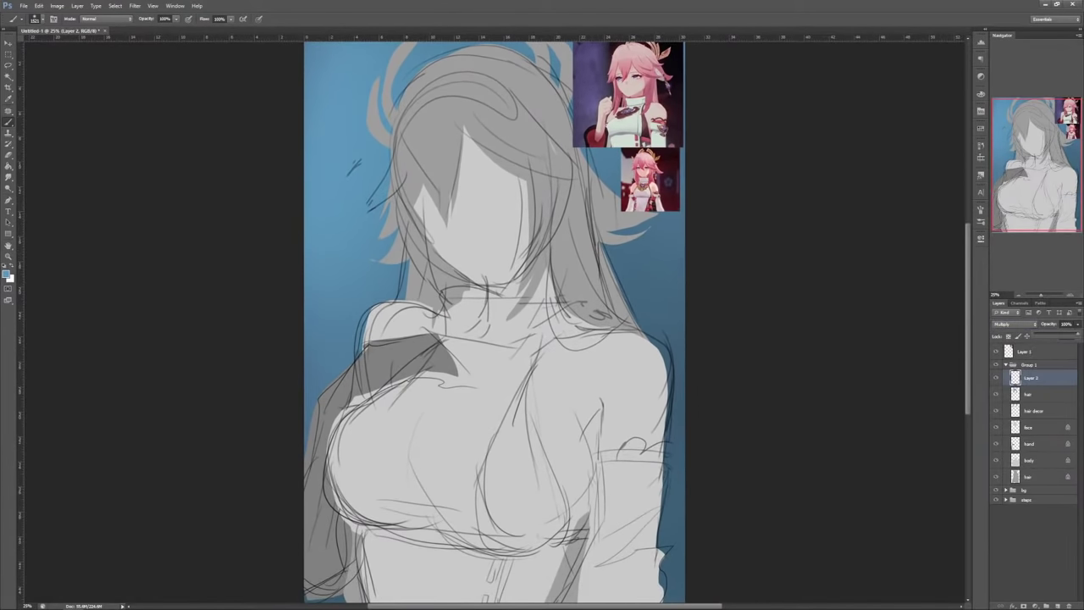
pyautogui.moveTo(1077, 335); pyautogui.dragTo(1049, 334)
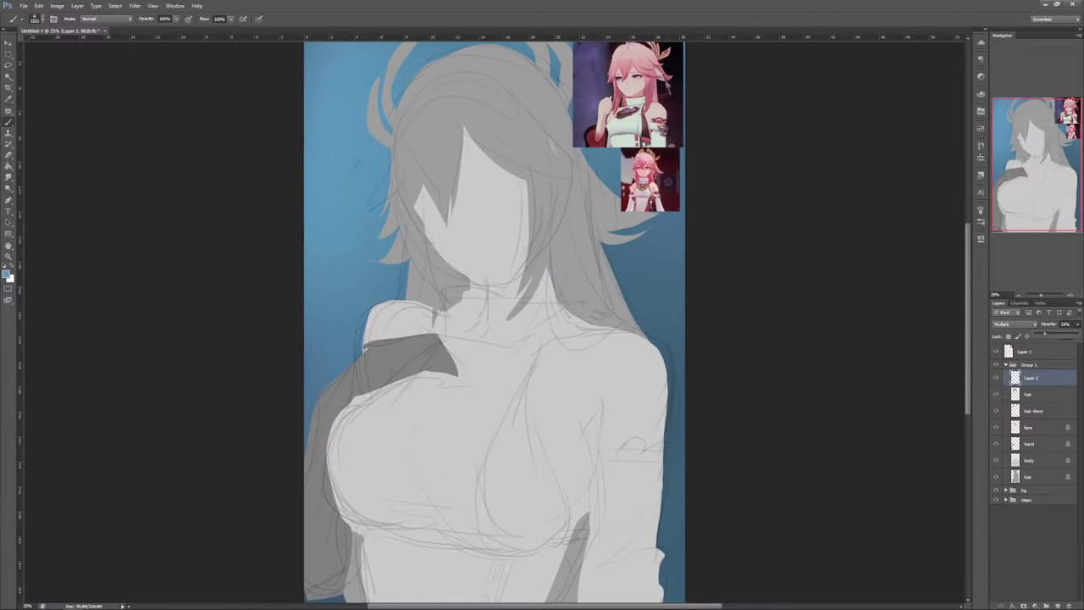
# Step: Select the body layer and change the foreground color to a muted reddish-brown skin tone
pyautogui.click(1030, 461)
pyautogui.click(997, 461)
pyautogui.click(996, 461)
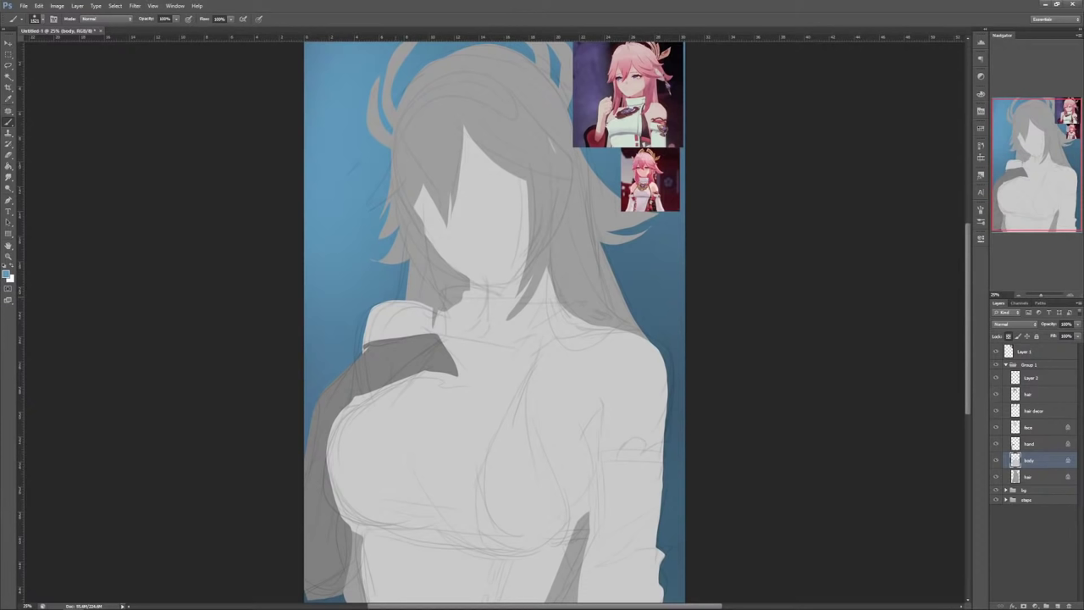
pyautogui.hotkey('ctrl', '-')
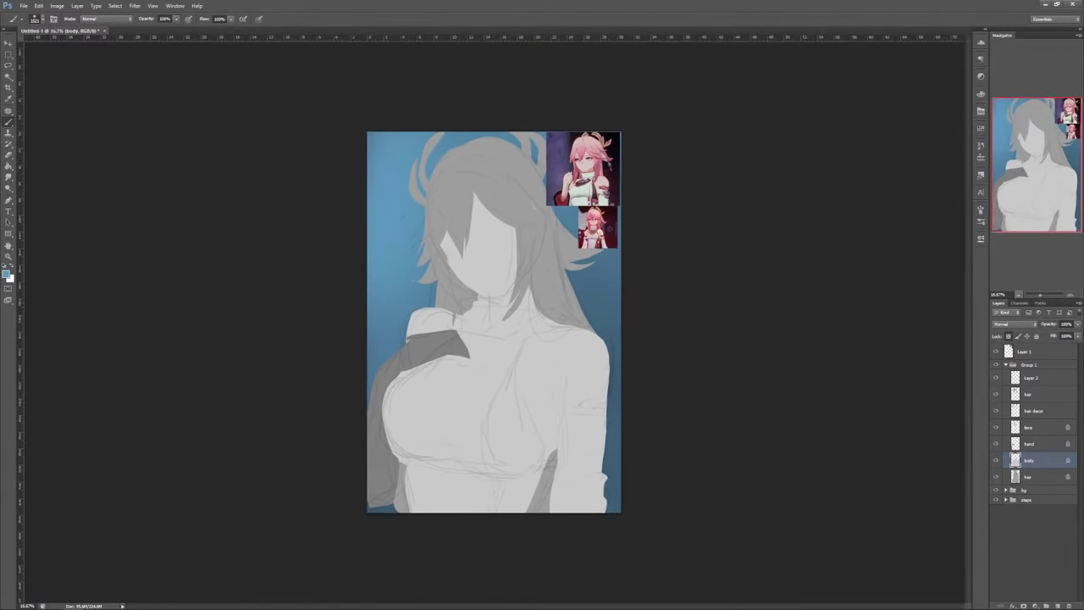
pyautogui.click(6, 274)
pyautogui.moveTo(947, 319); pyautogui.dragTo(947, 340)
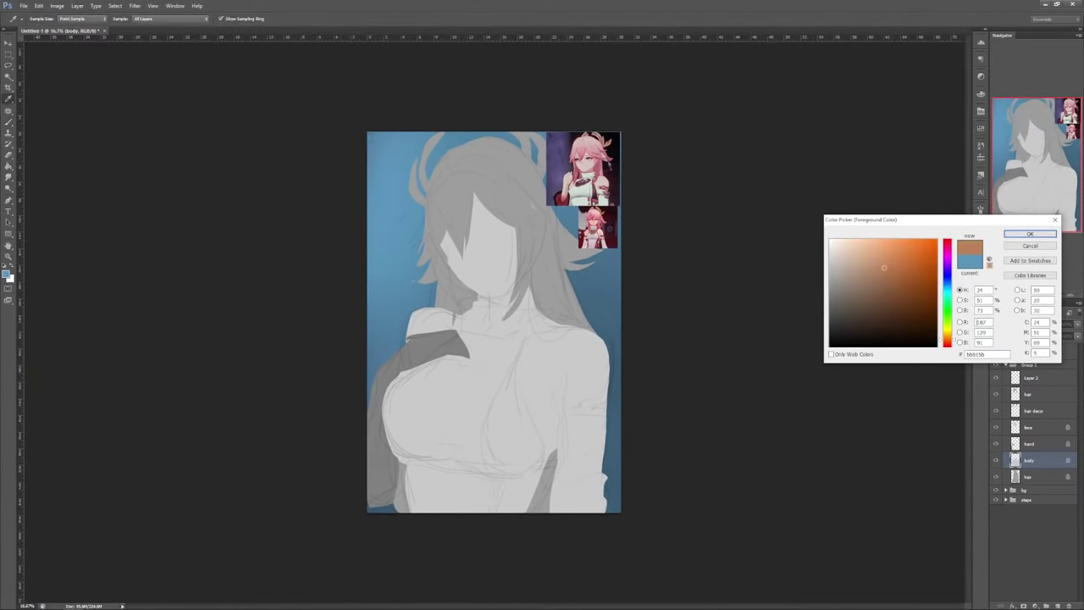
pyautogui.moveTo(860, 274)
pyautogui.mouseDown()
pyautogui.moveTo(850, 279)
pyautogui.moveTo(863, 277)
pyautogui.mouseUp()
pyautogui.click(947, 344)
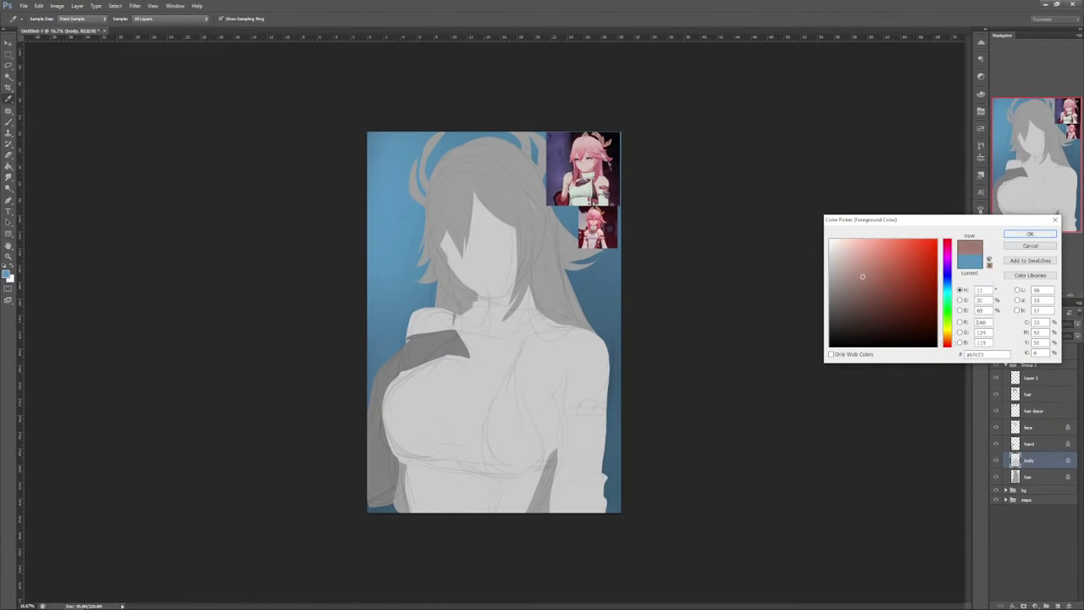
pyautogui.click(1030, 234)
# Step: Paint the neck, shoulders and torso on the body layer with the skin tone using a large soft brush
pyautogui.rightClick(547, 315)
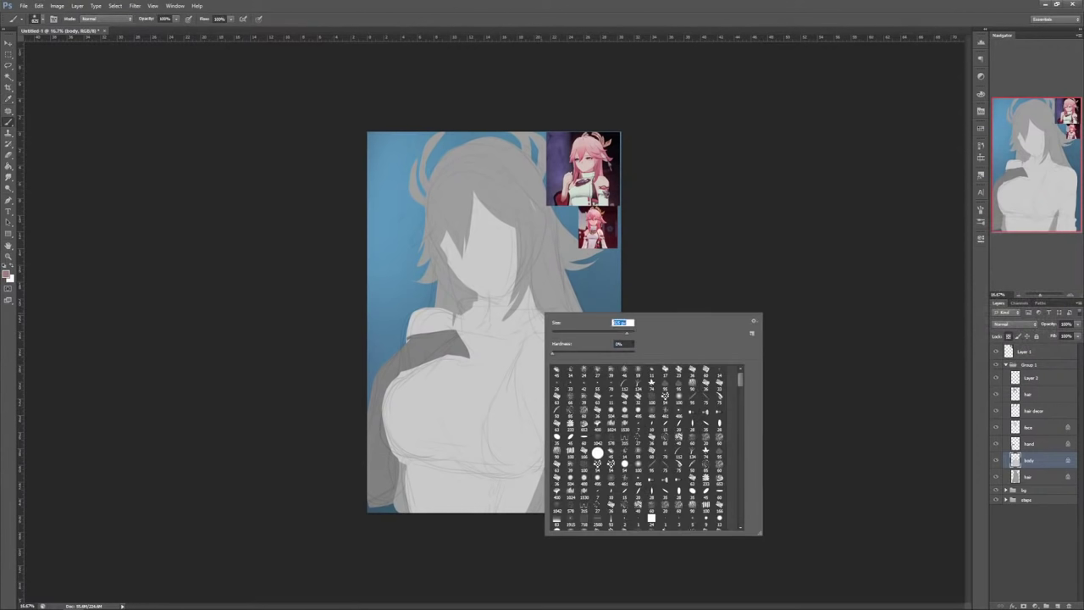
pyautogui.moveTo(542, 329)
pyautogui.mouseDown()
pyautogui.moveTo(537, 389)
pyautogui.moveTo(547, 400)
pyautogui.mouseUp()
pyautogui.moveTo(585, 356); pyautogui.dragTo(586, 393)
pyautogui.moveTo(513, 326)
pyautogui.mouseDown()
pyautogui.moveTo(505, 373)
pyautogui.moveTo(428, 385)
pyautogui.moveTo(440, 466)
pyautogui.moveTo(567, 466)
pyautogui.mouseUp()
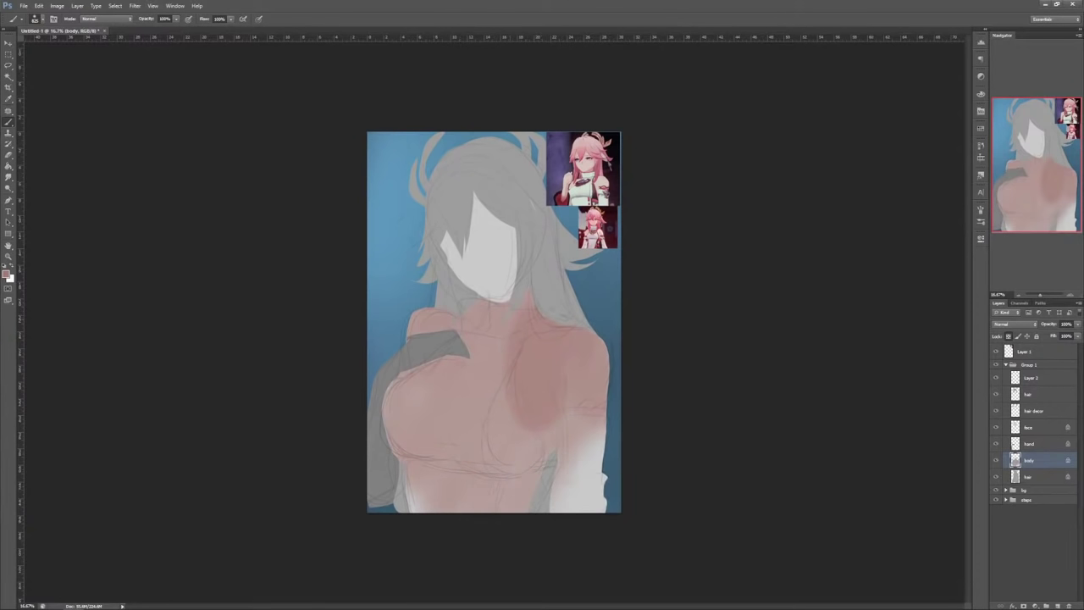
# Step: Paint the high-necked top over the neck and chest in a light gray sampled from the face, using a smaller, harder brush
pyautogui.rightClick(537, 325)
pyautogui.moveTo(619, 345); pyautogui.dragTo(598, 345)
pyautogui.press('Return')
pyautogui.keyDown('alt'); pyautogui.click(506, 284); pyautogui.keyUp('alt')
pyautogui.rightClick(506, 305)
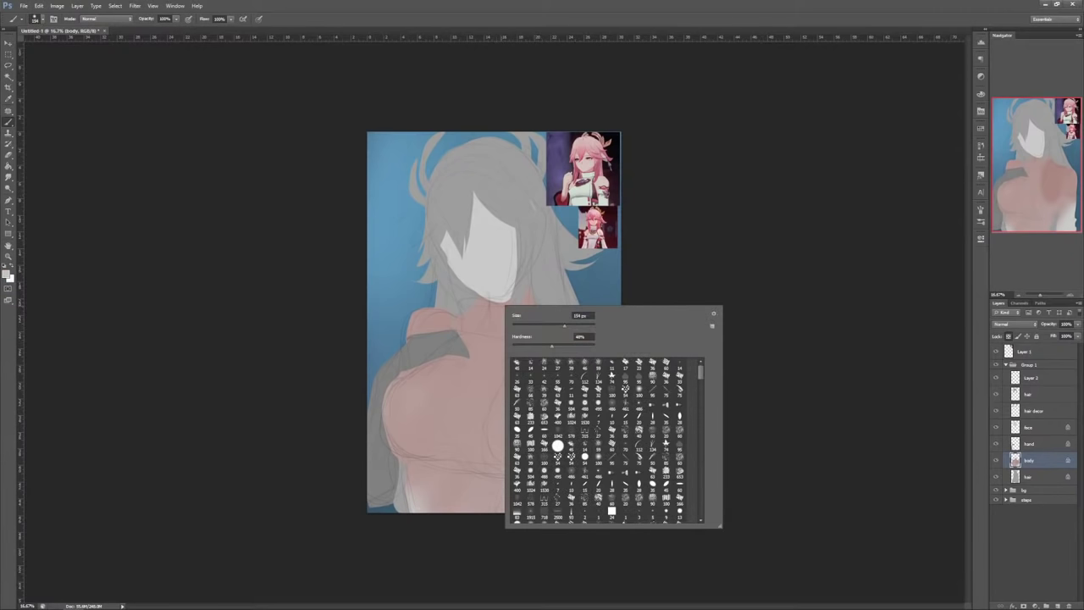
pyautogui.click(571, 325)
pyautogui.click(579, 345)
pyautogui.moveTo(471, 310)
pyautogui.mouseDown()
pyautogui.moveTo(488, 338)
pyautogui.moveTo(535, 312)
pyautogui.moveTo(500, 329)
pyautogui.moveTo(477, 422)
pyautogui.mouseUp()
pyautogui.rightClick(512, 310)
pyautogui.click(579, 330)
pyautogui.moveTo(471, 334)
pyautogui.mouseDown()
pyautogui.moveTo(454, 367)
pyautogui.moveTo(409, 390)
pyautogui.moveTo(407, 428)
pyautogui.moveTo(471, 424)
pyautogui.moveTo(498, 474)
pyautogui.mouseUp()
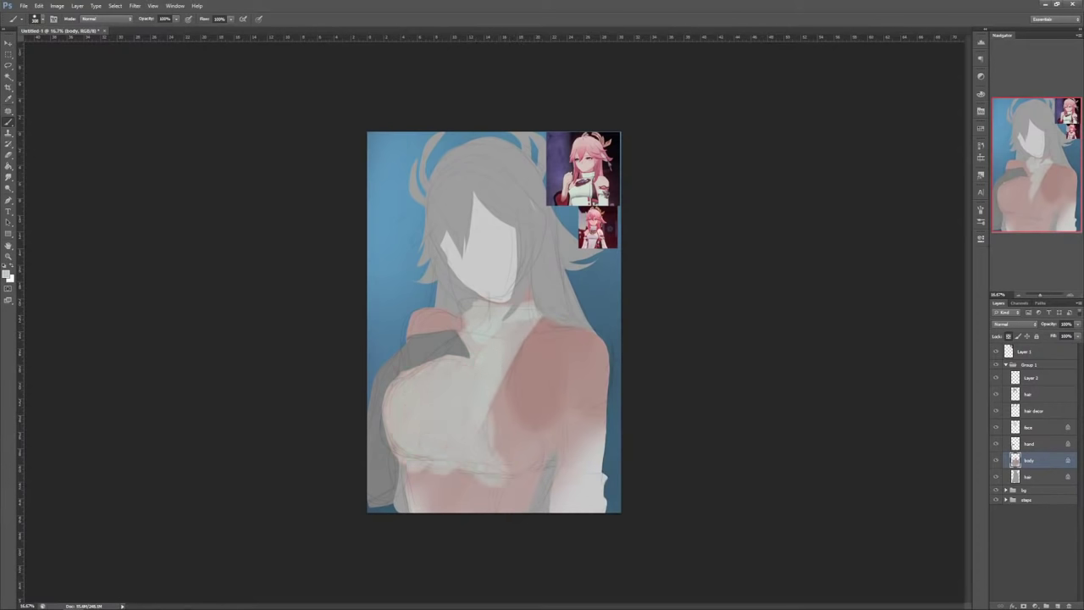
pyautogui.moveTo(417, 473)
pyautogui.mouseDown()
pyautogui.moveTo(457, 500)
pyautogui.moveTo(512, 461)
pyautogui.mouseUp()
# Step: Paint the dark maroon side panel of the outfit with color sampled from the reference and clean its edge with the top's light gray
pyautogui.keyDown('alt'); pyautogui.click(601, 194); pyautogui.keyUp('alt')
pyautogui.moveTo(513, 368)
pyautogui.mouseDown()
pyautogui.moveTo(498, 457)
pyautogui.moveTo(516, 475)
pyautogui.moveTo(528, 451)
pyautogui.mouseUp()
pyautogui.keyDown('alt'); pyautogui.click(495, 361); pyautogui.keyUp('alt')
pyautogui.moveTo(503, 349); pyautogui.dragTo(479, 432)
pyautogui.keyDown('alt'); pyautogui.click(511, 423); pyautogui.keyUp('alt')
pyautogui.moveTo(508, 397)
pyautogui.mouseDown()
pyautogui.moveTo(521, 465)
pyautogui.moveTo(510, 498)
pyautogui.moveTo(534, 493)
pyautogui.moveTo(458, 507)
pyautogui.mouseUp()
# Step: Paint the lower part of the top and the detached sleeve in off-white sampled from the garment
pyautogui.keyDown('alt'); pyautogui.click(500, 355); pyautogui.keyUp('alt')
pyautogui.moveTo(430, 467); pyautogui.dragTo(433, 506)
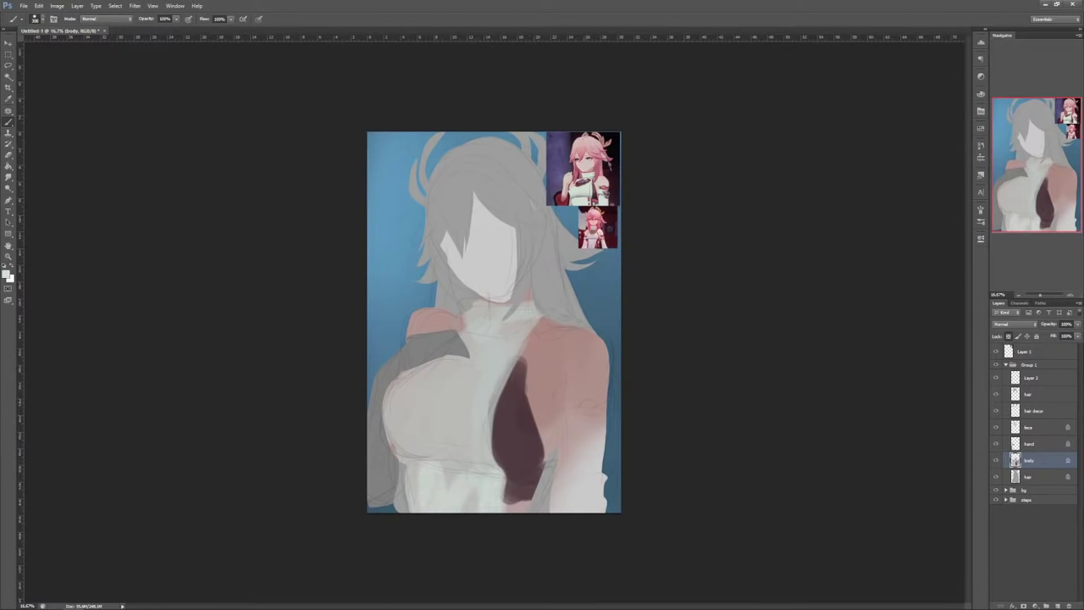
pyautogui.moveTo(605, 407)
pyautogui.mouseDown()
pyautogui.moveTo(561, 425)
pyautogui.moveTo(562, 490)
pyautogui.mouseUp()
pyautogui.moveTo(596, 427)
pyautogui.mouseDown()
pyautogui.moveTo(581, 459)
pyautogui.moveTo(598, 449)
pyautogui.mouseUp()
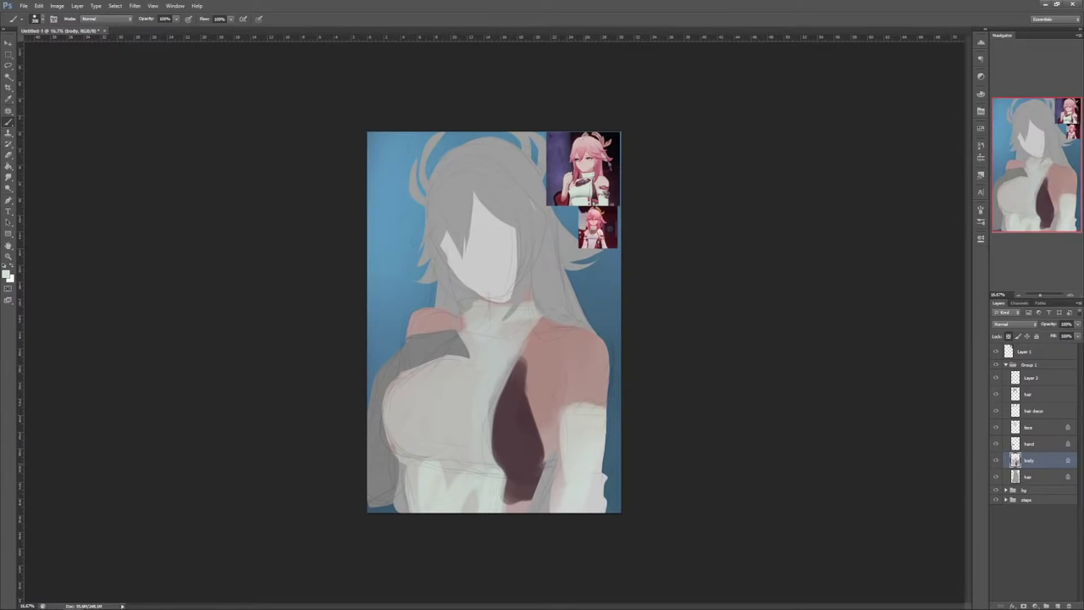
# Step: Paint the face with skin color sampled from the shoulder, keeping the face layer's transparent pixels locked
pyautogui.click(1029, 427)
pyautogui.click(1008, 336)
pyautogui.rightClick(537, 299)
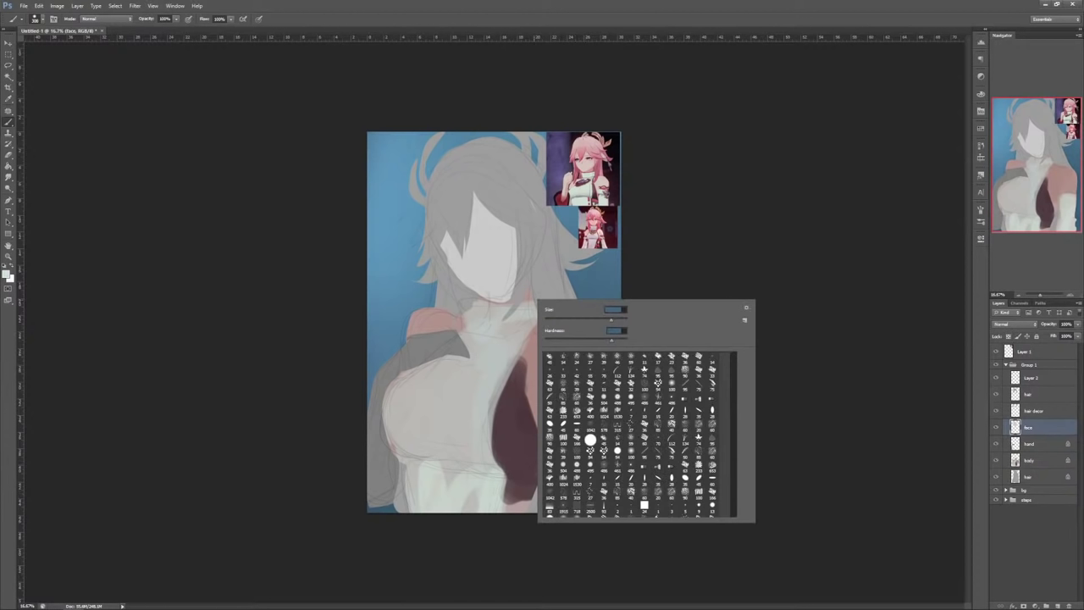
pyautogui.moveTo(612, 320); pyautogui.dragTo(616, 320)
pyautogui.keyDown('alt'); pyautogui.click(528, 339); pyautogui.keyUp('alt')
pyautogui.moveTo(476, 208); pyautogui.dragTo(500, 292)
pyautogui.moveTo(512, 229); pyautogui.dragTo(508, 297)
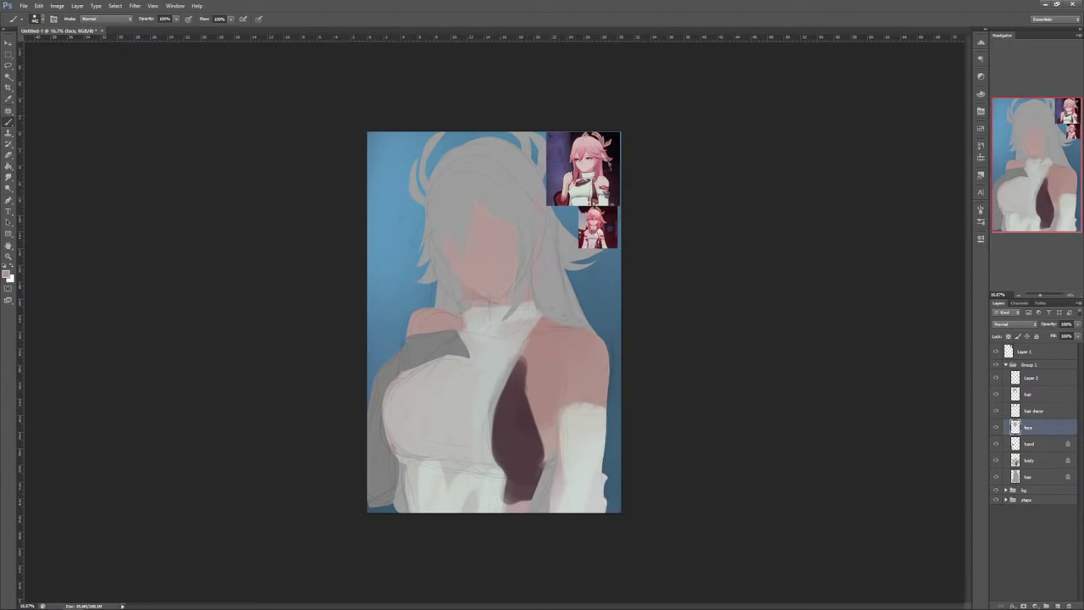
pyautogui.hotkey('ctrl', 'z')
pyautogui.click(1008, 336)
pyautogui.moveTo(451, 249)
pyautogui.mouseDown()
pyautogui.moveTo(481, 287)
pyautogui.moveTo(500, 230)
pyautogui.mouseUp()
# Step: Fill the front hair layer with pink sampled from the reference character's hair, using an enlarged brush
pyautogui.click(1015, 394)
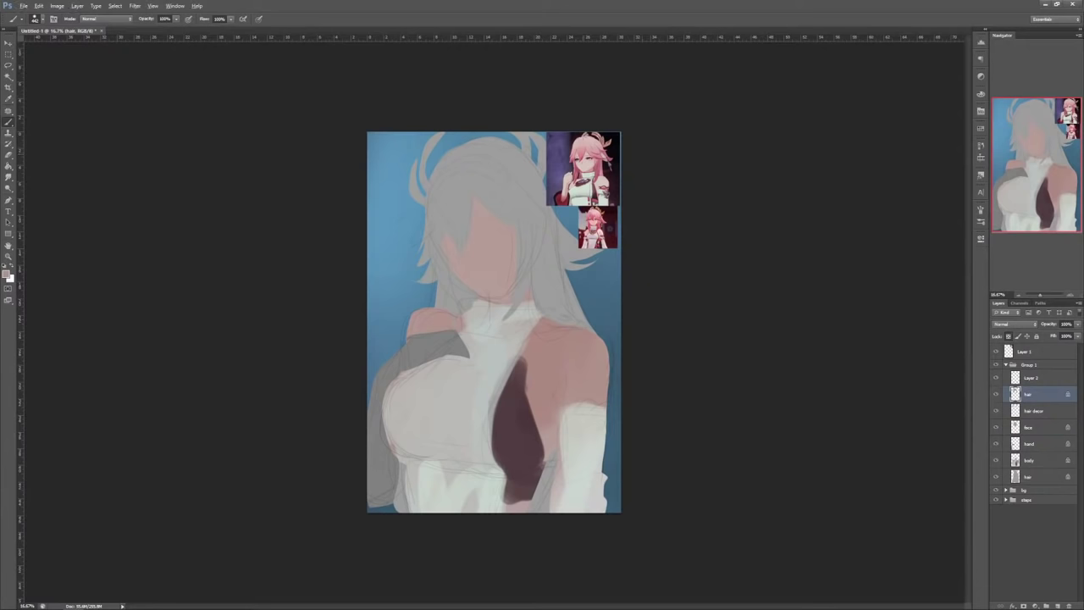
pyautogui.keyDown('alt'); pyautogui.click(584, 153); pyautogui.keyUp('alt')
pyautogui.rightClick(456, 256)
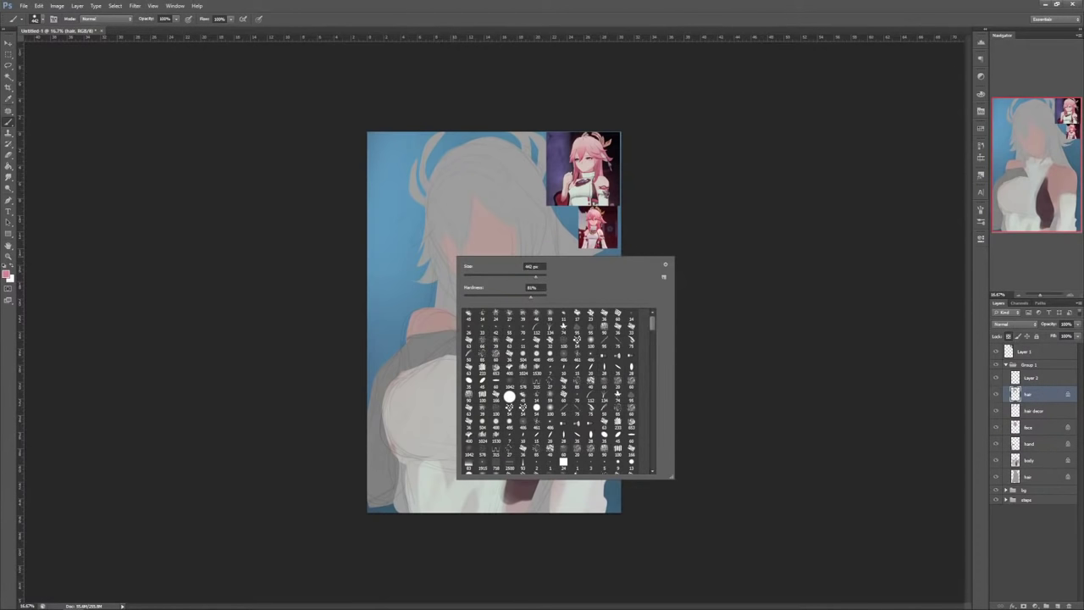
pyautogui.moveTo(535, 277); pyautogui.dragTo(541, 276)
pyautogui.moveTo(487, 183); pyautogui.dragTo(445, 242)
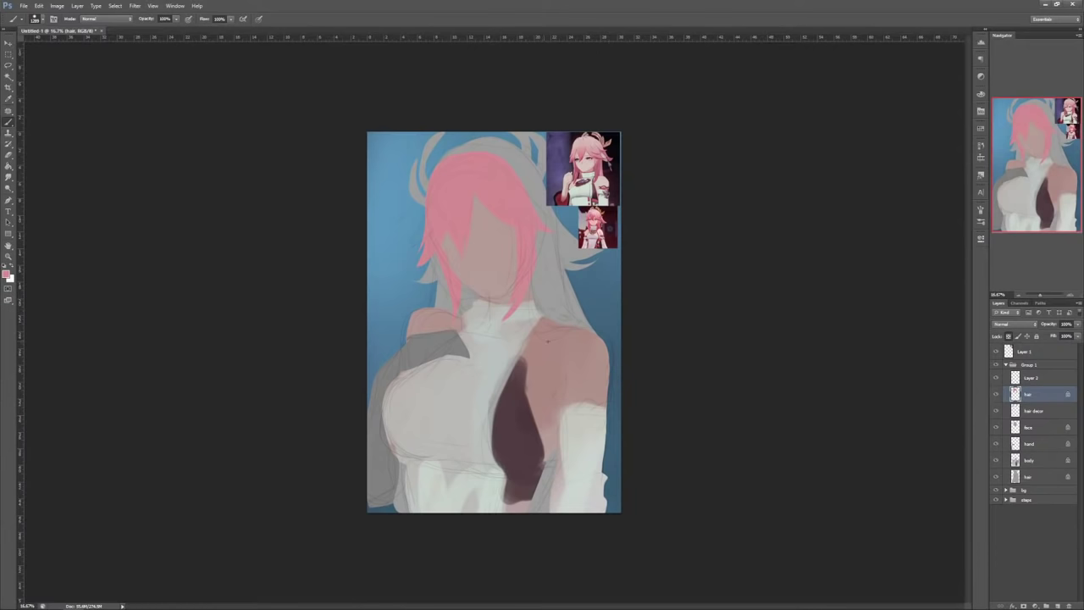
# Step: Choose a dark crimson foreground color and softly shade the lower front hair with a very large brush
pyautogui.rightClick(548, 341)
pyautogui.moveTo(601, 360); pyautogui.dragTo(573, 360)
pyautogui.keyDown('alt'); pyautogui.click(533, 361); pyautogui.keyUp('alt')
pyautogui.click(6, 275)
pyautogui.click(947, 242)
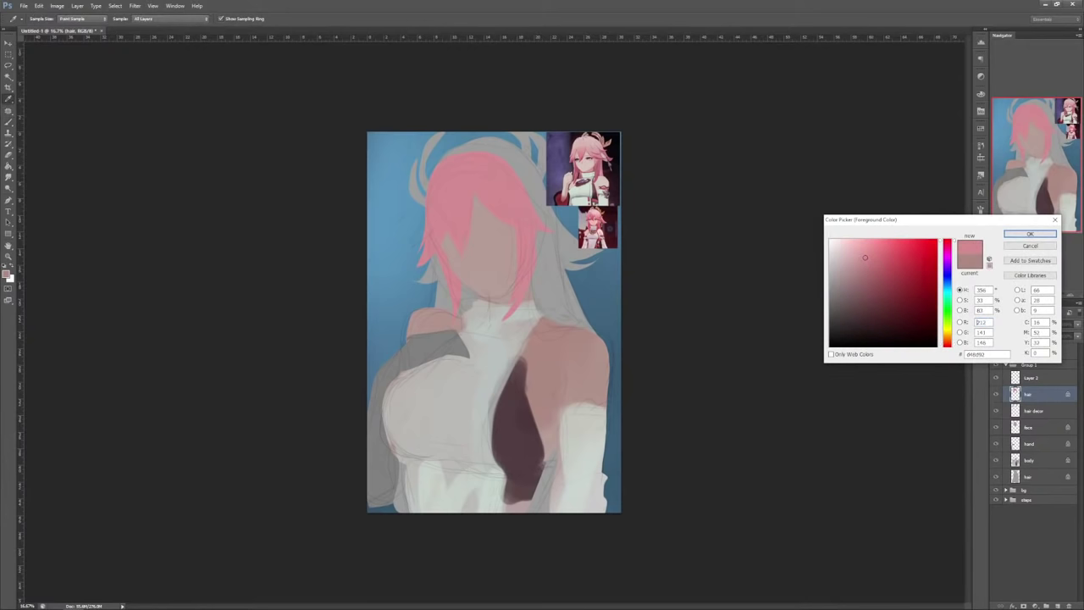
pyautogui.click(909, 302)
pyautogui.click(1031, 234)
pyautogui.rightClick(504, 226)
pyautogui.moveTo(529, 245); pyautogui.dragTo(560, 245)
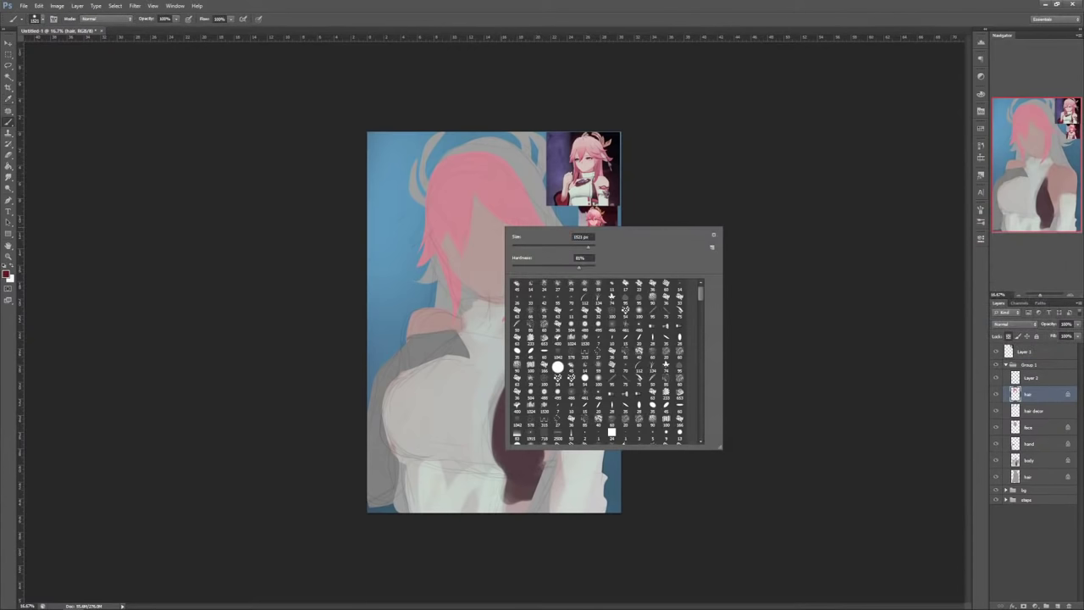
pyautogui.moveTo(404, 279); pyautogui.dragTo(527, 281)
# Step: Add darker crimson shadow strokes under the bangs and along both side locks with a smaller brush
pyautogui.rightClick(537, 194)
pyautogui.moveTo(593, 213); pyautogui.dragTo(560, 212)
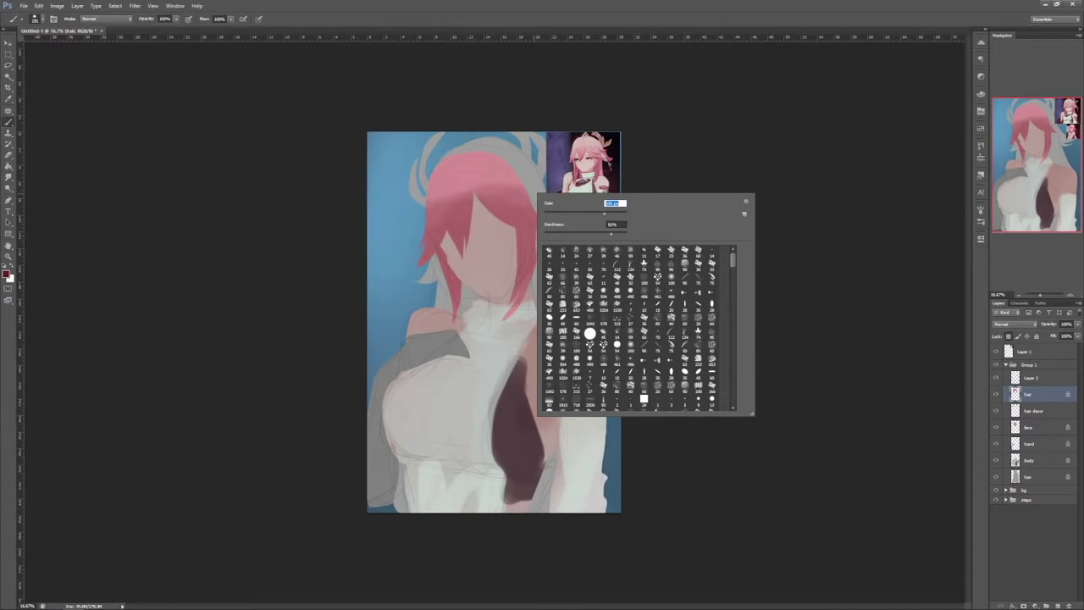
pyautogui.moveTo(437, 239); pyautogui.dragTo(448, 278)
pyautogui.moveTo(457, 235); pyautogui.dragTo(455, 257)
pyautogui.moveTo(520, 231); pyautogui.dragTo(528, 261)
pyautogui.keyDown('alt'); pyautogui.click(528, 225); pyautogui.keyUp('alt')
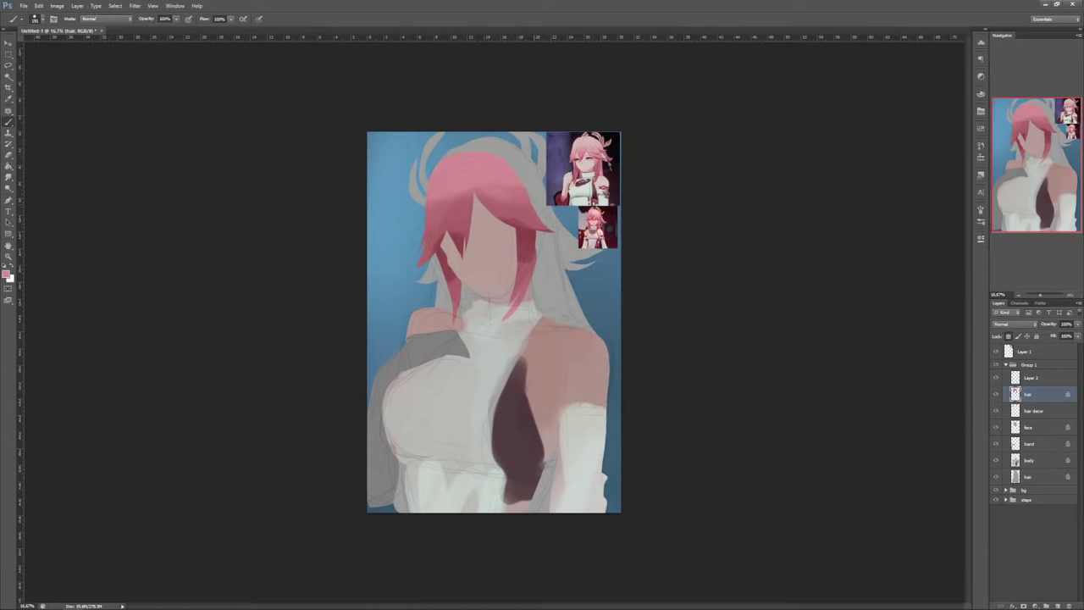
# Step: Shade the upper face beneath the bangs on the face layer with a darker muted tone and blend it into the skin
pyautogui.click(1030, 428)
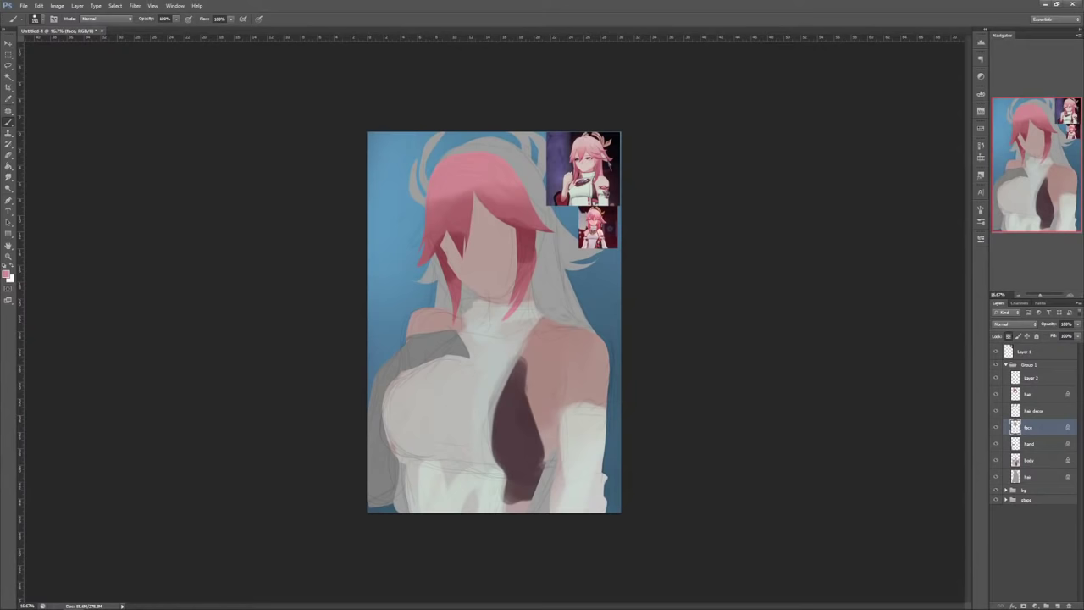
pyautogui.keyDown('alt'); pyautogui.click(495, 265); pyautogui.keyUp('alt')
pyautogui.rightClick(497, 203)
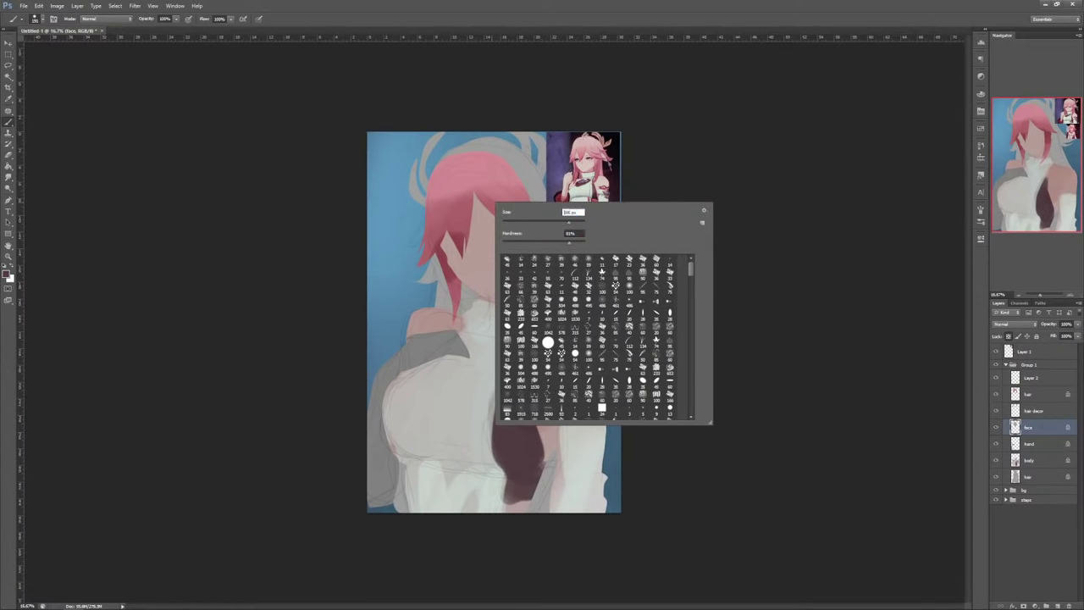
pyautogui.moveTo(568, 222); pyautogui.dragTo(570, 222)
pyautogui.moveTo(471, 211)
pyautogui.mouseDown()
pyautogui.moveTo(477, 253)
pyautogui.moveTo(501, 251)
pyautogui.moveTo(498, 283)
pyautogui.moveTo(491, 248)
pyautogui.mouseUp()
pyautogui.keyDown('alt'); pyautogui.click(495, 250); pyautogui.keyUp('alt')
pyautogui.keyDown('alt'); pyautogui.click(481, 270); pyautogui.keyUp('alt')
pyautogui.keyDown('alt'); pyautogui.click(493, 247); pyautogui.keyUp('alt')
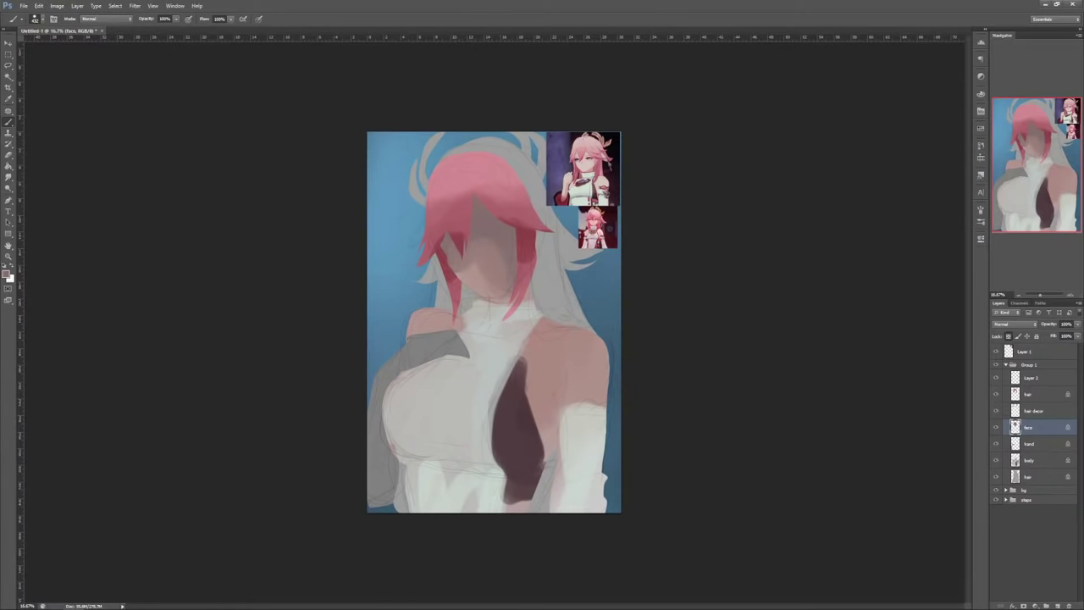
# Step: Paint the back hair layer pink with sampled hair colors, using a lighter pink around the crown
pyautogui.click(1030, 477)
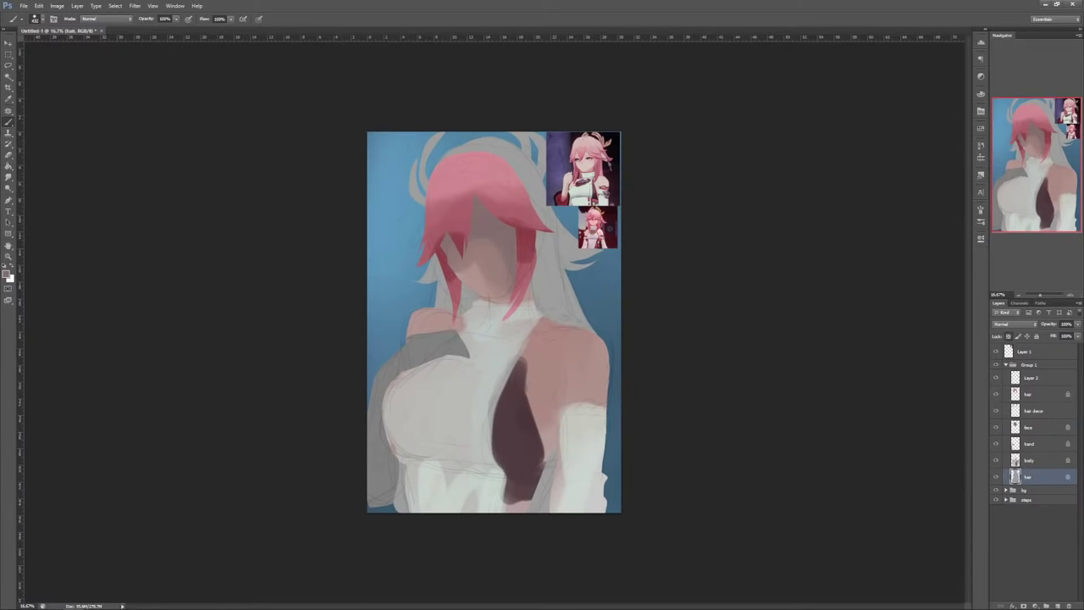
pyautogui.keyDown('alt'); pyautogui.click(456, 222); pyautogui.keyUp('alt')
pyautogui.moveTo(452, 163)
pyautogui.mouseDown()
pyautogui.moveTo(501, 169)
pyautogui.moveTo(569, 296)
pyautogui.mouseUp()
pyautogui.moveTo(437, 259); pyautogui.dragTo(464, 303)
pyautogui.keyDown('alt'); pyautogui.click(451, 154); pyautogui.keyUp('alt')
pyautogui.moveTo(449, 153)
pyautogui.mouseDown()
pyautogui.moveTo(493, 144)
pyautogui.moveTo(539, 211)
pyautogui.mouseUp()
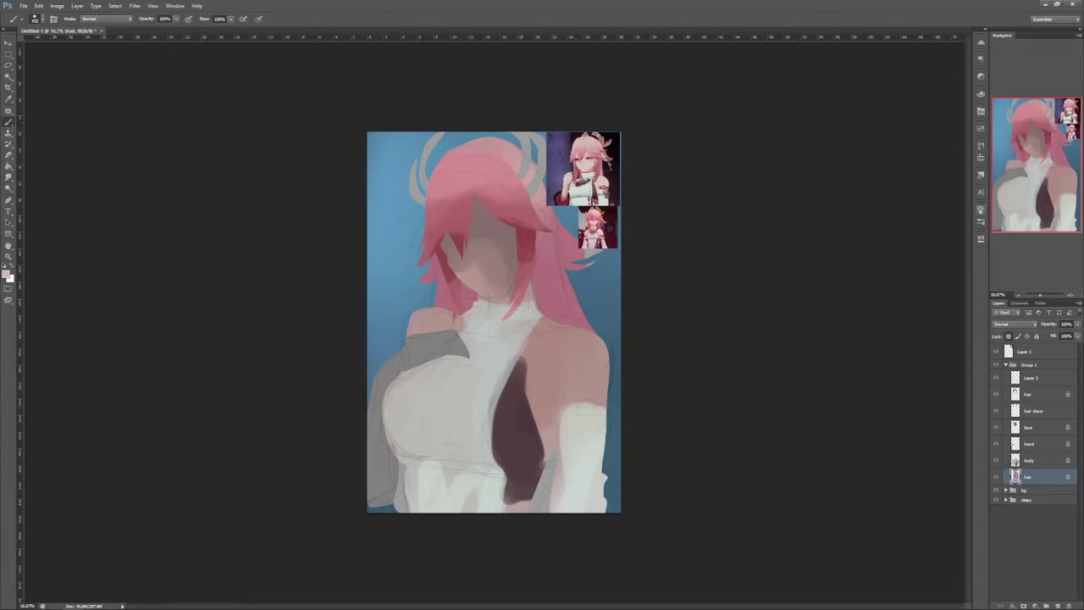
# Step: Darken the long back hair on the right with deep pink and repaint the back strands left of the face
pyautogui.moveTo(543, 239); pyautogui.dragTo(548, 309)
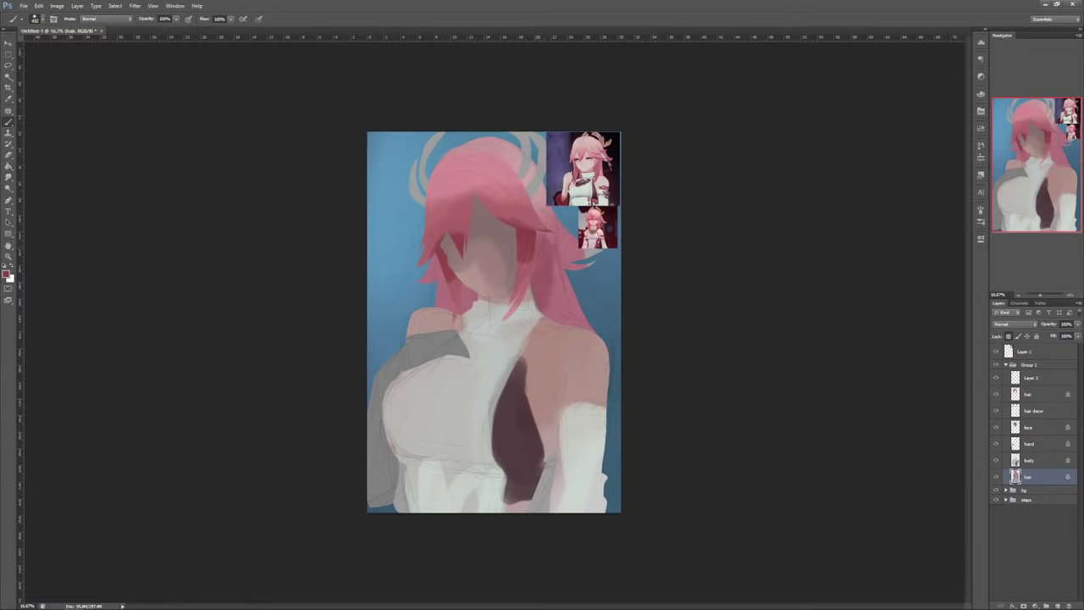
pyautogui.hotkey('ctrl', 'z')
pyautogui.moveTo(547, 254); pyautogui.dragTo(581, 319)
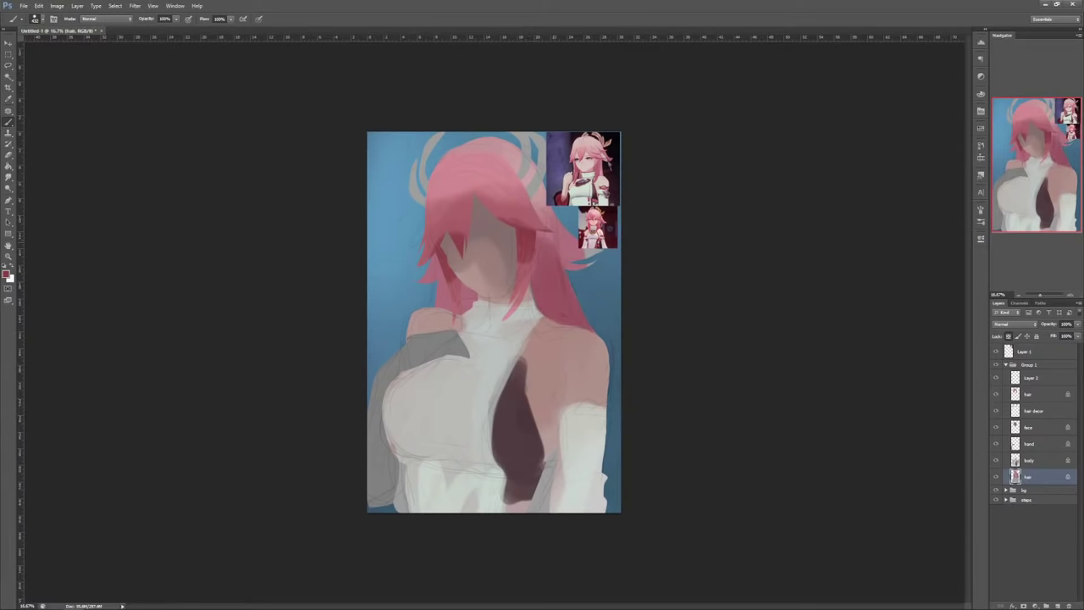
pyautogui.moveTo(590, 260)
pyautogui.mouseDown()
pyautogui.moveTo(514, 158)
pyautogui.moveTo(532, 180)
pyautogui.mouseUp()
pyautogui.keyDown('alt'); pyautogui.click(507, 153); pyautogui.keyUp('alt')
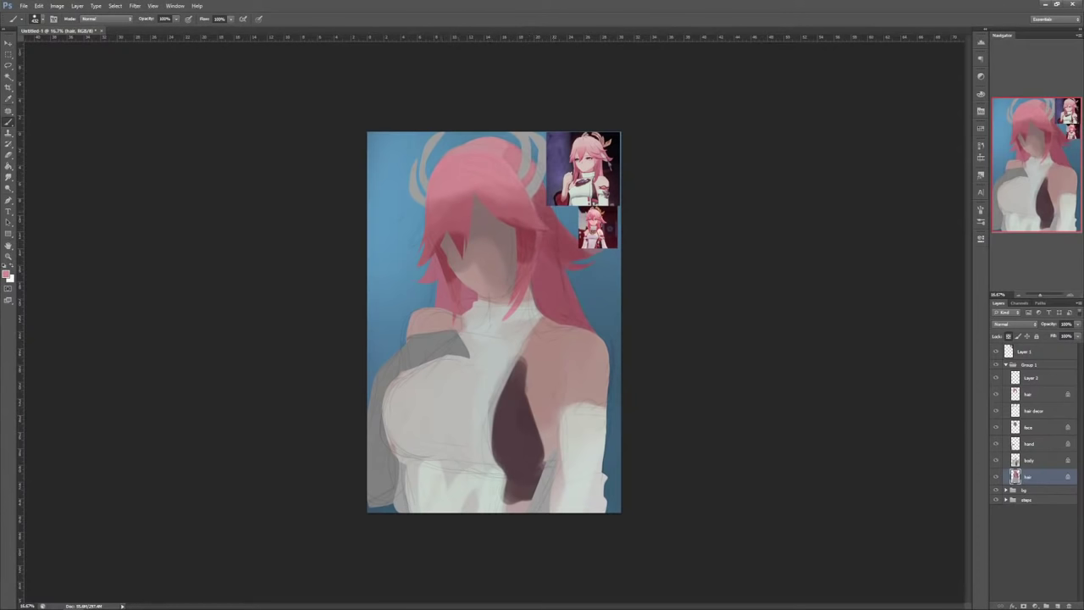
pyautogui.moveTo(435, 255)
pyautogui.mouseDown()
pyautogui.moveTo(423, 279)
pyautogui.moveTo(467, 306)
pyautogui.mouseUp()
pyautogui.keyDown('alt'); pyautogui.click(449, 283); pyautogui.keyUp('alt')
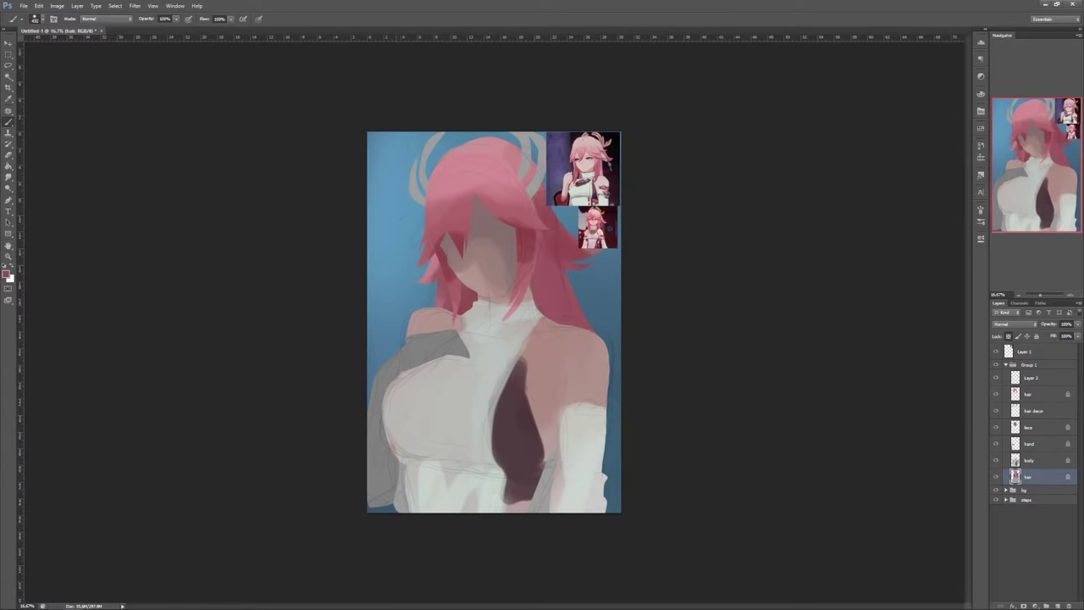
# Step: Define the flicked back hair strands beside the smaller reference with a finer brush and sampled pinks
pyautogui.keyDown('alt'); pyautogui.click(528, 242); pyautogui.keyUp('alt')
pyautogui.keyDown('alt'); pyautogui.click(508, 168); pyautogui.keyUp('alt')
pyautogui.rightClick(561, 188)
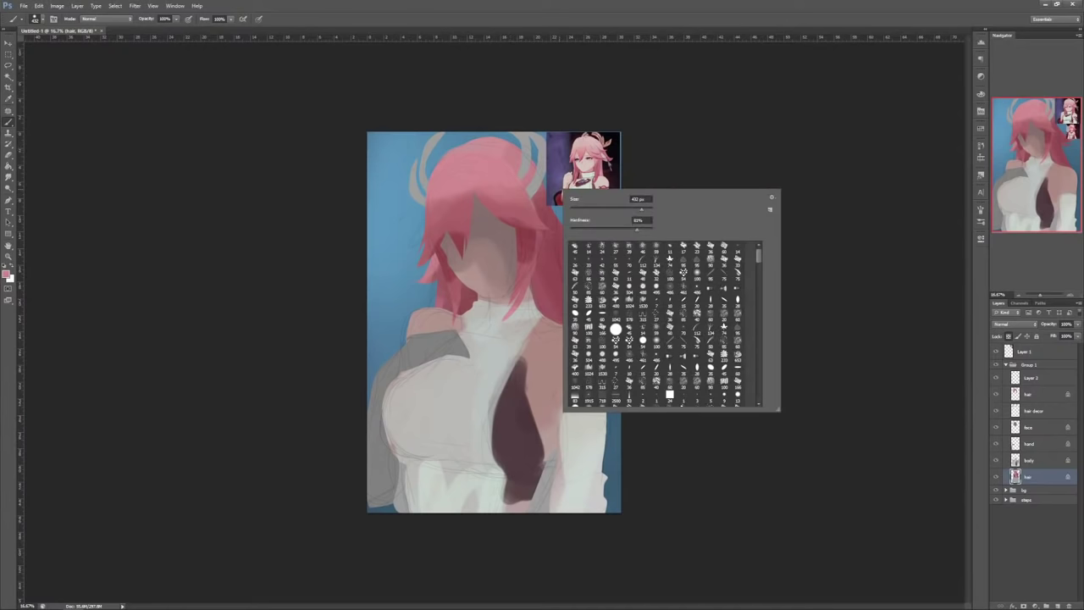
pyautogui.moveTo(600, 209)
pyautogui.mouseDown()
pyautogui.moveTo(583, 209)
pyautogui.moveTo(576, 239)
pyautogui.mouseUp()
pyautogui.moveTo(540, 200); pyautogui.dragTo(595, 254)
pyautogui.keyDown('alt'); pyautogui.click(549, 239); pyautogui.keyUp('alt')
pyautogui.keyDown('alt'); pyautogui.click(566, 245); pyautogui.keyUp('alt')
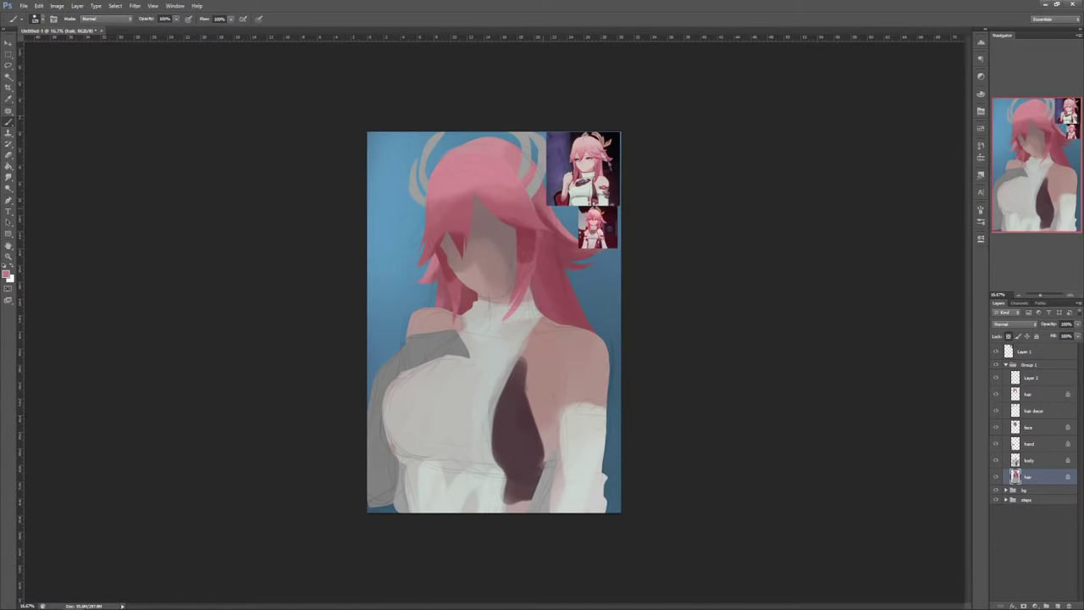
pyautogui.moveTo(546, 219); pyautogui.dragTo(572, 242)
pyautogui.keyDown('alt'); pyautogui.click(554, 250); pyautogui.keyUp('alt')
# Step: Darken the back hair behind the right ear and around its base with small deep pink strokes
pyautogui.moveTo(542, 186); pyautogui.dragTo(551, 214)
pyautogui.moveTo(544, 203); pyautogui.dragTo(555, 226)
pyautogui.moveTo(533, 161); pyautogui.dragTo(540, 209)
pyautogui.moveTo(527, 176)
pyautogui.mouseDown()
pyautogui.moveTo(524, 188)
pyautogui.moveTo(518, 173)
pyautogui.mouseUp()
pyautogui.keyDown('alt'); pyautogui.click(507, 172); pyautogui.keyUp('alt')
pyautogui.keyDown('alt'); pyautogui.click(532, 184); pyautogui.keyUp('alt')
pyautogui.moveTo(524, 179); pyautogui.dragTo(527, 187)
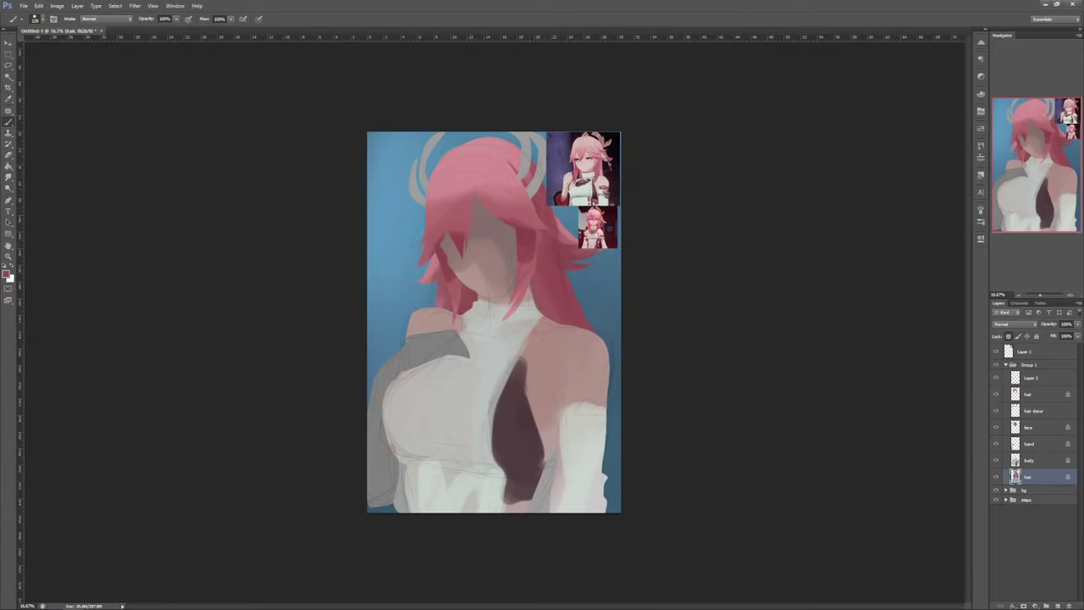
# Step: Paint a darker pink shadow shape across the right side of the front hair above the forehead
pyautogui.click(1028, 394)
pyautogui.click(1009, 336)
pyautogui.click(1008, 336)
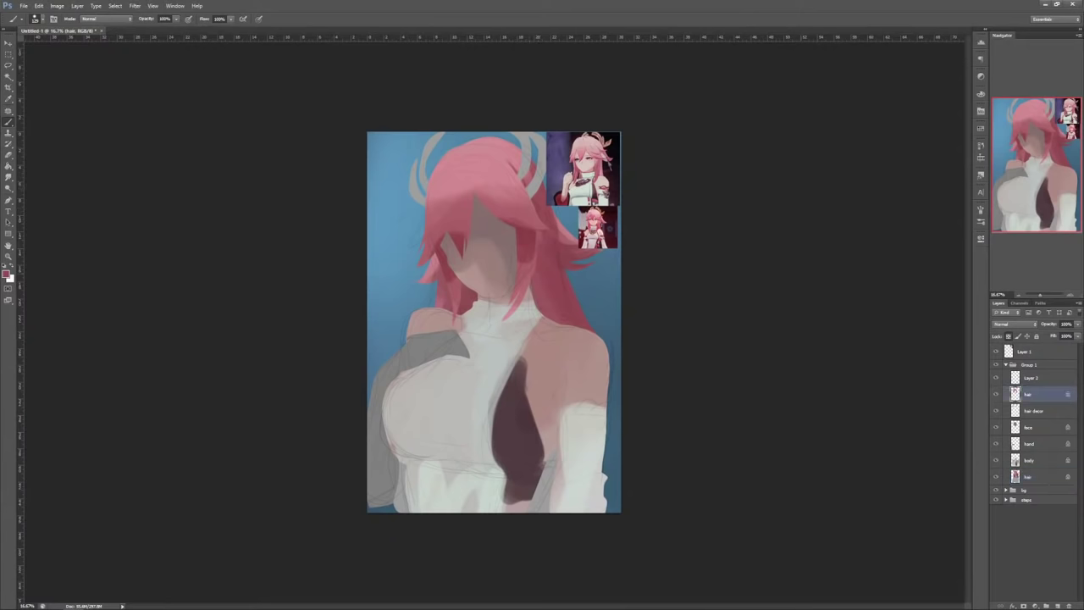
pyautogui.rightClick(538, 179)
pyautogui.moveTo(593, 199); pyautogui.dragTo(600, 199)
pyautogui.keyDown('alt'); pyautogui.click(518, 178); pyautogui.keyUp('alt')
pyautogui.moveTo(512, 169)
pyautogui.mouseDown()
pyautogui.moveTo(508, 186)
pyautogui.moveTo(488, 180)
pyautogui.mouseUp()
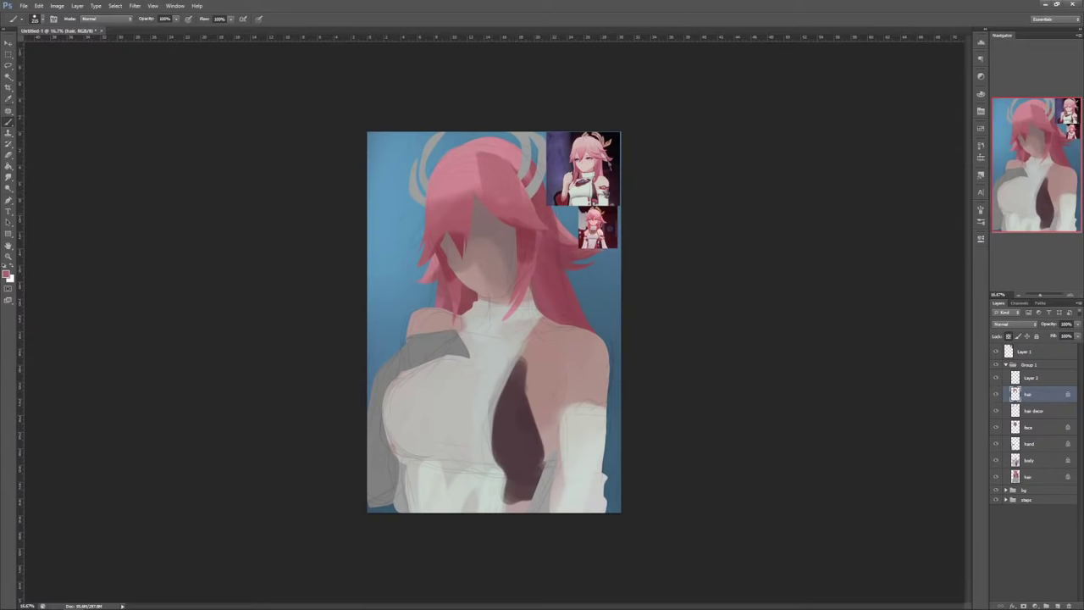
# Step: On the body layer, shade the underside of the bust on the white top using a larger brush and sampled blue
pyautogui.keyDown('ctrl'); pyautogui.click(518, 370); pyautogui.keyUp('ctrl')
pyautogui.rightClick(519, 369)
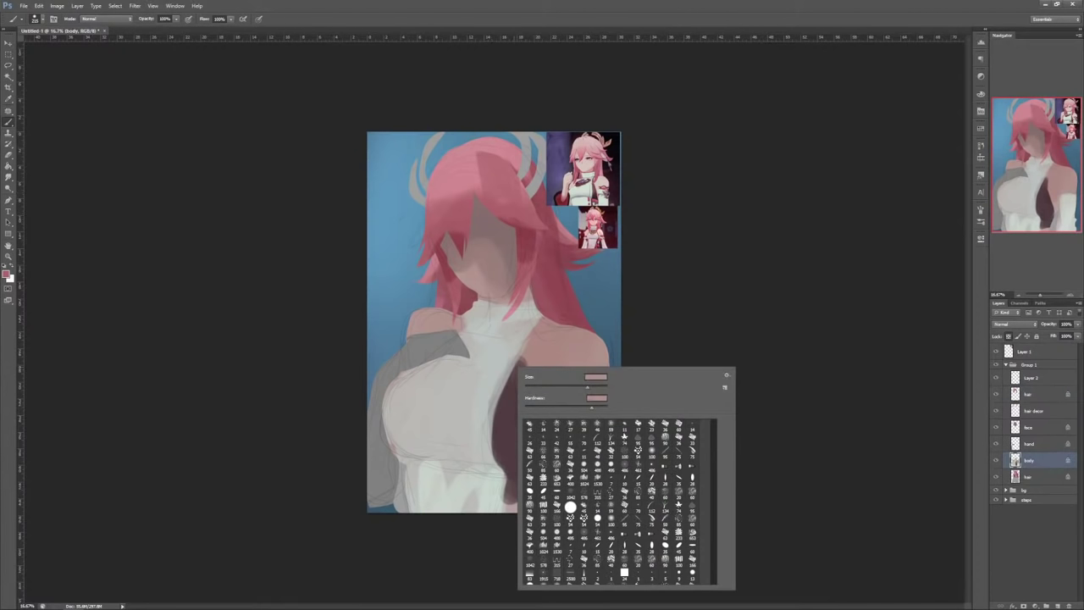
pyautogui.moveTo(587, 387); pyautogui.dragTo(593, 387)
pyautogui.keyDown('alt'); pyautogui.click(507, 369); pyautogui.keyUp('alt')
pyautogui.keyDown('alt'); pyautogui.click(391, 326); pyautogui.keyUp('alt')
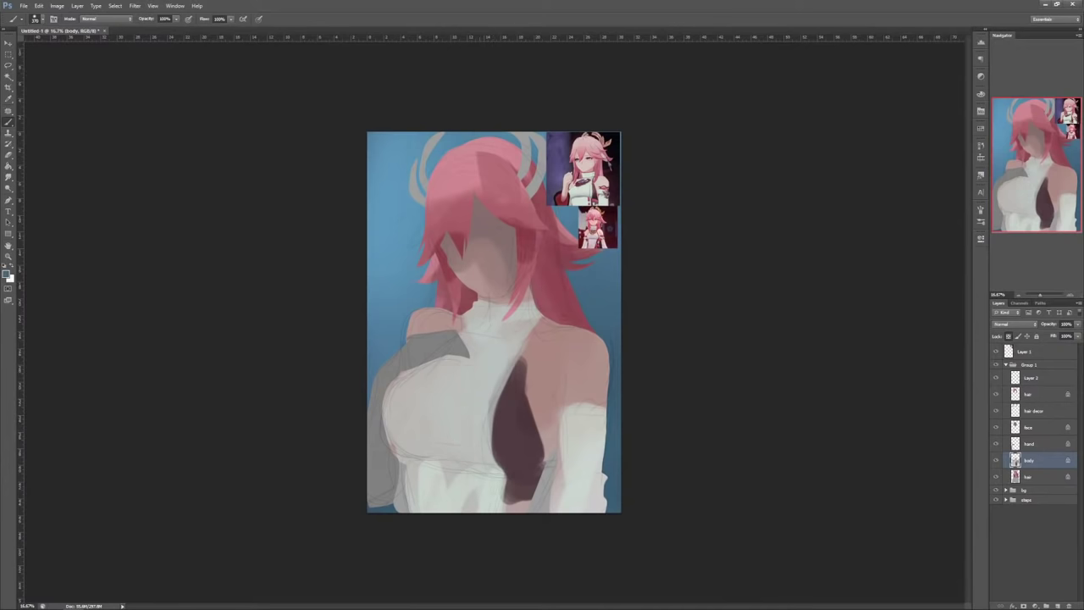
pyautogui.moveTo(396, 417)
pyautogui.mouseDown()
pyautogui.moveTo(418, 451)
pyautogui.moveTo(450, 434)
pyautogui.moveTo(480, 452)
pyautogui.mouseUp()
pyautogui.keyDown('alt'); pyautogui.click(467, 392); pyautogui.keyUp('alt')
pyautogui.moveTo(449, 412)
pyautogui.mouseDown()
pyautogui.moveTo(473, 417)
pyautogui.moveTo(426, 410)
pyautogui.moveTo(429, 426)
pyautogui.mouseUp()
# Step: Shade the lower torso of the white top with sampled blue-gray and blend the bust shading with lighter tones
pyautogui.keyDown('alt'); pyautogui.click(467, 444); pyautogui.keyUp('alt')
pyautogui.moveTo(428, 469)
pyautogui.mouseDown()
pyautogui.moveTo(486, 479)
pyautogui.moveTo(484, 503)
pyautogui.moveTo(459, 479)
pyautogui.moveTo(427, 501)
pyautogui.moveTo(481, 487)
pyautogui.mouseUp()
pyautogui.keyDown('alt'); pyautogui.click(438, 491); pyautogui.keyUp('alt')
pyautogui.keyDown('alt'); pyautogui.click(420, 470); pyautogui.keyUp('alt')
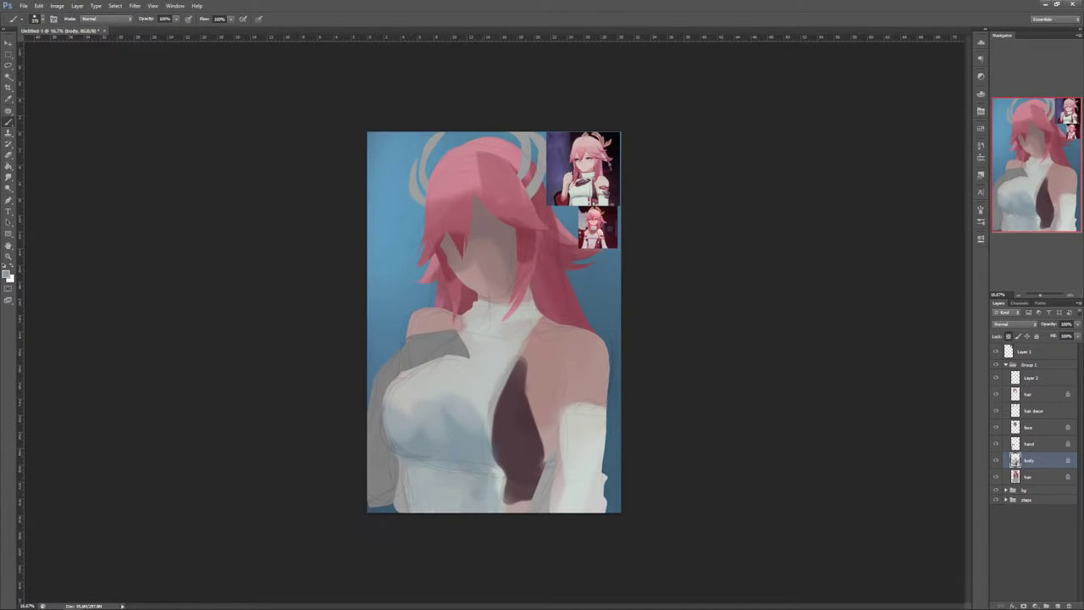
pyautogui.keyDown('alt'); pyautogui.click(482, 375); pyautogui.keyUp('alt')
pyautogui.moveTo(465, 410); pyautogui.dragTo(449, 426)
# Step: Select a freehand cast-shadow shape over the collar and upper chest and darken it with Brightness/Contrast, raising the contrast
pyautogui.press('l')
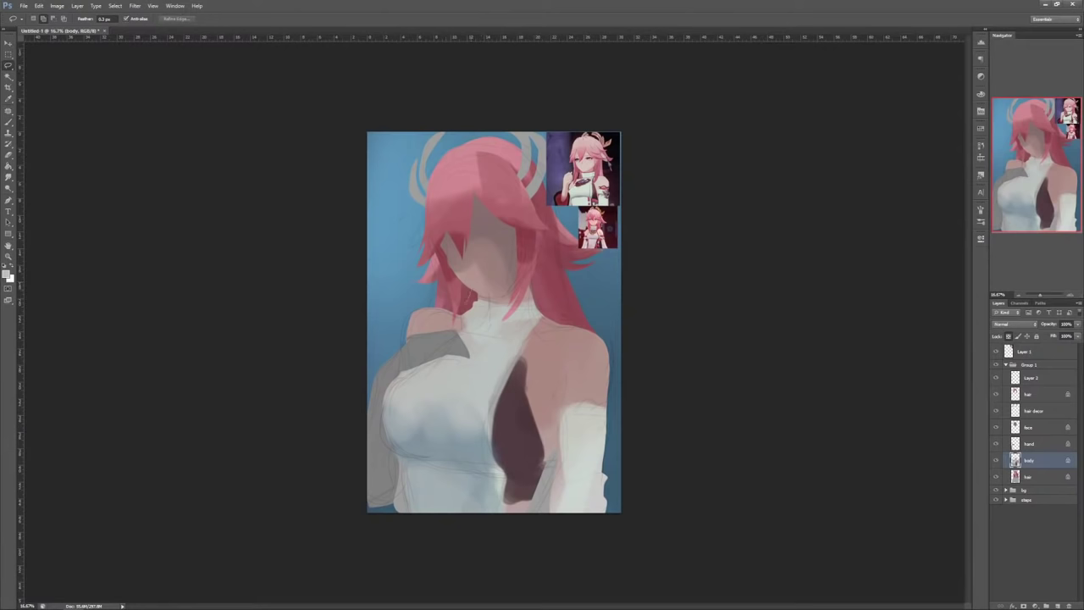
pyautogui.moveTo(581, 295); pyautogui.dragTo(519, 250)
pyautogui.hotkey('alt', 'i')
pyautogui.press('a')
pyautogui.press('c')
pyautogui.moveTo(878, 266)
pyautogui.mouseDown()
pyautogui.moveTo(862, 266)
pyautogui.moveTo(902, 285)
pyautogui.mouseUp()
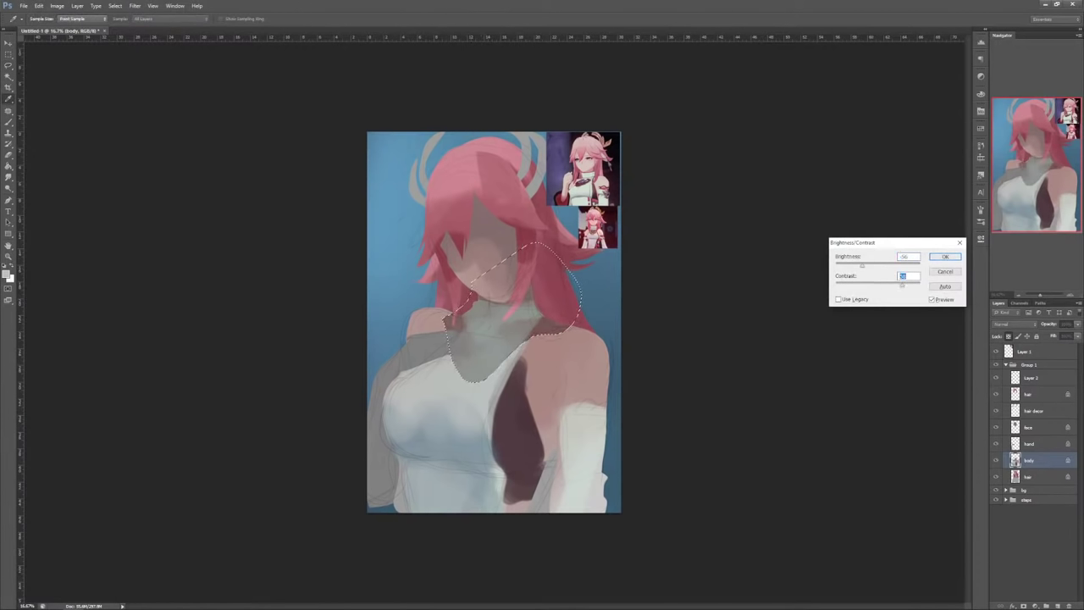
pyautogui.press('Return')
pyautogui.hotkey('ctrl', 'd')
# Step: Outline a shadow shape across the inner arm, side and under the bust, and darken it with Brightness/Contrast
pyautogui.moveTo(525, 403)
pyautogui.mouseDown()
pyautogui.moveTo(490, 436)
pyautogui.moveTo(529, 513)
pyautogui.moveTo(527, 383)
pyautogui.mouseUp()
pyautogui.hotkey('ctrl', 'shift', 'b')
pyautogui.press('Return')
pyautogui.hotkey('ctrl', 'd')
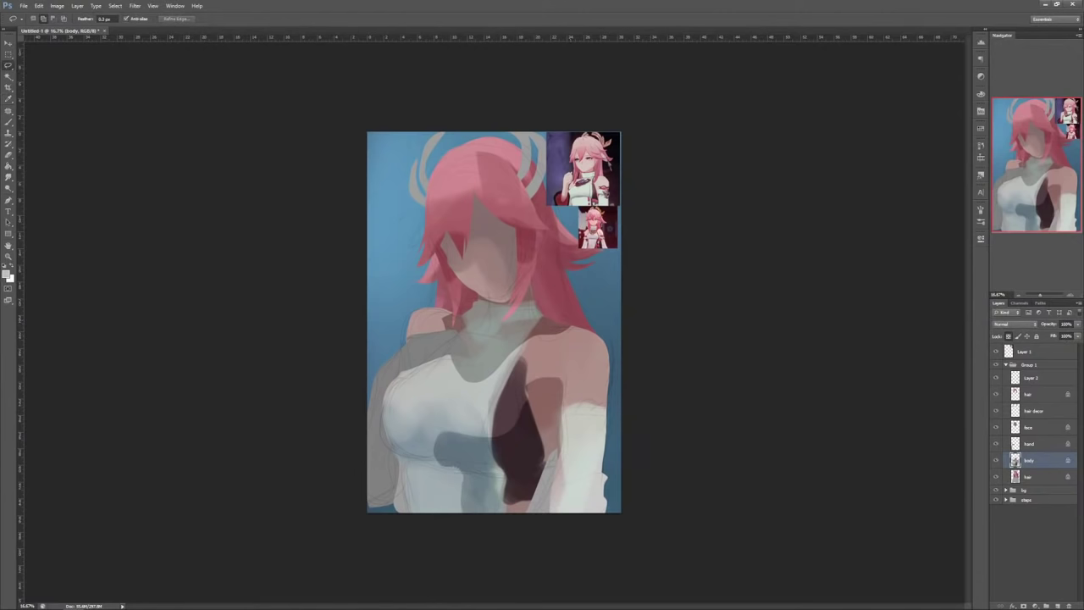
# Step: Select the outer edge of the right-hand shoulder, arm and sleeve and darken it with Brightness/Contrast
pyautogui.moveTo(581, 398)
pyautogui.mouseDown()
pyautogui.moveTo(614, 512)
pyautogui.moveTo(588, 294)
pyautogui.mouseUp()
pyautogui.hotkey('ctrl', 'shift', 'b')
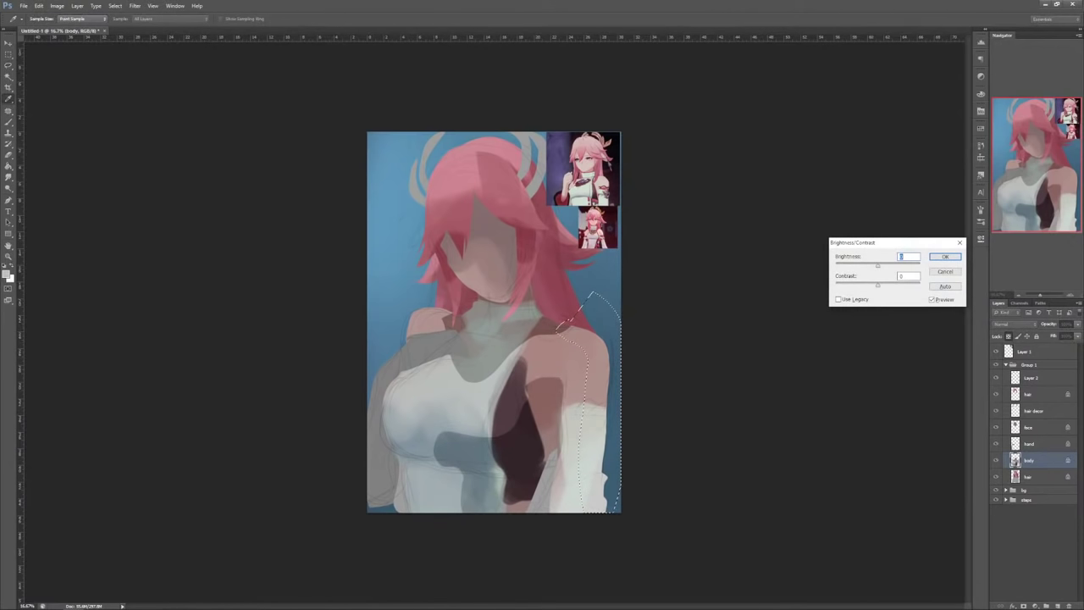
pyautogui.moveTo(877, 286); pyautogui.dragTo(861, 266)
pyautogui.click(945, 257)
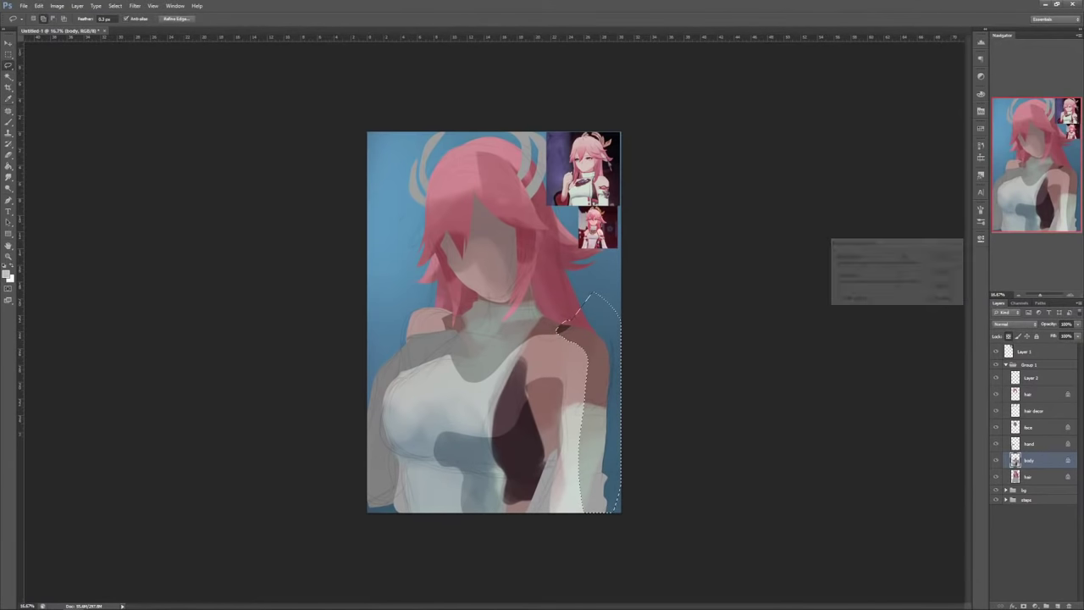
pyautogui.hotkey('ctrl', 'd')
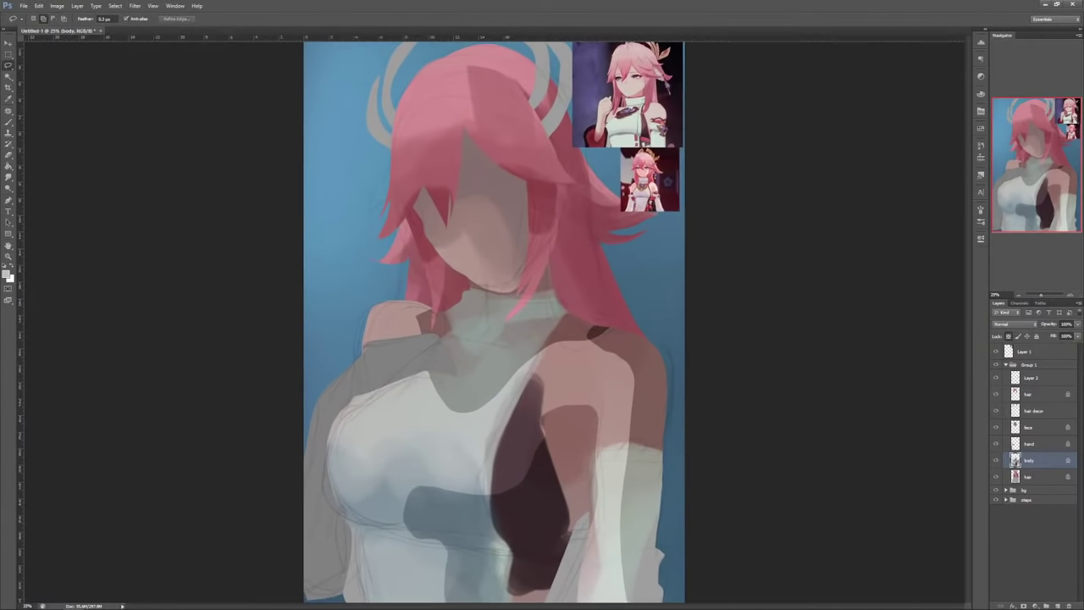
# Step: Select the face area on the face layer and darken it with Brightness/Contrast, raising the contrast to 24
pyautogui.hotkey('ctrl', '+')
pyautogui.moveTo(500, 255); pyautogui.dragTo(518, 321)
pyautogui.click(1028, 428)
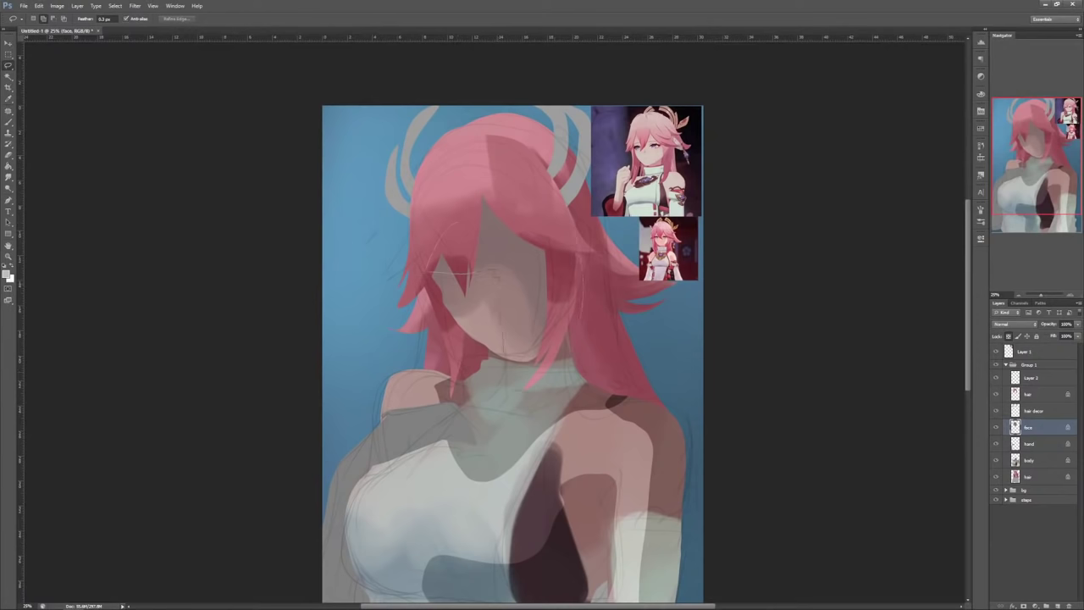
pyautogui.moveTo(457, 223); pyautogui.dragTo(431, 265)
pyautogui.moveTo(415, 211)
pyautogui.mouseDown()
pyautogui.moveTo(422, 280)
pyautogui.moveTo(585, 279)
pyautogui.moveTo(542, 152)
pyautogui.mouseUp()
pyautogui.hotkey('alt', 'i')
pyautogui.press('j')
pyautogui.press('c')
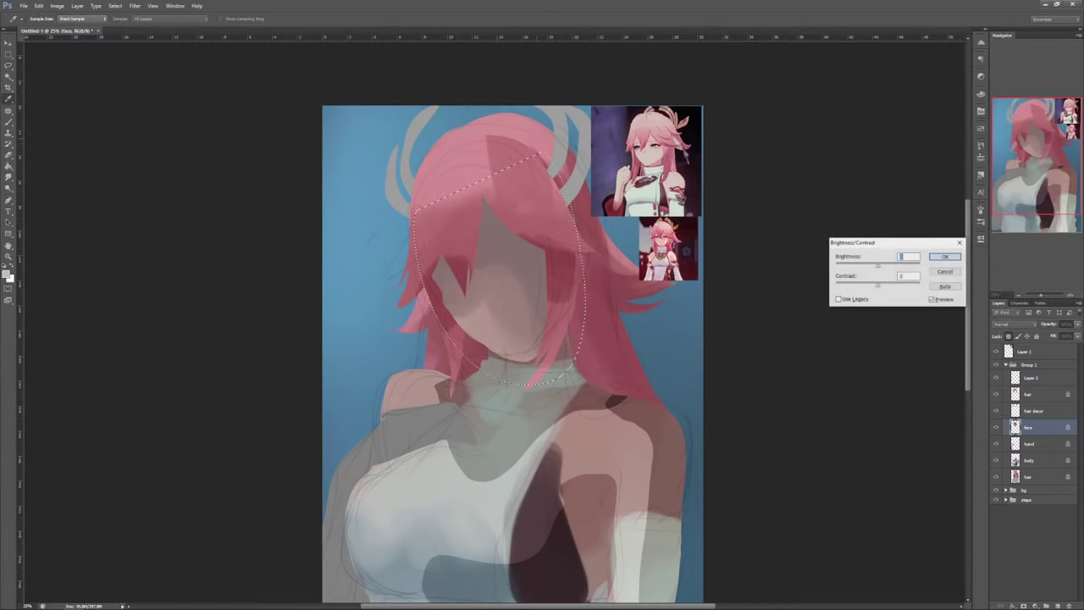
pyautogui.moveTo(878, 266)
pyautogui.mouseDown()
pyautogui.moveTo(864, 266)
pyautogui.moveTo(895, 286)
pyautogui.moveTo(870, 266)
pyautogui.mouseUp()
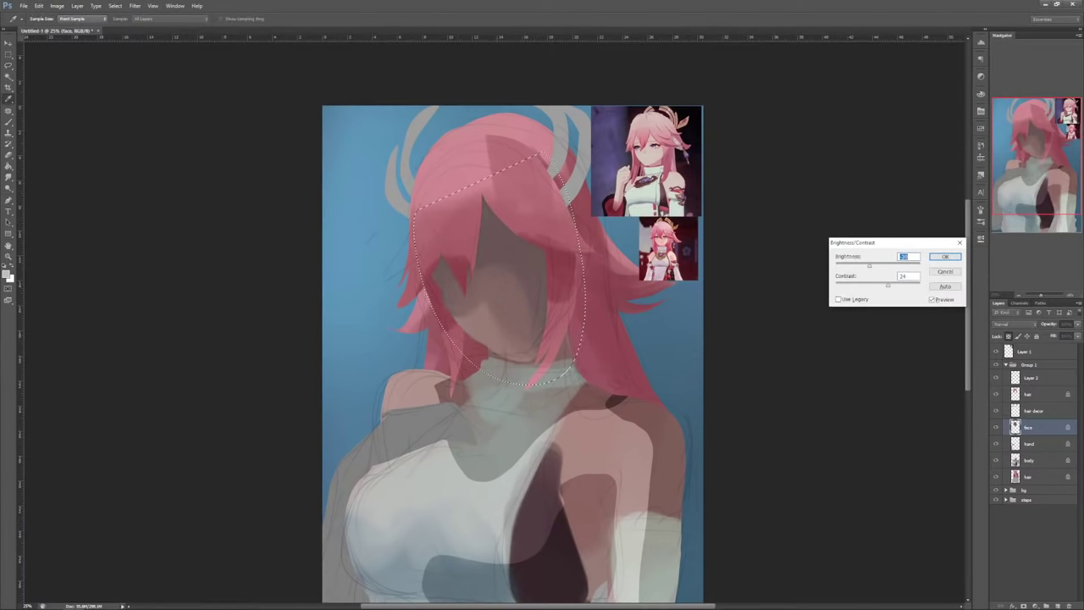
pyautogui.press('Return')
pyautogui.hotkey('ctrl', 'd')
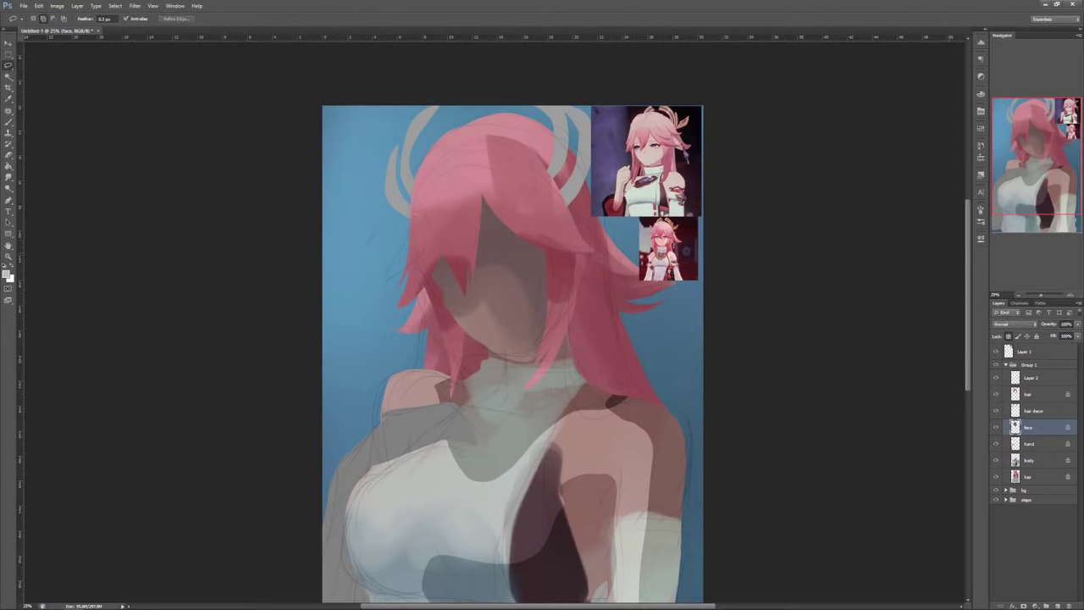
# Step: On the front hair layer, select the bangs and right side and darken them with brightness -36 and increased contrast
pyautogui.click(1028, 395)
pyautogui.click(1008, 337)
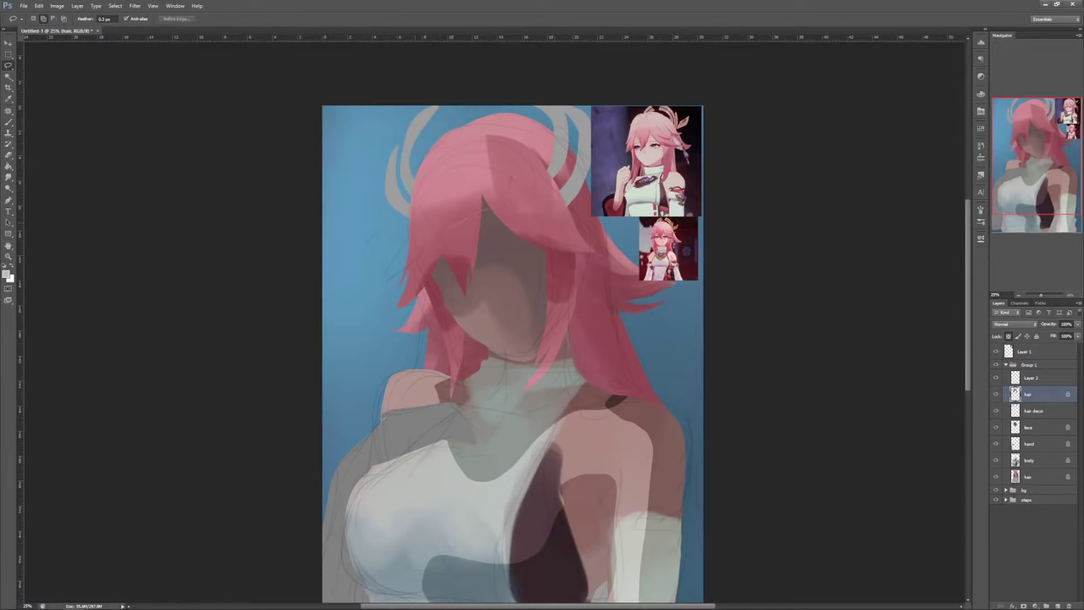
pyautogui.moveTo(542, 346)
pyautogui.mouseDown()
pyautogui.moveTo(592, 122)
pyautogui.moveTo(459, 125)
pyautogui.mouseUp()
pyautogui.hotkey('alt', 'i')
pyautogui.press('j')
pyautogui.press('c')
pyautogui.moveTo(879, 266)
pyautogui.mouseDown()
pyautogui.moveTo(867, 266)
pyautogui.moveTo(897, 286)
pyautogui.mouseUp()
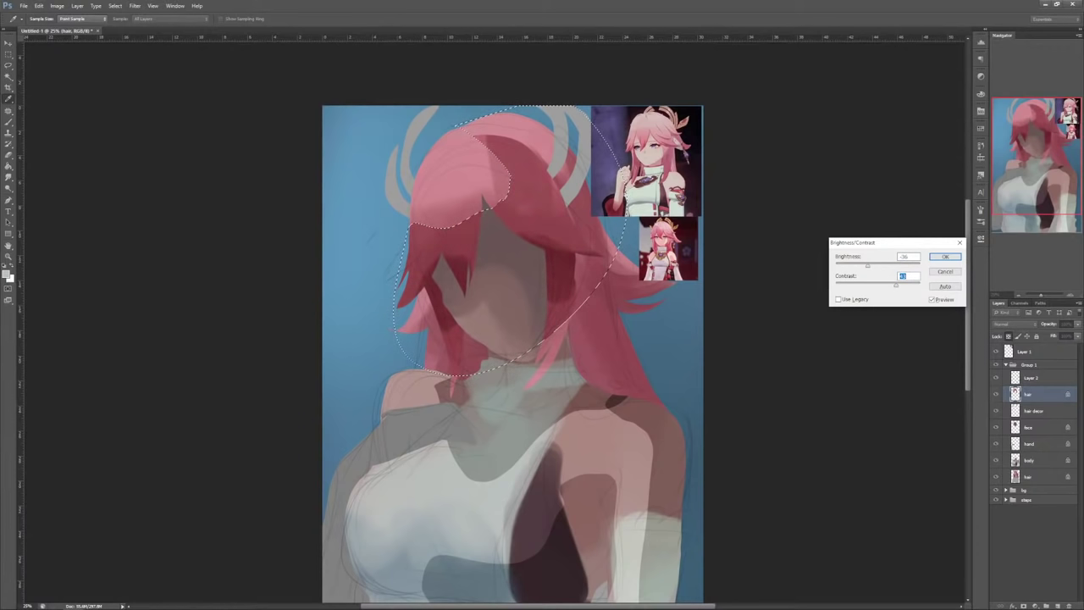
pyautogui.press('Return')
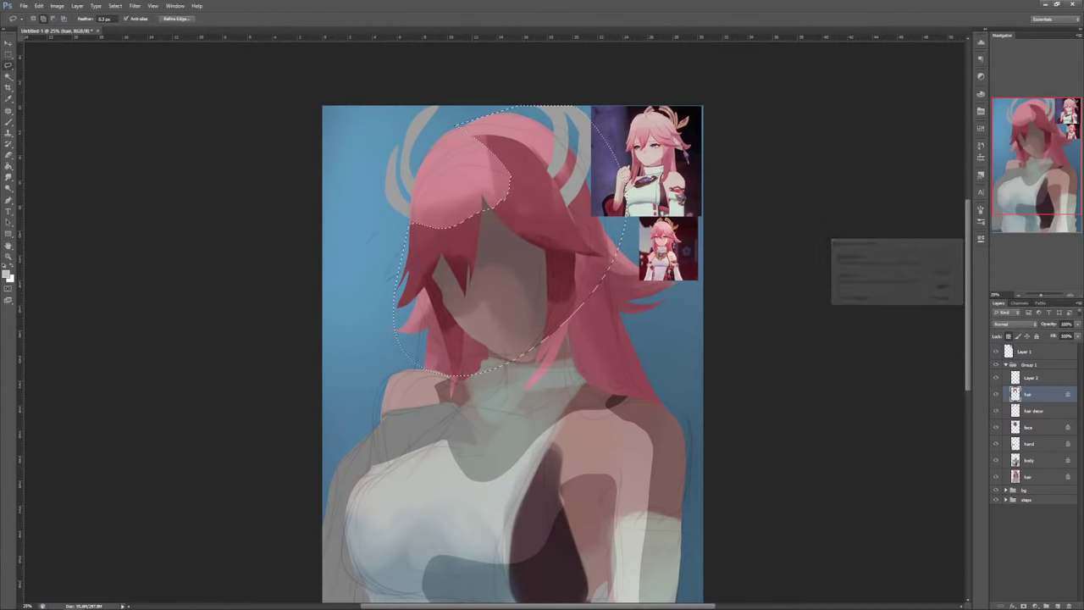
pyautogui.hotkey('ctrl', 'd')
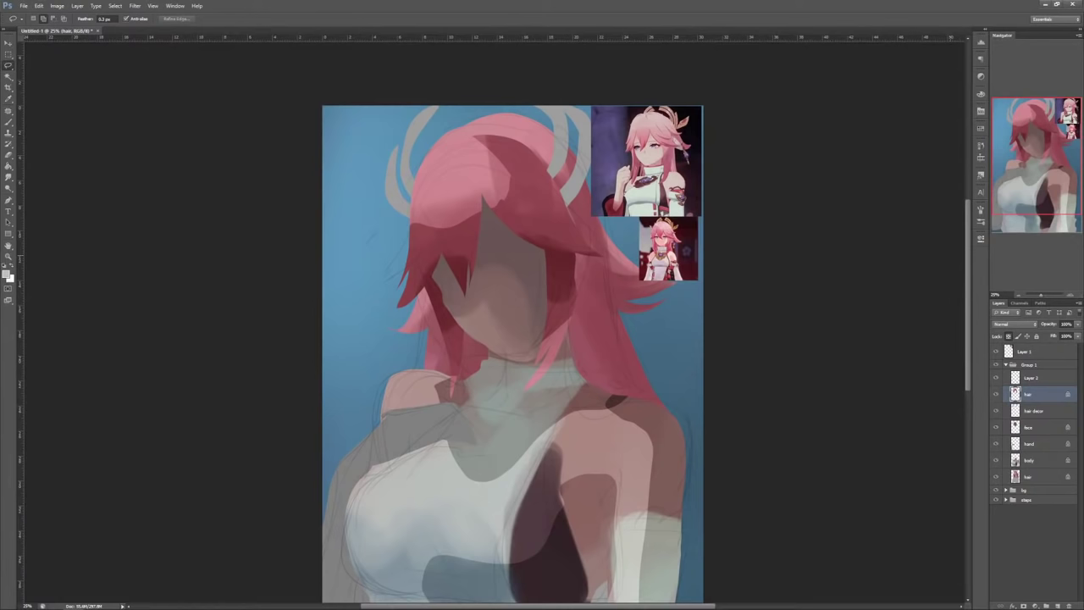
# Step: On the back hair layer, select the crown area behind the right ear and darken it with Brightness/Contrast
pyautogui.click(1029, 477)
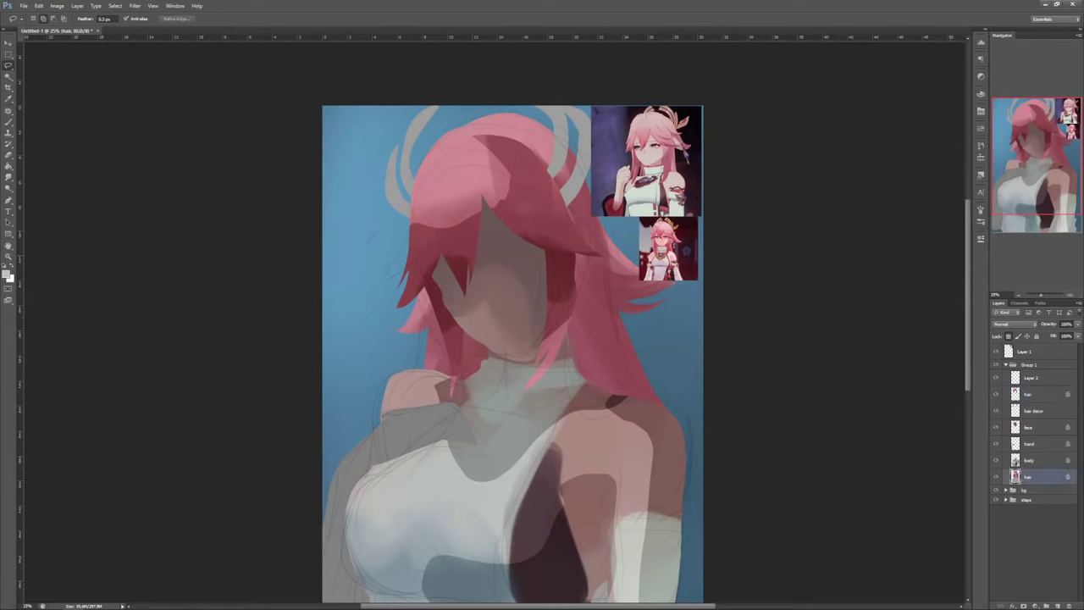
pyautogui.moveTo(579, 201); pyautogui.dragTo(512, 107)
pyautogui.hotkey('alt', 'i')
pyautogui.press('j')
pyautogui.press('c')
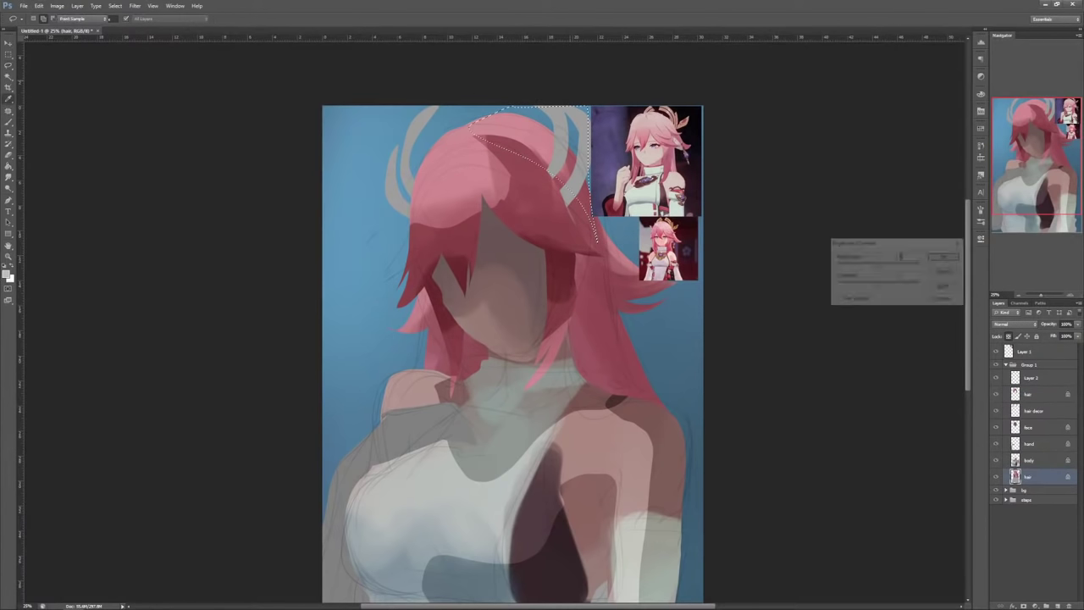
pyautogui.moveTo(878, 267); pyautogui.dragTo(860, 267)
pyautogui.press('Return')
pyautogui.press('Return')
pyautogui.hotkey('ctrl', 'd')
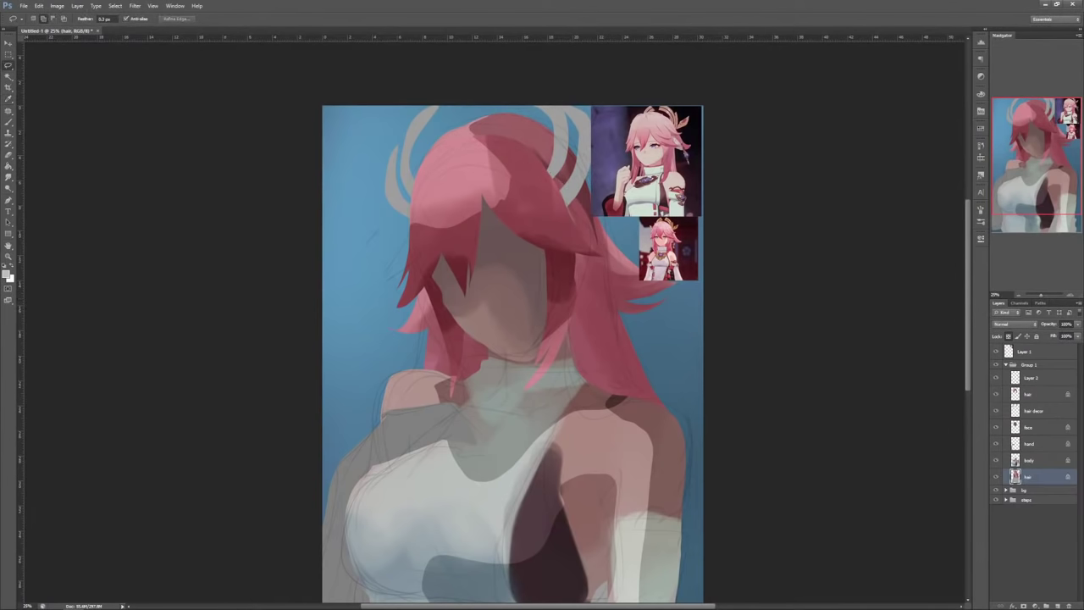
# Step: Paint the bent arm on the hand layer with sampled skin tone and shade it with a darker skin tone
pyautogui.click(1029, 444)
pyautogui.press('b')
pyautogui.moveTo(475, 423); pyautogui.dragTo(632, 308)
pyautogui.keyDown('alt'); pyautogui.click(575, 278); pyautogui.keyUp('alt')
pyautogui.moveTo(551, 311)
pyautogui.mouseDown()
pyautogui.moveTo(603, 310)
pyautogui.moveTo(505, 379)
pyautogui.moveTo(498, 500)
pyautogui.mouseUp()
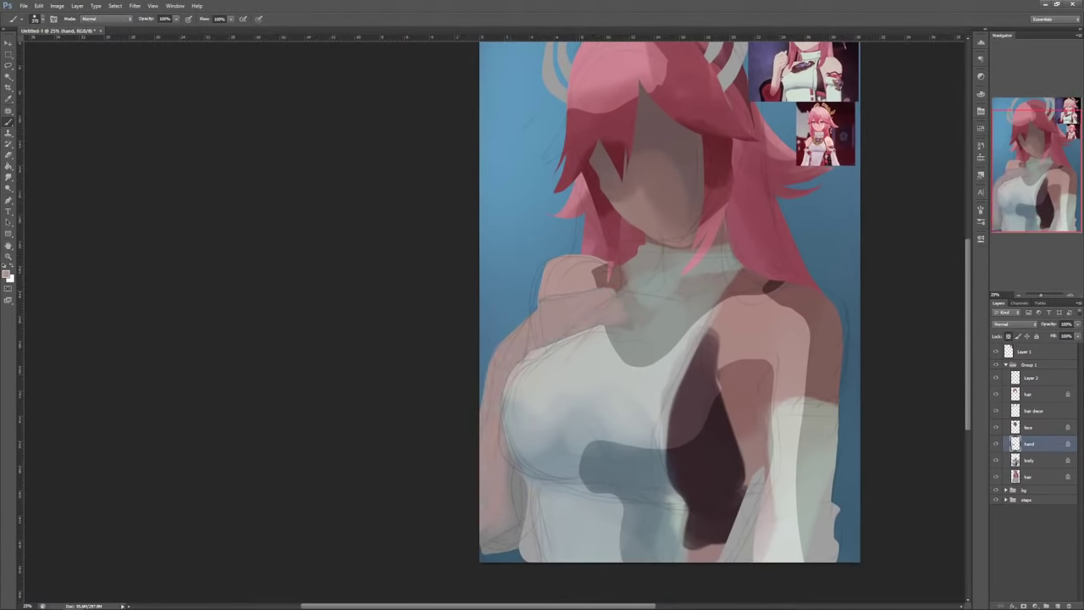
pyautogui.moveTo(508, 453); pyautogui.dragTo(515, 522)
pyautogui.moveTo(607, 308)
pyautogui.mouseDown()
pyautogui.moveTo(625, 322)
pyautogui.moveTo(564, 334)
pyautogui.moveTo(510, 377)
pyautogui.moveTo(485, 546)
pyautogui.mouseUp()
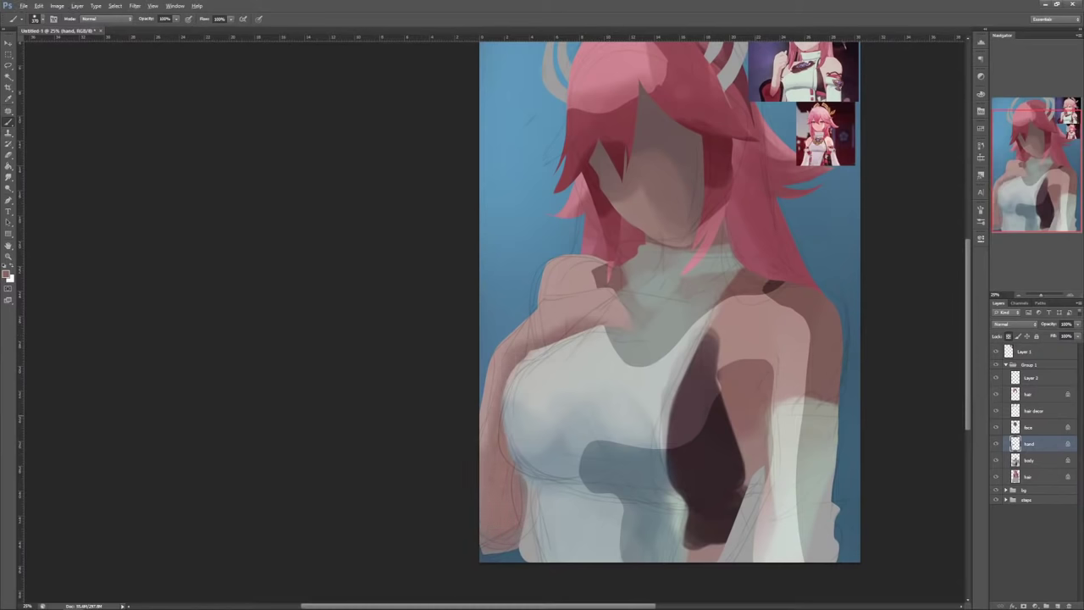
# Step: Paint the lowest part of the bent arm blue-gray using color sampled from the shaded top
pyautogui.keyDown('alt'); pyautogui.click(542, 508); pyautogui.keyUp('alt')
pyautogui.keyDown('alt'); pyautogui.click(603, 471); pyautogui.keyUp('alt')
pyautogui.moveTo(483, 495); pyautogui.dragTo(507, 535)
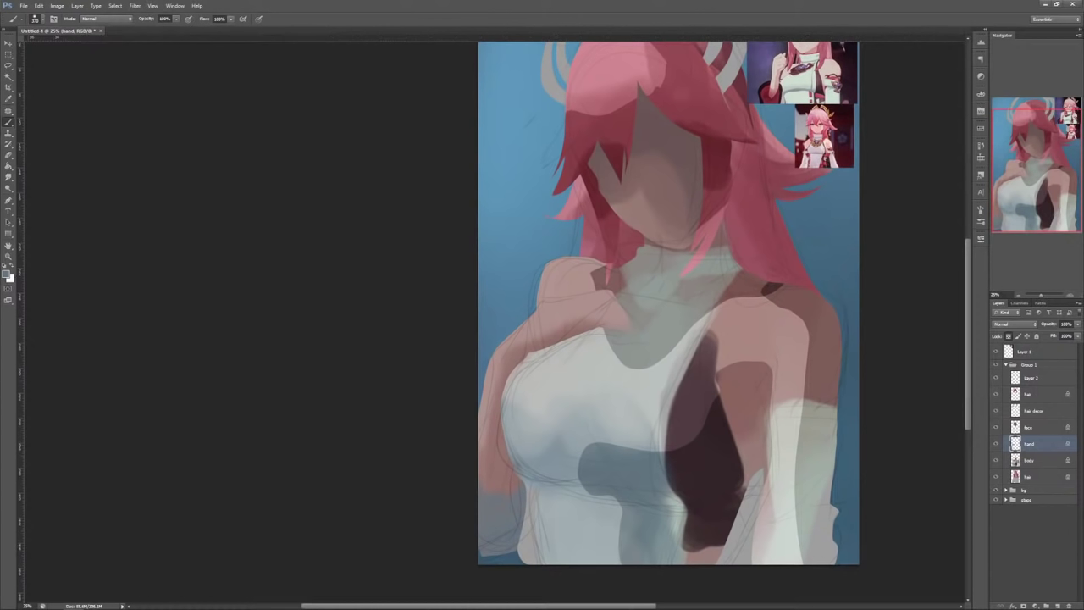
pyautogui.moveTo(593, 381); pyautogui.dragTo(532, 478)
# Step: Check the painting with the reference images hidden, then select and collapse Group 1 containing the figure
pyautogui.click(996, 352)
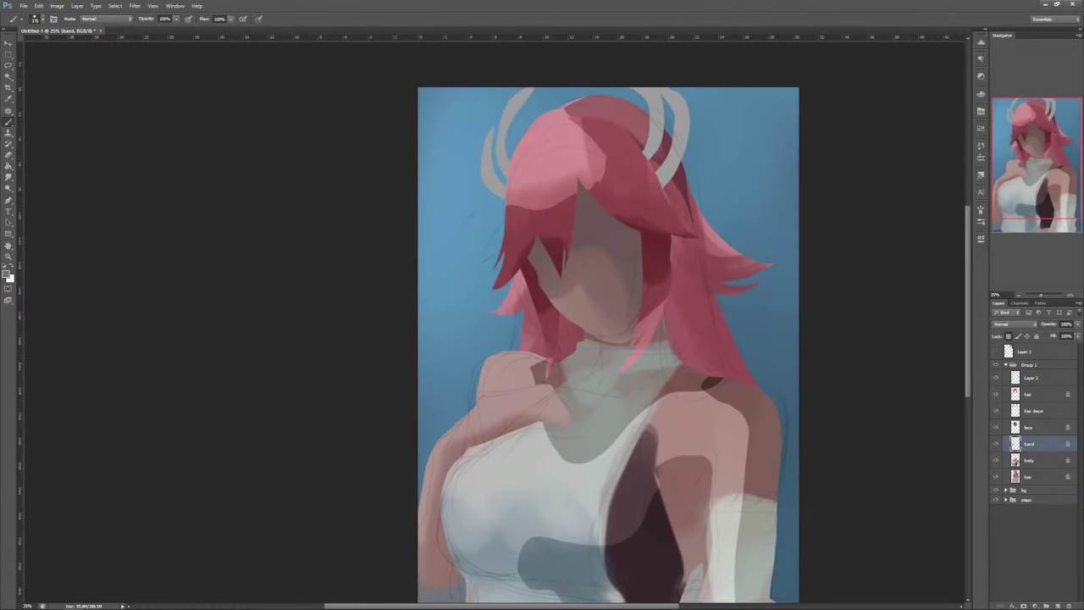
pyautogui.click(996, 352)
pyautogui.click(1026, 352)
pyautogui.click(1029, 364)
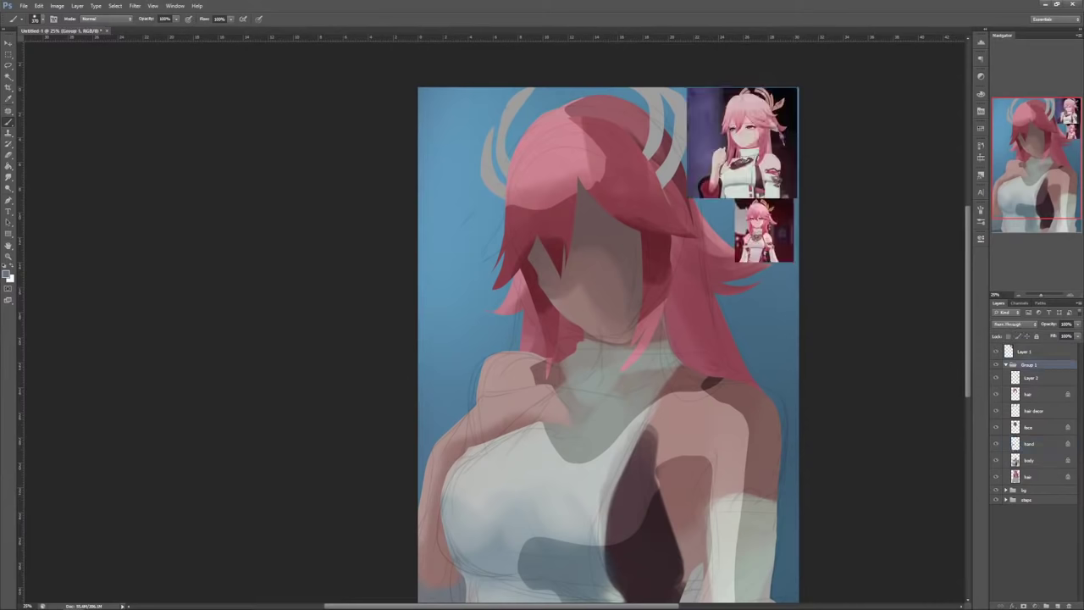
pyautogui.click(1007, 364)
pyautogui.hotkey('ctrl', '-')
pyautogui.hotkey('ctrl', 't')
pyautogui.moveTo(619, 121); pyautogui.dragTo(605, 153)
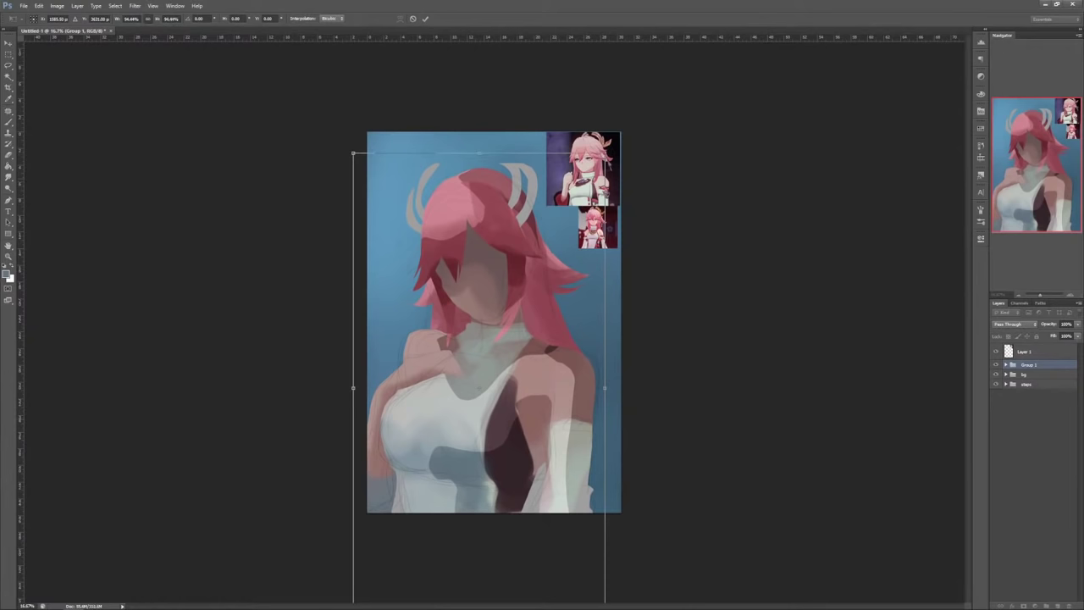
pyautogui.moveTo(599, 404); pyautogui.dragTo(651, 403)
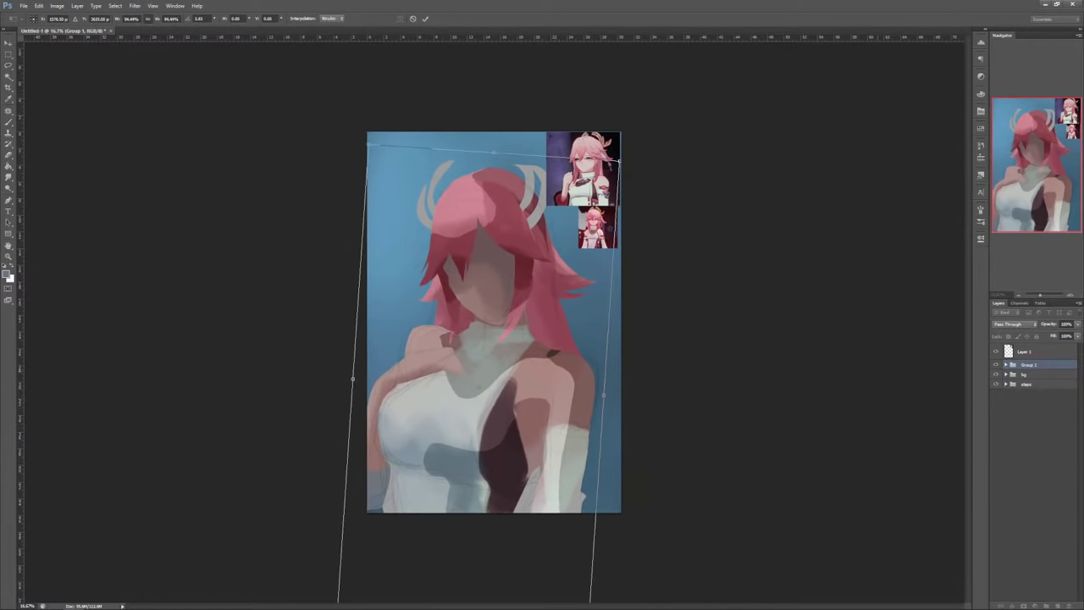
pyautogui.press('Return')
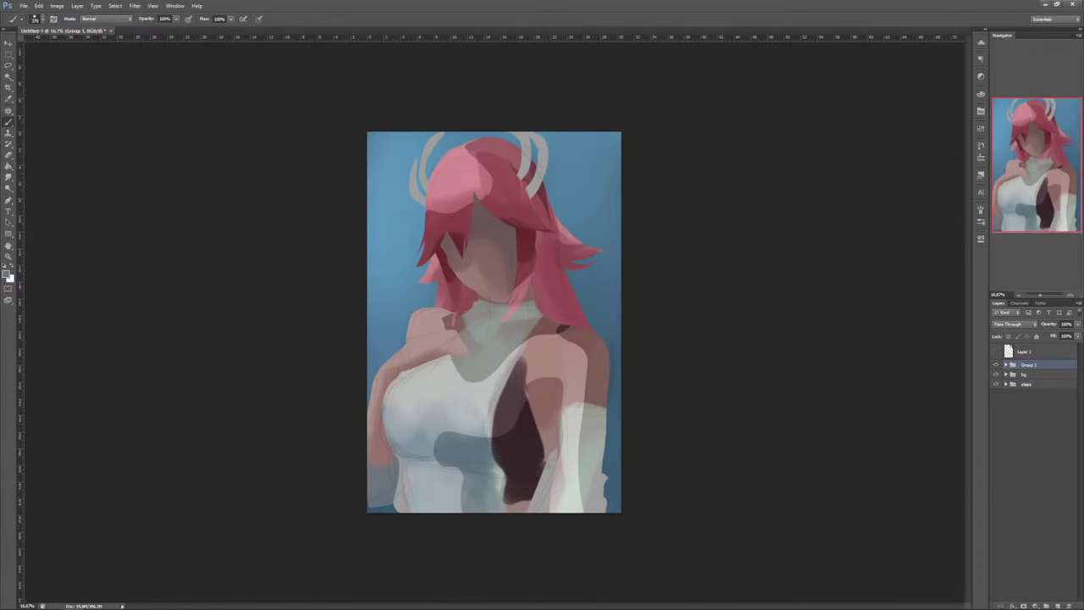
# Step: Scale the figure group down slightly, rotate it clockwise about 6 degrees and reposition it on the canvas
pyautogui.hotkey('ctrl', 't')
pyautogui.moveTo(760, 371); pyautogui.dragTo(766, 415)
pyautogui.moveTo(655, 144)
pyautogui.mouseDown()
pyautogui.moveTo(622, 177)
pyautogui.moveTo(674, 153)
pyautogui.mouseUp()
pyautogui.moveTo(604, 257); pyautogui.dragTo(590, 274)
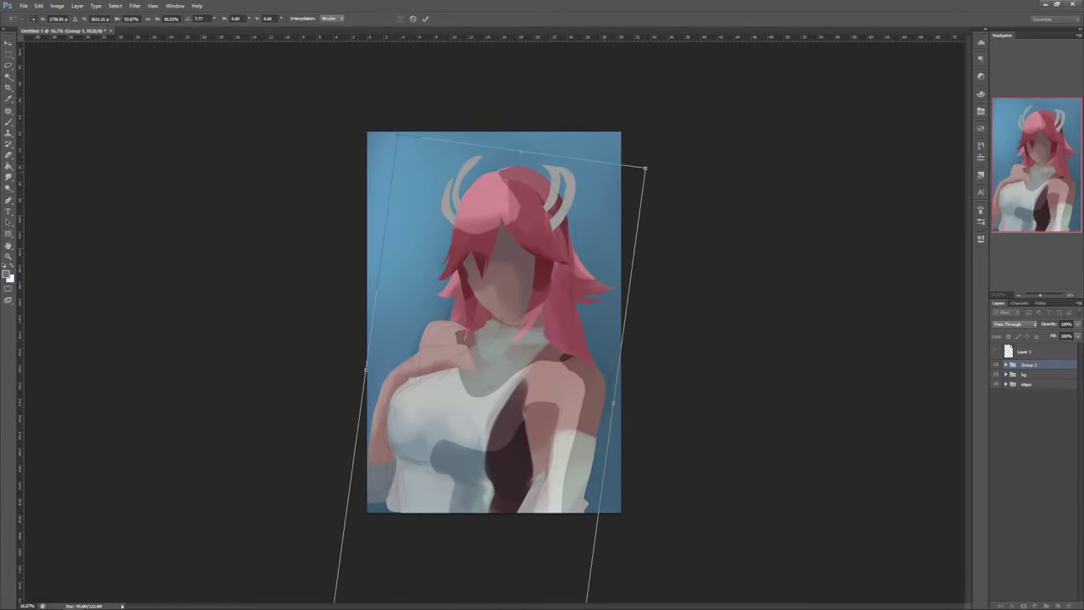
pyautogui.moveTo(646, 168); pyautogui.dragTo(656, 155)
pyautogui.moveTo(704, 183)
pyautogui.mouseDown()
pyautogui.moveTo(697, 155)
pyautogui.moveTo(702, 176)
pyautogui.mouseUp()
pyautogui.moveTo(605, 254); pyautogui.dragTo(603, 254)
pyautogui.press('Return')
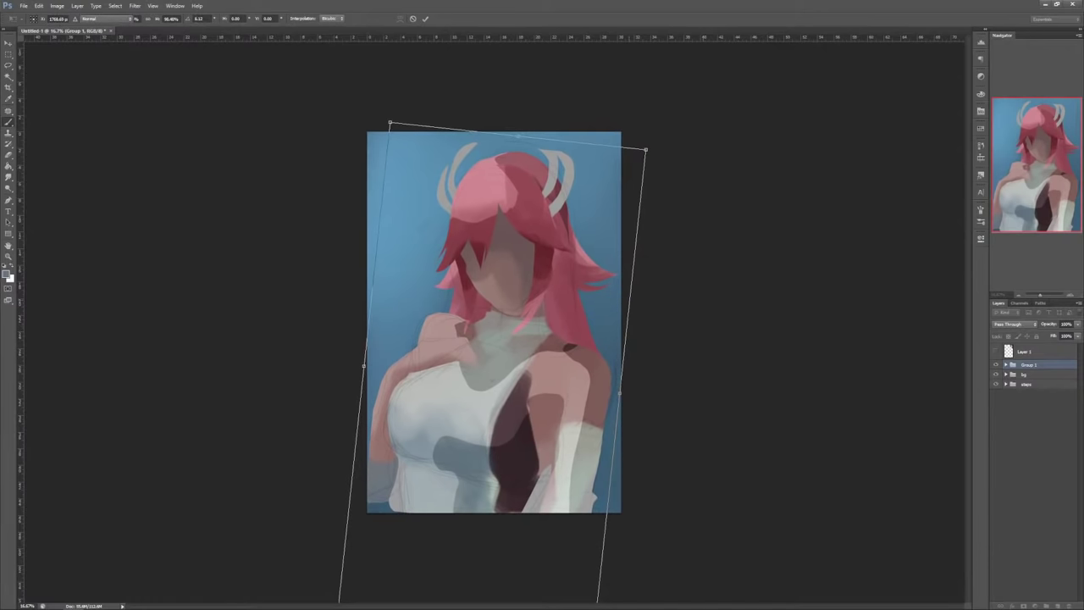
pyautogui.press('Return')
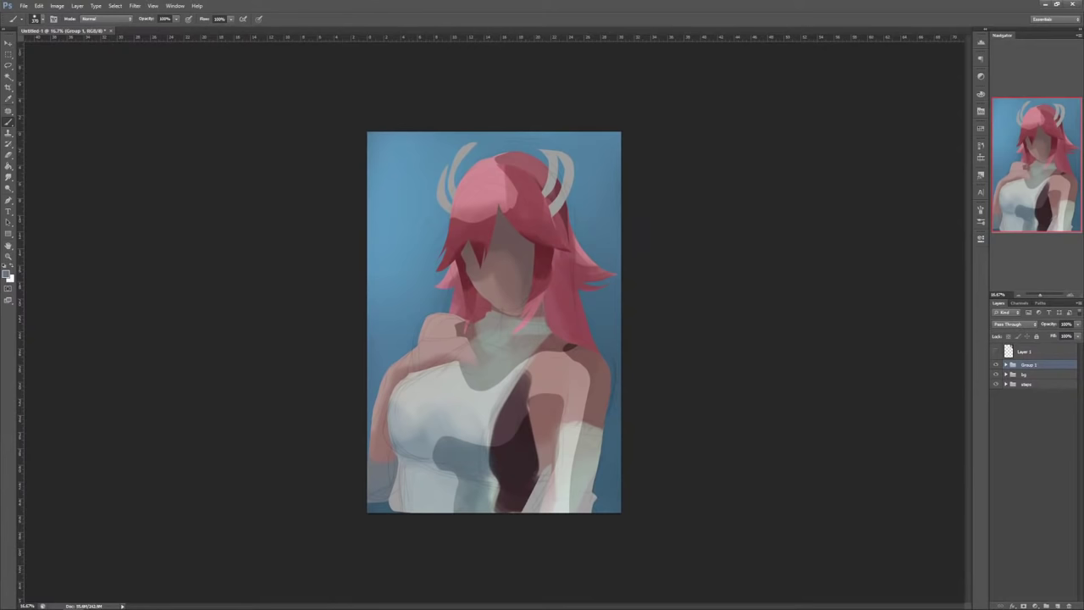
# Step: Lower the opacity of the sketch on Layer 2 inside Group 1, and show and select the reference image layer
pyautogui.hotkey('ctrl', '+')
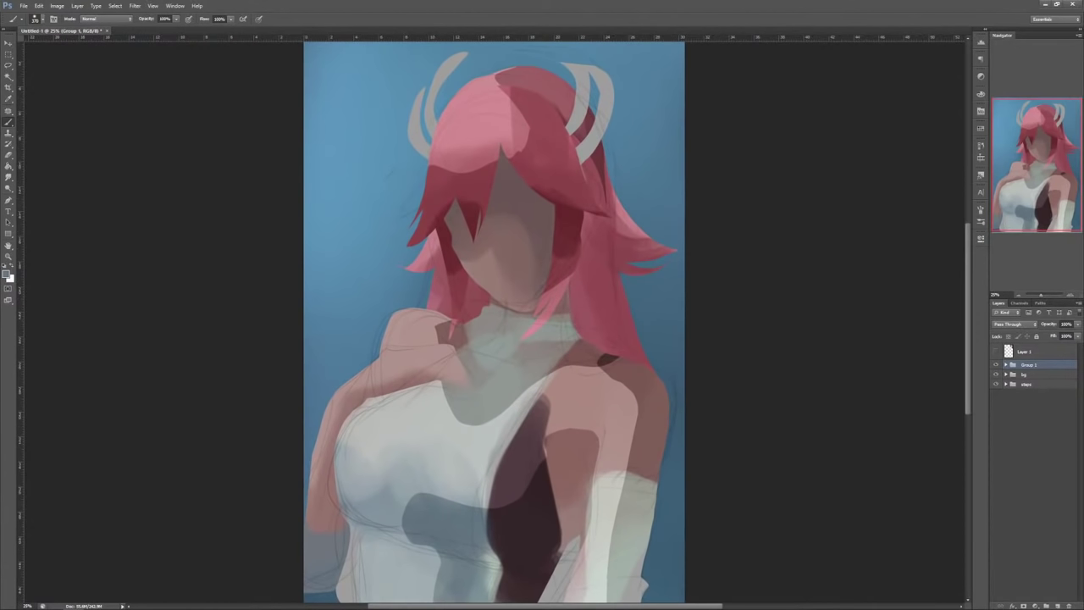
pyautogui.click(1006, 365)
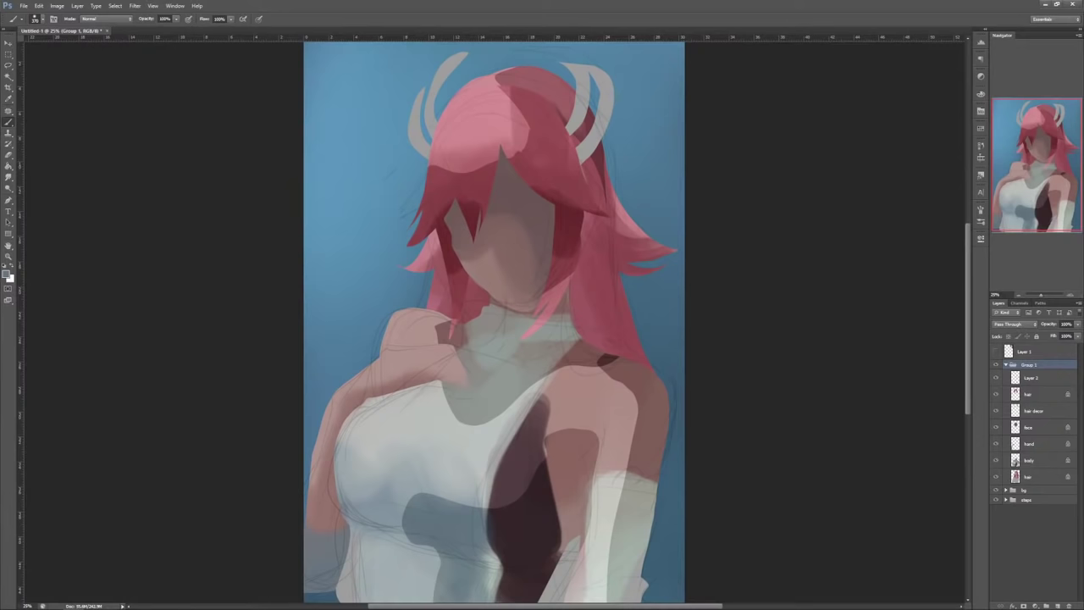
pyautogui.click(1032, 377)
pyautogui.click(1078, 325)
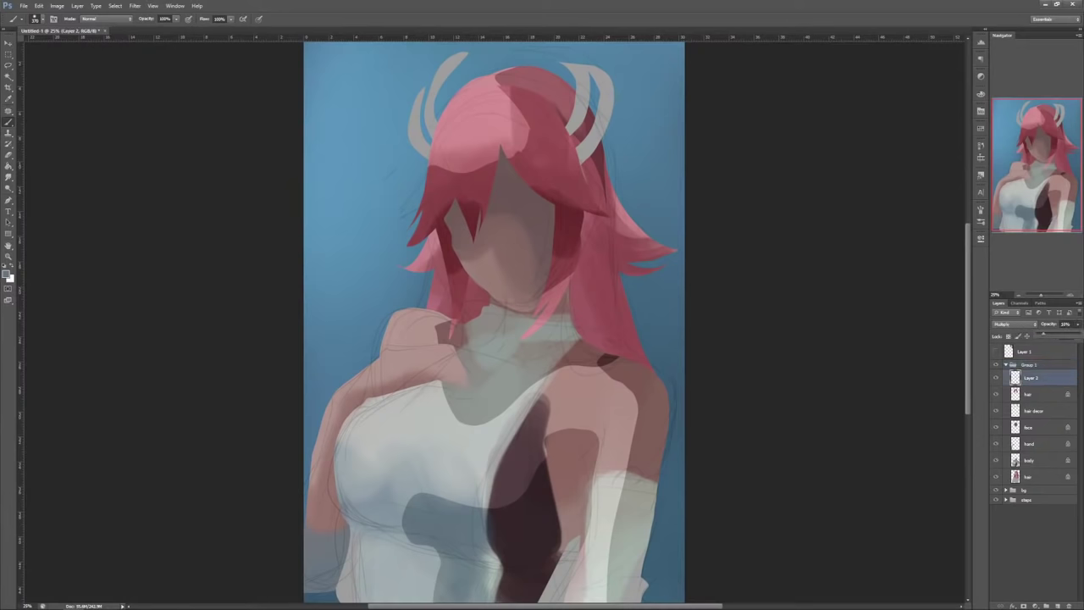
pyautogui.moveTo(1043, 333); pyautogui.dragTo(1040, 334)
pyautogui.click(996, 378)
pyautogui.click(997, 378)
pyautogui.click(1077, 325)
pyautogui.click(996, 351)
pyautogui.click(1027, 351)
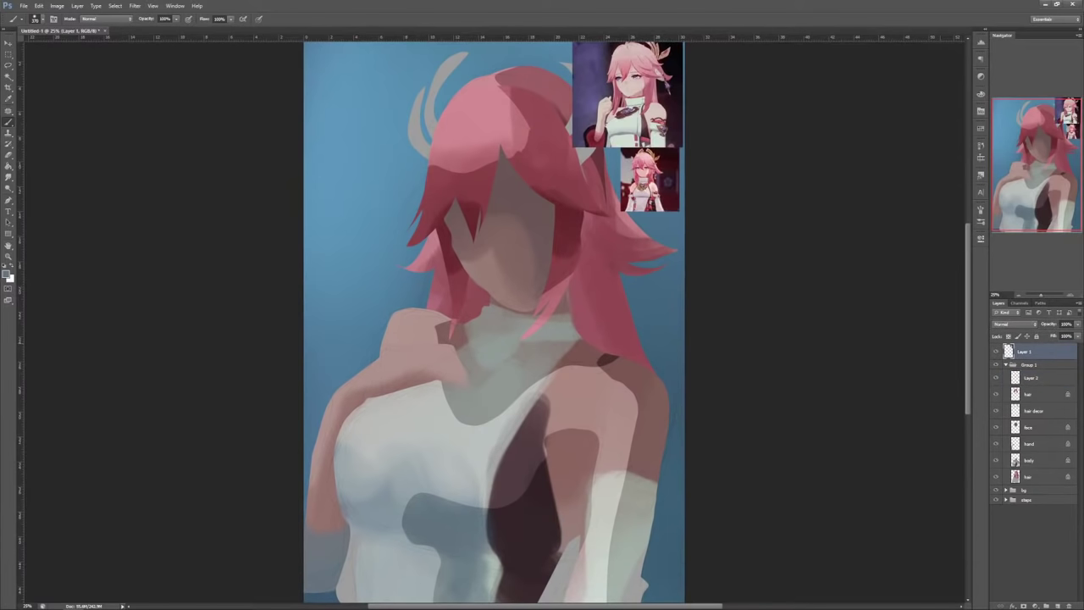
# Step: Scale down the reference images, tilt them slightly counterclockwise and move them onto the blue background left of the figure
pyautogui.hotkey('ctrl', 't')
pyautogui.moveTo(720, 212); pyautogui.dragTo(735, 192)
pyautogui.moveTo(630, 166); pyautogui.dragTo(333, 296)
pyautogui.moveTo(408, 163)
pyautogui.mouseDown()
pyautogui.moveTo(421, 176)
pyautogui.moveTo(369, 202)
pyautogui.mouseUp()
pyautogui.click(148, 19)
pyautogui.moveTo(360, 238); pyautogui.dragTo(370, 219)
pyautogui.press('Return')
pyautogui.hotkey('ctrl', '+')
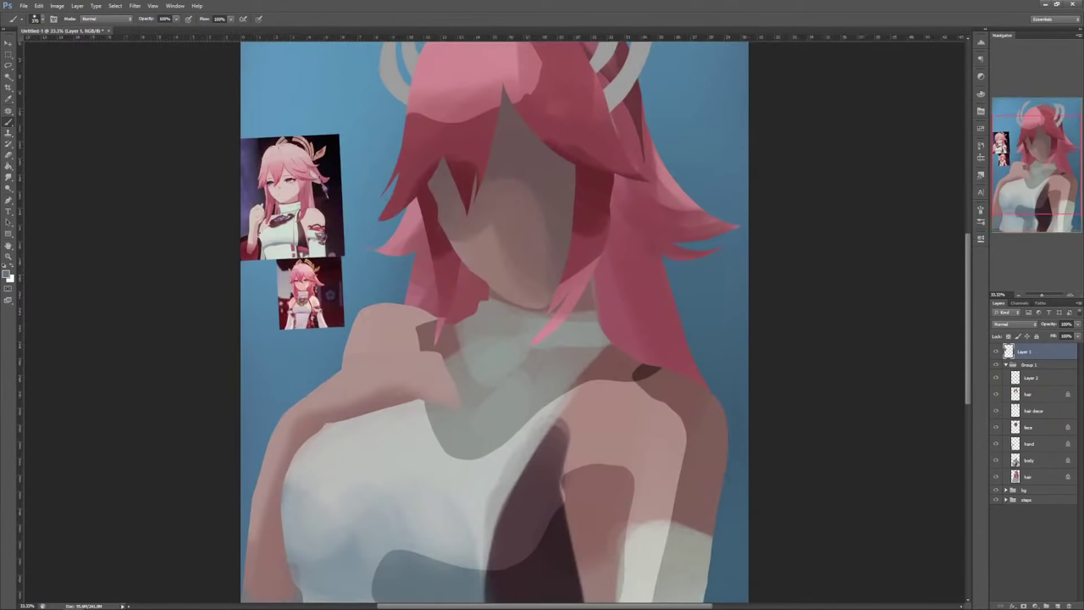
# Step: Select the body layer and set up a large, fully soft brush with 0% hardness
pyautogui.click(1028, 460)
pyautogui.moveTo(664, 331); pyautogui.dragTo(685, 322)
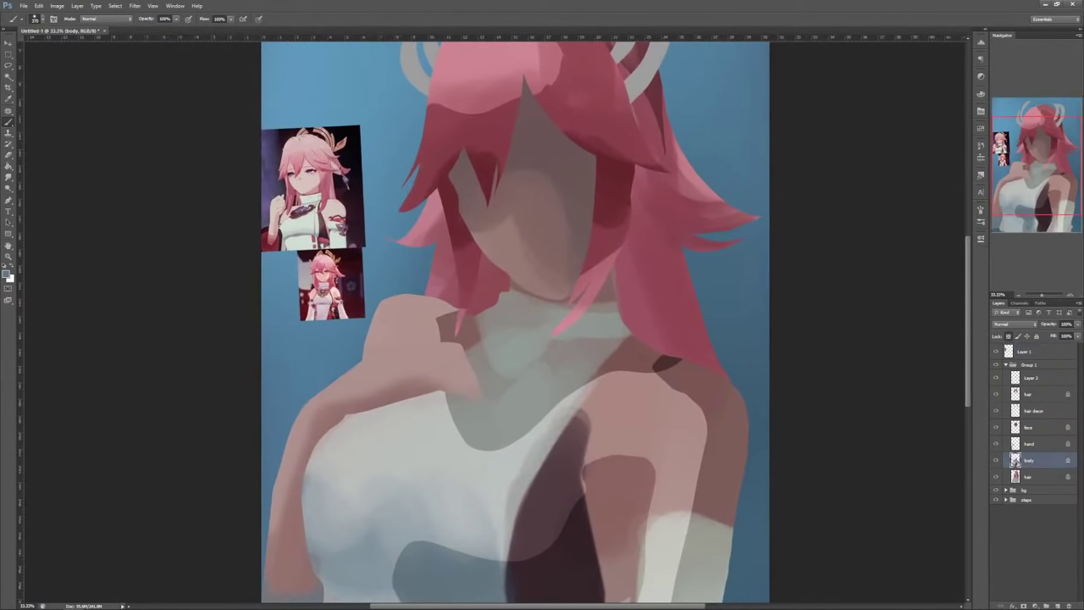
pyautogui.rightClick(685, 322)
pyautogui.click(707, 342)
pyautogui.click(751, 362)
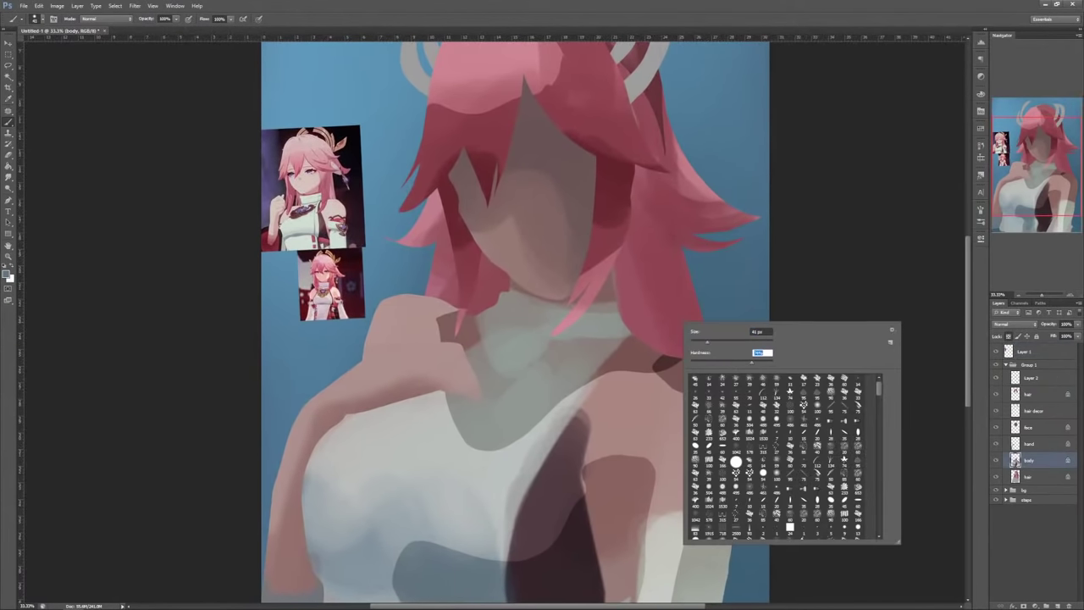
pyautogui.press('Return')
pyautogui.rightClick(578, 278)
pyautogui.click(612, 298)
pyautogui.press('Return')
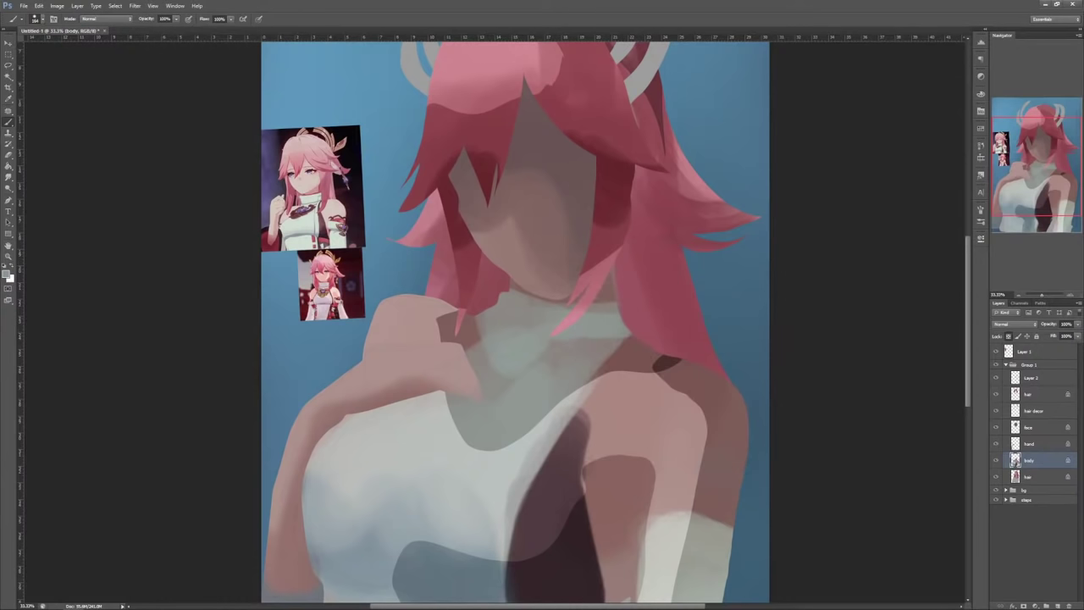
pyautogui.click(6, 274)
pyautogui.click(1029, 235)
pyautogui.rightClick(598, 275)
pyautogui.moveTo(659, 294); pyautogui.dragTo(671, 294)
pyautogui.moveTo(666, 315); pyautogui.dragTo(644, 315)
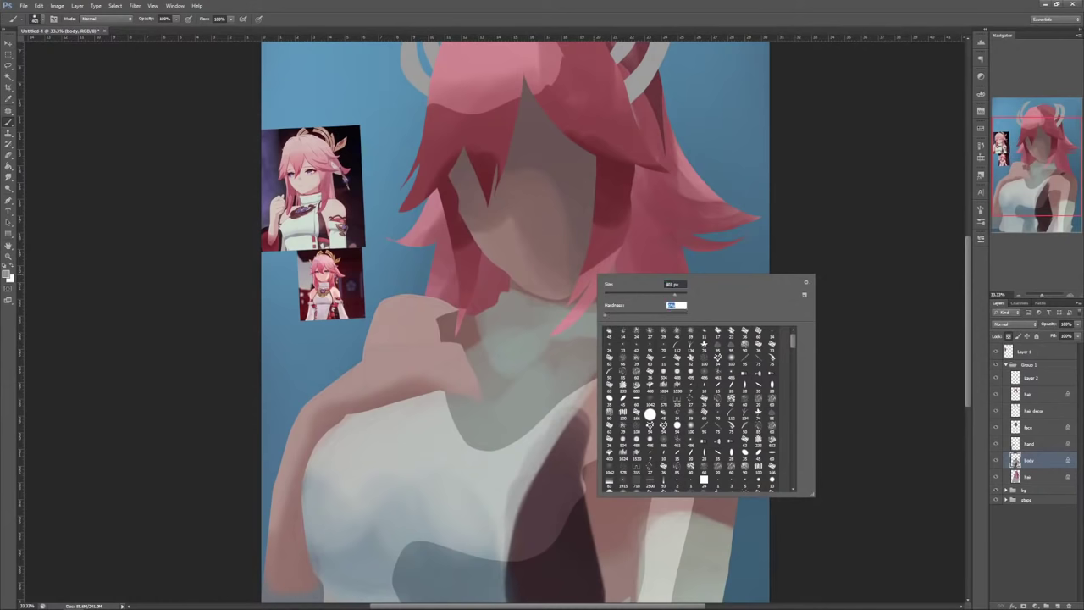
pyautogui.press('Return')
# Step: Glaze the high collar with sampled blue-gray and blend soft shadow strokes down onto the upper chest of the dress
pyautogui.keyDown('alt'); pyautogui.click(436, 576); pyautogui.keyUp('alt')
pyautogui.moveTo(506, 338)
pyautogui.mouseDown()
pyautogui.moveTo(521, 394)
pyautogui.moveTo(597, 330)
pyautogui.mouseUp()
pyautogui.keyDown('alt'); pyautogui.click(542, 339); pyautogui.keyUp('alt')
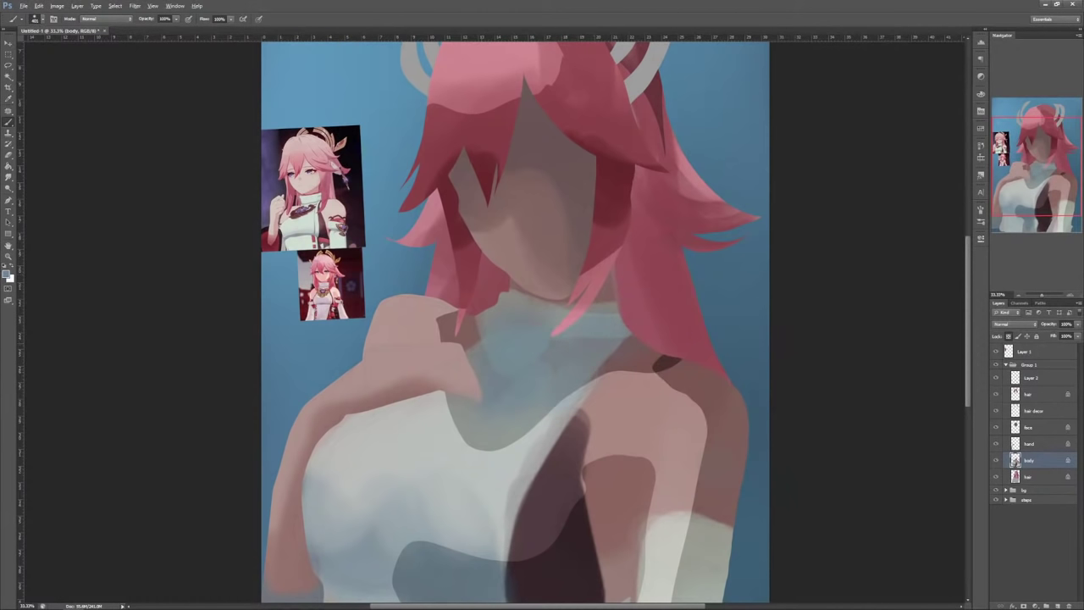
pyautogui.moveTo(542, 365); pyautogui.dragTo(495, 333)
pyautogui.rightClick(613, 308)
pyautogui.moveTo(561, 411)
pyautogui.mouseDown()
pyautogui.moveTo(476, 446)
pyautogui.moveTo(466, 432)
pyautogui.mouseUp()
pyautogui.keyDown('alt'); pyautogui.click(491, 428); pyautogui.keyUp('alt')
pyautogui.hotkey('ctrl', 'z')
pyautogui.moveTo(571, 362)
pyautogui.mouseDown()
pyautogui.moveTo(490, 438)
pyautogui.moveTo(429, 444)
pyautogui.mouseUp()
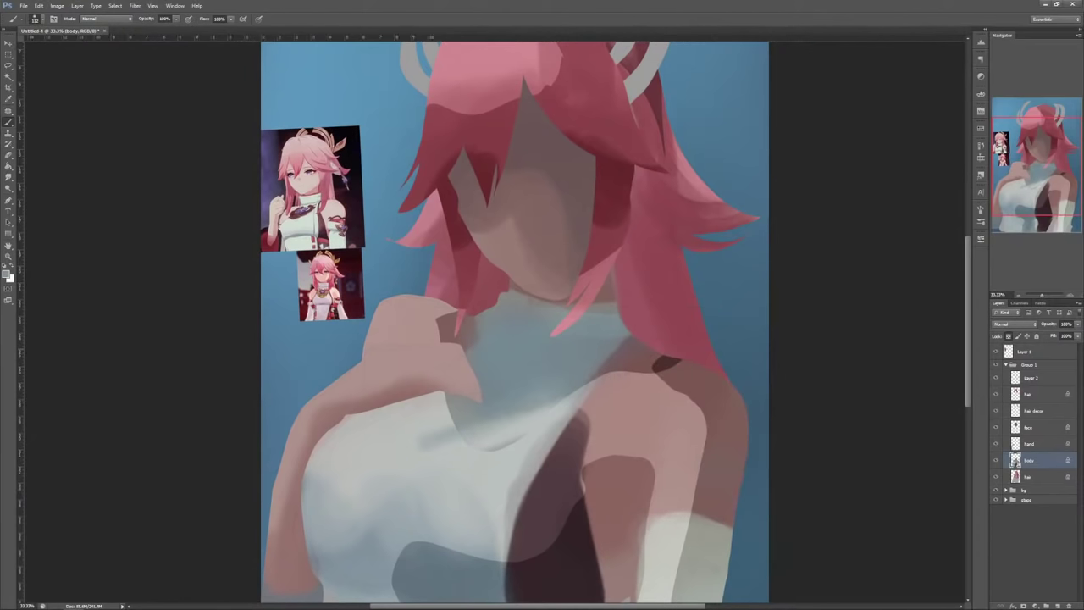
pyautogui.moveTo(520, 356); pyautogui.dragTo(581, 269)
# Step: Enlarge the soft brush and tint the white dress and collar pale lavender using the Color brush mode
pyautogui.rightClick(580, 269)
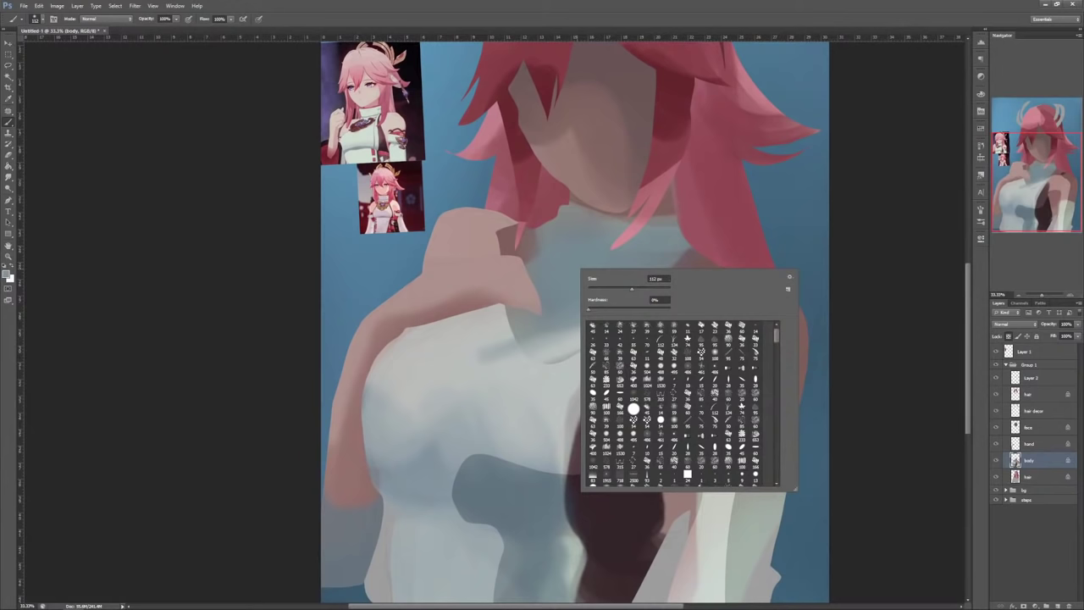
pyautogui.press('Escape')
pyautogui.hotkey('ctrl', '-')
pyautogui.rightClick(526, 329)
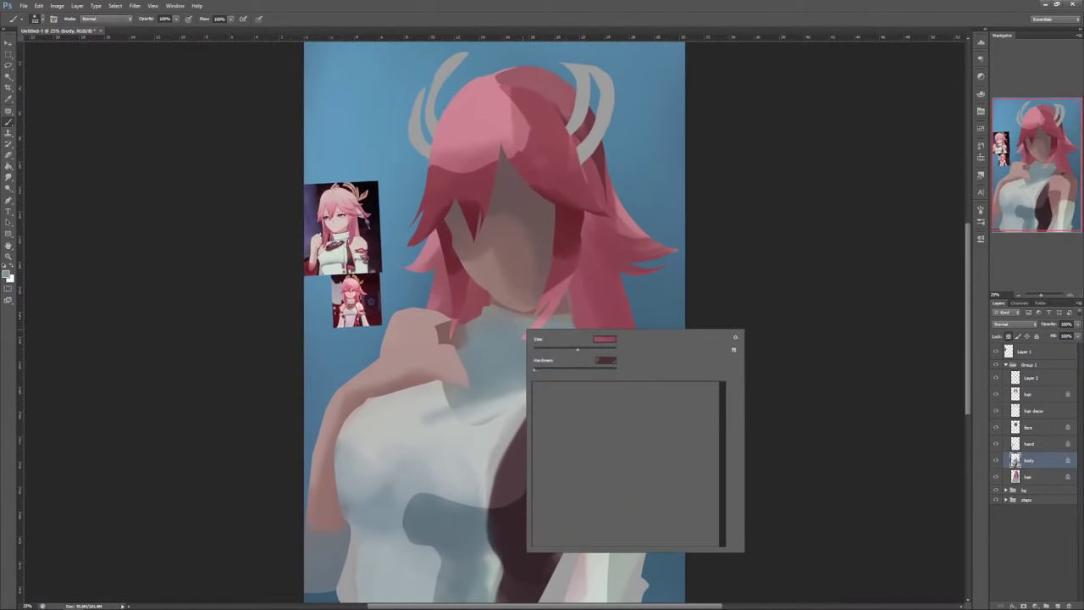
pyautogui.click(106, 18)
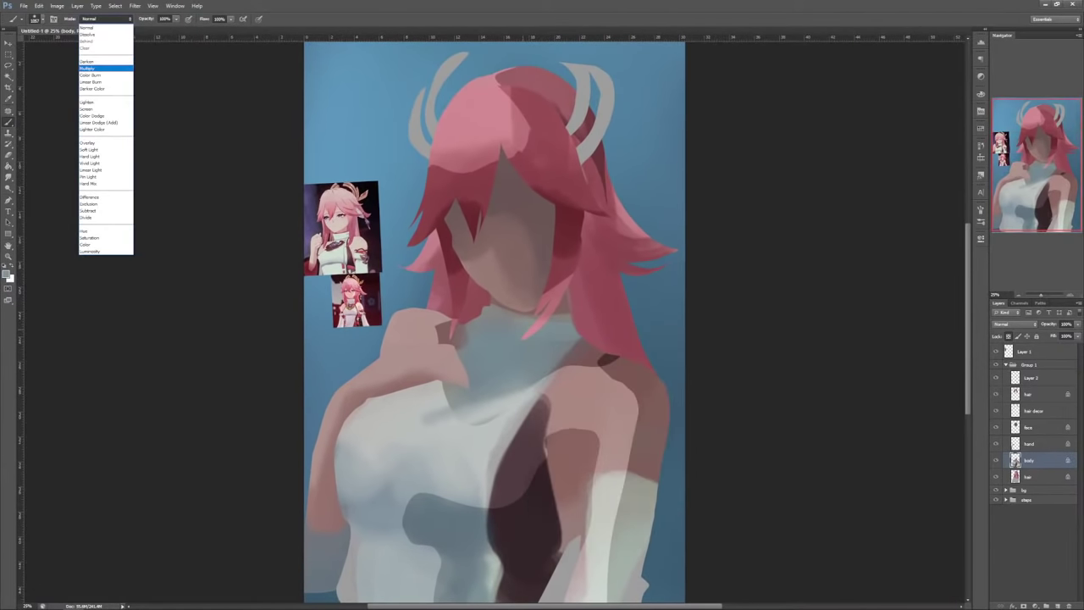
pyautogui.click(106, 65)
pyautogui.keyDown('alt'); pyautogui.click(370, 424); pyautogui.keyUp('alt')
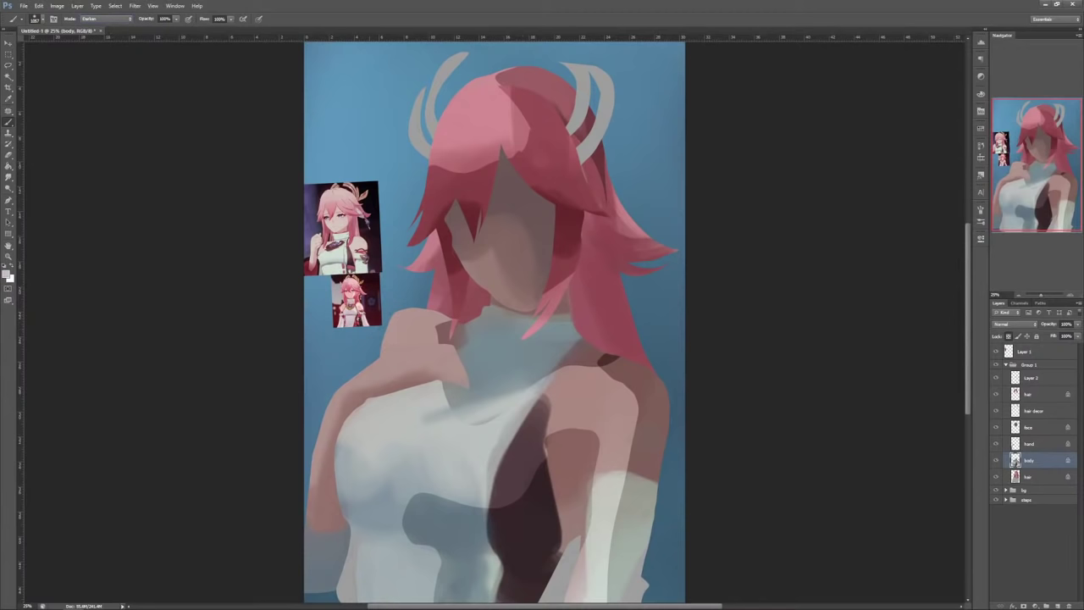
pyautogui.click(106, 18)
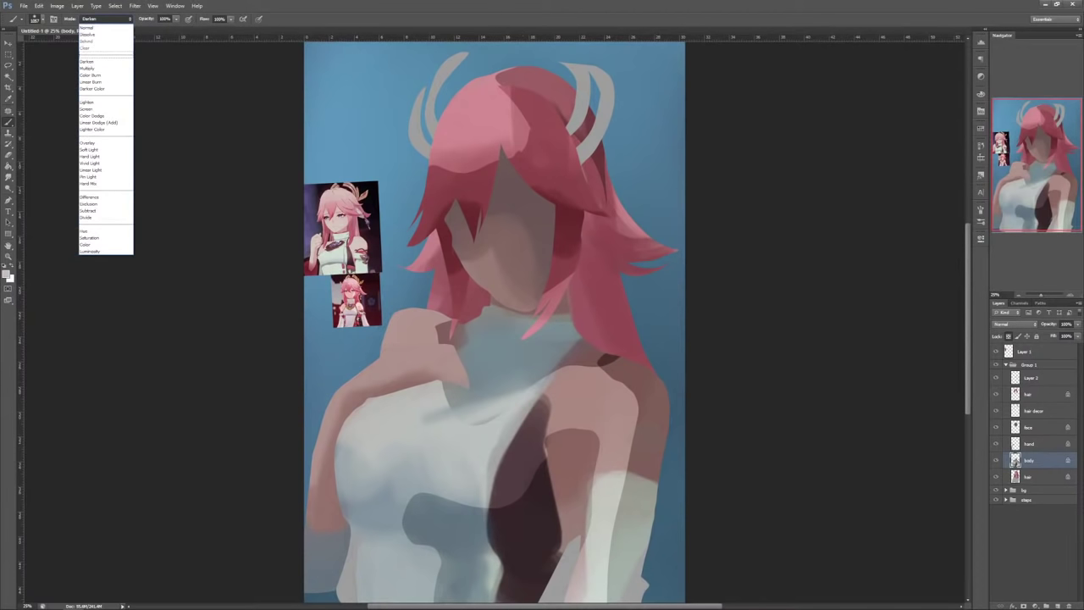
pyautogui.click(106, 62)
pyautogui.moveTo(491, 440); pyautogui.dragTo(584, 325)
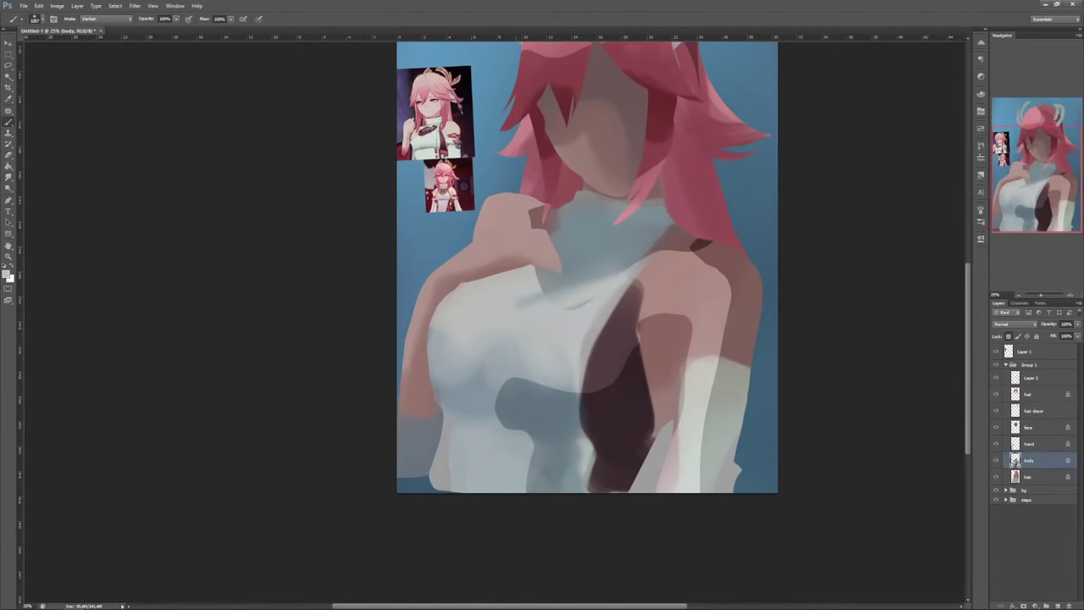
pyautogui.click(105, 17)
pyautogui.click(102, 238)
pyautogui.moveTo(678, 246); pyautogui.dragTo(633, 325)
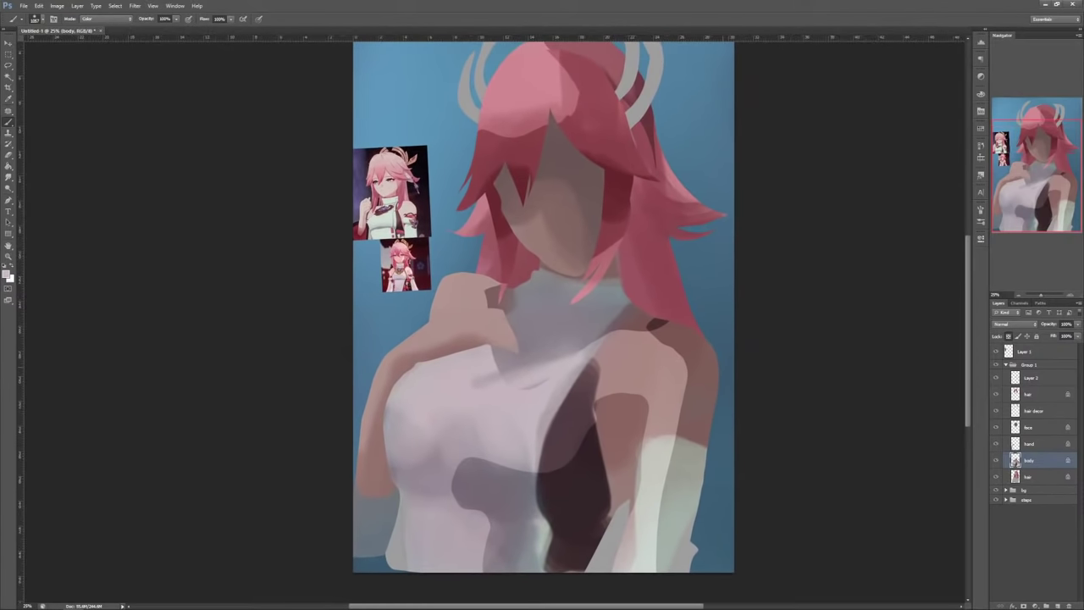
# Step: Return the brush to Normal mode and paint light cream highlights on the far shoulder and the near upper arm
pyautogui.rightClick(679, 282)
pyautogui.press('Escape')
pyautogui.click(106, 18)
pyautogui.click(94, 28)
pyautogui.moveTo(471, 286)
pyautogui.mouseDown()
pyautogui.moveTo(451, 297)
pyautogui.moveTo(485, 296)
pyautogui.mouseUp()
pyautogui.moveTo(628, 349)
pyautogui.mouseDown()
pyautogui.moveTo(696, 348)
pyautogui.moveTo(694, 372)
pyautogui.moveTo(659, 423)
pyautogui.mouseUp()
# Step: Blend sampled skin tones across the near upper arm to soften the transitions between its light and shadow areas
pyautogui.keyDown('alt'); pyautogui.click(678, 360); pyautogui.keyUp('alt')
pyautogui.keyDown('alt'); pyautogui.click(669, 356); pyautogui.keyUp('alt')
pyautogui.moveTo(683, 375); pyautogui.dragTo(678, 427)
pyautogui.keyDown('alt'); pyautogui.click(688, 394); pyautogui.keyUp('alt')
pyautogui.moveTo(629, 386)
pyautogui.mouseDown()
pyautogui.moveTo(606, 414)
pyautogui.moveTo(628, 432)
pyautogui.mouseUp()
pyautogui.keyDown('alt'); pyautogui.click(629, 401); pyautogui.keyUp('alt')
pyautogui.keyDown('alt'); pyautogui.click(623, 376); pyautogui.keyUp('alt')
pyautogui.rightClick(691, 295)
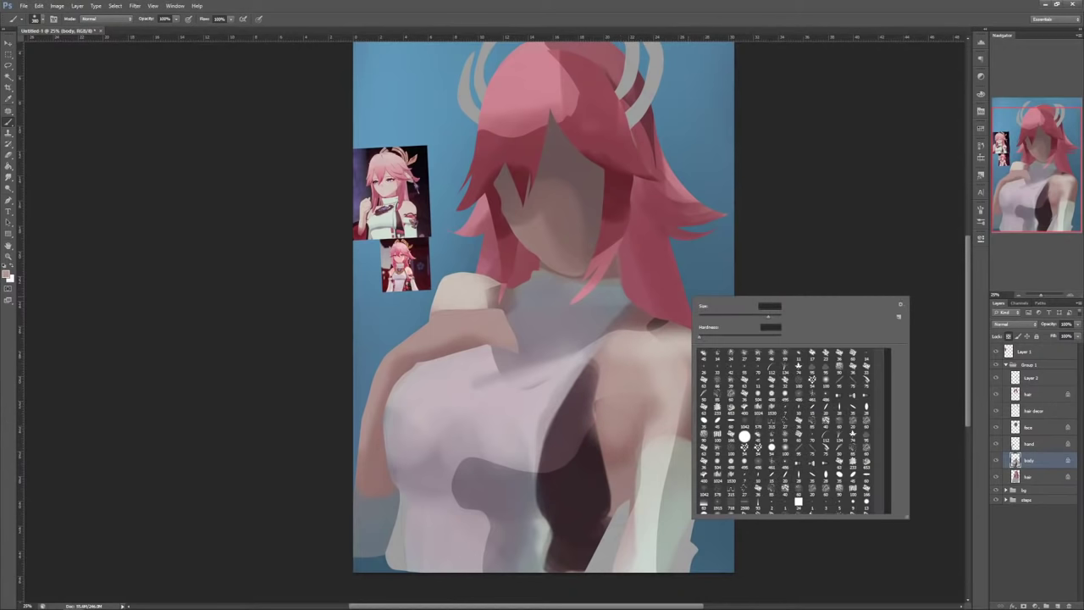
pyautogui.click(720, 355)
pyautogui.keyDown('alt'); pyautogui.click(700, 398); pyautogui.keyUp('alt')
# Step: Choose a very dark brown and paint a thin armpit crease between the near arm and the torso
pyautogui.click(6, 274)
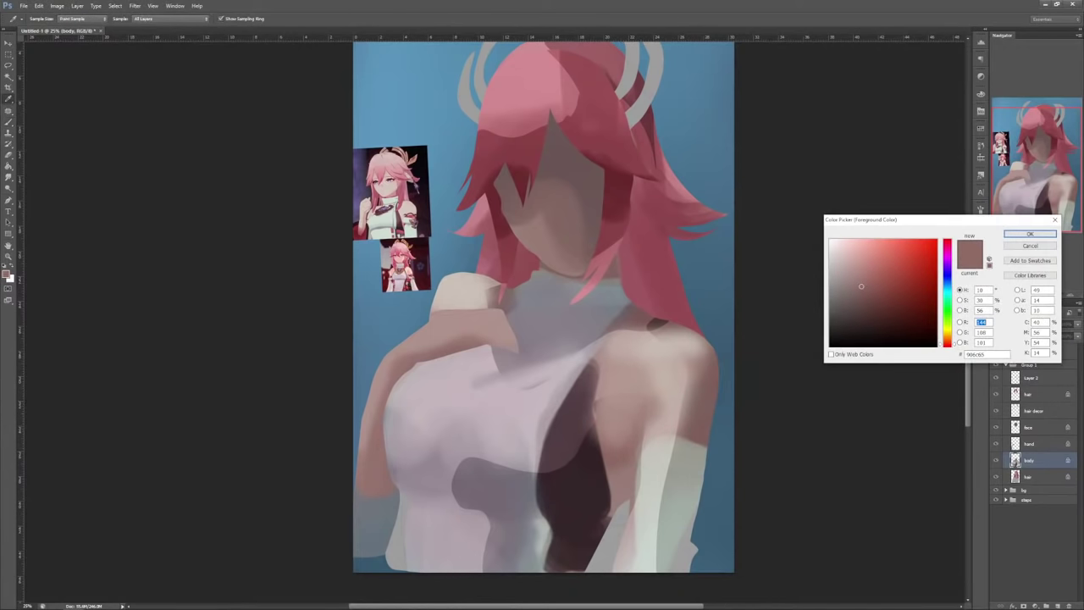
pyautogui.click(909, 327)
pyautogui.click(1029, 235)
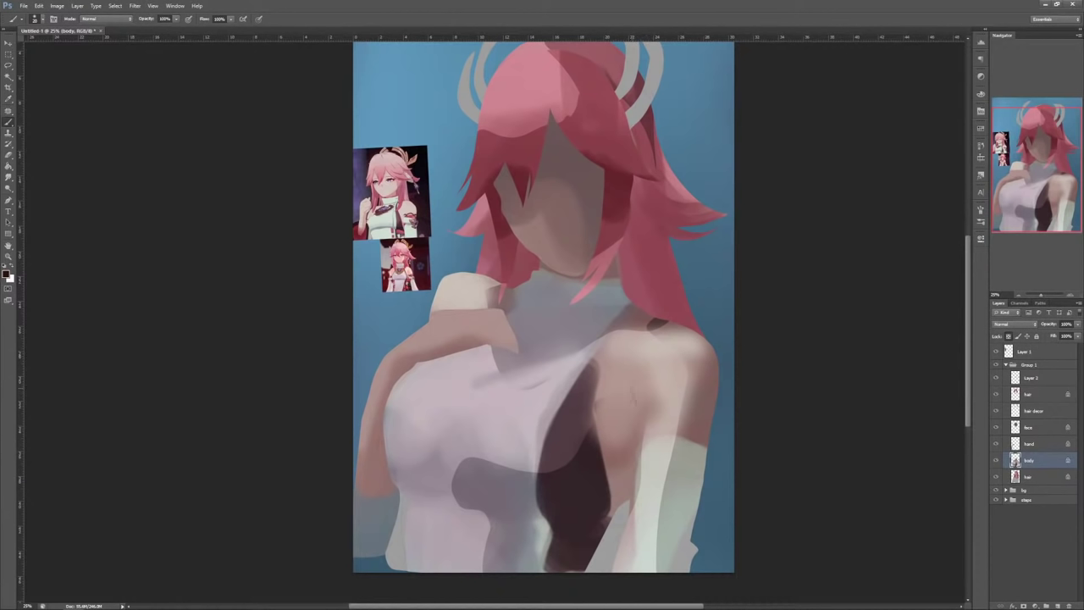
pyautogui.moveTo(638, 384); pyautogui.dragTo(641, 454)
# Step: Lasso the near arm, rotate it about 4.6 degrees counterclockwise and shift it slightly upward
pyautogui.press('l')
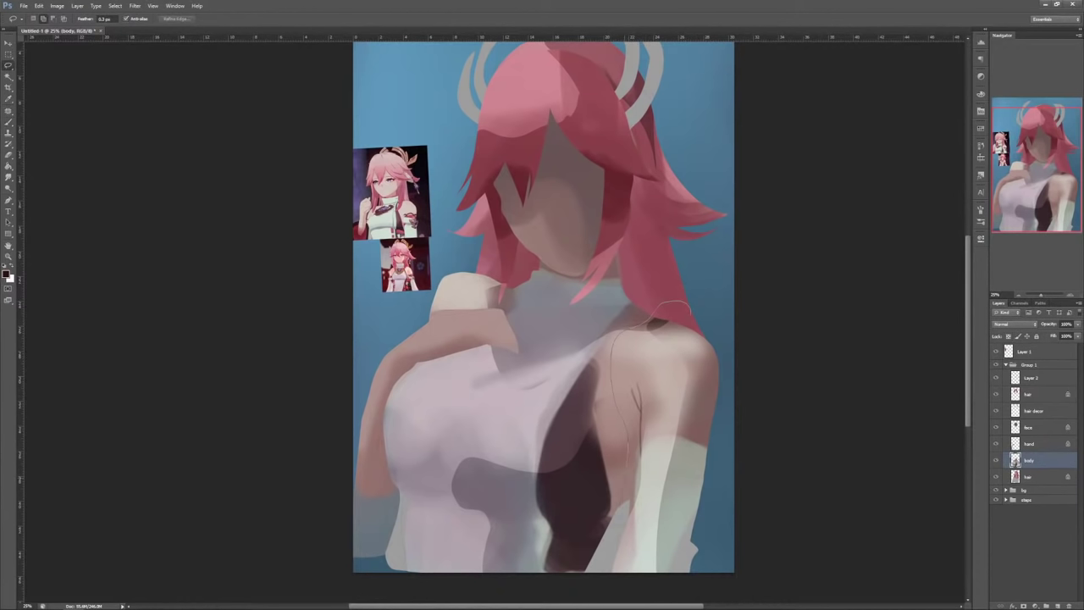
pyautogui.moveTo(620, 556); pyautogui.dragTo(692, 313)
pyautogui.hotkey('ctrl', 't')
pyautogui.moveTo(751, 508); pyautogui.dragTo(757, 501)
pyautogui.moveTo(721, 444); pyautogui.dragTo(722, 430)
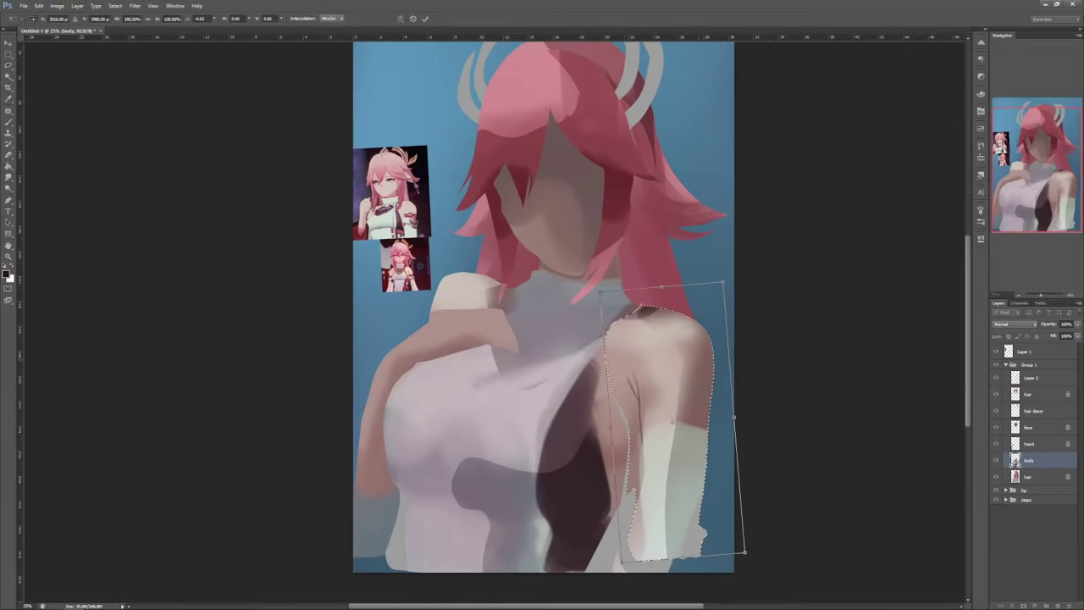
# Step: Warp the selected arm to round the shoulder and pull the lower sleeve down and outward, then deselect it
pyautogui.rightClick(694, 338)
pyautogui.click(726, 402)
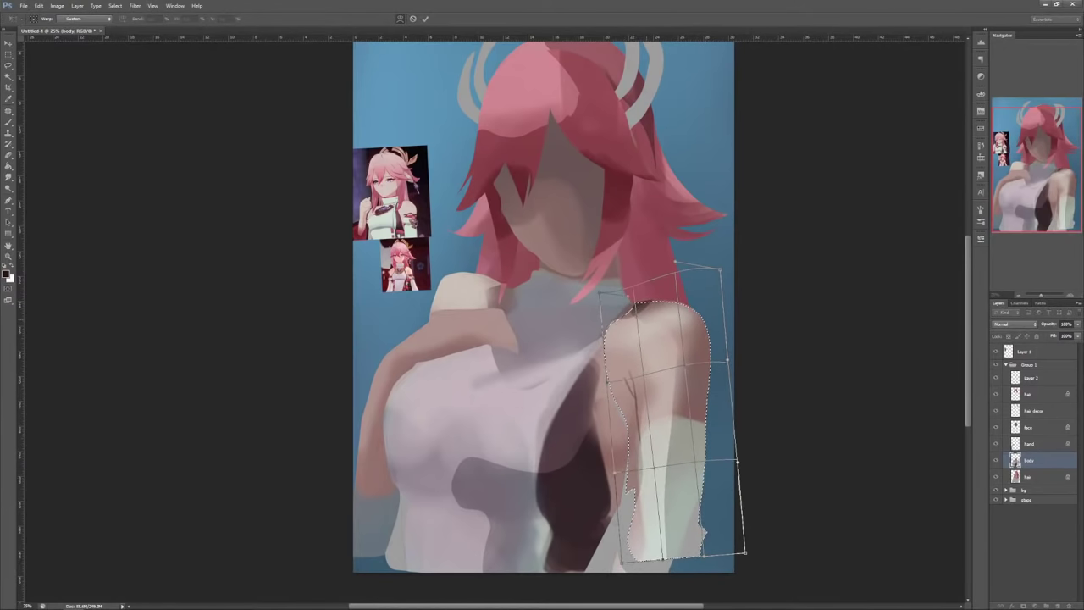
pyautogui.moveTo(648, 317); pyautogui.dragTo(641, 307)
pyautogui.moveTo(654, 538); pyautogui.dragTo(703, 577)
pyautogui.press('Return')
pyautogui.hotkey('ctrl', 'd')
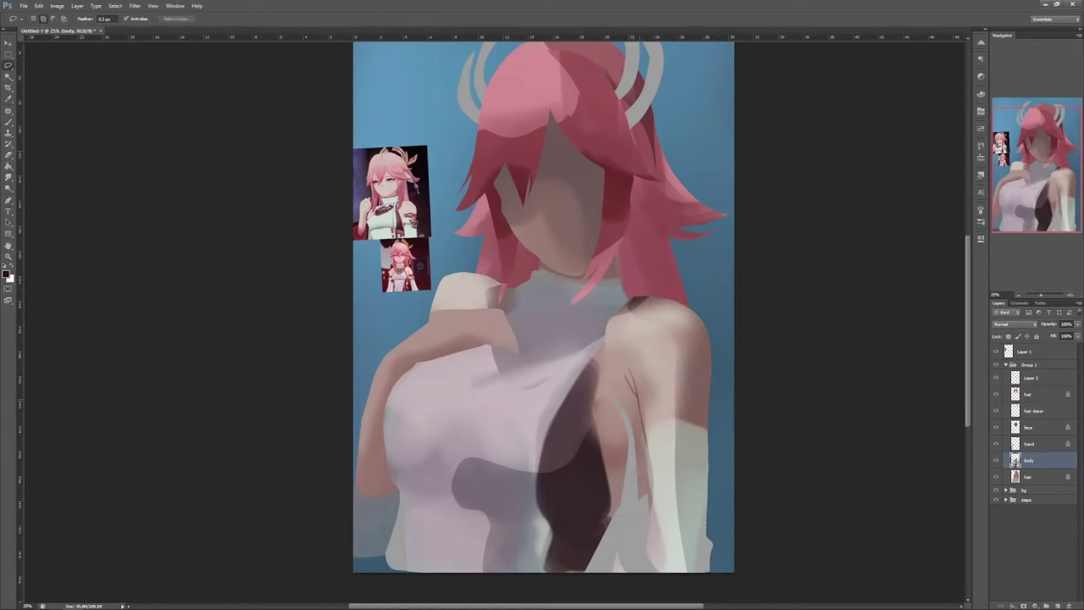
# Step: Select the bare side of the torso between the dress and near arm and paint its gap with sampled skin tones
pyautogui.press('b')
pyautogui.moveTo(589, 357)
pyautogui.mouseDown()
pyautogui.moveTo(623, 443)
pyautogui.moveTo(596, 381)
pyautogui.moveTo(613, 401)
pyautogui.mouseUp()
pyautogui.rightClick(678, 306)
pyautogui.click(718, 325)
pyautogui.keyDown('alt'); pyautogui.click(620, 424); pyautogui.keyUp('alt')
pyautogui.keyDown('alt'); pyautogui.click(614, 381); pyautogui.keyUp('alt')
pyautogui.keyDown('alt'); pyautogui.click(611, 453); pyautogui.keyUp('alt')
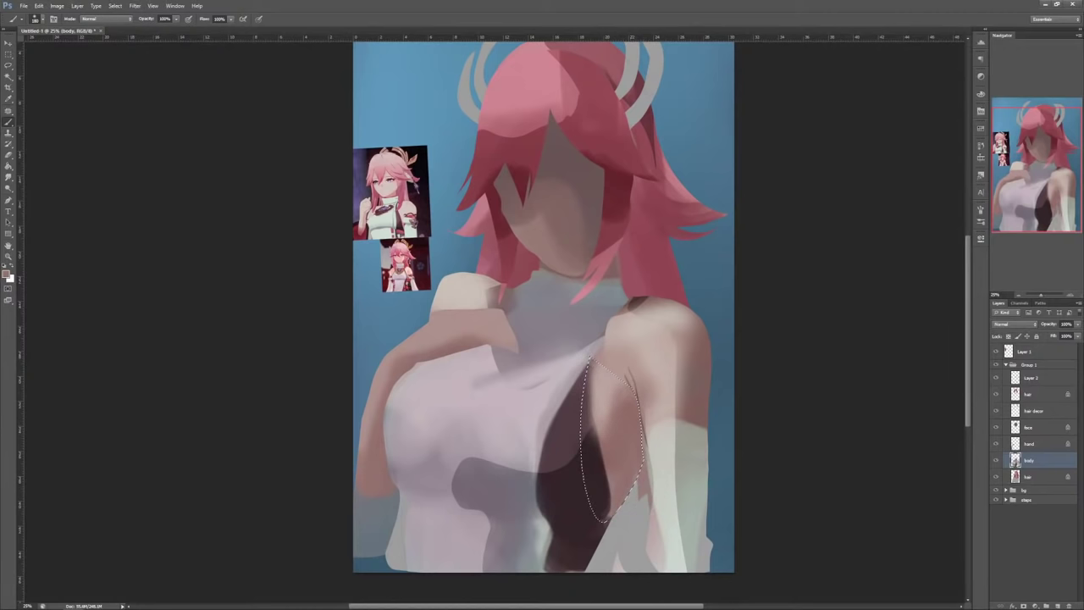
pyautogui.keyDown('alt'); pyautogui.click(596, 468); pyautogui.keyUp('alt')
pyautogui.keyDown('alt'); pyautogui.click(627, 427); pyautogui.keyUp('alt')
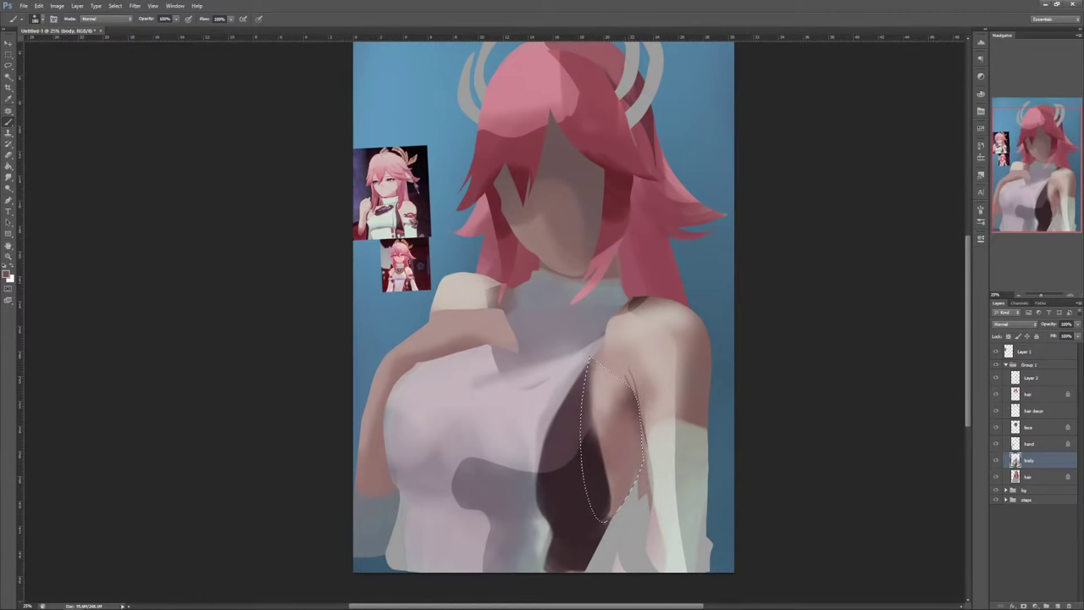
# Step: Blend lighter and darker skin tones down the selected side of the torso, covering its dark lower edge, and deselect it
pyautogui.keyDown('alt'); pyautogui.click(623, 432); pyautogui.keyUp('alt')
pyautogui.keyDown('alt'); pyautogui.click(612, 404); pyautogui.keyUp('alt')
pyautogui.press('x')
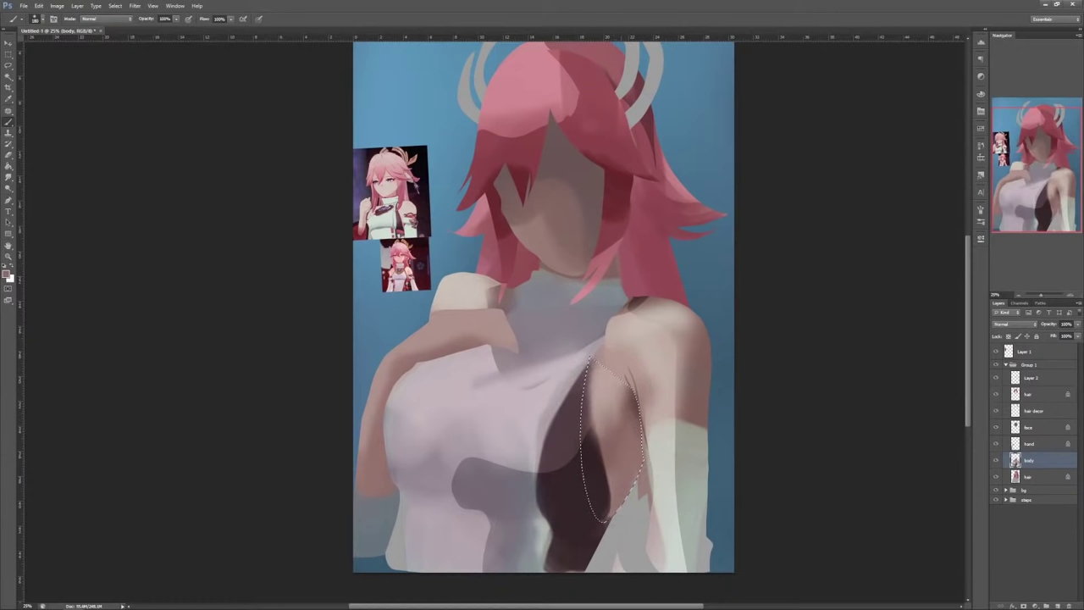
pyautogui.press('x')
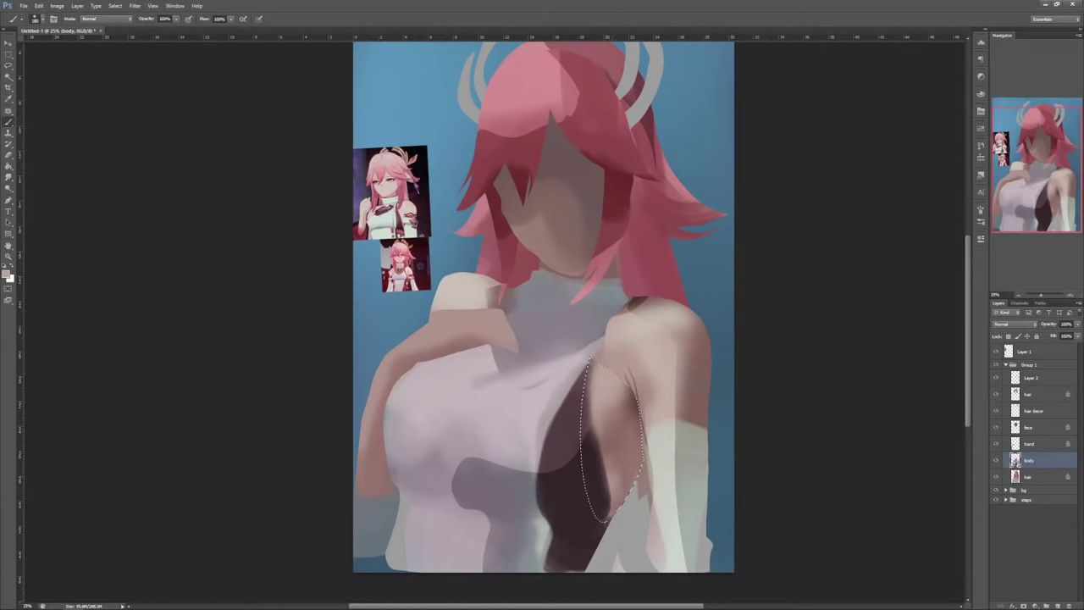
pyautogui.keyDown('alt'); pyautogui.click(622, 453); pyautogui.keyUp('alt')
pyautogui.keyDown('alt'); pyautogui.click(609, 443); pyautogui.keyUp('alt')
pyautogui.moveTo(602, 458); pyautogui.dragTo(604, 507)
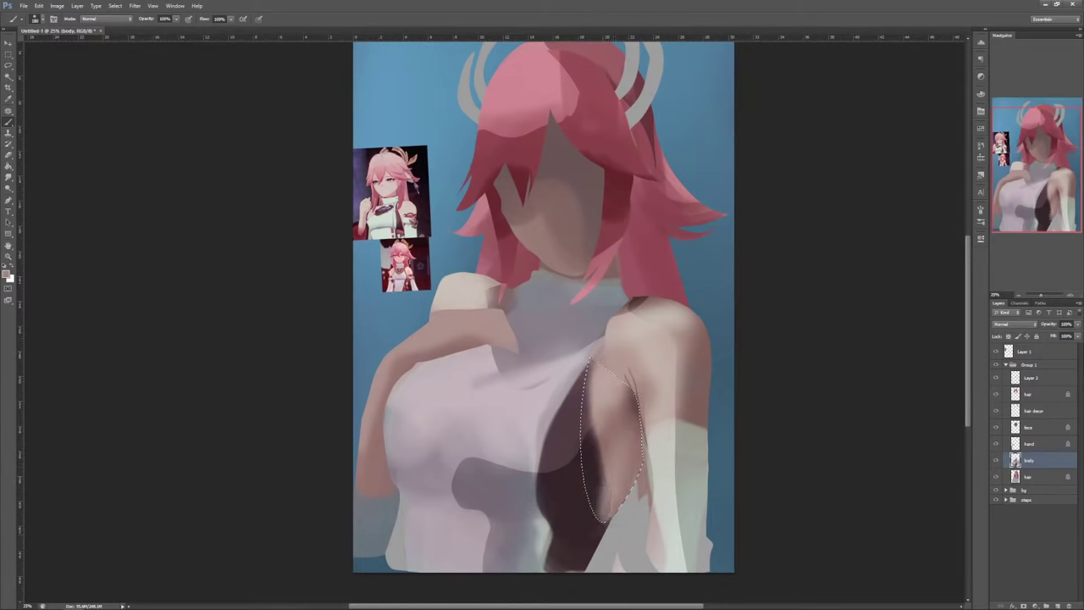
pyautogui.hotkey('ctrl', 'd')
# Step: Repaint the dark dress panel's edge along the bare side using a smaller brush and sampled dark maroon
pyautogui.rightClick(639, 316)
pyautogui.click(669, 338)
pyautogui.keyDown('alt'); pyautogui.click(589, 481); pyautogui.keyUp('alt')
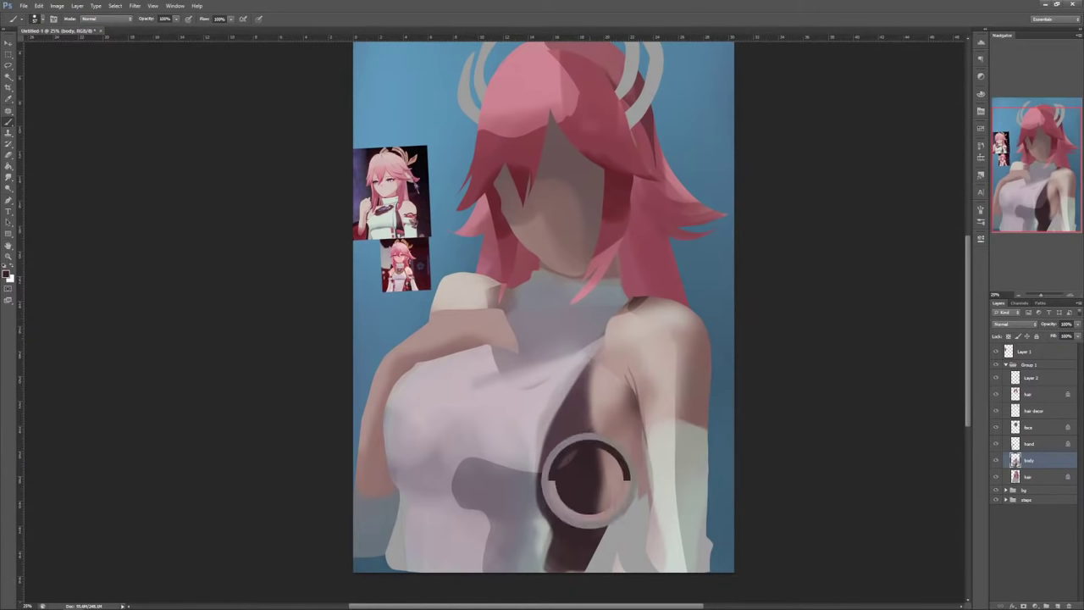
# Step: Clear the body paint from the lower gap between the dress and near arm, and select the back hair layer
pyautogui.press('l')
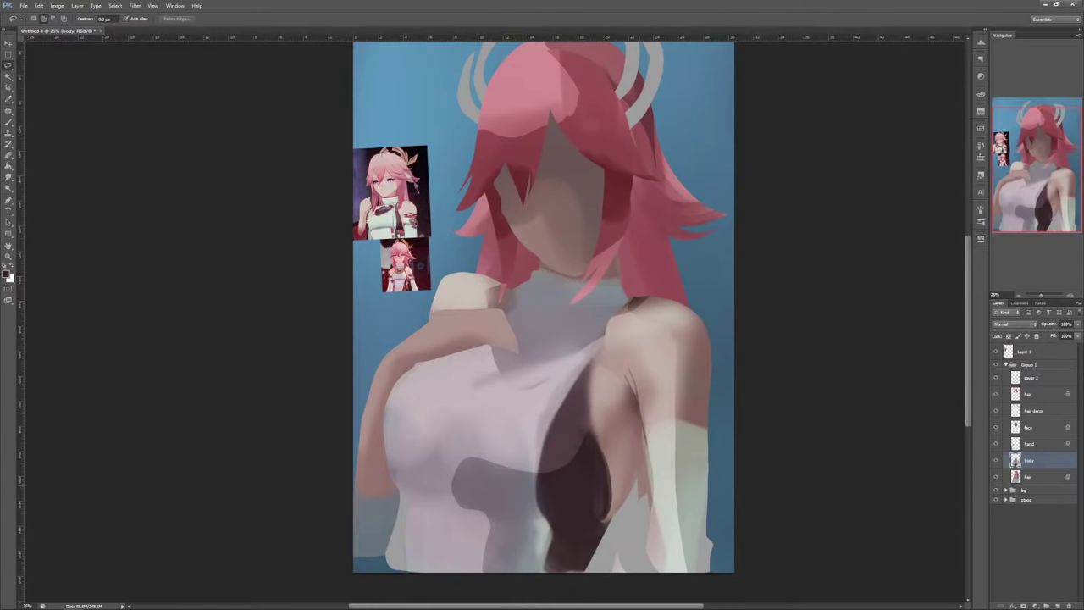
pyautogui.moveTo(591, 569)
pyautogui.mouseDown()
pyautogui.moveTo(603, 514)
pyautogui.moveTo(645, 466)
pyautogui.moveTo(649, 571)
pyautogui.mouseUp()
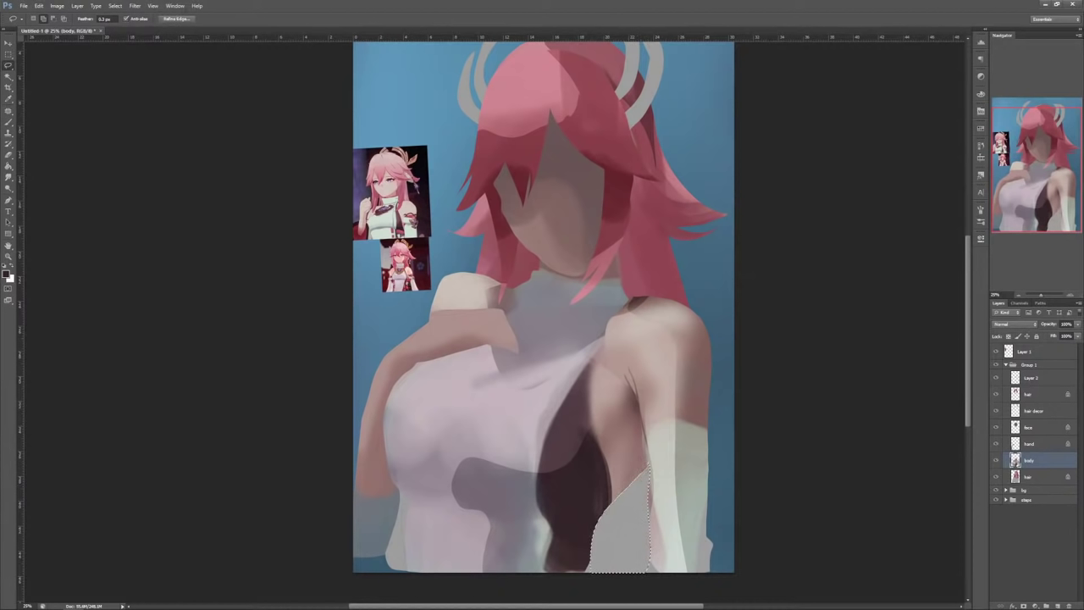
pyautogui.click(996, 477)
pyautogui.click(997, 477)
pyautogui.hotkey('alt', '[')
pyautogui.hotkey('ctrl', 'd')
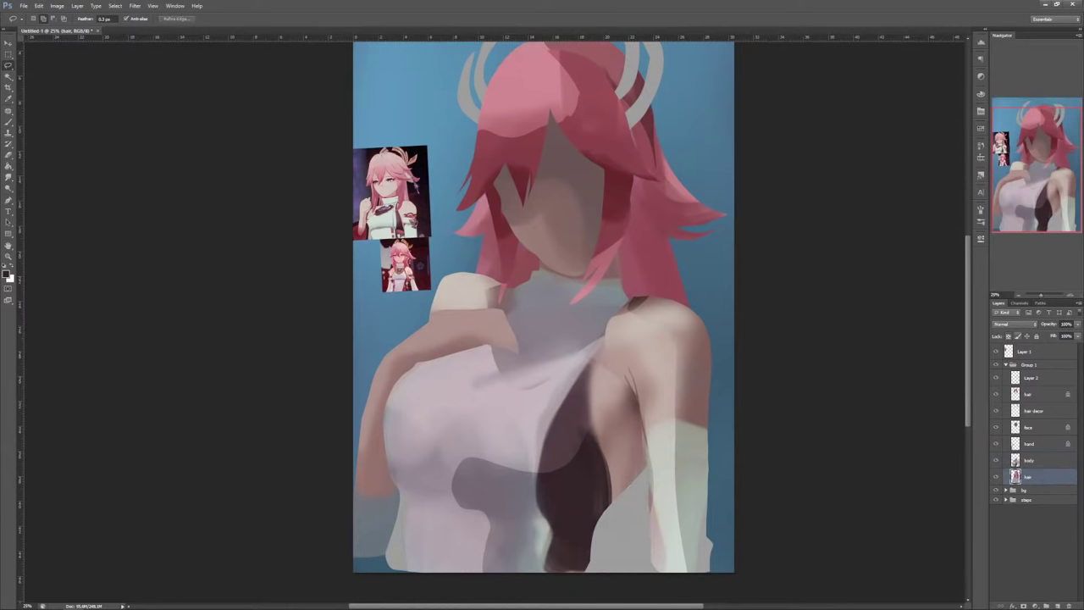
# Step: Paint the back hair seen on both sides of the lower torso with dark pink sampled from the hair
pyautogui.rightClick(649, 289)
pyautogui.press('Escape')
pyautogui.press('b')
pyautogui.rightClick(660, 247)
pyautogui.keyDown('alt'); pyautogui.click(652, 220); pyautogui.keyUp('alt')
pyautogui.moveTo(617, 492); pyautogui.dragTo(636, 563)
pyautogui.moveTo(423, 529); pyautogui.dragTo(430, 559)
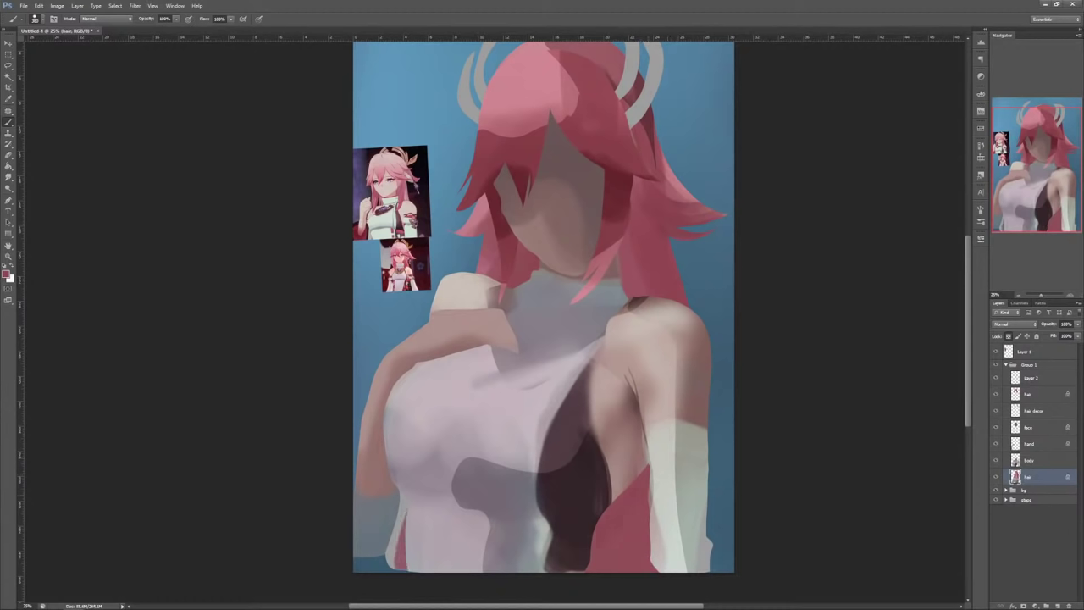
# Step: On the body layer, extend the high collar's edge over the back hair with light blue-gray
pyautogui.click(1030, 461)
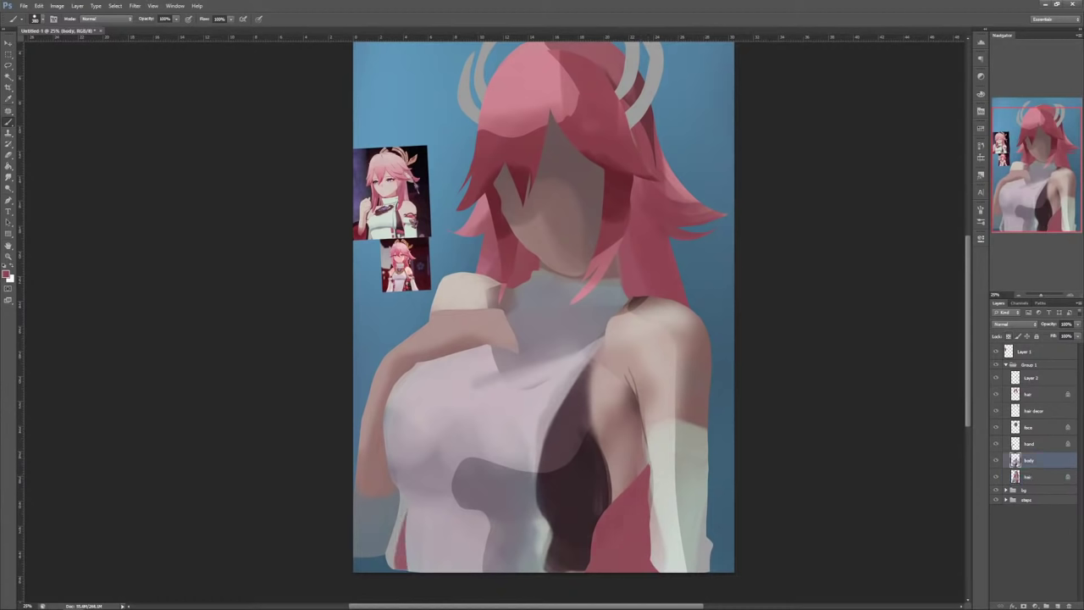
pyautogui.click(1029, 477)
pyautogui.click(1030, 461)
pyautogui.press('l')
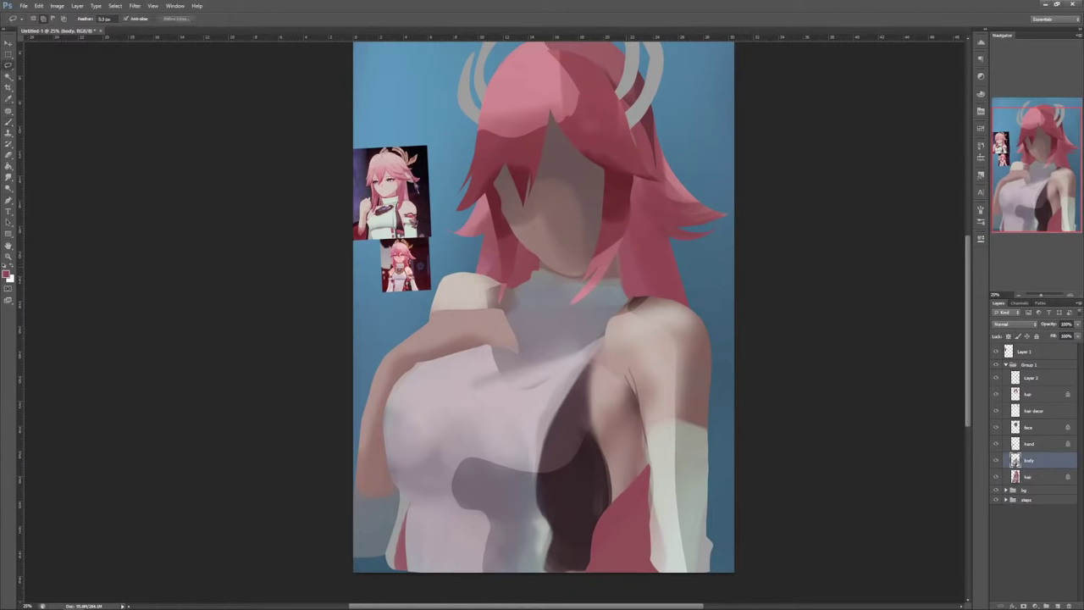
pyautogui.press('b')
pyautogui.rightClick(637, 273)
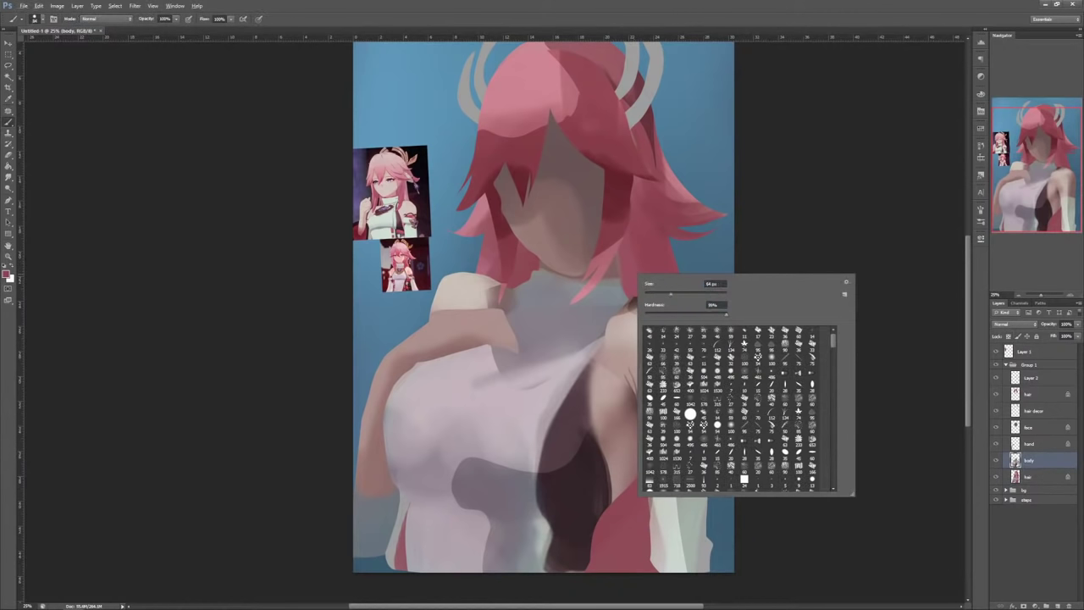
pyautogui.press('Escape')
pyautogui.moveTo(613, 273)
pyautogui.mouseDown()
pyautogui.moveTo(626, 271)
pyautogui.moveTo(630, 298)
pyautogui.mouseUp()
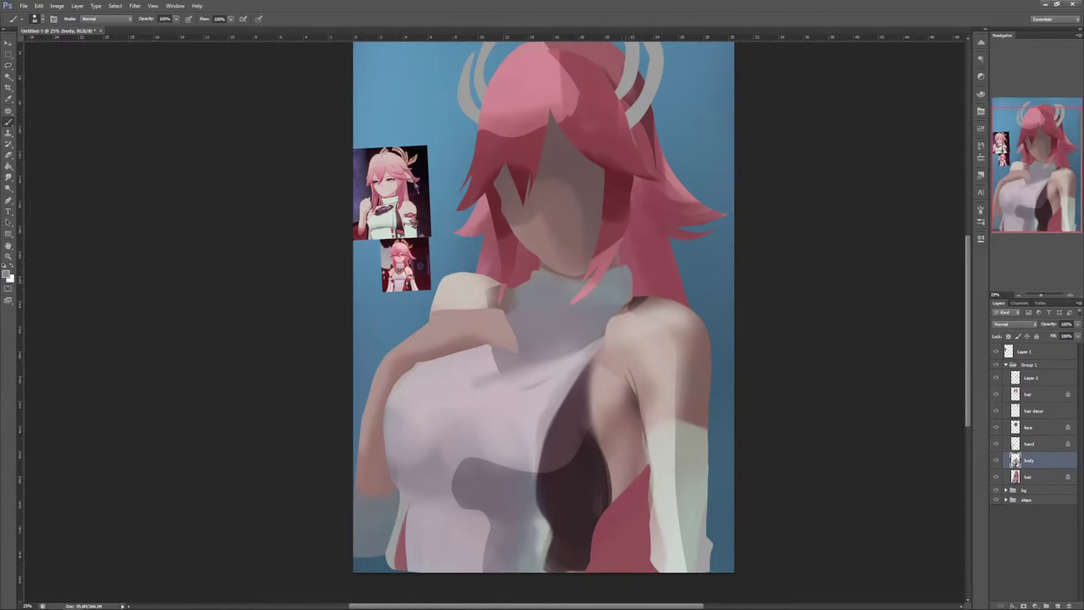
# Step: Clean up the outlines of the collar and far shoulder on the body layer with freehand lasso selections
pyautogui.press('l')
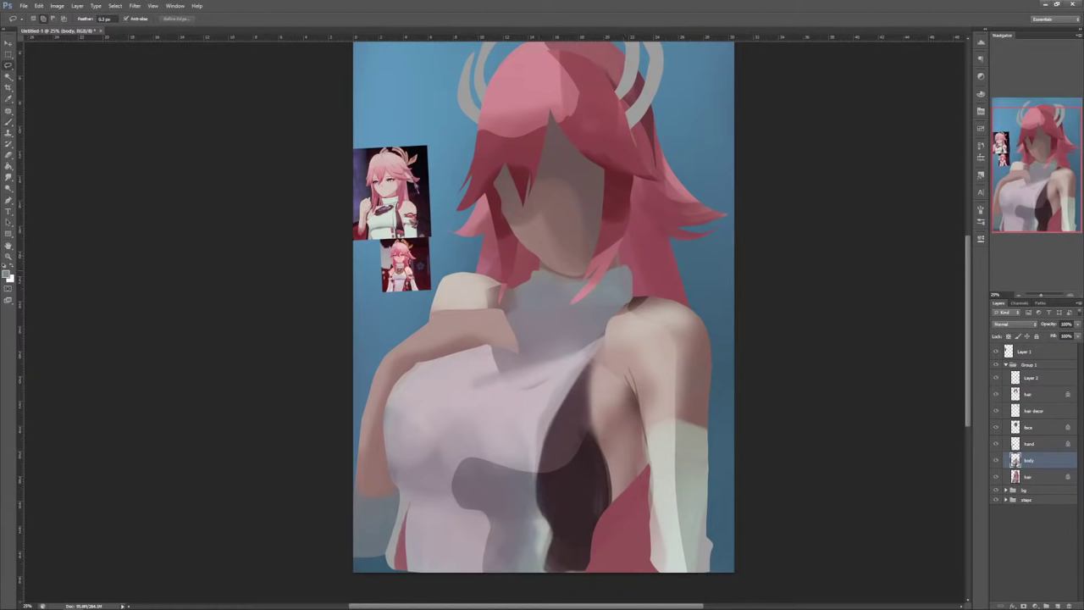
pyautogui.moveTo(510, 286)
pyautogui.mouseDown()
pyautogui.moveTo(450, 290)
pyautogui.moveTo(501, 246)
pyautogui.moveTo(506, 259)
pyautogui.mouseUp()
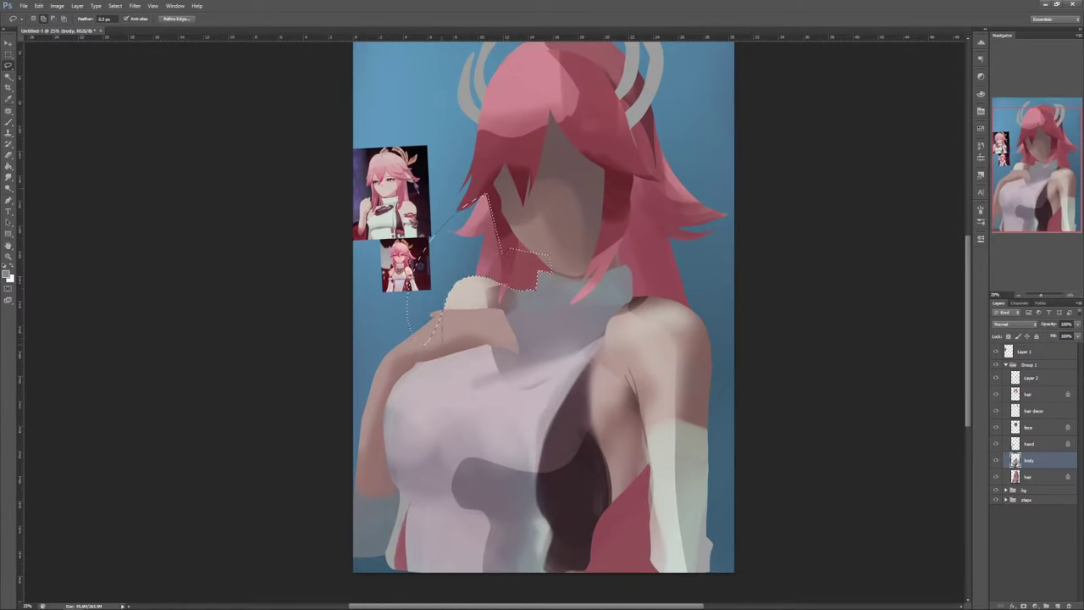
pyautogui.hotkey('ctrl', 'd')
pyautogui.moveTo(393, 301); pyautogui.dragTo(449, 288)
pyautogui.hotkey('ctrl', 'd')
pyautogui.press('b')
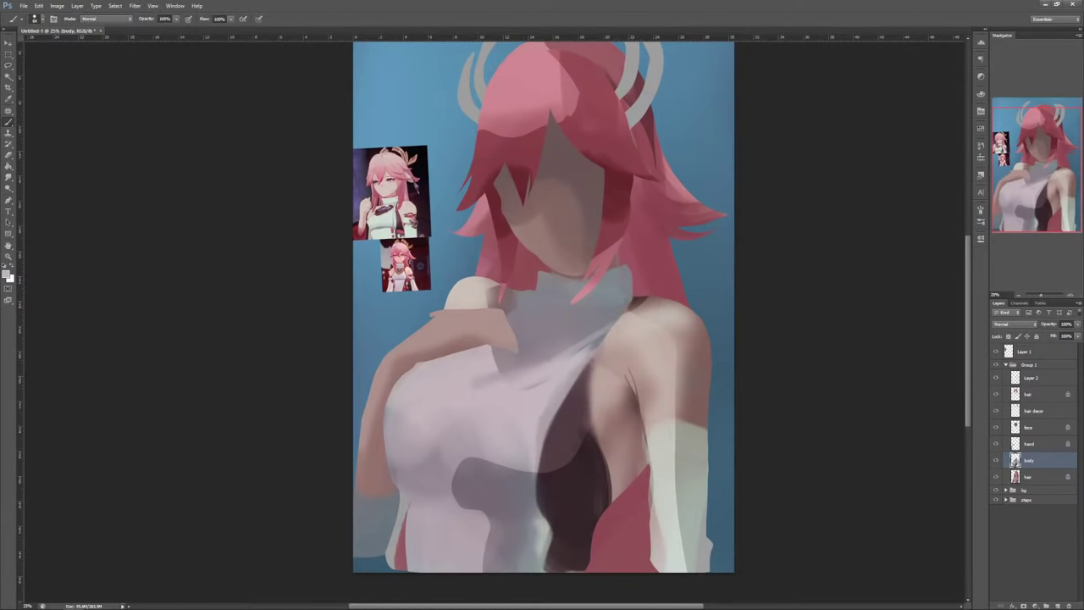
# Step: With a larger brush, lighten the upper chest of the dress and its far side in pale lavender-white
pyautogui.rightClick(606, 310)
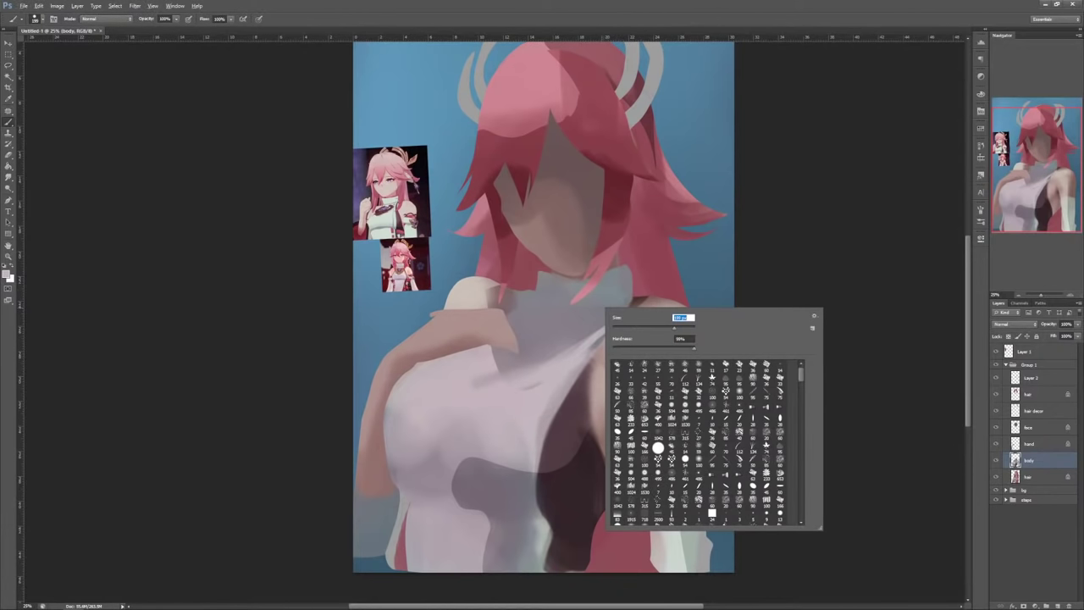
pyautogui.moveTo(639, 328); pyautogui.dragTo(645, 328)
pyautogui.moveTo(501, 371)
pyautogui.mouseDown()
pyautogui.moveTo(549, 365)
pyautogui.moveTo(576, 346)
pyautogui.mouseUp()
pyautogui.moveTo(498, 371); pyautogui.dragTo(555, 349)
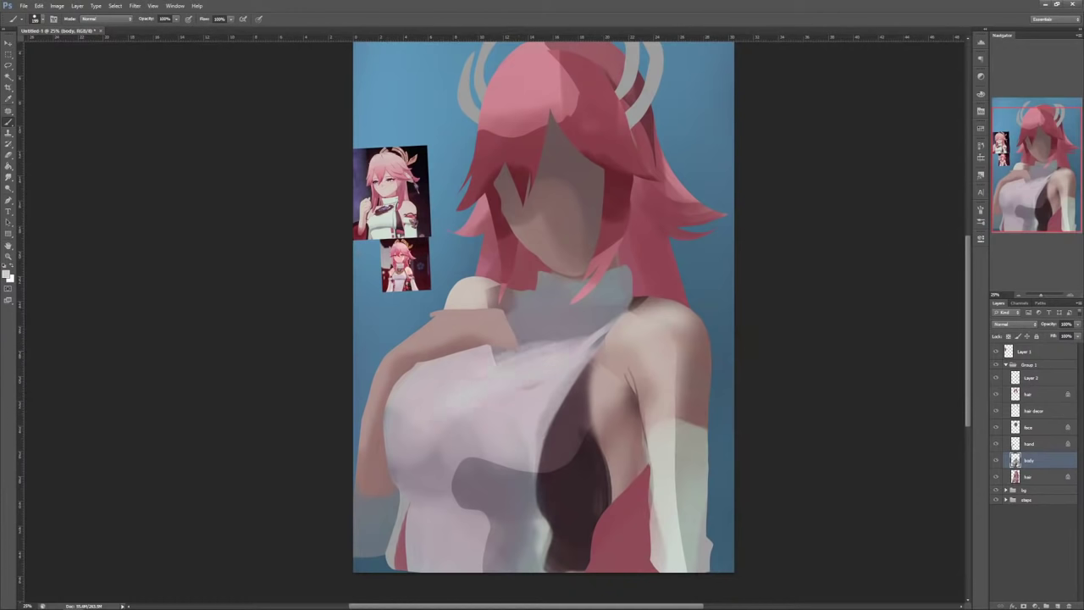
pyautogui.moveTo(429, 393); pyautogui.dragTo(393, 448)
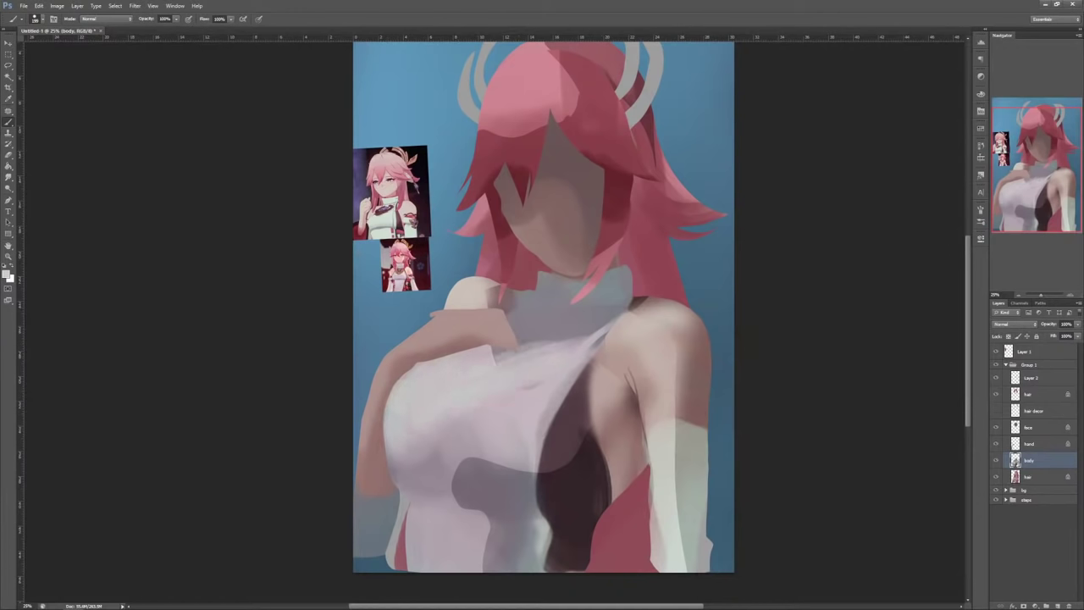
# Step: Hide the hand layer and shade the underside of the chest with muted gray-purple
pyautogui.click(996, 444)
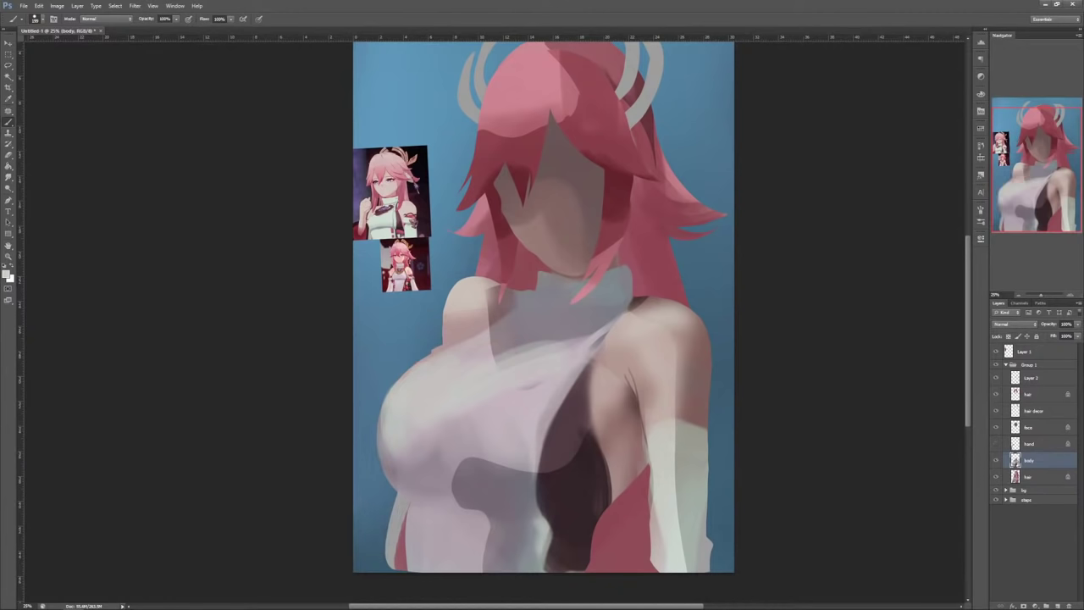
pyautogui.press('l')
pyautogui.press('b')
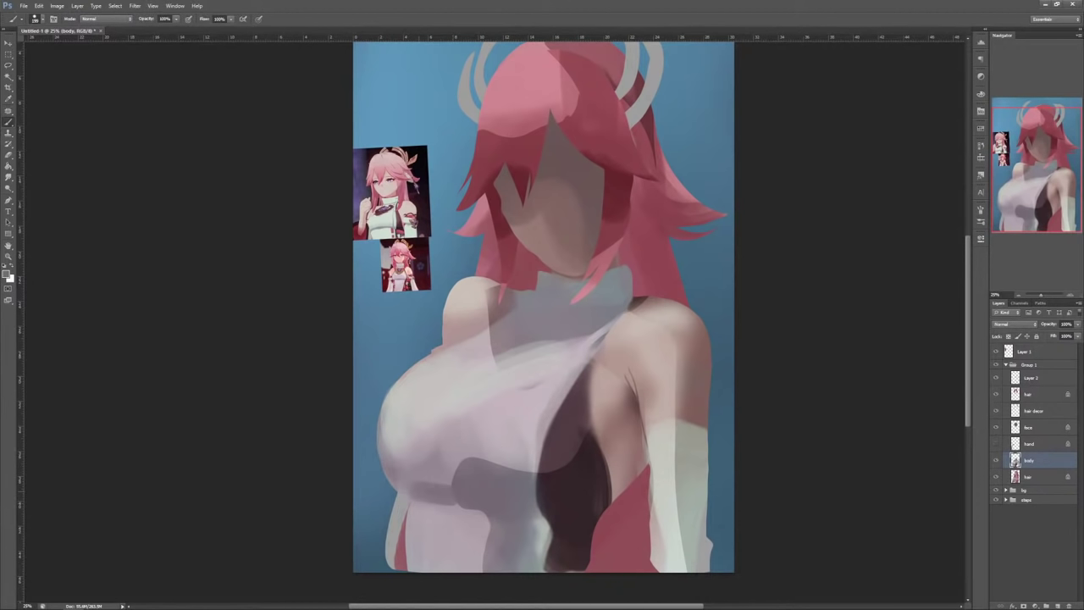
pyautogui.moveTo(449, 441)
pyautogui.mouseDown()
pyautogui.moveTo(530, 451)
pyautogui.moveTo(521, 444)
pyautogui.mouseUp()
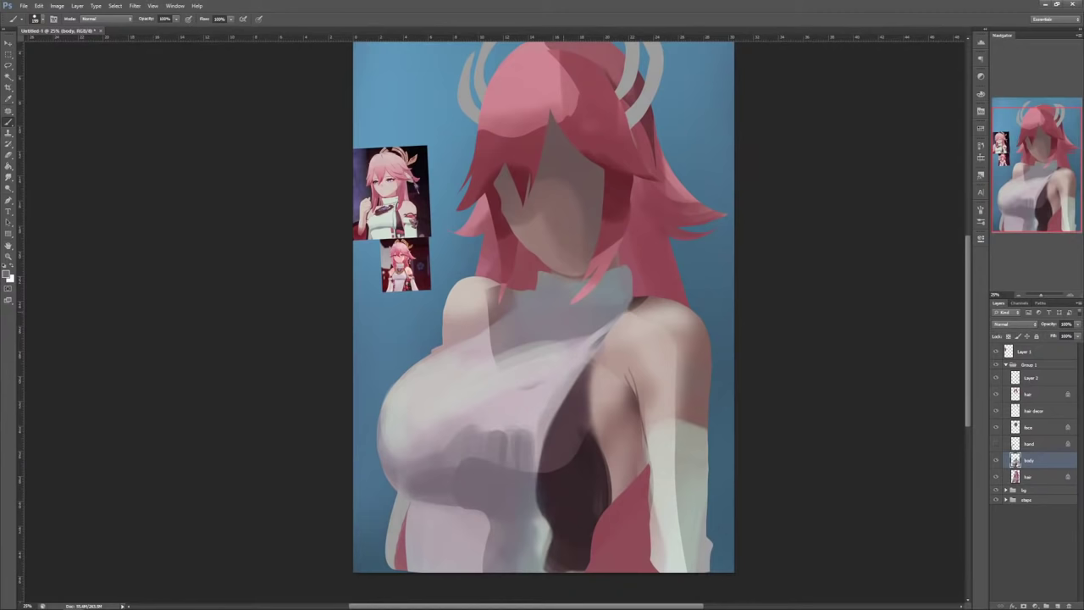
# Step: Lighten the middle of the dress's chest with a 360 px brush and a pale tone sampled from the dress
pyautogui.scroll(-2, 543, 307)
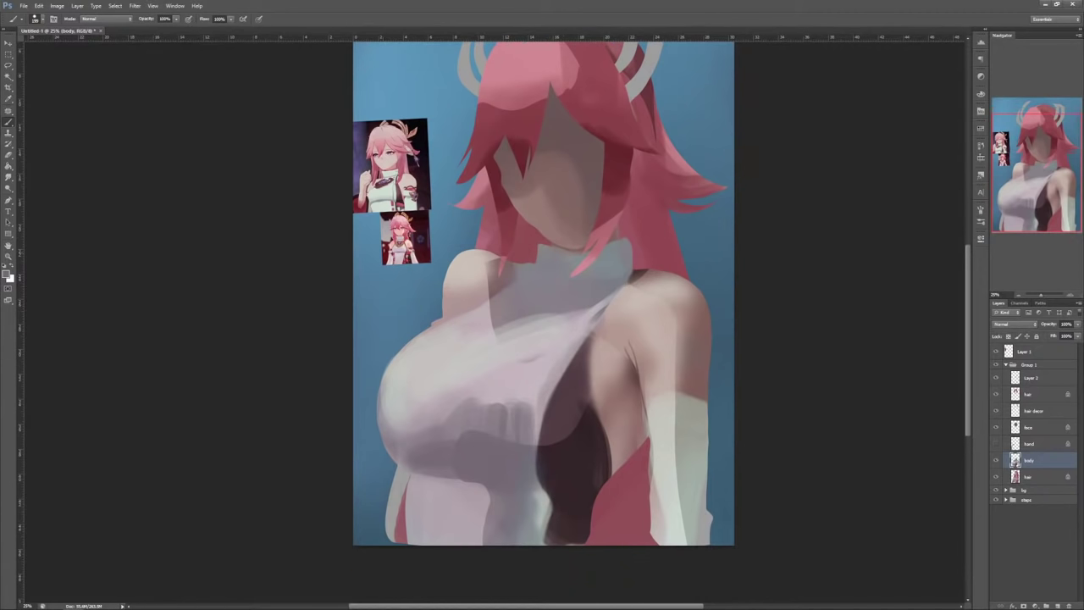
pyautogui.scroll(-1, 543, 290)
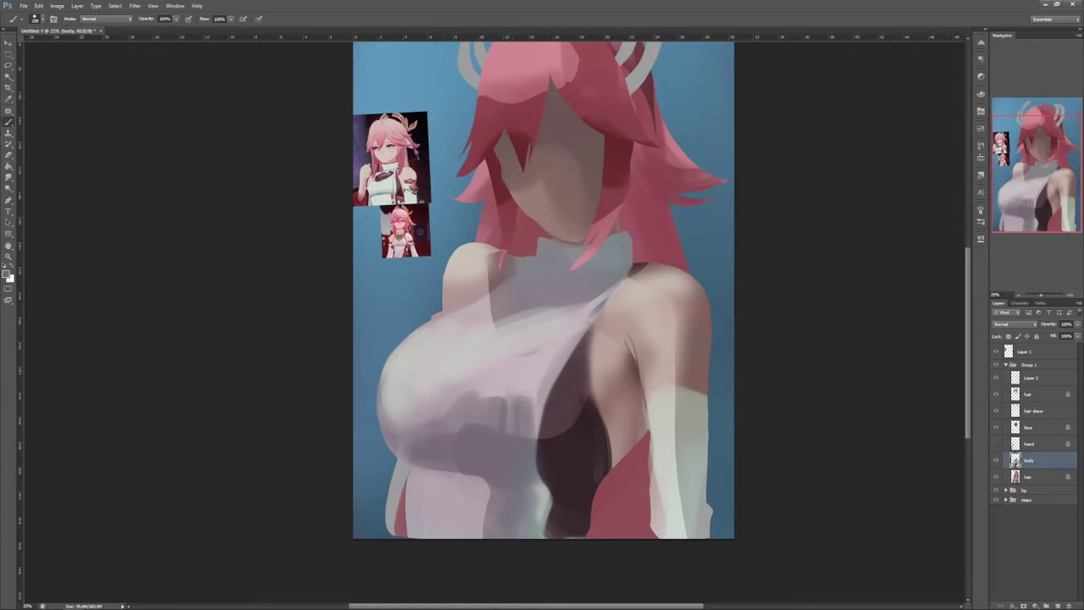
pyautogui.rightClick(552, 326)
pyautogui.moveTo(623, 346); pyautogui.dragTo(628, 347)
pyautogui.press('Return')
pyautogui.keyDown('alt'); pyautogui.click(527, 339); pyautogui.keyUp('alt')
pyautogui.moveTo(521, 352); pyautogui.dragTo(542, 347)
# Step: Paint lighter gray-blue tones and a soft fold across the high collar with a smaller brush
pyautogui.rightClick(632, 237)
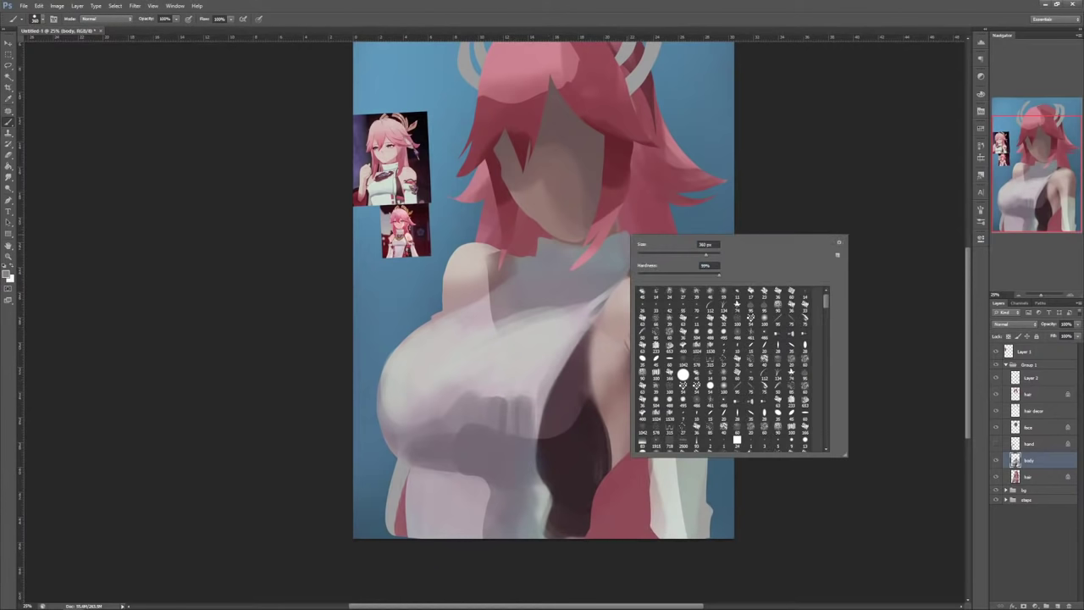
pyautogui.press('Escape')
pyautogui.rightClick(654, 261)
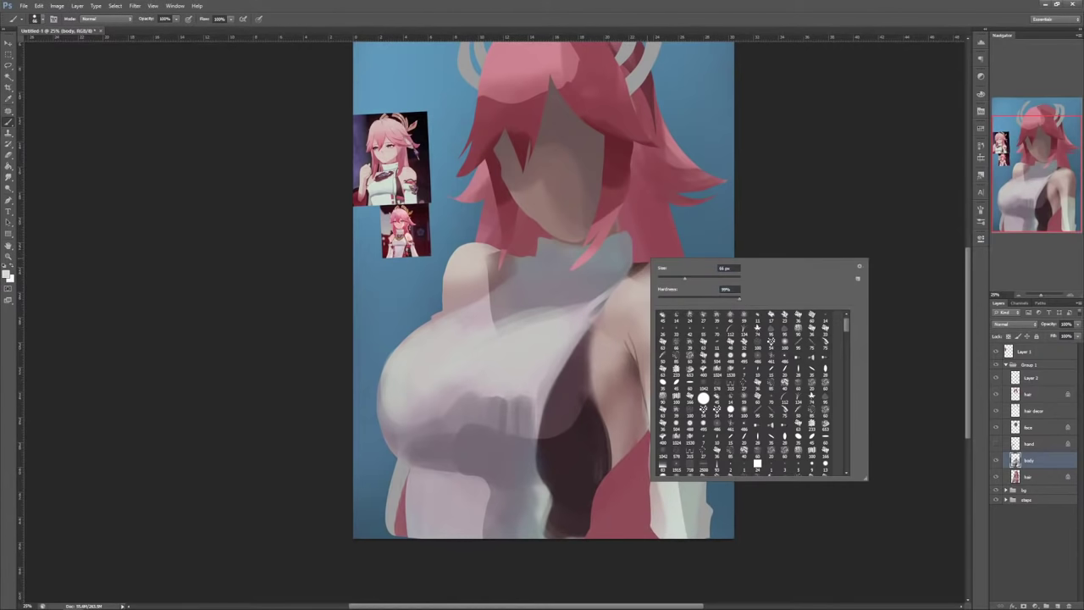
pyautogui.press('Escape')
pyautogui.moveTo(546, 264)
pyautogui.mouseDown()
pyautogui.moveTo(600, 269)
pyautogui.moveTo(625, 246)
pyautogui.moveTo(623, 263)
pyautogui.moveTo(596, 283)
pyautogui.mouseUp()
pyautogui.keyDown('alt'); pyautogui.click(593, 264); pyautogui.keyUp('alt')
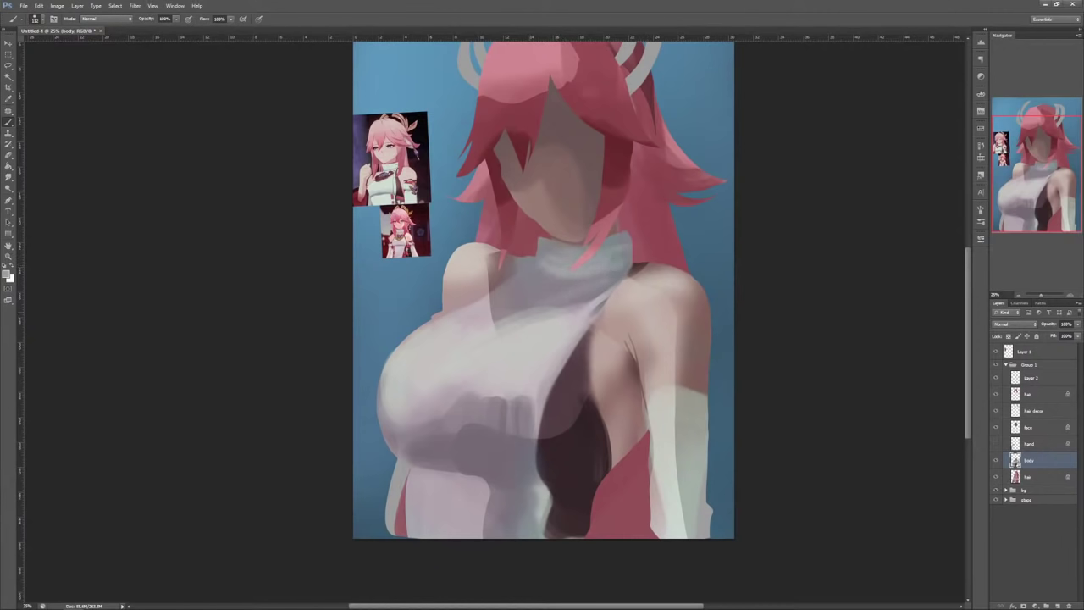
# Step: Even out the upper part of the dark side panel with sampled dark maroon inside a freehand selection
pyautogui.keyDown('alt'); pyautogui.click(536, 387); pyautogui.keyUp('alt')
pyautogui.press('l')
pyautogui.press('b')
pyautogui.moveTo(597, 321)
pyautogui.mouseDown()
pyautogui.moveTo(584, 320)
pyautogui.moveTo(596, 408)
pyautogui.moveTo(564, 429)
pyautogui.mouseUp()
pyautogui.rightClick(644, 283)
pyautogui.keyDown('alt'); pyautogui.click(574, 377); pyautogui.keyUp('alt')
pyautogui.keyDown('alt'); pyautogui.click(588, 446); pyautogui.keyUp('alt')
pyautogui.hotkey('ctrl', 'd')
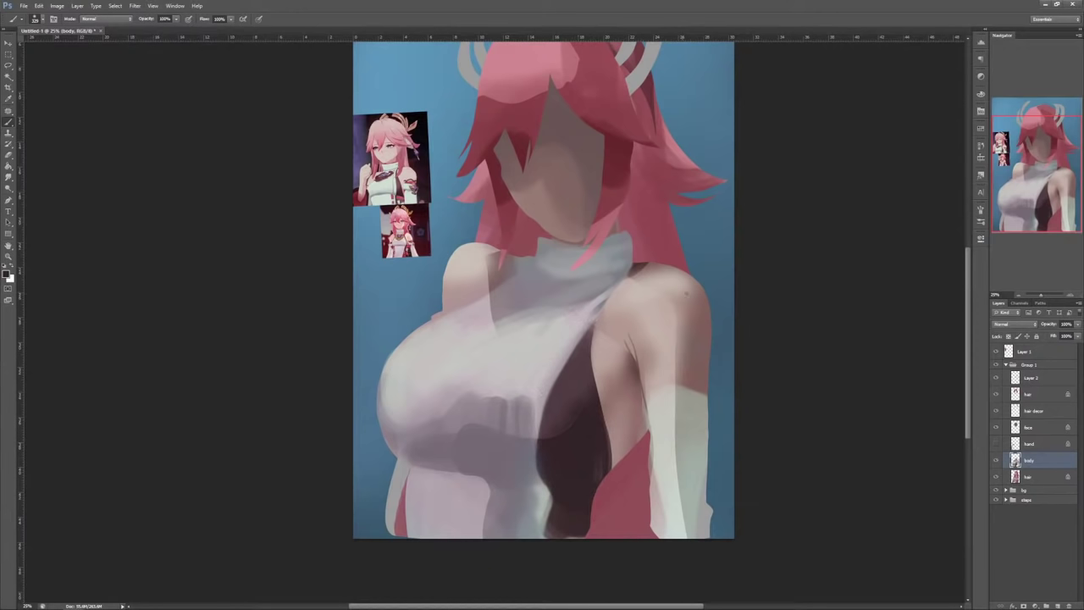
# Step: Lock the body layer's transparent pixels and glaze both shoulders and the near upper arm with soft pink sampled from the hair
pyautogui.rightClick(686, 292)
pyautogui.press('Return')
pyautogui.click(1009, 337)
pyautogui.rightClick(658, 253)
pyautogui.press('Escape')
pyautogui.keyDown('alt'); pyautogui.click(669, 224); pyautogui.keyUp('alt')
pyautogui.rightClick(694, 217)
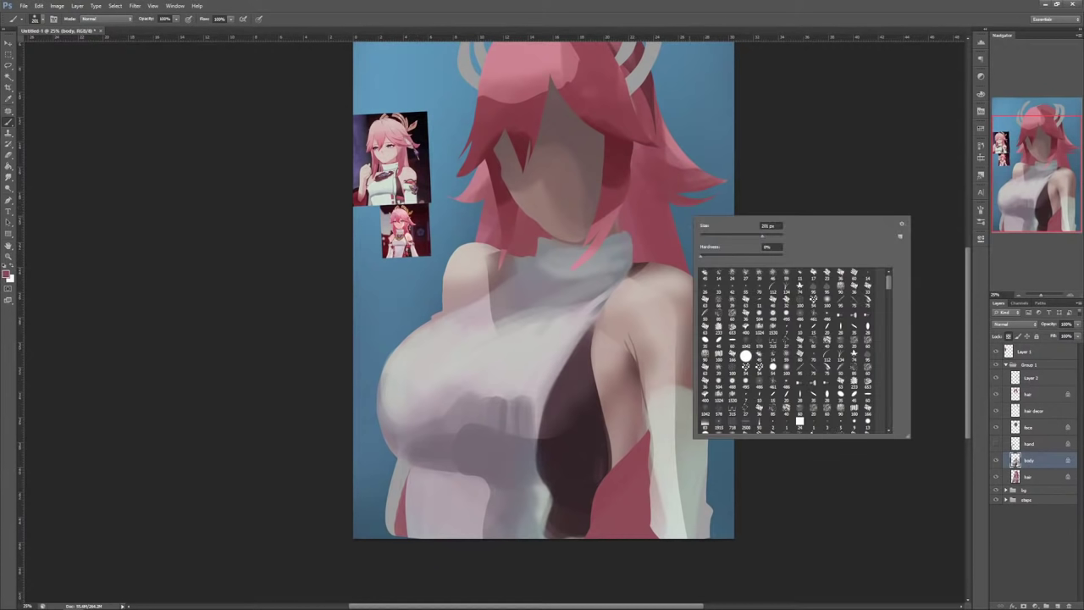
pyautogui.moveTo(718, 238); pyautogui.dragTo(737, 238)
pyautogui.moveTo(645, 296)
pyautogui.mouseDown()
pyautogui.moveTo(668, 343)
pyautogui.moveTo(669, 383)
pyautogui.mouseUp()
pyautogui.moveTo(451, 298); pyautogui.dragTo(478, 271)
pyautogui.keyDown('alt'); pyautogui.click(470, 286); pyautogui.keyUp('alt')
pyautogui.keyDown('alt'); pyautogui.click(650, 292); pyautogui.keyUp('alt')
pyautogui.moveTo(663, 296); pyautogui.dragTo(670, 347)
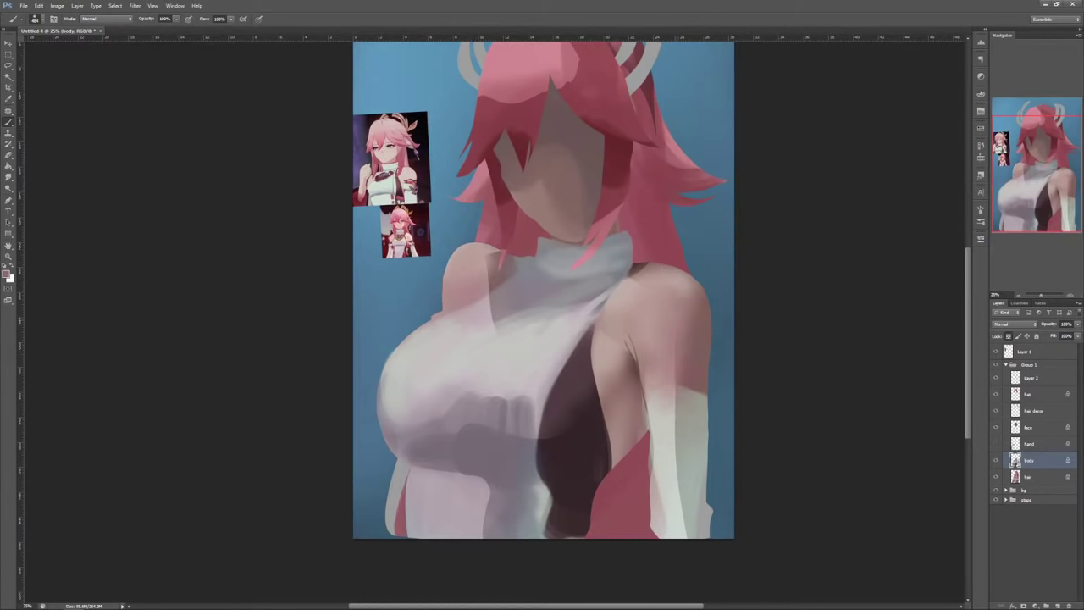
# Step: Repaint the skin around the near armpit and inner shoulder with smaller brushes and sampled skin tones
pyautogui.rightClick(673, 275)
pyautogui.moveTo(738, 295); pyautogui.dragTo(704, 294)
pyautogui.keyDown('alt'); pyautogui.click(629, 362); pyautogui.keyUp('alt')
pyautogui.keyDown('alt'); pyautogui.click(605, 345); pyautogui.keyUp('alt')
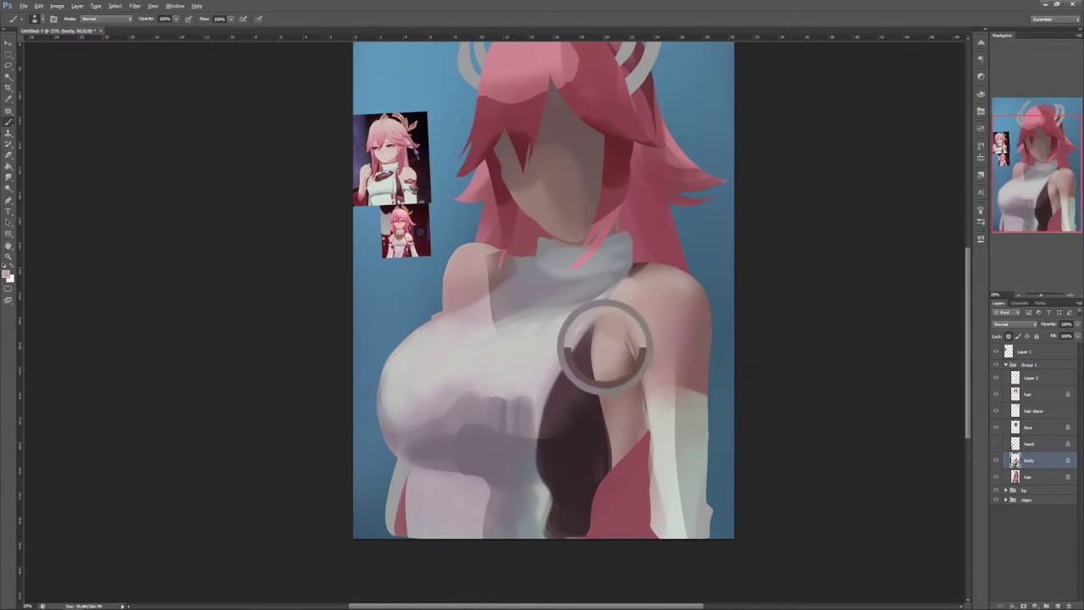
pyautogui.rightClick(664, 258)
pyautogui.press('Return')
pyautogui.moveTo(627, 328); pyautogui.dragTo(625, 359)
pyautogui.keyDown('alt'); pyautogui.click(631, 351); pyautogui.keyUp('alt')
pyautogui.moveTo(642, 274); pyautogui.dragTo(632, 329)
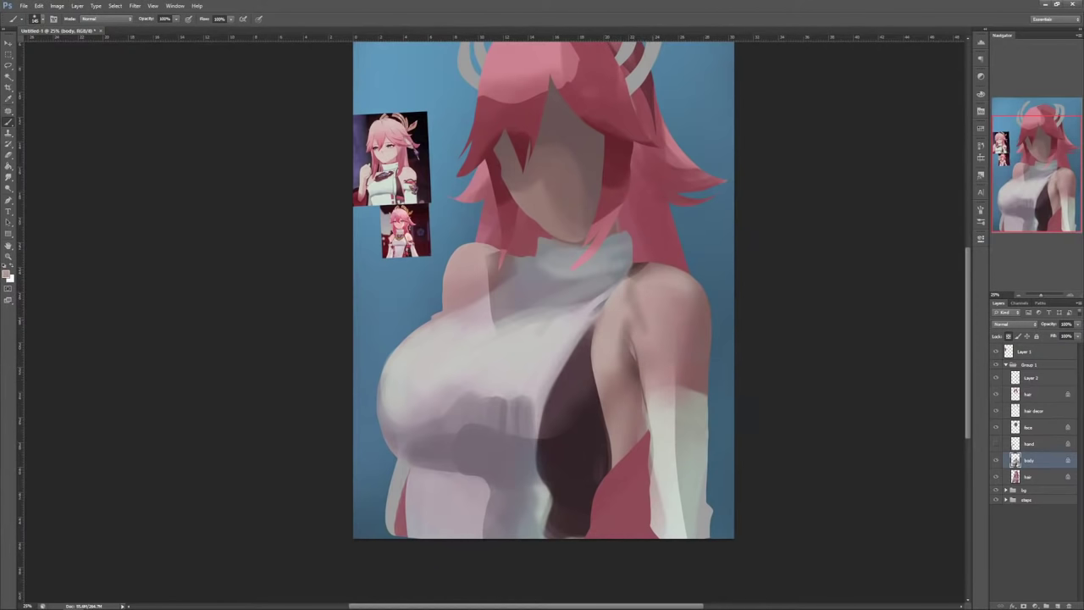
# Step: Soften the transition between the collar and the near shoulder using gray sampled from the collar
pyautogui.rightClick(691, 246)
pyautogui.press('Return')
pyautogui.keyDown('alt'); pyautogui.click(626, 238); pyautogui.keyUp('alt')
pyautogui.moveTo(650, 266)
pyautogui.mouseDown()
pyautogui.moveTo(638, 277)
pyautogui.moveTo(596, 274)
pyautogui.mouseUp()
pyautogui.keyDown('alt'); pyautogui.click(592, 269); pyautogui.keyUp('alt')
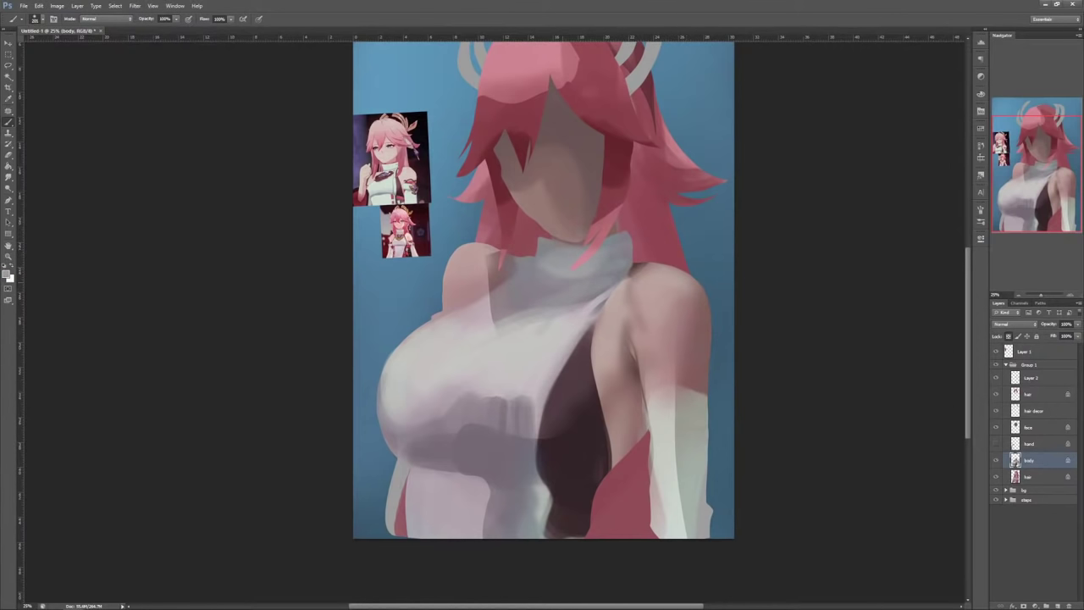
pyautogui.press('l')
pyautogui.moveTo(407, 465)
pyautogui.mouseDown()
pyautogui.moveTo(404, 519)
pyautogui.moveTo(373, 462)
pyautogui.mouseUp()
pyautogui.hotkey('ctrl', 'd')
# Step: Select the front hair, hair decor and face layers together
pyautogui.click(1029, 393)
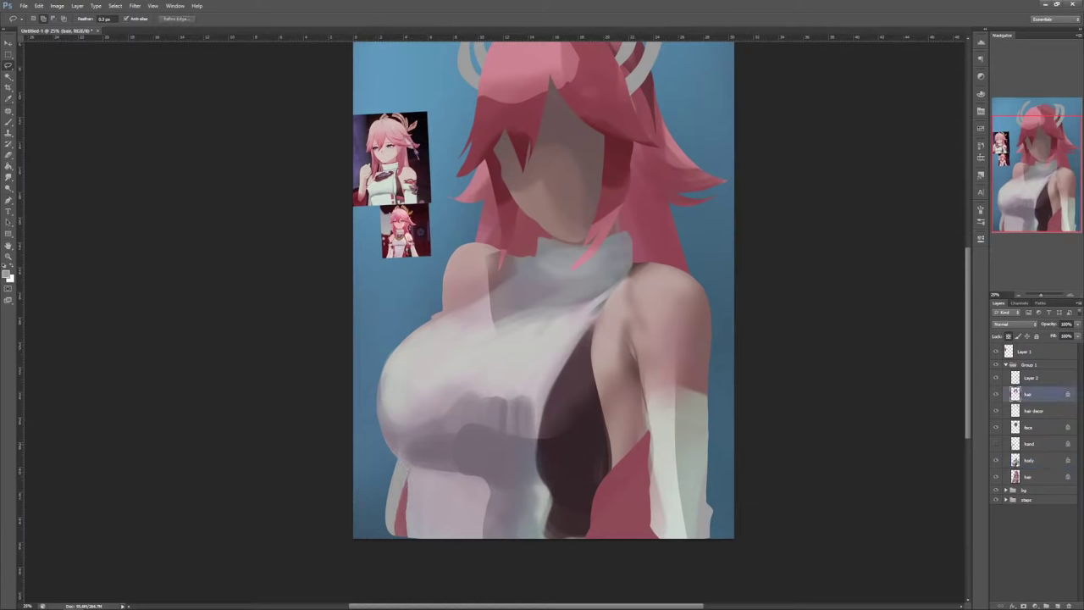
pyautogui.keyDown('ctrl'); pyautogui.click(1033, 411); pyautogui.keyUp('ctrl')
pyautogui.keyDown('ctrl'); pyautogui.click(1030, 428); pyautogui.keyUp('ctrl')
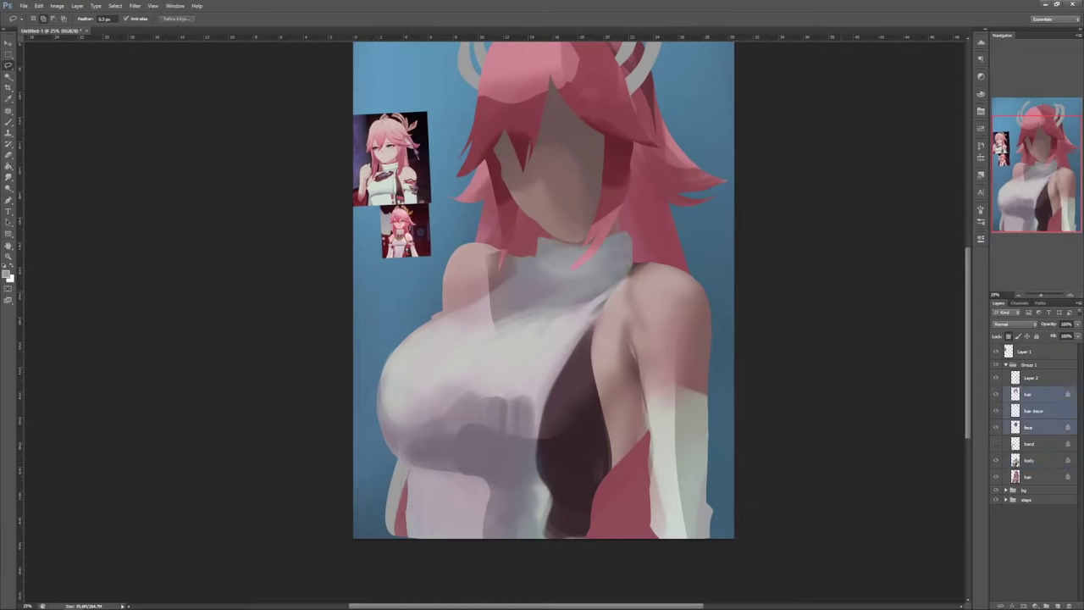
pyautogui.hotkey('ctrl', 't')
pyautogui.moveTo(781, 175); pyautogui.dragTo(775, 143)
pyautogui.moveTo(650, 169); pyautogui.dragTo(688, 313)
pyautogui.press('Escape')
# Step: Add the back hair layer to the selection, then transform the whole head, shifting it and tilting it about 1.3° counterclockwise
pyautogui.keyDown('ctrl'); pyautogui.click(1030, 477); pyautogui.keyUp('ctrl')
pyautogui.hotkey('ctrl', 't')
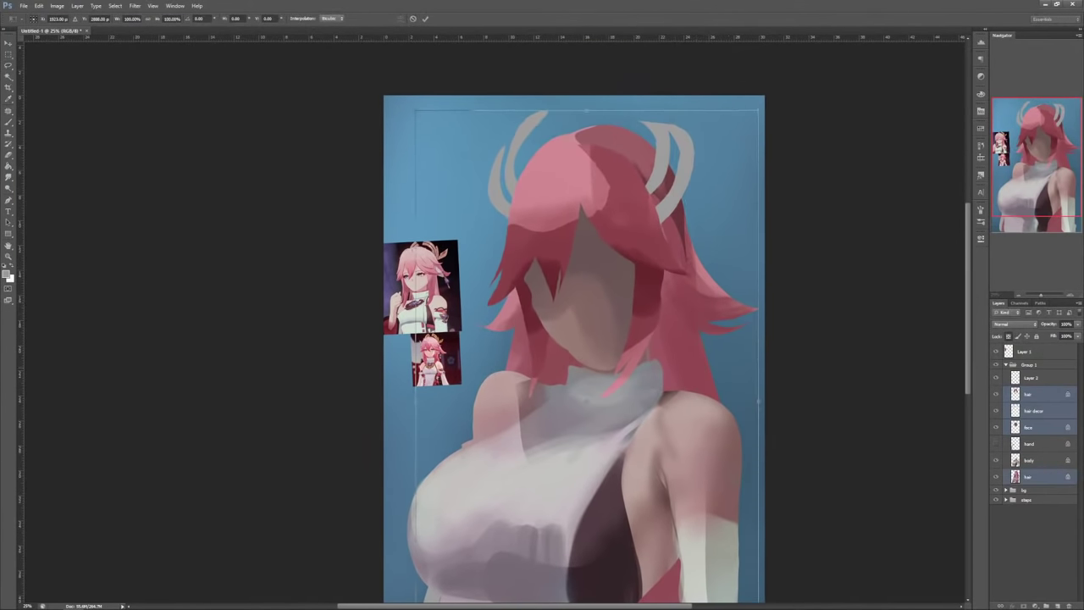
pyautogui.moveTo(788, 372); pyautogui.dragTo(783, 351)
pyautogui.moveTo(717, 422)
pyautogui.mouseDown()
pyautogui.moveTo(724, 406)
pyautogui.moveTo(711, 425)
pyautogui.moveTo(731, 411)
pyautogui.moveTo(720, 416)
pyautogui.moveTo(729, 423)
pyautogui.mouseUp()
pyautogui.moveTo(800, 339); pyautogui.dragTo(774, 503)
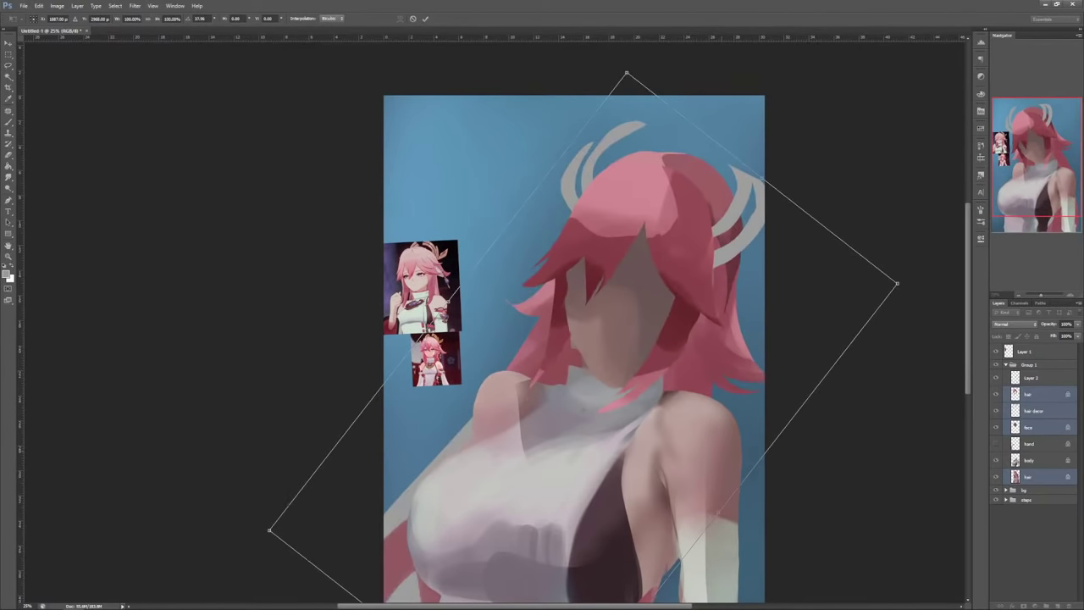
pyautogui.moveTo(726, 454); pyautogui.dragTo(704, 402)
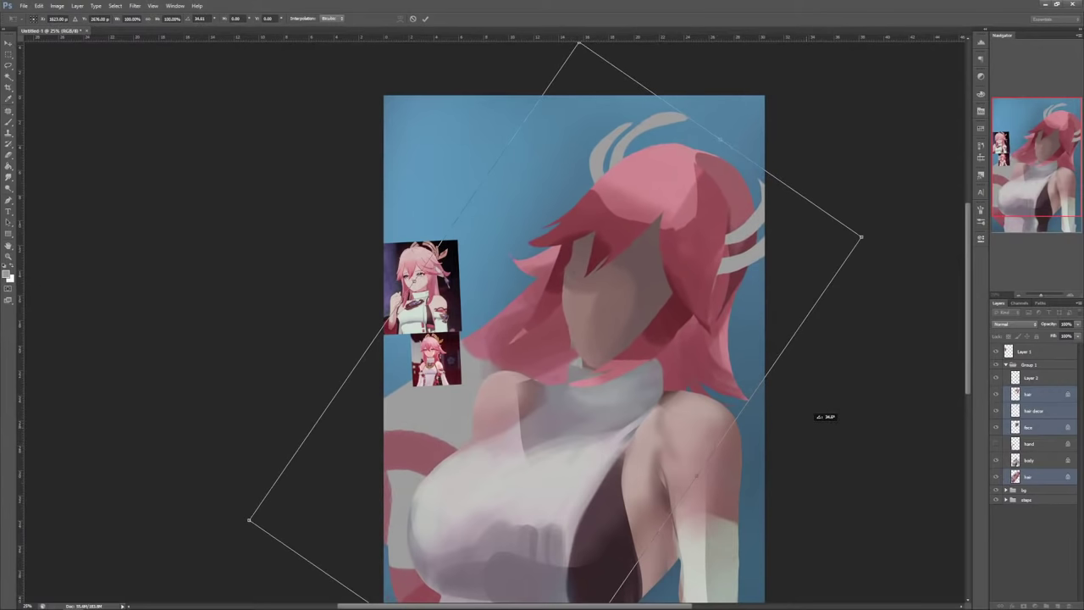
pyautogui.moveTo(822, 416); pyautogui.dragTo(649, 533)
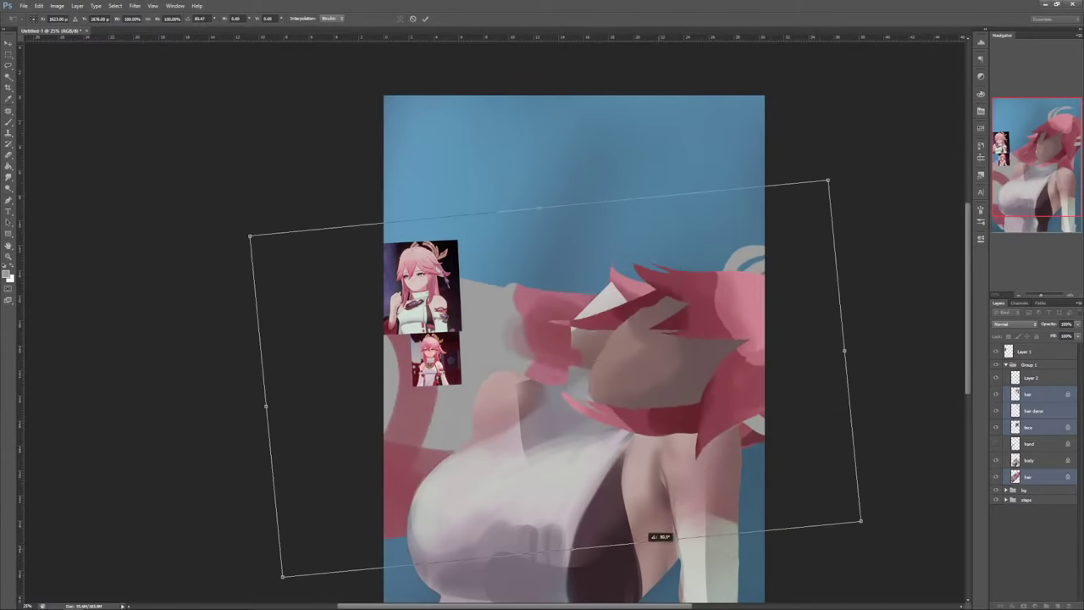
pyautogui.moveTo(747, 409); pyautogui.dragTo(704, 325)
pyautogui.moveTo(858, 335); pyautogui.dragTo(858, 343)
pyautogui.moveTo(745, 356); pyautogui.dragTo(715, 393)
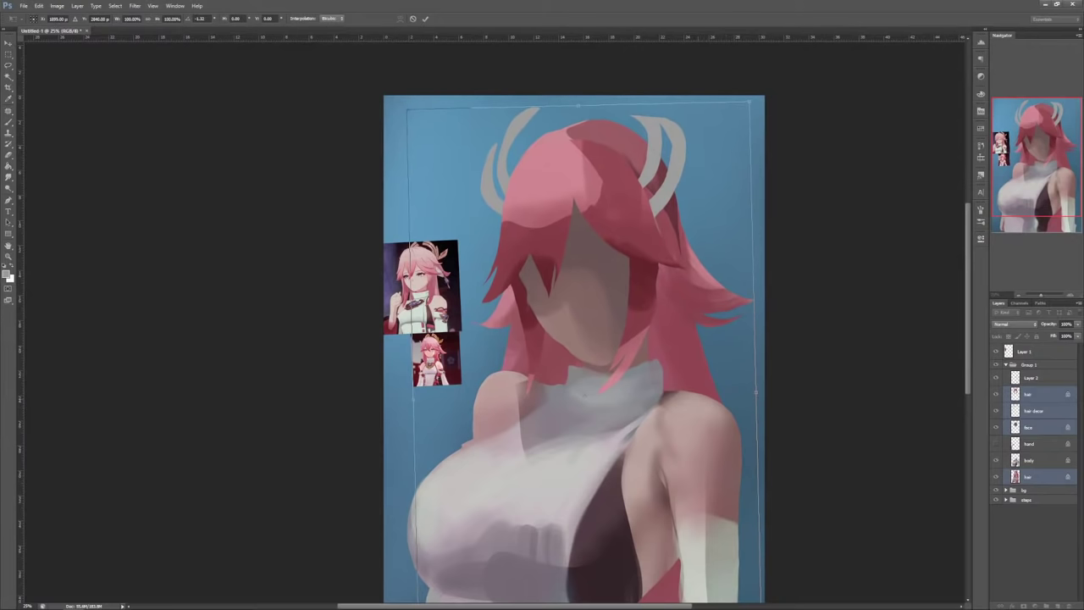
pyautogui.press('Return')
pyautogui.press('Return')
# Step: Tilt the selected head and hair layers slightly further counterclockwise with a second free transform
pyautogui.hotkey('ctrl', '+')
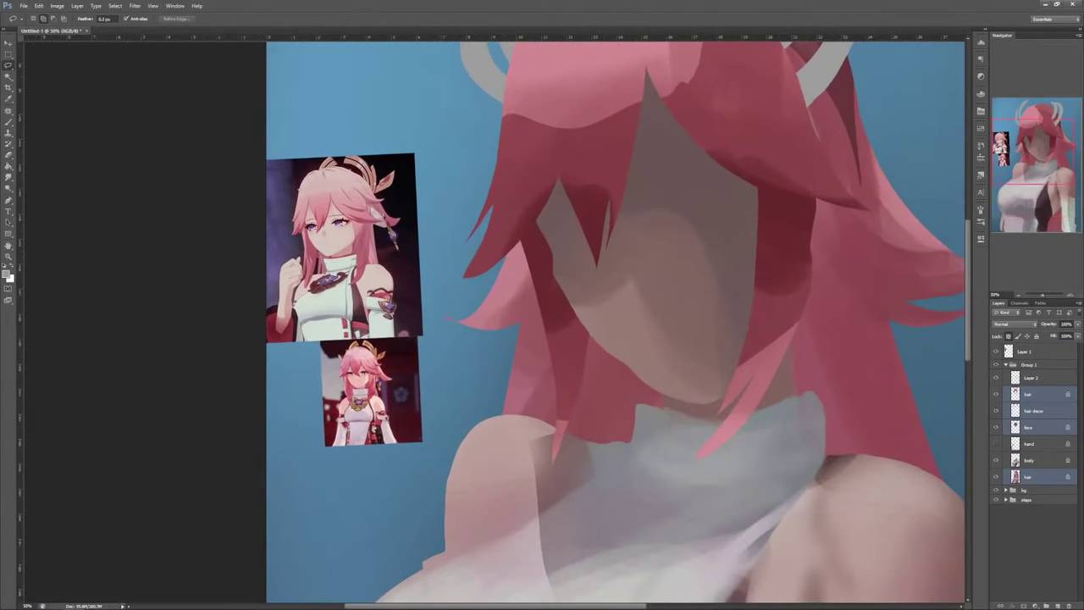
pyautogui.moveTo(716, 393); pyautogui.dragTo(614, 480)
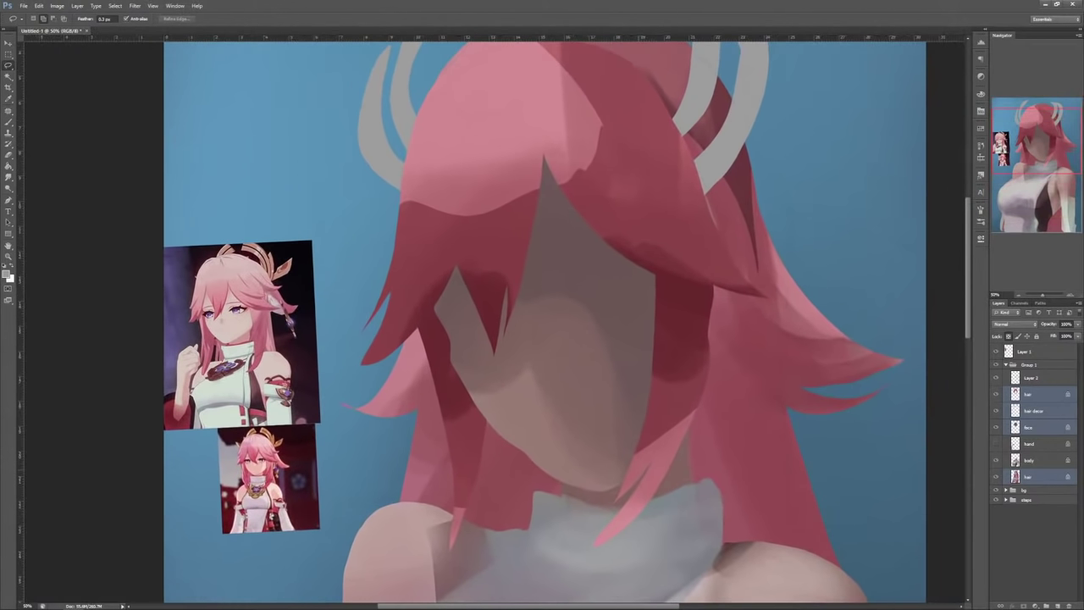
pyautogui.hotkey('ctrl', '-')
pyautogui.hotkey('ctrl', 't')
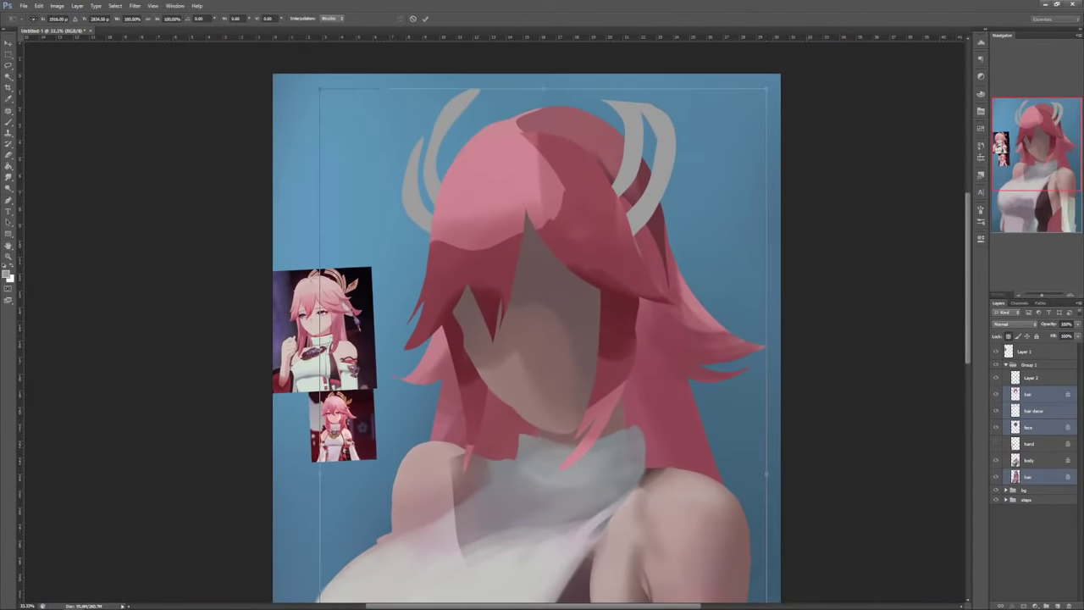
pyautogui.moveTo(835, 300); pyautogui.dragTo(751, 354)
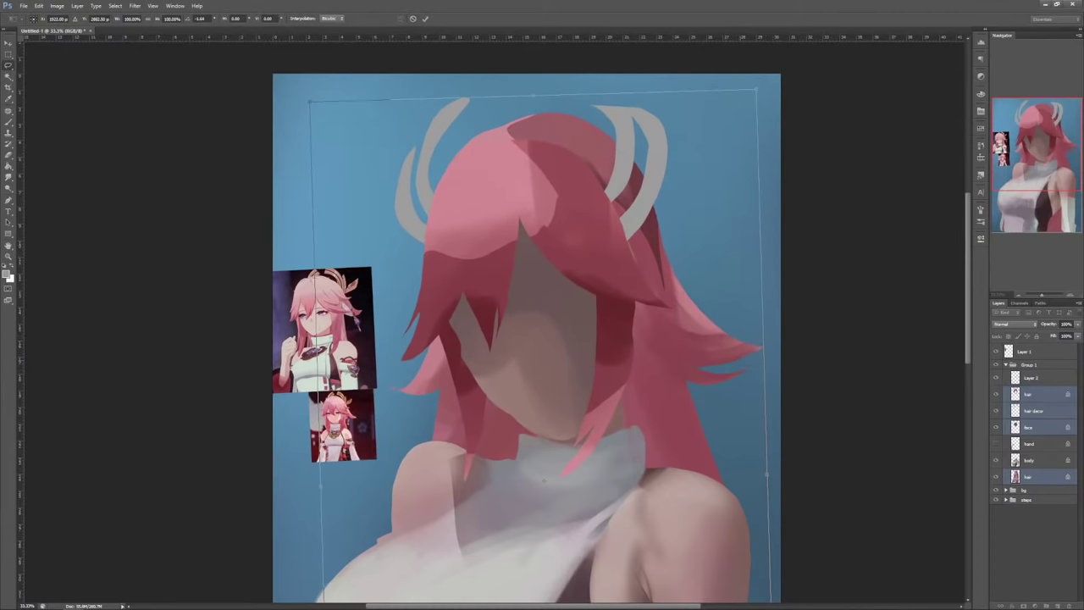
pyautogui.press('Return')
# Step: Compare the head with and without the front hair layer
pyautogui.hotkey('ctrl', '+')
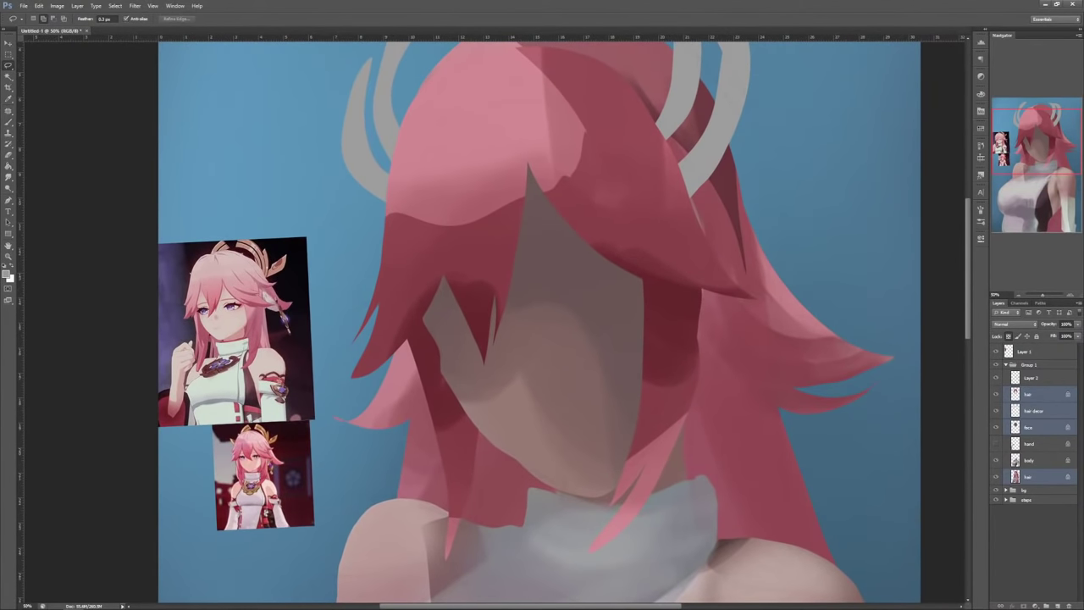
pyautogui.click(1029, 394)
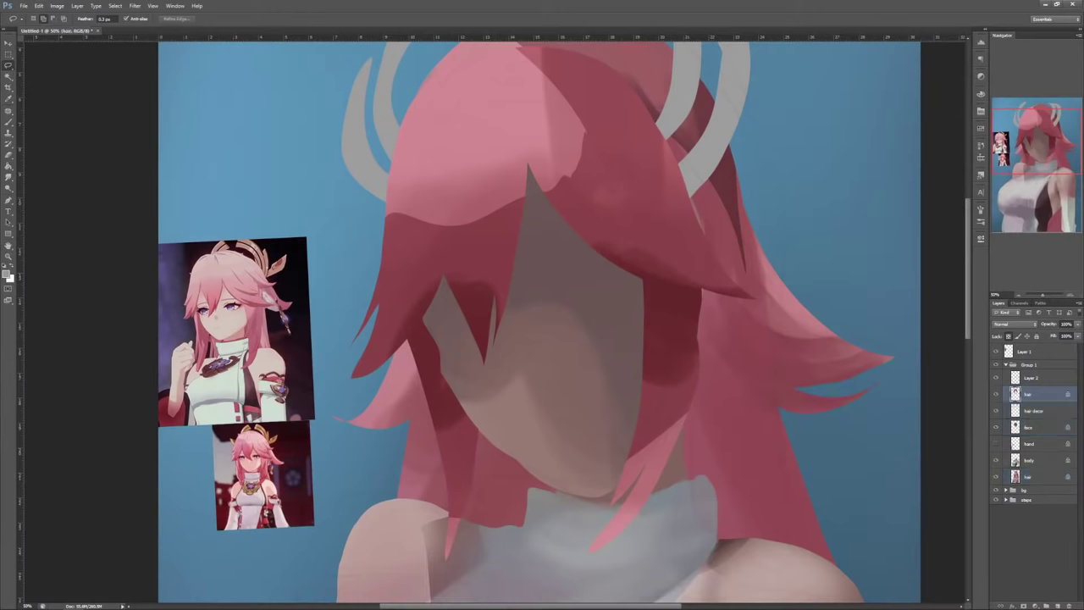
pyautogui.click(996, 394)
pyautogui.click(996, 394)
pyautogui.click(996, 394)
pyautogui.click(996, 394)
# Step: Make the face layer active and set up a very large soft brush with a skin tone sampled from the upper reference
pyautogui.click(1030, 428)
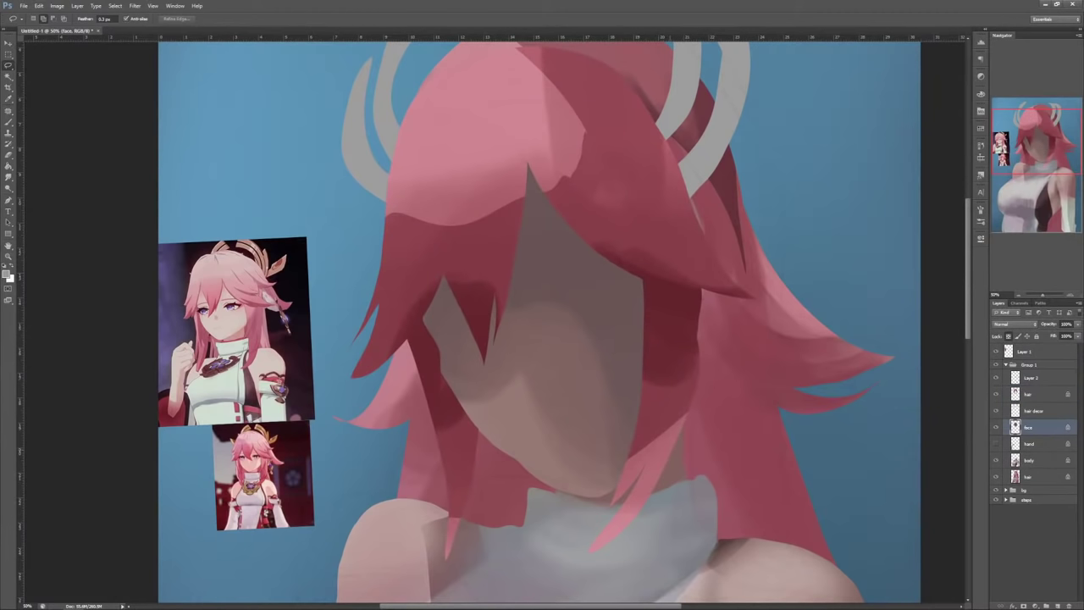
pyautogui.press('b')
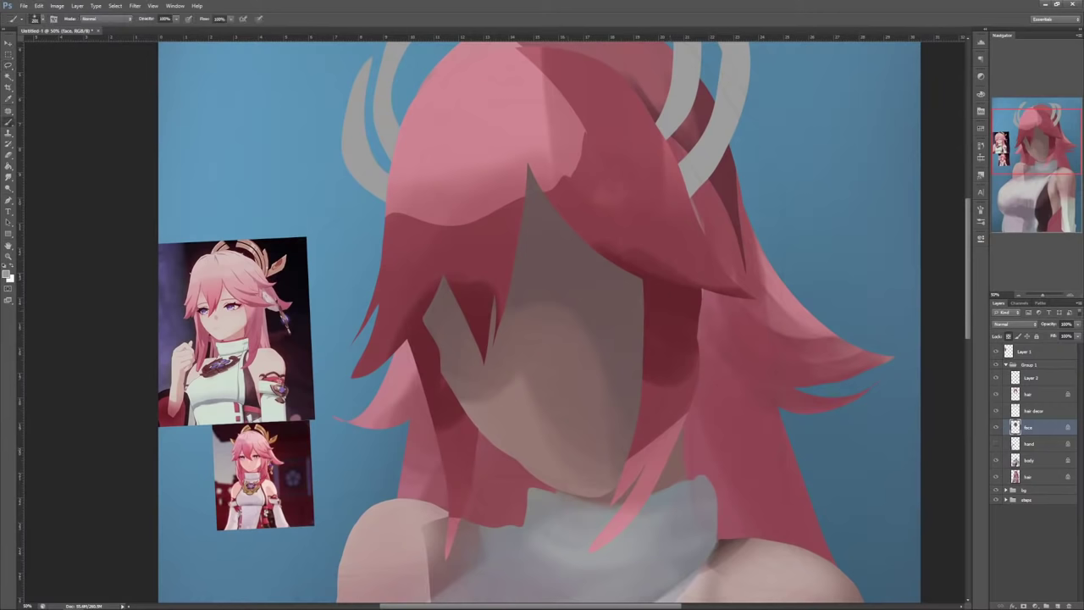
pyautogui.rightClick(582, 310)
pyautogui.press('Return')
pyautogui.rightClick(603, 256)
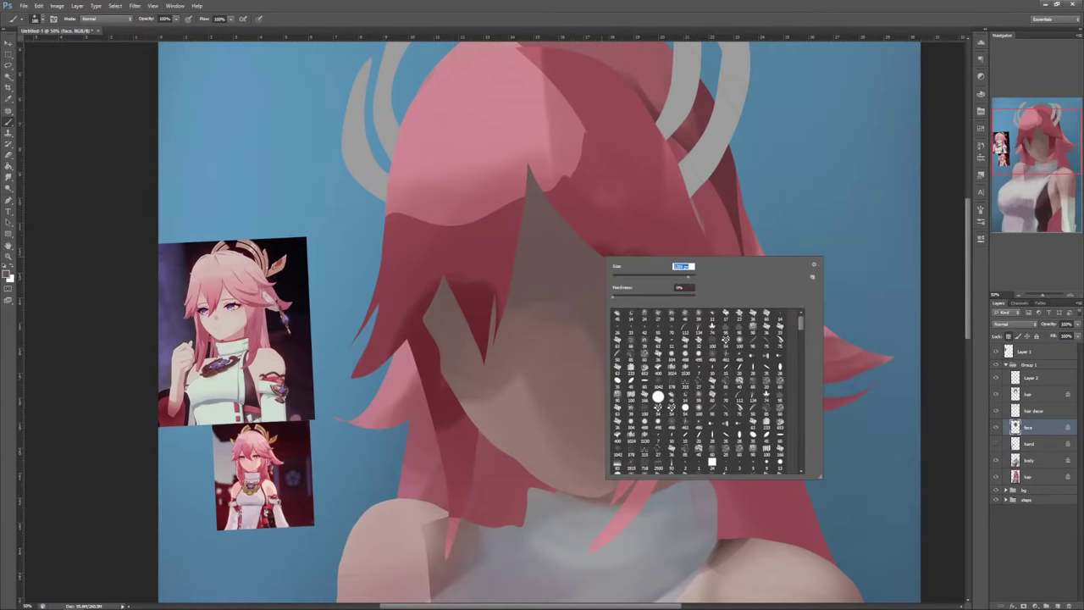
pyautogui.doubleClick(626, 394)
pyautogui.keyDown('alt'); pyautogui.click(236, 323); pyautogui.keyUp('alt')
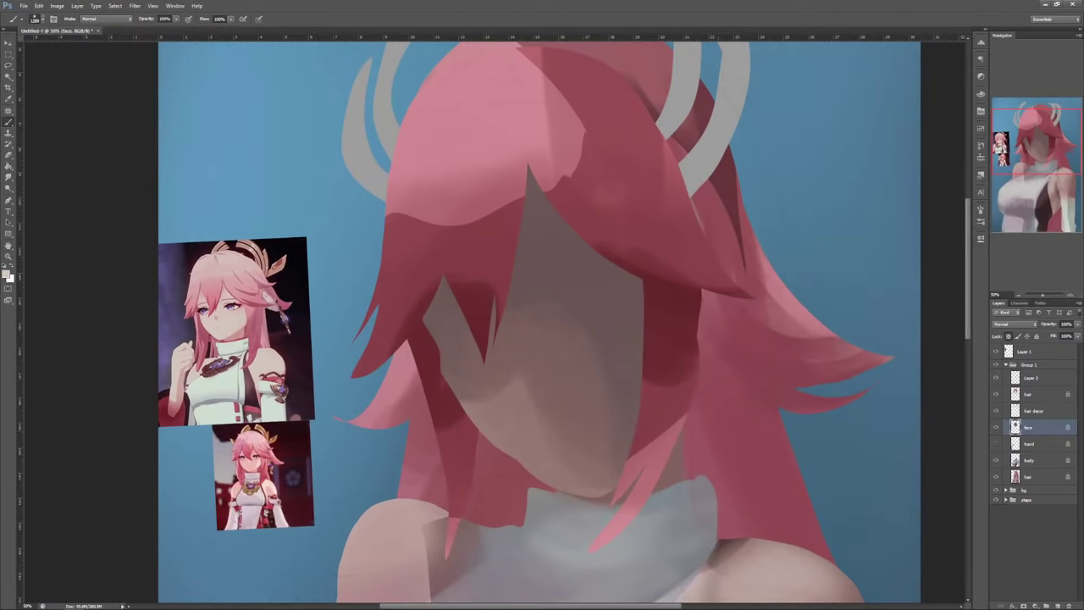
pyautogui.moveTo(542, 381); pyautogui.dragTo(565, 311)
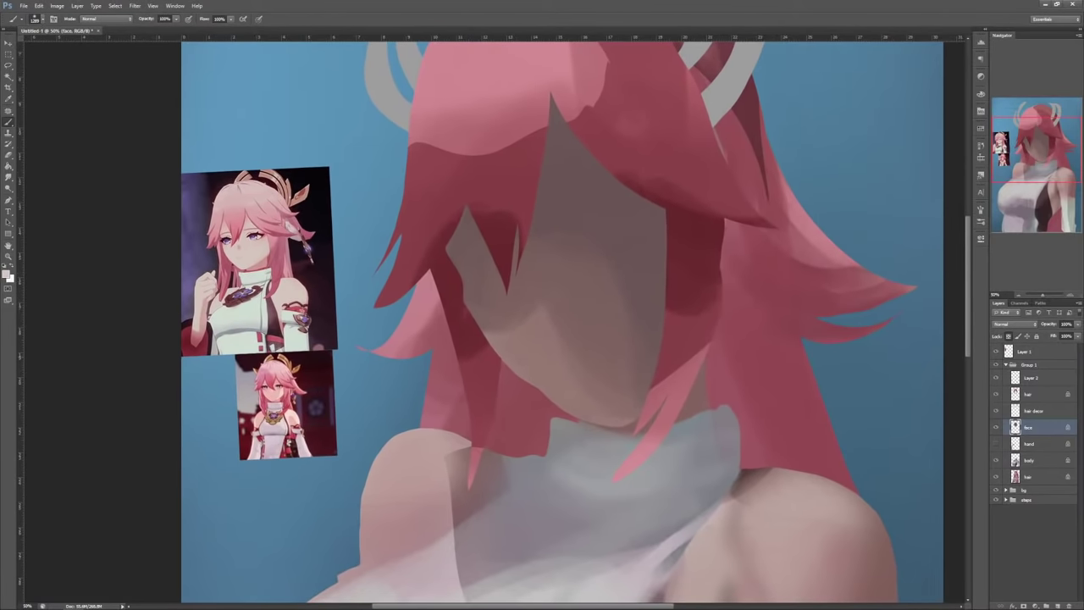
# Step: Brush soft, lighter skin tones over the middle and lower face, sampling from the shoulder and face to smooth the hard-edged shadows
pyautogui.keyDown('alt'); pyautogui.click(406, 483); pyautogui.keyUp('alt')
pyautogui.rightClick(551, 247)
pyautogui.doubleClick(602, 387)
pyautogui.moveTo(551, 292)
pyautogui.mouseDown()
pyautogui.moveTo(542, 339)
pyautogui.moveTo(576, 390)
pyautogui.mouseUp()
pyautogui.moveTo(592, 271); pyautogui.dragTo(614, 348)
pyautogui.moveTo(533, 204)
pyautogui.mouseDown()
pyautogui.moveTo(597, 271)
pyautogui.moveTo(595, 373)
pyautogui.mouseUp()
pyautogui.keyDown('alt'); pyautogui.click(625, 262); pyautogui.keyUp('alt')
pyautogui.keyDown('alt'); pyautogui.click(604, 292); pyautogui.keyUp('alt')
pyautogui.keyDown('alt'); pyautogui.click(571, 353); pyautogui.keyUp('alt')
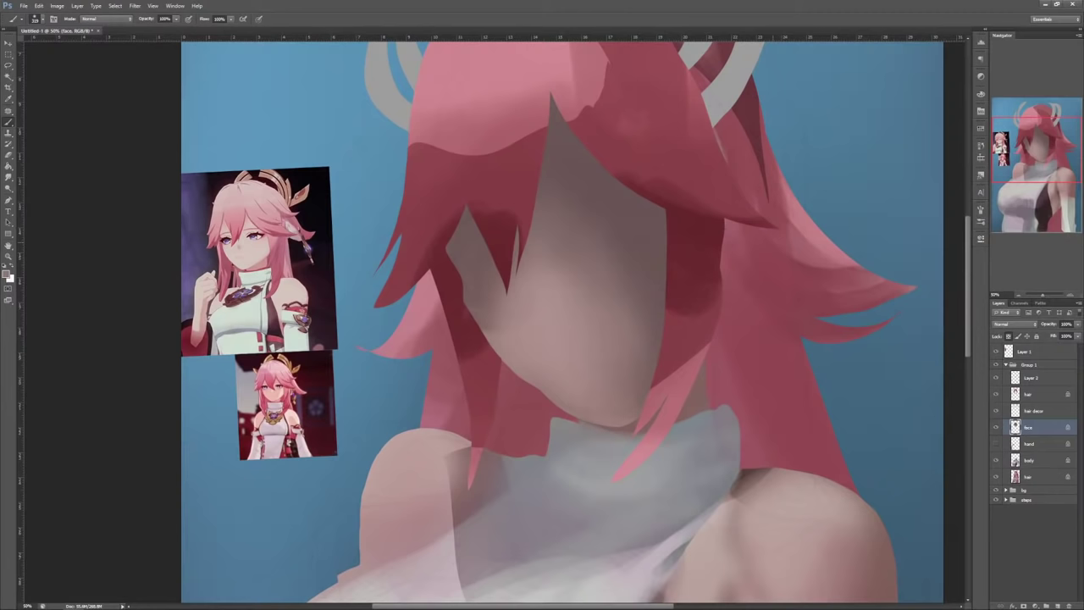
# Step: Blend sampled cheek colour into the narrow strip of face visible between the image-left hair locks
pyautogui.scroll(-1, 562, 322)
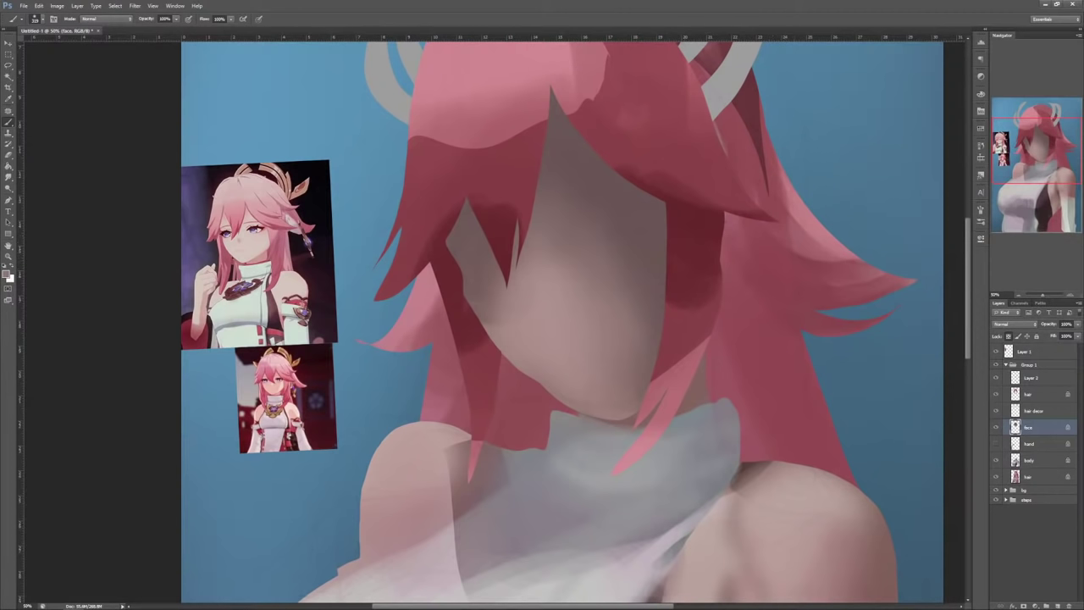
pyautogui.hotkey('ctrl', '-')
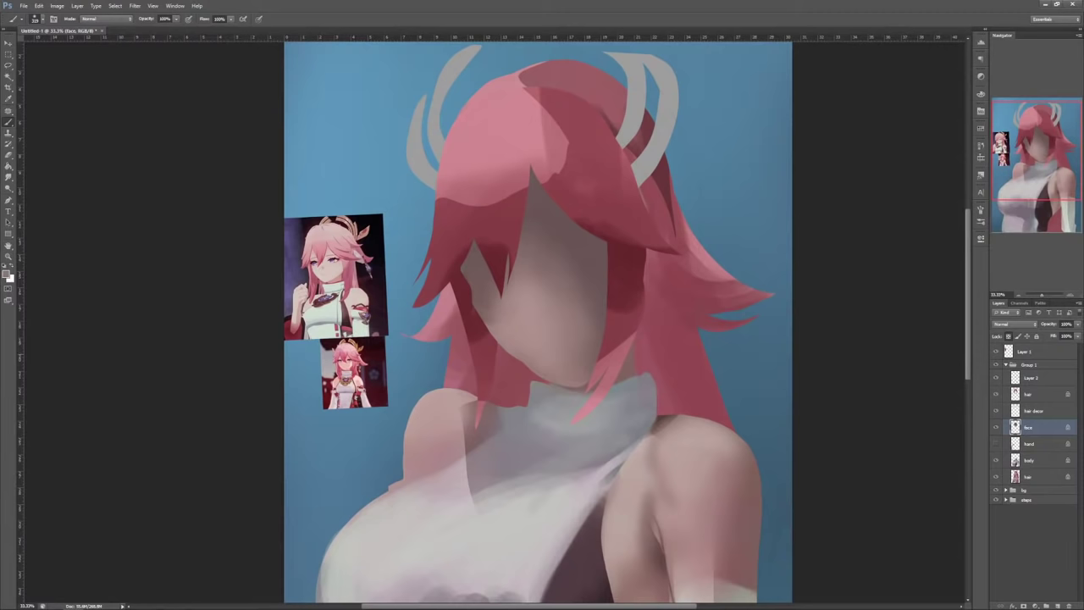
pyautogui.keyDown('alt'); pyautogui.click(498, 315); pyautogui.keyUp('alt')
pyautogui.moveTo(468, 273); pyautogui.dragTo(485, 315)
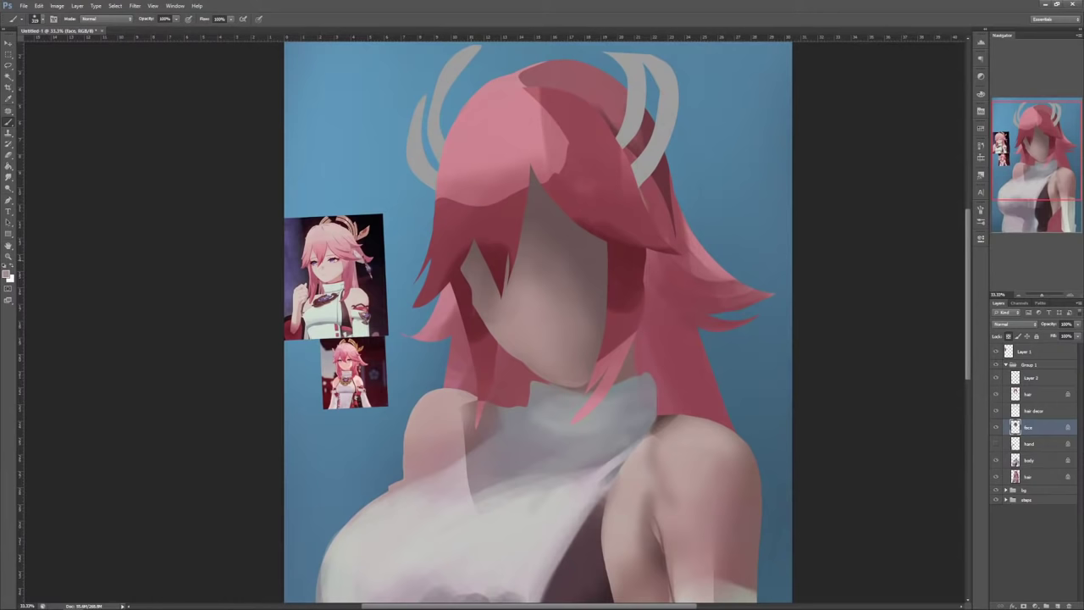
# Step: With a smaller soft brush, paint sampled skin shading across the forehead, brow area and the face strip between the bangs
pyautogui.keyDown('alt'); pyautogui.click(546, 211); pyautogui.keyUp('alt')
pyautogui.rightClick(576, 203)
pyautogui.moveTo(615, 222); pyautogui.dragTo(606, 223)
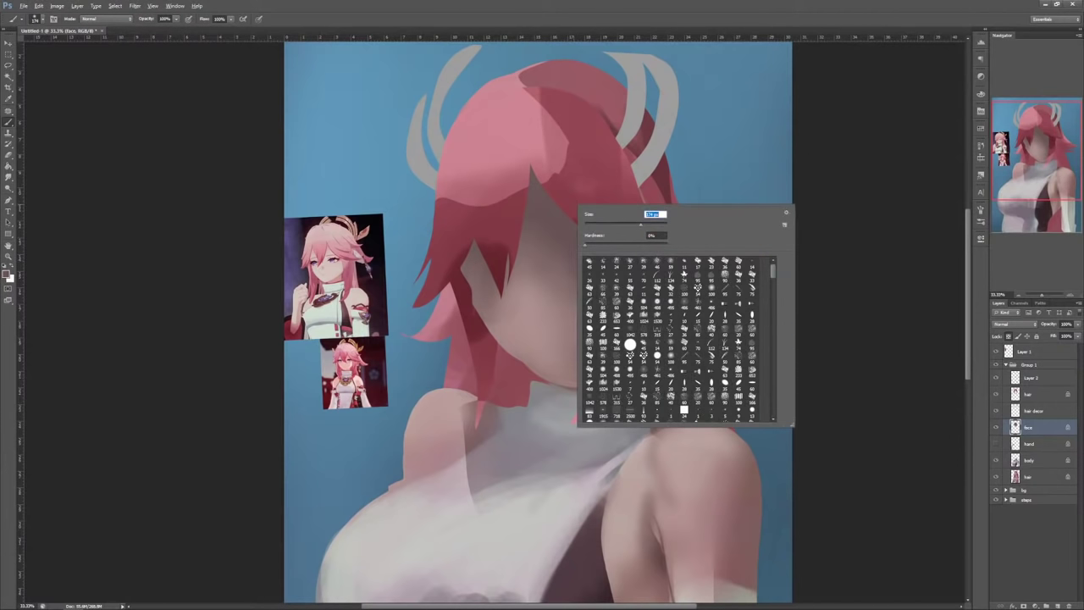
pyautogui.press('Return')
pyautogui.keyDown('alt'); pyautogui.click(542, 246); pyautogui.keyUp('alt')
pyautogui.moveTo(537, 258); pyautogui.dragTo(572, 233)
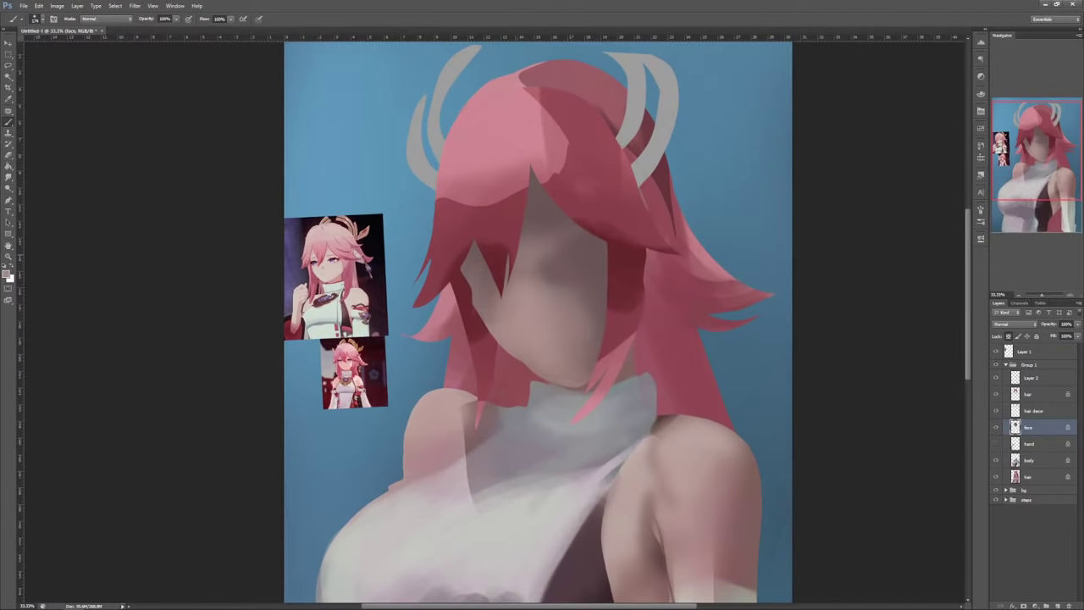
pyautogui.moveTo(475, 254); pyautogui.dragTo(485, 278)
# Step: Model the eye sockets and forehead with sampled shadow and skin tones, blending them toward the cheek beside the bangs
pyautogui.keyDown('alt'); pyautogui.click(555, 264); pyautogui.keyUp('alt')
pyautogui.moveTo(551, 278); pyautogui.dragTo(547, 287)
pyautogui.keyDown('alt'); pyautogui.click(546, 296); pyautogui.keyUp('alt')
pyautogui.keyDown('alt'); pyautogui.click(557, 263); pyautogui.keyUp('alt')
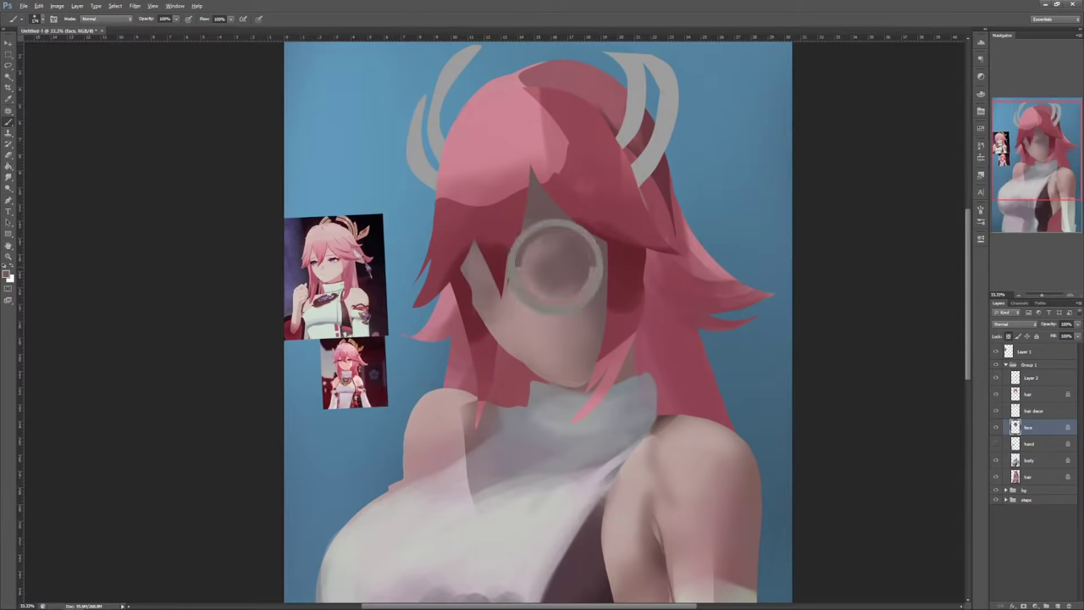
pyautogui.moveTo(475, 269); pyautogui.dragTo(506, 297)
pyautogui.keyDown('alt'); pyautogui.click(514, 306); pyautogui.keyUp('alt')
pyautogui.moveTo(528, 235); pyautogui.dragTo(542, 207)
pyautogui.keyDown('alt'); pyautogui.click(575, 233); pyautogui.keyUp('alt')
pyautogui.keyDown('alt'); pyautogui.click(584, 261); pyautogui.keyUp('alt')
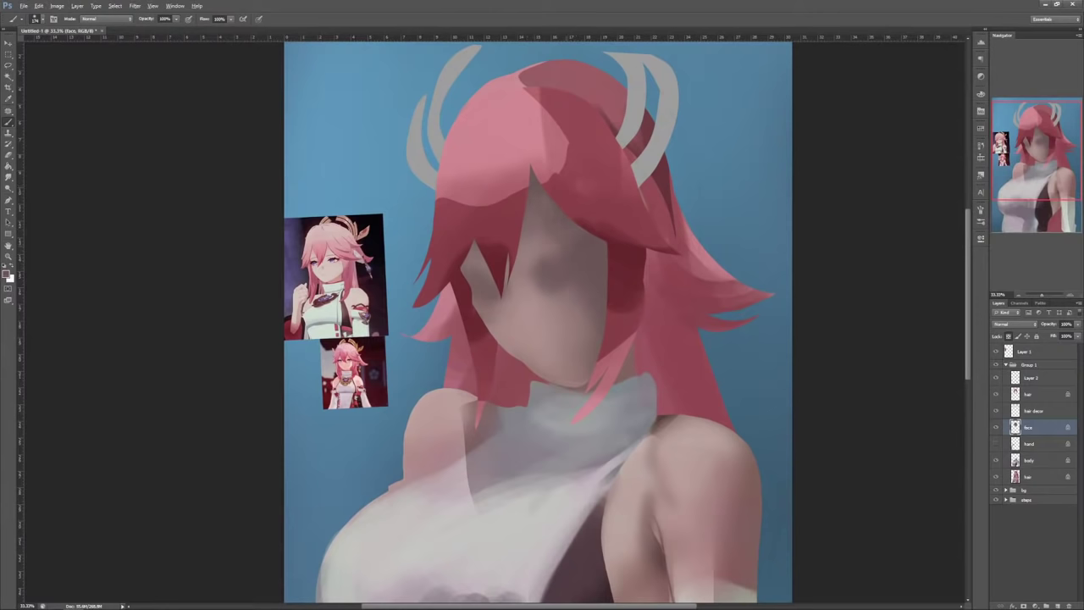
# Step: Reduce the brush size and define the nose bridge and inner eye area with narrow soft strokes of sampled tones
pyautogui.rightClick(557, 194)
pyautogui.moveTo(522, 248)
pyautogui.mouseDown()
pyautogui.moveTo(518, 290)
pyautogui.moveTo(521, 271)
pyautogui.moveTo(528, 295)
pyautogui.mouseUp()
pyautogui.click(588, 216)
pyautogui.moveTo(515, 290)
pyautogui.mouseDown()
pyautogui.moveTo(512, 303)
pyautogui.moveTo(528, 289)
pyautogui.mouseUp()
pyautogui.keyDown('alt'); pyautogui.click(519, 307); pyautogui.keyUp('alt')
pyautogui.keyDown('alt'); pyautogui.click(526, 284); pyautogui.keyUp('alt')
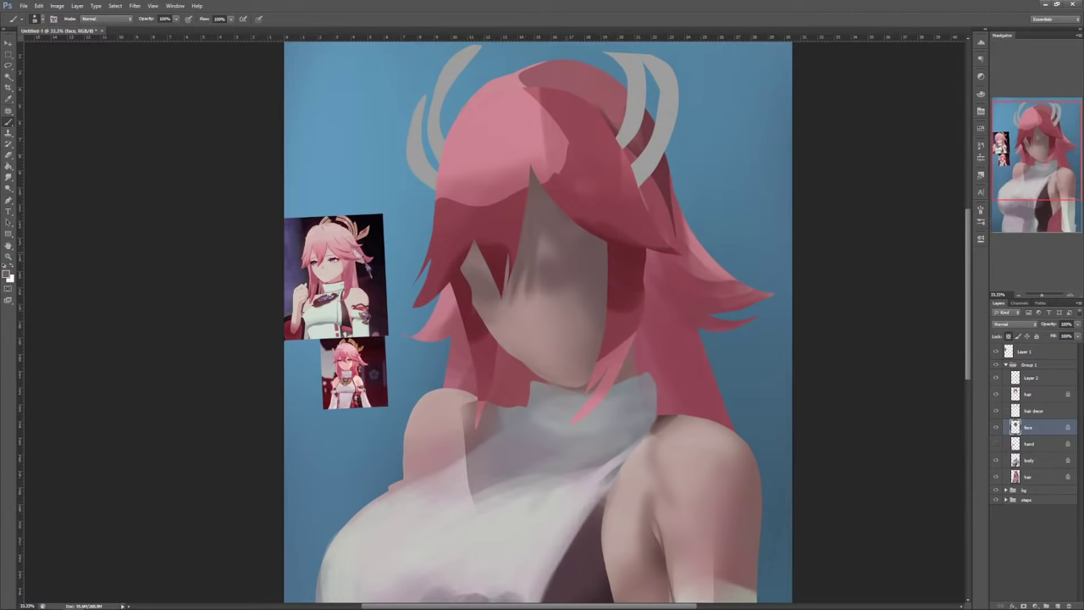
# Step: Enlarge the brush slightly and paint the shadow along the side of the nose down toward the mouth
pyautogui.rightClick(569, 252)
pyautogui.moveTo(596, 272); pyautogui.dragTo(603, 272)
pyautogui.moveTo(535, 300)
pyautogui.mouseDown()
pyautogui.moveTo(542, 344)
pyautogui.moveTo(555, 339)
pyautogui.mouseUp()
pyautogui.keyDown('alt'); pyautogui.click(533, 329); pyautogui.keyUp('alt')
pyautogui.keyDown('alt'); pyautogui.click(527, 354); pyautogui.keyUp('alt')
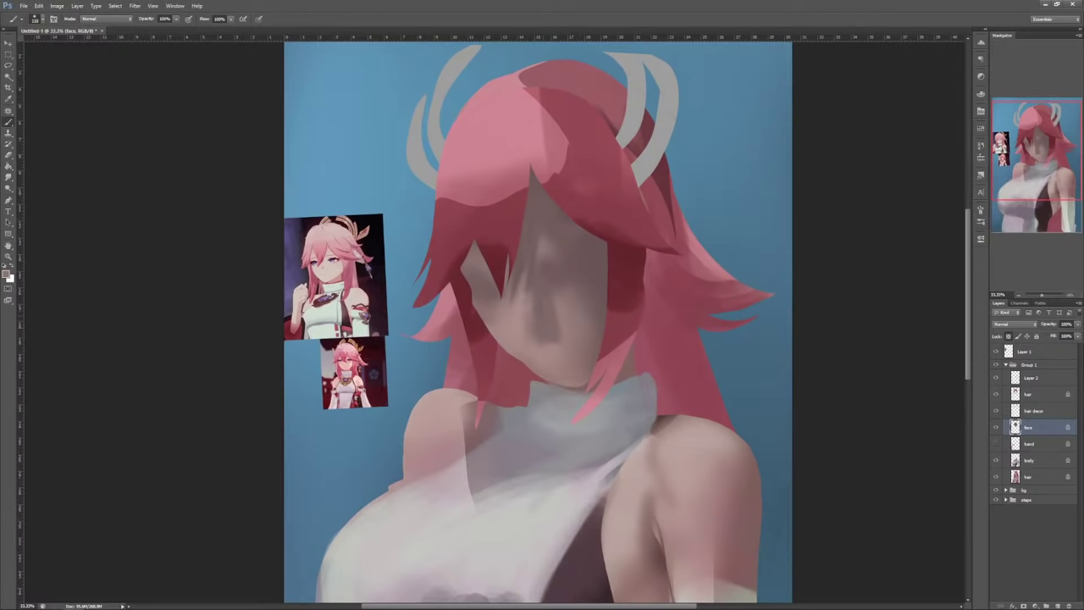
# Step: Enlarge the soft brush and shade the far cheek and the shadow side of the chin with sampled colour
pyautogui.rightClick(602, 252)
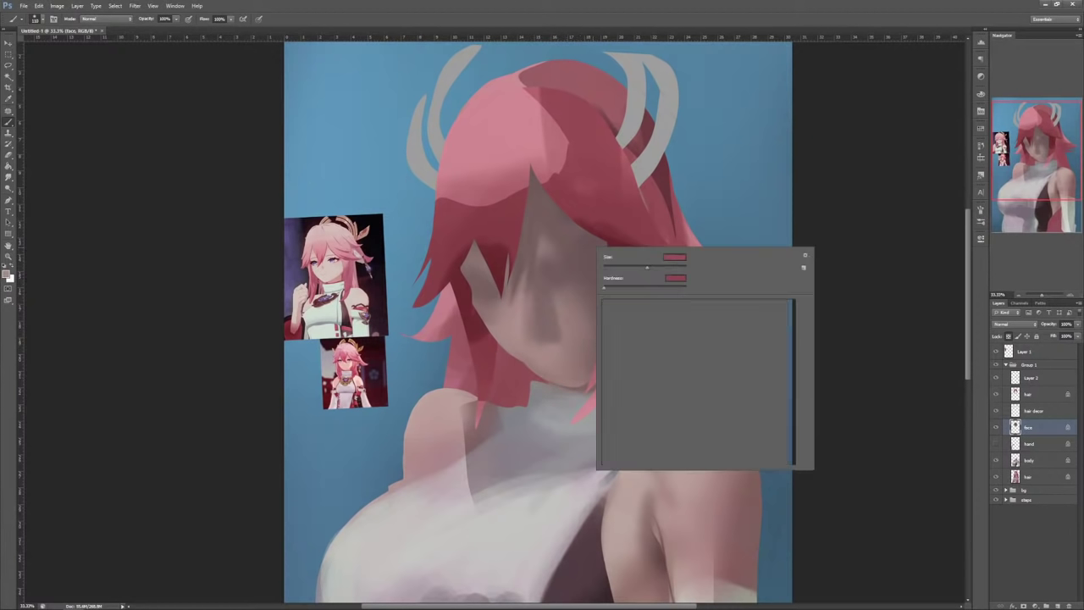
pyautogui.moveTo(585, 283); pyautogui.dragTo(590, 313)
pyautogui.keyDown('alt'); pyautogui.click(582, 264); pyautogui.keyUp('alt')
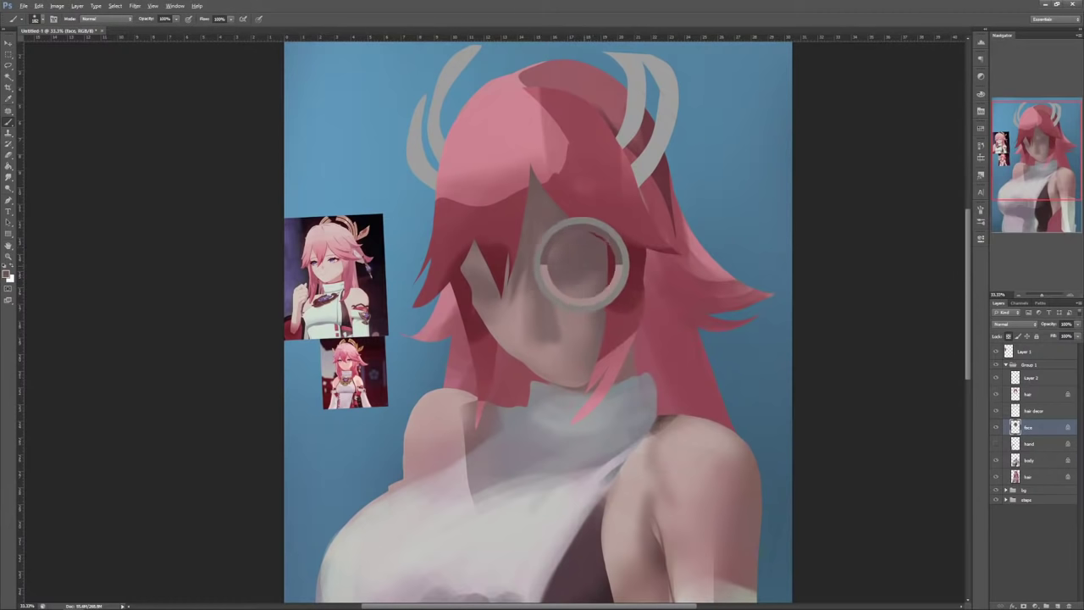
pyautogui.moveTo(590, 350); pyautogui.dragTo(581, 382)
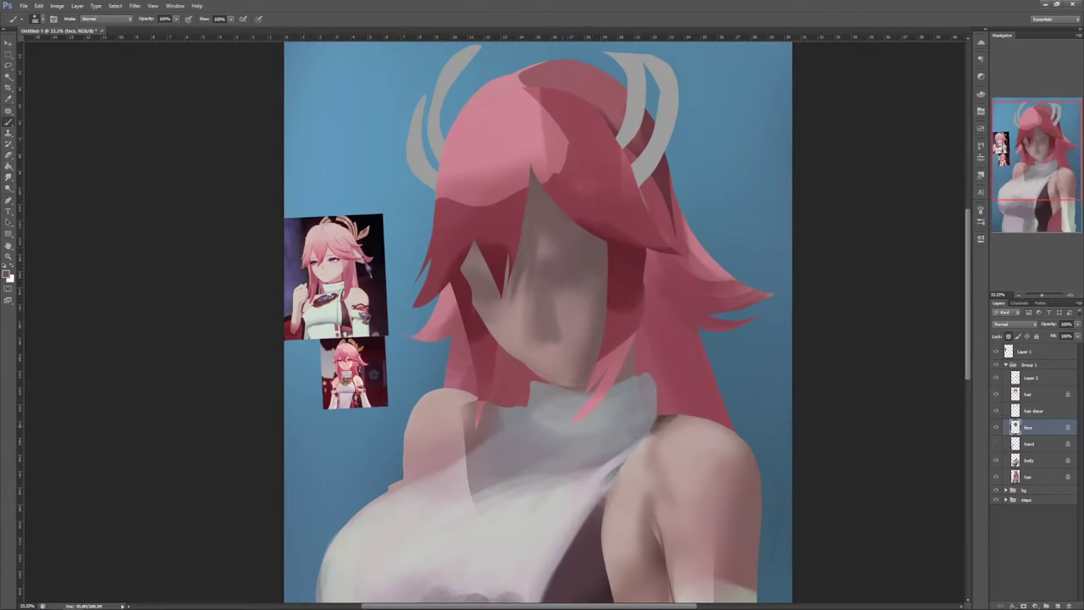
# Step: Lasso the shadow side of the face, darken it with Brightness/Contrast at a contrast of about 63, and deselect
pyautogui.press('l')
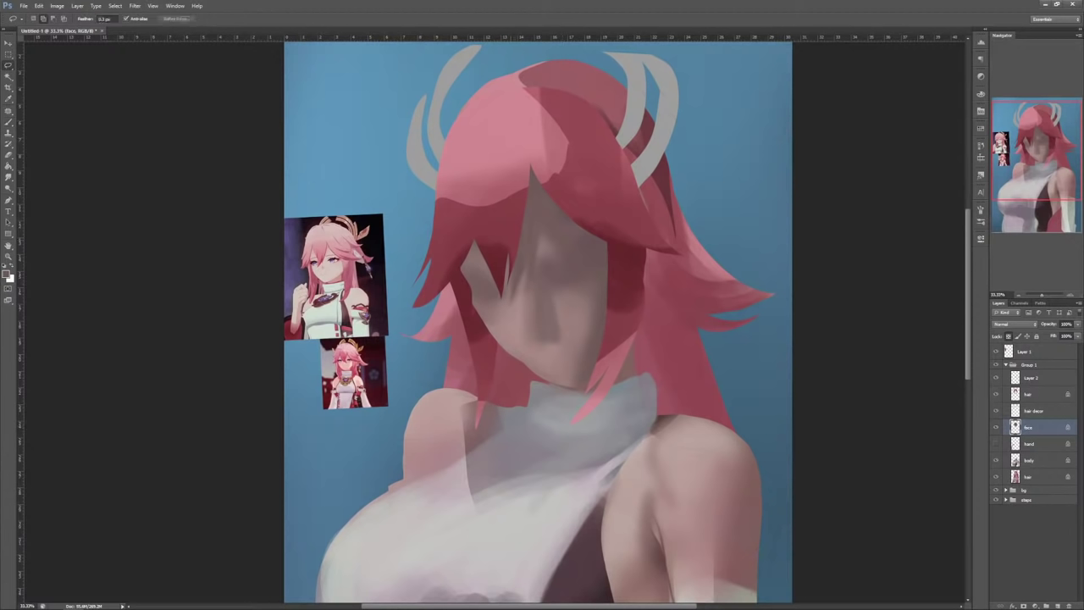
pyautogui.moveTo(522, 283)
pyautogui.mouseDown()
pyautogui.moveTo(516, 165)
pyautogui.moveTo(605, 225)
pyautogui.mouseUp()
pyautogui.hotkey('alt', 'i')
pyautogui.press('a')
pyautogui.press('c')
pyautogui.moveTo(877, 266)
pyautogui.mouseDown()
pyautogui.moveTo(897, 286)
pyautogui.moveTo(869, 266)
pyautogui.mouseUp()
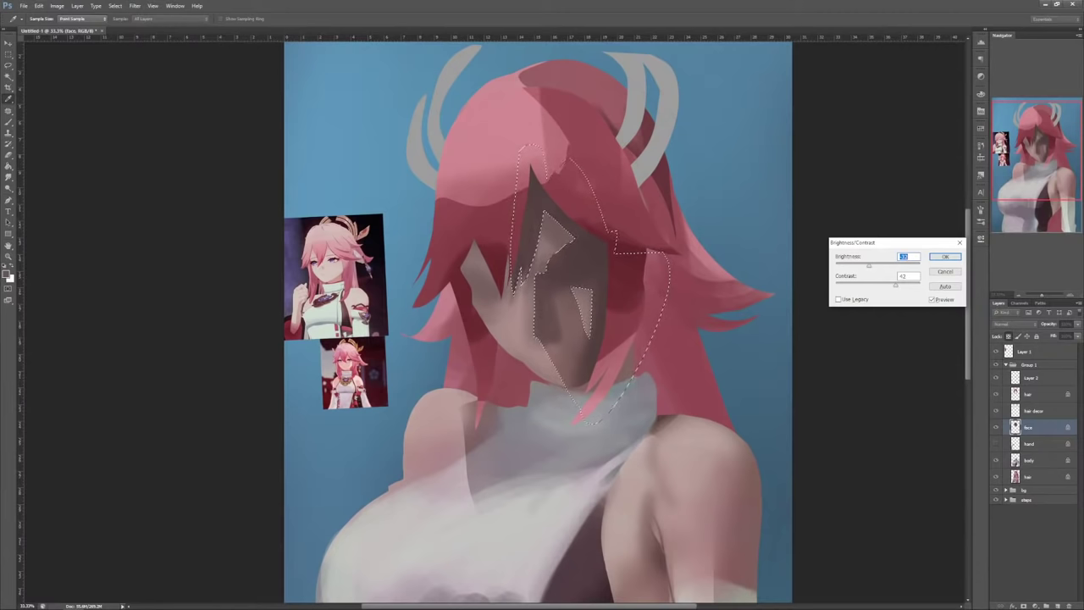
pyautogui.hotkey('shift', 'Up')
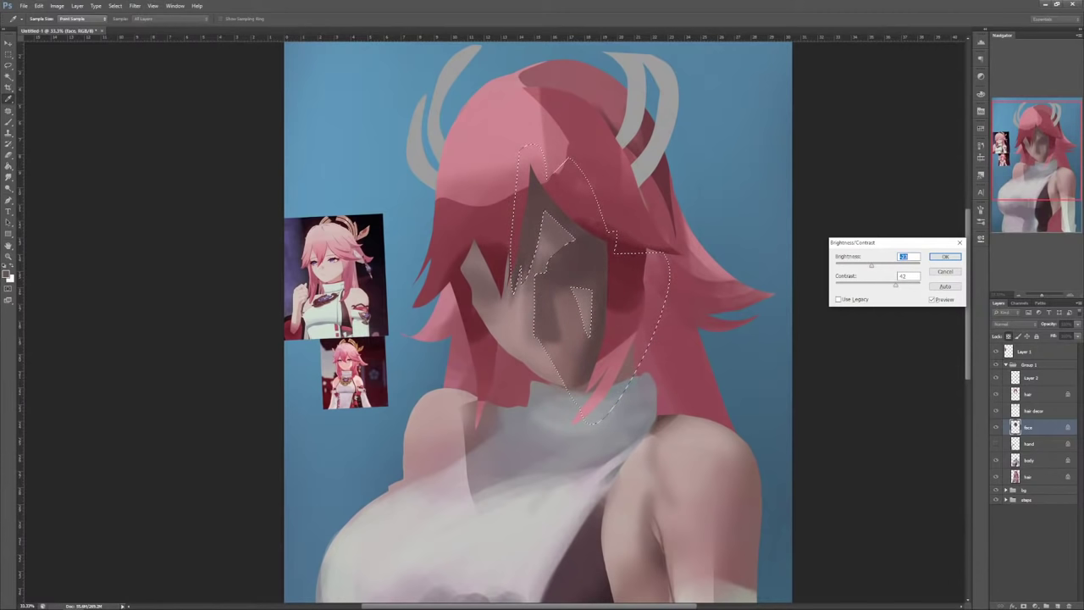
pyautogui.press('Tab')
pyautogui.hotkey('shift', 'Up')
pyautogui.hotkey('shift', 'Up')
pyautogui.hotkey('shift', 'Tab')
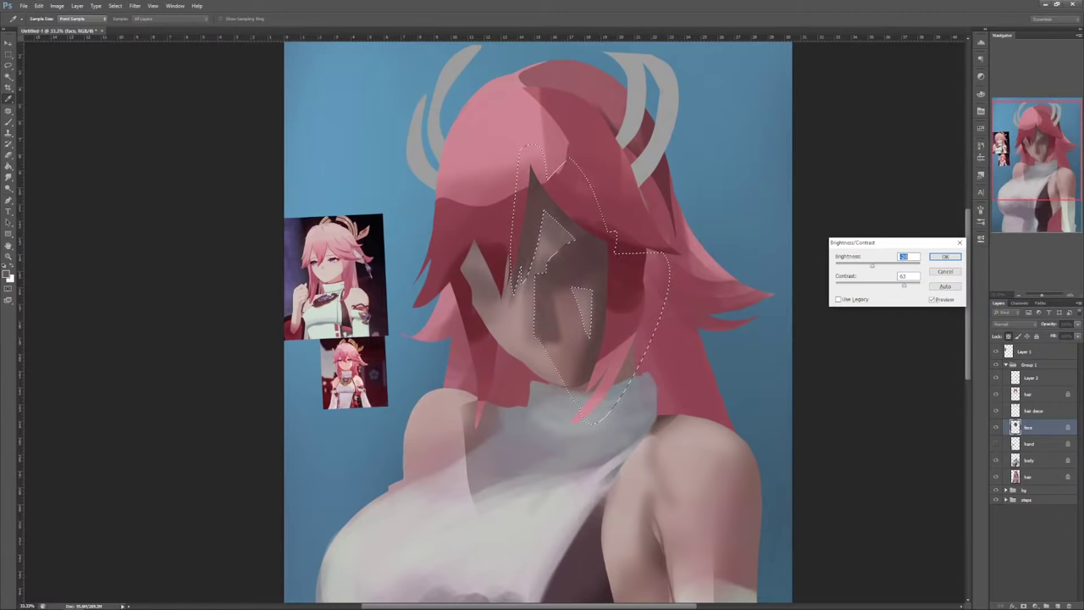
pyautogui.press('Return')
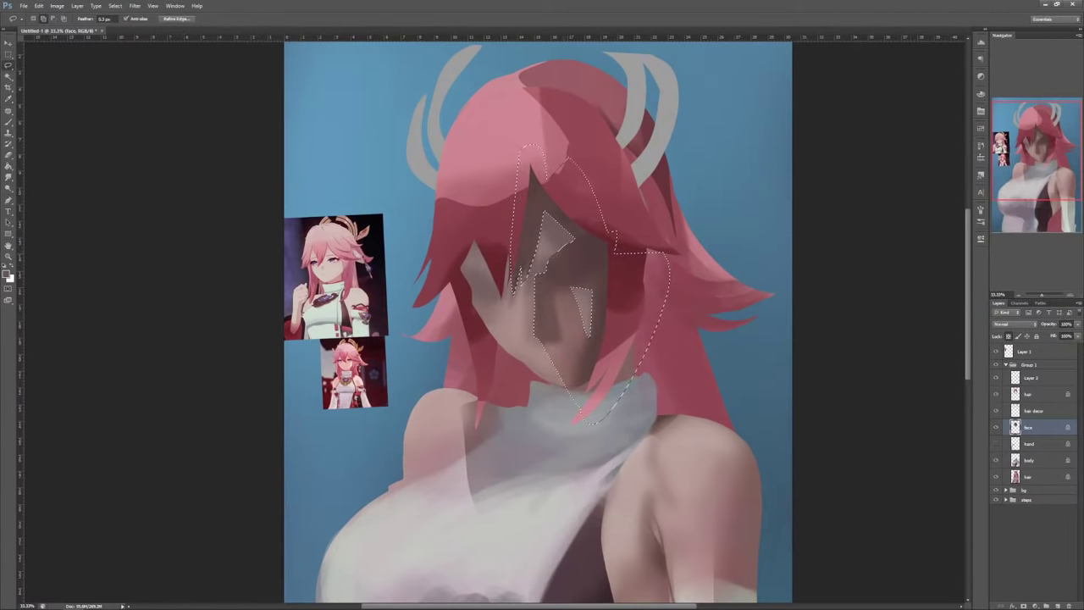
pyautogui.hotkey('ctrl', 'd')
# Step: Blend the hard edges of the darkened shadow around the forehead and brow using sampled skin and shadow tones
pyautogui.press('b')
pyautogui.moveTo(536, 256); pyautogui.dragTo(533, 290)
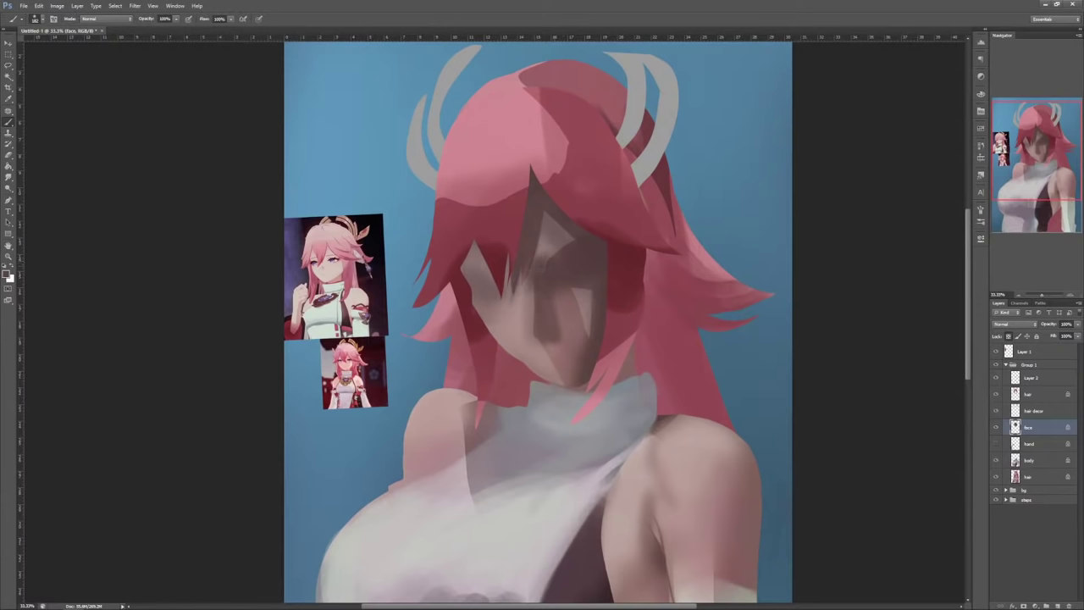
pyautogui.keyDown('alt'); pyautogui.click(555, 231); pyautogui.keyUp('alt')
pyautogui.moveTo(550, 213)
pyautogui.mouseDown()
pyautogui.moveTo(557, 236)
pyautogui.moveTo(586, 242)
pyautogui.moveTo(539, 266)
pyautogui.mouseUp()
pyautogui.keyDown('alt'); pyautogui.click(576, 251); pyautogui.keyUp('alt')
pyautogui.keyDown('alt'); pyautogui.click(546, 253); pyautogui.keyUp('alt')
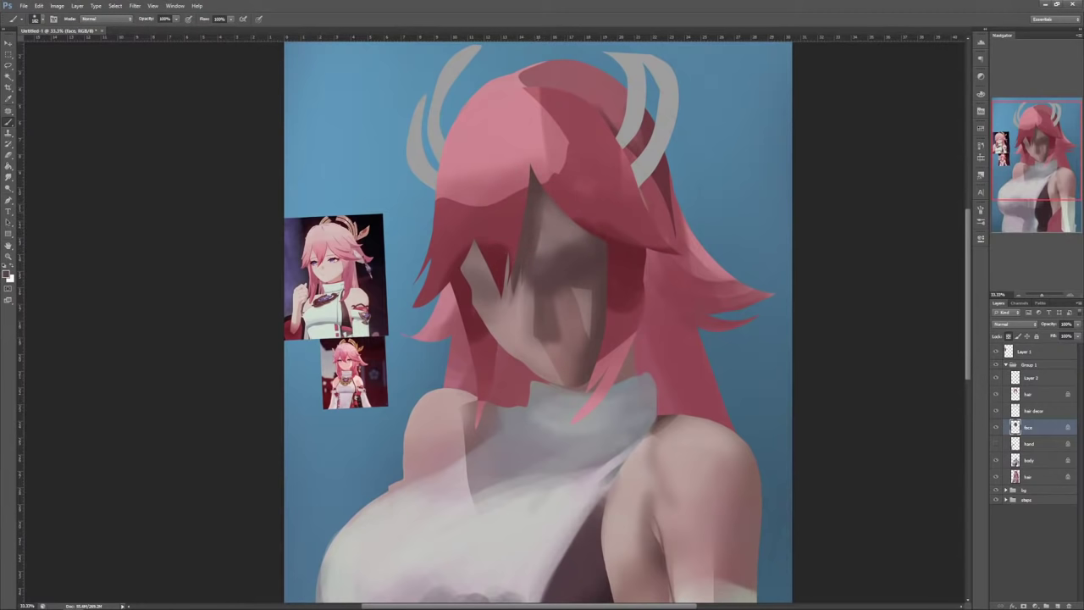
# Step: With progressively smaller brushes, shade the eye area beneath the image-left bangs and paint a slanted brow accent below the forehead
pyautogui.rightClick(556, 222)
pyautogui.moveTo(619, 239); pyautogui.dragTo(604, 239)
pyautogui.moveTo(476, 244)
pyautogui.mouseDown()
pyautogui.moveTo(492, 282)
pyautogui.moveTo(478, 268)
pyautogui.moveTo(505, 287)
pyautogui.moveTo(485, 276)
pyautogui.mouseUp()
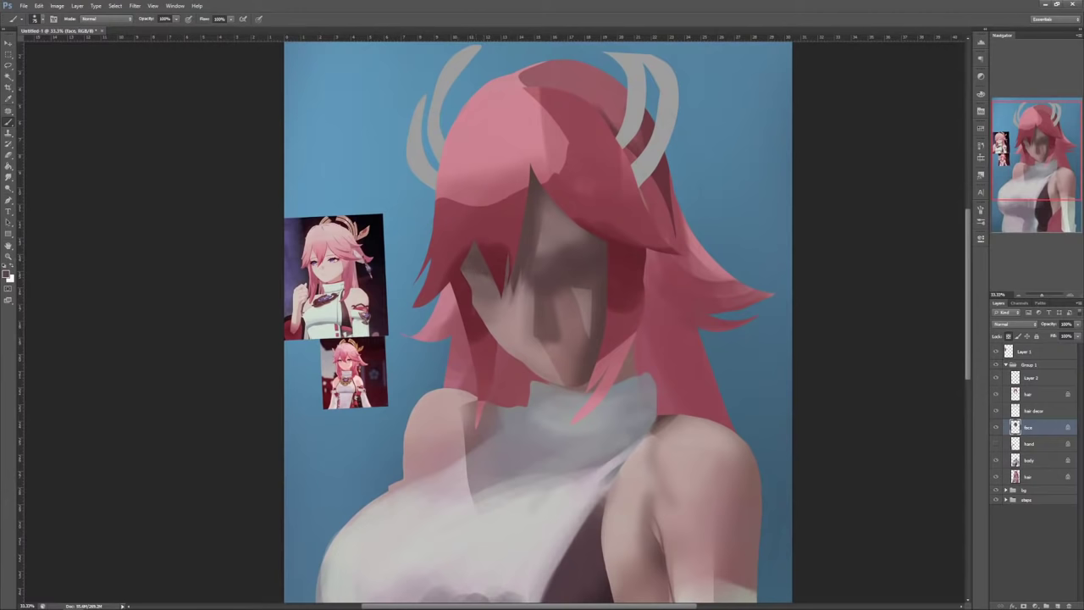
pyautogui.rightClick(623, 205)
pyautogui.moveTo(659, 223); pyautogui.dragTo(648, 223)
pyautogui.moveTo(535, 254); pyautogui.dragTo(576, 227)
# Step: Soften the slanted brow accent into the forehead and eye socket, adjusting the brush size and sampling nearby skin tones
pyautogui.rightClick(593, 215)
pyautogui.click(633, 239)
pyautogui.keyDown('alt'); pyautogui.click(571, 246); pyautogui.keyUp('alt')
pyautogui.moveTo(564, 242)
pyautogui.mouseDown()
pyautogui.moveTo(578, 237)
pyautogui.moveTo(556, 232)
pyautogui.moveTo(565, 225)
pyautogui.moveTo(532, 241)
pyautogui.mouseUp()
pyautogui.rightClick(581, 175)
pyautogui.click(632, 196)
pyautogui.keyDown('alt'); pyautogui.click(542, 231); pyautogui.keyUp('alt')
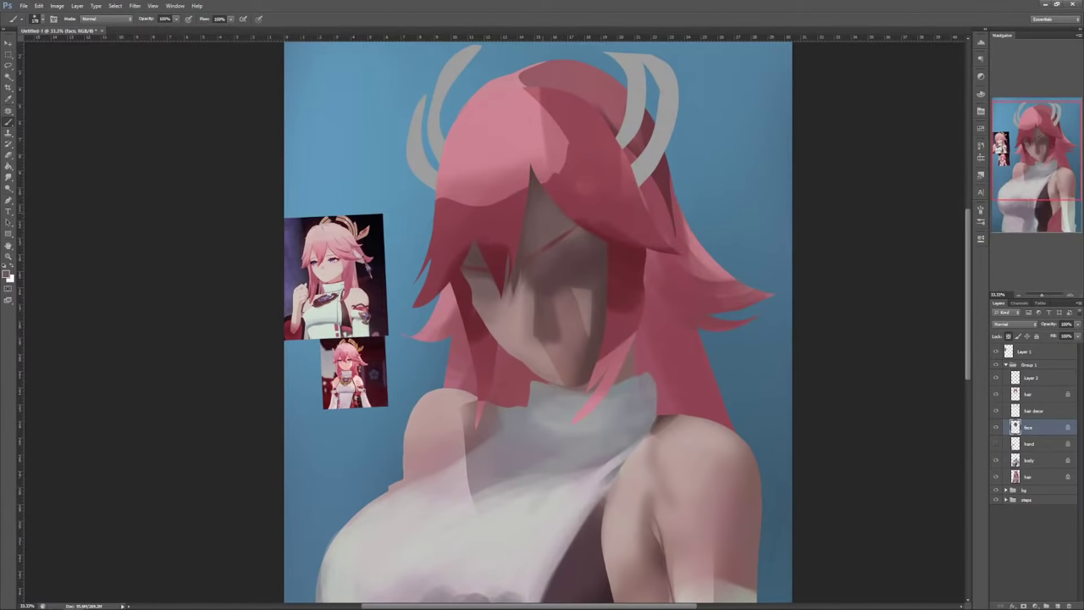
pyautogui.keyDown('alt'); pyautogui.click(529, 280); pyautogui.keyUp('alt')
pyautogui.keyDown('alt'); pyautogui.click(593, 253); pyautogui.keyUp('alt')
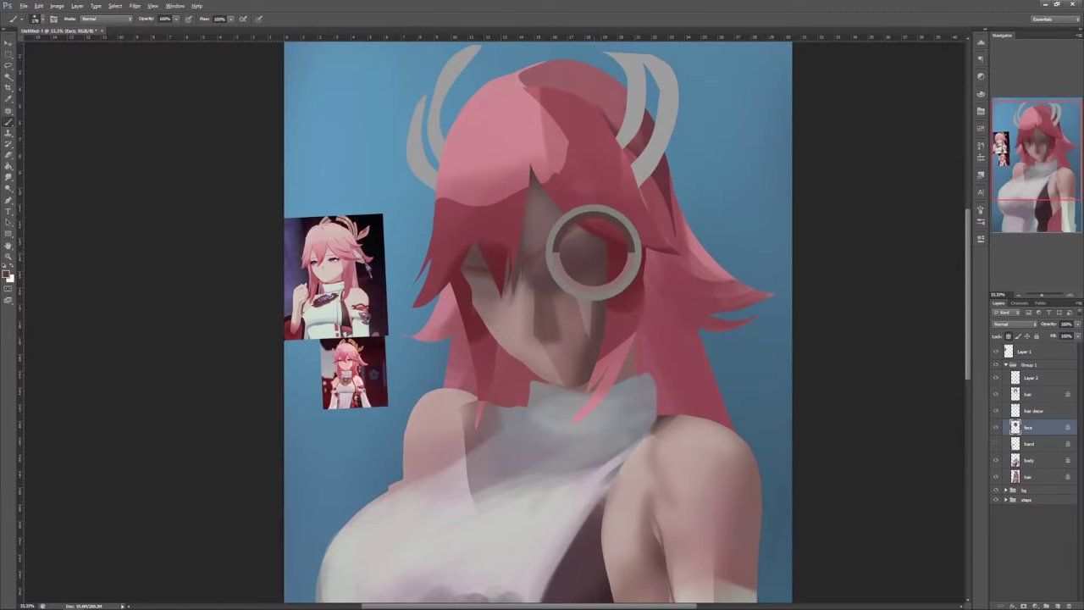
pyautogui.keyDown('alt'); pyautogui.click(546, 218); pyautogui.keyUp('alt')
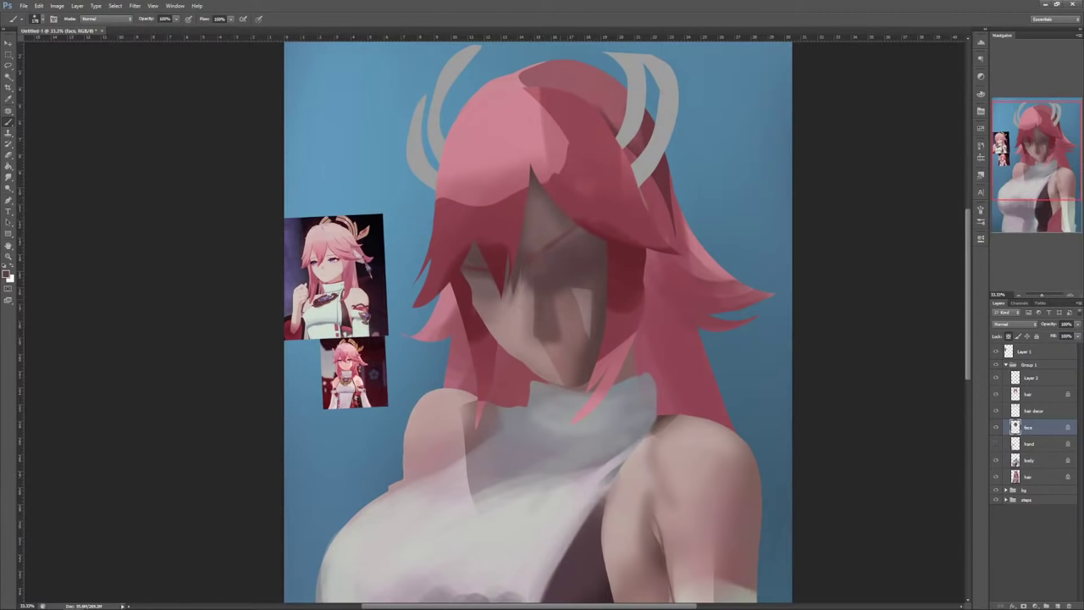
# Step: Blend the light patch on the shadowed cheek and the nose shading with sampled tones, then compare with the face layer hidden
pyautogui.keyDown('alt'); pyautogui.click(559, 296); pyautogui.keyUp('alt')
pyautogui.moveTo(553, 278)
pyautogui.mouseDown()
pyautogui.moveTo(553, 300)
pyautogui.moveTo(593, 277)
pyautogui.moveTo(582, 364)
pyautogui.moveTo(591, 294)
pyautogui.mouseUp()
pyautogui.keyDown('alt'); pyautogui.click(565, 295); pyautogui.keyUp('alt')
pyautogui.keyDown('alt'); pyautogui.click(555, 258); pyautogui.keyUp('alt')
pyautogui.keyDown('alt'); pyautogui.click(576, 288); pyautogui.keyUp('alt')
pyautogui.keyDown('alt'); pyautogui.click(596, 292); pyautogui.keyUp('alt')
pyautogui.keyDown('alt'); pyautogui.click(572, 350); pyautogui.keyUp('alt')
pyautogui.keyDown('alt'); pyautogui.click(588, 252); pyautogui.keyUp('alt')
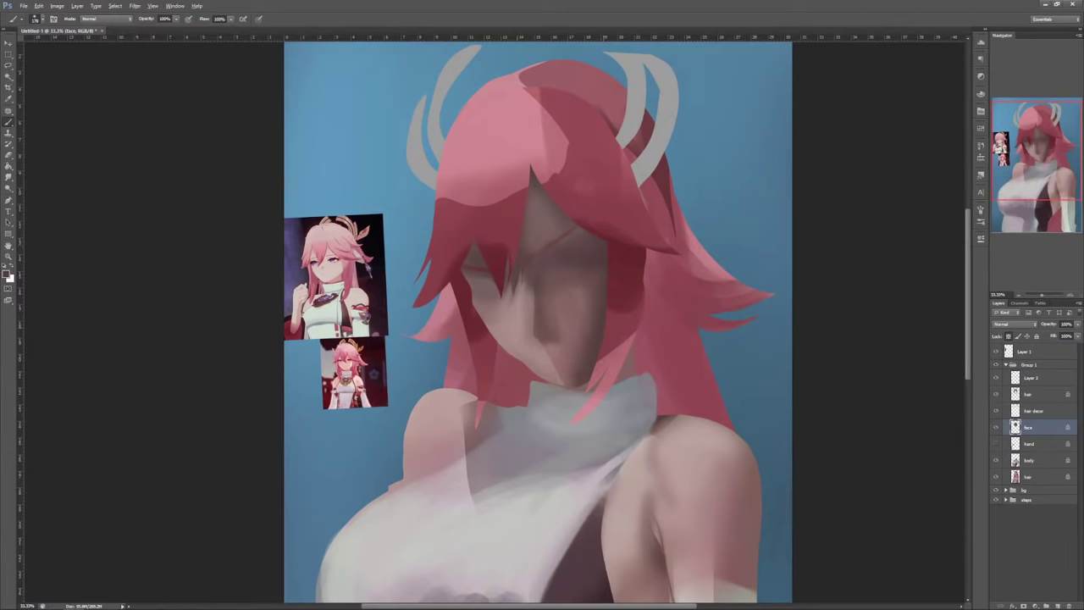
pyautogui.keyDown('alt'); pyautogui.click(515, 307); pyautogui.keyUp('alt')
pyautogui.click(996, 427)
pyautogui.click(996, 428)
# Step: Switch to the front hair layer, set a harder brush, and extend lighter pink strands down through the shadowed image-left bangs
pyautogui.click(1029, 395)
pyautogui.click(996, 395)
pyautogui.click(997, 395)
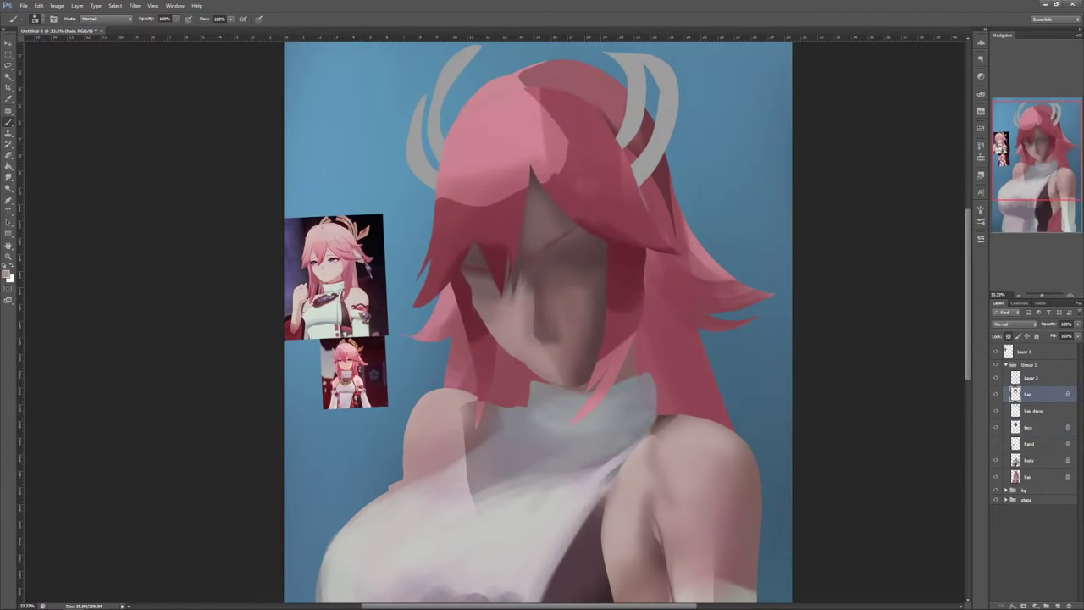
pyautogui.rightClick(511, 167)
pyautogui.click(542, 187)
pyautogui.click(599, 209)
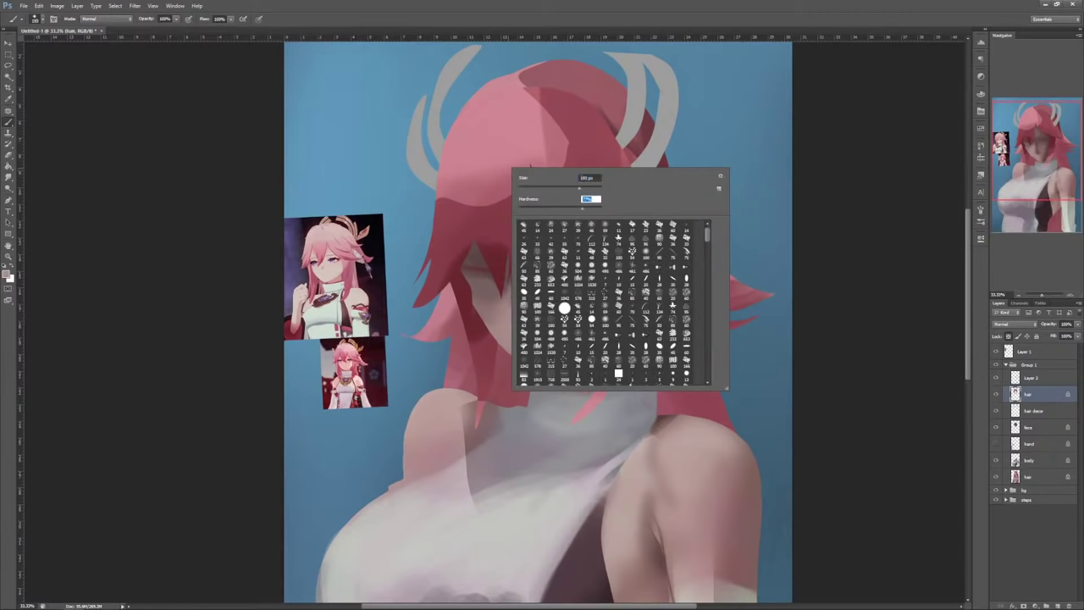
pyautogui.press('Return')
pyautogui.moveTo(442, 200); pyautogui.dragTo(519, 198)
pyautogui.keyDown('alt'); pyautogui.click(484, 186); pyautogui.keyUp('alt')
pyautogui.moveTo(442, 204)
pyautogui.mouseDown()
pyautogui.moveTo(450, 237)
pyautogui.moveTo(427, 286)
pyautogui.mouseUp()
pyautogui.moveTo(476, 197); pyautogui.dragTo(500, 292)
pyautogui.moveTo(508, 193); pyautogui.dragTo(502, 285)
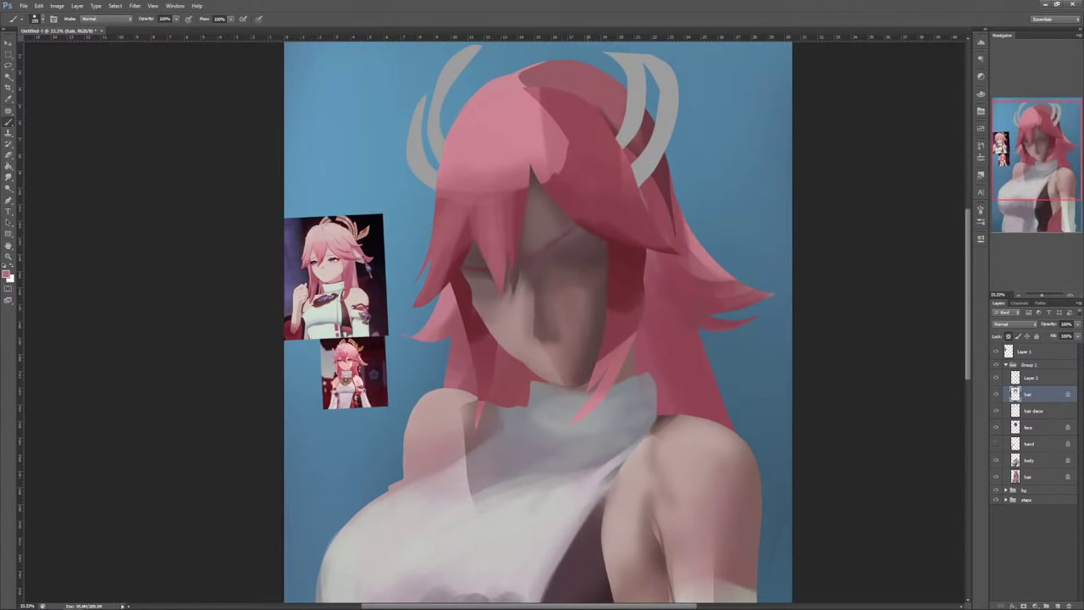
# Step: Paint flowing light and mid-pink strands across the crown and image-right bangs, breaking up the flat hair shadow shapes
pyautogui.moveTo(548, 178); pyautogui.dragTo(606, 237)
pyautogui.keyDown('alt'); pyautogui.click(604, 174); pyautogui.keyUp('alt')
pyautogui.keyDown('alt'); pyautogui.click(575, 130); pyautogui.keyUp('alt')
pyautogui.moveTo(532, 103); pyautogui.dragTo(561, 169)
pyautogui.moveTo(525, 134)
pyautogui.mouseDown()
pyautogui.moveTo(520, 178)
pyautogui.moveTo(498, 188)
pyautogui.mouseUp()
pyautogui.keyDown('alt'); pyautogui.click(513, 210); pyautogui.keyUp('alt')
pyautogui.moveTo(491, 123)
pyautogui.mouseDown()
pyautogui.moveTo(488, 193)
pyautogui.moveTo(476, 186)
pyautogui.mouseUp()
pyautogui.moveTo(553, 114)
pyautogui.mouseDown()
pyautogui.moveTo(529, 173)
pyautogui.moveTo(549, 181)
pyautogui.mouseUp()
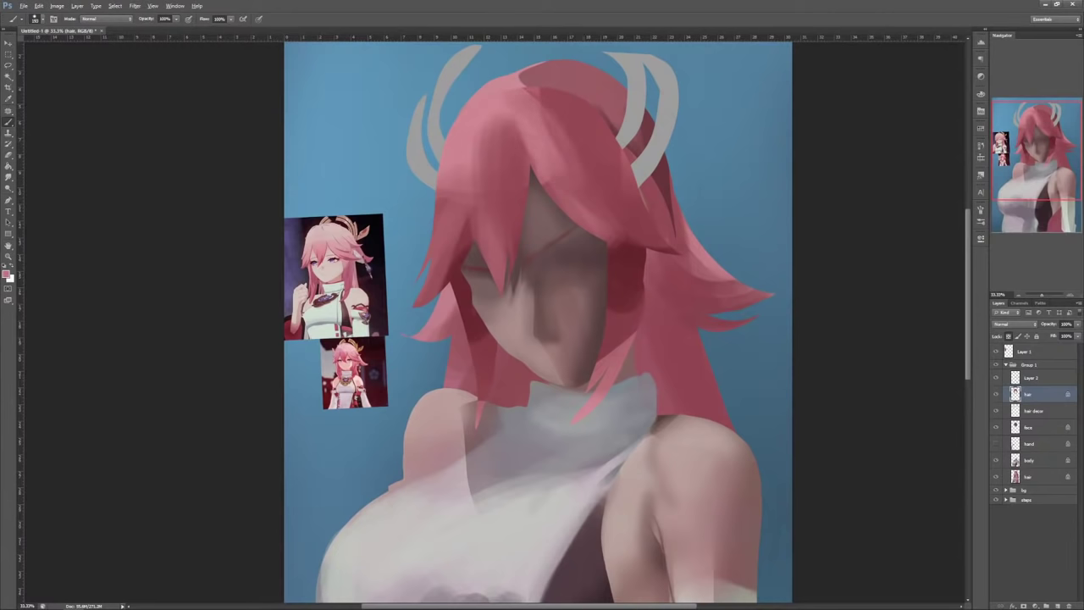
pyautogui.moveTo(547, 92); pyautogui.dragTo(495, 117)
pyautogui.moveTo(560, 131); pyautogui.dragTo(563, 177)
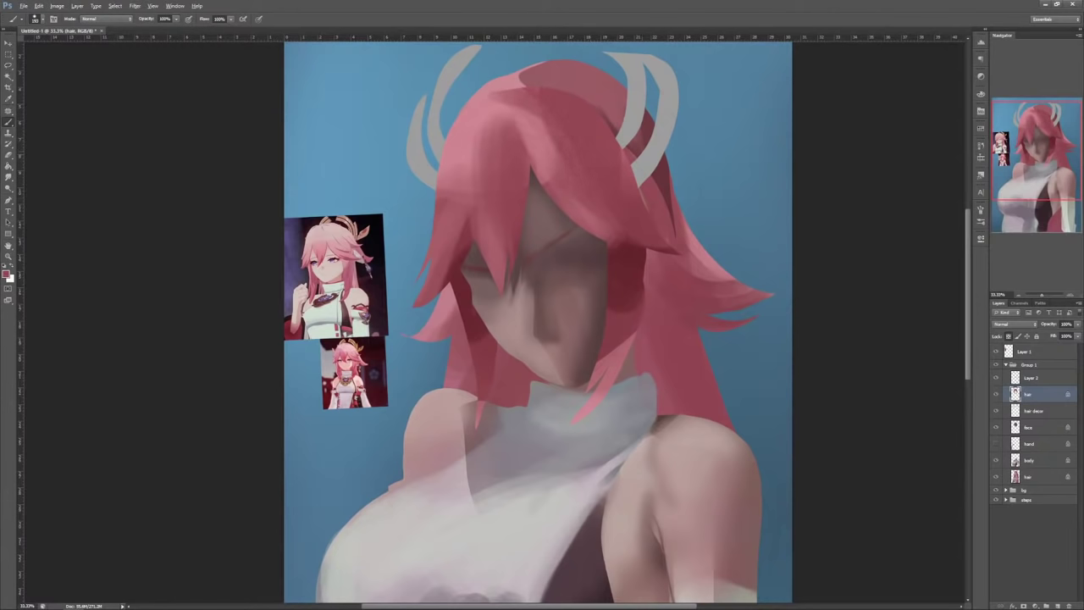
# Step: Deepen the broad dark red shadow across the image-right bangs, from below the crown down toward the forehead
pyautogui.moveTo(564, 122); pyautogui.dragTo(561, 177)
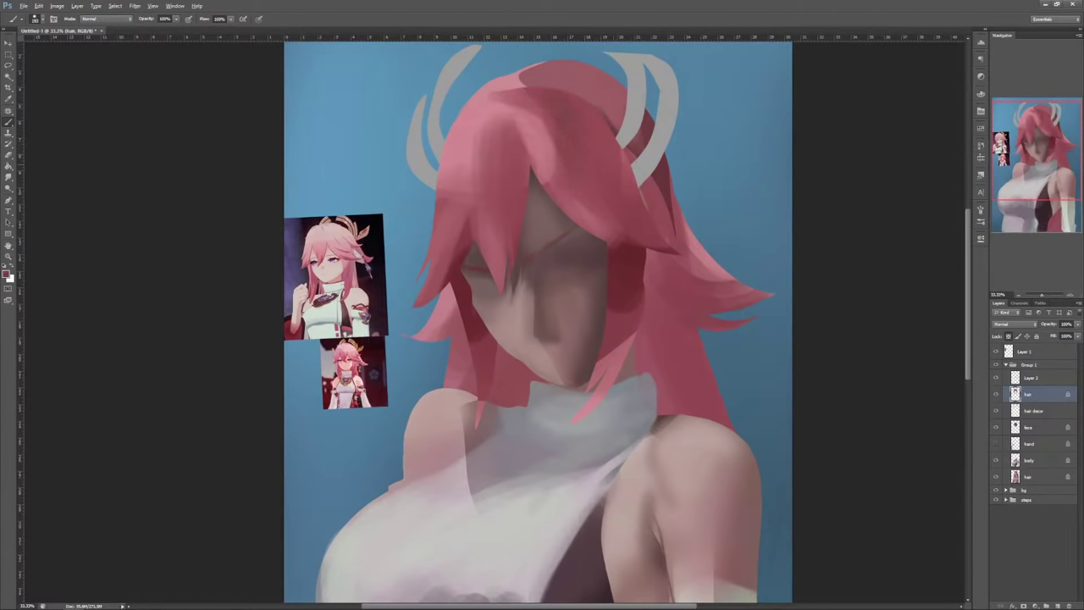
pyautogui.moveTo(584, 95)
pyautogui.mouseDown()
pyautogui.moveTo(561, 138)
pyautogui.moveTo(583, 202)
pyautogui.mouseUp()
pyautogui.moveTo(566, 165); pyautogui.dragTo(579, 224)
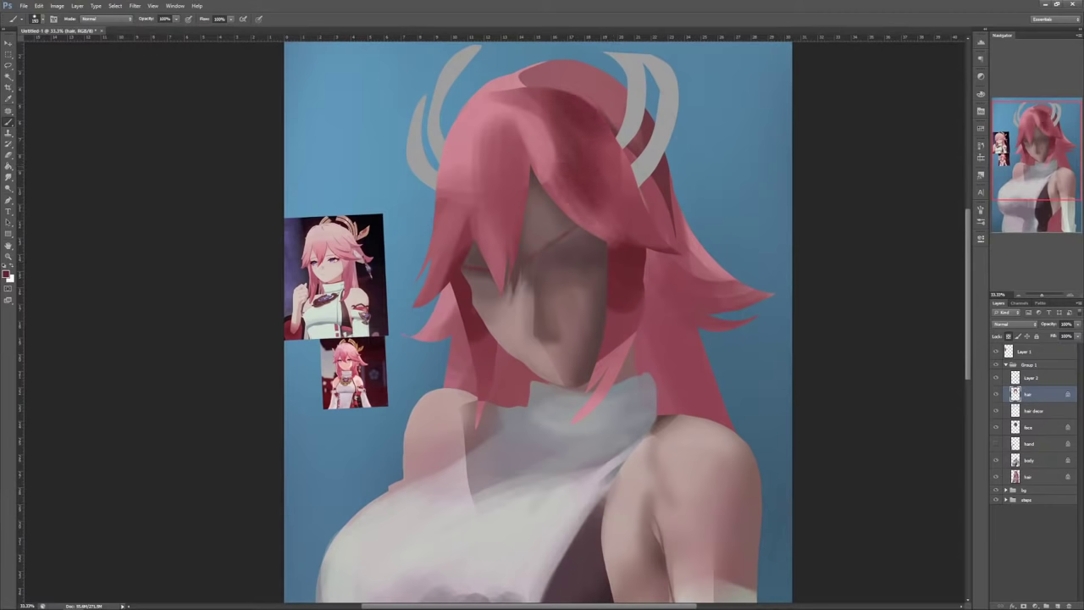
pyautogui.keyDown('alt'); pyautogui.click(630, 201); pyautogui.keyUp('alt')
pyautogui.moveTo(593, 110)
pyautogui.mouseDown()
pyautogui.moveTo(600, 129)
pyautogui.moveTo(587, 111)
pyautogui.mouseUp()
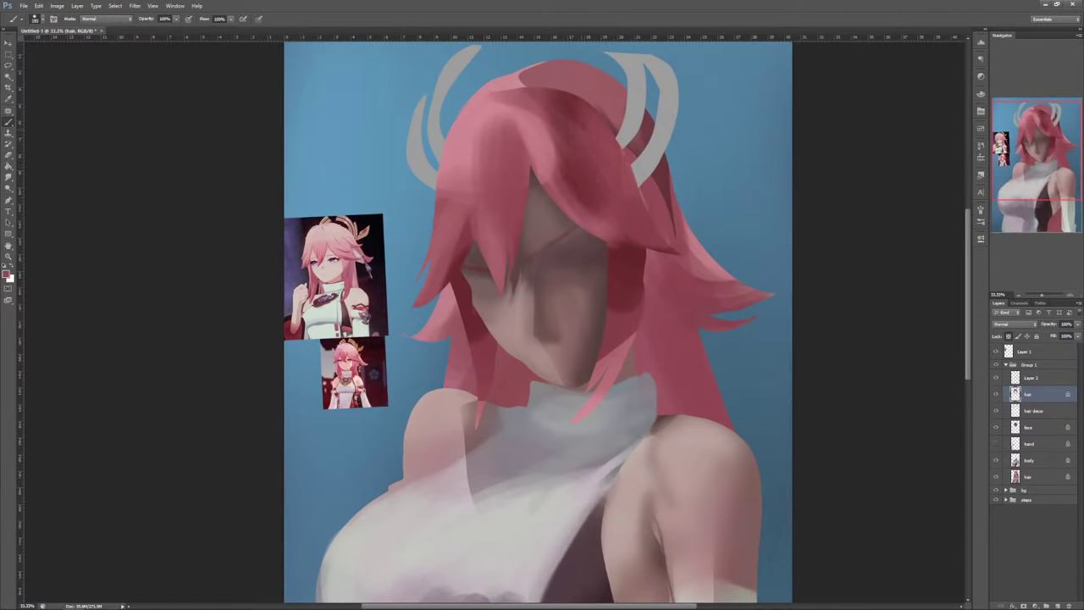
# Step: Adjust the brush and blend the image-right bangs' shadow with sampled pinks, smoothing it toward the crown and outer edge
pyautogui.rightClick(685, 150)
pyautogui.doubleClick(702, 212)
pyautogui.keyDown('alt'); pyautogui.click(677, 254); pyautogui.keyUp('alt')
pyautogui.moveTo(599, 119)
pyautogui.mouseDown()
pyautogui.moveTo(626, 180)
pyautogui.moveTo(598, 144)
pyautogui.mouseUp()
pyautogui.keyDown('alt'); pyautogui.click(578, 108); pyautogui.keyUp('alt')
pyautogui.moveTo(569, 97); pyautogui.dragTo(607, 169)
pyautogui.moveTo(640, 212)
pyautogui.mouseDown()
pyautogui.moveTo(669, 250)
pyautogui.moveTo(622, 224)
pyautogui.moveTo(630, 219)
pyautogui.mouseUp()
# Step: Paint mid-pink and dark strands down the image-right side lock beside the cheek, following it to its pointed tip
pyautogui.keyDown('alt'); pyautogui.click(603, 203); pyautogui.keyUp('alt')
pyautogui.moveTo(630, 205)
pyautogui.mouseDown()
pyautogui.moveTo(659, 240)
pyautogui.moveTo(634, 333)
pyautogui.mouseUp()
pyautogui.keyDown('alt'); pyautogui.click(642, 235); pyautogui.keyUp('alt')
pyautogui.moveTo(637, 252); pyautogui.dragTo(620, 335)
pyautogui.moveTo(617, 292); pyautogui.dragTo(605, 356)
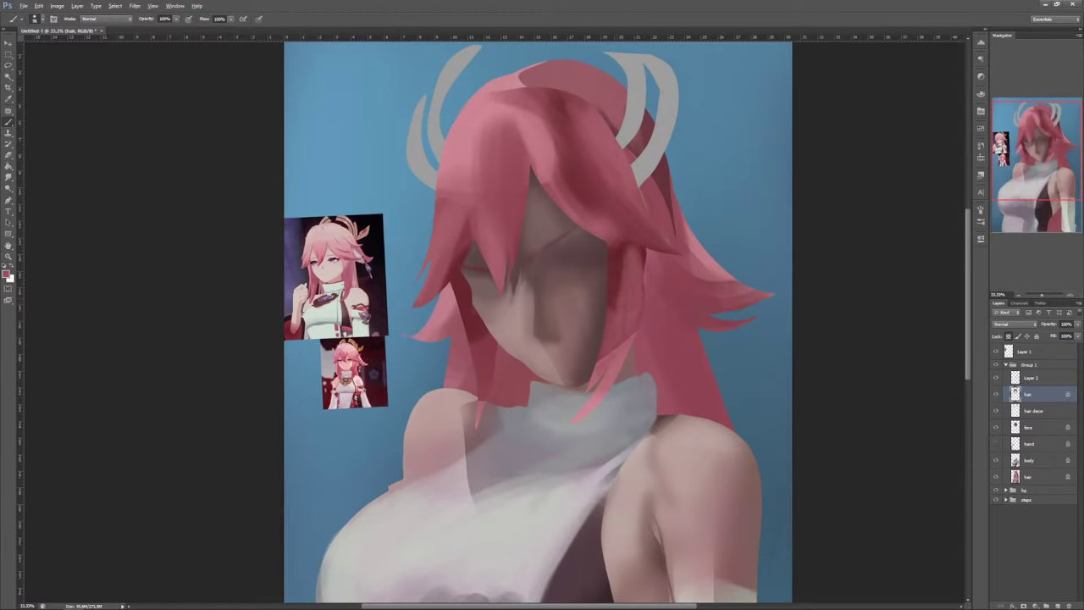
pyautogui.keyDown('alt'); pyautogui.click(613, 294); pyautogui.keyUp('alt')
pyautogui.moveTo(610, 310); pyautogui.dragTo(595, 376)
pyautogui.moveTo(614, 329); pyautogui.dragTo(598, 393)
pyautogui.moveTo(626, 315)
pyautogui.mouseDown()
pyautogui.moveTo(597, 404)
pyautogui.moveTo(579, 418)
pyautogui.mouseUp()
pyautogui.keyDown('alt'); pyautogui.click(616, 347); pyautogui.keyUp('alt')
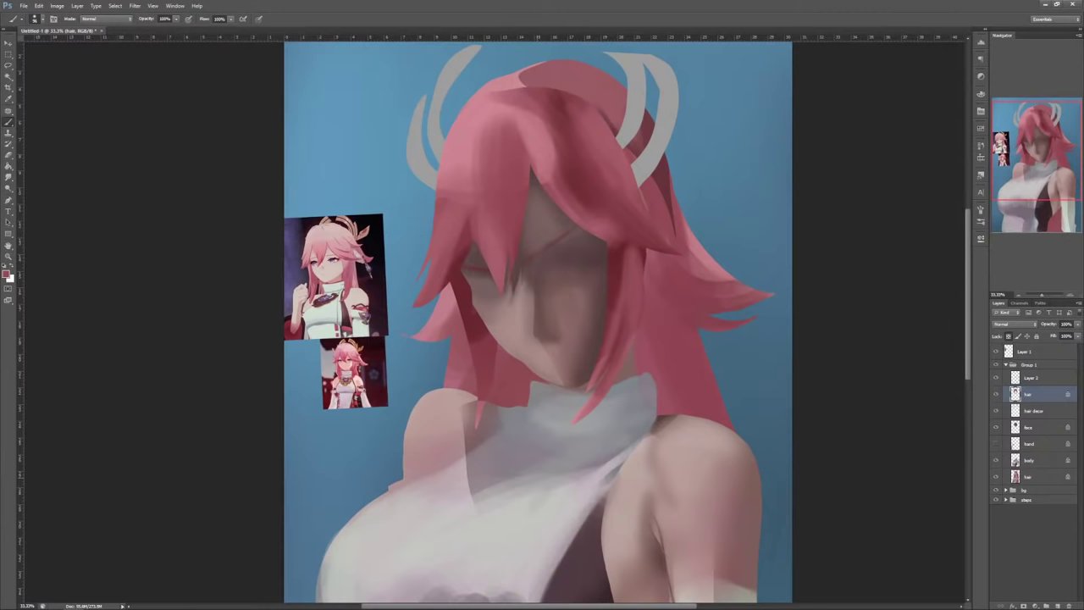
# Step: Blend sampled pinks through the crown parting so the strands flow into both sides of the bangs
pyautogui.moveTo(555, 95); pyautogui.dragTo(579, 143)
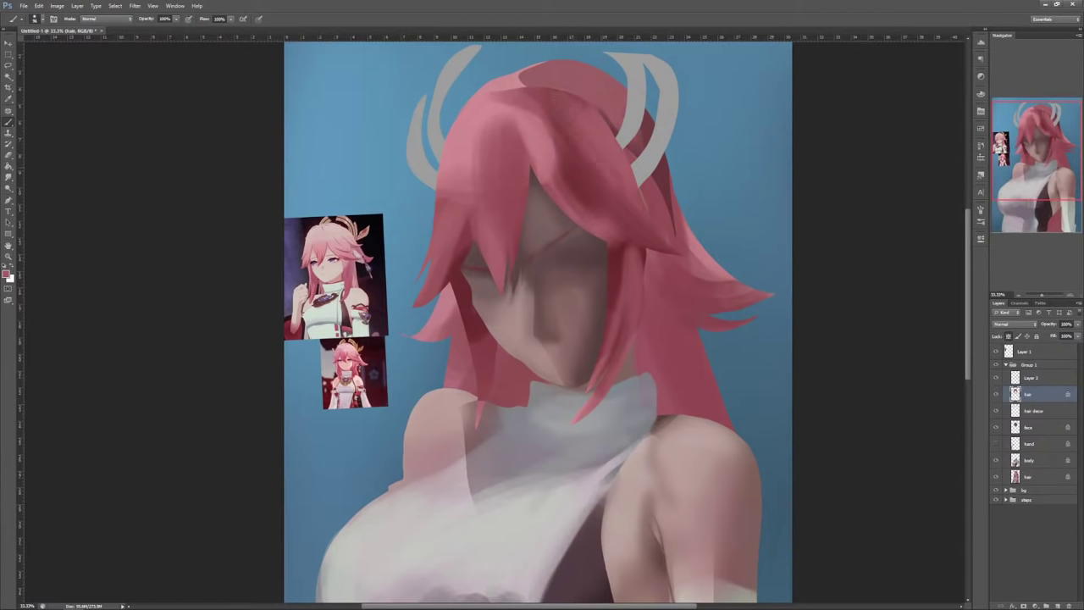
pyautogui.keyDown('alt'); pyautogui.click(578, 157); pyautogui.keyUp('alt')
pyautogui.moveTo(536, 100)
pyautogui.mouseDown()
pyautogui.moveTo(572, 131)
pyautogui.moveTo(547, 110)
pyautogui.mouseUp()
pyautogui.keyDown('alt'); pyautogui.click(539, 108); pyautogui.keyUp('alt')
pyautogui.moveTo(532, 94)
pyautogui.mouseDown()
pyautogui.moveTo(545, 101)
pyautogui.moveTo(526, 113)
pyautogui.moveTo(552, 195)
pyautogui.moveTo(540, 183)
pyautogui.moveTo(522, 191)
pyautogui.mouseUp()
# Step: Paint alternating dark and mid-pink strands down the inner edge of the image-left bangs beside the forehead
pyautogui.keyDown('alt'); pyautogui.click(518, 116); pyautogui.keyUp('alt')
pyautogui.keyDown('alt'); pyautogui.click(561, 157); pyautogui.keyUp('alt')
pyautogui.keyDown('alt'); pyautogui.click(573, 175); pyautogui.keyUp('alt')
pyautogui.moveTo(510, 138); pyautogui.dragTo(505, 201)
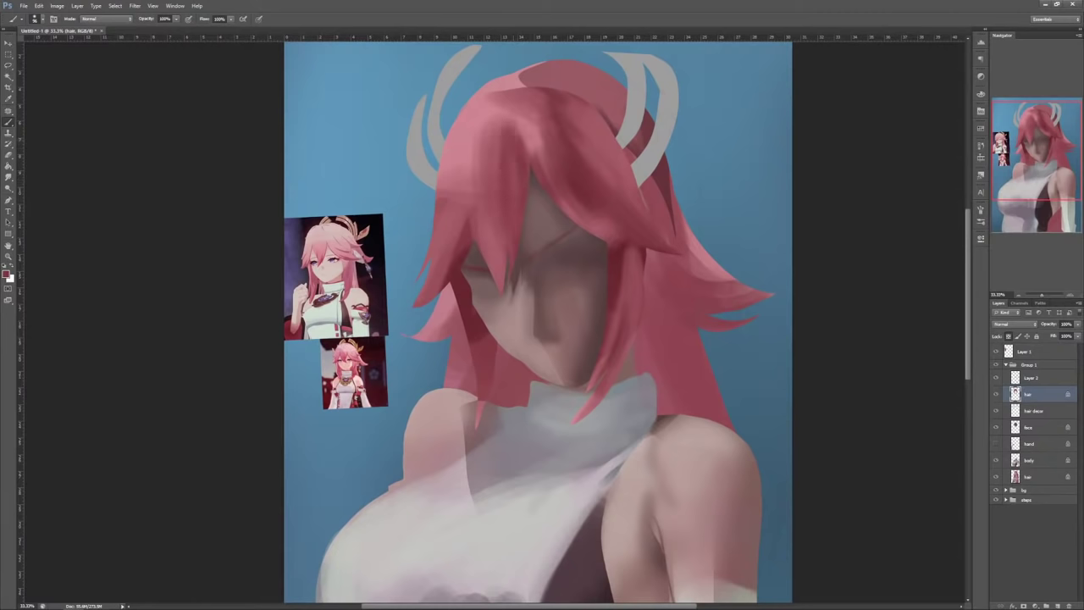
pyautogui.moveTo(509, 163); pyautogui.dragTo(508, 243)
pyautogui.keyDown('alt'); pyautogui.click(513, 174); pyautogui.keyUp('alt')
pyautogui.moveTo(515, 153)
pyautogui.mouseDown()
pyautogui.moveTo(513, 203)
pyautogui.moveTo(523, 193)
pyautogui.mouseUp()
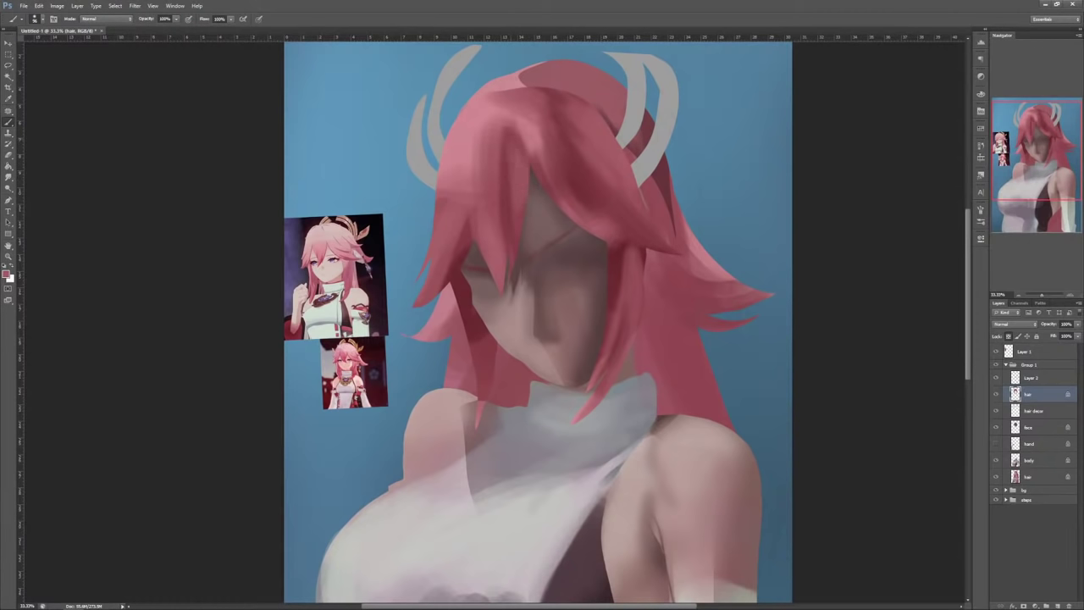
pyautogui.keyDown('alt'); pyautogui.click(522, 180); pyautogui.keyUp('alt')
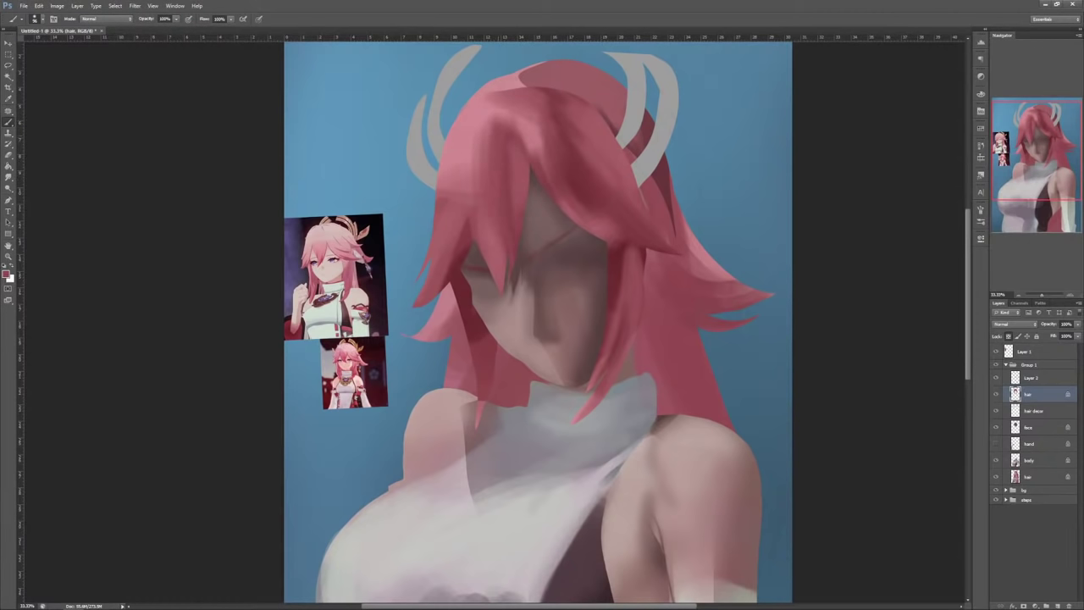
pyautogui.moveTo(515, 127); pyautogui.dragTo(527, 146)
# Step: Resize the brush and refine the parting's edge below the crown with sampled light and dark pinks
pyautogui.rightClick(562, 89)
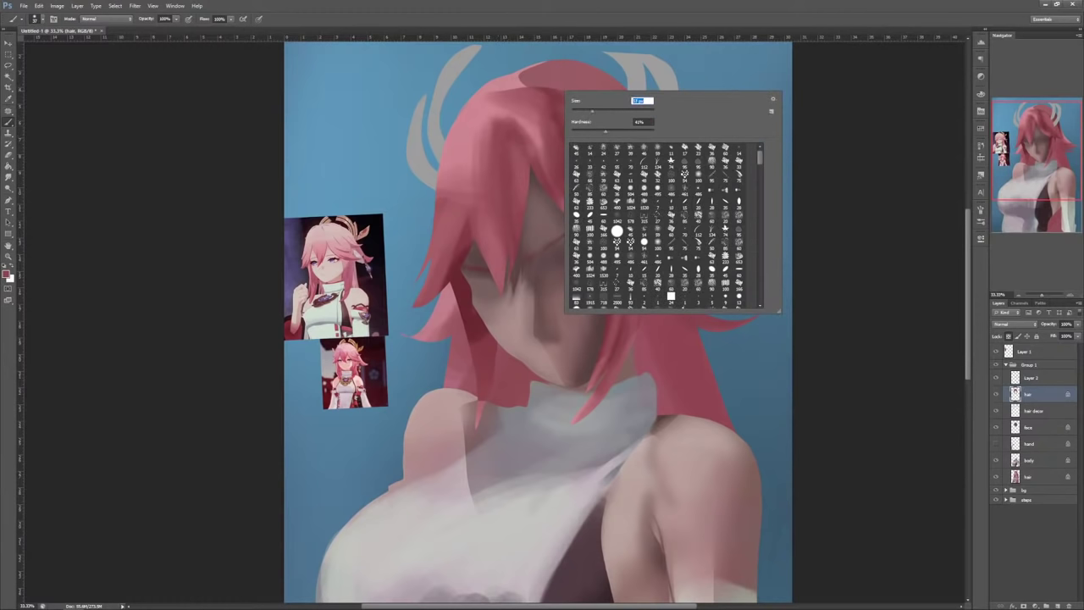
pyautogui.click(606, 109)
pyautogui.press('Return')
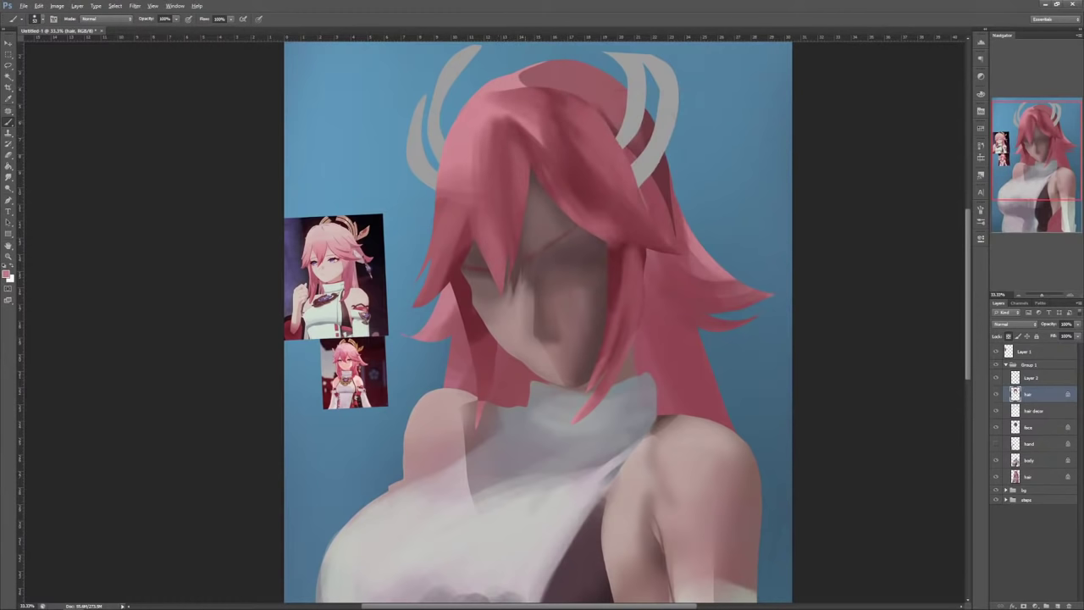
pyautogui.keyDown('alt'); pyautogui.click(514, 127); pyautogui.keyUp('alt')
pyautogui.keyDown('alt'); pyautogui.click(510, 126); pyautogui.keyUp('alt')
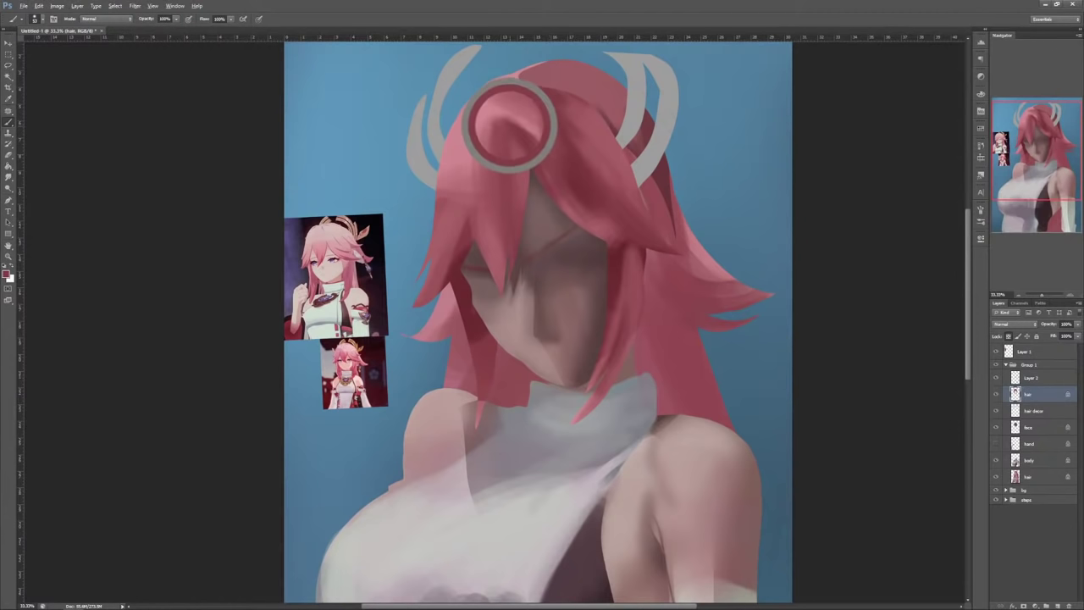
pyautogui.moveTo(506, 117)
pyautogui.mouseDown()
pyautogui.moveTo(537, 135)
pyautogui.moveTo(510, 114)
pyautogui.mouseUp()
# Step: Set a larger, softer brush and paint light and darker pink strands down the middle of the image-left bangs
pyautogui.rightClick(549, 145)
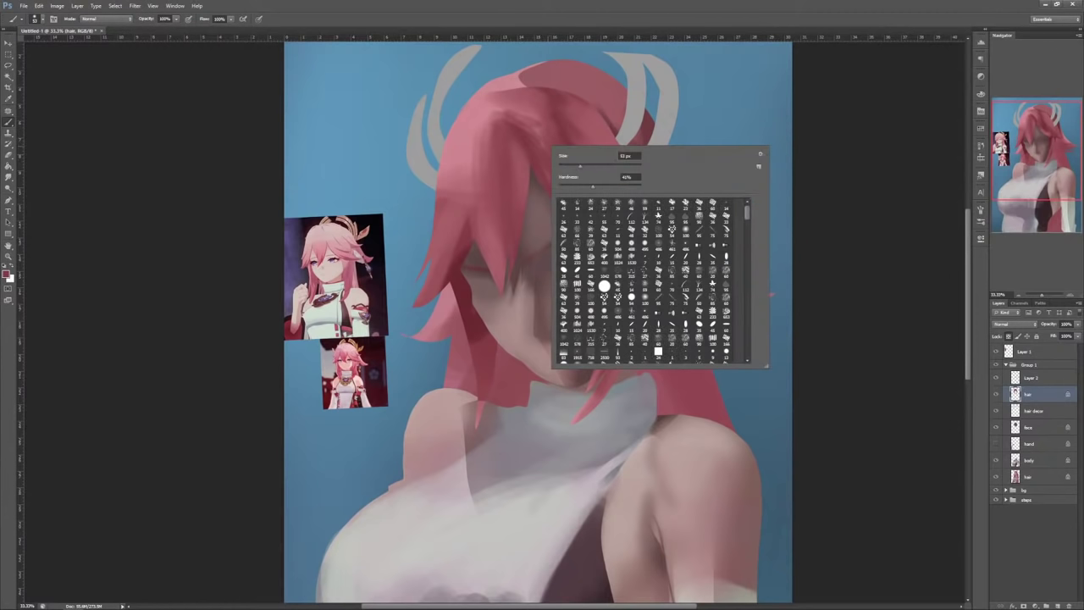
pyautogui.moveTo(574, 166); pyautogui.dragTo(584, 165)
pyautogui.click(567, 185)
pyautogui.press('Return')
pyautogui.keyDown('alt'); pyautogui.click(469, 134); pyautogui.keyUp('alt')
pyautogui.moveTo(471, 140)
pyautogui.mouseDown()
pyautogui.moveTo(481, 222)
pyautogui.moveTo(469, 212)
pyautogui.moveTo(471, 234)
pyautogui.mouseUp()
pyautogui.moveTo(491, 174); pyautogui.dragTo(489, 222)
pyautogui.keyDown('alt'); pyautogui.click(495, 127); pyautogui.keyUp('alt')
pyautogui.moveTo(488, 125); pyautogui.dragTo(487, 200)
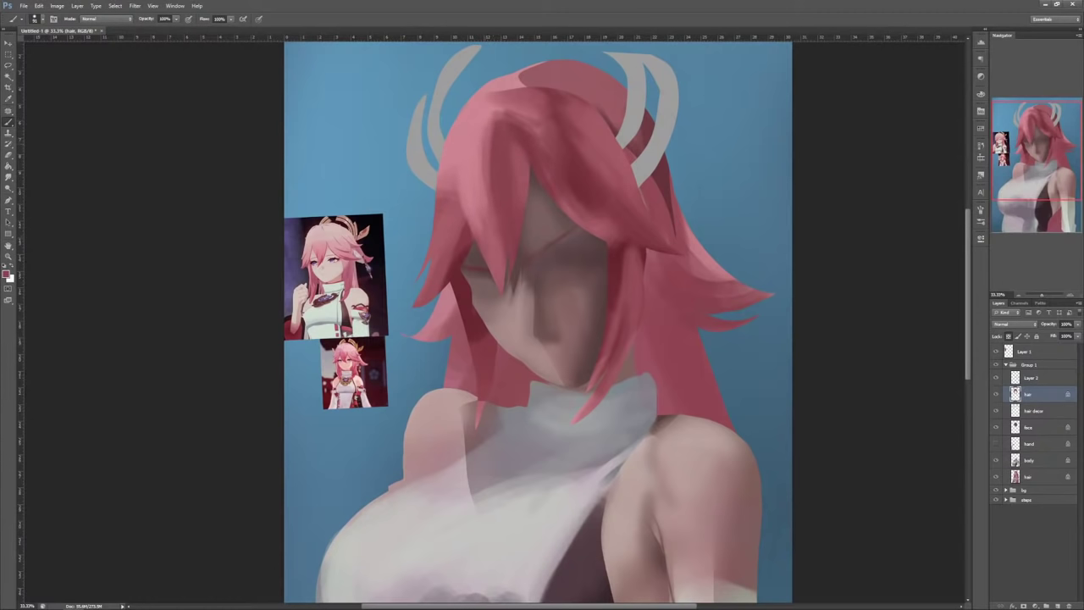
pyautogui.moveTo(485, 151); pyautogui.dragTo(481, 215)
pyautogui.moveTo(481, 179)
pyautogui.mouseDown()
pyautogui.moveTo(490, 242)
pyautogui.moveTo(458, 215)
pyautogui.mouseUp()
# Step: Extend sampled light pink down the outer image-left lock, covering the hard shadow edge
pyautogui.keyDown('alt'); pyautogui.click(464, 182); pyautogui.keyUp('alt')
pyautogui.moveTo(440, 181); pyautogui.dragTo(433, 262)
pyautogui.moveTo(446, 204); pyautogui.dragTo(427, 290)
pyautogui.moveTo(450, 219); pyautogui.dragTo(441, 266)
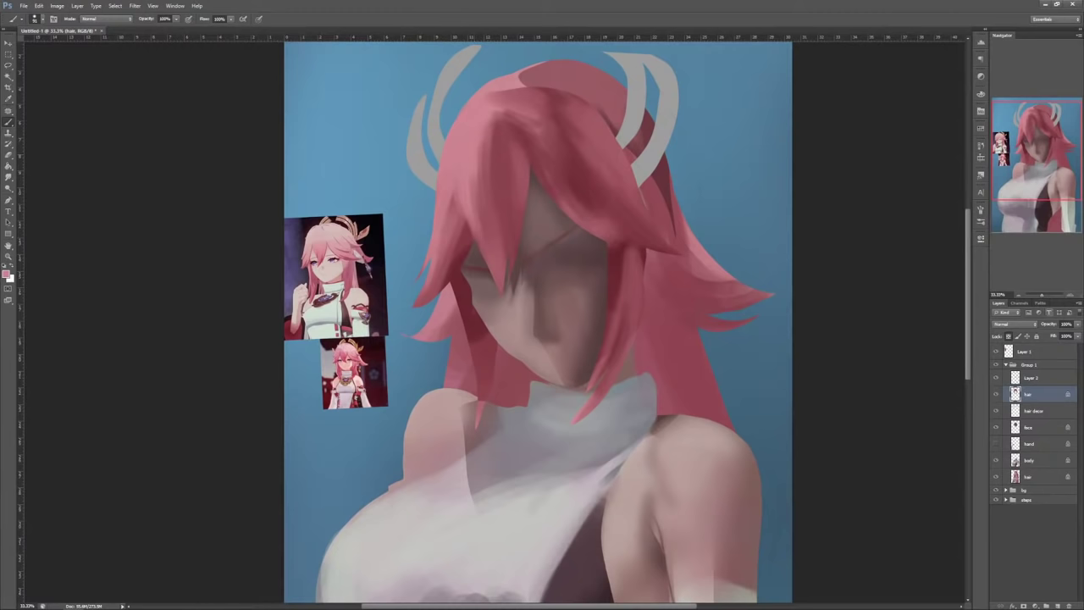
# Step: Warp the front hair layer, bulging the image-left side outward, widening the image-right lock and slightly raising the crown
pyautogui.hotkey('ctrl', 't')
pyautogui.rightClick(477, 180)
pyautogui.click(498, 244)
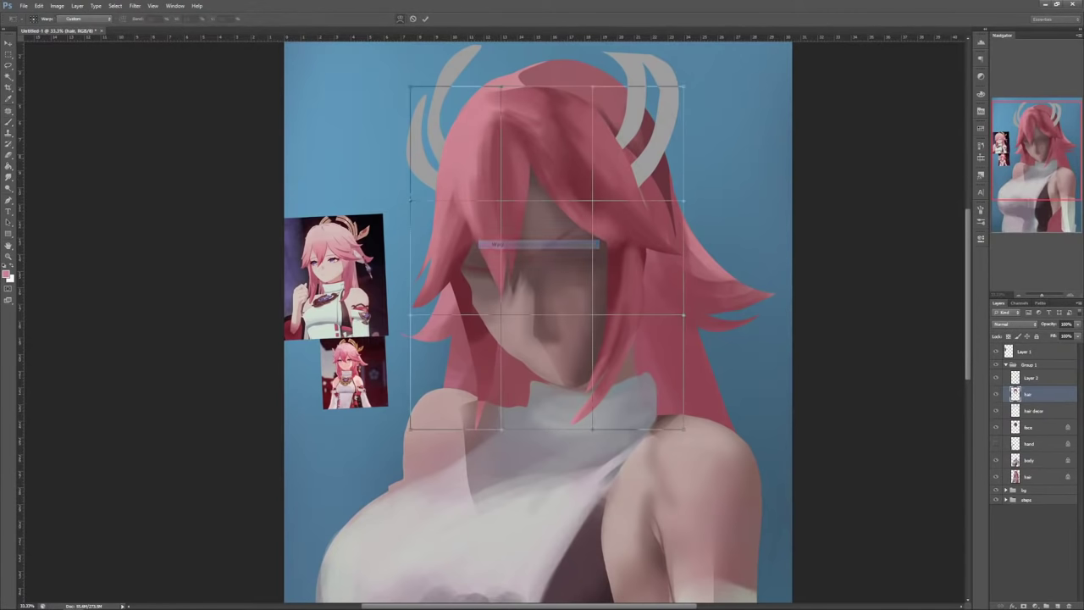
pyautogui.moveTo(447, 180); pyautogui.dragTo(435, 184)
pyautogui.moveTo(458, 296); pyautogui.dragTo(461, 298)
pyautogui.moveTo(625, 254); pyautogui.dragTo(631, 253)
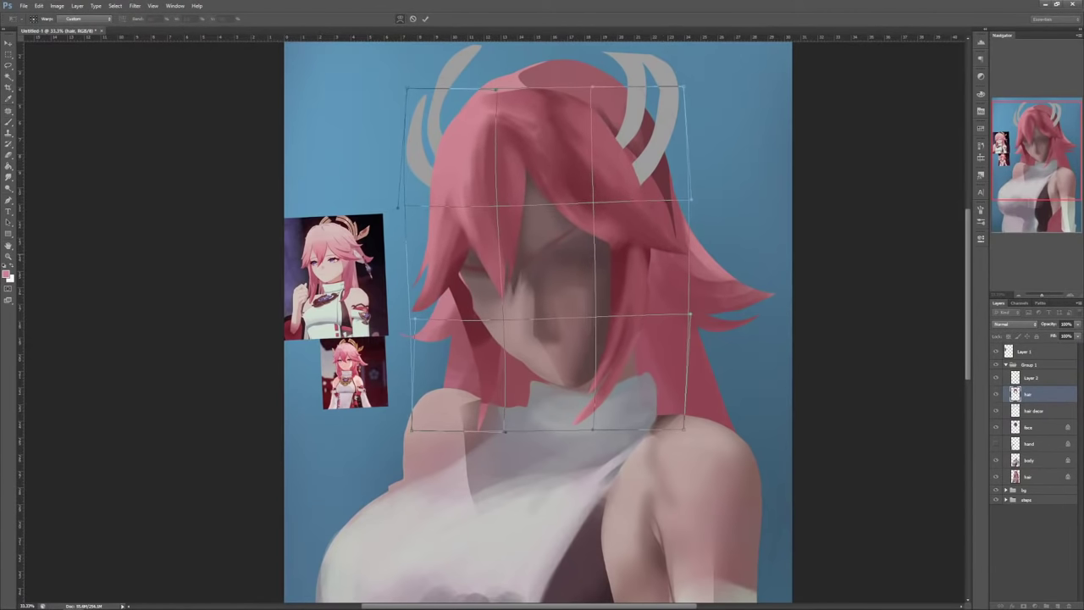
pyautogui.moveTo(592, 85); pyautogui.dragTo(592, 79)
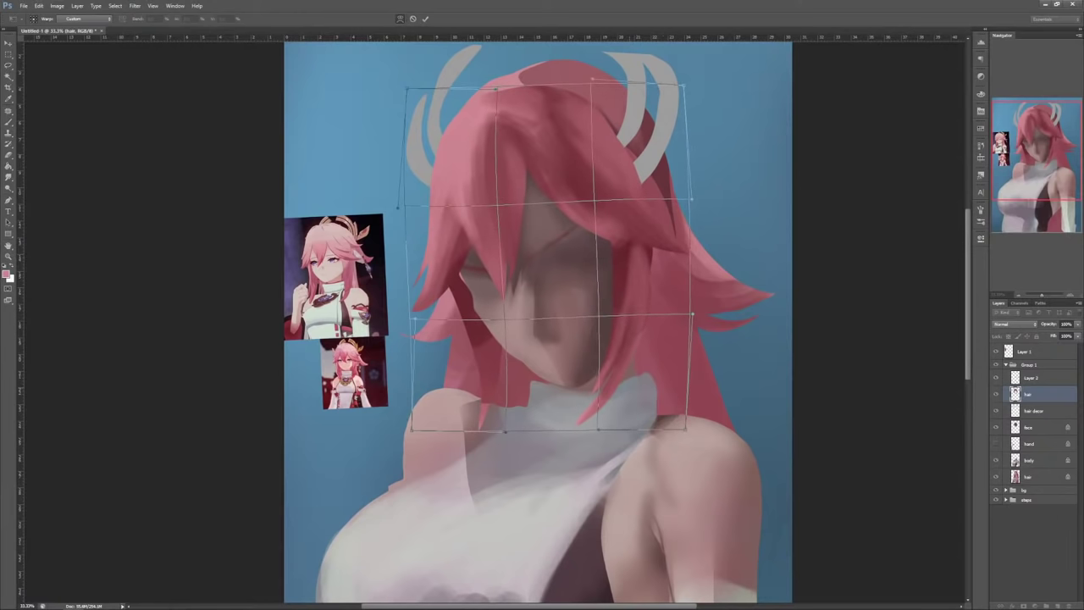
pyautogui.press('Return')
pyautogui.press('b')
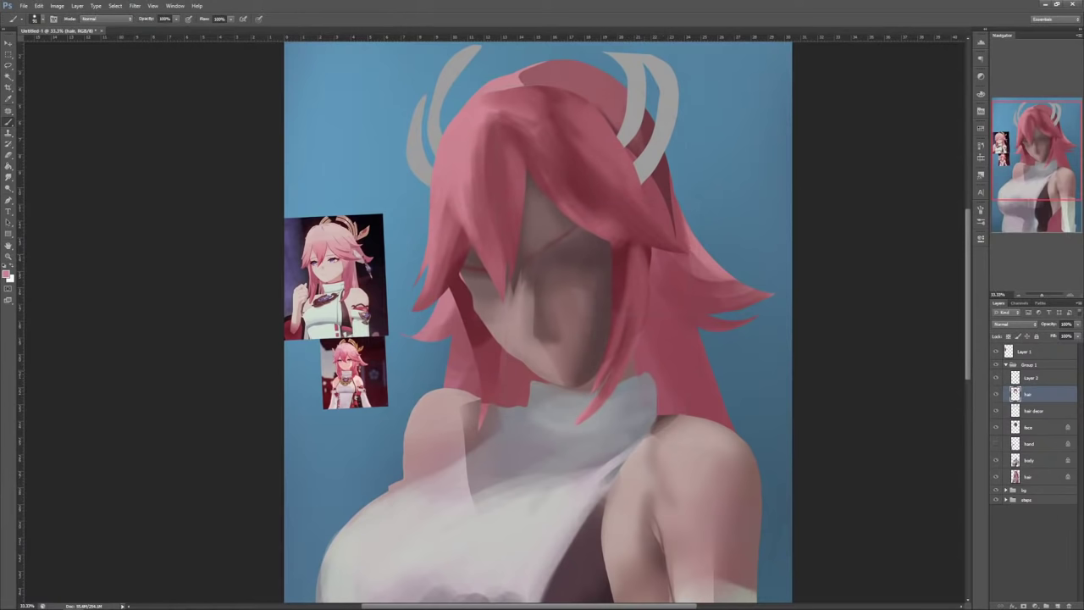
pyautogui.hotkey('ctrl', 'z')
# Step: Switch to the face layer and scale it down slightly, shortening the chin
pyautogui.hotkey('alt', '[')
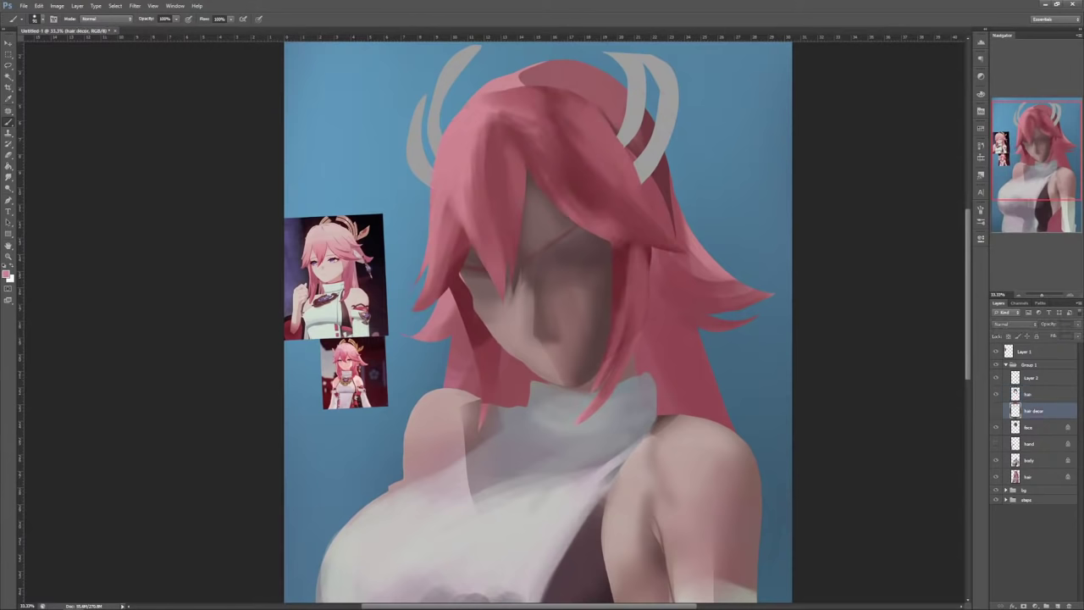
pyautogui.hotkey('alt', '[')
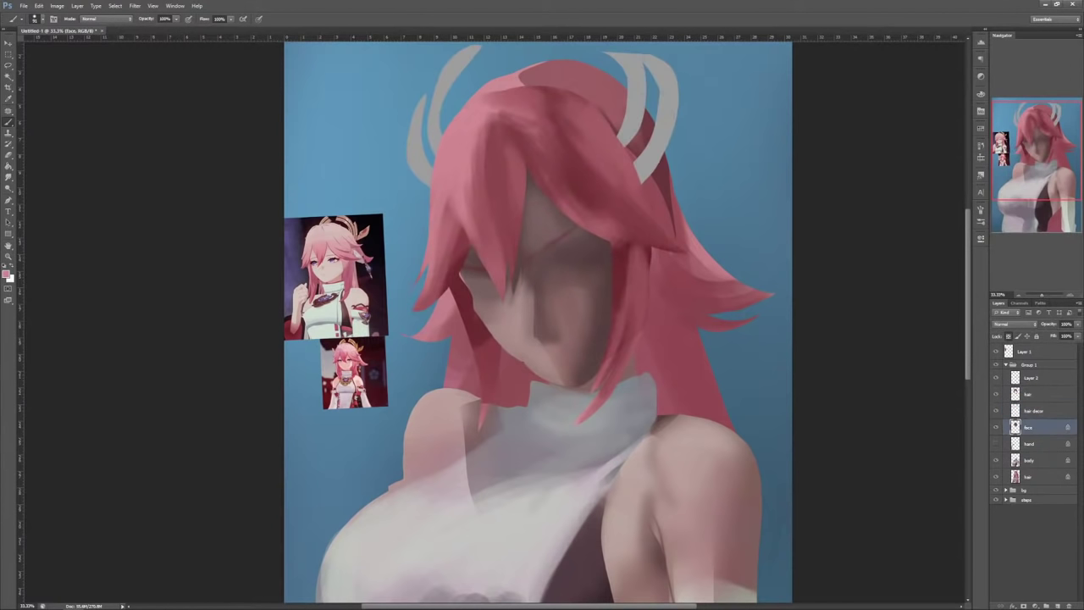
pyautogui.hotkey('ctrl', 't')
pyautogui.moveTo(649, 386); pyautogui.dragTo(635, 349)
pyautogui.moveTo(654, 388); pyautogui.dragTo(634, 354)
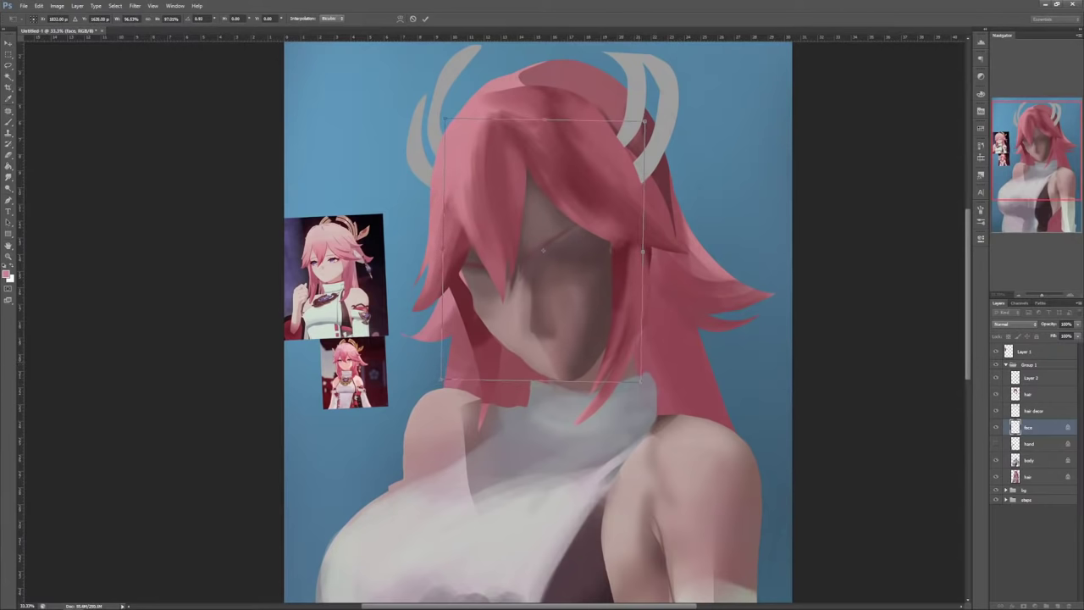
pyautogui.press('Return')
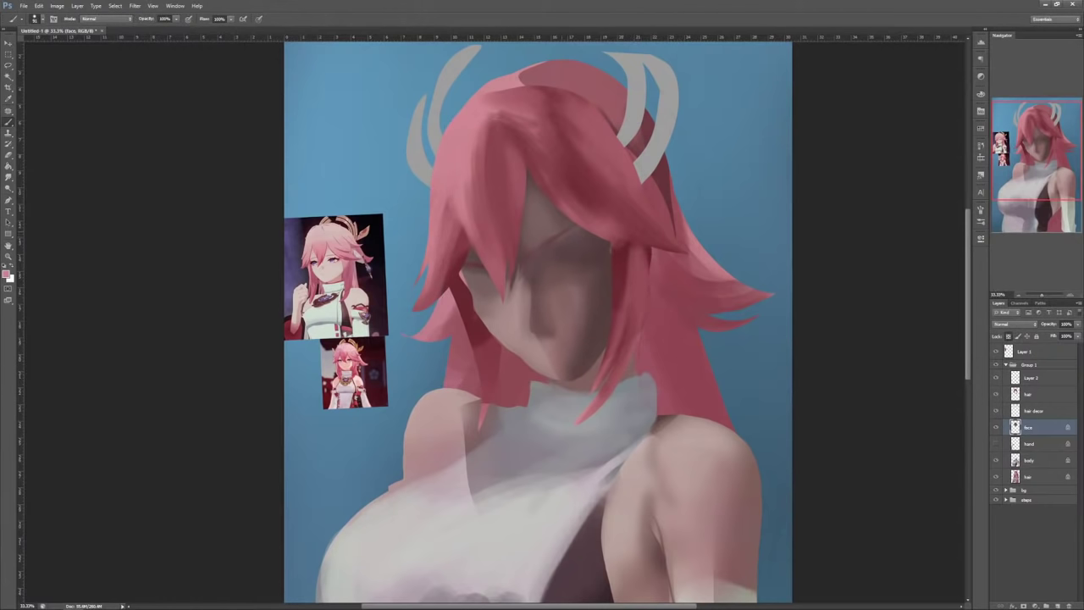
# Step: Adjust the brush size and hardness and soften the image-right eye socket and cheek shading with a sampled skin tone
pyautogui.rightClick(577, 241)
pyautogui.doubleClick(632, 382)
pyautogui.keyDown('alt'); pyautogui.click(585, 252); pyautogui.keyUp('alt')
pyautogui.moveTo(584, 256); pyautogui.dragTo(580, 262)
pyautogui.hotkey('ctrl', '+')
pyautogui.rightClick(606, 247)
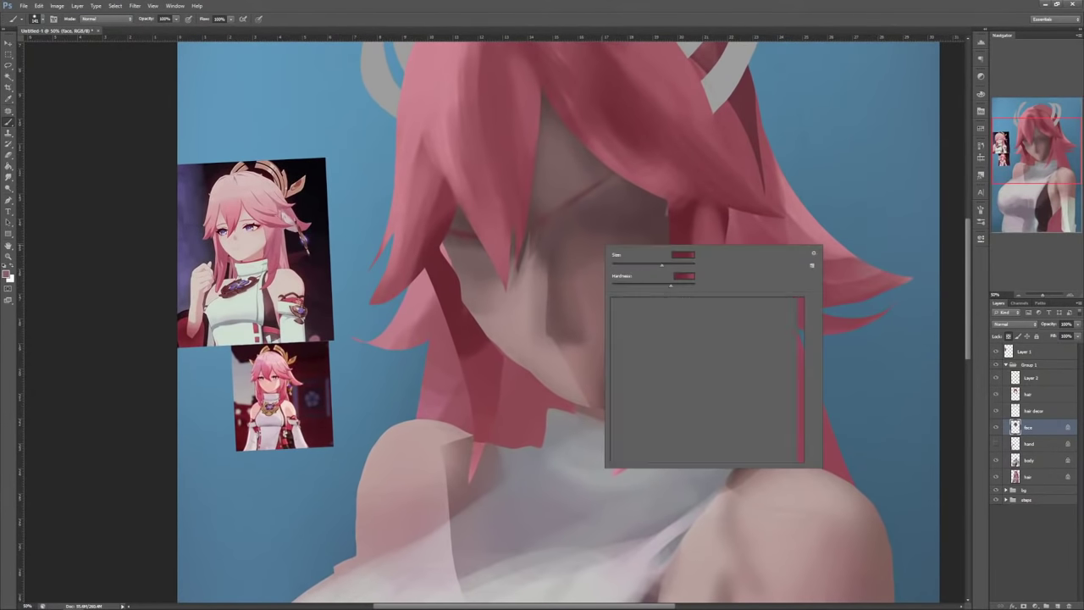
pyautogui.click(666, 265)
pyautogui.moveTo(587, 292); pyautogui.dragTo(592, 305)
pyautogui.moveTo(573, 239); pyautogui.dragTo(608, 210)
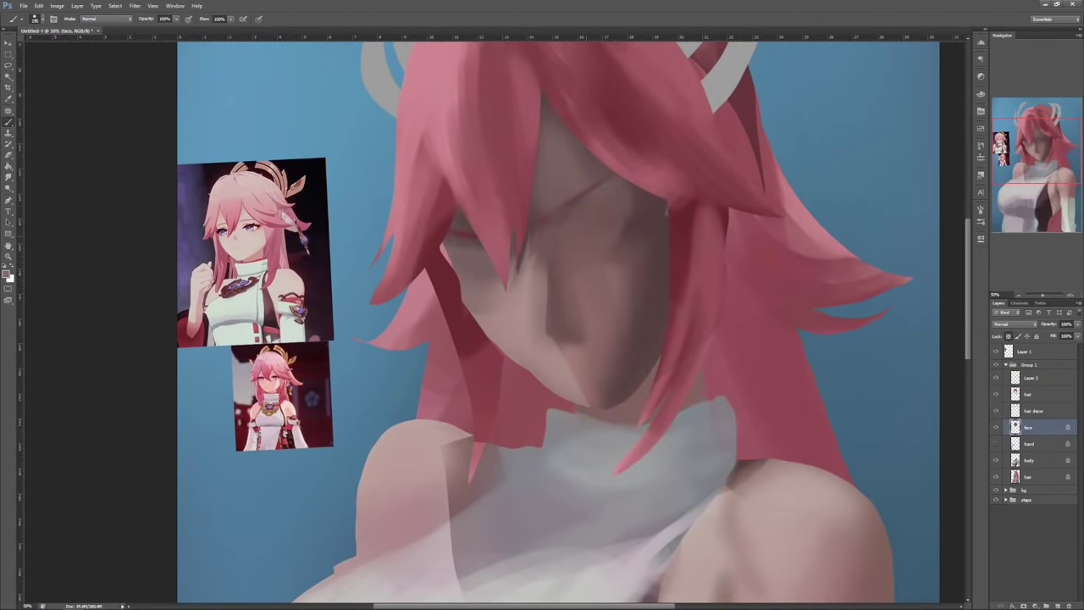
pyautogui.rightClick(653, 210)
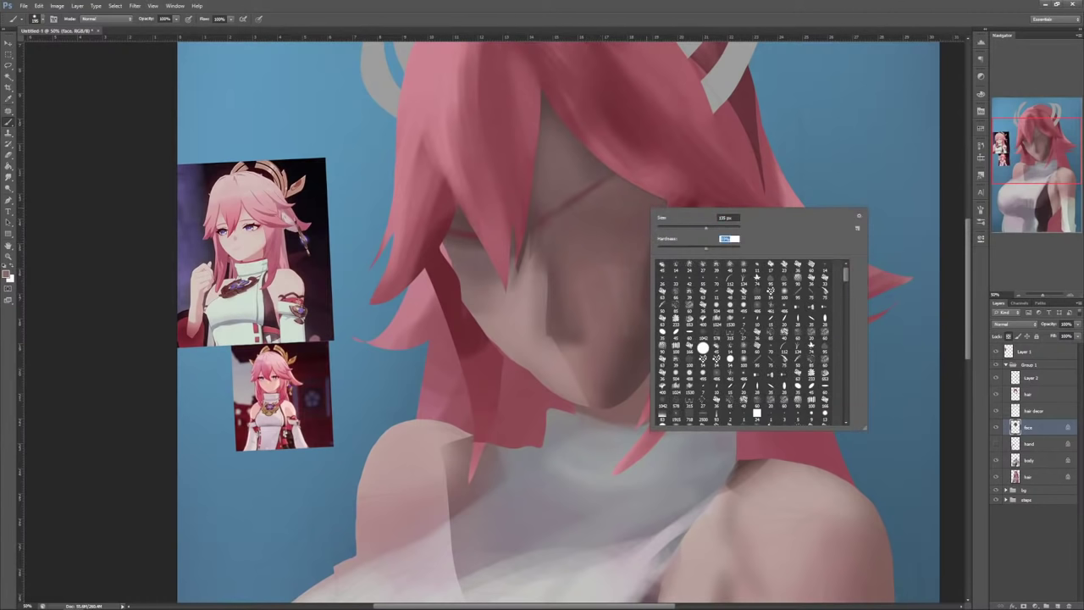
pyautogui.click(568, 206)
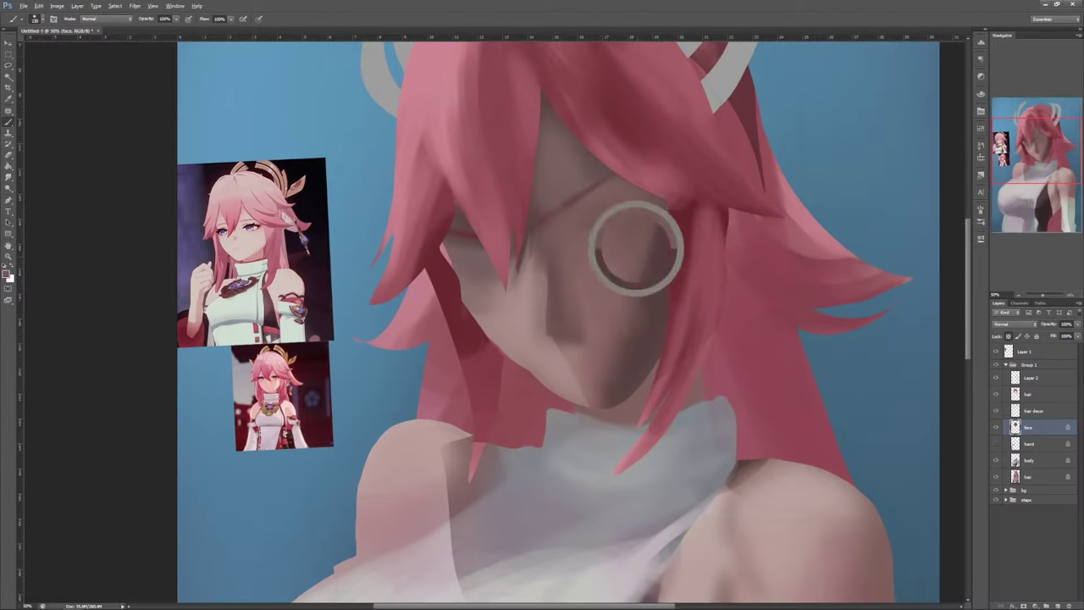
# Step: Add a new layer above the face and prepare a small brush with a near-black reddish colour for the eye lines
pyautogui.rightClick(602, 205)
pyautogui.press('Return')
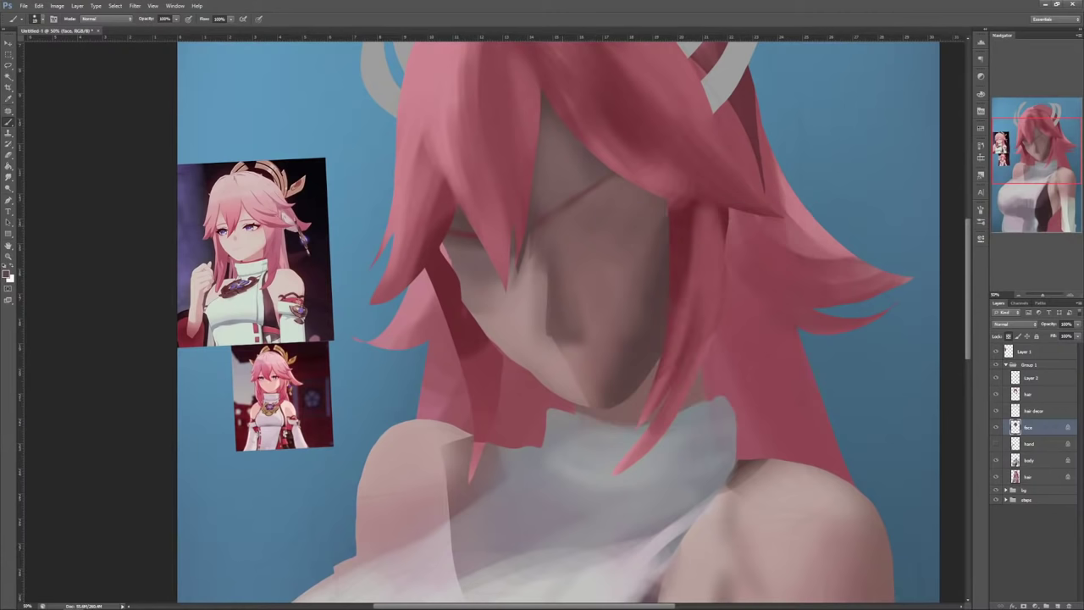
pyautogui.click(1058, 606)
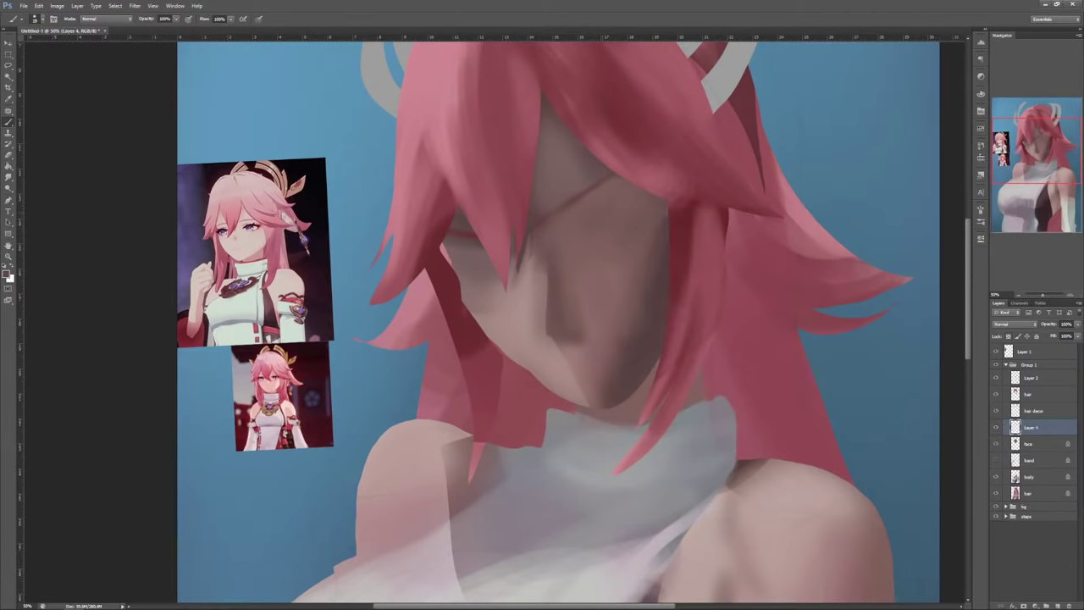
pyautogui.rightClick(607, 206)
pyautogui.click(619, 226)
pyautogui.press('Return')
pyautogui.click(6, 274)
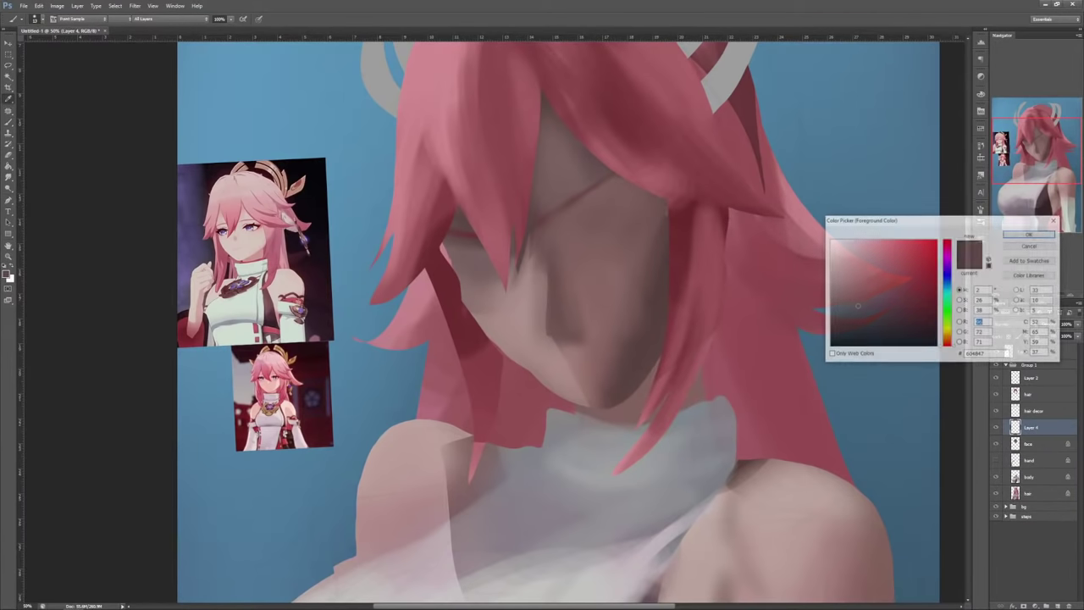
pyautogui.click(883, 327)
pyautogui.click(1029, 235)
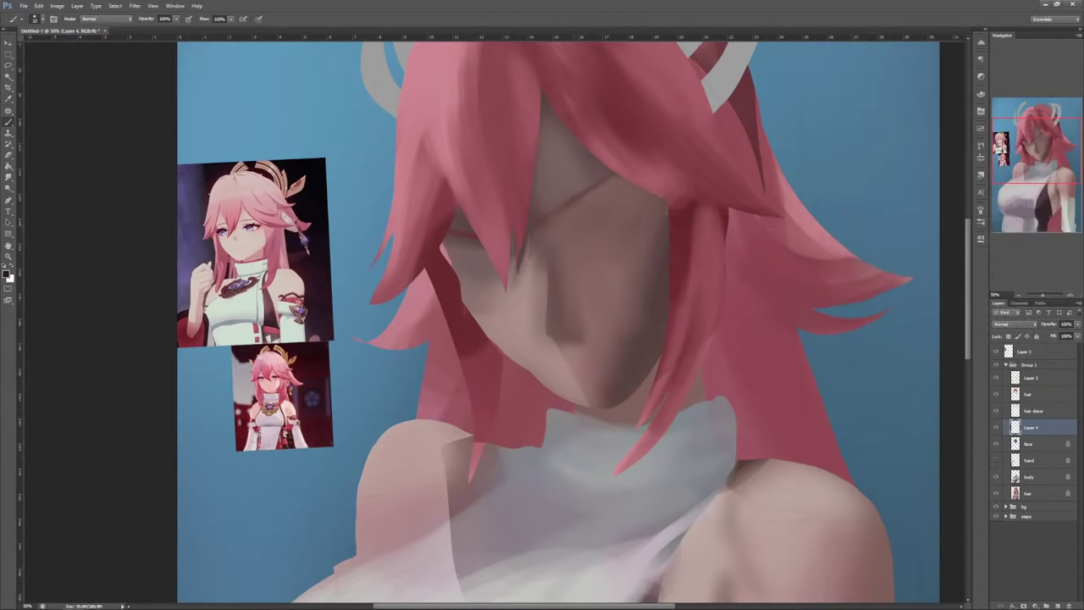
# Step: Draw the image-right eye's dark upper lid, outer lashes and thin lower lid line on the new layer
pyautogui.moveTo(597, 210)
pyautogui.mouseDown()
pyautogui.moveTo(622, 199)
pyautogui.moveTo(584, 223)
pyautogui.mouseUp()
pyautogui.moveTo(587, 217); pyautogui.dragTo(584, 243)
pyautogui.moveTo(614, 202)
pyautogui.mouseDown()
pyautogui.moveTo(588, 218)
pyautogui.moveTo(605, 206)
pyautogui.mouseUp()
pyautogui.moveTo(618, 206)
pyautogui.mouseDown()
pyautogui.moveTo(589, 221)
pyautogui.moveTo(632, 204)
pyautogui.mouseUp()
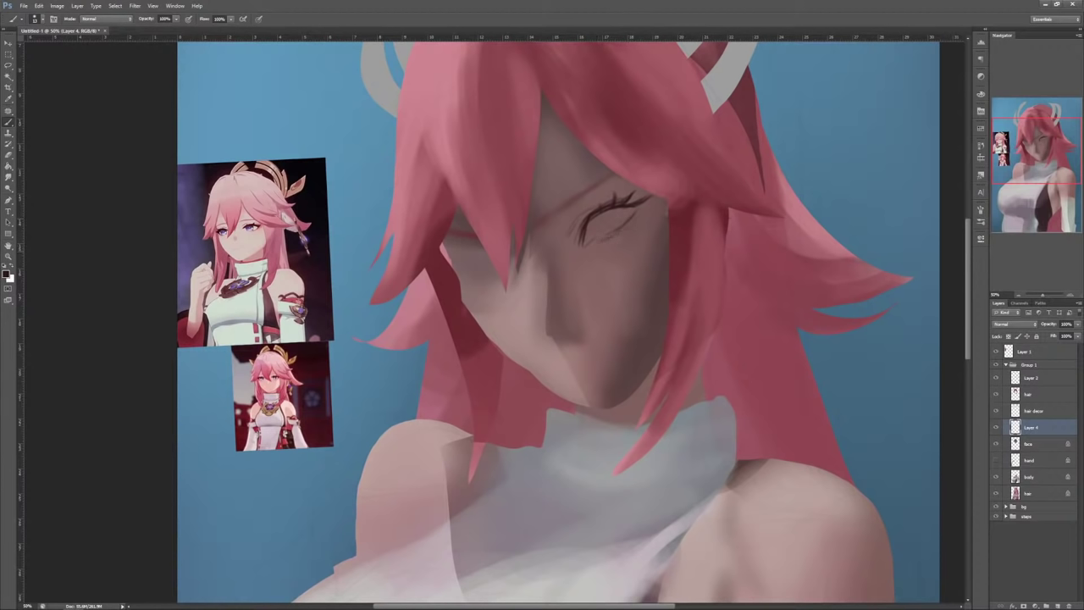
# Step: Sketch the image-left eye partly behind the bangs, then compare the face with the eye line layer hidden and shown
pyautogui.moveTo(487, 248)
pyautogui.mouseDown()
pyautogui.moveTo(448, 263)
pyautogui.moveTo(450, 254)
pyautogui.moveTo(455, 271)
pyautogui.mouseUp()
pyautogui.moveTo(498, 272); pyautogui.dragTo(476, 277)
pyautogui.moveTo(542, 280); pyautogui.dragTo(499, 297)
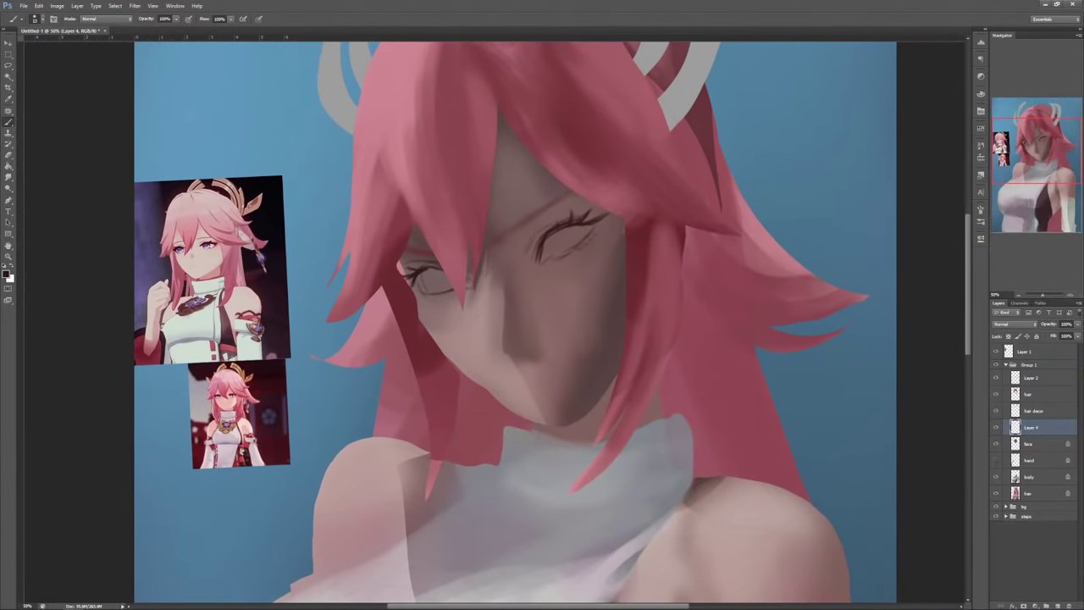
pyautogui.click(996, 427)
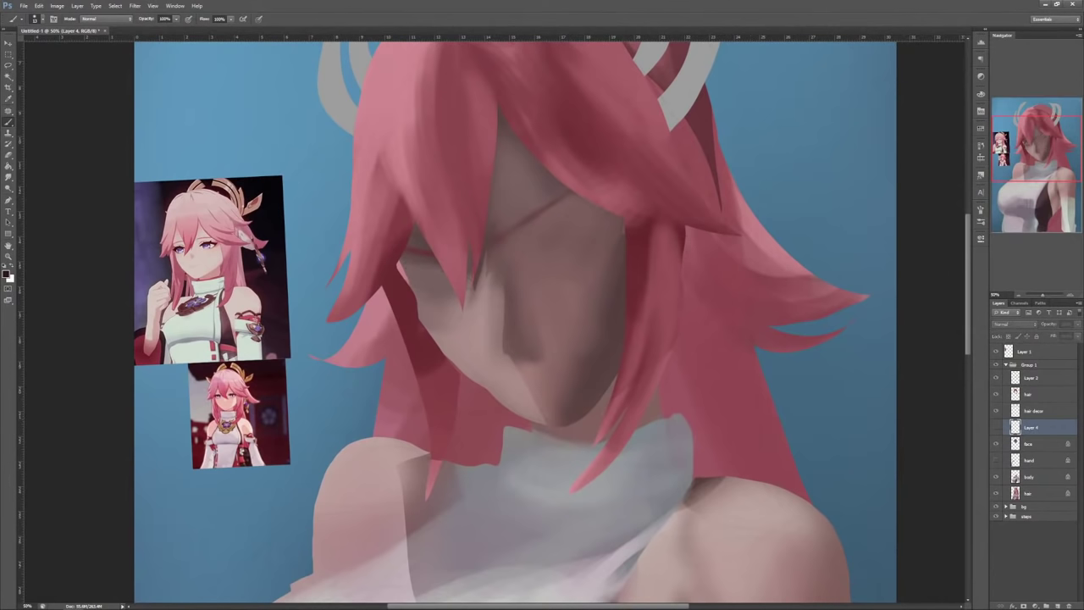
pyautogui.click(996, 427)
# Step: Lasso the image-right eye and transform it, shifting it slightly toward the nose
pyautogui.press('l')
pyautogui.moveTo(541, 210)
pyautogui.mouseDown()
pyautogui.moveTo(530, 224)
pyautogui.moveTo(544, 209)
pyautogui.mouseUp()
pyautogui.hotkey('ctrl', 't')
pyautogui.moveTo(665, 197); pyautogui.dragTo(671, 209)
pyautogui.press('Return')
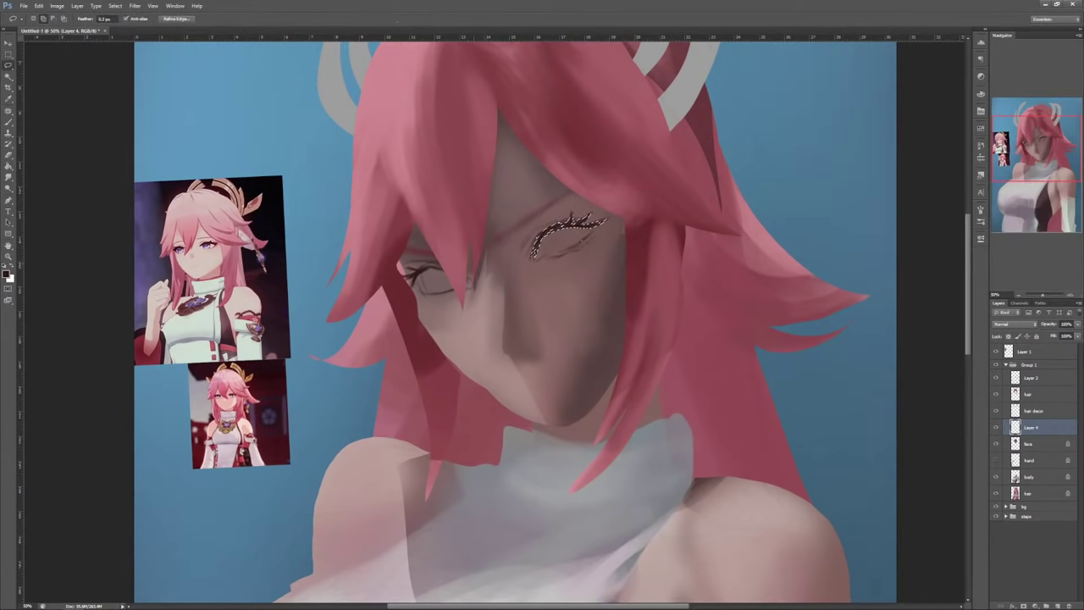
# Step: Lasso the image-left eye and transform it, rotating it slightly and shifting it into line with the other eye
pyautogui.moveTo(447, 233)
pyautogui.mouseDown()
pyautogui.moveTo(396, 299)
pyautogui.moveTo(451, 234)
pyautogui.mouseUp()
pyautogui.hotkey('ctrl', 't')
pyautogui.moveTo(528, 254); pyautogui.dragTo(527, 246)
pyautogui.moveTo(472, 281); pyautogui.dragTo(492, 271)
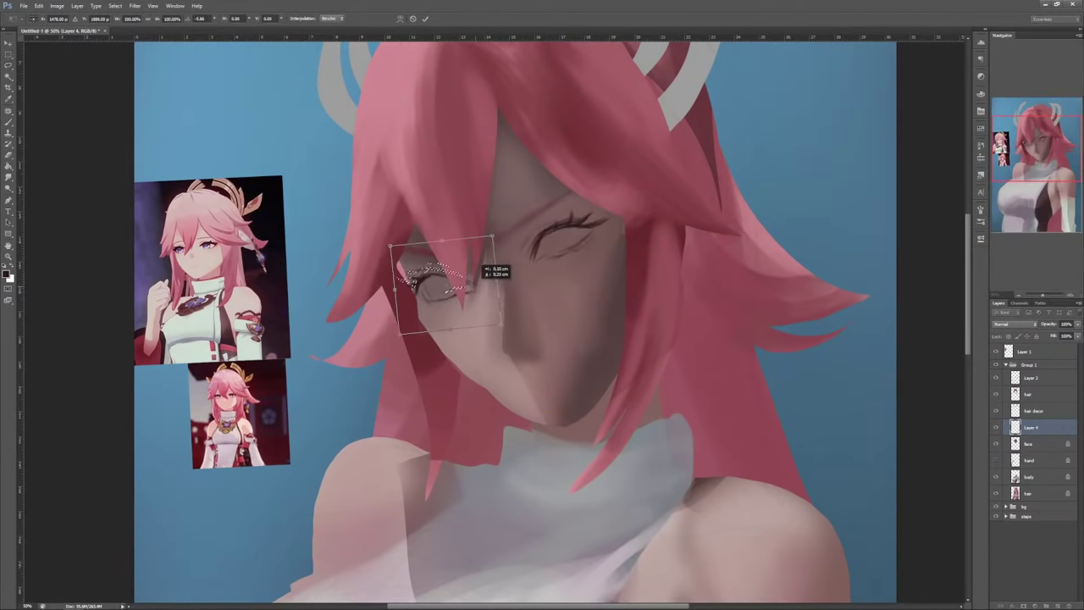
pyautogui.press('Return')
# Step: Fill both eyes with a light blue sampled from the background, then paint in the dark irises
pyautogui.press('b')
pyautogui.rightClick(559, 257)
pyautogui.moveTo(570, 276); pyautogui.dragTo(581, 276)
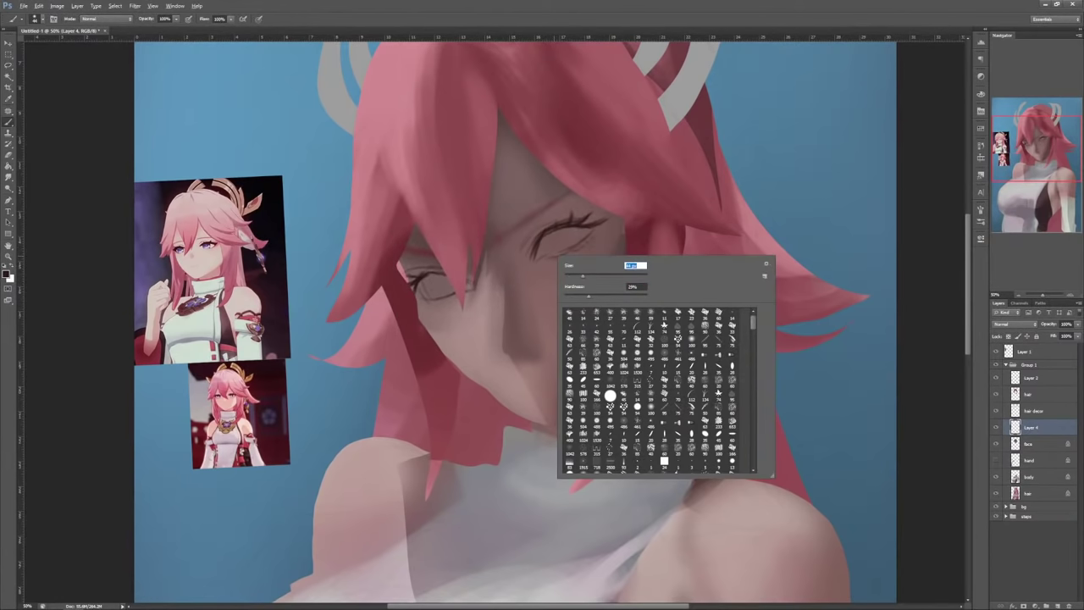
pyautogui.keyDown('alt'); pyautogui.click(792, 228); pyautogui.keyUp('alt')
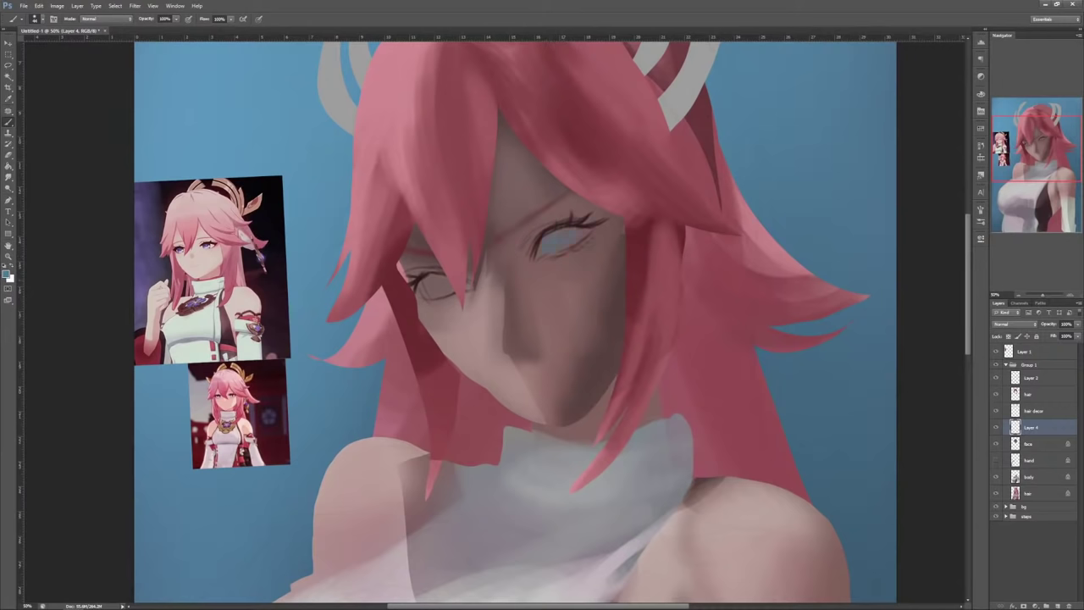
pyautogui.press('d')
pyautogui.moveTo(563, 237)
pyautogui.mouseDown()
pyautogui.moveTo(544, 245)
pyautogui.moveTo(578, 242)
pyautogui.mouseUp()
pyautogui.moveTo(440, 281); pyautogui.dragTo(448, 281)
pyautogui.moveTo(559, 233); pyautogui.dragTo(574, 240)
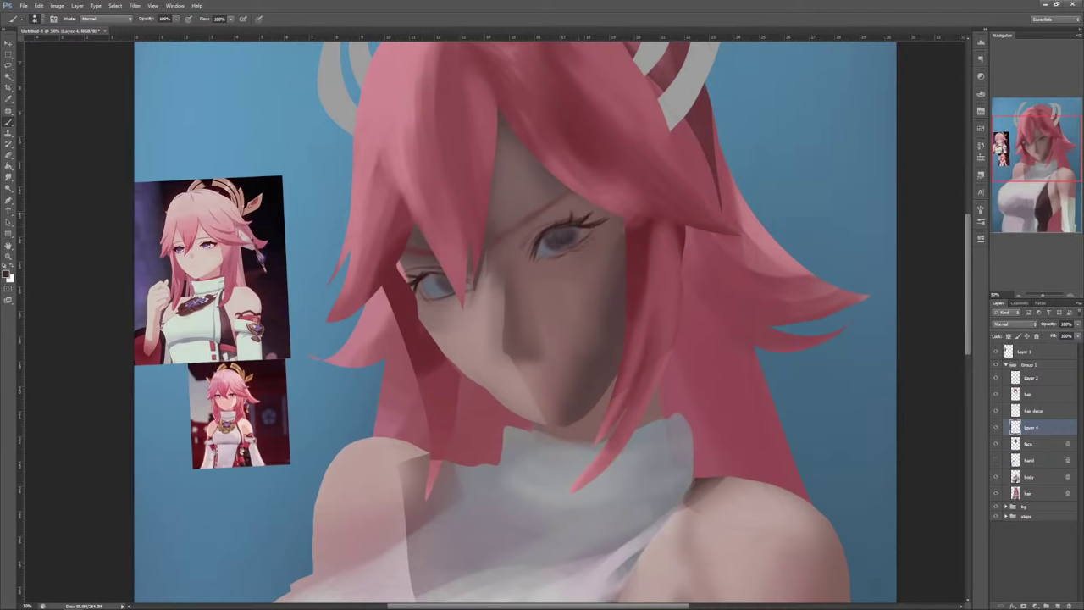
# Step: Open a second window of the painting, move it out of the main workspace and return to the main view with rulers shown
pyautogui.click(175, 6)
pyautogui.moveTo(183, 16)
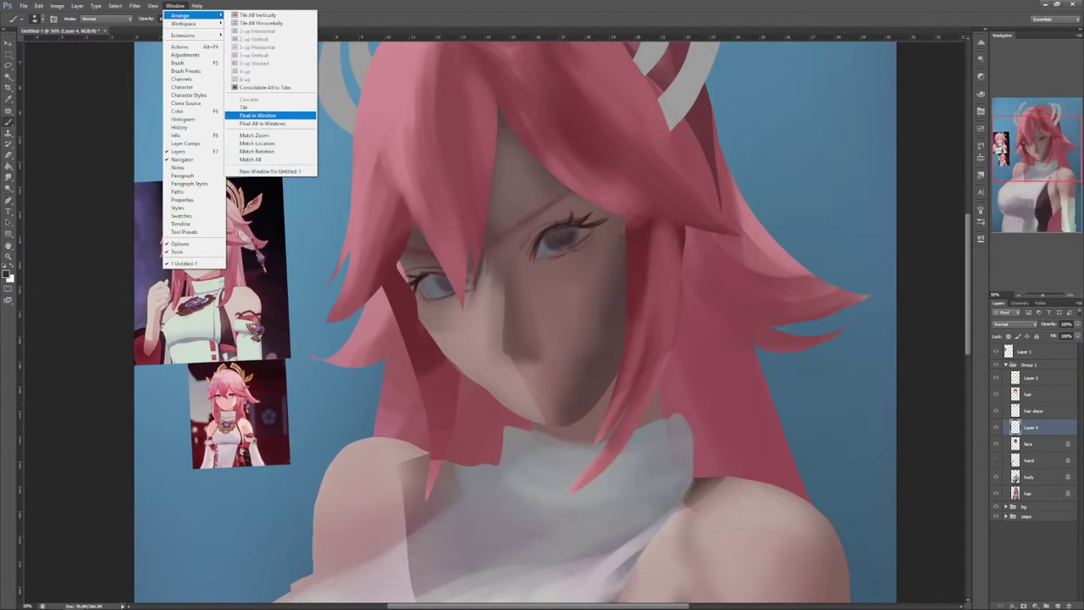
pyautogui.click(270, 171)
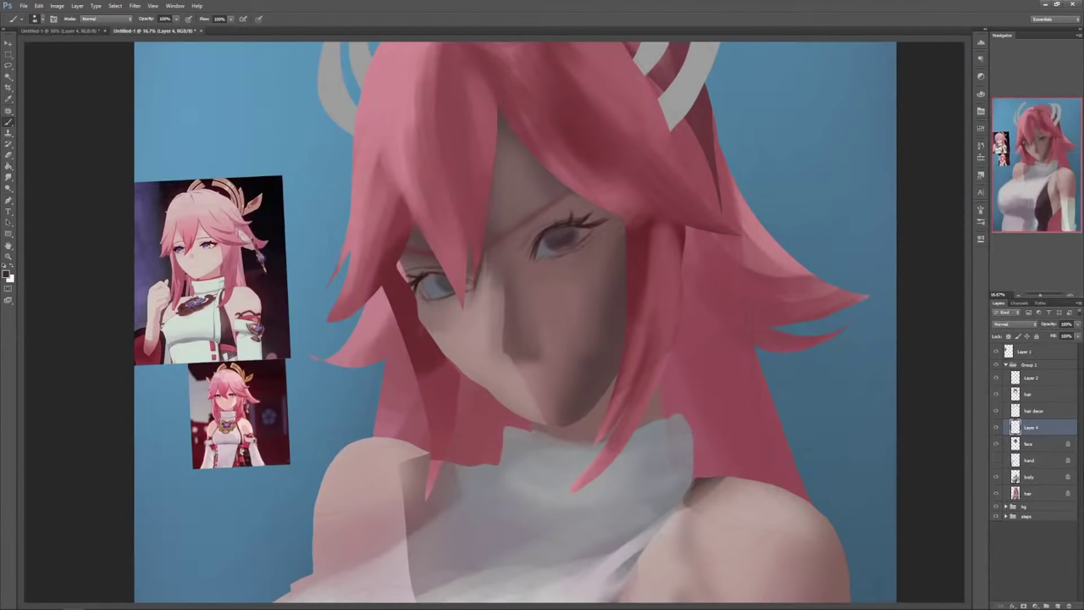
pyautogui.moveTo(153, 32); pyautogui.dragTo(186, 68)
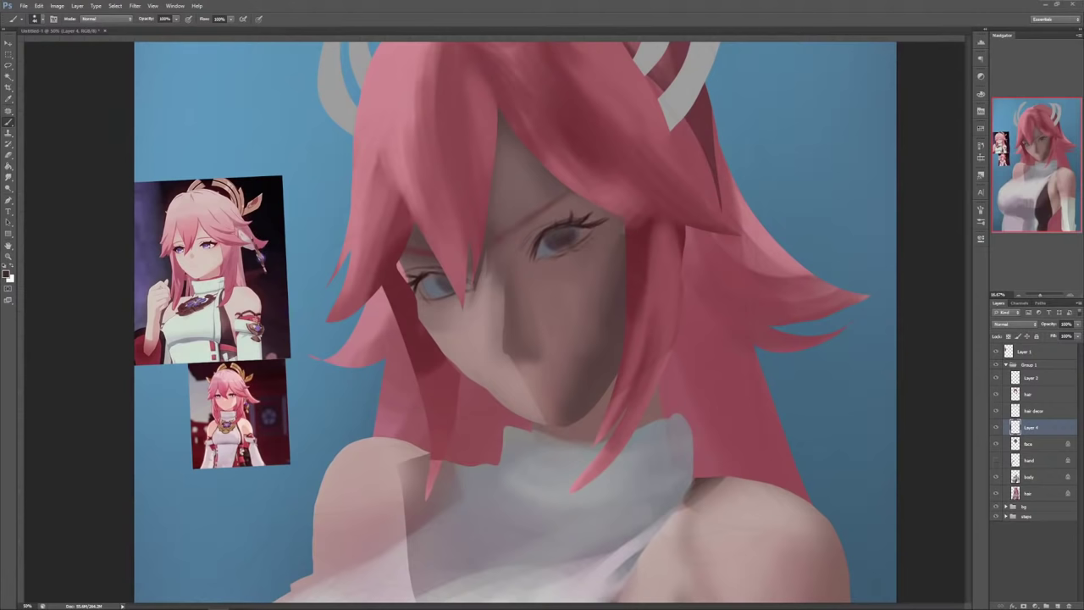
pyautogui.hotkey('ctrl', 'r')
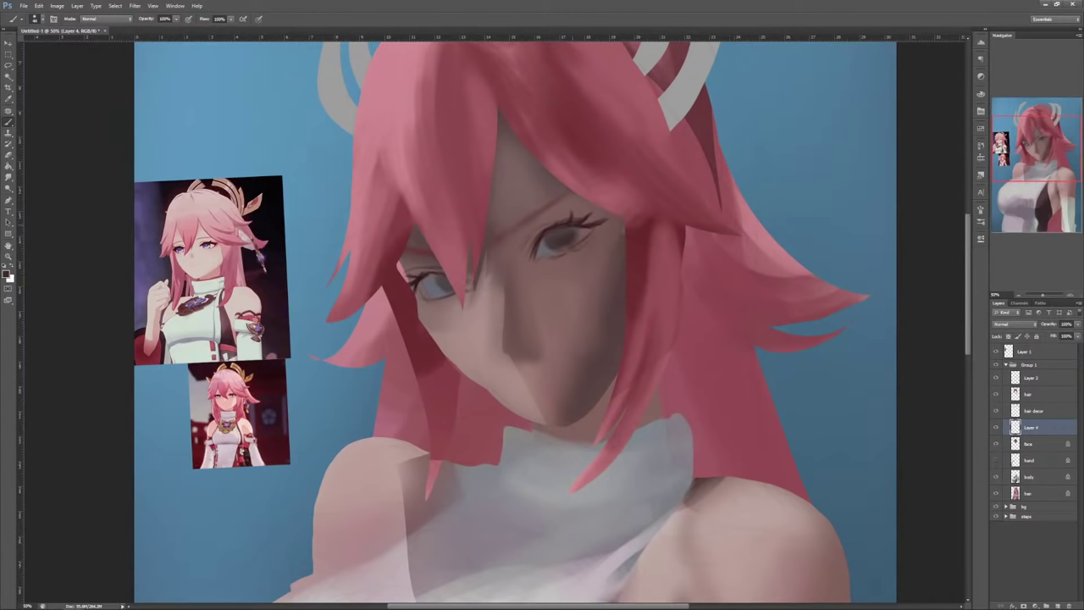
# Step: Soften the image-right eye's upper lid and lashes with sampled colour, using a brush of about 17 px for the fine strokes
pyautogui.keyDown('alt'); pyautogui.click(573, 224); pyautogui.keyUp('alt')
pyautogui.moveTo(561, 228); pyautogui.dragTo(575, 228)
pyautogui.rightClick(582, 152)
pyautogui.moveTo(606, 173); pyautogui.dragTo(599, 174)
pyautogui.press('Return')
pyautogui.moveTo(560, 218); pyautogui.dragTo(578, 216)
pyautogui.rightClick(617, 173)
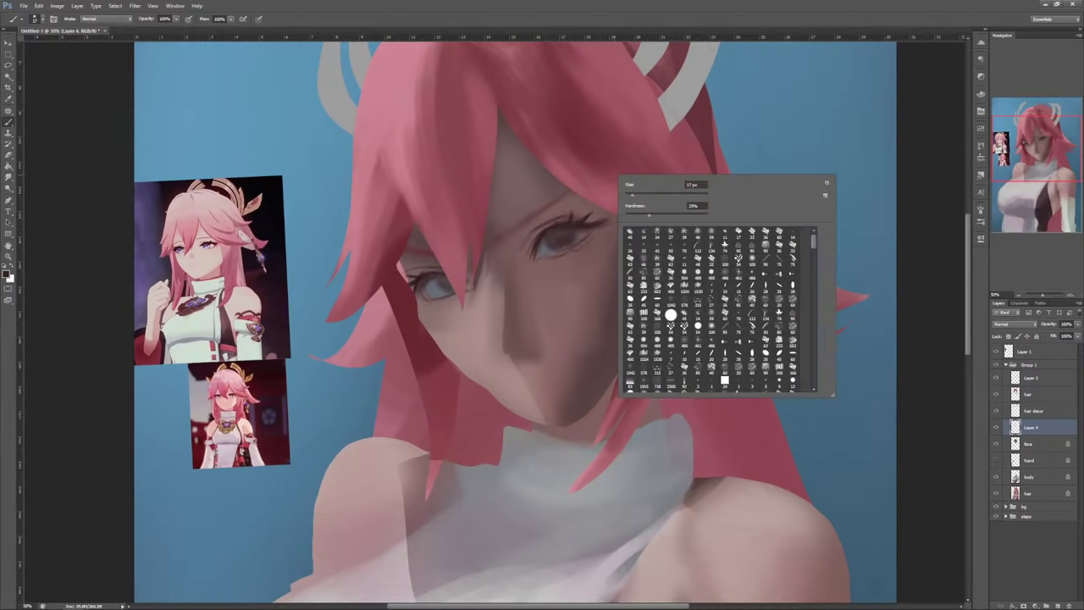
pyautogui.moveTo(635, 195); pyautogui.dragTo(644, 194)
pyautogui.press('Return')
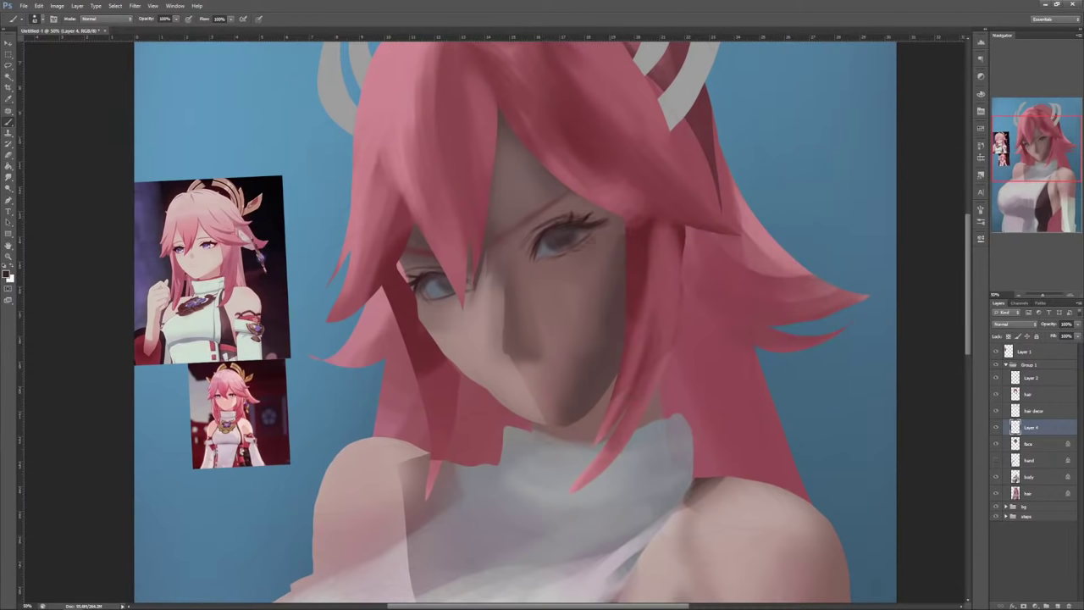
# Step: Repaint the image-right cheek, jaw and chin with sampled skin tones and a larger brush, smoothing the hard shadow shape
pyautogui.keyDown('alt'); pyautogui.click(471, 324); pyautogui.keyUp('alt')
pyautogui.keyDown('alt'); pyautogui.click(518, 298); pyautogui.keyUp('alt')
pyautogui.rightClick(637, 216)
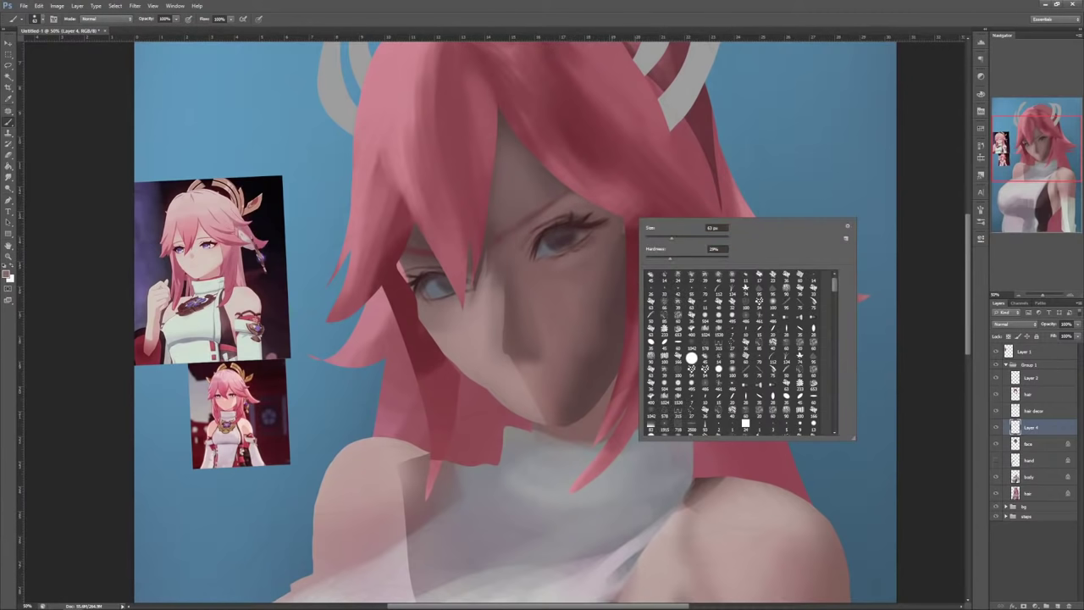
pyautogui.moveTo(666, 238); pyautogui.dragTo(676, 238)
pyautogui.press('Return')
pyautogui.keyDown('alt'); pyautogui.click(592, 264); pyautogui.keyUp('alt')
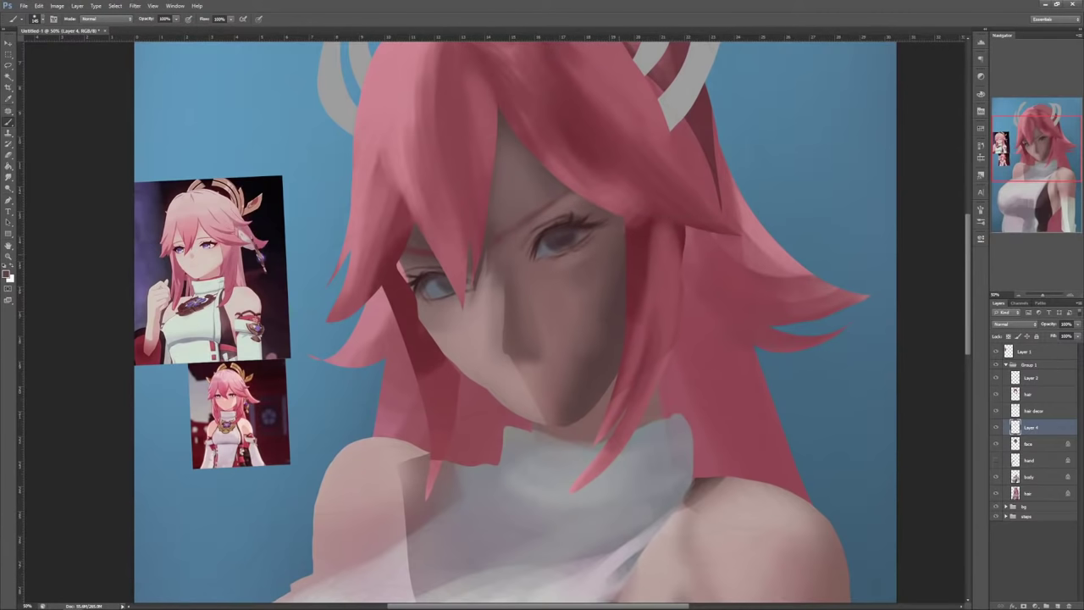
pyautogui.keyDown('alt'); pyautogui.click(562, 262); pyautogui.keyUp('alt')
pyautogui.moveTo(569, 300); pyautogui.dragTo(596, 369)
pyautogui.moveTo(608, 290); pyautogui.dragTo(590, 377)
pyautogui.moveTo(616, 333); pyautogui.dragTo(611, 364)
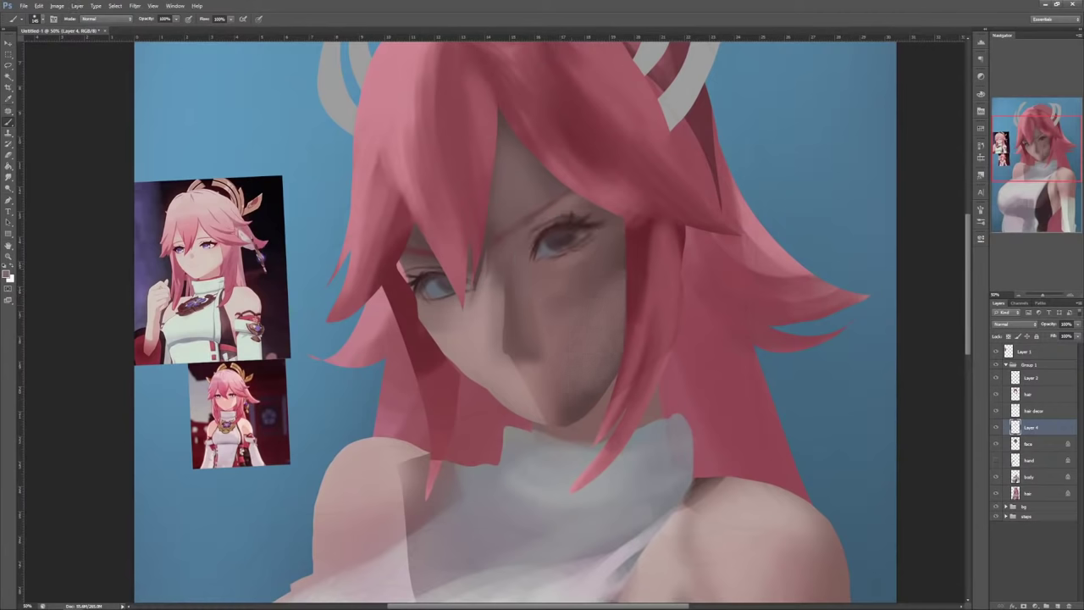
pyautogui.moveTo(525, 278); pyautogui.dragTo(564, 341)
pyautogui.keyDown('alt'); pyautogui.click(551, 377); pyautogui.keyUp('alt')
pyautogui.moveTo(571, 412); pyautogui.dragTo(602, 374)
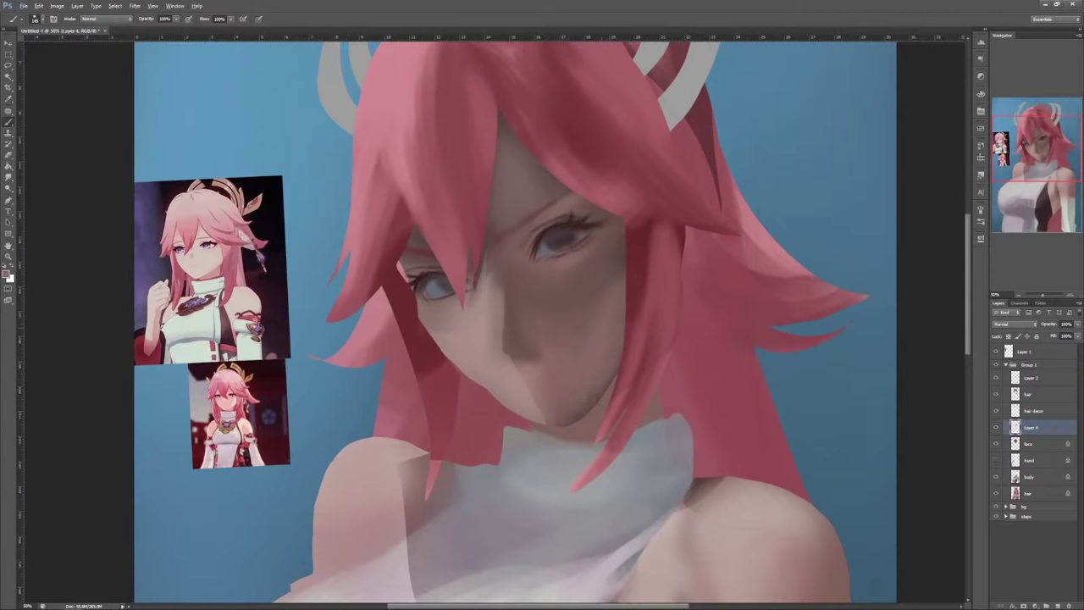
# Step: Define the underside of the nose and the nostril with small strokes of sampled skin and shadow colours
pyautogui.keyDown('alt'); pyautogui.click(602, 394); pyautogui.keyUp('alt')
pyautogui.rightClick(549, 257)
pyautogui.doubleClick(602, 394)
pyautogui.moveTo(503, 302)
pyautogui.mouseDown()
pyautogui.moveTo(500, 330)
pyautogui.moveTo(500, 302)
pyautogui.mouseUp()
pyautogui.keyDown('alt'); pyautogui.click(512, 308); pyautogui.keyUp('alt')
pyautogui.keyDown('alt'); pyautogui.click(507, 345); pyautogui.keyUp('alt')
pyautogui.moveTo(504, 358); pyautogui.dragTo(532, 349)
pyautogui.keyDown('alt'); pyautogui.click(523, 353); pyautogui.keyUp('alt')
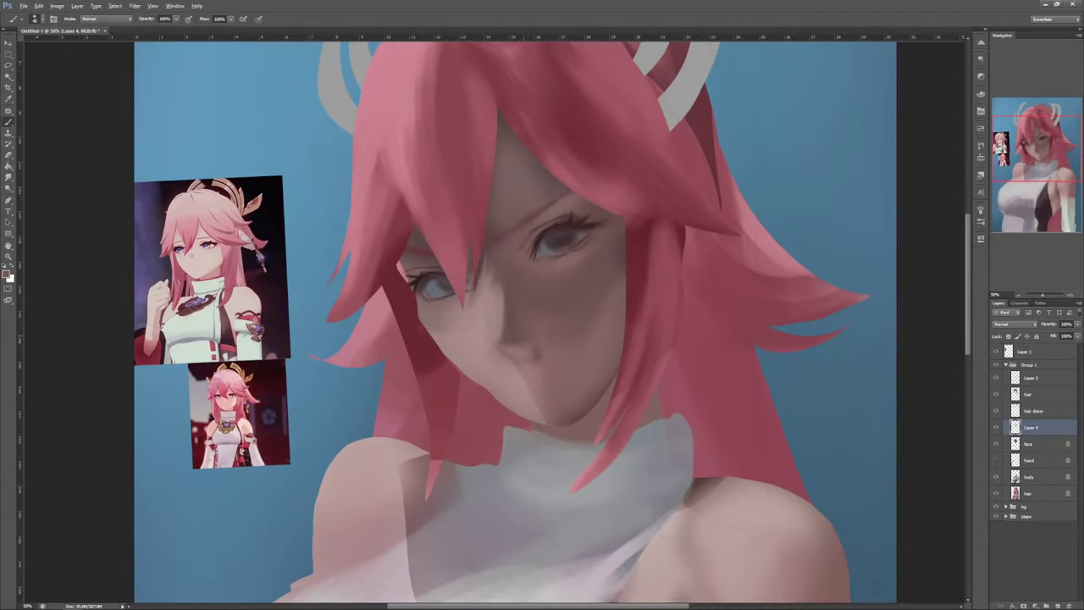
pyautogui.rightClick(559, 272)
pyautogui.press('Return')
pyautogui.keyDown('alt'); pyautogui.click(526, 350); pyautogui.keyUp('alt')
pyautogui.keyDown('alt'); pyautogui.click(524, 348); pyautogui.keyUp('alt')
pyautogui.rightClick(569, 251)
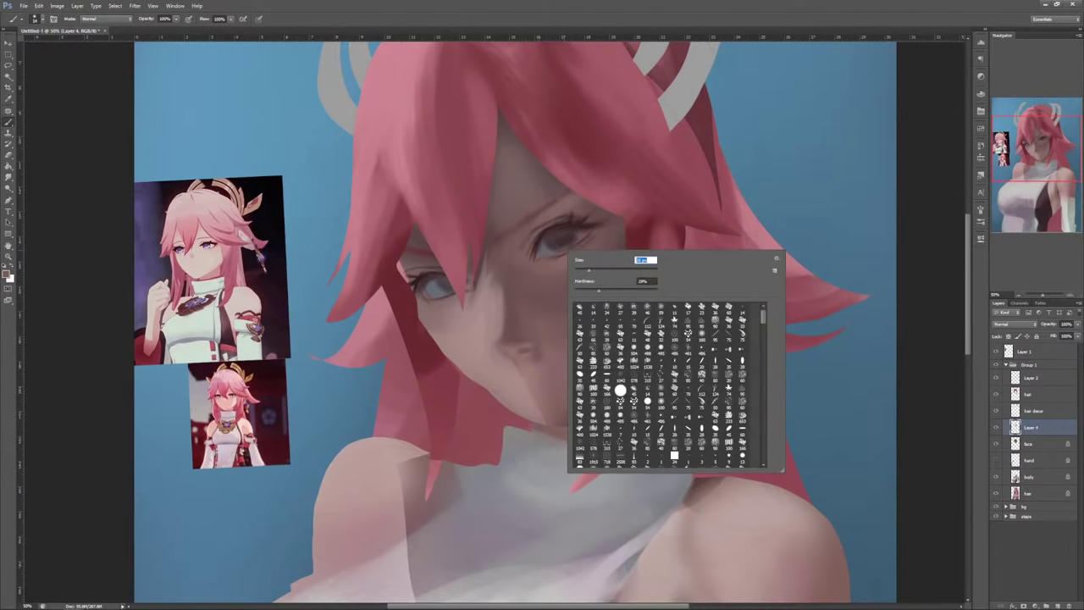
pyautogui.press('Return')
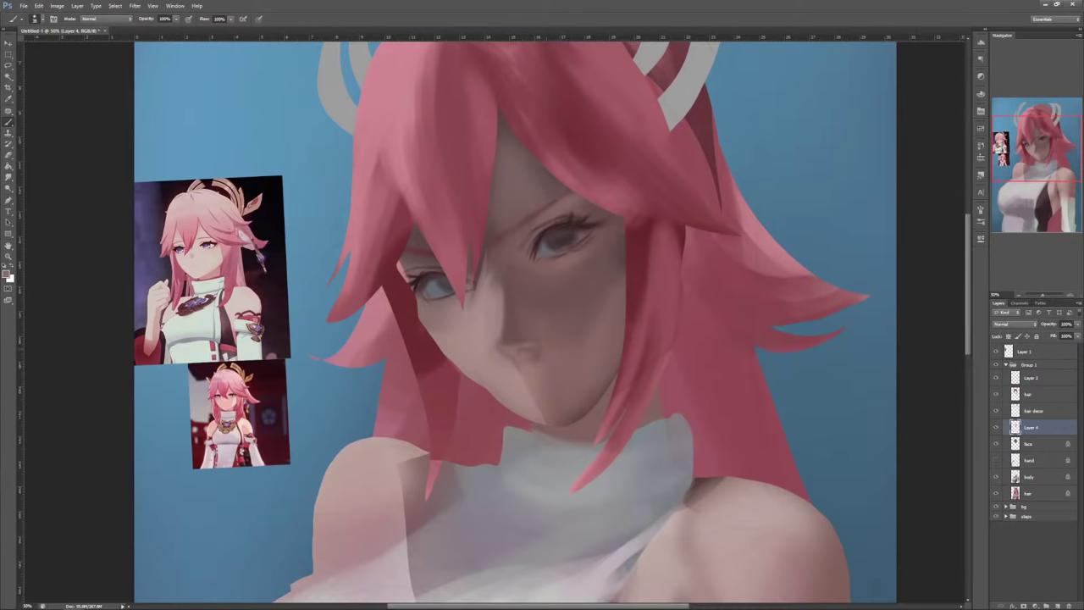
# Step: Block in the first pink lip colour below the nose with a 28 px brush
pyautogui.rightClick(560, 278)
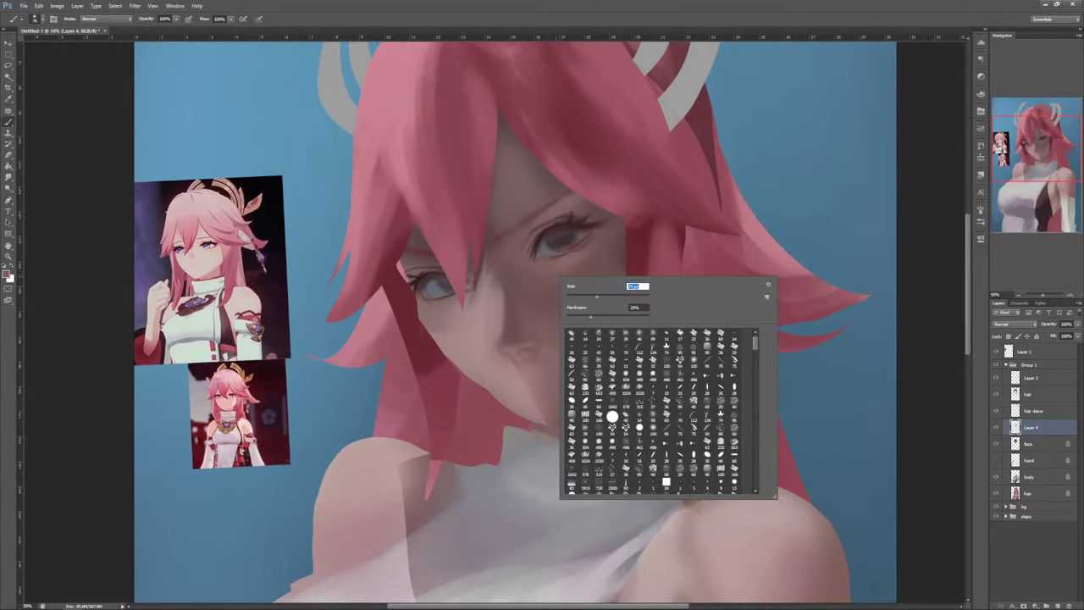
pyautogui.press('Return')
pyautogui.rightClick(569, 292)
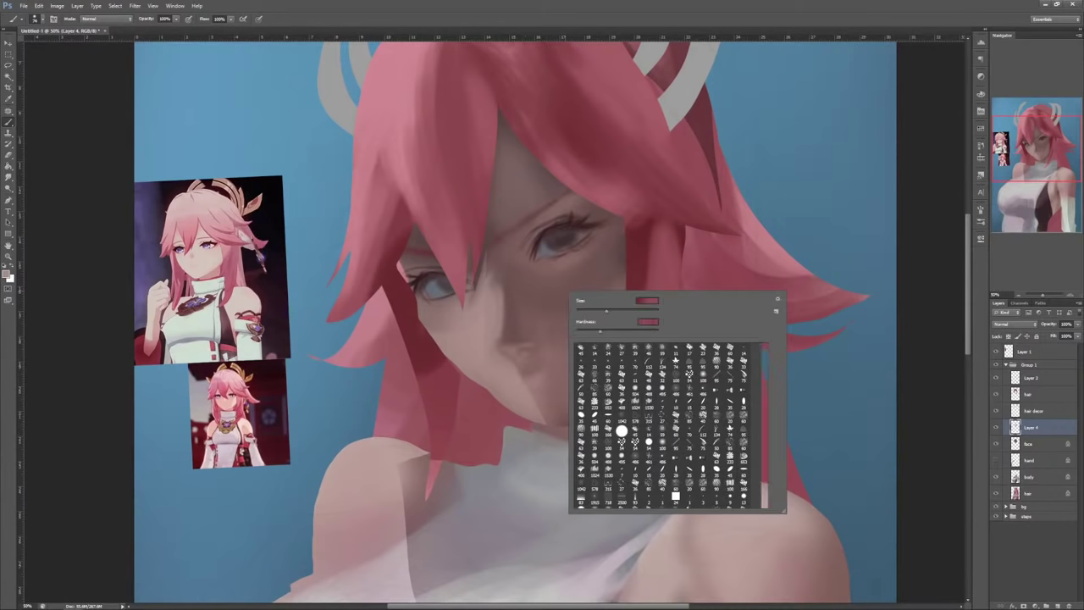
pyautogui.press('Return')
pyautogui.keyDown('alt'); pyautogui.click(539, 287); pyautogui.keyUp('alt')
pyautogui.rightClick(540, 286)
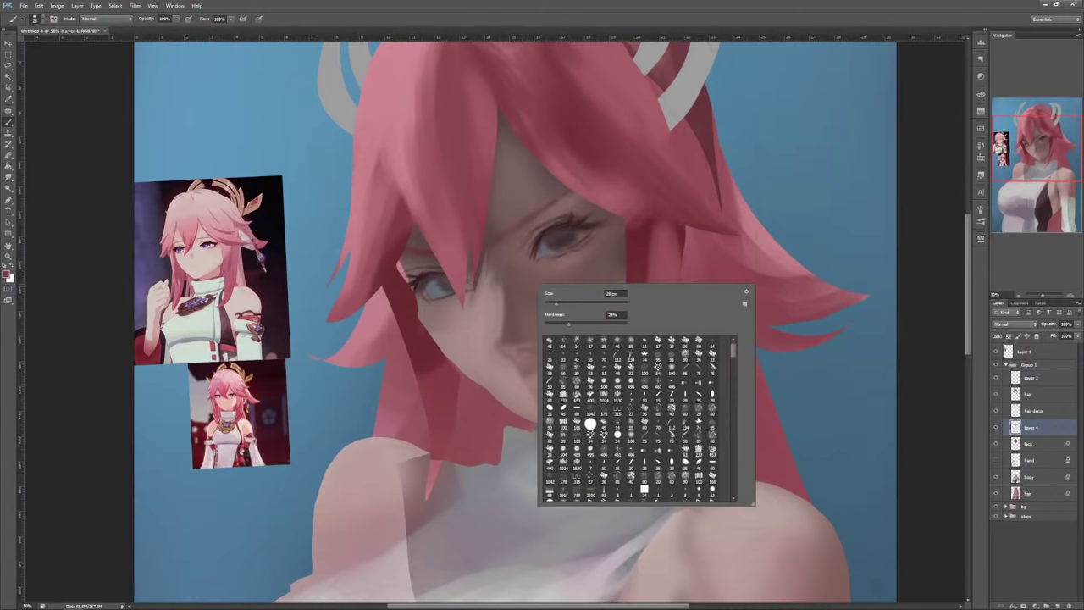
pyautogui.press('Return')
pyautogui.moveTo(508, 383); pyautogui.dragTo(544, 398)
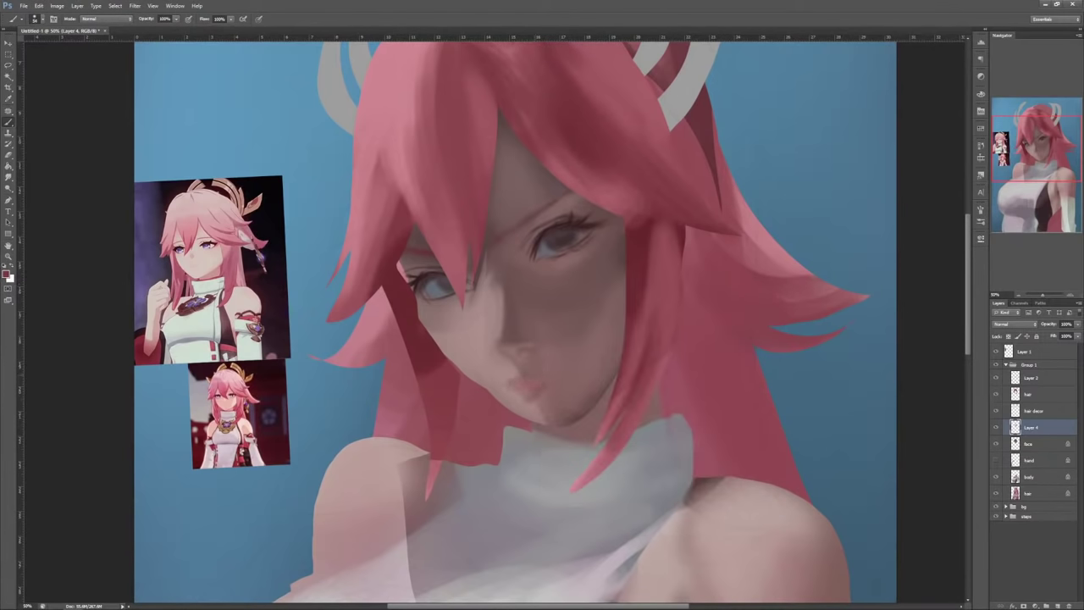
# Step: Shape the mouth with a darker upper lip, a dark parting line and a softer pink lower lip blended into the skin
pyautogui.keyDown('alt'); pyautogui.click(530, 378); pyautogui.keyUp('alt')
pyautogui.rightClick(599, 248)
pyautogui.press('Return')
pyautogui.keyDown('alt'); pyautogui.click(583, 223); pyautogui.keyUp('alt')
pyautogui.moveTo(543, 397)
pyautogui.mouseDown()
pyautogui.moveTo(561, 384)
pyautogui.moveTo(531, 380)
pyautogui.moveTo(562, 375)
pyautogui.moveTo(530, 371)
pyautogui.mouseUp()
pyautogui.rightClick(583, 276)
pyautogui.click(594, 296)
pyautogui.press('Return')
pyautogui.keyDown('alt'); pyautogui.click(630, 276); pyautogui.keyUp('alt')
pyautogui.keyDown('alt'); pyautogui.click(549, 365); pyautogui.keyUp('alt')
pyautogui.keyDown('alt'); pyautogui.click(530, 366); pyautogui.keyUp('alt')
pyautogui.moveTo(518, 370); pyautogui.dragTo(531, 366)
pyautogui.keyDown('alt'); pyautogui.click(537, 357); pyautogui.keyUp('alt')
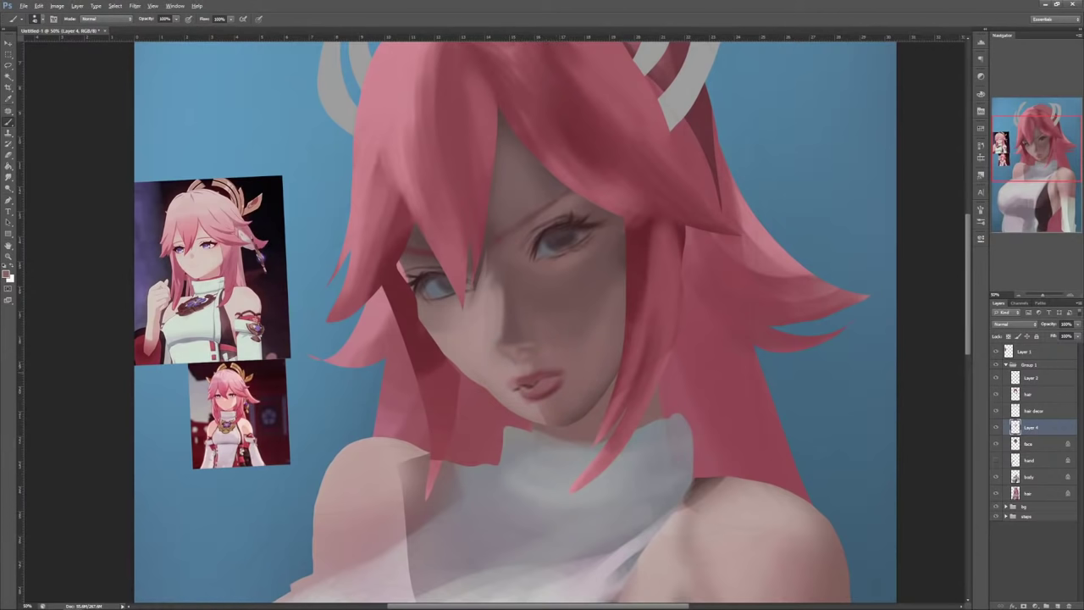
# Step: Refine the lower lip within a lasso selection, deepen the lip colour to a darker red and clear the selection
pyautogui.keyDown('alt'); pyautogui.click(524, 382); pyautogui.keyUp('alt')
pyautogui.press('l')
pyautogui.moveTo(545, 388)
pyautogui.mouseDown()
pyautogui.moveTo(520, 383)
pyautogui.moveTo(534, 397)
pyautogui.mouseUp()
pyautogui.press('b')
pyautogui.hotkey('ctrl', 'd')
# Step: Compare the face with the facial detail layer hidden and shown, then merge that layer down into the face layer
pyautogui.click(996, 427)
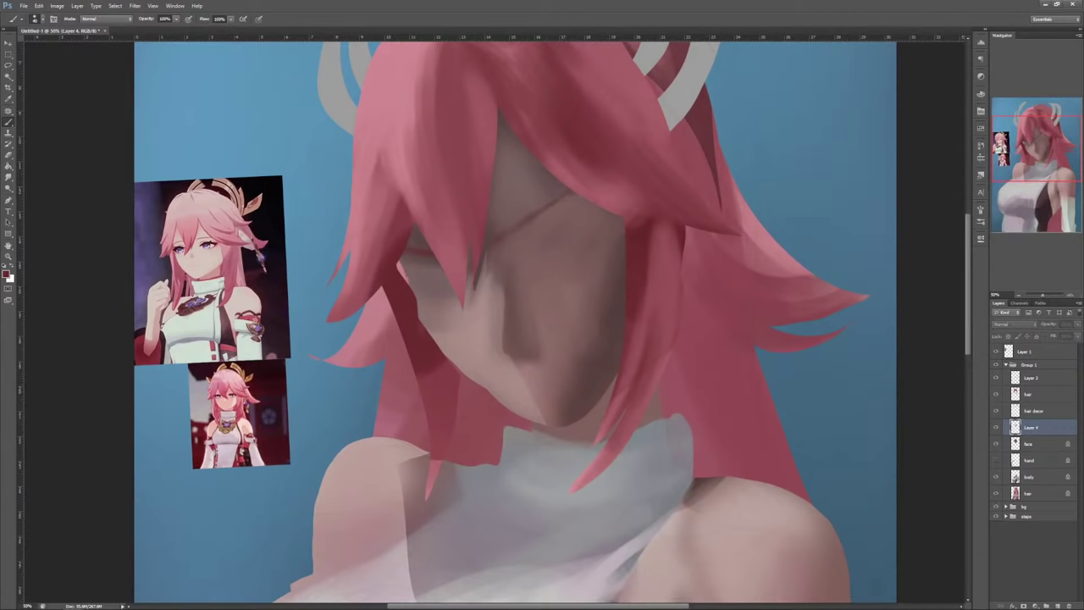
pyautogui.click(997, 428)
pyautogui.hotkey('ctrl', 'e')
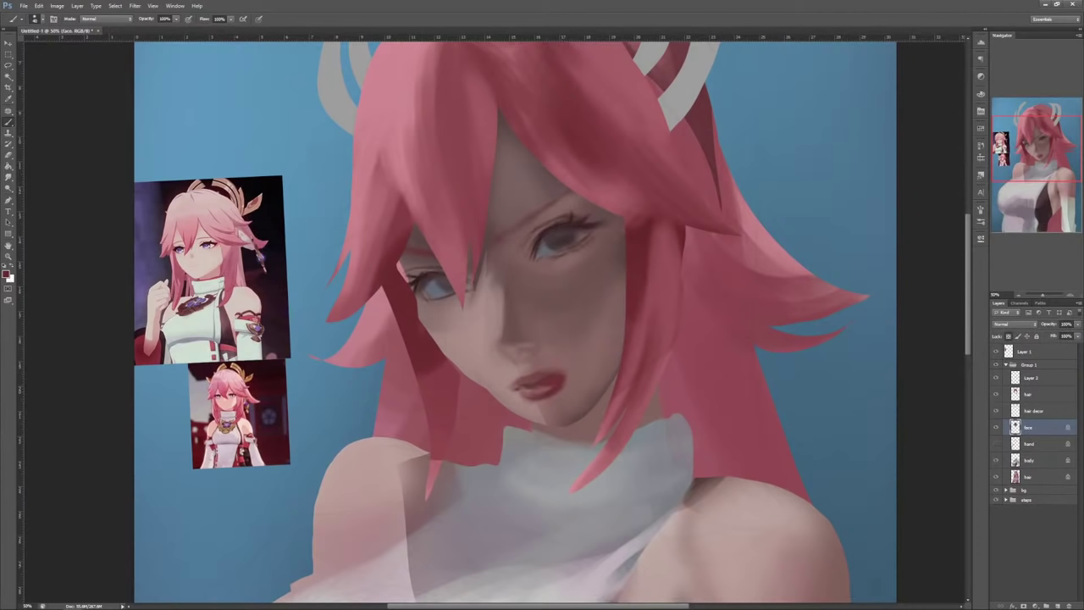
# Step: Copy the eye area of the face to a new layer and warp it to adjust the shape of both eyes
pyautogui.press('l')
pyautogui.moveTo(464, 197)
pyautogui.mouseDown()
pyautogui.moveTo(416, 303)
pyautogui.moveTo(465, 194)
pyautogui.mouseUp()
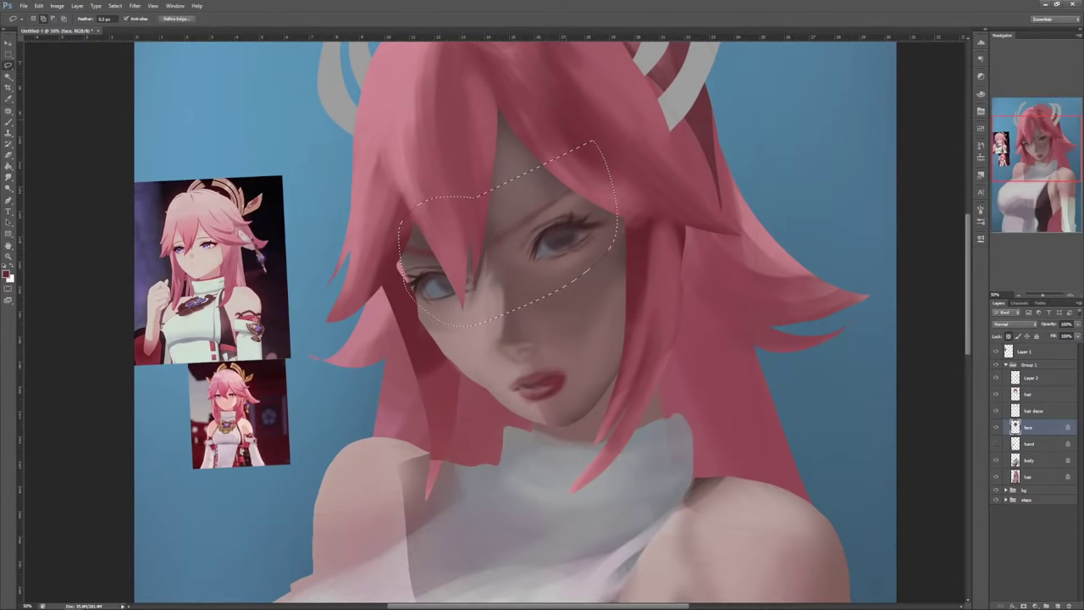
pyautogui.hotkey('ctrl', 'j')
pyautogui.hotkey('ctrl', 't')
pyautogui.rightClick(538, 261)
pyautogui.click(557, 325)
pyautogui.moveTo(560, 241); pyautogui.dragTo(569, 243)
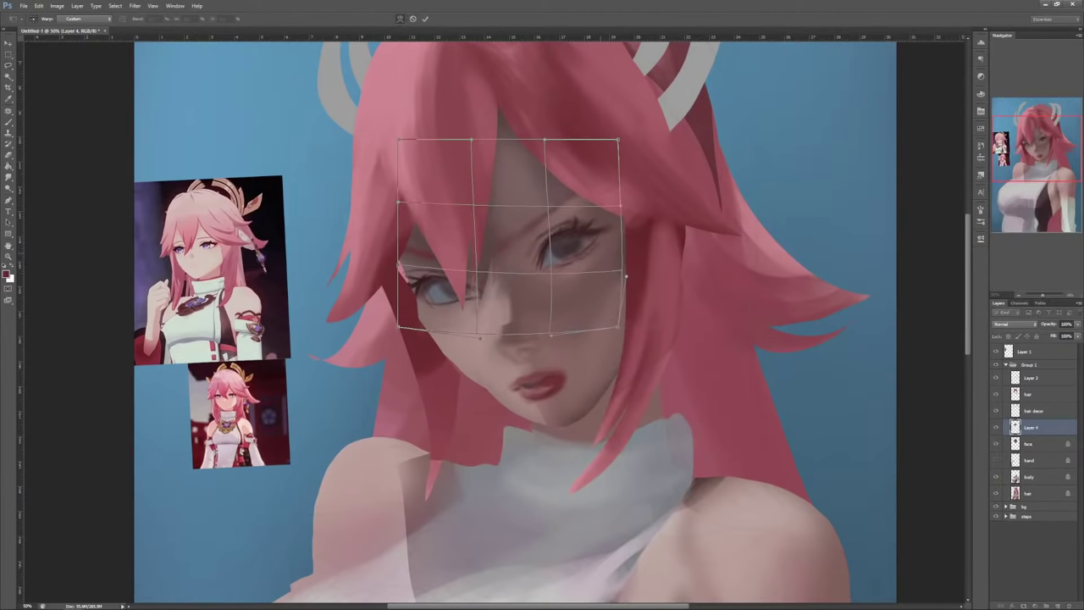
pyautogui.moveTo(457, 281); pyautogui.dragTo(460, 283)
pyautogui.moveTo(626, 202); pyautogui.dragTo(628, 205)
pyautogui.moveTo(627, 274); pyautogui.dragTo(624, 288)
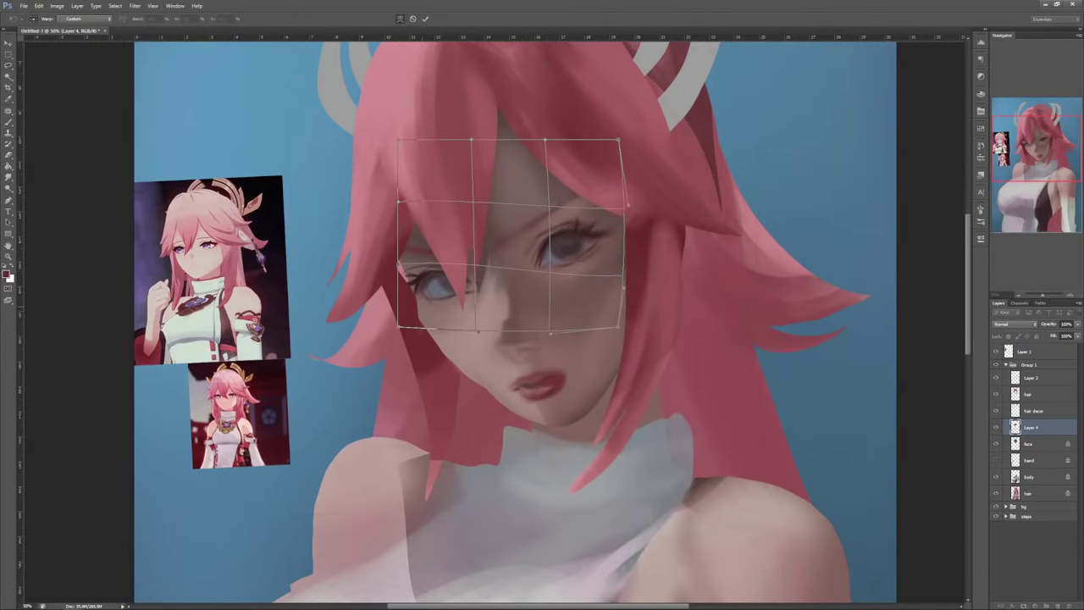
pyautogui.moveTo(399, 327); pyautogui.dragTo(402, 332)
pyautogui.moveTo(449, 286); pyautogui.dragTo(447, 282)
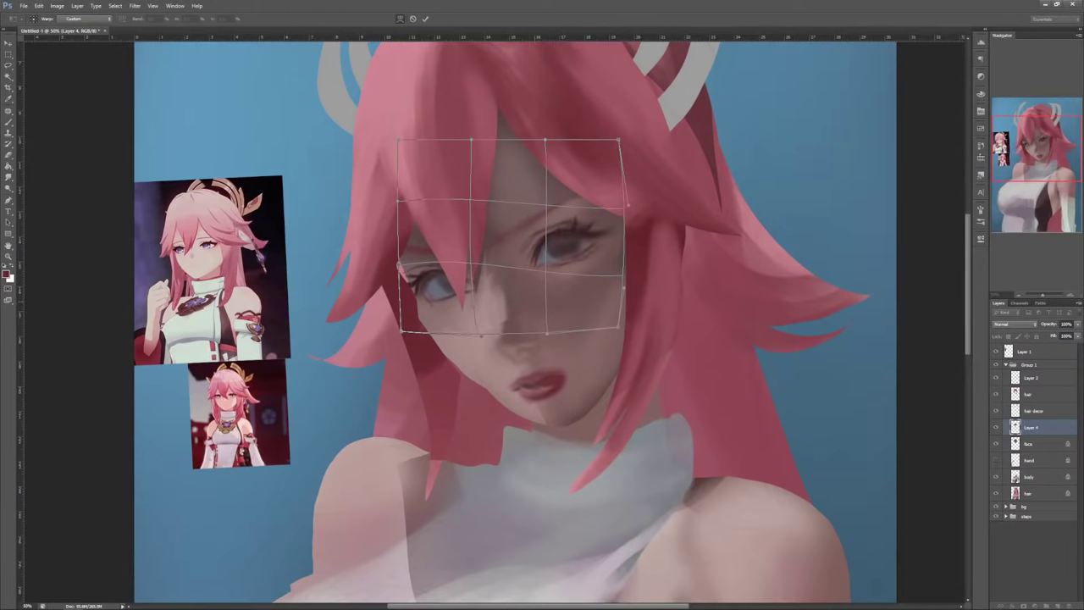
pyautogui.press('Return')
# Step: Nudge the warped eye copy slightly up and left, and merge it down into the face layer
pyautogui.press('e')
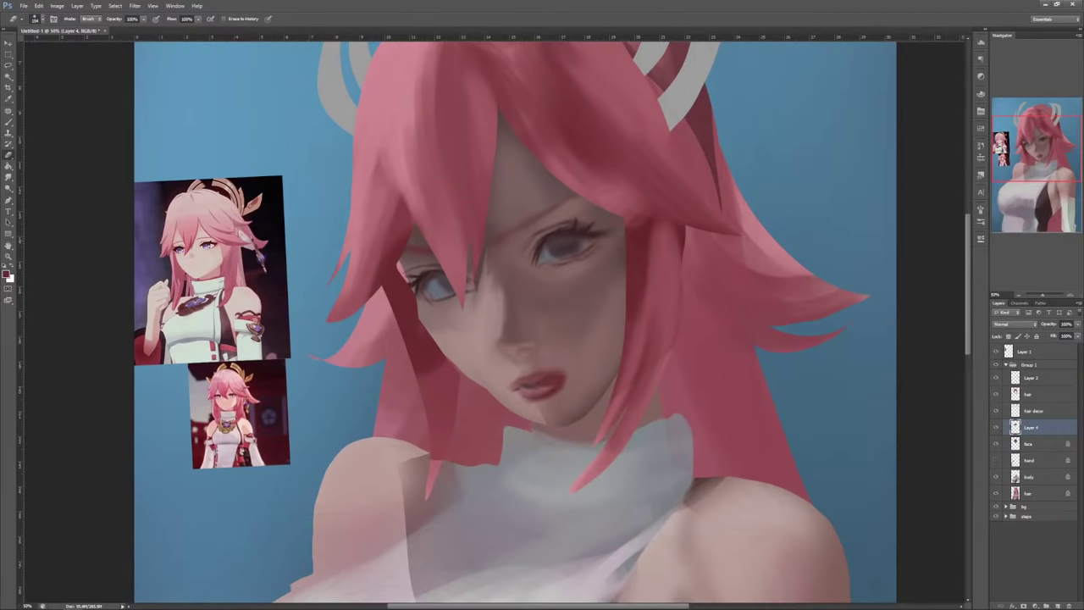
pyautogui.hotkey('ctrl', 't')
pyautogui.moveTo(552, 240); pyautogui.dragTo(550, 239)
pyautogui.press('Return')
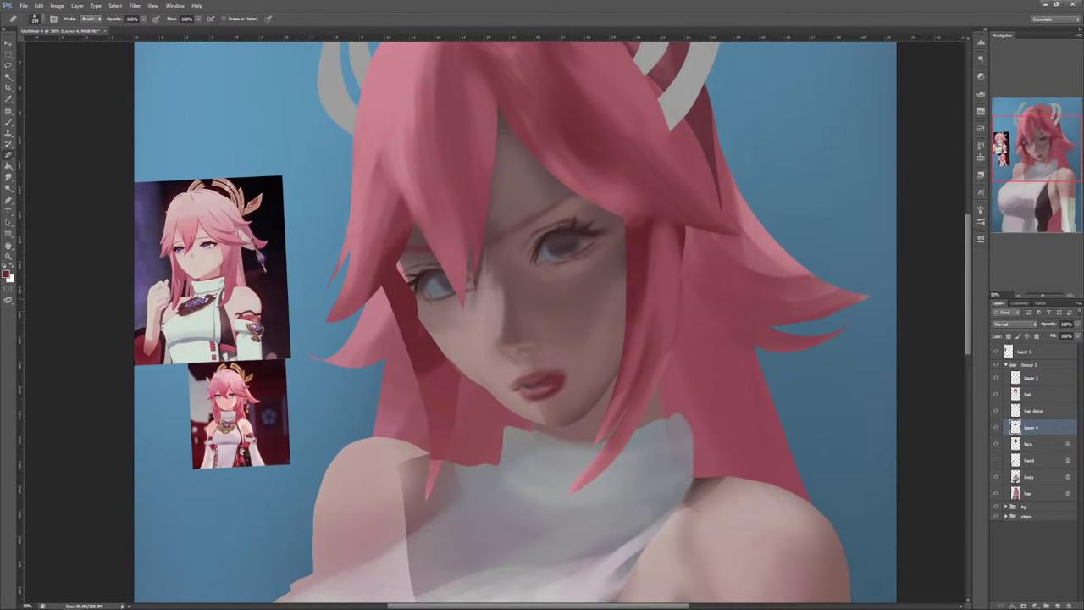
pyautogui.hotkey('ctrl', 'e')
# Step: Copy the nose and mouth area to a new layer, scale it down slightly, and merge it into the face layer
pyautogui.press('l')
pyautogui.moveTo(511, 282); pyautogui.dragTo(508, 292)
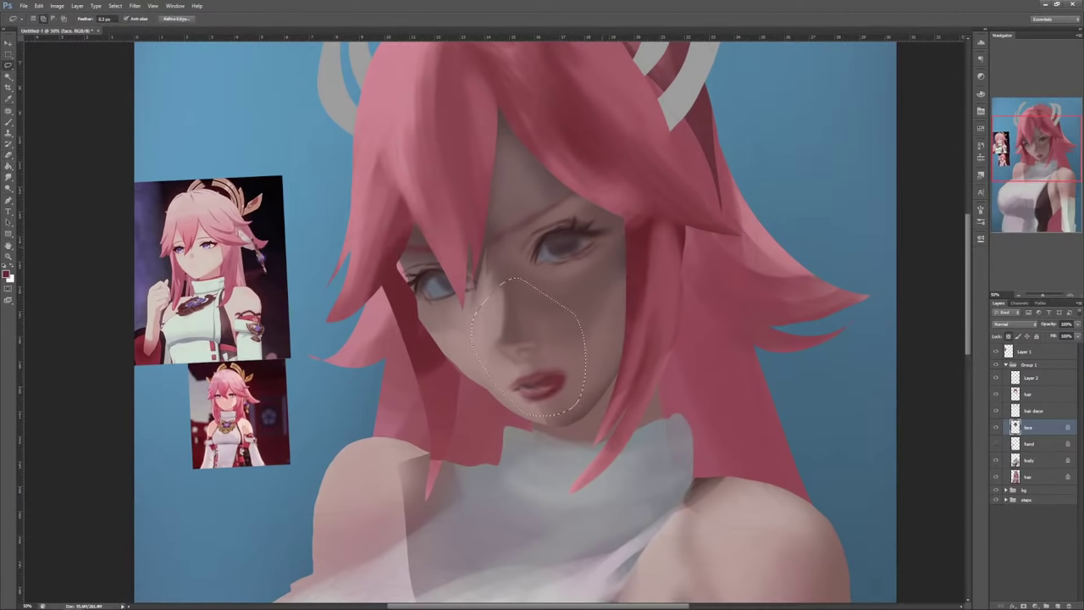
pyautogui.hotkey('ctrl', 'j')
pyautogui.hotkey('ctrl', 't')
pyautogui.moveTo(574, 305); pyautogui.dragTo(582, 286)
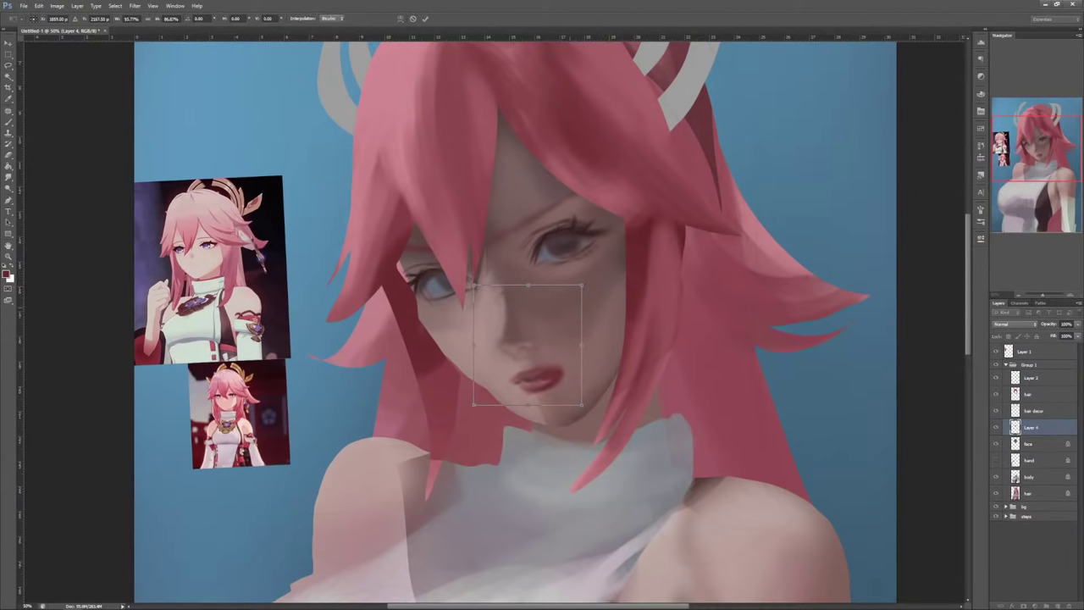
pyautogui.press('Return')
pyautogui.hotkey('ctrl', 'e')
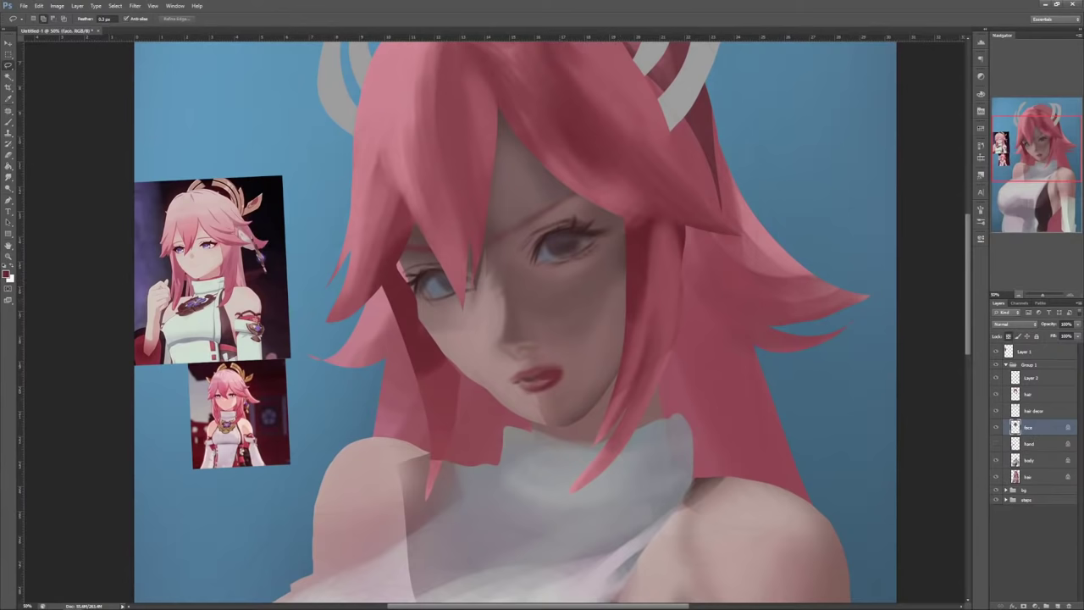
# Step: Scale the front hair, hair decor, face and back hair layers together to about 97%
pyautogui.hotkey('ctrl', '-')
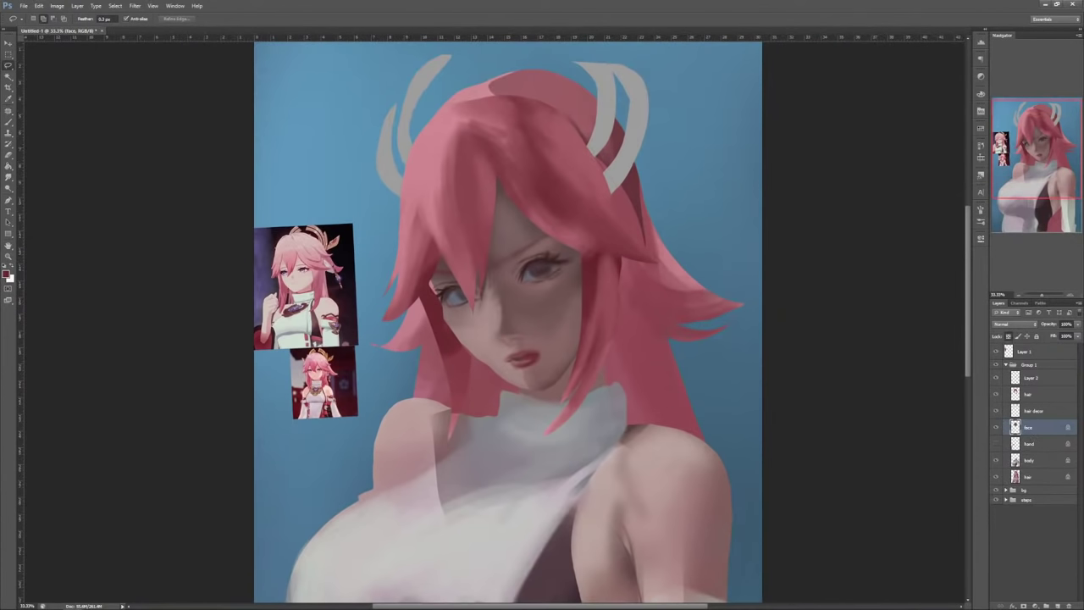
pyautogui.keyDown('ctrl'); pyautogui.click(1034, 411); pyautogui.keyUp('ctrl')
pyautogui.keyDown('ctrl'); pyautogui.click(1029, 395); pyautogui.keyUp('ctrl')
pyautogui.hotkey('ctrl', 't')
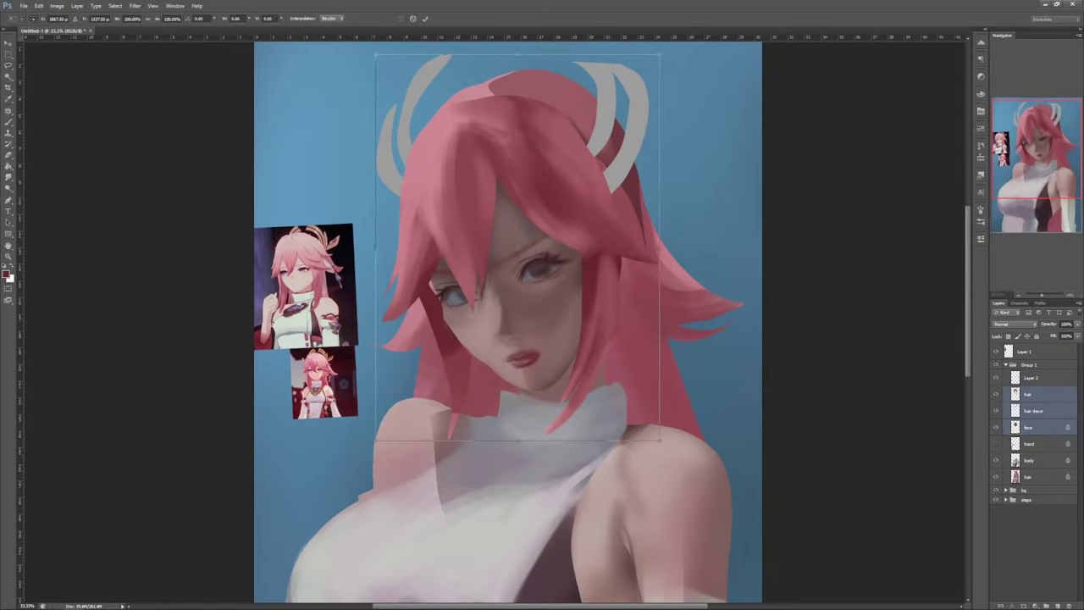
pyautogui.press('Escape')
pyautogui.keyDown('ctrl'); pyautogui.click(1029, 477); pyautogui.keyUp('ctrl')
pyautogui.hotkey('ctrl', 't')
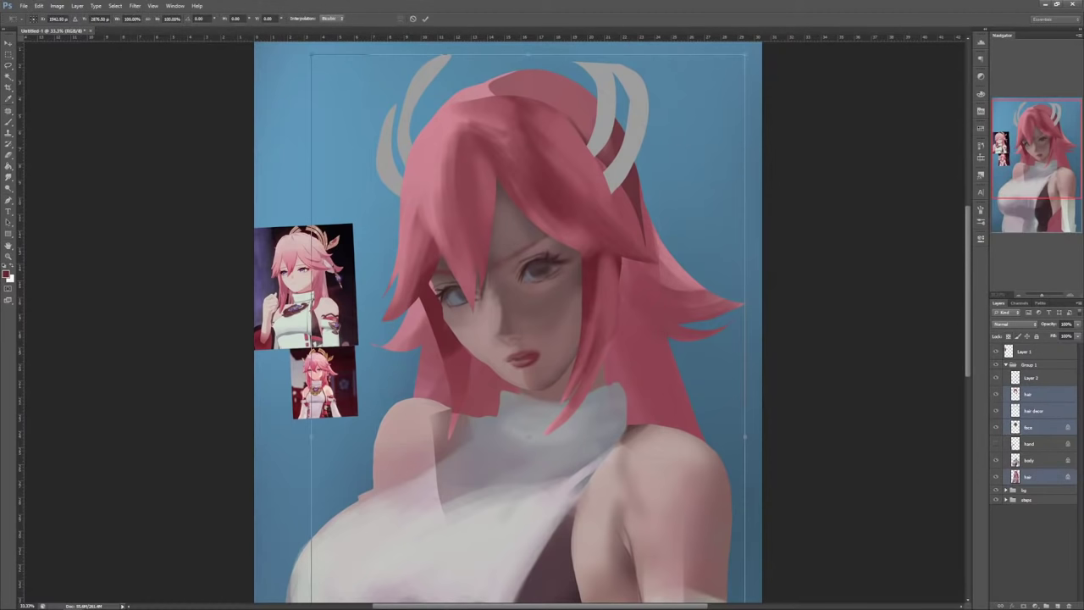
pyautogui.moveTo(739, 64); pyautogui.dragTo(733, 73)
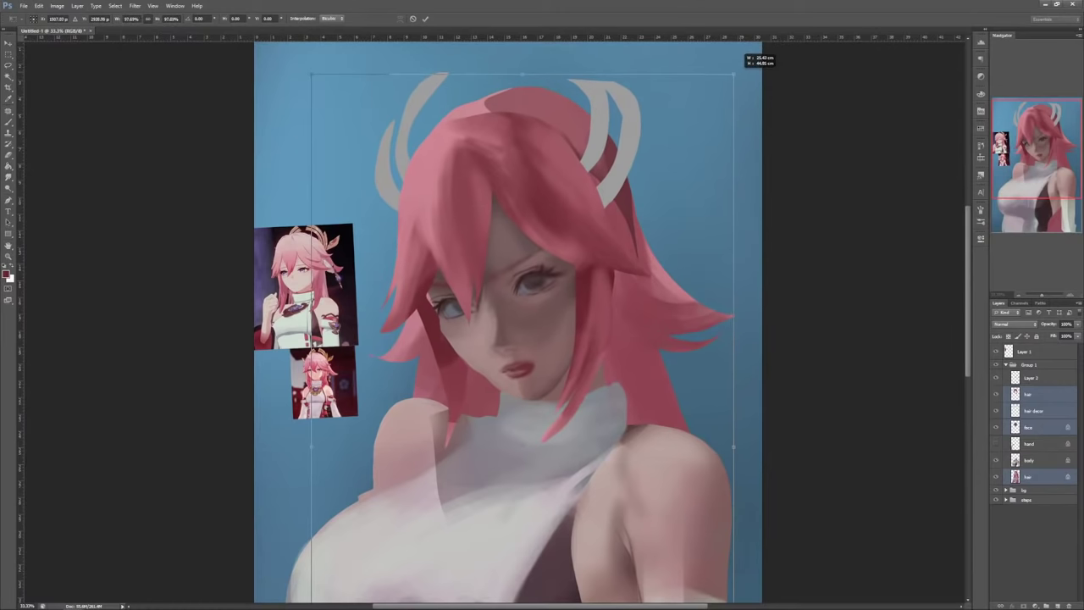
# Step: Shift the scaled head layers up and to the right so the head sits over the neck, and apply the transform
pyautogui.hotkey('shift', 'Right')
pyautogui.hotkey('shift', 'Right')
pyautogui.hotkey('shift', 'Up')
pyautogui.press('Up')
pyautogui.press('Up')
pyautogui.press('Up')
pyautogui.press('Up')
pyautogui.press('Up')
pyautogui.press('Up')
pyautogui.press('Up')
pyautogui.press('Up')
pyautogui.press('Up')
pyautogui.press('Up')
pyautogui.press('Up')
pyautogui.press('Up')
pyautogui.press('Up')
pyautogui.press('Up')
pyautogui.press('Up')
pyautogui.press('Up')
pyautogui.press('Up')
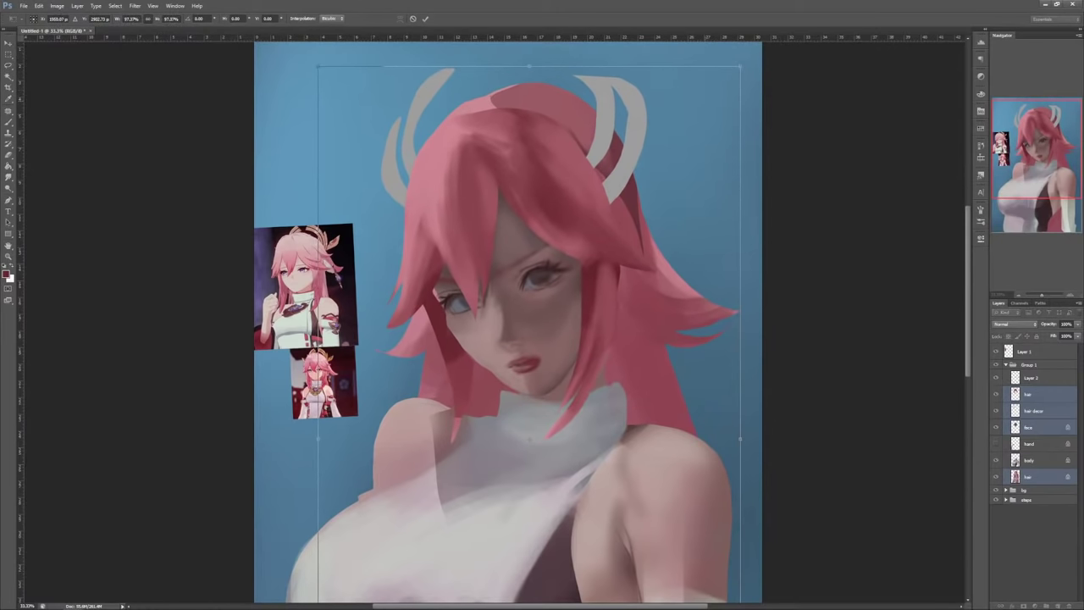
pyautogui.moveTo(691, 265); pyautogui.dragTo(695, 264)
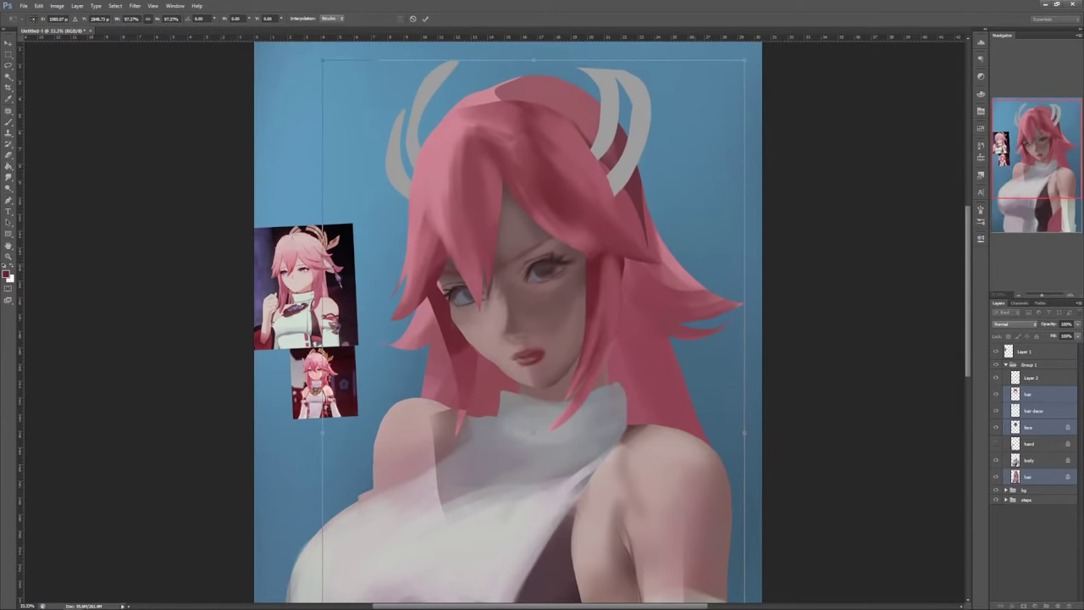
pyautogui.press('Return')
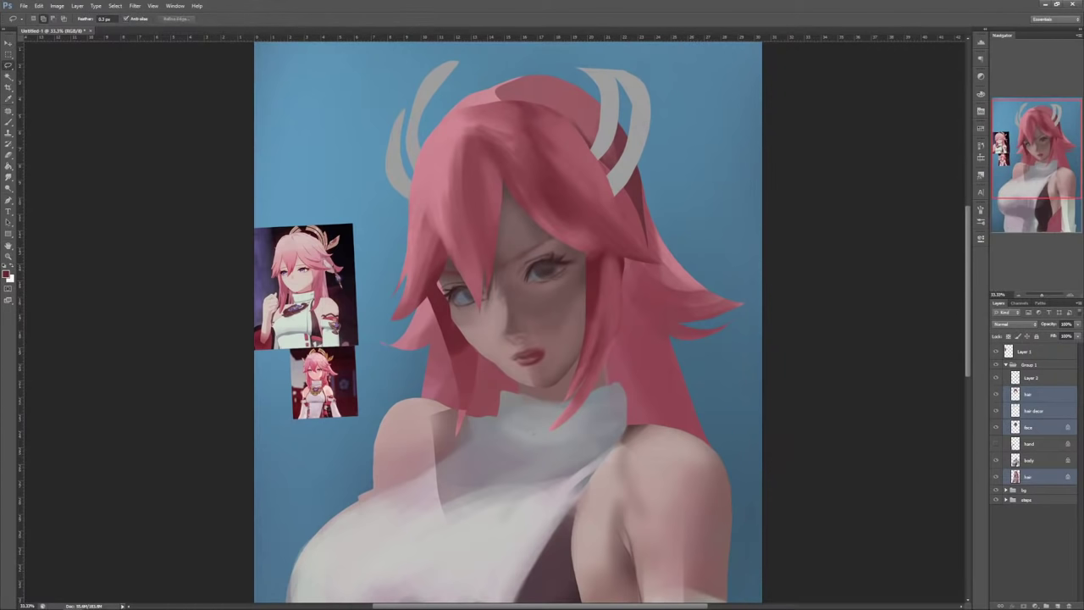
# Step: Make the face layer active, check it by toggling its visibility, and choose the soft round brush preset
pyautogui.click(1028, 427)
pyautogui.click(996, 427)
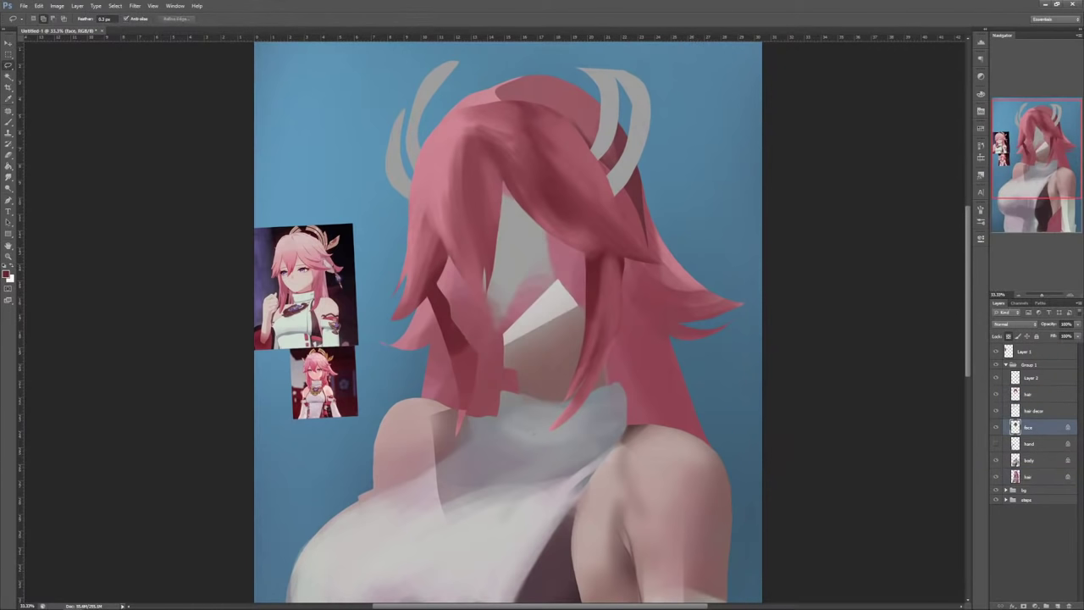
pyautogui.click(996, 427)
pyautogui.click(1071, 295)
pyautogui.press('b')
pyautogui.rightClick(615, 292)
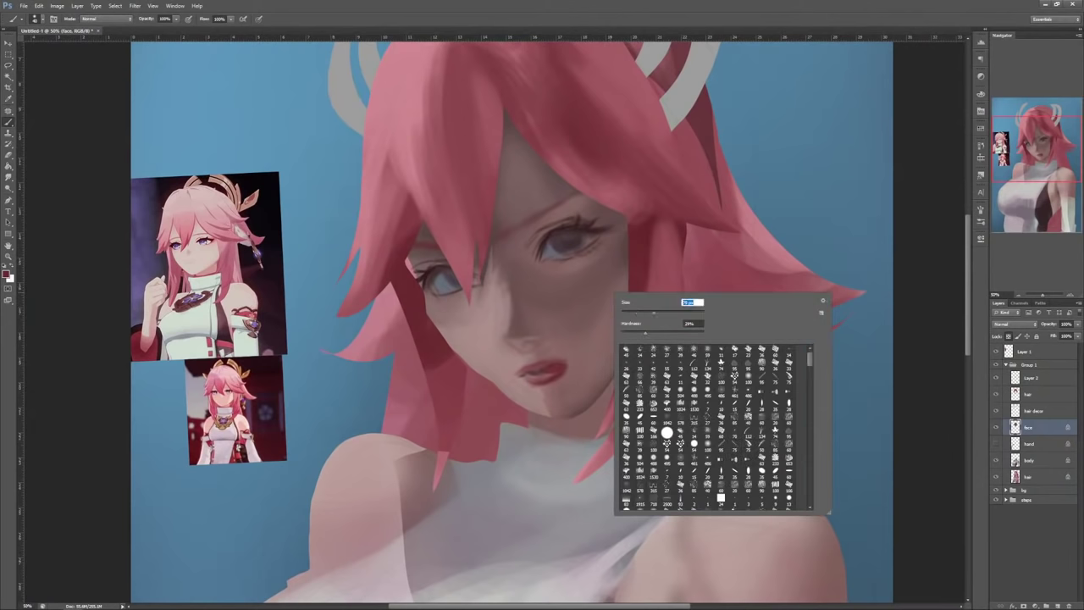
pyautogui.doubleClick(669, 433)
# Step: Sample the shaded cheek tone, adjust the brush size, and paint soft shading along the bridge of the nose
pyautogui.keyDown('alt'); pyautogui.click(597, 277); pyautogui.keyUp('alt')
pyautogui.rightClick(642, 236)
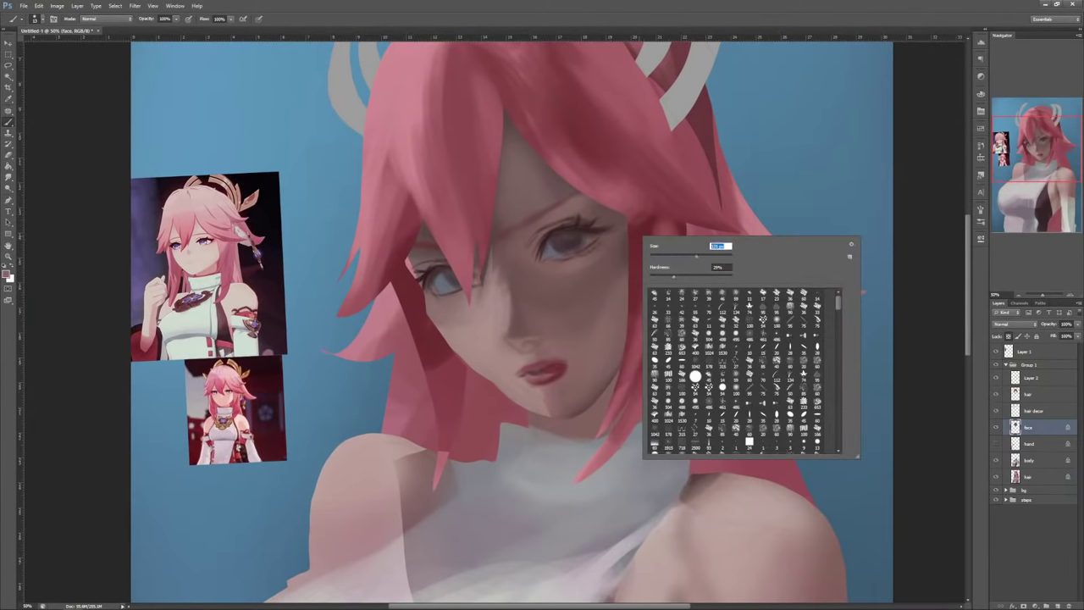
pyautogui.doubleClick(697, 376)
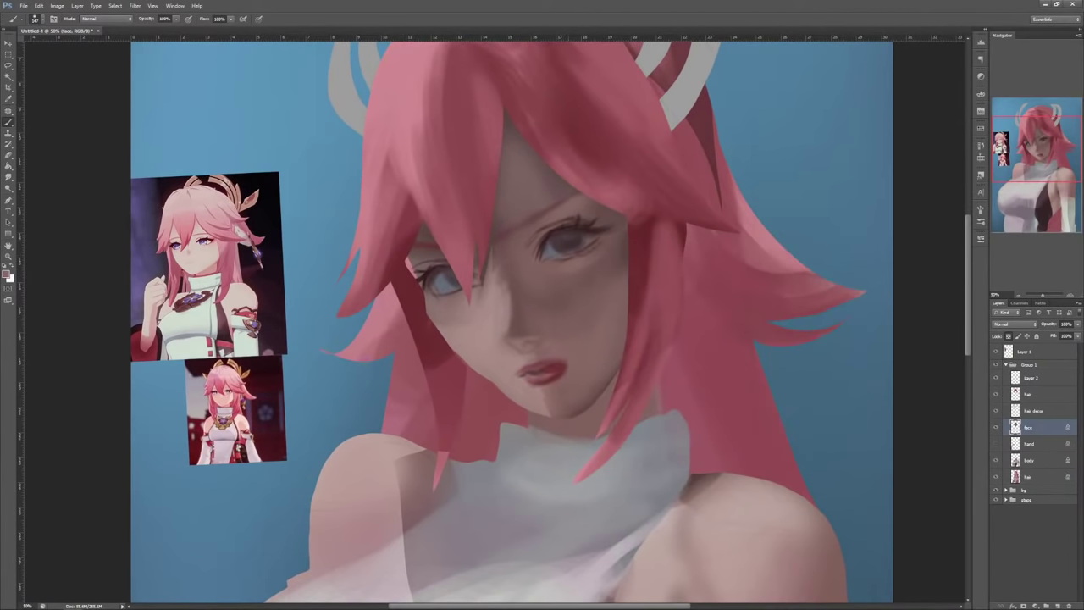
pyautogui.rightClick(580, 230)
pyautogui.press('Escape')
pyautogui.moveTo(503, 269); pyautogui.dragTo(506, 285)
# Step: Sample tones around the fully visible eye and set the foreground colour to a very dark, saturated red
pyautogui.keyDown('alt'); pyautogui.click(513, 278); pyautogui.keyUp('alt')
pyautogui.keyDown('alt'); pyautogui.click(582, 227); pyautogui.keyUp('alt')
pyautogui.rightClick(604, 160)
pyautogui.keyDown('alt'); pyautogui.click(556, 230); pyautogui.keyUp('alt')
pyautogui.click(6, 274)
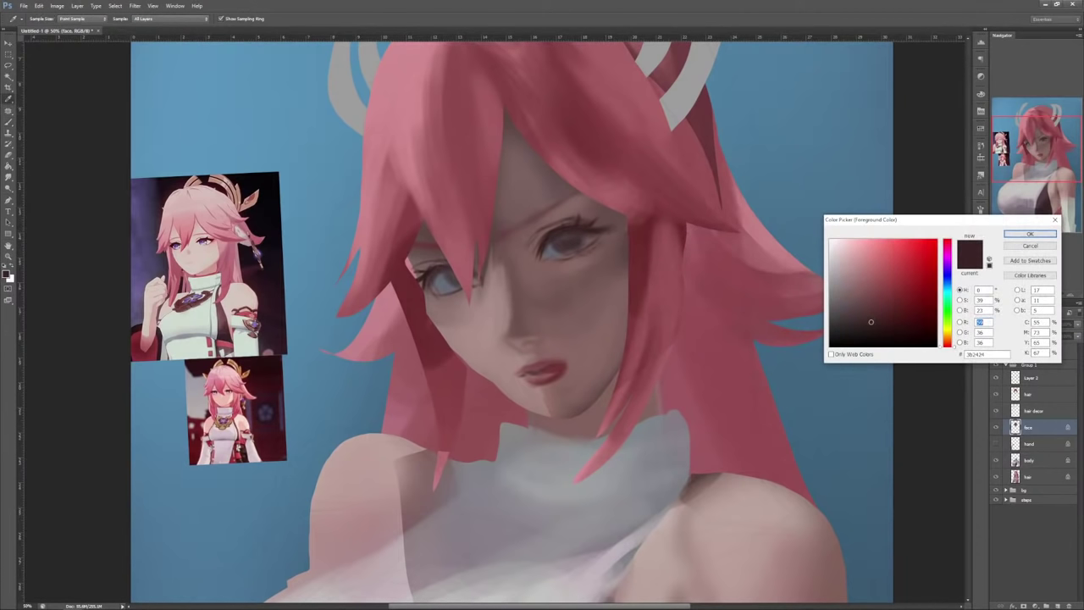
pyautogui.click(918, 324)
pyautogui.click(1028, 235)
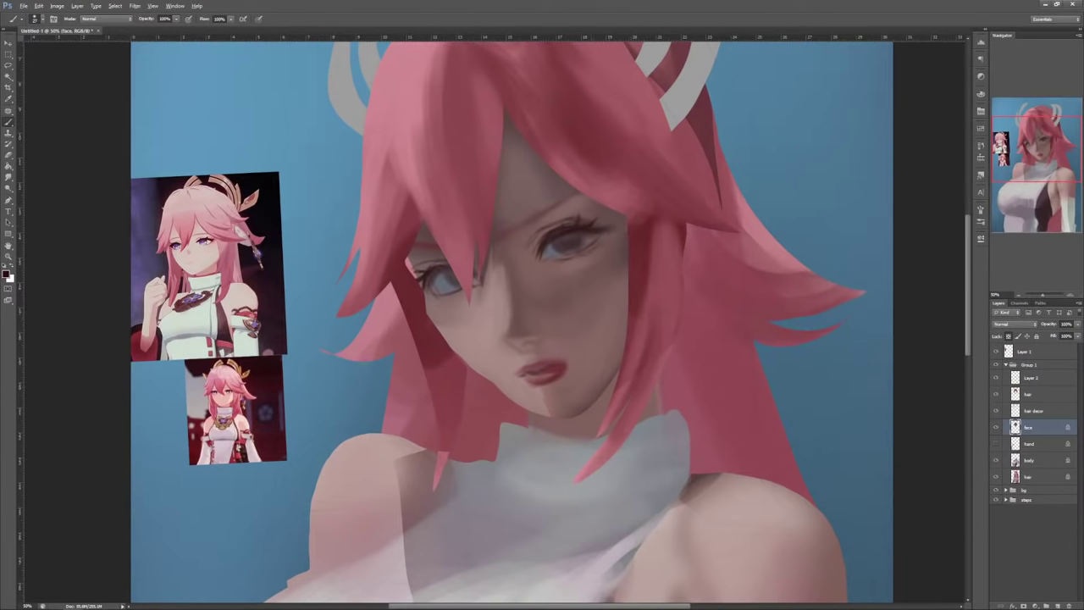
# Step: Repaint the upper lash line and outer corner of the fully visible eye with dark sampled tones
pyautogui.keyDown('alt'); pyautogui.click(560, 223); pyautogui.keyUp('alt')
pyautogui.moveTo(549, 233); pyautogui.dragTo(576, 214)
pyautogui.keyDown('alt'); pyautogui.click(576, 226); pyautogui.keyUp('alt')
pyautogui.keyDown('alt'); pyautogui.click(605, 227); pyautogui.keyUp('alt')
pyautogui.moveTo(605, 230); pyautogui.dragTo(615, 223)
# Step: Unlock the face layer's transparency and extend the face edge beside the partly covered eye with a sampled tone
pyautogui.keyDown('alt'); pyautogui.click(429, 273); pyautogui.keyUp('alt')
pyautogui.press('x')
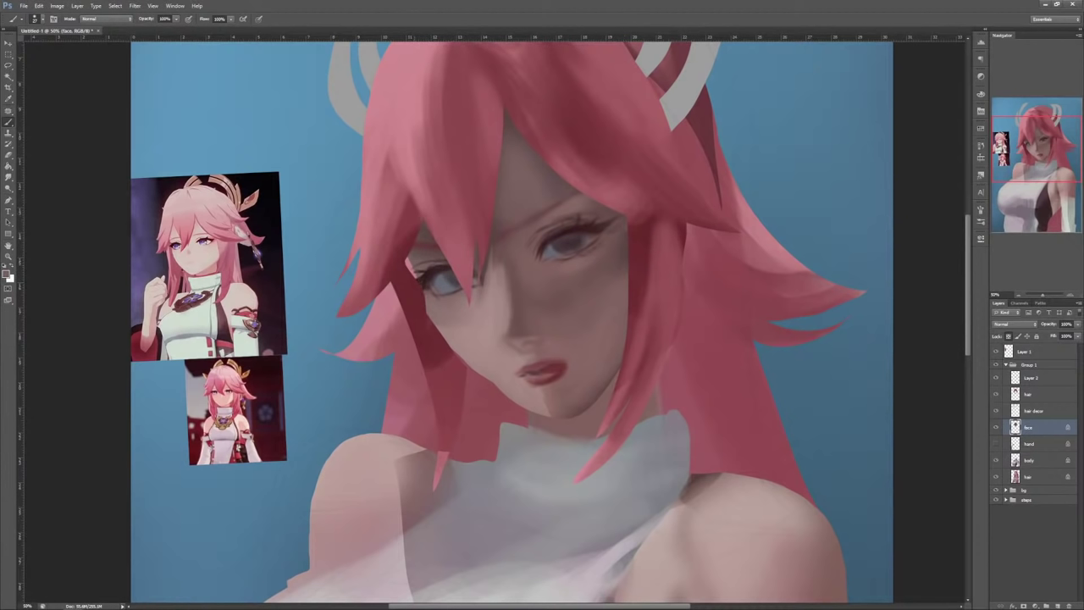
pyautogui.click(1009, 336)
pyautogui.moveTo(408, 259); pyautogui.dragTo(410, 268)
pyautogui.keyDown('alt'); pyautogui.click(427, 273); pyautogui.keyUp('alt')
pyautogui.press('x')
# Step: Change the brush size and blend away the hard-edged light patch on the chin
pyautogui.rightClick(632, 250)
pyautogui.click(680, 271)
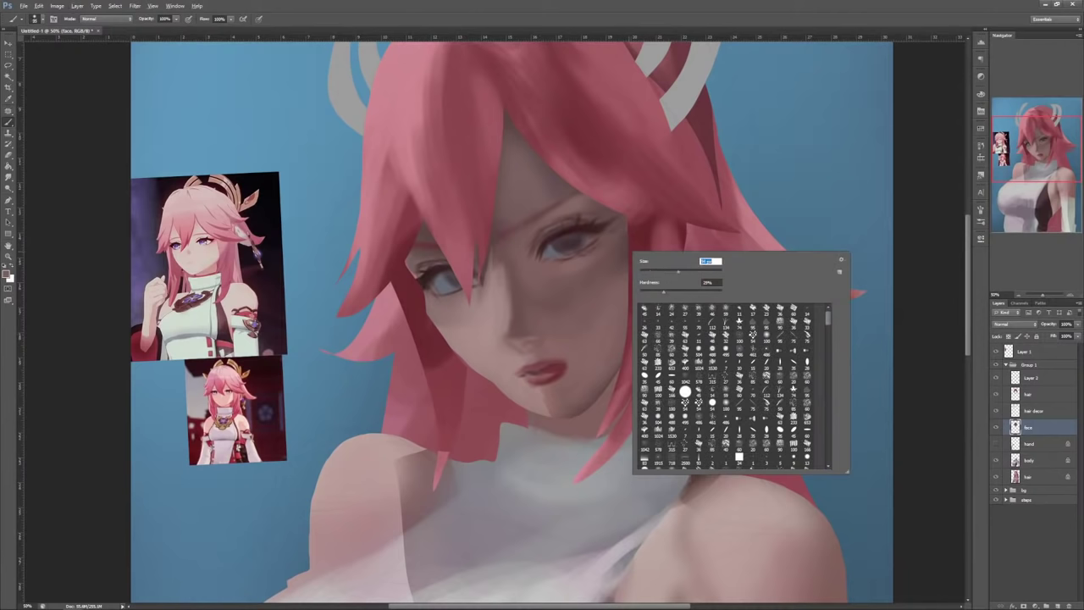
pyautogui.press('Return')
pyautogui.press('x')
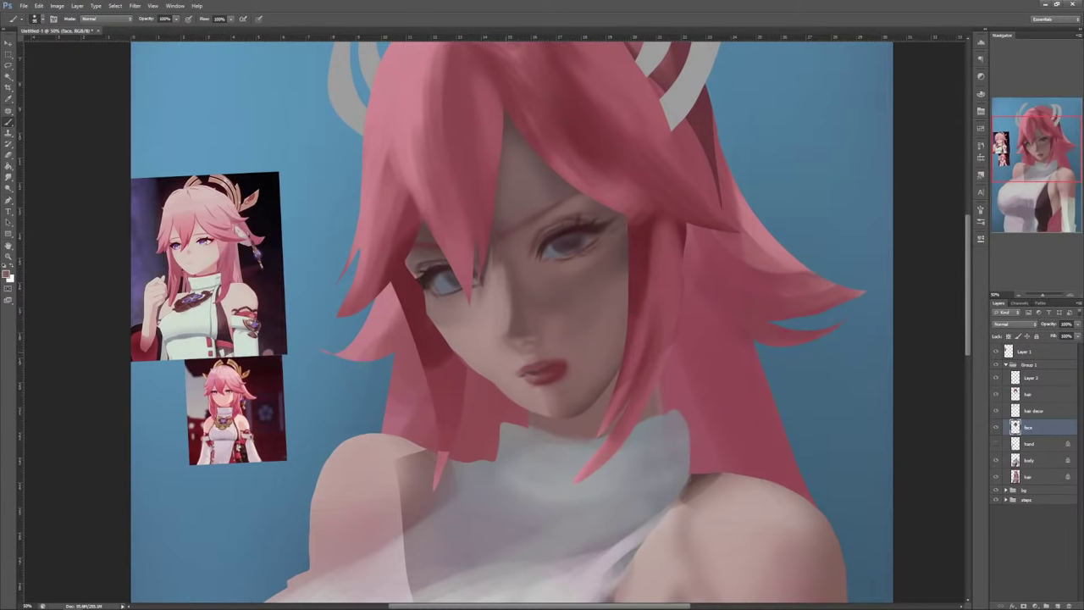
pyautogui.press('l')
pyautogui.moveTo(437, 329)
pyautogui.mouseDown()
pyautogui.moveTo(458, 356)
pyautogui.moveTo(432, 313)
pyautogui.mouseUp()
pyautogui.press('b')
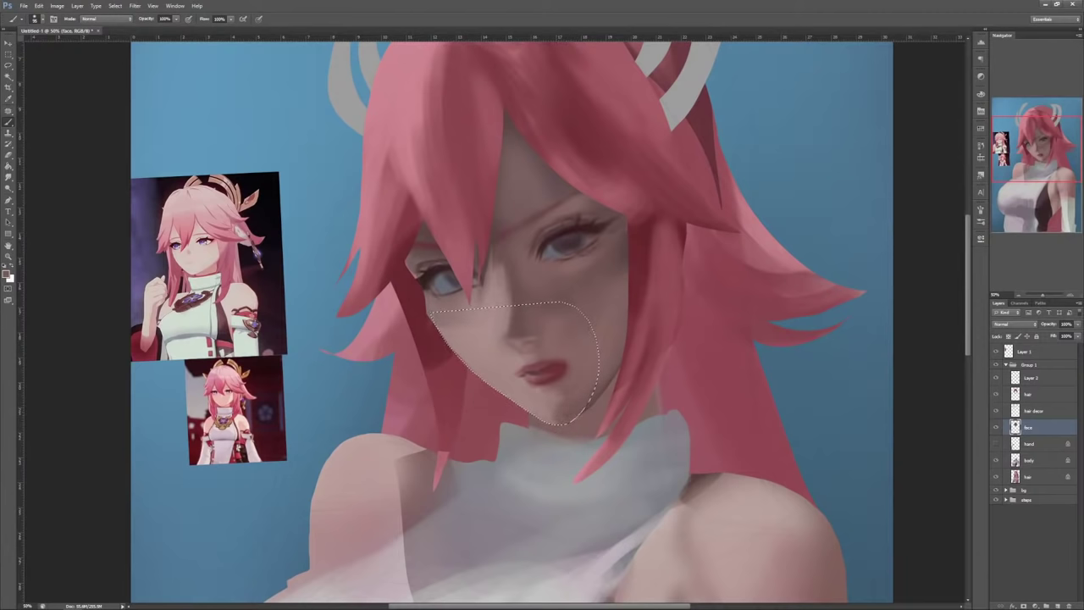
pyautogui.hotkey('ctrl', 'd')
# Step: Lasso the area around the fully visible eye and copy it to a new layer
pyautogui.press('l')
pyautogui.moveTo(498, 206)
pyautogui.mouseDown()
pyautogui.moveTo(634, 229)
pyautogui.moveTo(508, 182)
pyautogui.mouseUp()
pyautogui.hotkey('ctrl', 'j')
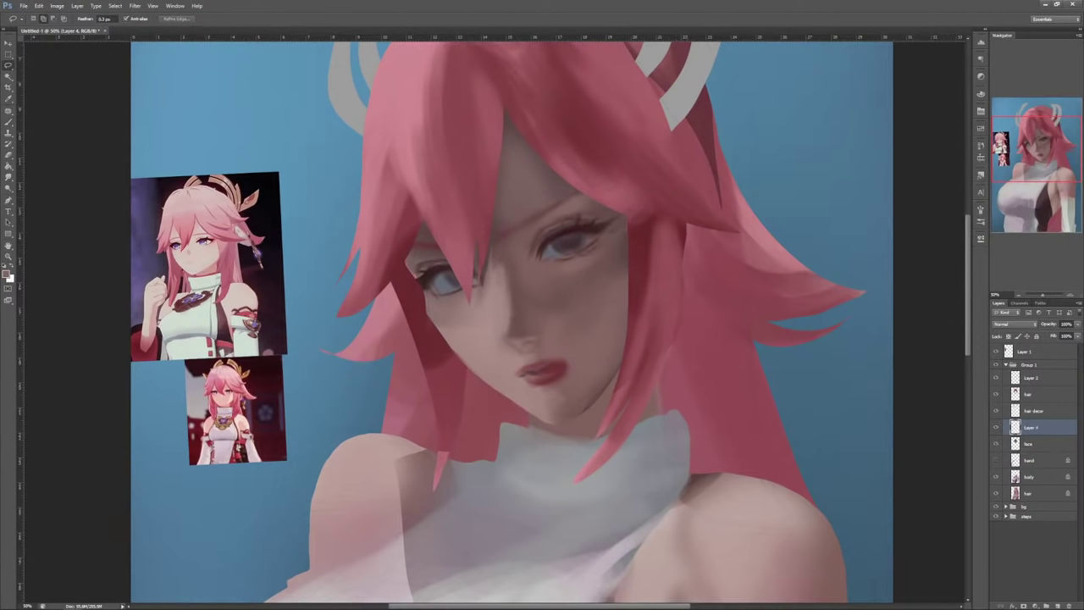
# Step: Rotate the eye copy about 2 degrees counter-clockwise, nudge it into place, and merge it into the face layer
pyautogui.hotkey('ctrl', 't')
pyautogui.moveTo(657, 152); pyautogui.dragTo(653, 148)
pyautogui.moveTo(622, 261); pyautogui.dragTo(624, 255)
pyautogui.rightClick(579, 245)
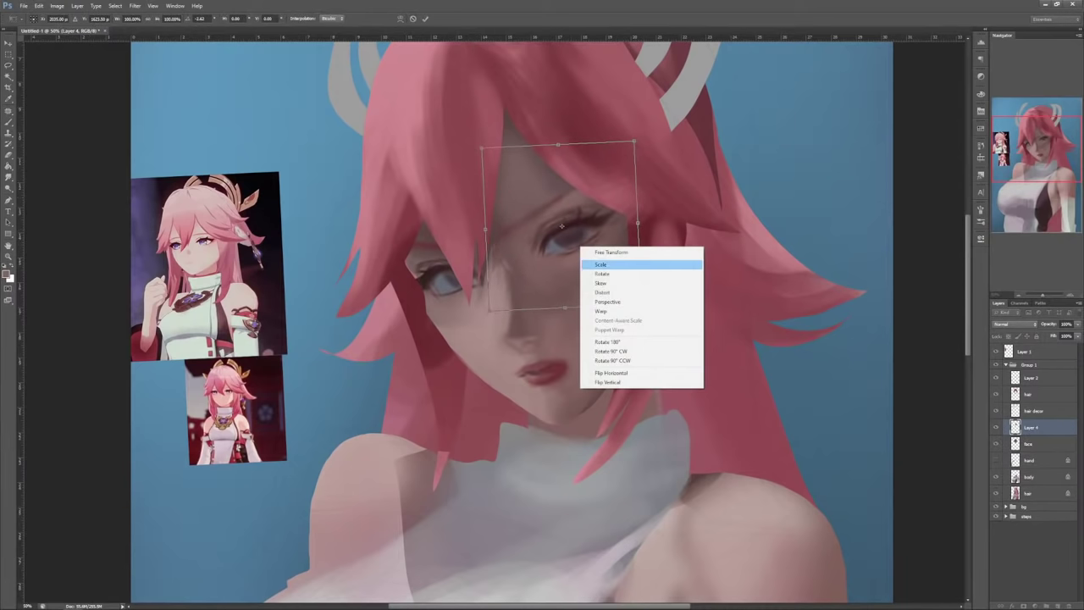
pyautogui.click(575, 265)
pyautogui.moveTo(555, 265); pyautogui.dragTo(553, 265)
pyautogui.moveTo(658, 208); pyautogui.dragTo(657, 206)
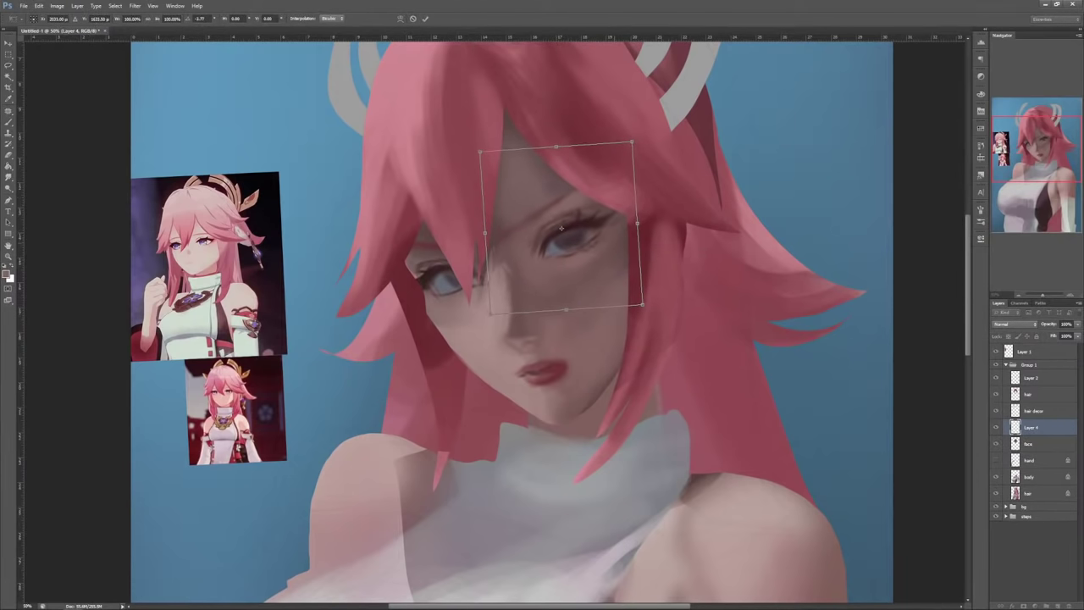
pyautogui.moveTo(594, 268); pyautogui.dragTo(594, 269)
pyautogui.press('Return')
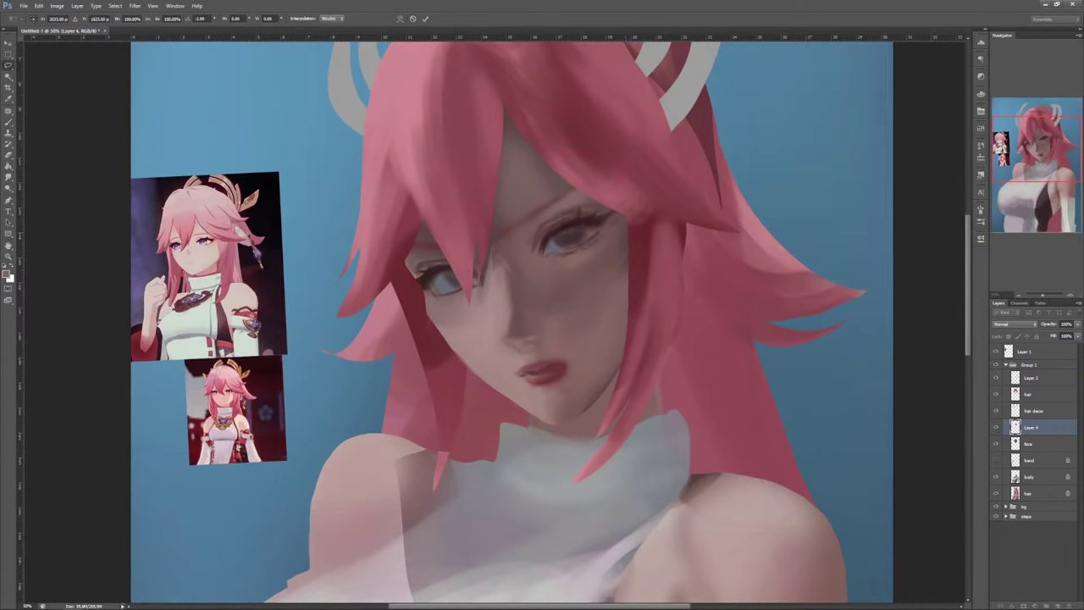
pyautogui.press('b')
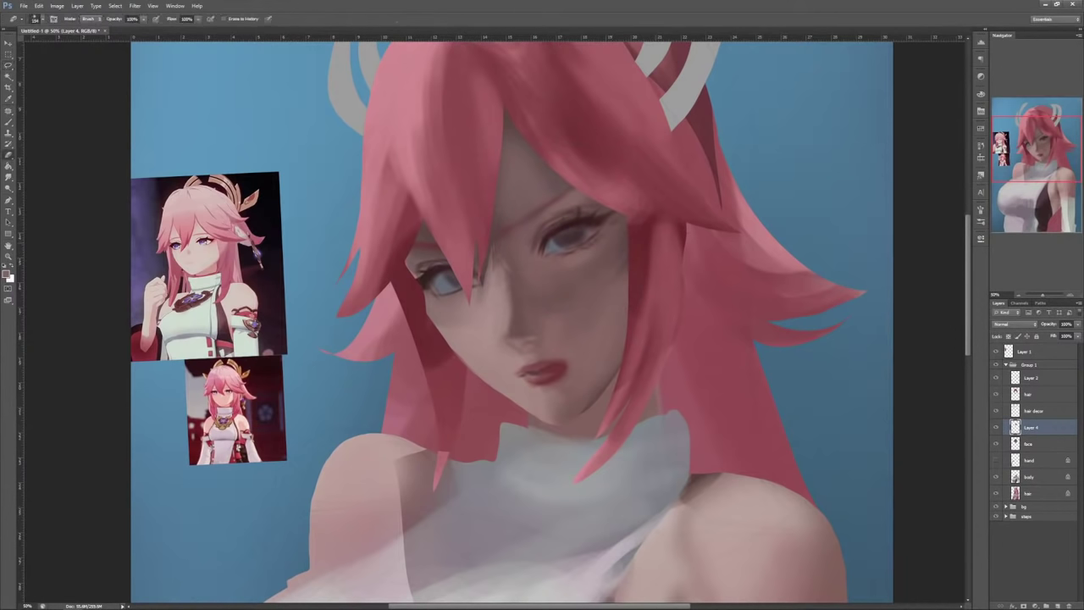
pyautogui.hotkey('ctrl', 'e')
# Step: Copy the area around both eyes to a new layer, scale it down slightly, and reposition it on the face
pyautogui.press('l')
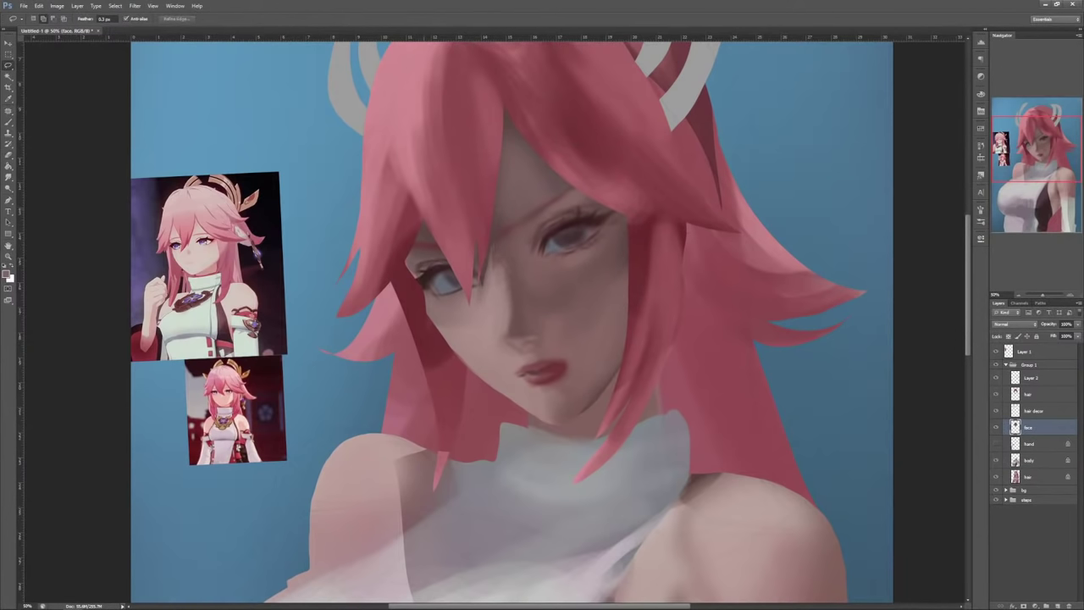
pyautogui.moveTo(417, 211)
pyautogui.mouseDown()
pyautogui.moveTo(424, 296)
pyautogui.moveTo(644, 212)
pyautogui.moveTo(542, 129)
pyautogui.mouseUp()
pyautogui.hotkey('ctrl', 'j')
pyautogui.hotkey('ctrl', 't')
pyautogui.moveTo(645, 127); pyautogui.dragTo(638, 131)
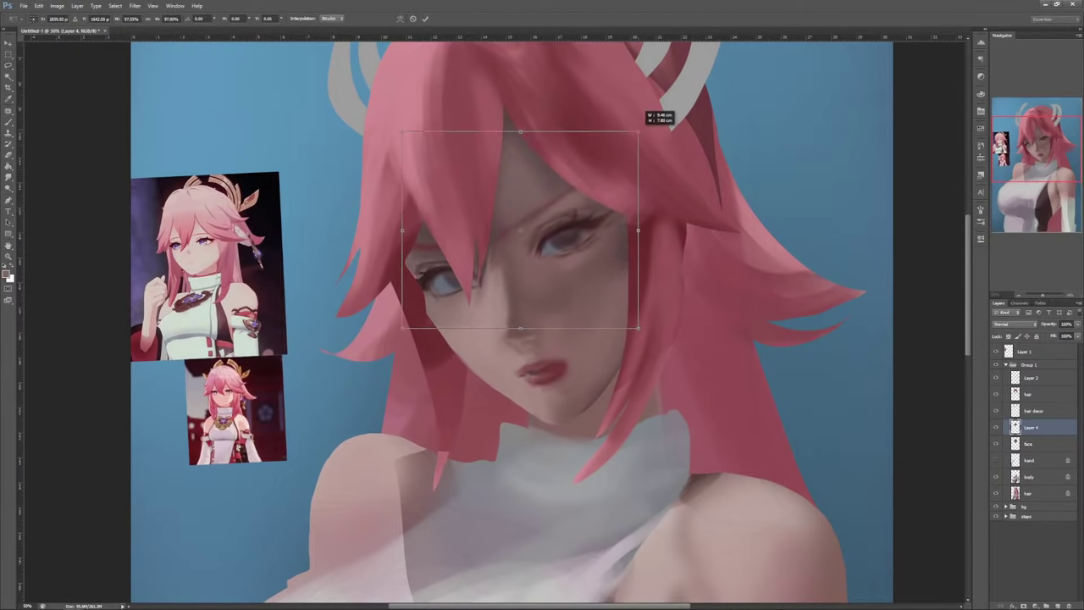
pyautogui.moveTo(599, 191); pyautogui.dragTo(601, 195)
pyautogui.moveTo(638, 136); pyautogui.dragTo(614, 165)
pyautogui.press('Return')
# Step: Apply the eye transform and merge the adjusted eye copy down into the face layer
pyautogui.press('l')
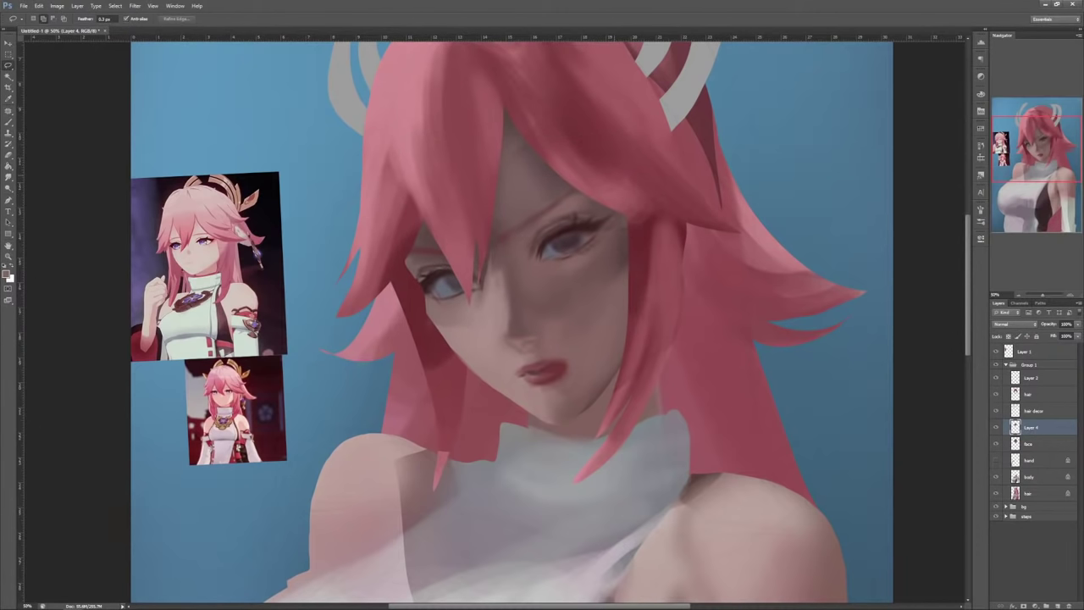
pyautogui.press('e')
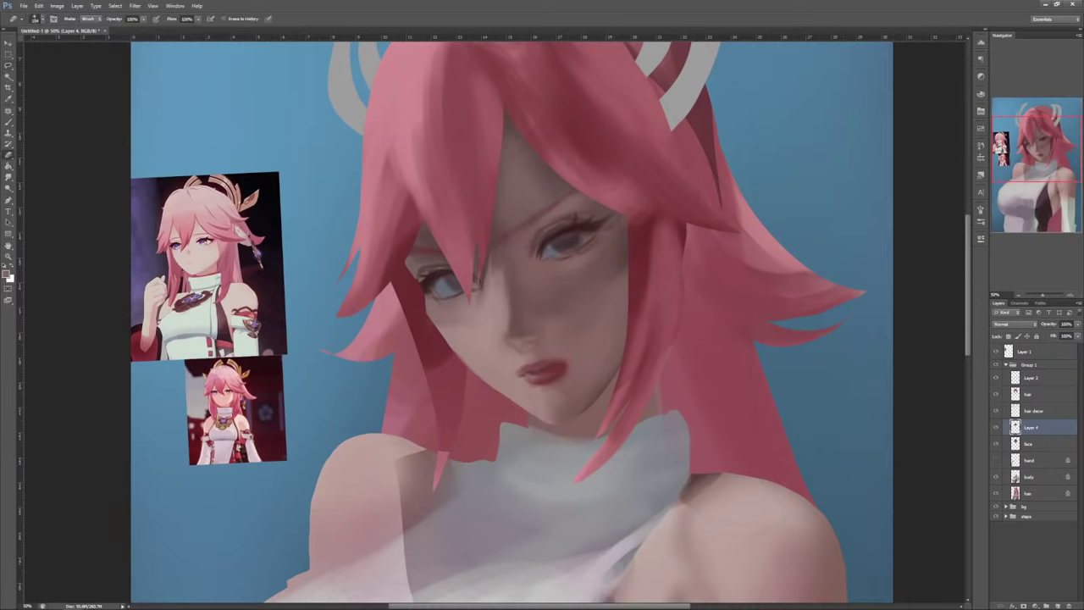
pyautogui.hotkey('ctrl', 'e')
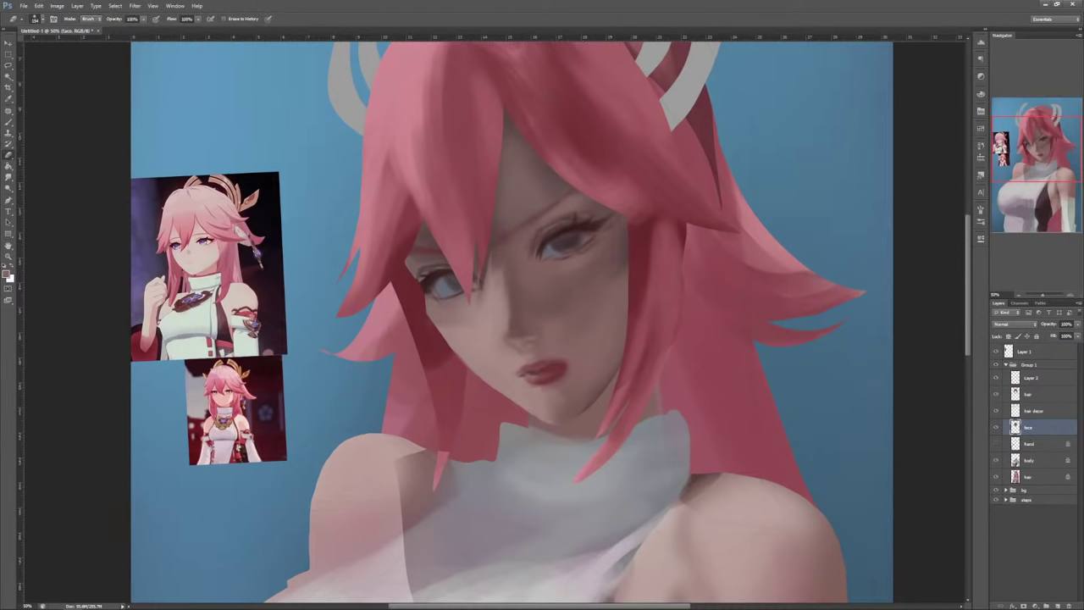
# Step: On the upper hair layer, lasso a narrow strand beside the half-hidden eye and cheek and fill it with dark pink
pyautogui.click(996, 394)
pyautogui.click(1040, 394)
pyautogui.press('l')
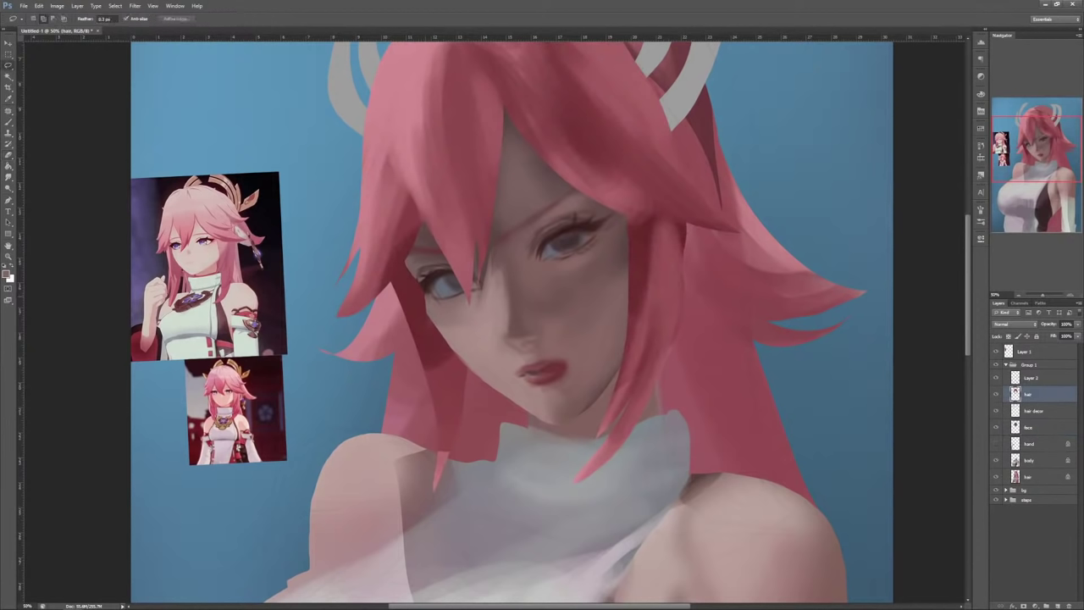
pyautogui.moveTo(458, 365)
pyautogui.mouseDown()
pyautogui.moveTo(424, 292)
pyautogui.moveTo(461, 375)
pyautogui.moveTo(431, 307)
pyautogui.mouseUp()
pyautogui.press('b')
pyautogui.keyDown('alt'); pyautogui.click(422, 319); pyautogui.keyUp('alt')
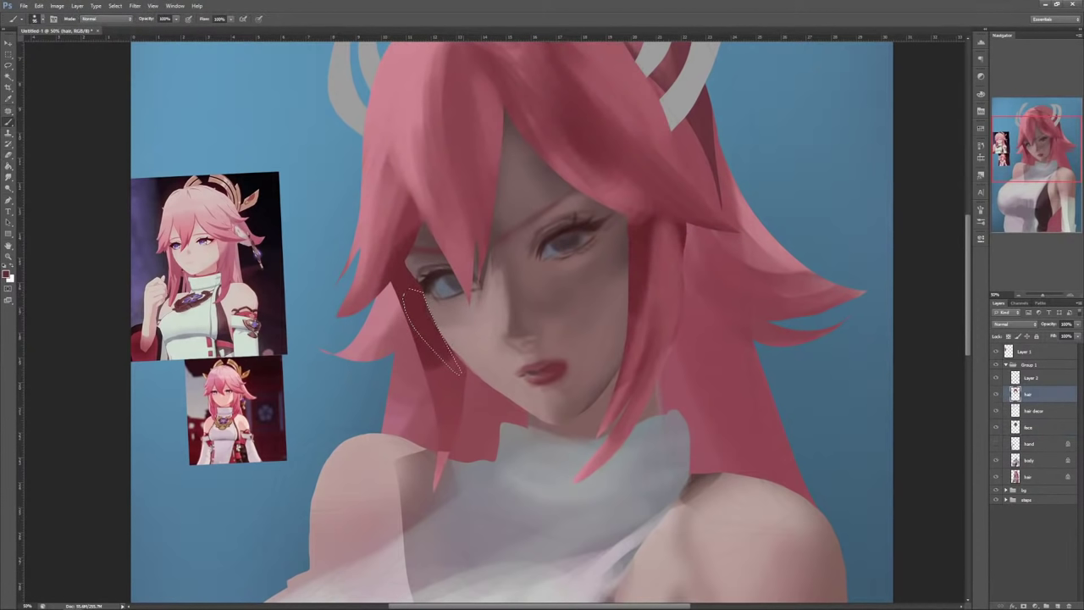
pyautogui.hotkey('ctrl', 'd')
# Step: Lock the hair layer's transparent pixels and shade the strand framing the cheek with sampled lighter and darker pinks
pyautogui.click(1008, 336)
pyautogui.keyDown('alt'); pyautogui.click(374, 179); pyautogui.keyUp('alt')
pyautogui.moveTo(401, 287); pyautogui.dragTo(429, 399)
pyautogui.moveTo(404, 275); pyautogui.dragTo(435, 420)
pyautogui.moveTo(428, 334)
pyautogui.mouseDown()
pyautogui.moveTo(438, 467)
pyautogui.moveTo(443, 451)
pyautogui.mouseUp()
pyautogui.keyDown('alt'); pyautogui.click(454, 386); pyautogui.keyUp('alt')
pyautogui.moveTo(449, 405); pyautogui.dragTo(438, 484)
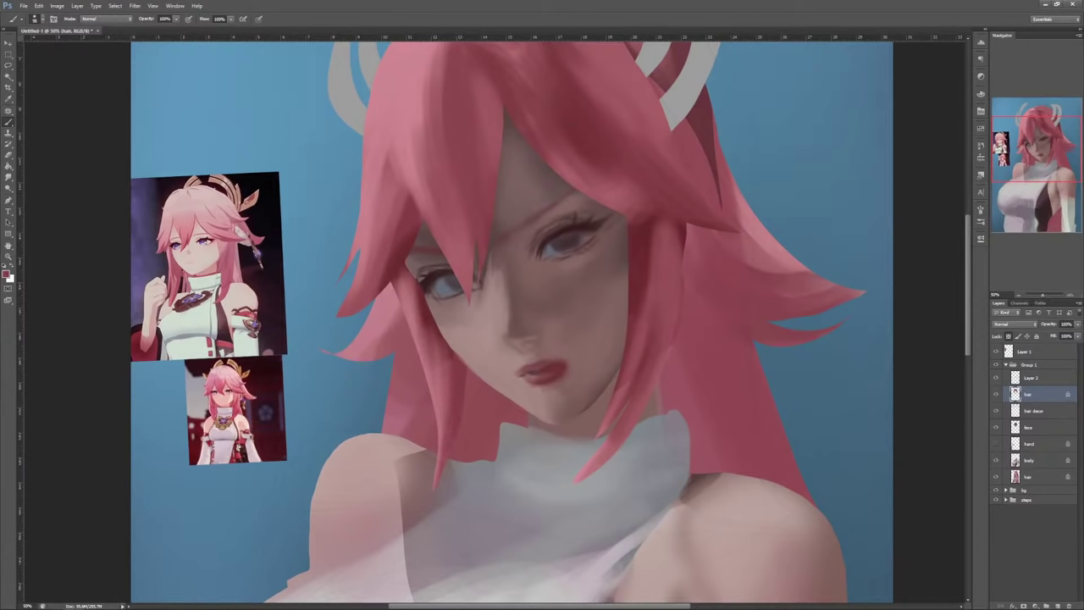
pyautogui.moveTo(439, 380); pyautogui.dragTo(449, 462)
pyautogui.moveTo(432, 346); pyautogui.dragTo(447, 406)
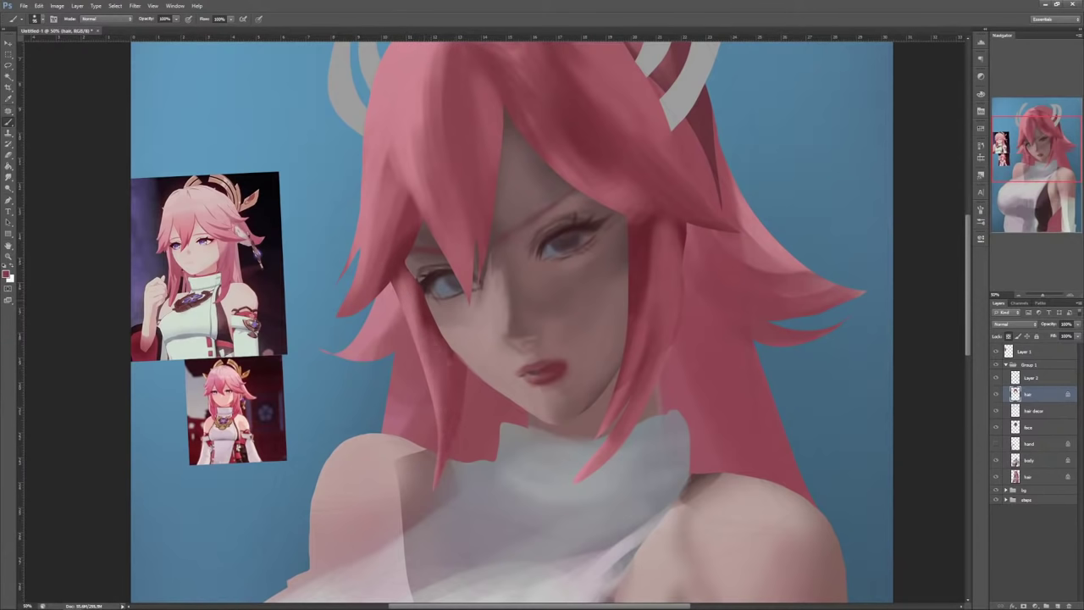
pyautogui.scroll(-5, 508, 322)
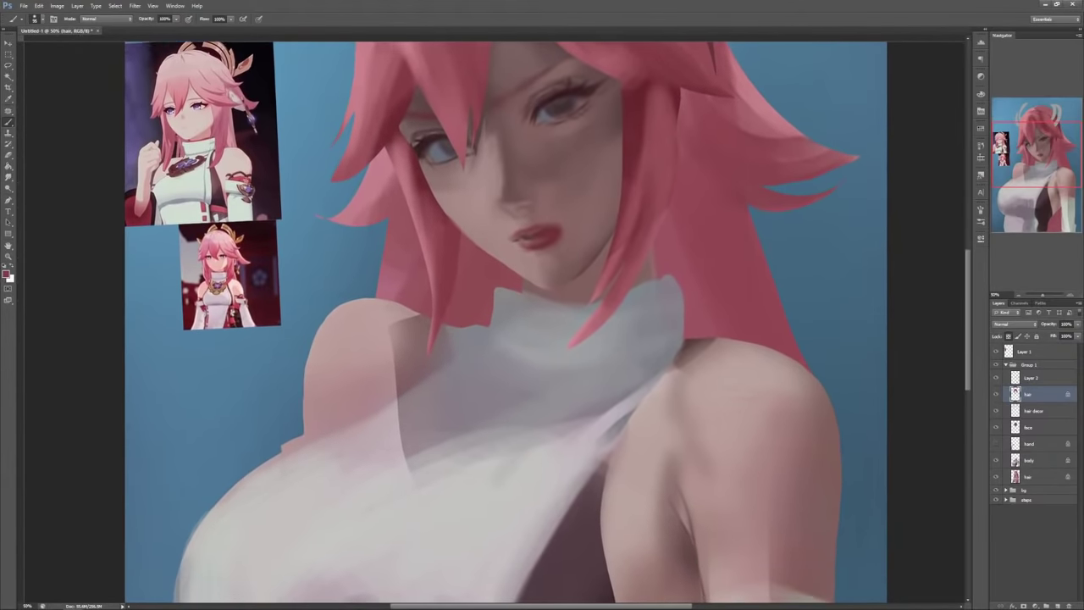
pyautogui.moveTo(499, 279); pyautogui.dragTo(518, 494)
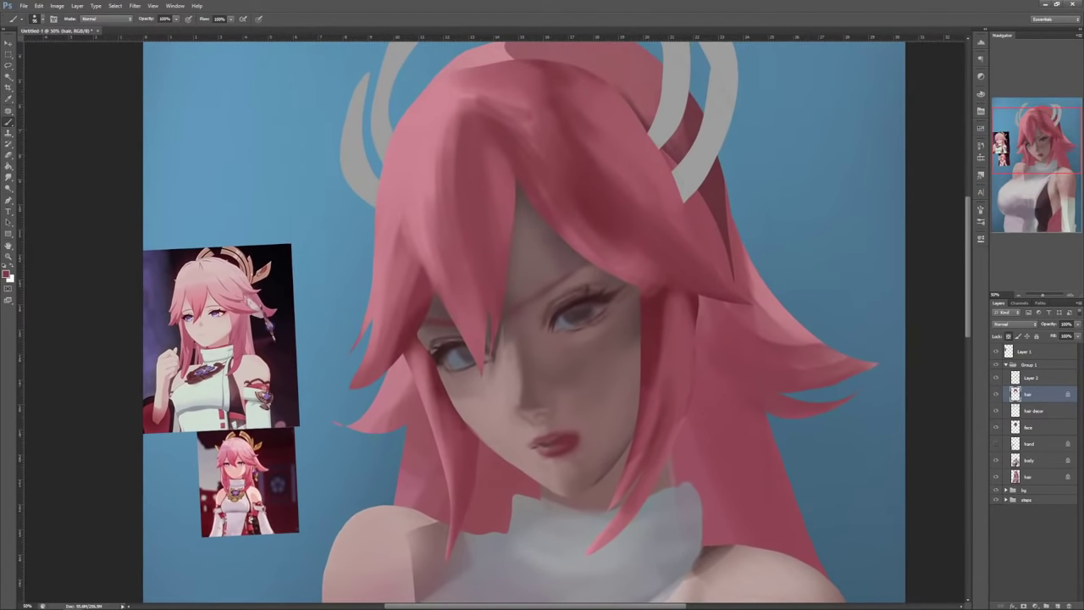
# Step: Lasso a pointed, outward-sweeping tip for the bangs beside the fully visible eye, fill it with sampled pink and blend it in
pyautogui.press('l')
pyautogui.moveTo(785, 305)
pyautogui.mouseDown()
pyautogui.moveTo(720, 270)
pyautogui.moveTo(690, 283)
pyautogui.moveTo(752, 305)
pyautogui.mouseUp()
pyautogui.press('b')
pyautogui.keyDown('alt'); pyautogui.click(690, 269); pyautogui.keyUp('alt')
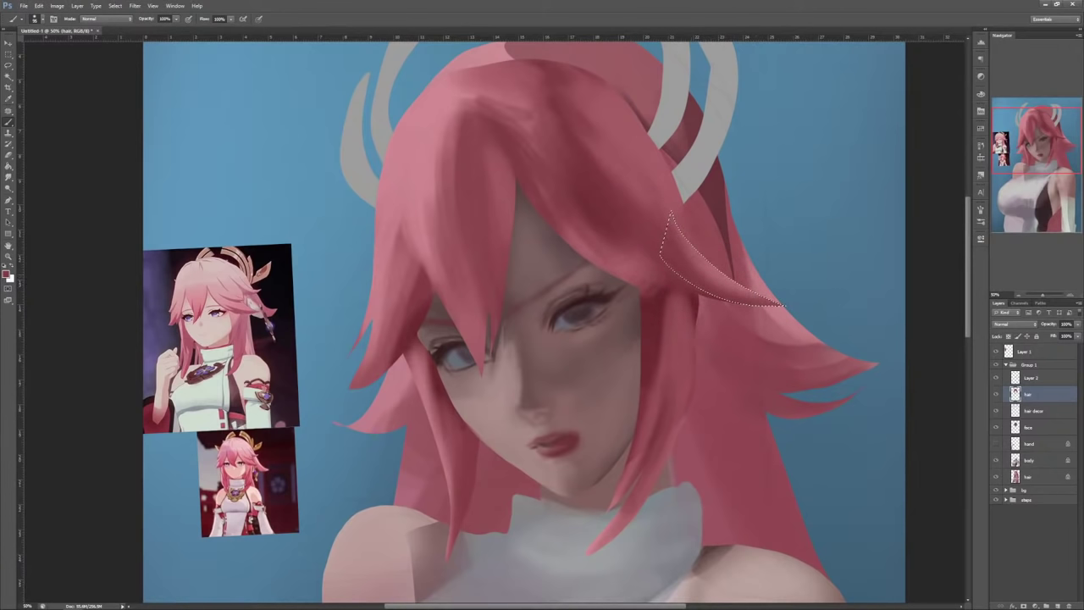
pyautogui.hotkey('ctrl', 'd')
pyautogui.keyDown('alt'); pyautogui.click(691, 252); pyautogui.keyUp('alt')
pyautogui.moveTo(673, 243); pyautogui.dragTo(654, 225)
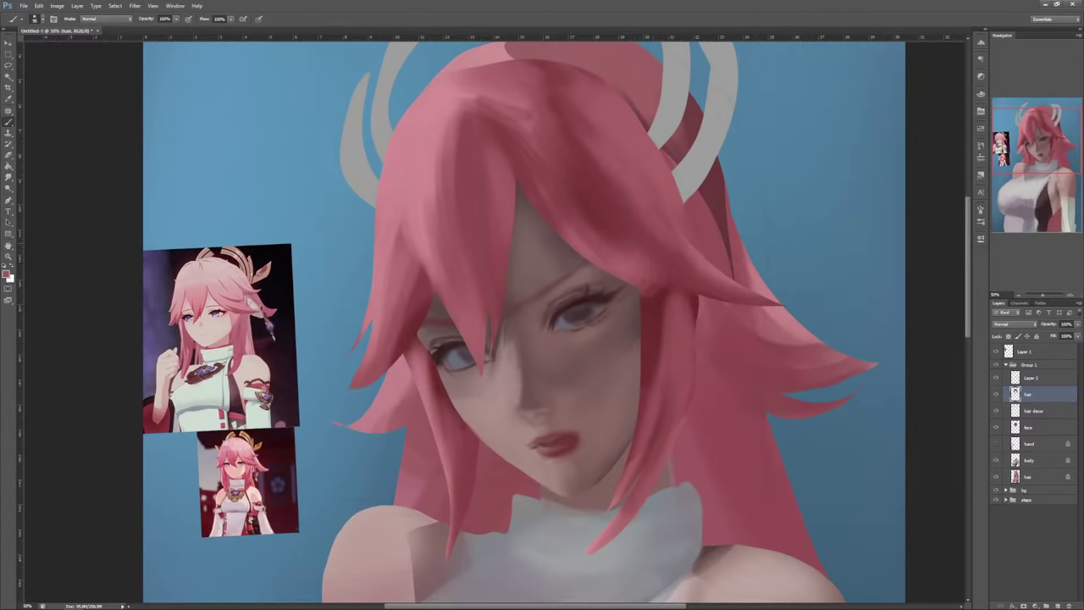
# Step: Lock transparency on the hair decor layer and recolor the curved hair ornaments light peach using a larger brush
pyautogui.hotkey('ctrl', '-')
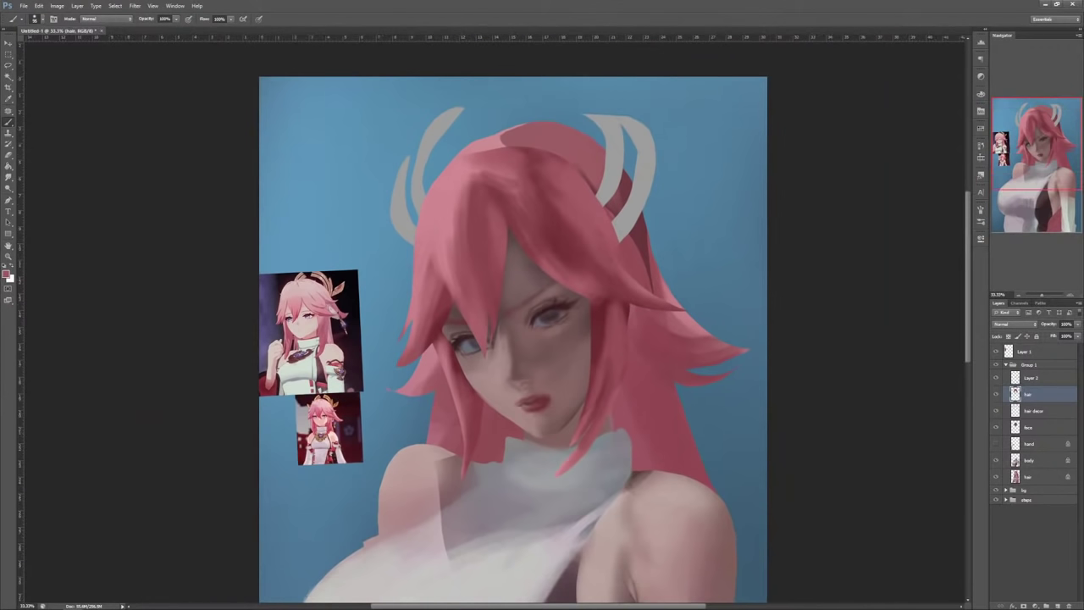
pyautogui.click(1034, 411)
pyautogui.click(1008, 336)
pyautogui.rightClick(611, 165)
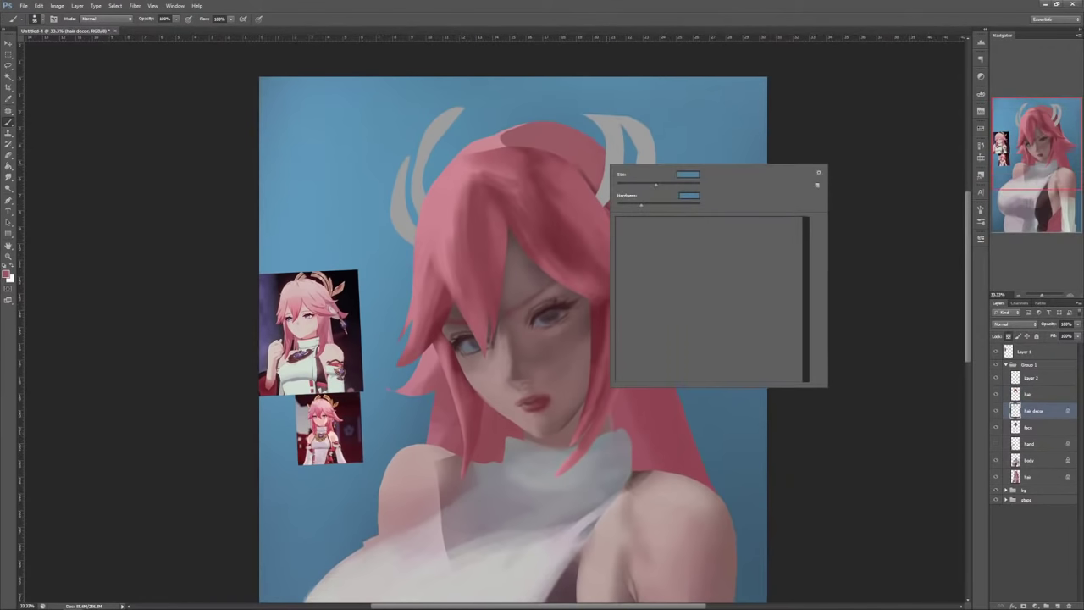
pyautogui.moveTo(655, 183); pyautogui.dragTo(686, 184)
pyautogui.keyDown('alt'); pyautogui.click(408, 496); pyautogui.keyUp('alt')
pyautogui.moveTo(440, 127); pyautogui.dragTo(402, 222)
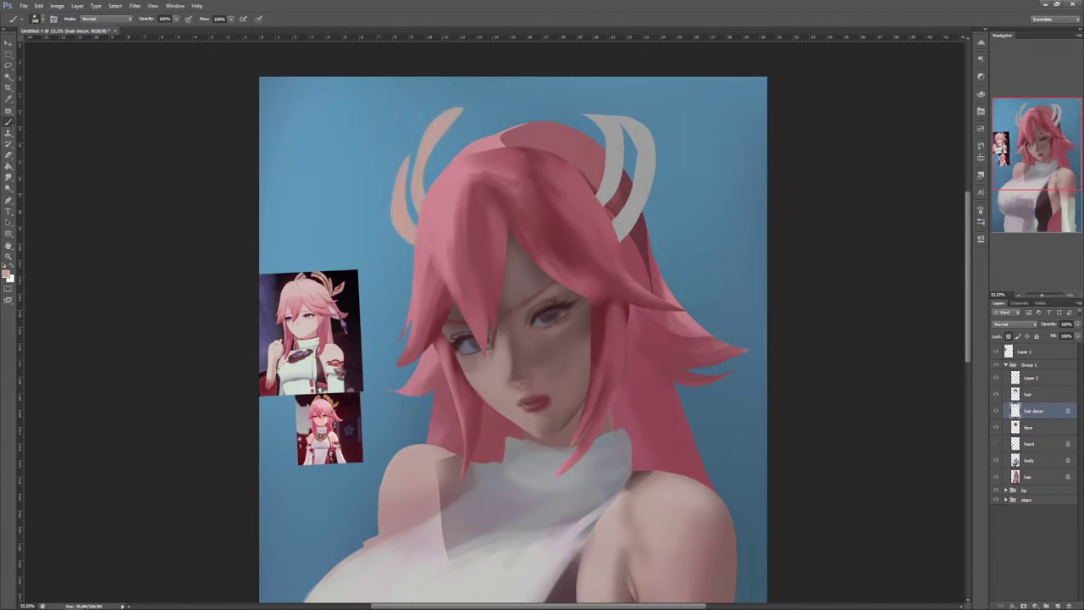
pyautogui.moveTo(593, 117); pyautogui.dragTo(642, 190)
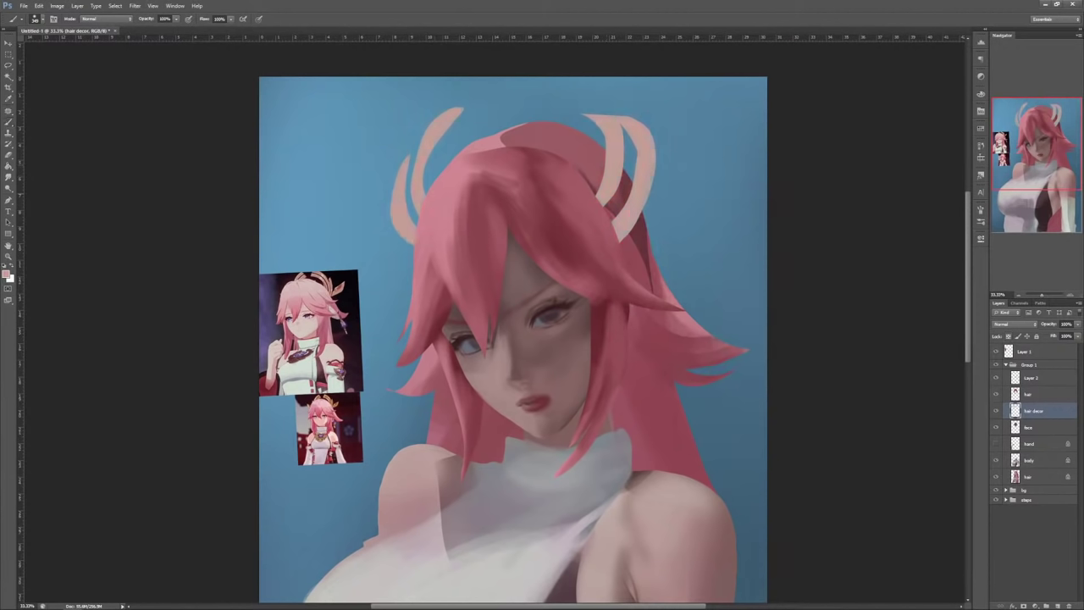
# Step: Lasso longer curved tips for the double hair ornament and fill them with the same light peach
pyautogui.press('l')
pyautogui.moveTo(537, 88)
pyautogui.mouseDown()
pyautogui.moveTo(610, 155)
pyautogui.moveTo(571, 87)
pyautogui.mouseUp()
pyautogui.press('b')
pyautogui.moveTo(631, 114); pyautogui.dragTo(547, 91)
# Step: Reduce the brush size and paint sampled shading over the upper bend of the double hair ornament, undoing the stray last stroke
pyautogui.rightClick(637, 151)
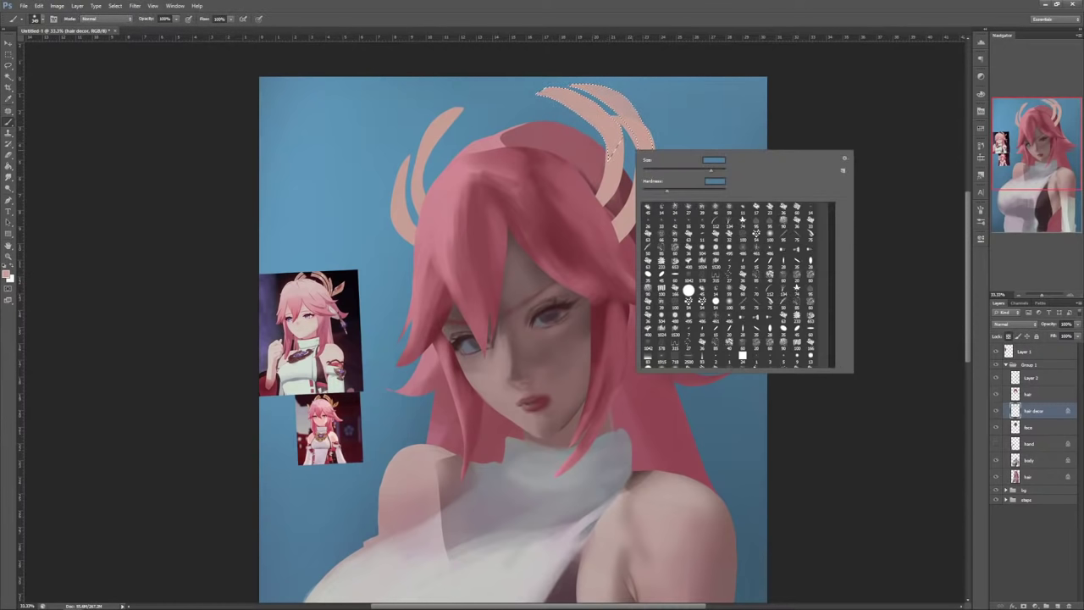
pyautogui.press('Escape')
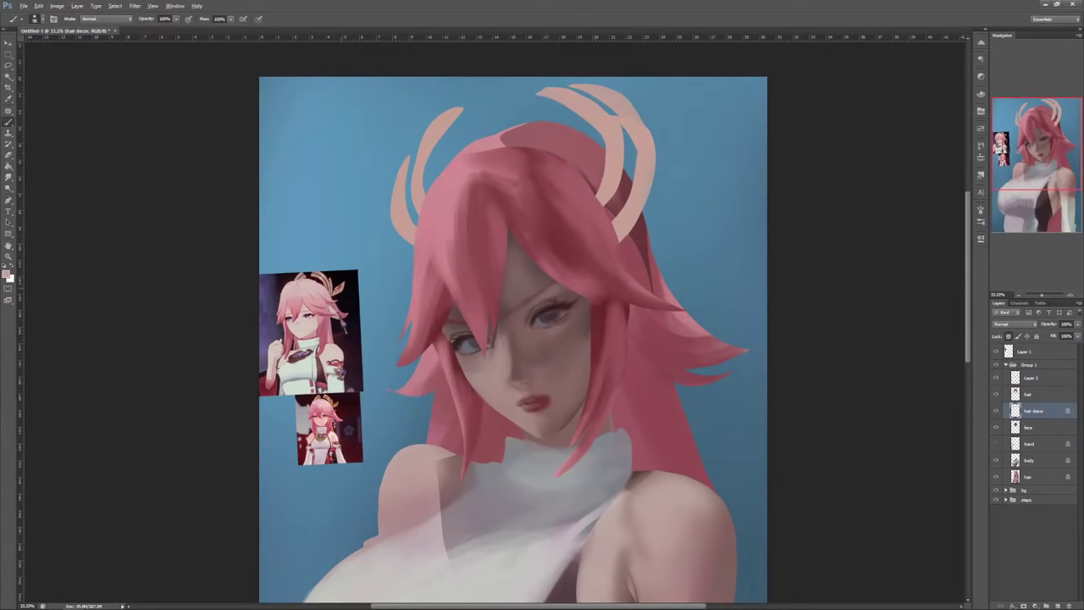
pyautogui.keyDown('alt'); pyautogui.click(338, 289); pyautogui.keyUp('alt')
pyautogui.moveTo(617, 98)
pyautogui.mouseDown()
pyautogui.moveTo(595, 115)
pyautogui.moveTo(623, 142)
pyautogui.moveTo(614, 165)
pyautogui.mouseUp()
pyautogui.keyDown('alt'); pyautogui.click(630, 152); pyautogui.keyUp('alt')
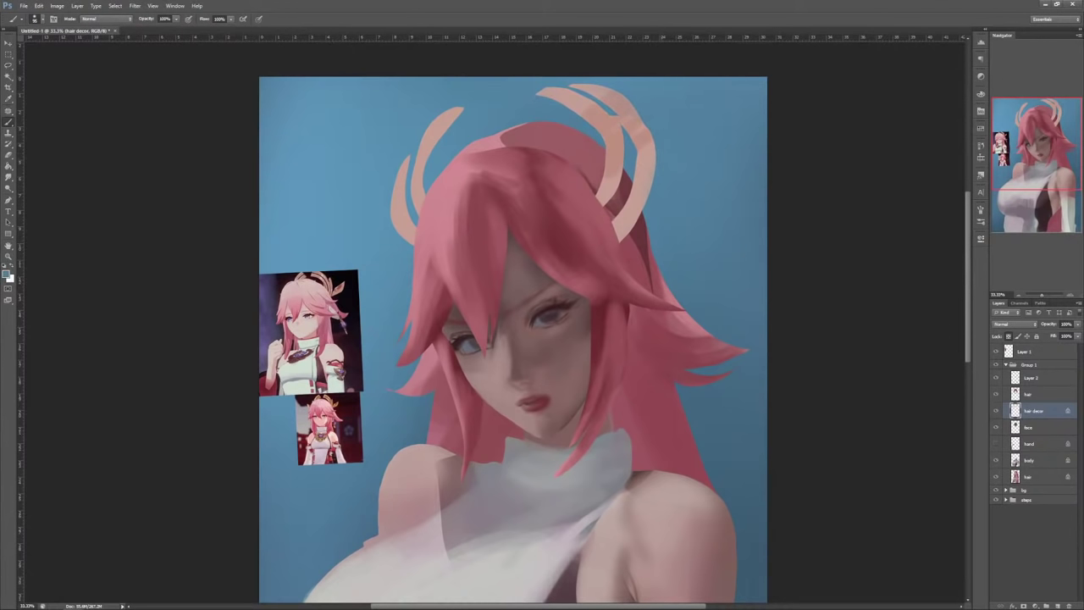
pyautogui.moveTo(613, 124); pyautogui.dragTo(628, 149)
pyautogui.hotkey('ctrl', 'z')
# Step: Choose a dark reddish brown as the foreground color and paint darker shading bands across the double hair ornament
pyautogui.click(6, 274)
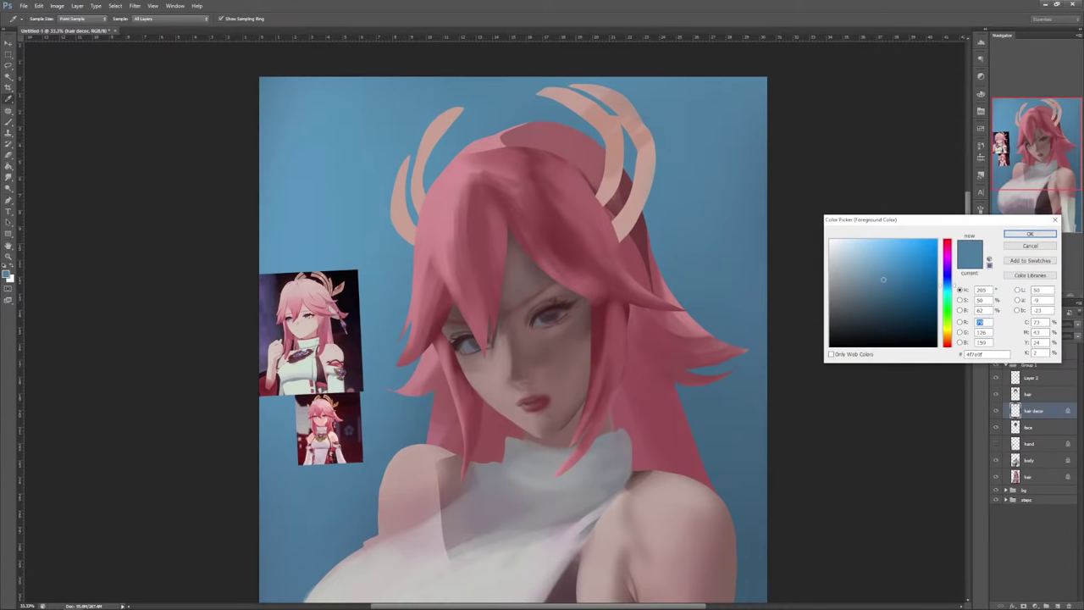
pyautogui.click(616, 137)
pyautogui.click(912, 299)
pyautogui.click(1031, 234)
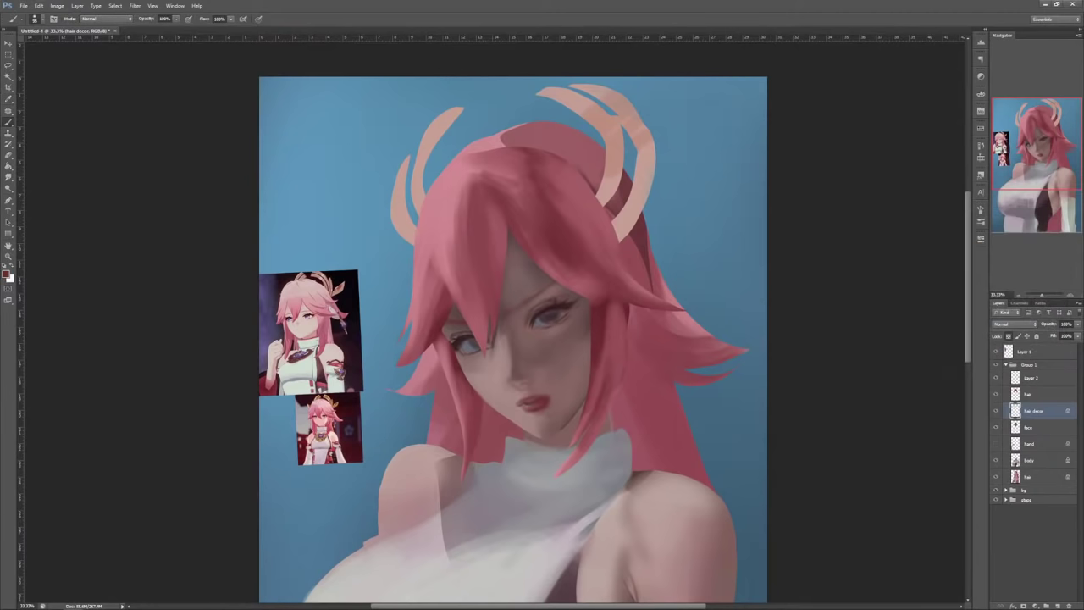
pyautogui.moveTo(602, 133); pyautogui.dragTo(644, 122)
pyautogui.moveTo(622, 130)
pyautogui.mouseDown()
pyautogui.moveTo(607, 195)
pyautogui.moveTo(647, 139)
pyautogui.moveTo(611, 135)
pyautogui.moveTo(637, 122)
pyautogui.moveTo(648, 176)
pyautogui.moveTo(604, 194)
pyautogui.mouseUp()
pyautogui.keyDown('alt'); pyautogui.click(651, 182); pyautogui.keyUp('alt')
pyautogui.keyDown('alt'); pyautogui.click(641, 144); pyautogui.keyUp('alt')
# Step: On the back hair layer, repaint the large flared lock and the hair behind the ornament with sampled darker pinks
pyautogui.click(1028, 477)
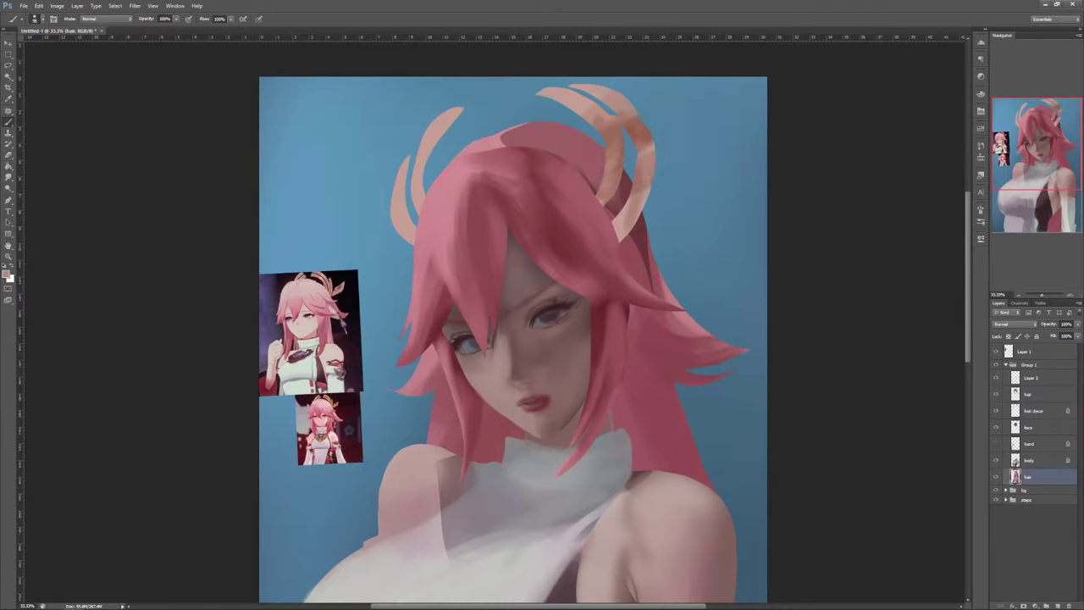
pyautogui.rightClick(695, 271)
pyautogui.keyDown('alt'); pyautogui.click(641, 252); pyautogui.keyUp('alt')
pyautogui.moveTo(635, 239); pyautogui.dragTo(648, 288)
pyautogui.moveTo(650, 311); pyautogui.dragTo(691, 327)
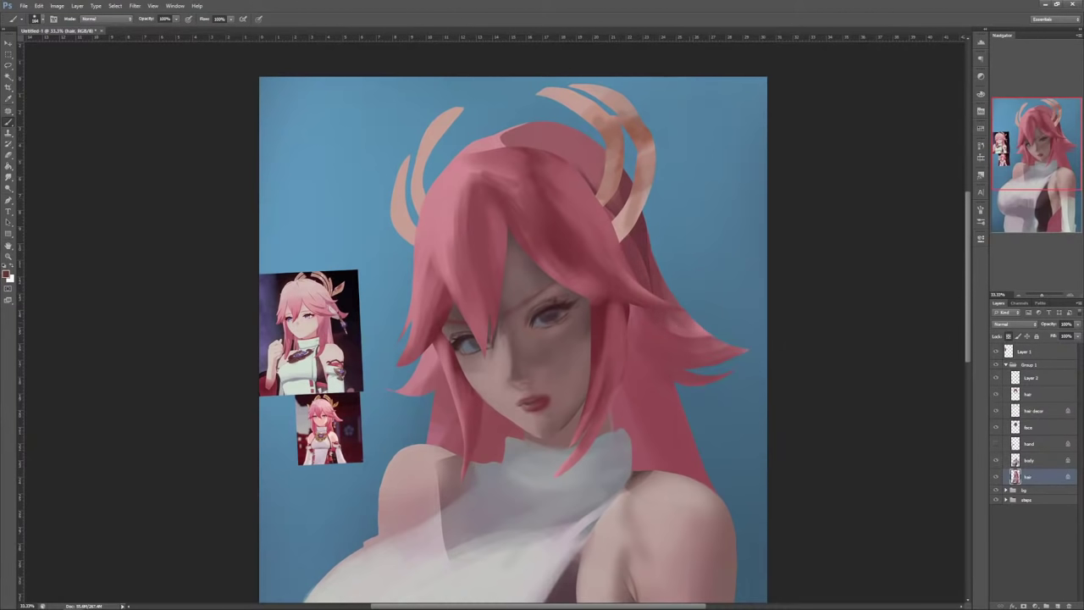
pyautogui.moveTo(659, 276); pyautogui.dragTo(695, 325)
pyautogui.moveTo(695, 325); pyautogui.dragTo(737, 349)
pyautogui.moveTo(686, 342); pyautogui.dragTo(746, 352)
pyautogui.keyDown('alt'); pyautogui.click(642, 255); pyautogui.keyUp('alt')
pyautogui.moveTo(632, 227)
pyautogui.mouseDown()
pyautogui.moveTo(648, 271)
pyautogui.moveTo(730, 348)
pyautogui.mouseUp()
pyautogui.moveTo(730, 347)
pyautogui.mouseDown()
pyautogui.moveTo(656, 339)
pyautogui.moveTo(650, 371)
pyautogui.moveTo(683, 423)
pyautogui.mouseUp()
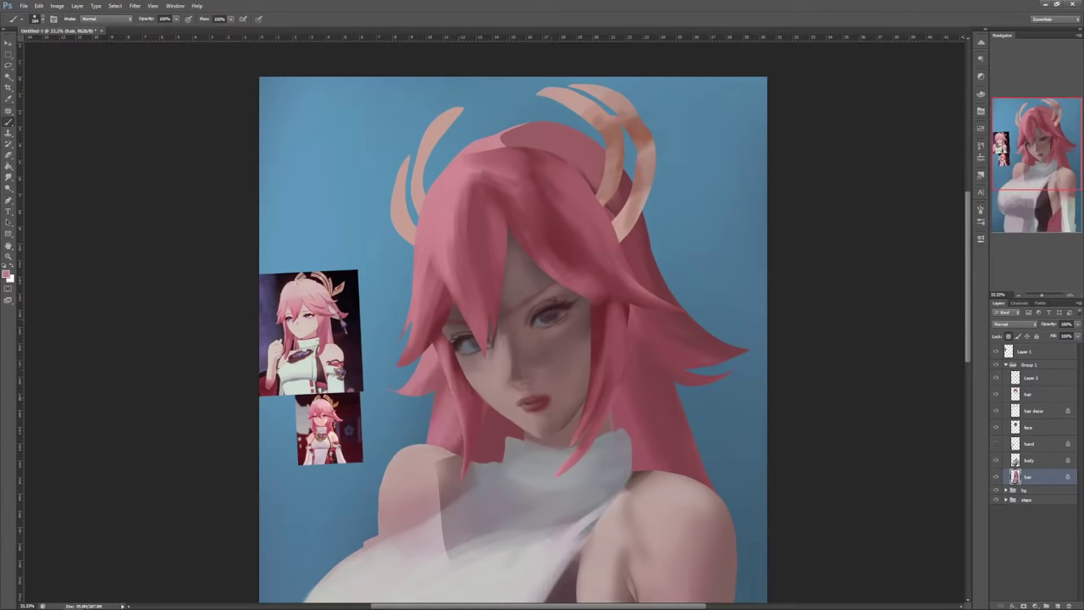
# Step: Widen the back hair's outer edge below the flared lock down to the shoulder
pyautogui.rightClick(555, 322)
pyautogui.press('Return')
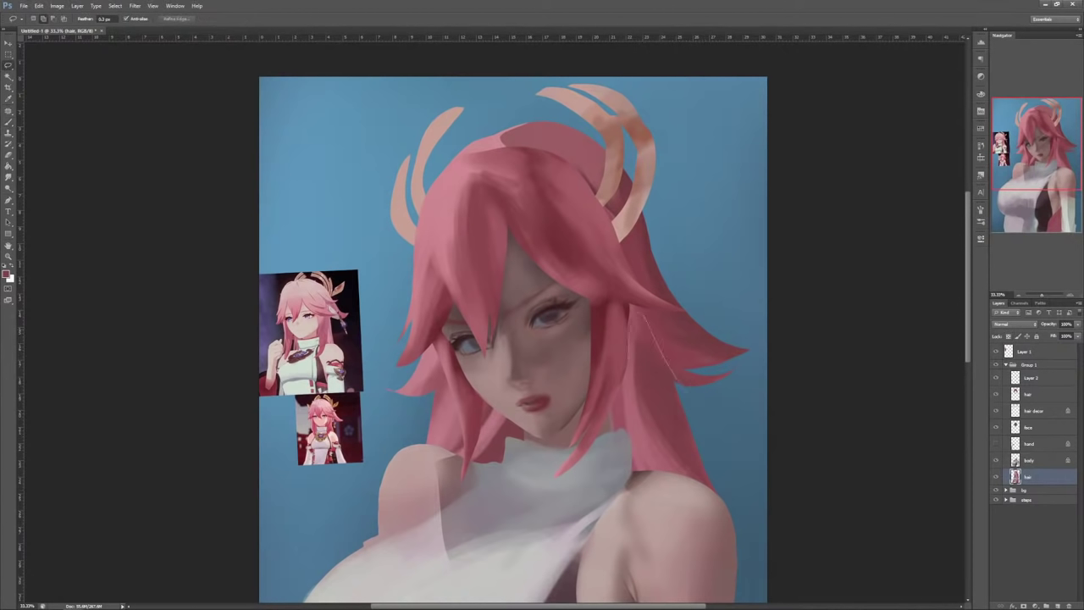
pyautogui.moveTo(676, 386); pyautogui.dragTo(713, 484)
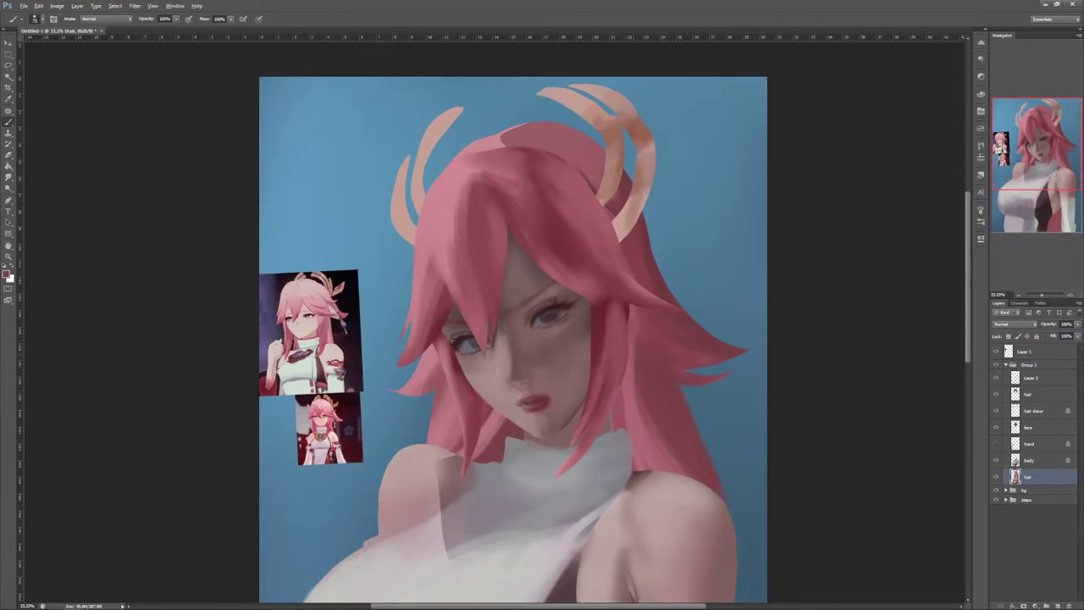
# Step: Paint strand shading into the back hair under the flared lock using sampled pinks
pyautogui.moveTo(638, 355); pyautogui.dragTo(654, 418)
pyautogui.keyDown('alt'); pyautogui.click(632, 338); pyautogui.keyUp('alt')
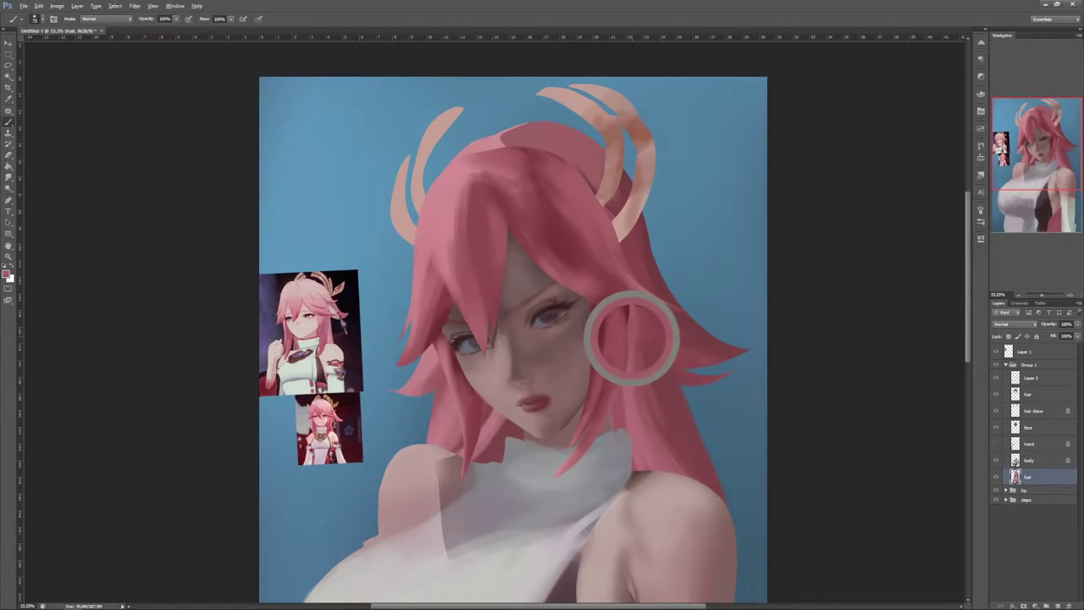
pyautogui.moveTo(650, 334)
pyautogui.mouseDown()
pyautogui.moveTo(664, 352)
pyautogui.moveTo(667, 336)
pyautogui.mouseUp()
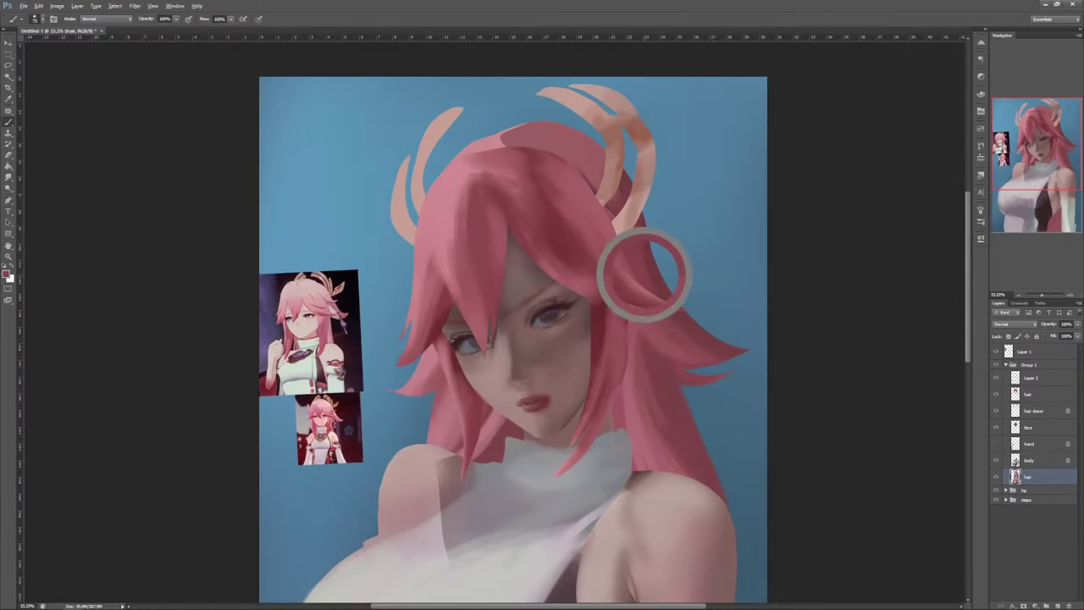
pyautogui.moveTo(648, 348); pyautogui.dragTo(676, 382)
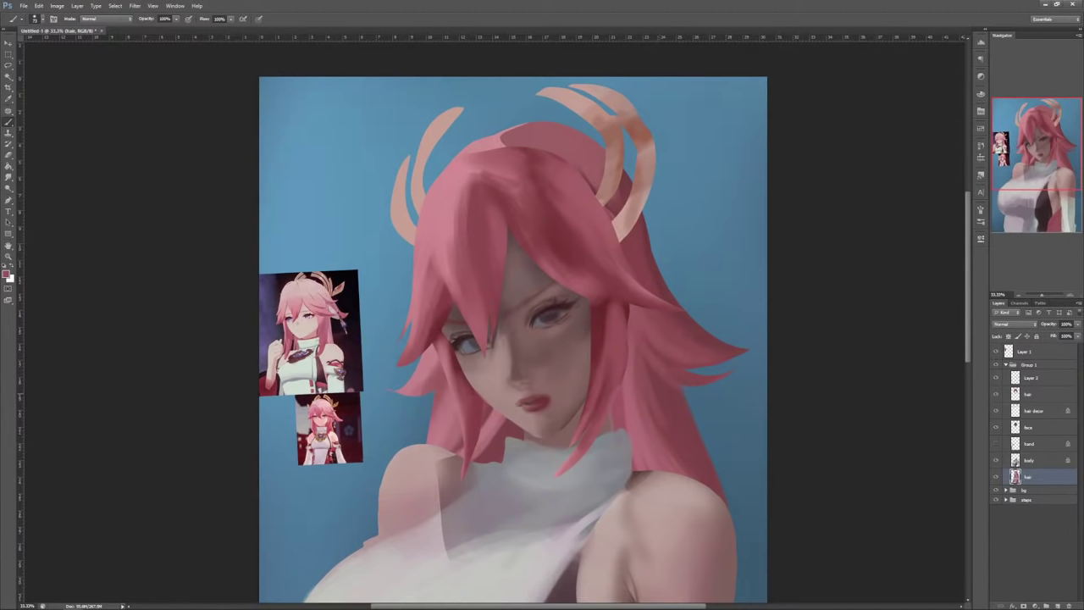
# Step: Flip the whole canvas horizontally
pyautogui.moveTo(508, 339); pyautogui.dragTo(506, 304)
pyautogui.click(57, 5)
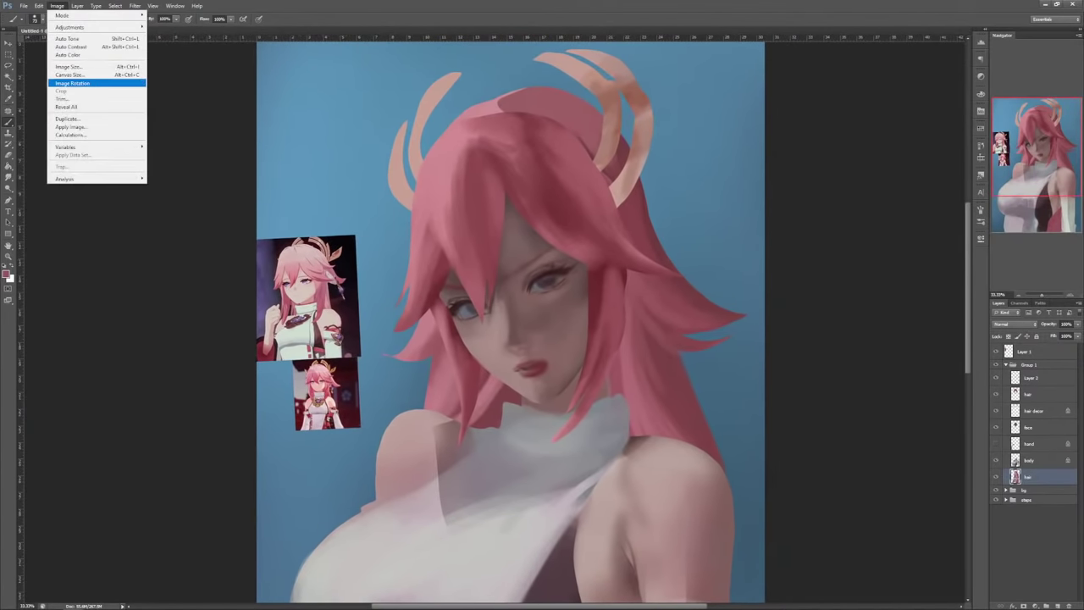
pyautogui.moveTo(95, 83)
pyautogui.click(181, 119)
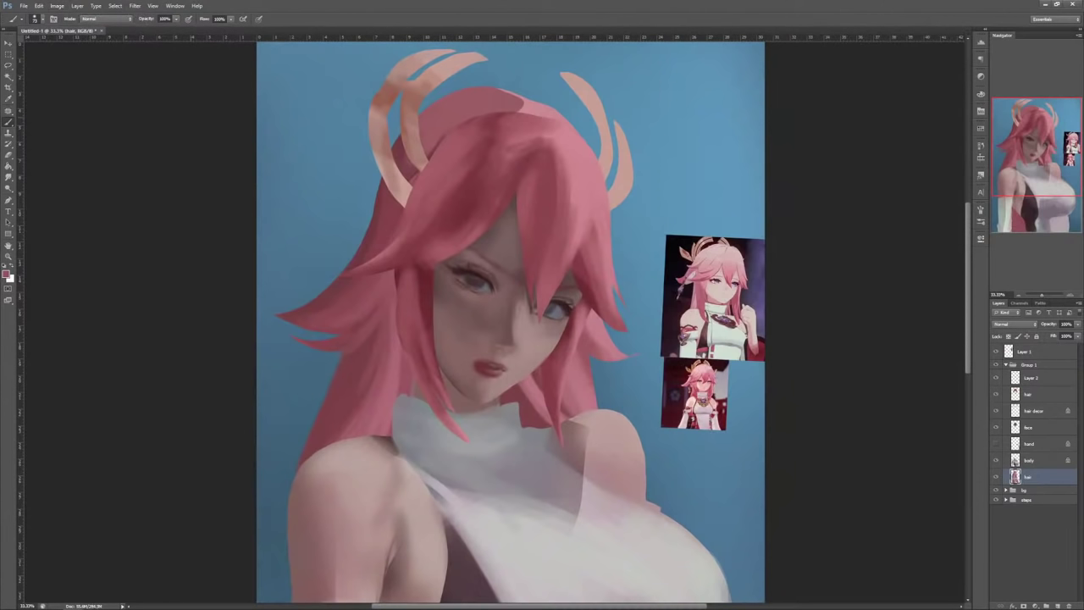
pyautogui.hotkey('ctrl', '-')
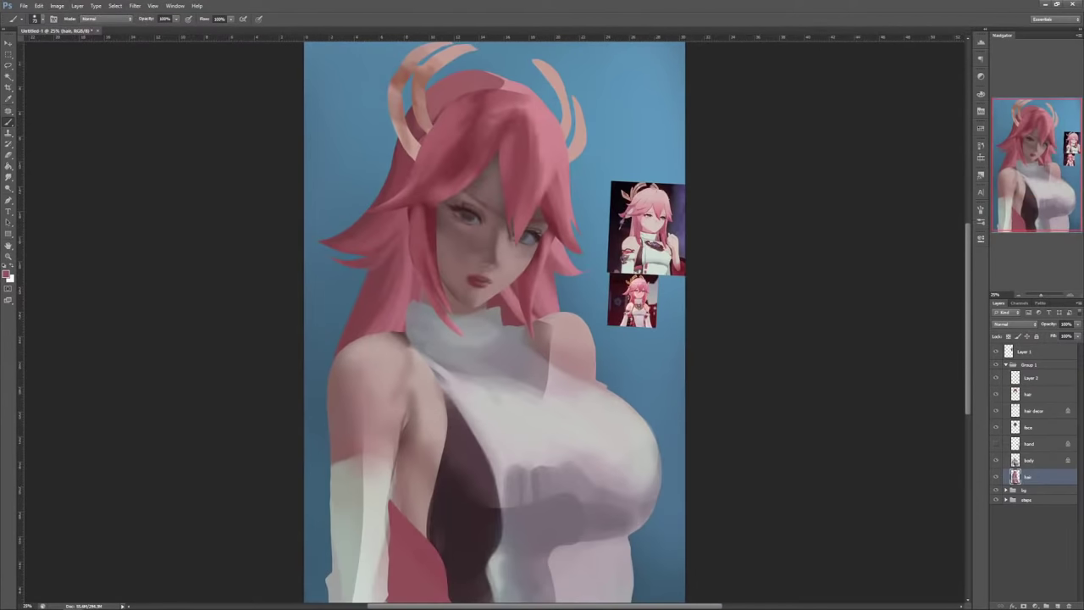
pyautogui.click(1006, 365)
pyautogui.hotkey('ctrl', '-')
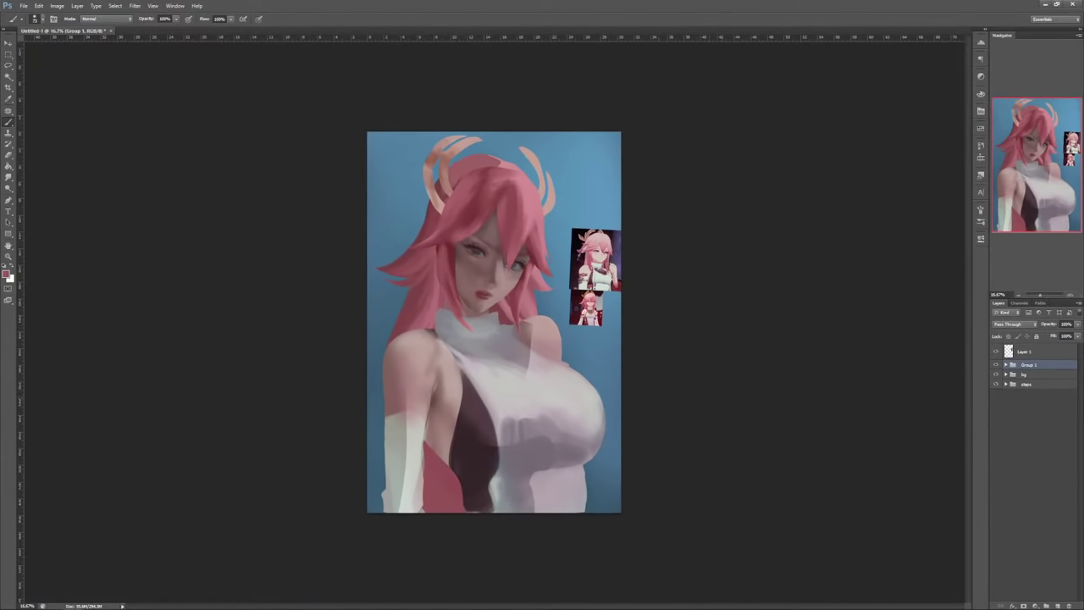
pyautogui.hotkey('ctrl', 't')
pyautogui.moveTo(725, 389); pyautogui.dragTo(716, 352)
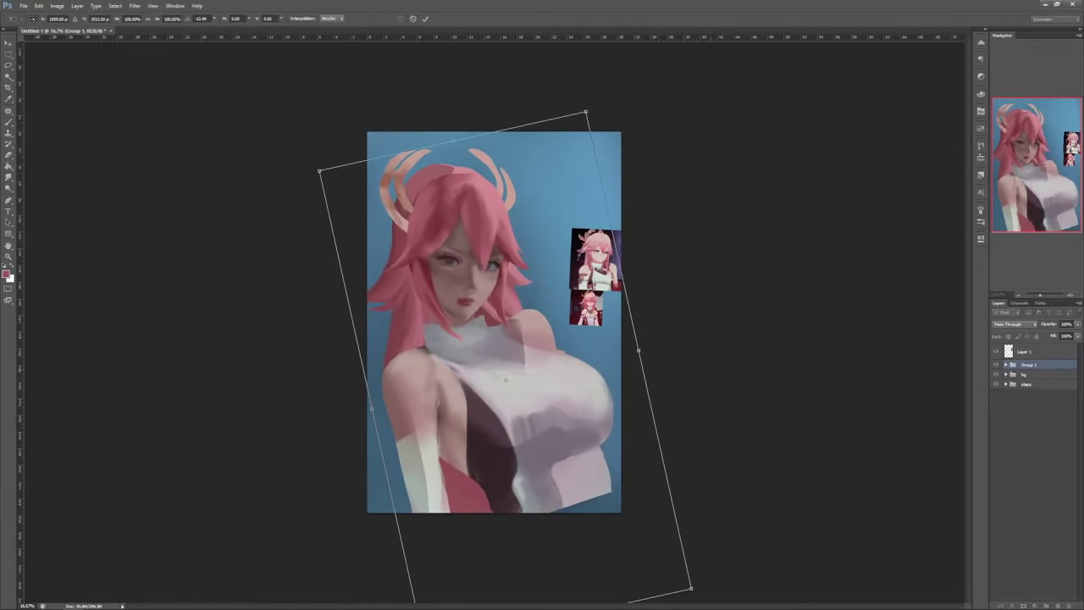
pyautogui.press('Return')
pyautogui.press('b')
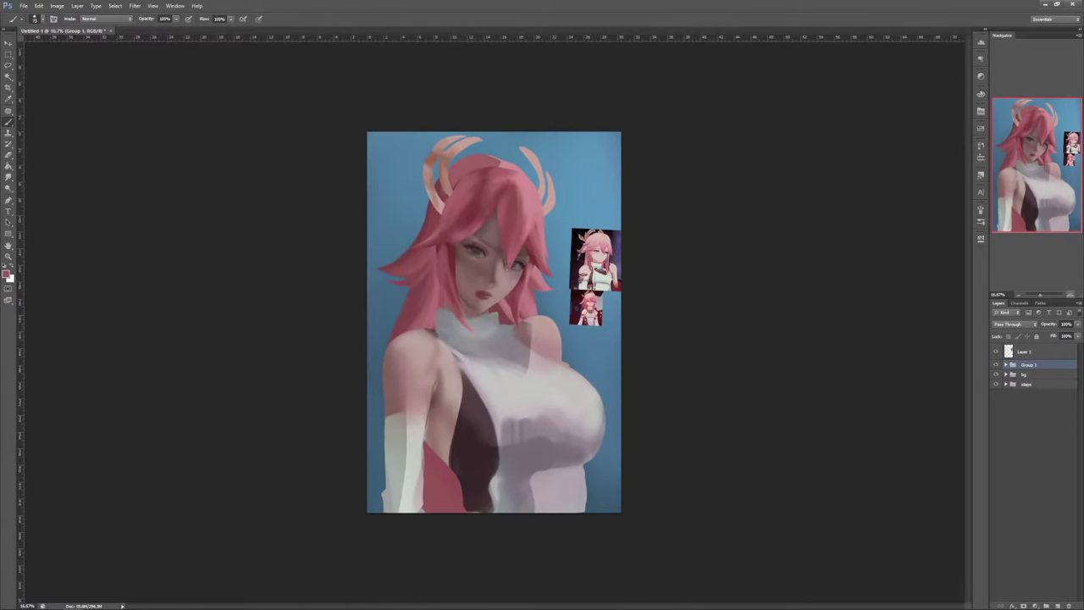
pyautogui.hotkey('ctrl', '+')
pyautogui.hotkey('ctrl', '+')
pyautogui.hotkey('ctrl', '+')
pyautogui.click(1006, 365)
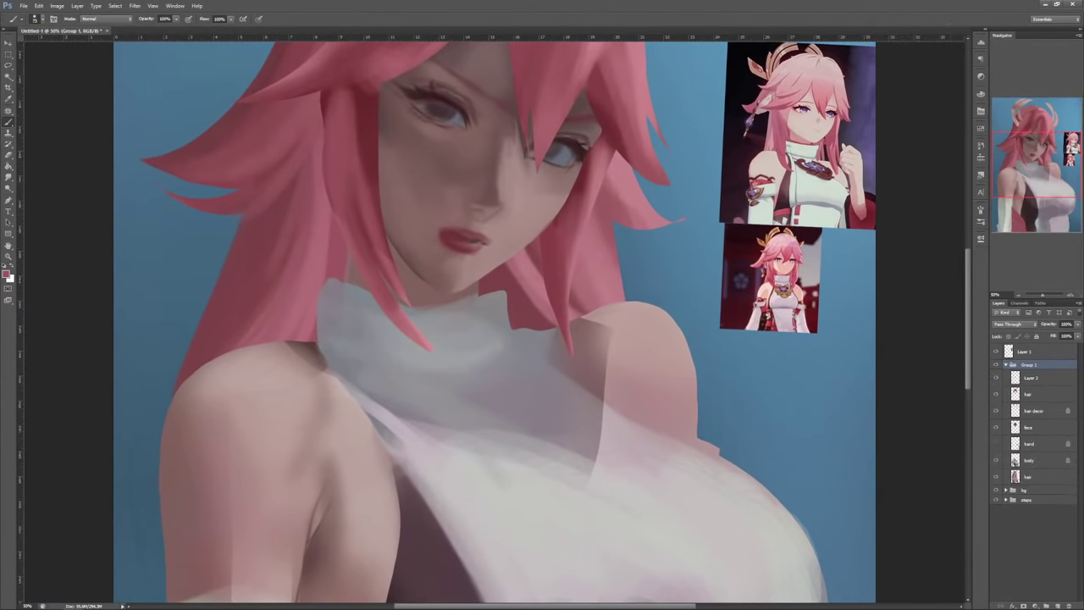
# Step: On the body layer, lasso along the far shoulder and outer bust and delete the excess to slim that contour
pyautogui.hotkey('ctrl', '-')
pyautogui.click(1029, 461)
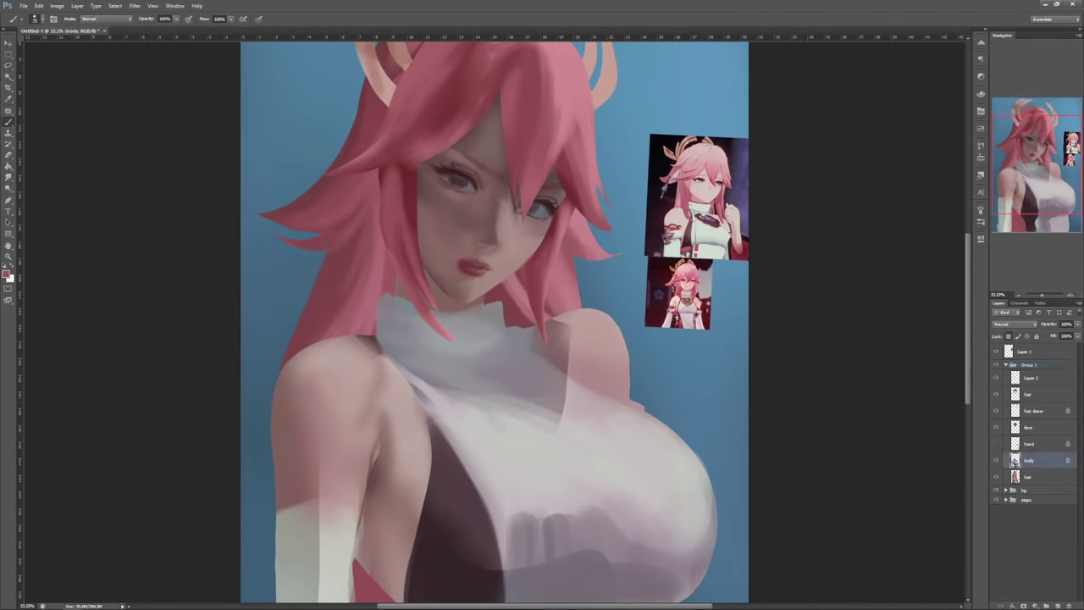
pyautogui.moveTo(508, 381); pyautogui.dragTo(520, 266)
pyautogui.press('l')
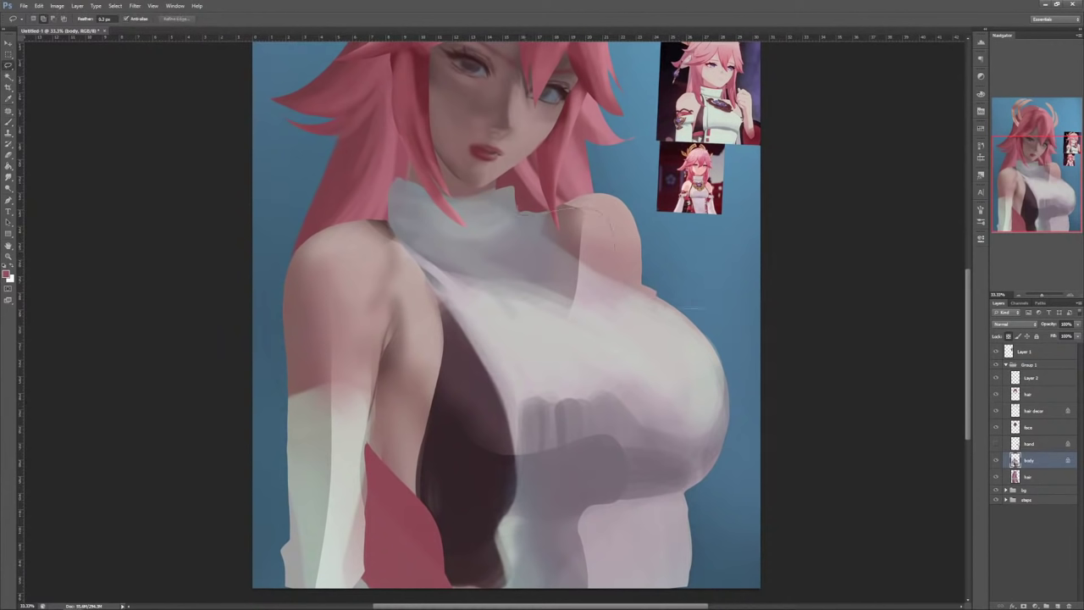
pyautogui.moveTo(614, 250); pyautogui.dragTo(542, 182)
pyautogui.moveTo(633, 281)
pyautogui.mouseDown()
pyautogui.moveTo(760, 348)
pyautogui.moveTo(742, 272)
pyautogui.mouseUp()
pyautogui.moveTo(722, 378); pyautogui.dragTo(757, 390)
pyautogui.press('Delete')
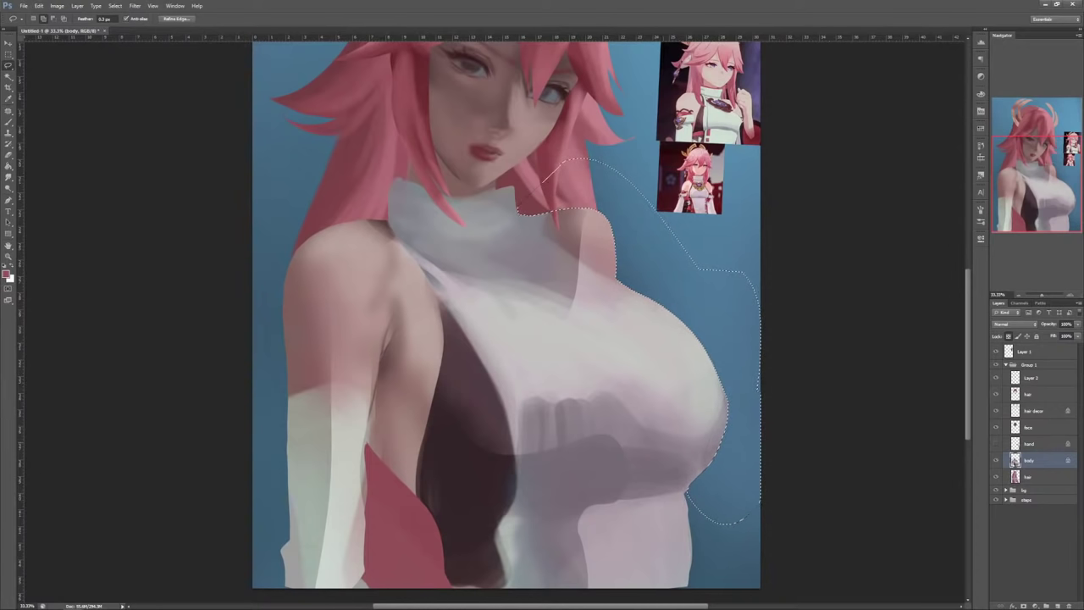
pyautogui.moveTo(666, 361); pyautogui.dragTo(683, 468)
pyautogui.hotkey('ctrl', 'd')
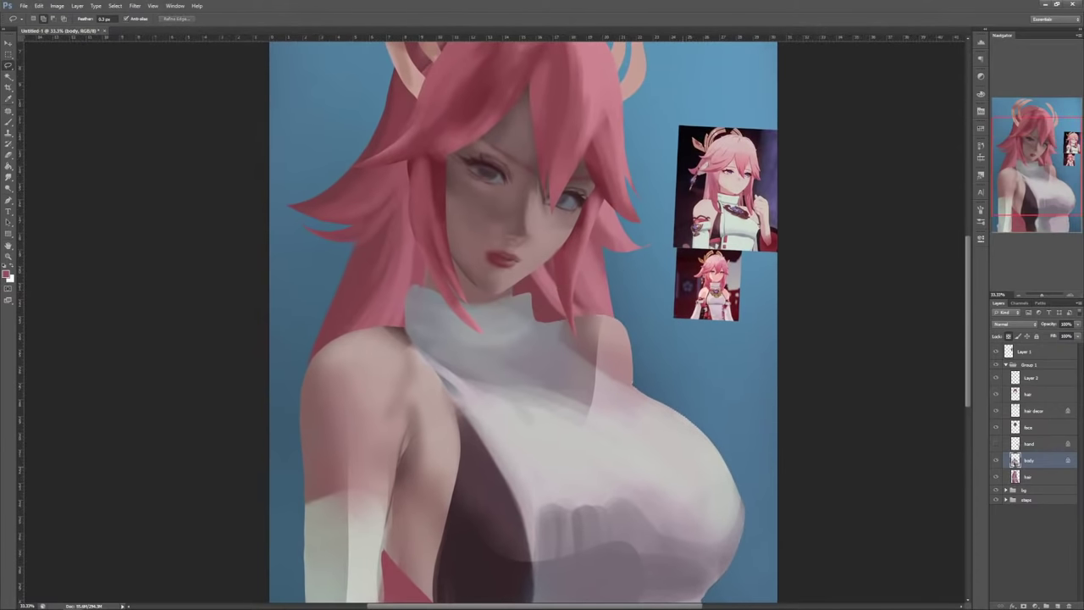
# Step: Lasso and delete the excess body paint above the near shoulder where it meets the hair and collar
pyautogui.moveTo(508, 372); pyautogui.dragTo(644, 249)
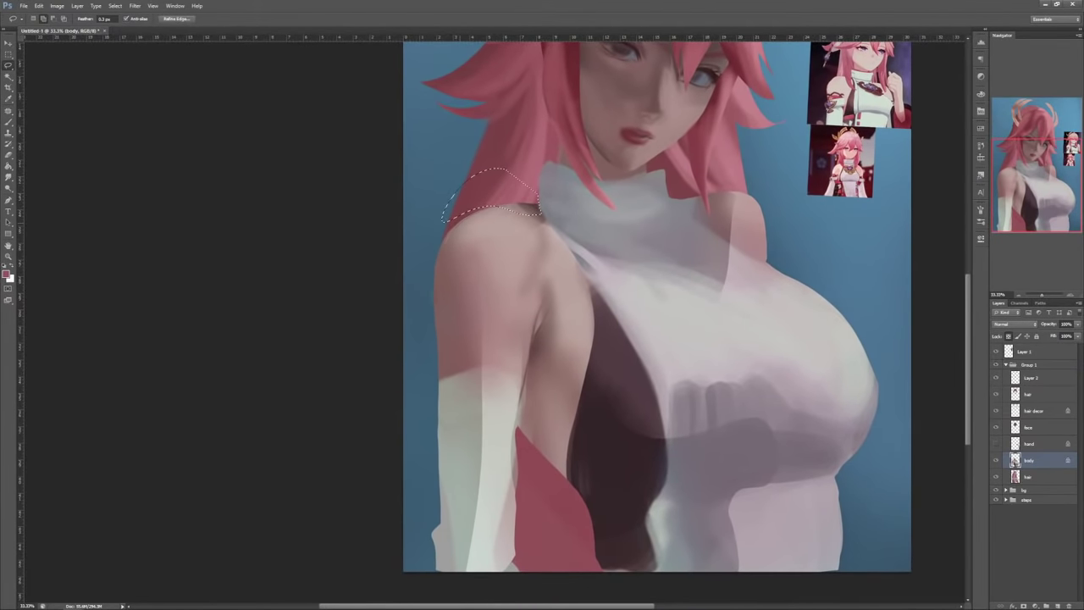
pyautogui.moveTo(431, 373); pyautogui.dragTo(424, 377)
pyautogui.press('Delete')
pyautogui.hotkey('ctrl', 'd')
pyautogui.moveTo(543, 280); pyautogui.dragTo(463, 311)
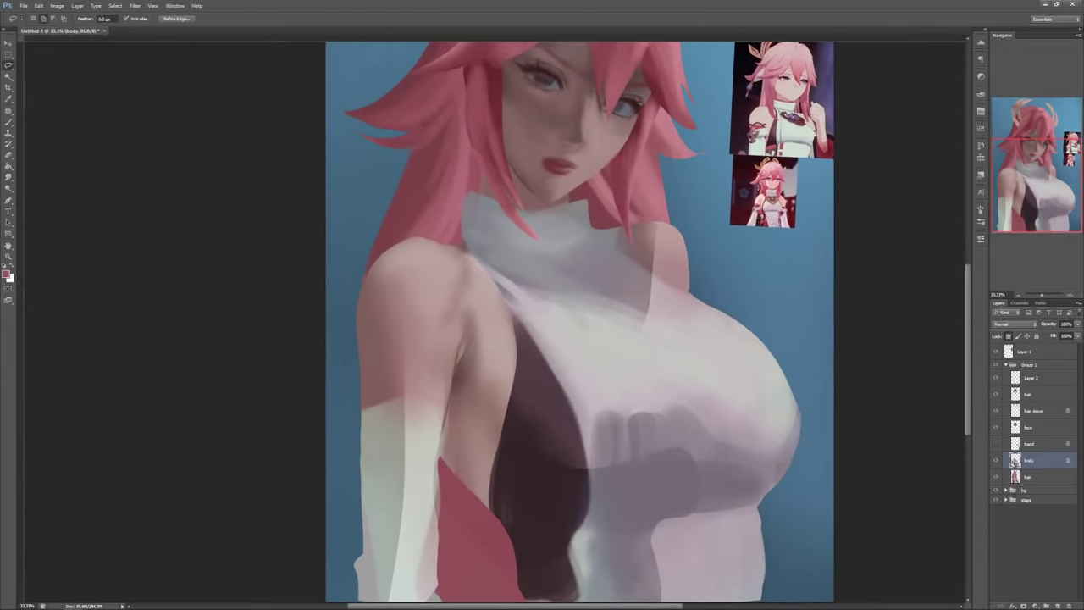
pyautogui.hotkey('ctrl', 'd')
pyautogui.hotkey('ctrl', '-')
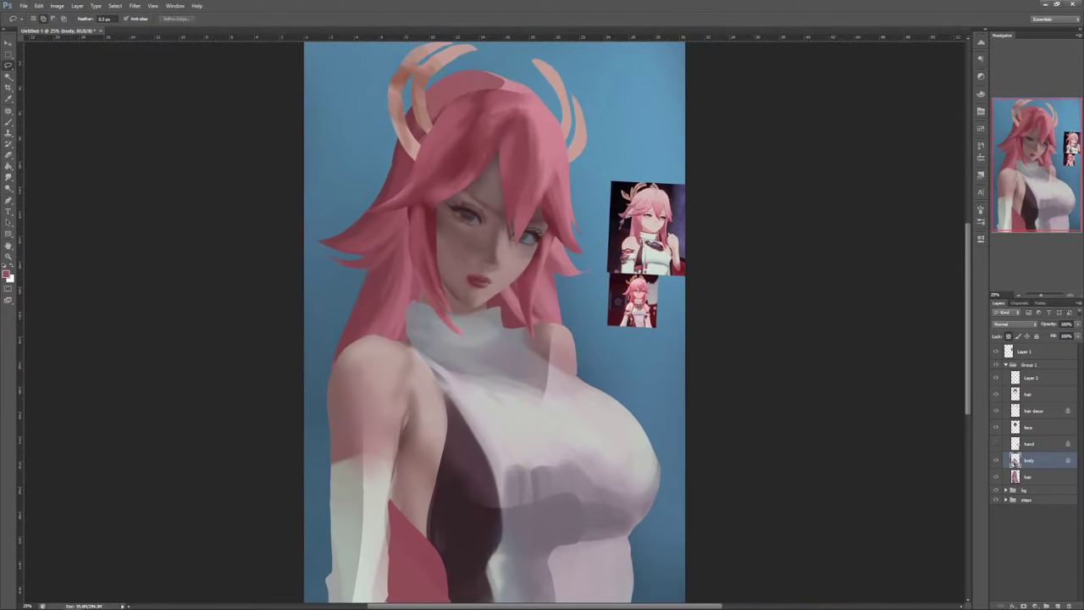
# Step: On the body layer, lasso shadow shapes across the collar, near arm, side of the torso and under the bust
pyautogui.click(1028, 364)
pyautogui.click(1015, 459)
pyautogui.moveTo(513, 355); pyautogui.dragTo(528, 331)
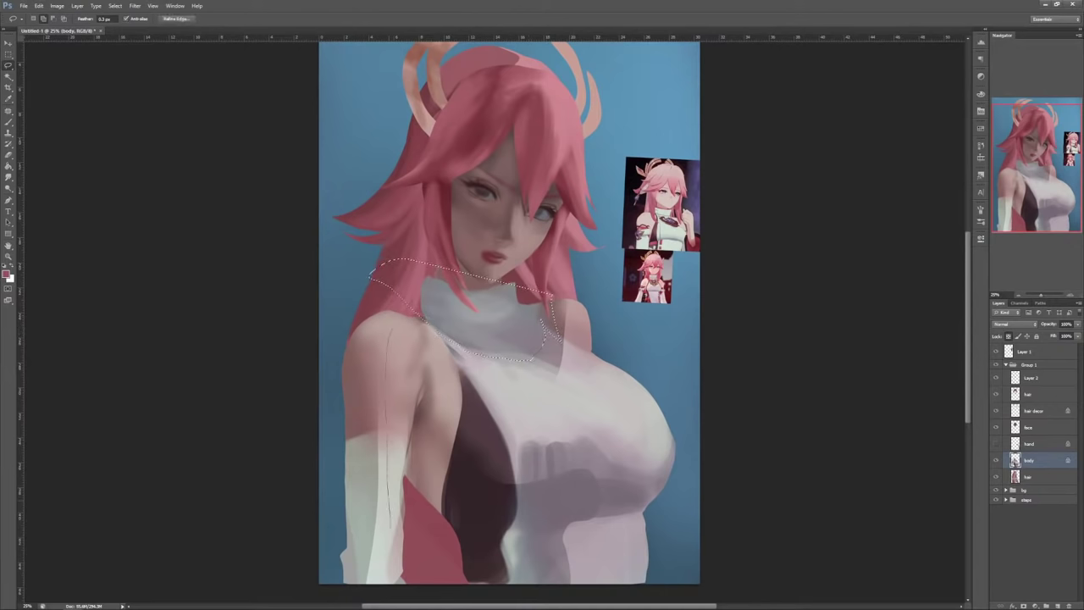
pyautogui.moveTo(391, 527)
pyautogui.mouseDown()
pyautogui.moveTo(320, 295)
pyautogui.moveTo(411, 269)
pyautogui.mouseUp()
pyautogui.moveTo(595, 418)
pyautogui.mouseDown()
pyautogui.moveTo(611, 489)
pyautogui.moveTo(595, 415)
pyautogui.mouseUp()
pyautogui.moveTo(602, 515)
pyautogui.mouseDown()
pyautogui.moveTo(627, 549)
pyautogui.moveTo(621, 502)
pyautogui.mouseUp()
# Step: Try darkening the selected body shadows and shifting their hue and saturation
pyautogui.hotkey('alt', 'i')
pyautogui.press('j')
pyautogui.press('c')
pyautogui.moveTo(878, 266)
pyautogui.mouseDown()
pyautogui.moveTo(867, 266)
pyautogui.moveTo(885, 285)
pyautogui.mouseUp()
pyautogui.moveTo(866, 266); pyautogui.dragTo(861, 266)
pyautogui.press('Return')
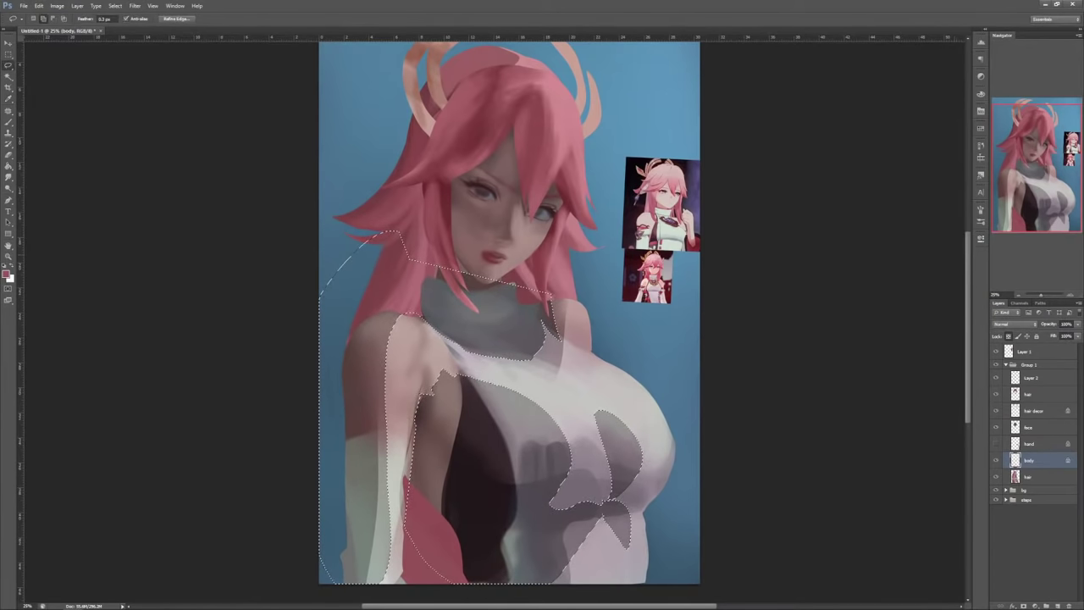
pyautogui.hotkey('ctrl', 'u')
pyautogui.moveTo(949, 470)
pyautogui.mouseDown()
pyautogui.moveTo(959, 470)
pyautogui.moveTo(942, 470)
pyautogui.mouseUp()
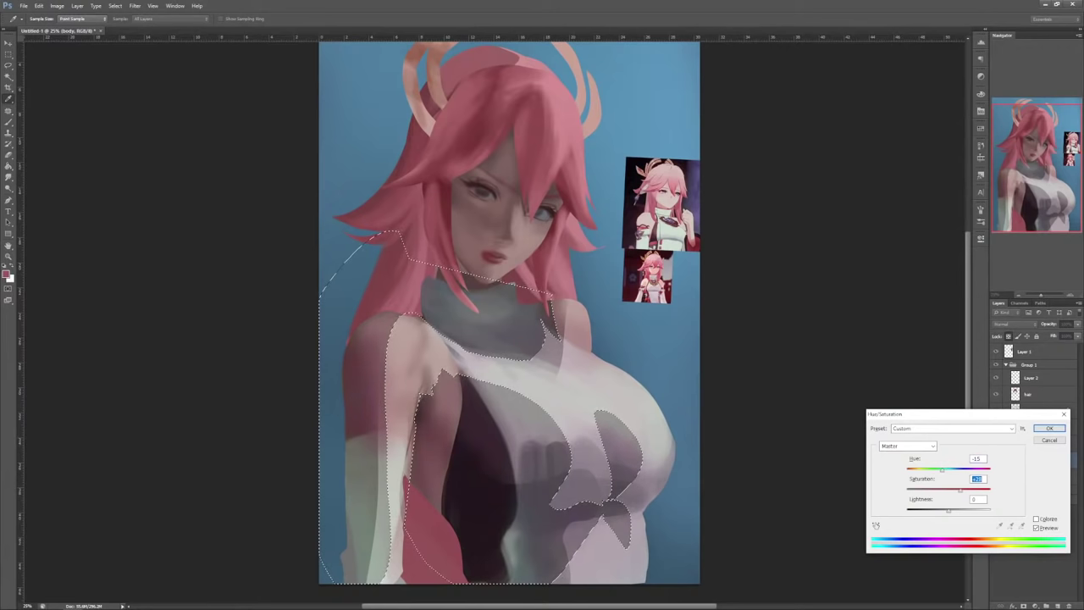
pyautogui.hotkey('shift', 'Down')
pyautogui.hotkey('shift', 'Tab')
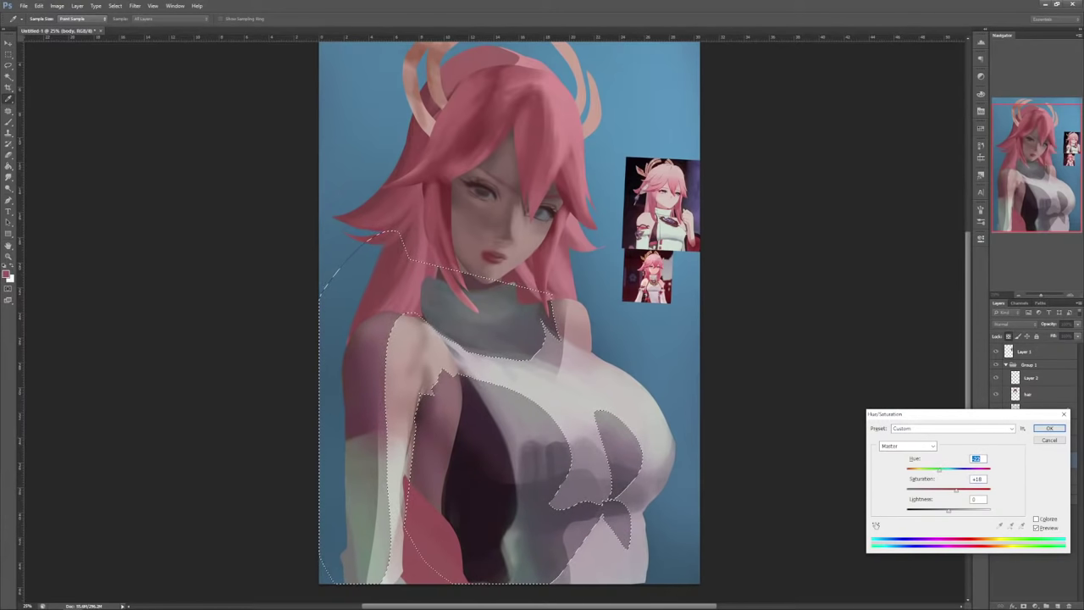
pyautogui.hotkey('shift', 'Tab')
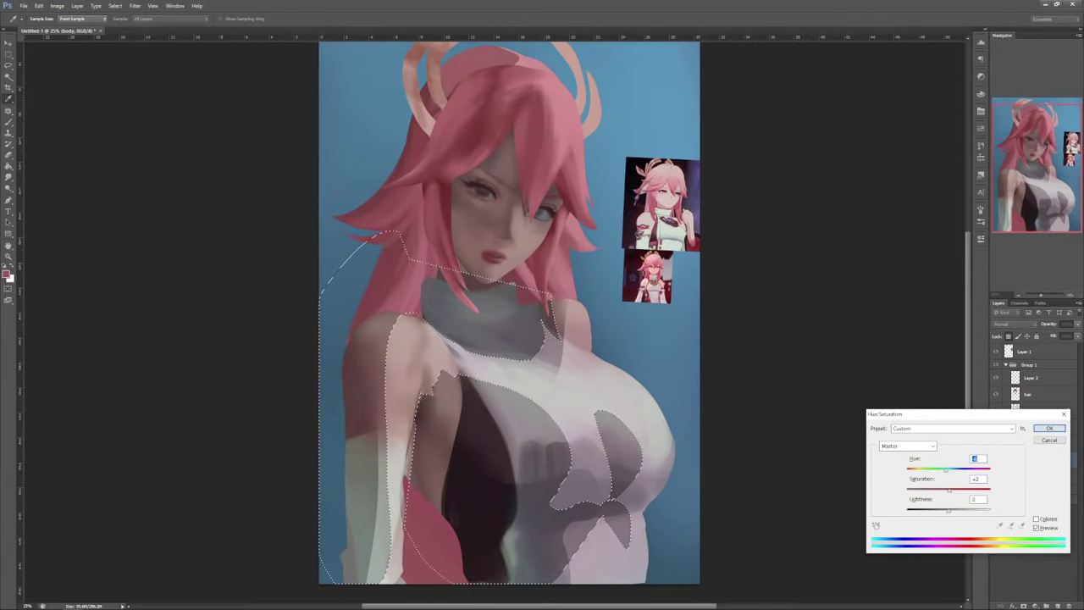
pyautogui.press('Escape')
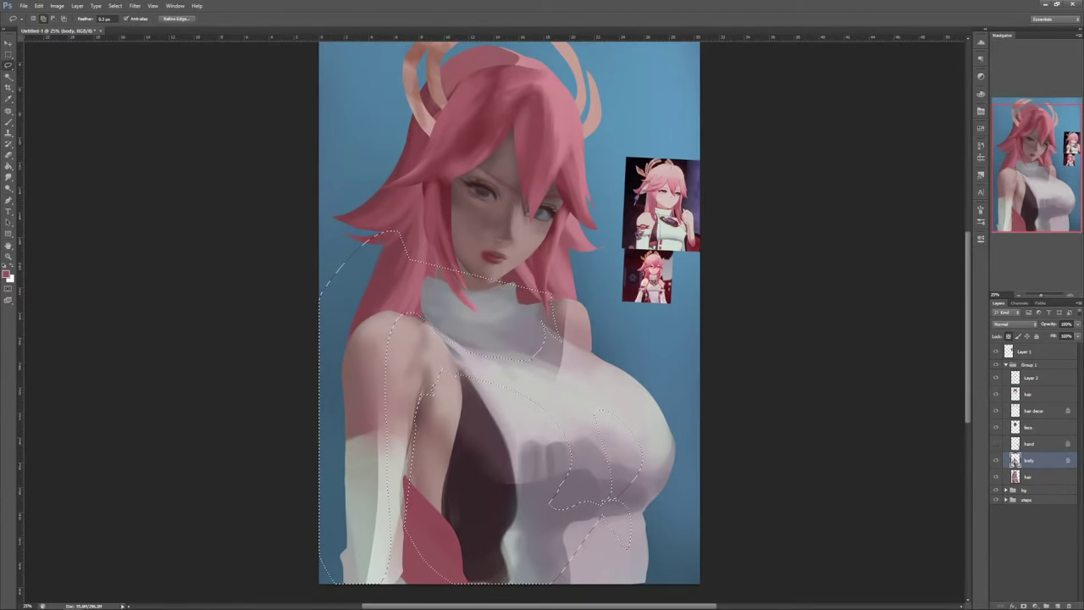
# Step: Adjust the selected body shadows with Hue/Saturation at saturation +30 and lightness -13, and clear the selection
pyautogui.hotkey('ctrl', 'u')
pyautogui.moveTo(949, 510)
pyautogui.mouseDown()
pyautogui.moveTo(963, 490)
pyautogui.moveTo(942, 510)
pyautogui.mouseUp()
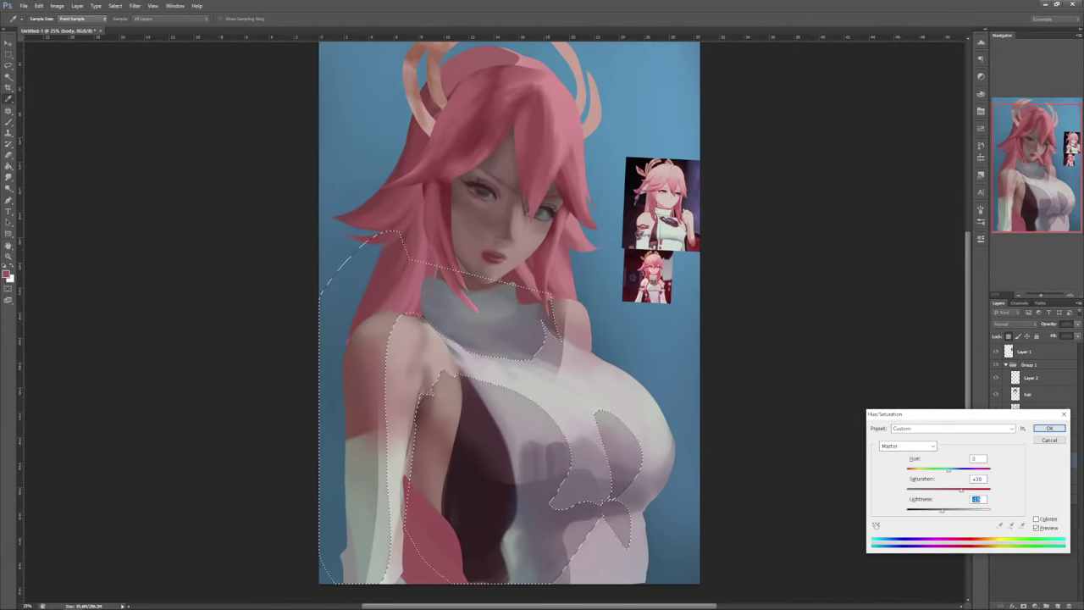
pyautogui.press('Return')
pyautogui.hotkey('ctrl', 'd')
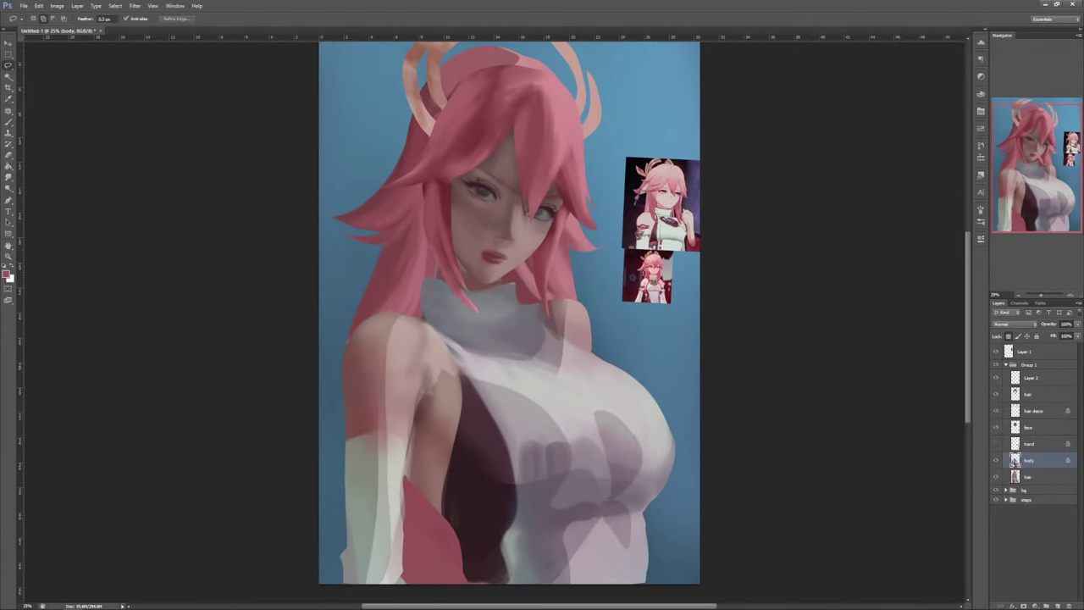
# Step: Warp the body layer to lower the near shoulder, raise the chest and pull the outer bust contour inward
pyautogui.hotkey('ctrl', 't')
pyautogui.rightClick(546, 321)
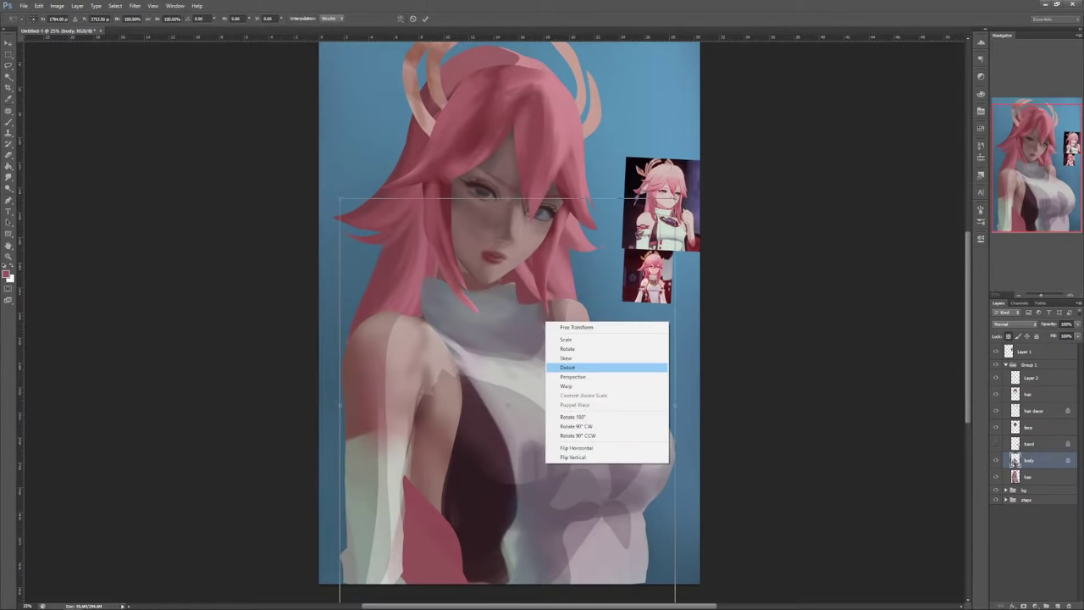
pyautogui.click(565, 386)
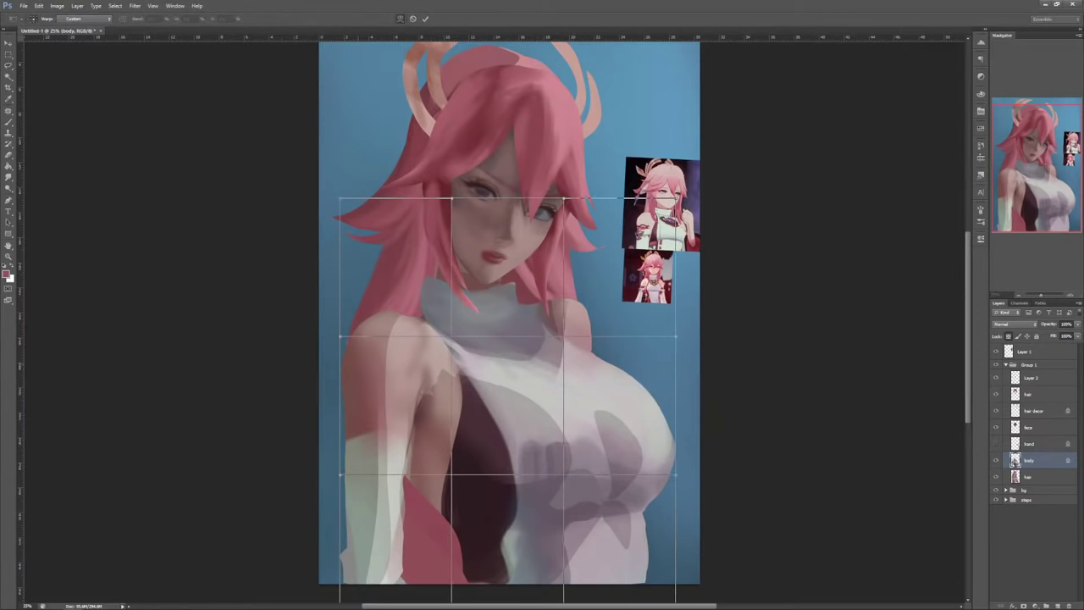
pyautogui.moveTo(359, 330); pyautogui.dragTo(354, 349)
pyautogui.moveTo(527, 449); pyautogui.dragTo(525, 435)
pyautogui.moveTo(662, 428); pyautogui.dragTo(663, 416)
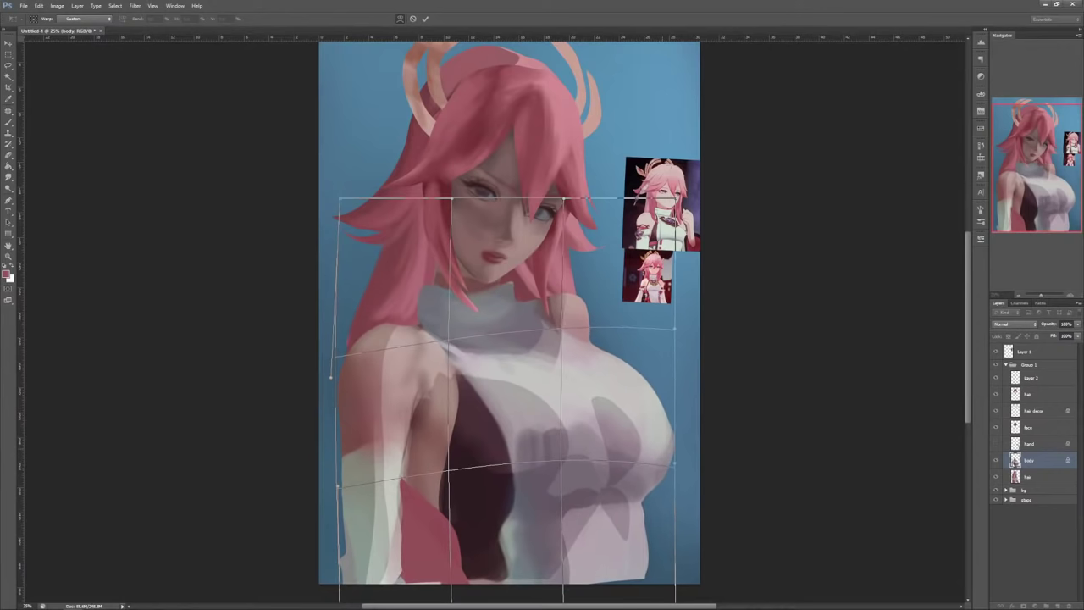
pyautogui.moveTo(644, 379); pyautogui.dragTo(641, 373)
pyautogui.moveTo(664, 421); pyautogui.dragTo(650, 420)
pyautogui.moveTo(397, 339); pyautogui.dragTo(454, 355)
pyautogui.moveTo(657, 454); pyautogui.dragTo(654, 421)
pyautogui.moveTo(660, 325); pyautogui.dragTo(656, 341)
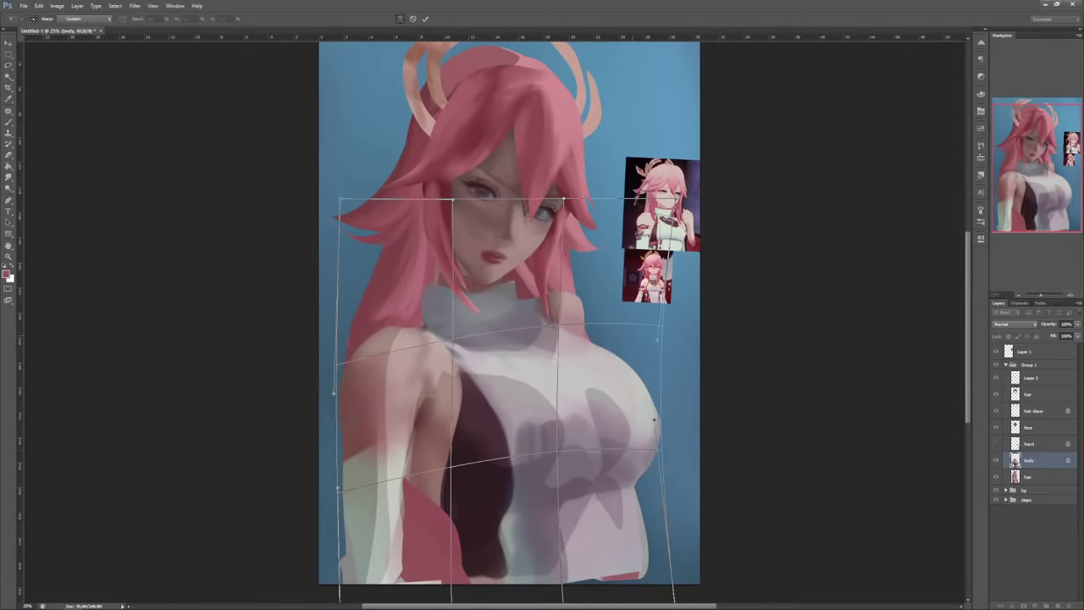
# Step: Reshape the near shoulder and arm in the warp, lowering the arm and tucking its lower part inward
pyautogui.moveTo(465, 487); pyautogui.dragTo(504, 475)
pyautogui.moveTo(654, 420); pyautogui.dragTo(649, 426)
pyautogui.moveTo(333, 392); pyautogui.dragTo(293, 381)
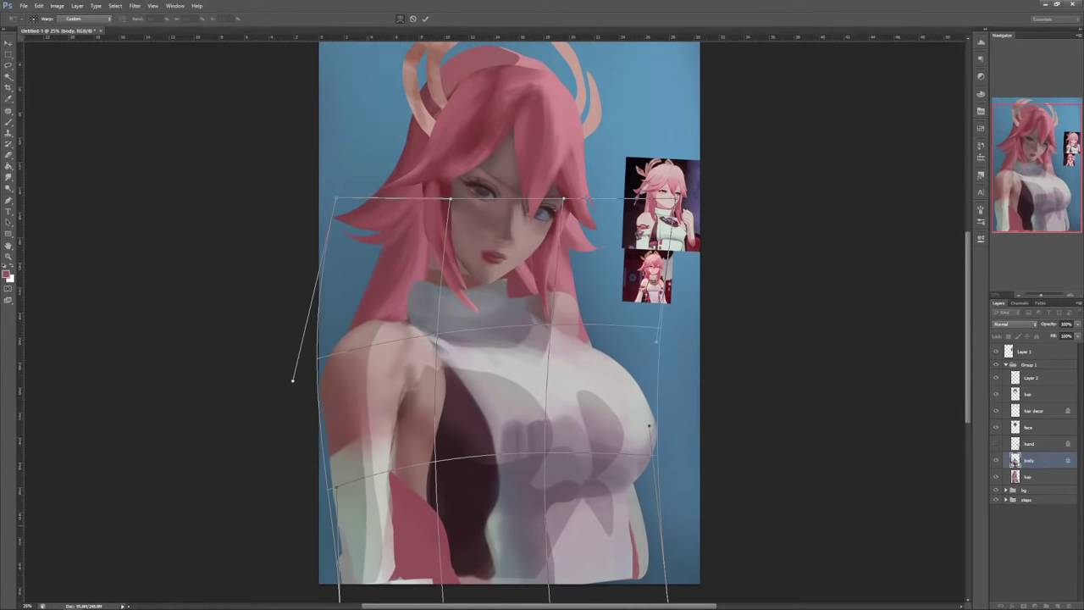
pyautogui.moveTo(337, 488); pyautogui.dragTo(357, 504)
pyautogui.moveTo(293, 381); pyautogui.dragTo(304, 413)
pyautogui.moveTo(564, 197); pyautogui.dragTo(556, 206)
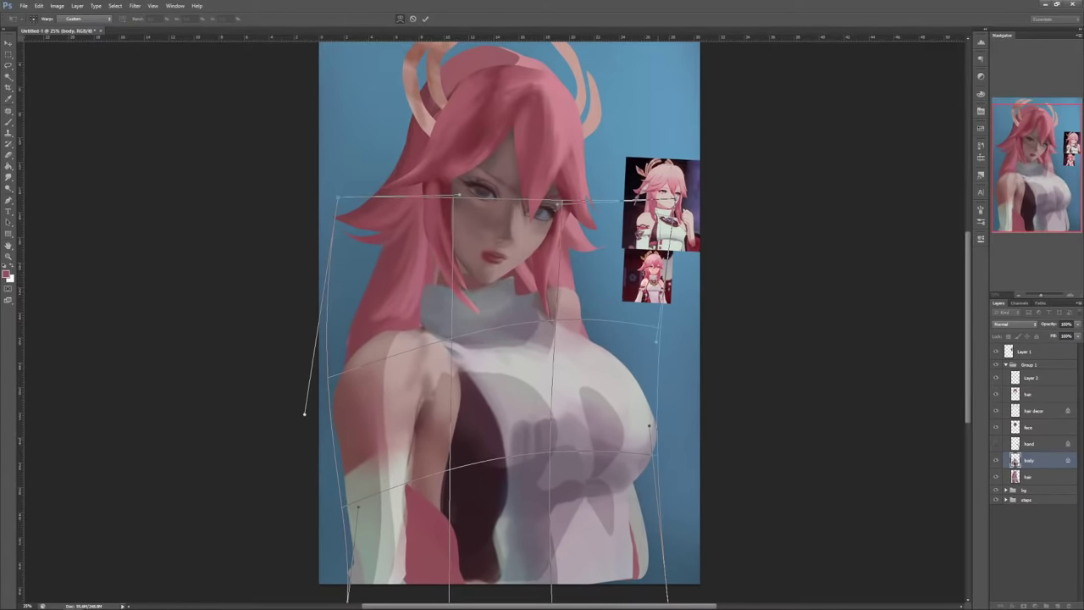
# Step: Refine the warp around the bust and waist, easing the outer contour and raising the middle of the torso
pyautogui.moveTo(650, 426); pyautogui.dragTo(647, 393)
pyautogui.moveTo(501, 441); pyautogui.dragTo(507, 458)
pyautogui.moveTo(632, 527); pyautogui.dragTo(645, 532)
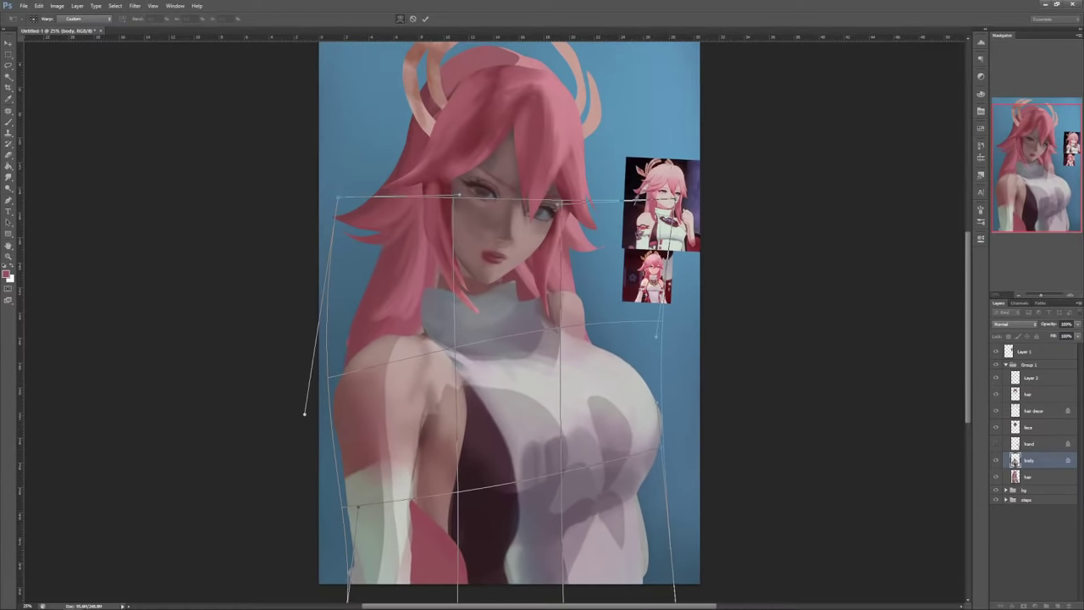
pyautogui.moveTo(660, 388); pyautogui.dragTo(655, 394)
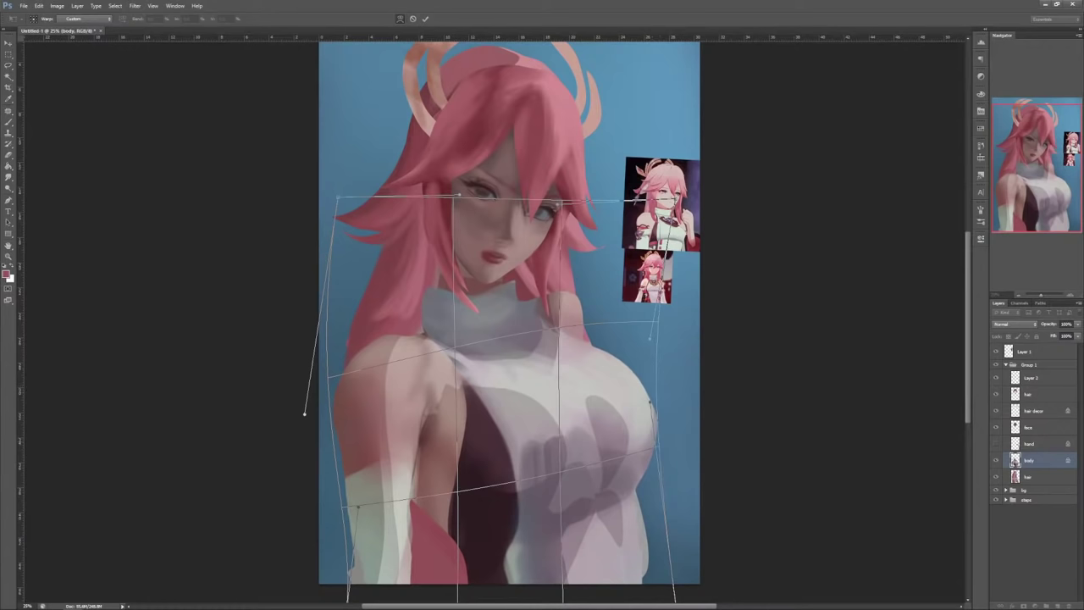
pyautogui.moveTo(506, 340); pyautogui.dragTo(506, 331)
pyautogui.moveTo(370, 491); pyautogui.dragTo(423, 464)
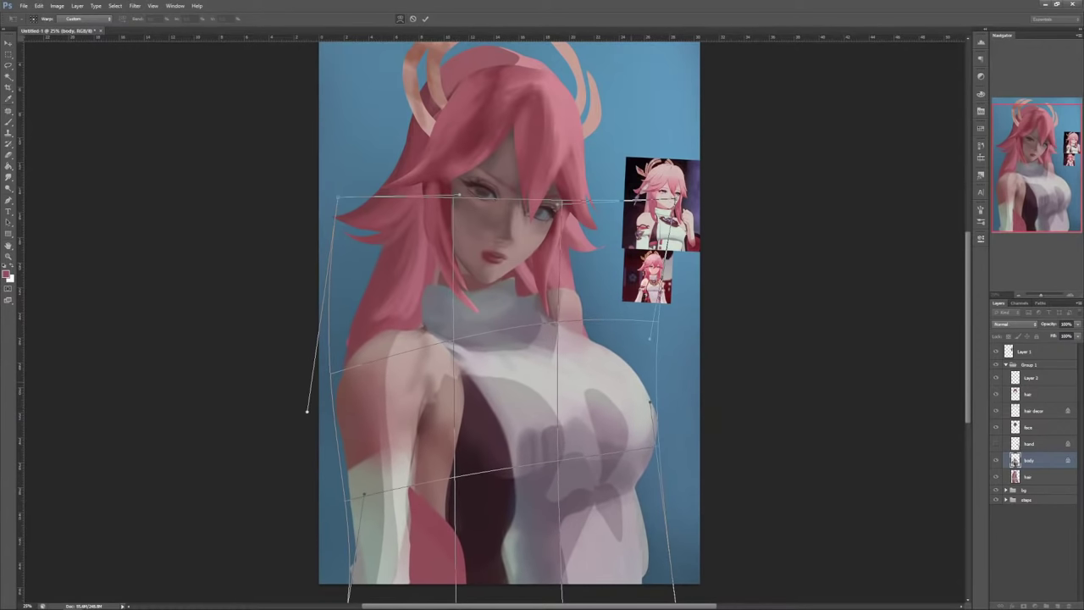
# Step: Raise the upper chest and push the near shoulder and arm outward in the body warp
pyautogui.moveTo(587, 374); pyautogui.dragTo(620, 354)
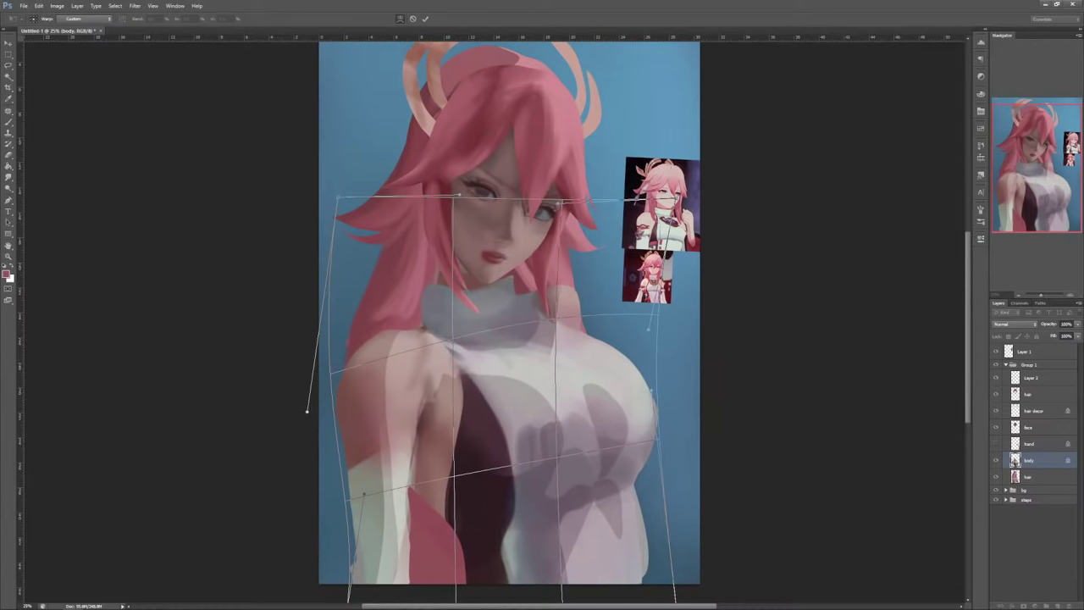
pyautogui.moveTo(426, 424); pyautogui.dragTo(431, 424)
pyautogui.moveTo(381, 342); pyautogui.dragTo(382, 353)
pyautogui.moveTo(558, 205); pyautogui.dragTo(554, 196)
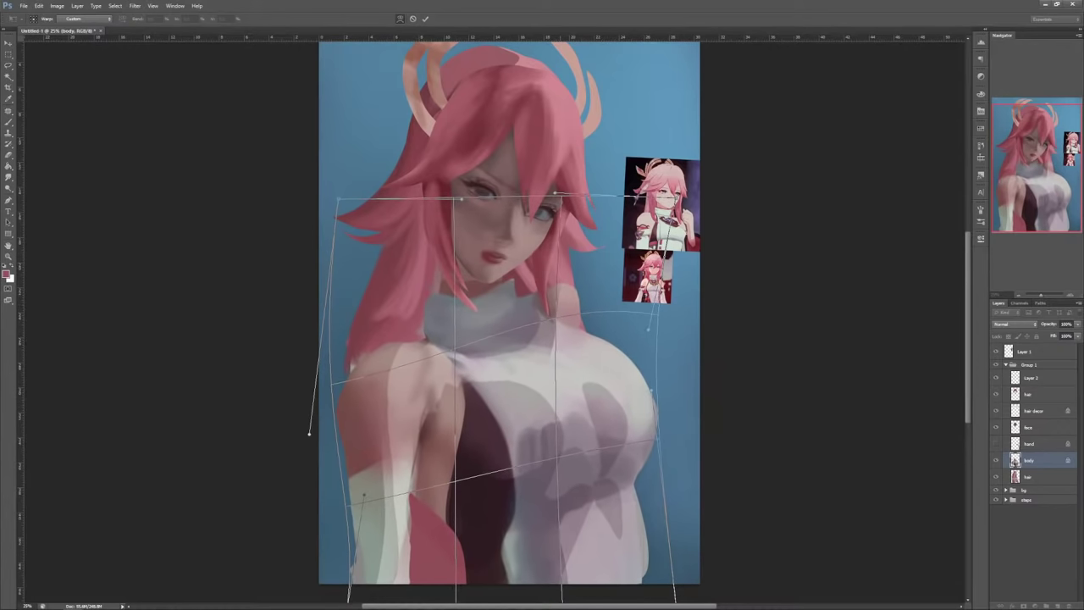
pyautogui.moveTo(369, 518); pyautogui.dragTo(356, 485)
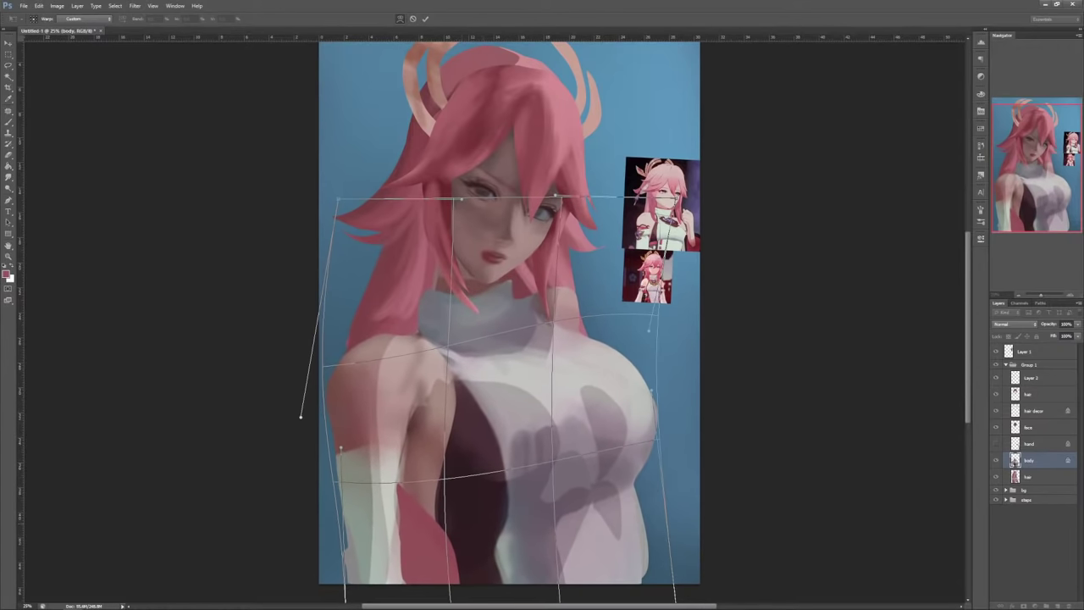
# Step: Widen the bust and waist on the far side and lower the far shoulder in the body warp
pyautogui.moveTo(652, 391)
pyautogui.mouseDown()
pyautogui.moveTo(668, 390)
pyautogui.moveTo(655, 400)
pyautogui.mouseUp()
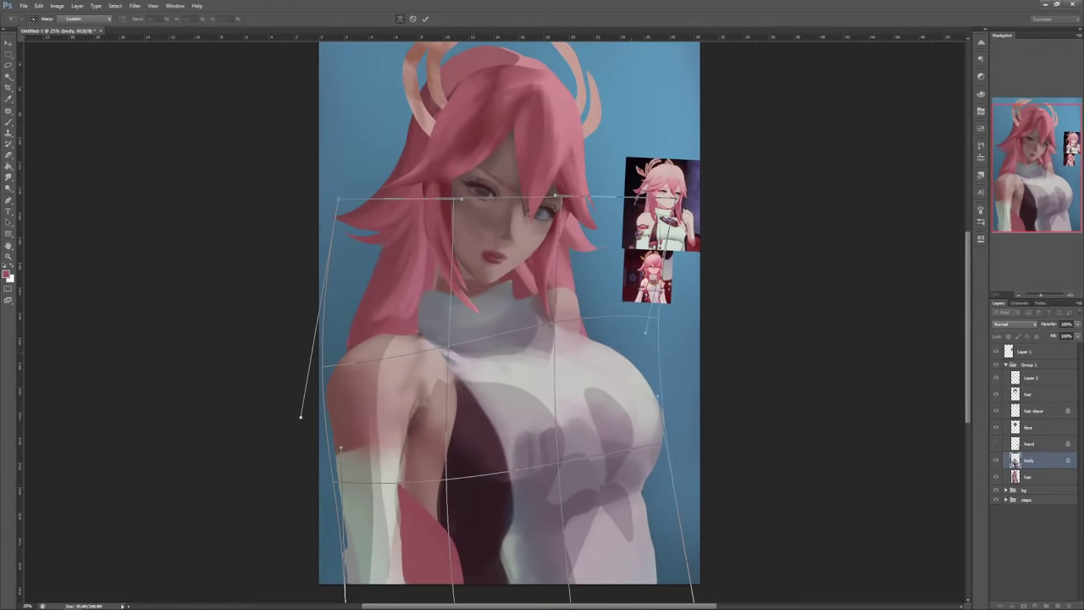
pyautogui.moveTo(597, 336); pyautogui.dragTo(592, 345)
pyautogui.moveTo(457, 354); pyautogui.dragTo(457, 351)
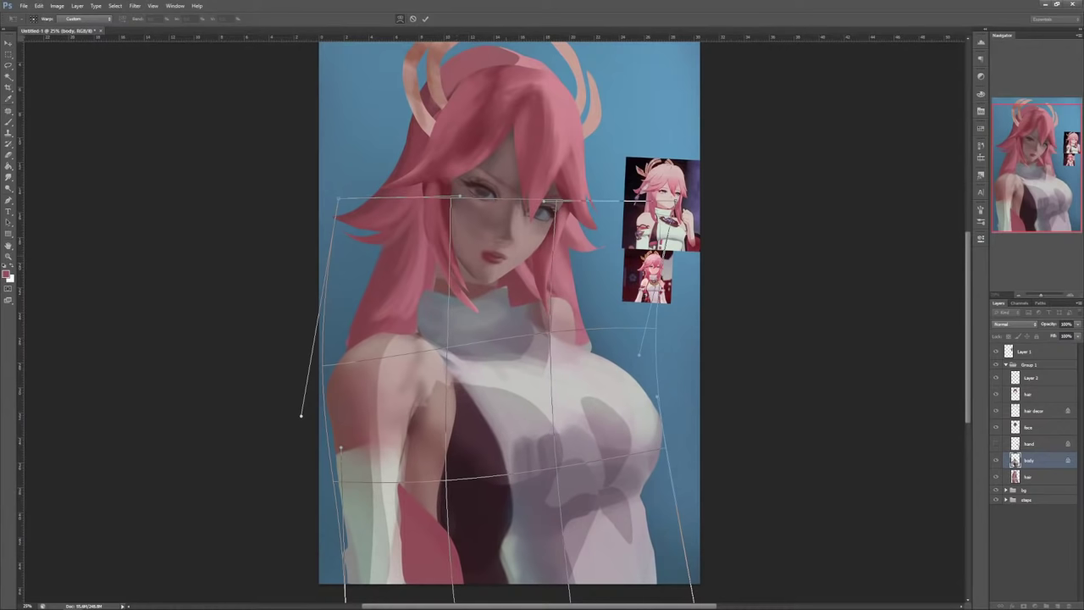
# Step: Pull the near shoulder inward, narrow the bust and waist on the far side, and apply the body warp
pyautogui.moveTo(301, 415); pyautogui.dragTo(328, 383)
pyautogui.moveTo(343, 447); pyautogui.dragTo(339, 457)
pyautogui.moveTo(439, 500); pyautogui.dragTo(446, 501)
pyautogui.moveTo(462, 358); pyautogui.dragTo(464, 361)
pyautogui.moveTo(645, 392); pyautogui.dragTo(641, 378)
pyautogui.moveTo(651, 483); pyautogui.dragTo(638, 479)
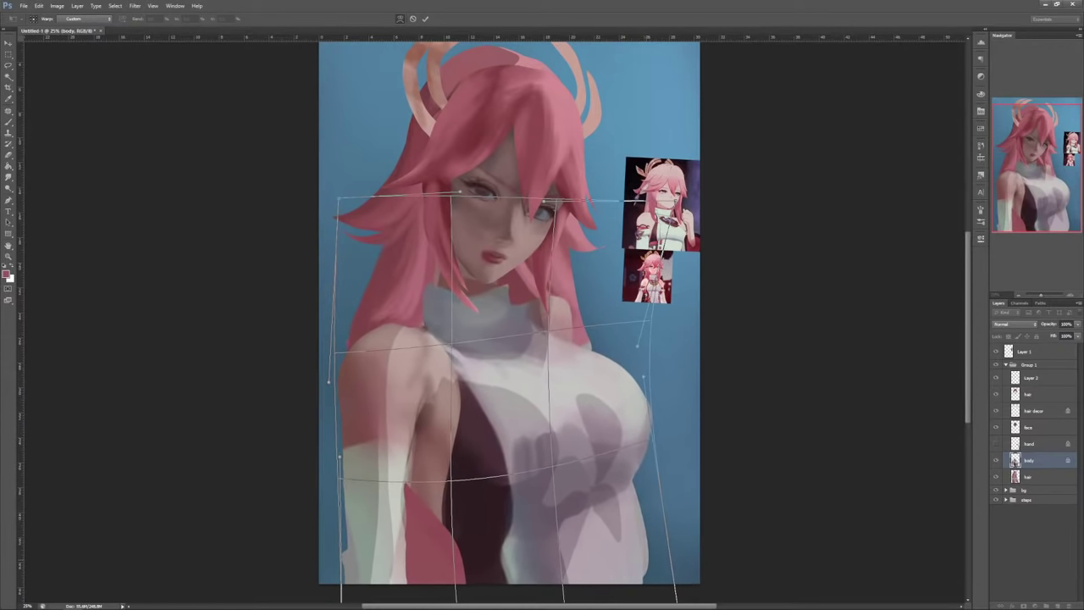
pyautogui.moveTo(645, 376); pyautogui.dragTo(646, 380)
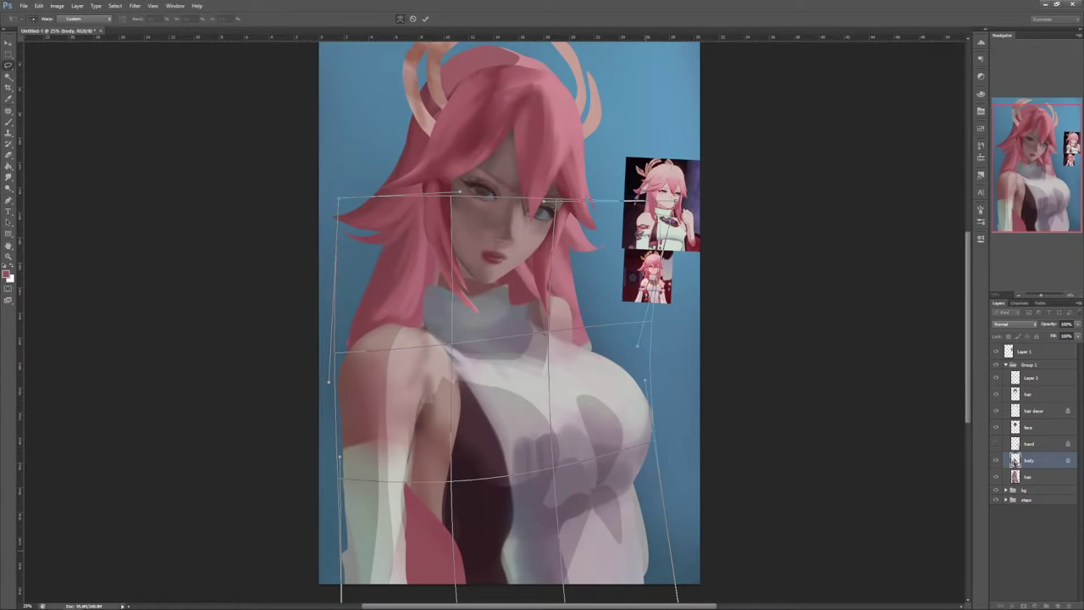
pyautogui.press('Return')
# Step: Move the whole body layer slightly downward and toward the near arm
pyautogui.hotkey('ctrl', 't')
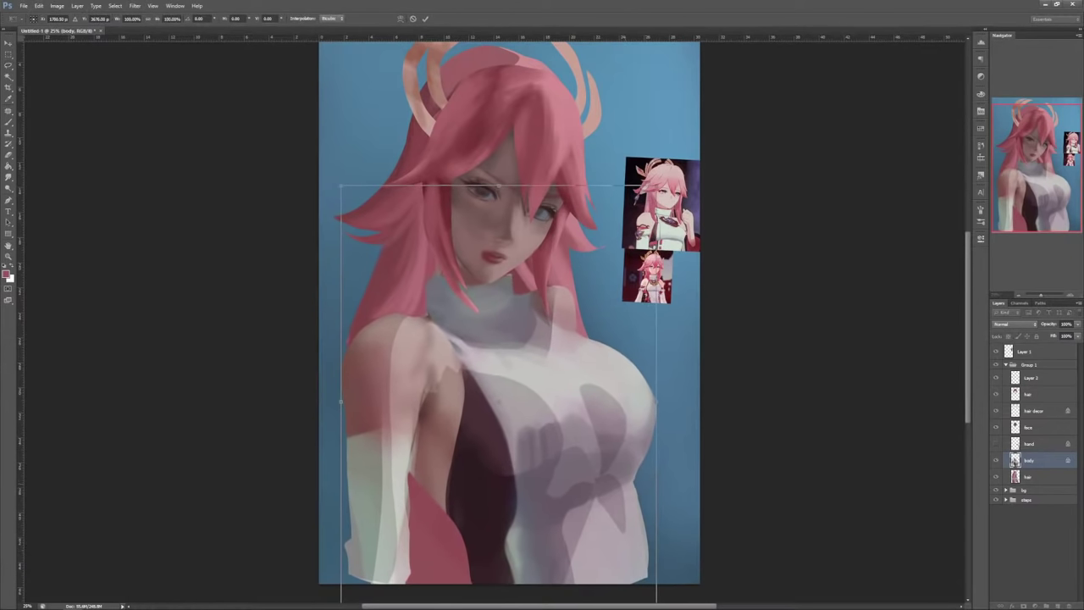
pyautogui.moveTo(625, 495)
pyautogui.mouseDown()
pyautogui.moveTo(634, 494)
pyautogui.moveTo(608, 496)
pyautogui.moveTo(631, 497)
pyautogui.moveTo(621, 505)
pyautogui.mouseUp()
pyautogui.press('Return')
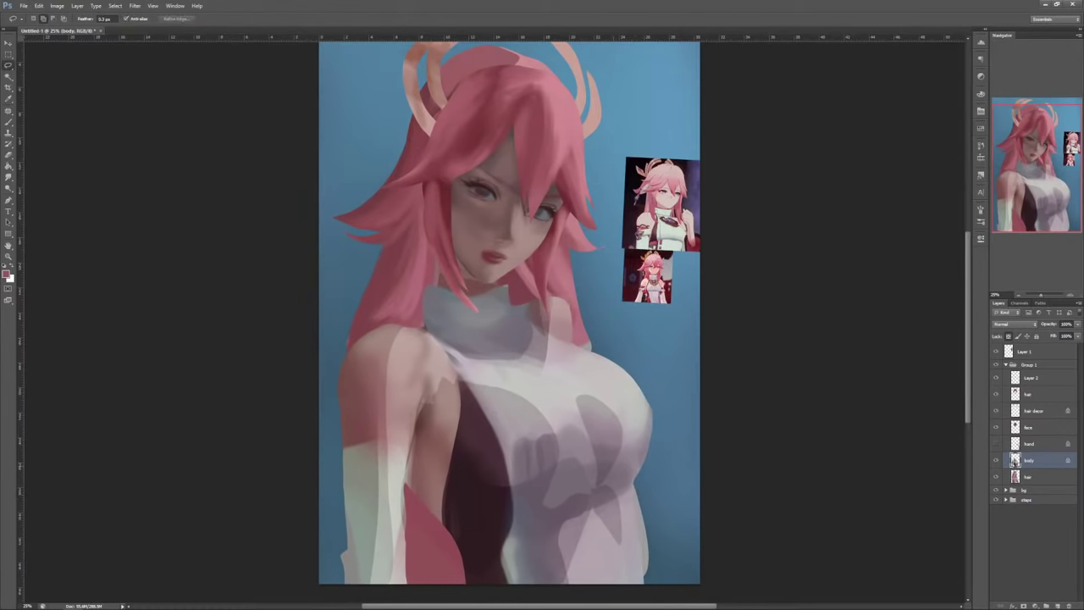
# Step: Lasso the far shoulder and warp it outward so it extends further from the neck
pyautogui.moveTo(542, 334)
pyautogui.mouseDown()
pyautogui.moveTo(600, 259)
pyautogui.moveTo(525, 292)
pyautogui.moveTo(583, 306)
pyautogui.mouseUp()
pyautogui.hotkey('ctrl', 't')
pyautogui.rightClick(574, 306)
pyautogui.click(598, 370)
pyautogui.moveTo(612, 359)
pyautogui.mouseDown()
pyautogui.moveTo(623, 366)
pyautogui.moveTo(613, 373)
pyautogui.moveTo(625, 370)
pyautogui.mouseUp()
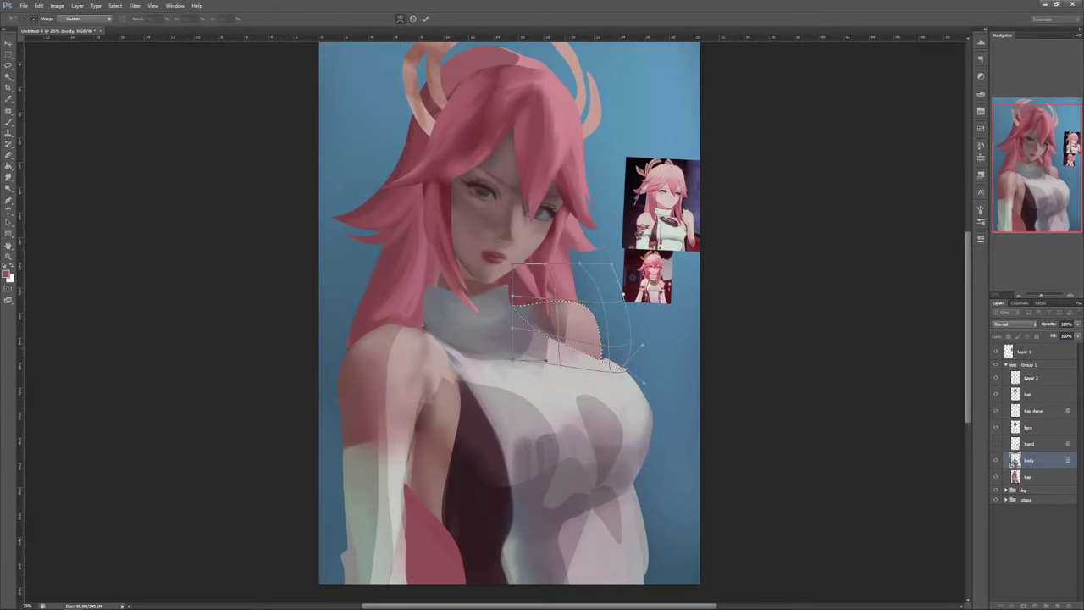
pyautogui.press('Return')
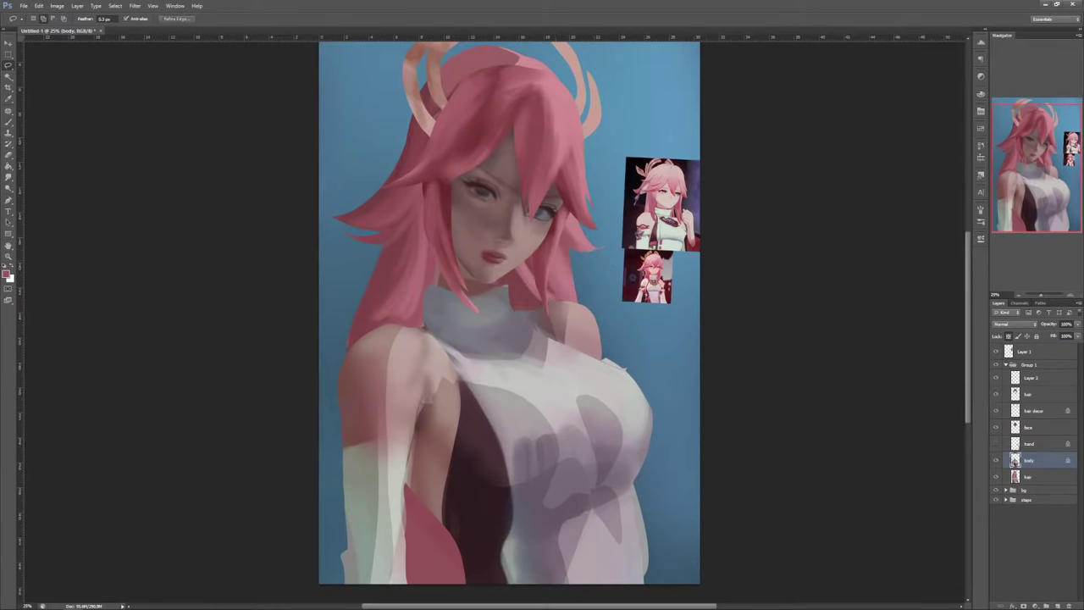
# Step: Rotate the whole character group slightly counter-clockwise, reposition it on the canvas, and apply the transform
pyautogui.click(1028, 364)
pyautogui.hotkey('ctrl', 't')
pyautogui.moveTo(830, 377); pyautogui.dragTo(833, 349)
pyautogui.moveTo(712, 427); pyautogui.dragTo(713, 416)
pyautogui.moveTo(702, 456)
pyautogui.mouseDown()
pyautogui.moveTo(710, 446)
pyautogui.moveTo(706, 454)
pyautogui.mouseUp()
pyautogui.moveTo(792, 487); pyautogui.dragTo(790, 490)
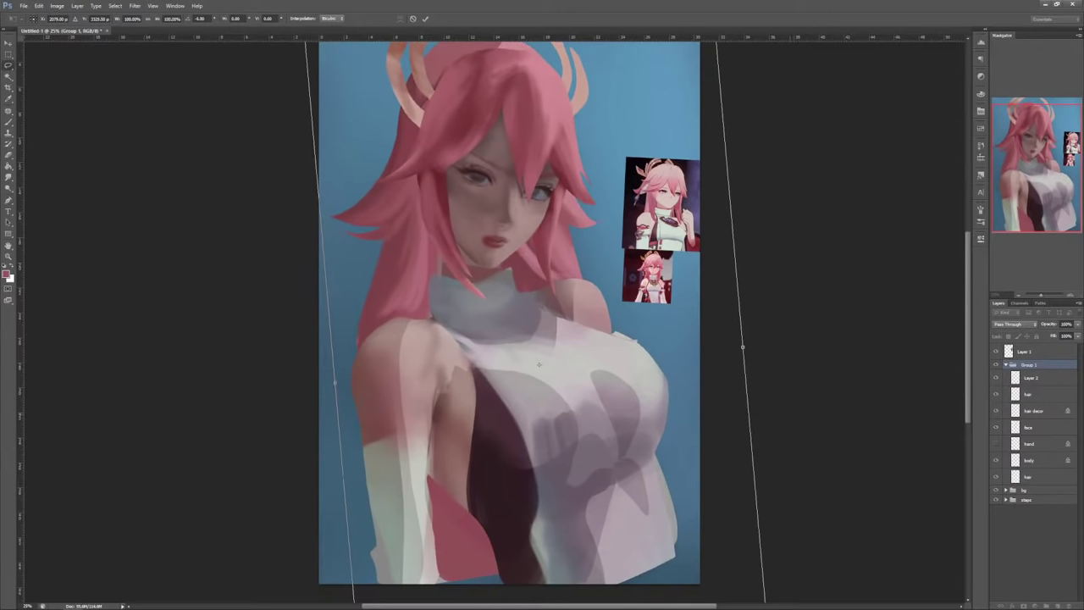
pyautogui.press('Return')
pyautogui.hotkey('ctrl', '-')
pyautogui.hotkey('ctrl', 't')
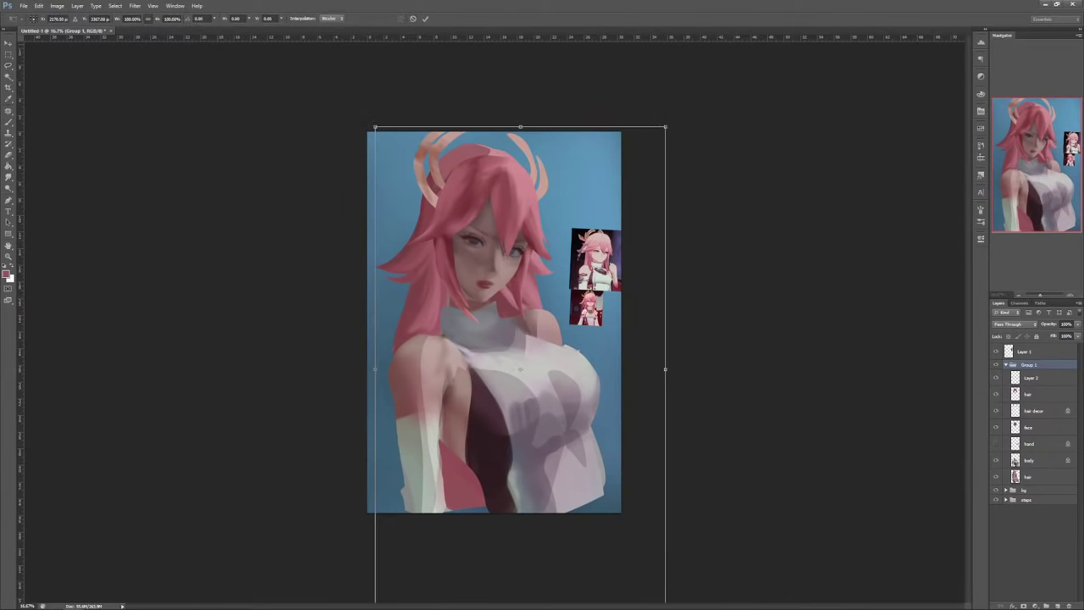
pyautogui.moveTo(666, 127); pyautogui.dragTo(677, 108)
pyautogui.moveTo(618, 254); pyautogui.dragTo(616, 279)
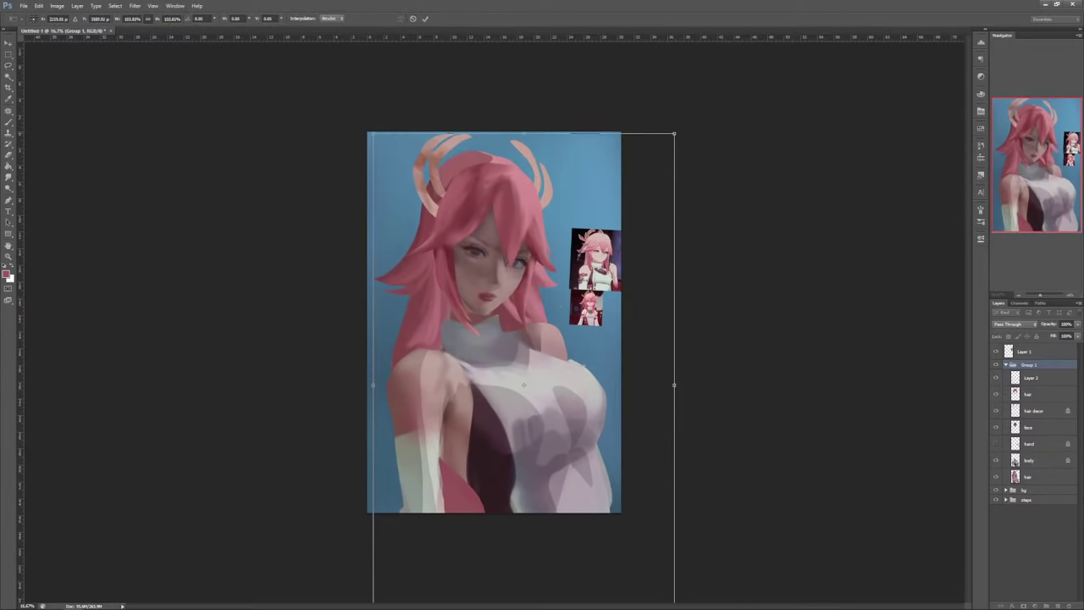
pyautogui.moveTo(700, 147); pyautogui.dragTo(804, 249)
pyautogui.moveTo(641, 377); pyautogui.dragTo(631, 387)
pyautogui.moveTo(732, 376); pyautogui.dragTo(732, 382)
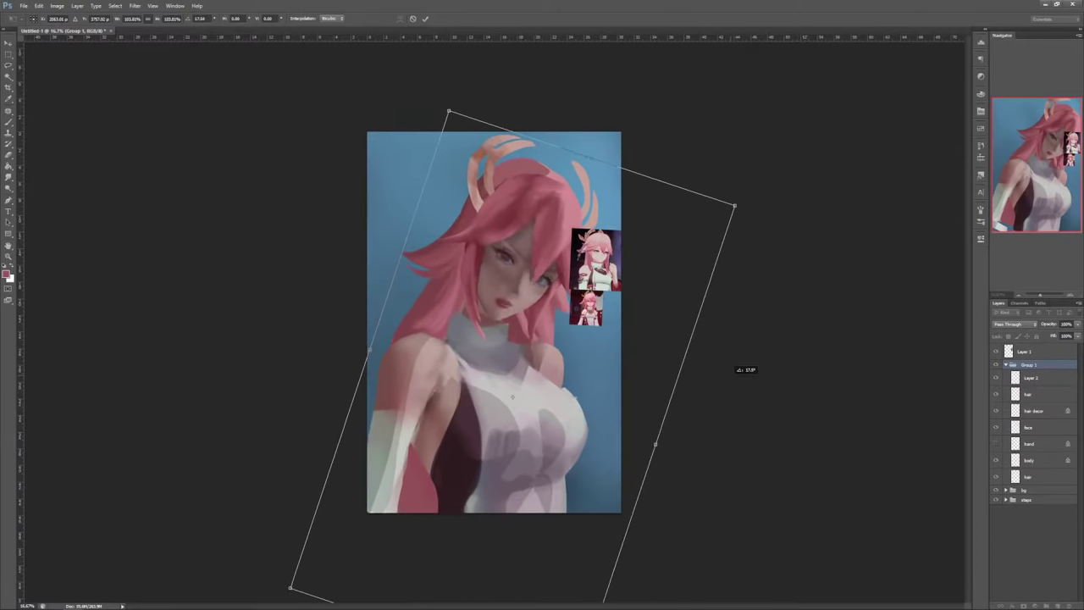
pyautogui.moveTo(621, 474); pyautogui.dragTo(625, 463)
pyautogui.press('Escape')
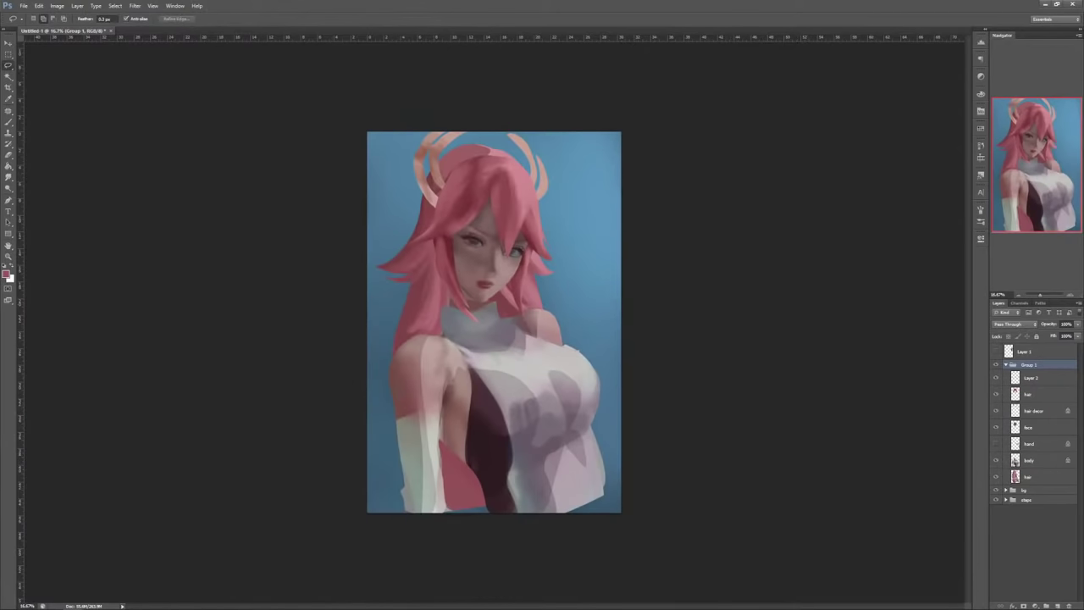
# Step: Tilt the whole character group clockwise by a little over 20°, reposition it, and enlarge it slightly
pyautogui.hotkey('ctrl', 't')
pyautogui.moveTo(784, 332); pyautogui.dragTo(774, 443)
pyautogui.moveTo(611, 402); pyautogui.dragTo(602, 418)
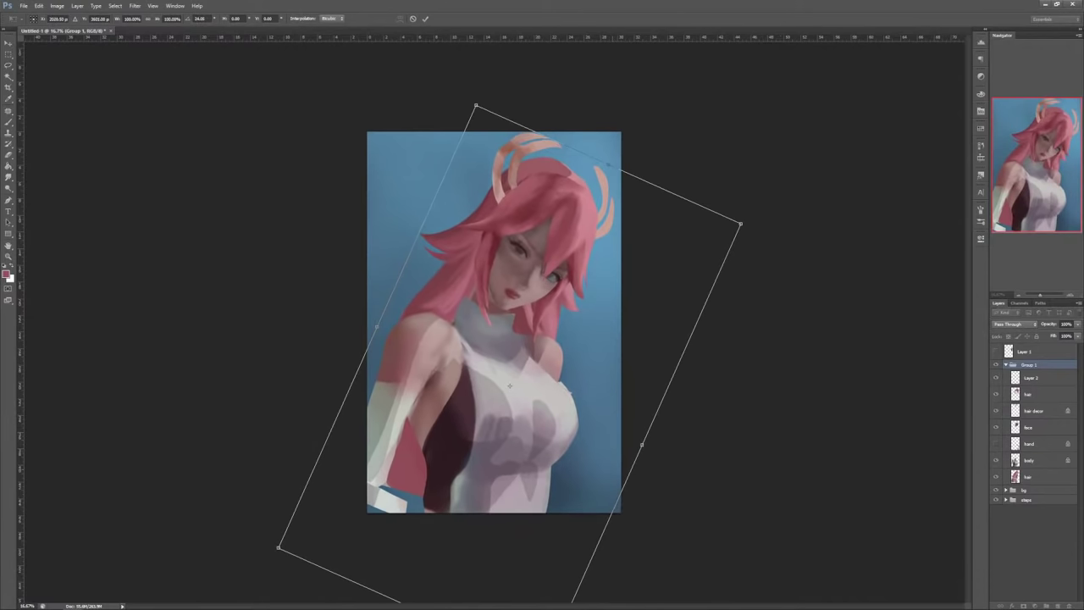
pyautogui.moveTo(784, 433); pyautogui.dragTo(780, 391)
pyautogui.moveTo(728, 211); pyautogui.dragTo(747, 207)
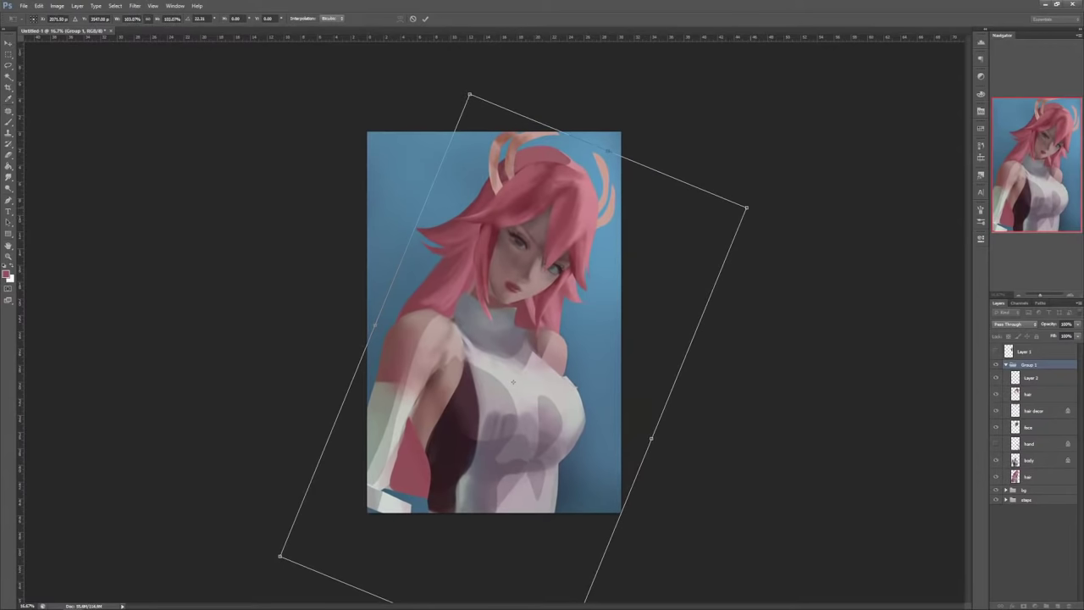
# Step: Try other tilts for the group, settle on about 19° clockwise, center the figure on the canvas, and apply
pyautogui.moveTo(752, 200); pyautogui.dragTo(798, 238)
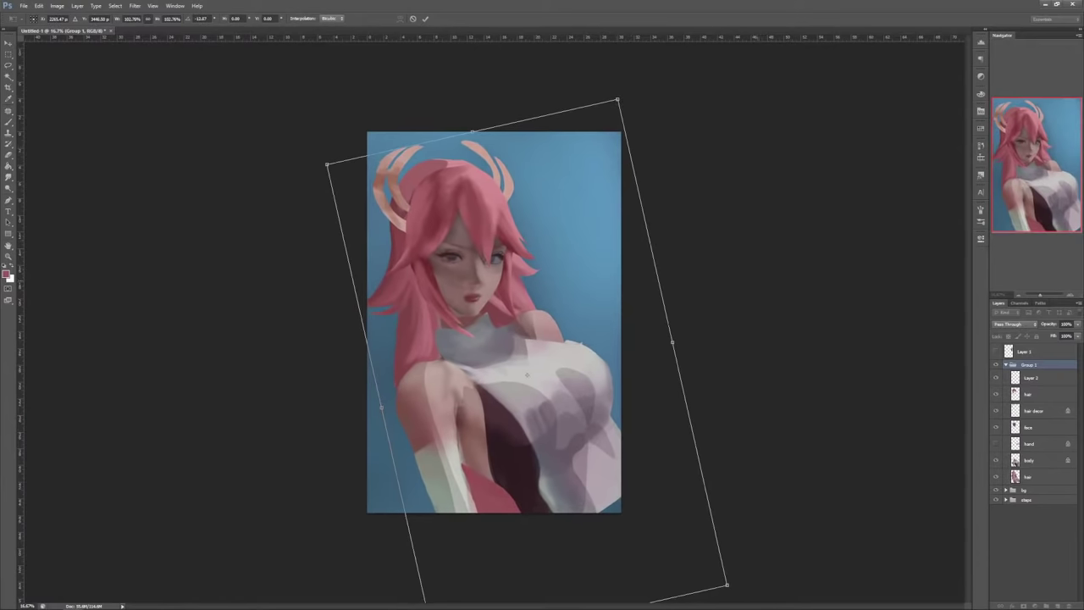
pyautogui.moveTo(756, 287); pyautogui.dragTo(759, 454)
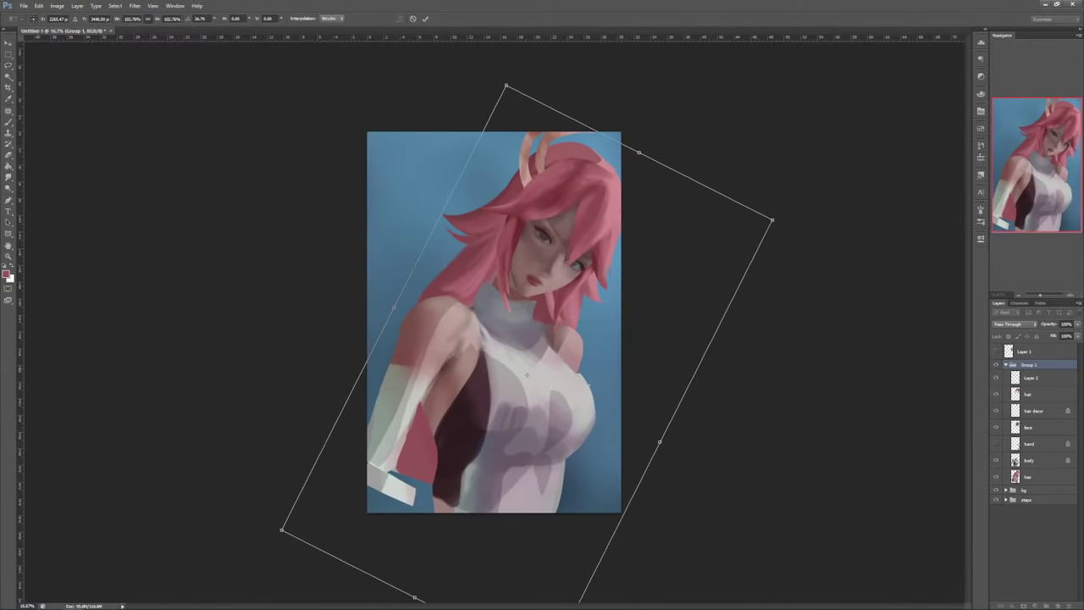
pyautogui.moveTo(564, 364); pyautogui.dragTo(550, 376)
pyautogui.moveTo(767, 449); pyautogui.dragTo(774, 414)
pyautogui.moveTo(573, 392); pyautogui.dragTo(580, 393)
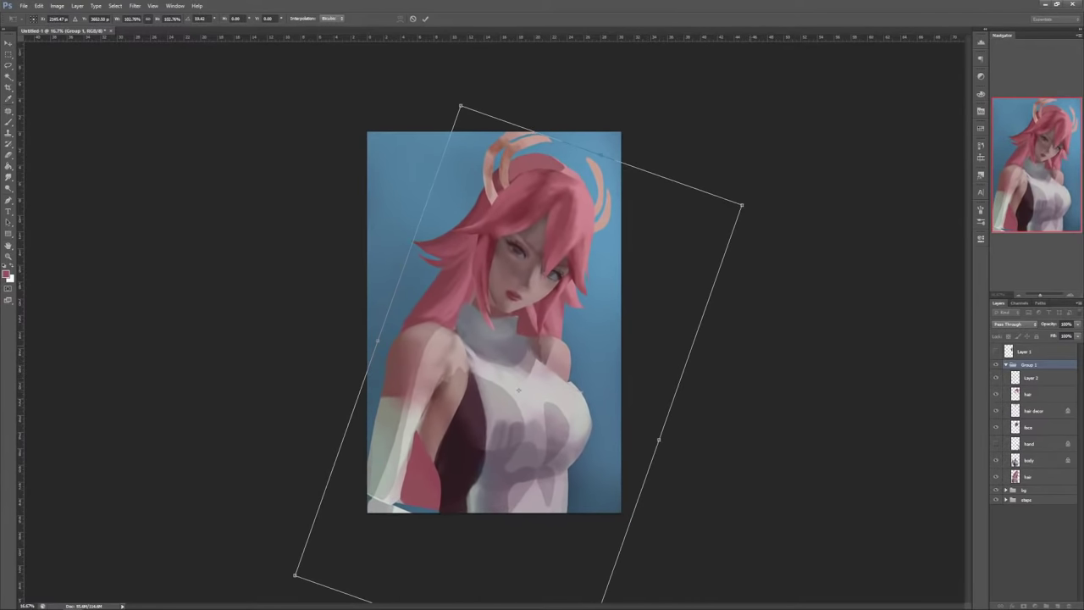
pyautogui.moveTo(753, 359)
pyautogui.mouseDown()
pyautogui.moveTo(755, 343)
pyautogui.moveTo(753, 358)
pyautogui.mouseUp()
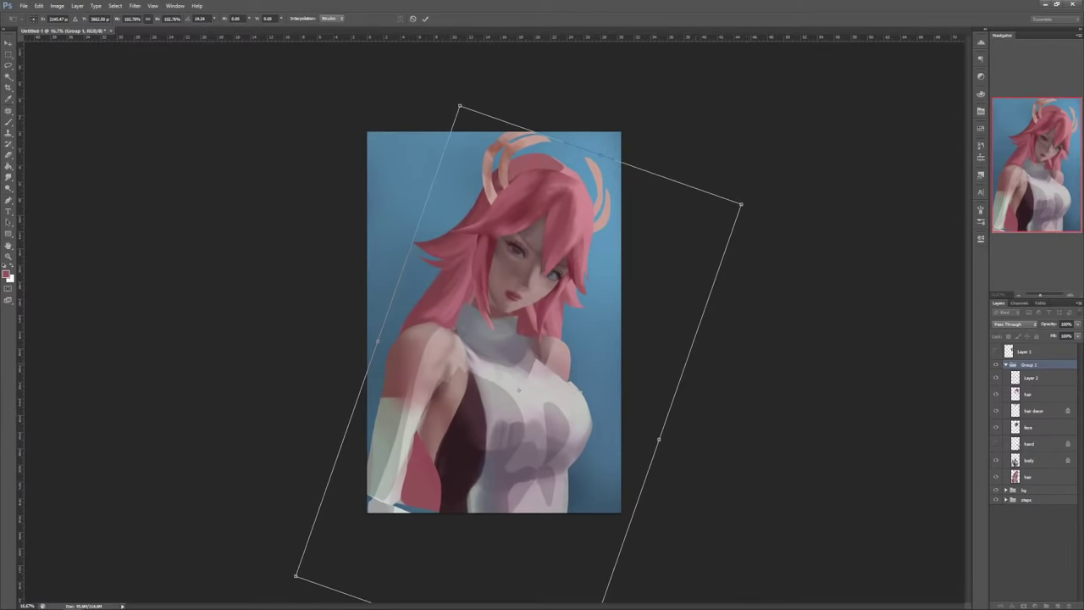
pyautogui.moveTo(621, 407); pyautogui.dragTo(625, 405)
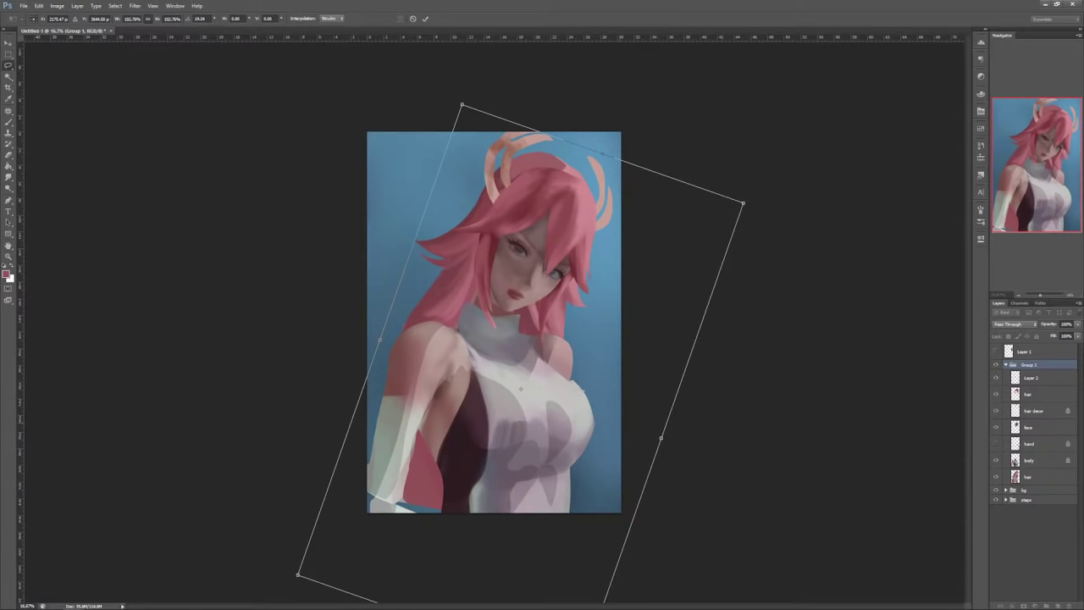
pyautogui.press('Return')
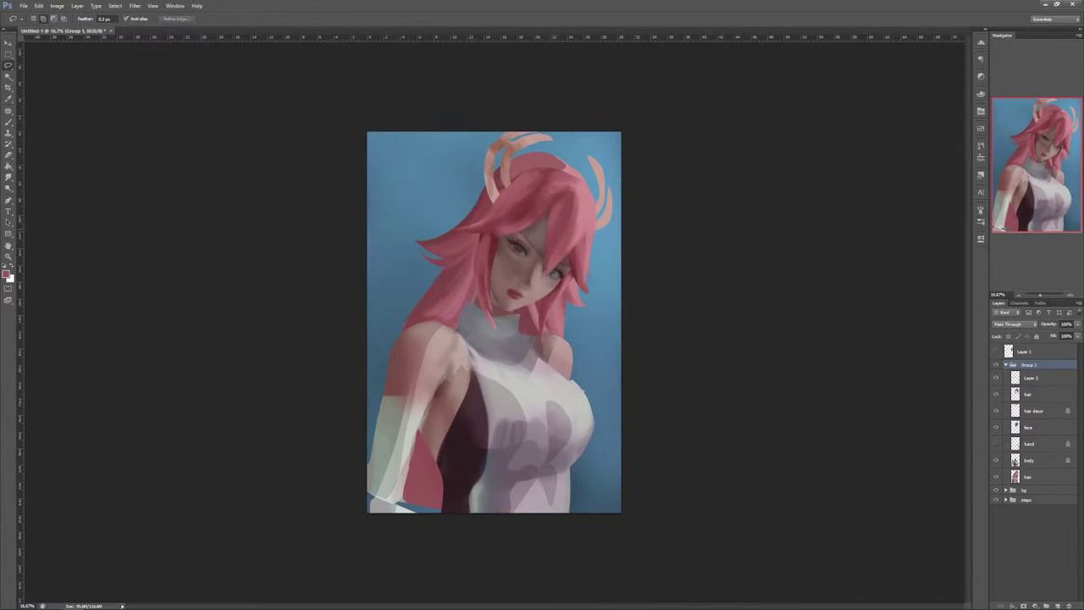
# Step: Flip the canvas horizontally to check the tilted composition
pyautogui.click(57, 5)
pyautogui.moveTo(85, 76)
pyautogui.click(183, 118)
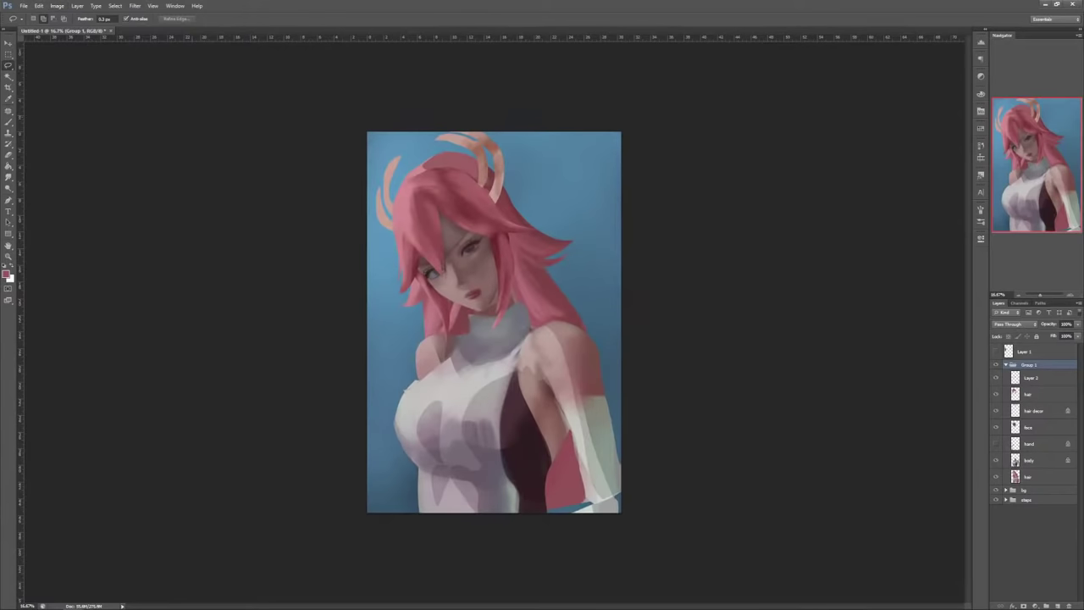
# Step: Scale the hair, hair decor, face and back hair layers together to about 95.67% and tilt them about 8° clockwise
pyautogui.click(1043, 395)
pyautogui.keyDown('ctrl'); pyautogui.click(1044, 411); pyautogui.keyUp('ctrl')
pyautogui.keyDown('ctrl'); pyautogui.click(1044, 476); pyautogui.keyUp('ctrl')
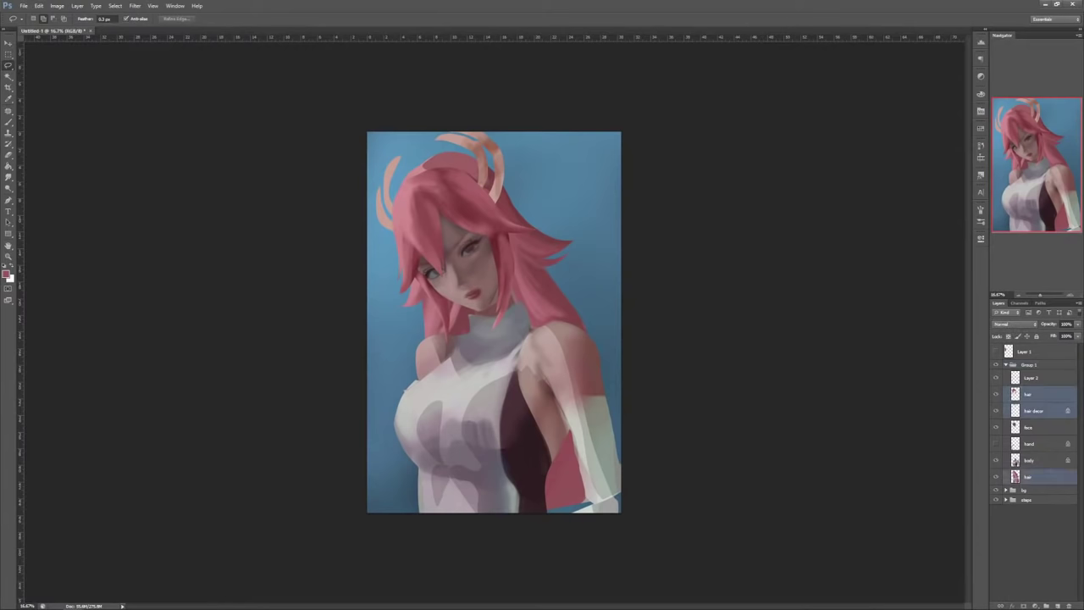
pyautogui.keyDown('ctrl'); pyautogui.click(1044, 428); pyautogui.keyUp('ctrl')
pyautogui.hotkey('ctrl', 't')
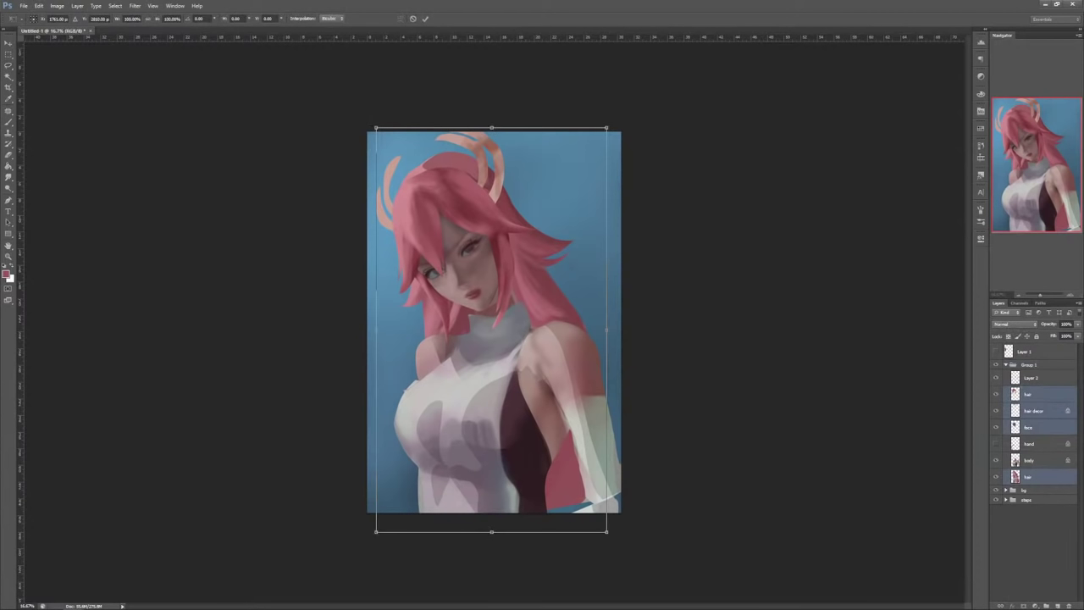
pyautogui.moveTo(607, 128); pyautogui.dragTo(602, 137)
pyautogui.moveTo(591, 457); pyautogui.dragTo(588, 460)
pyautogui.moveTo(632, 506); pyautogui.dragTo(604, 525)
pyautogui.moveTo(575, 456); pyautogui.dragTo(572, 456)
pyautogui.moveTo(617, 508); pyautogui.dragTo(634, 494)
pyautogui.moveTo(579, 443); pyautogui.dragTo(580, 443)
pyautogui.moveTo(648, 399)
pyautogui.mouseDown()
pyautogui.moveTo(619, 447)
pyautogui.moveTo(641, 415)
pyautogui.mouseUp()
# Step: Flip the head layers horizontally, tilt and place them over the neck, apply the transform, and select the body layer
pyautogui.click(39, 6)
pyautogui.moveTo(52, 171)
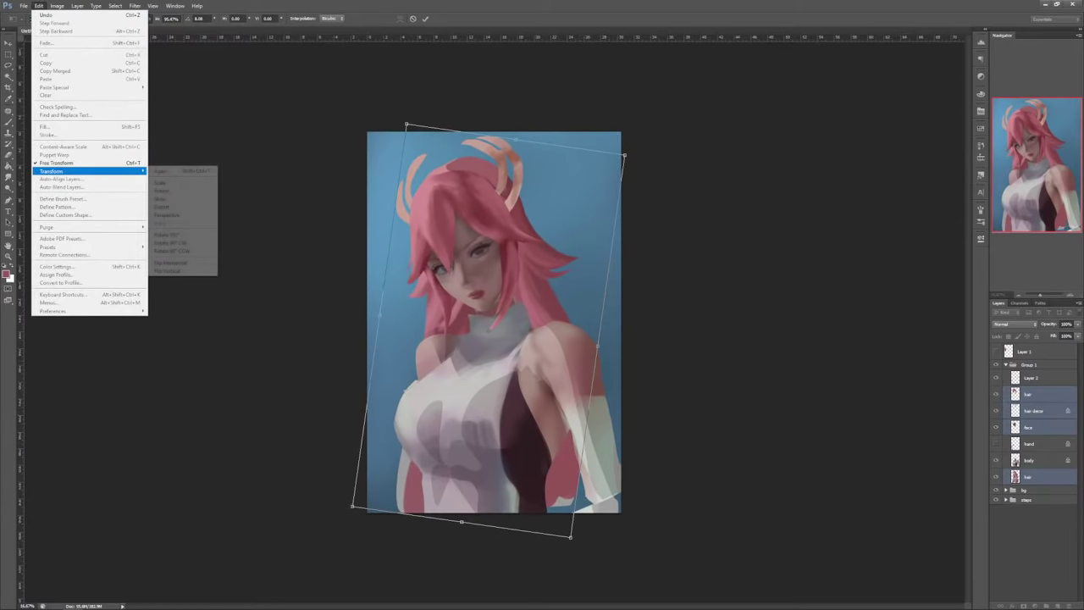
pyautogui.click(174, 263)
pyautogui.moveTo(648, 415); pyautogui.dragTo(666, 362)
pyautogui.moveTo(509, 288); pyautogui.dragTo(527, 283)
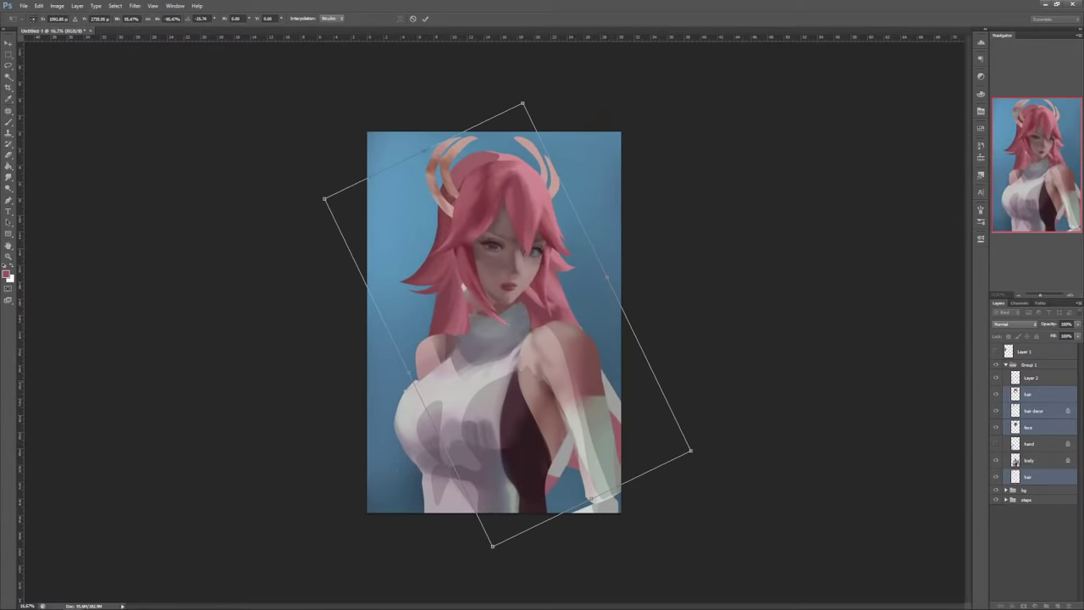
pyautogui.moveTo(669, 352); pyautogui.dragTo(668, 362)
pyautogui.moveTo(526, 288); pyautogui.dragTo(522, 299)
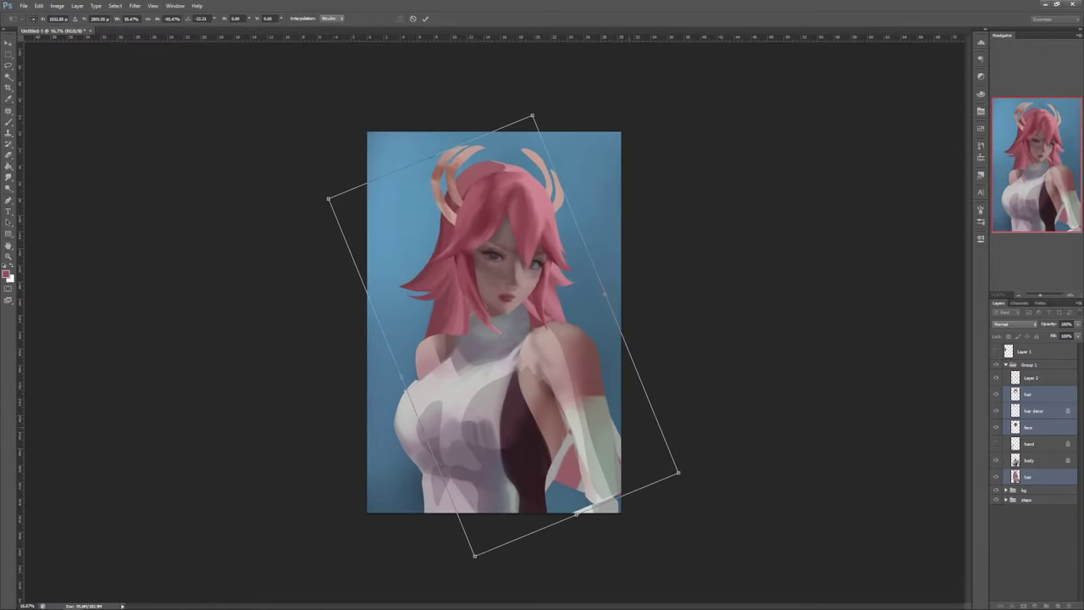
pyautogui.moveTo(630, 428); pyautogui.dragTo(710, 380)
pyautogui.press('Return')
pyautogui.click(1030, 461)
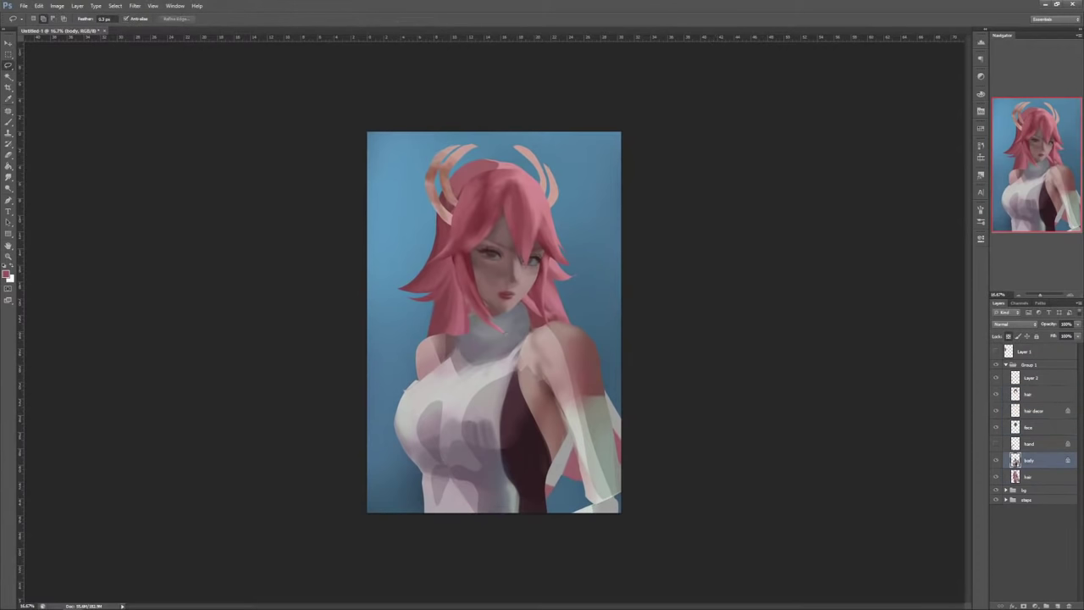
pyautogui.moveTo(566, 312)
pyautogui.mouseDown()
pyautogui.moveTo(572, 491)
pyautogui.moveTo(570, 322)
pyautogui.mouseUp()
pyautogui.hotkey('ctrl', 't')
pyautogui.moveTo(728, 371); pyautogui.dragTo(725, 395)
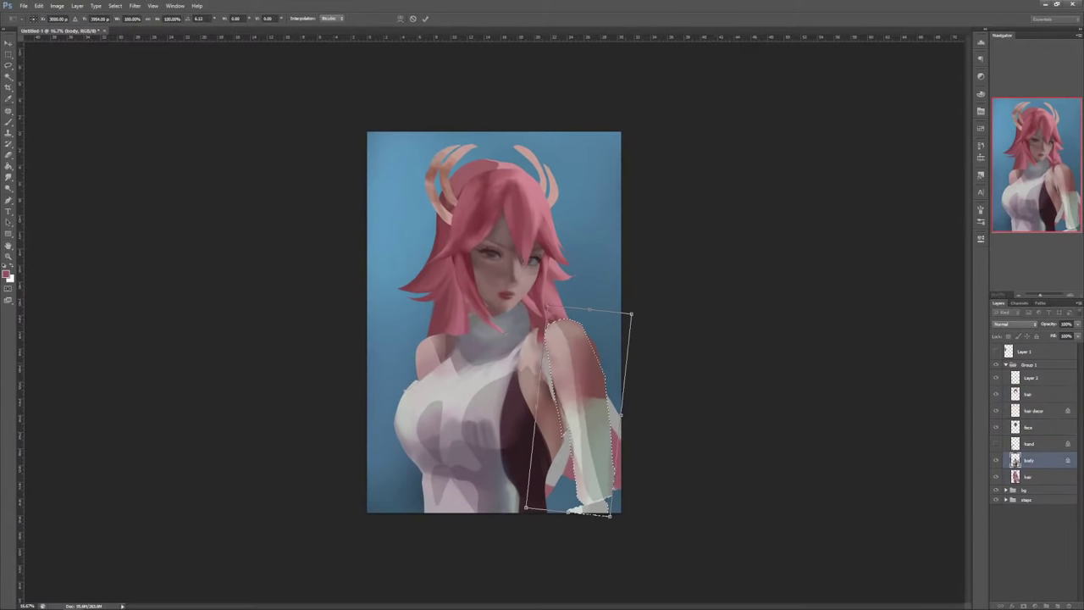
pyautogui.press('Escape')
# Step: Lasso the near arm on the body layer and move it upward and closer to the neck
pyautogui.moveTo(593, 311); pyautogui.dragTo(555, 313)
pyautogui.hotkey('ctrl', 't')
pyautogui.moveTo(618, 380); pyautogui.dragTo(610, 367)
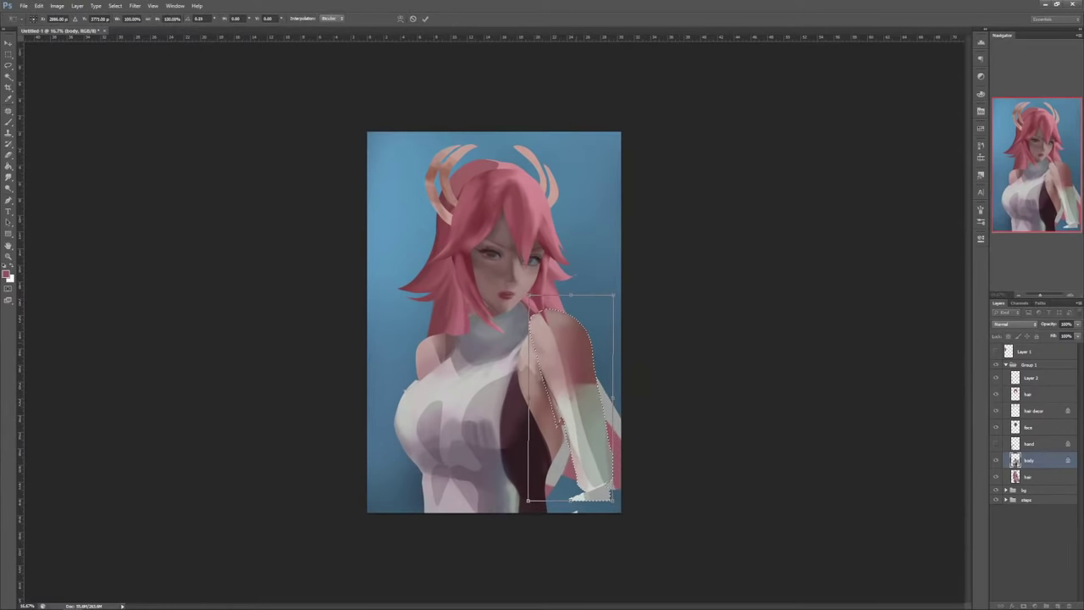
# Step: Warp the selected near arm to narrow the shoulder and pull the forearm inward, apply it, and deselect
pyautogui.rightClick(564, 327)
pyautogui.click(584, 390)
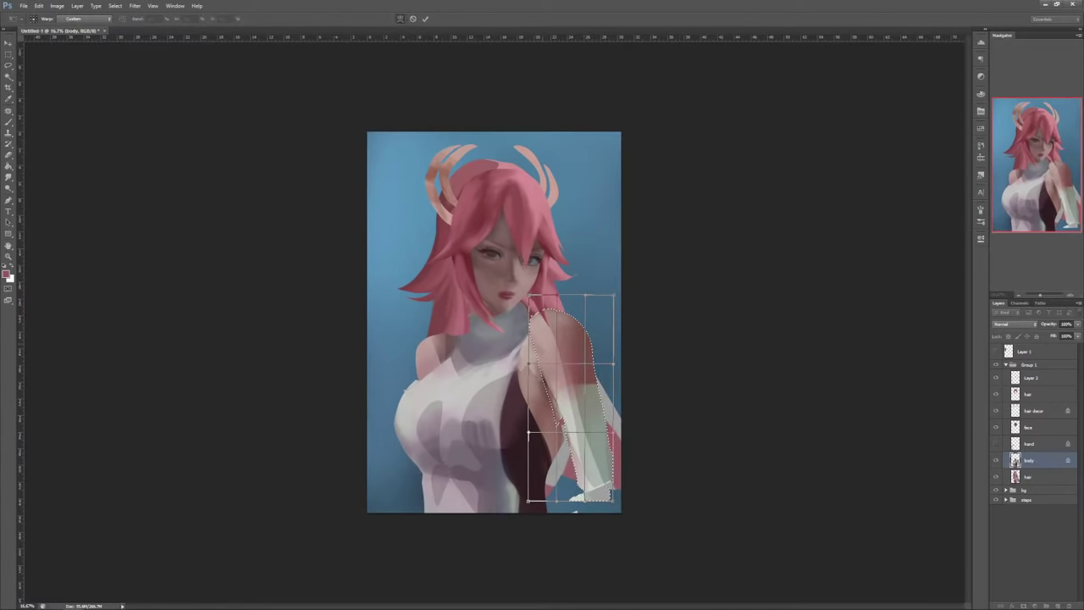
pyautogui.moveTo(586, 360); pyautogui.dragTo(551, 371)
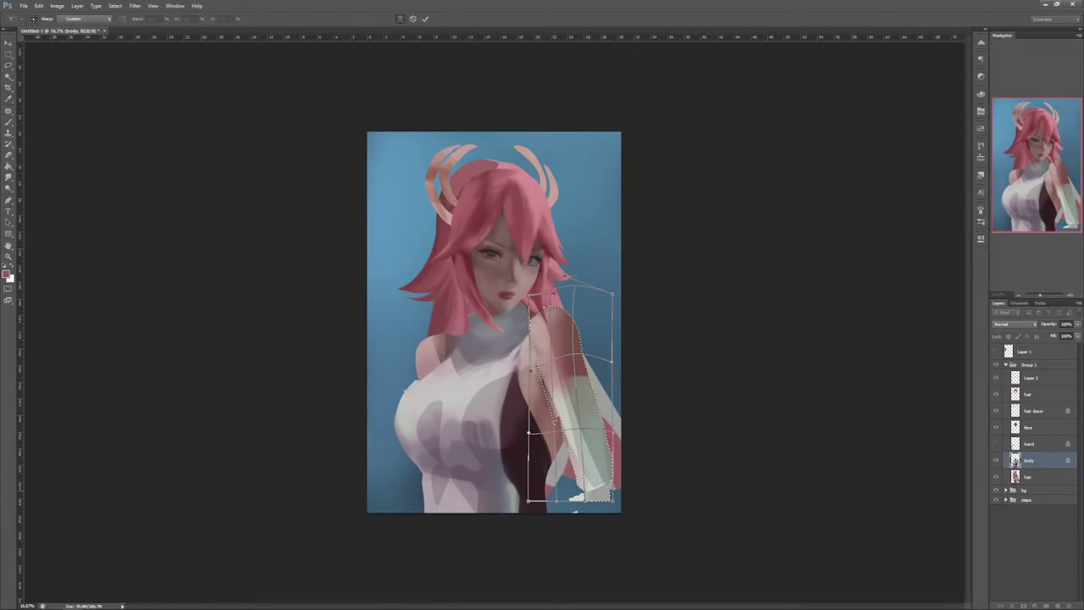
pyautogui.moveTo(593, 436); pyautogui.dragTo(584, 435)
pyautogui.moveTo(612, 500); pyautogui.dragTo(606, 507)
pyautogui.moveTo(581, 372); pyautogui.dragTo(584, 375)
pyautogui.moveTo(561, 415); pyautogui.dragTo(563, 417)
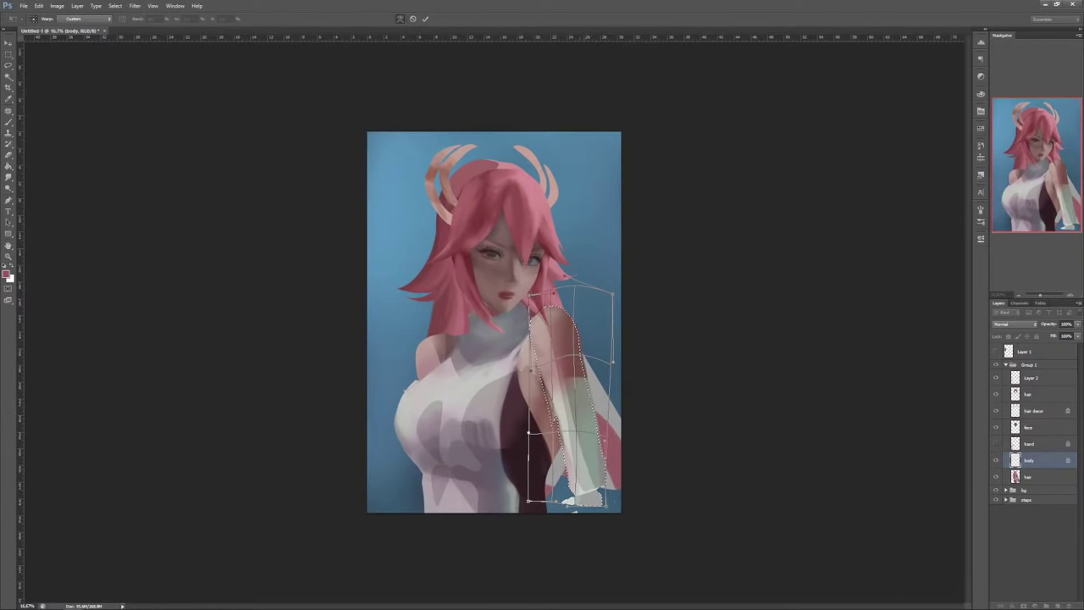
pyautogui.press('Return')
pyautogui.press('Return')
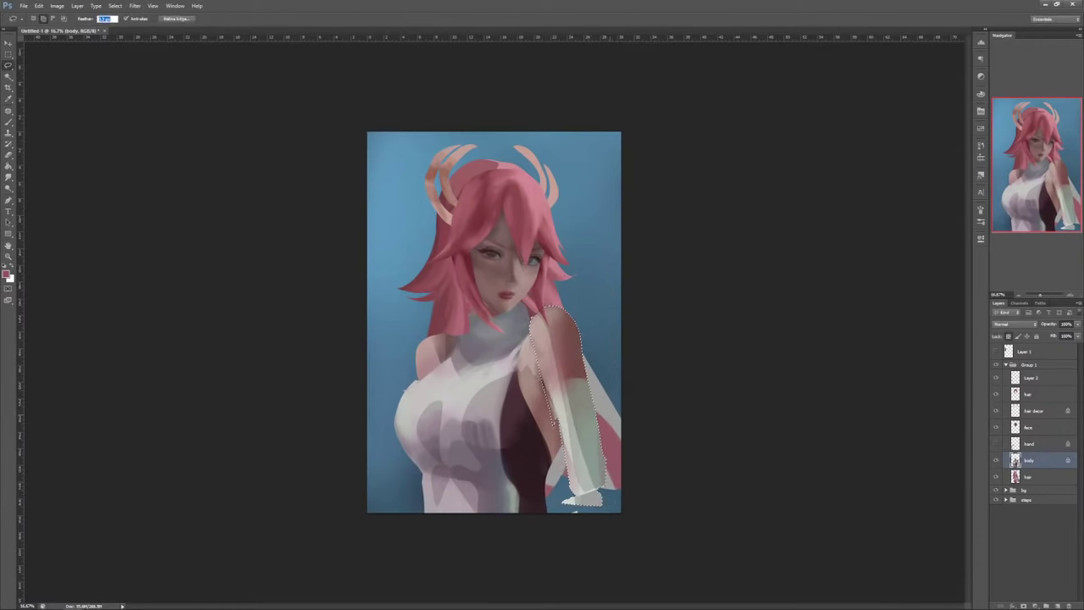
pyautogui.hotkey('ctrl', 'd')
pyautogui.hotkey('ctrl', 't')
pyautogui.moveTo(652, 423); pyautogui.dragTo(655, 401)
pyautogui.moveTo(625, 455); pyautogui.dragTo(641, 451)
pyautogui.press('Escape')
# Step: Show the hand layer, bring the far arm inward against the torso, and apply the transform
pyautogui.click(996, 444)
pyautogui.click(1030, 443)
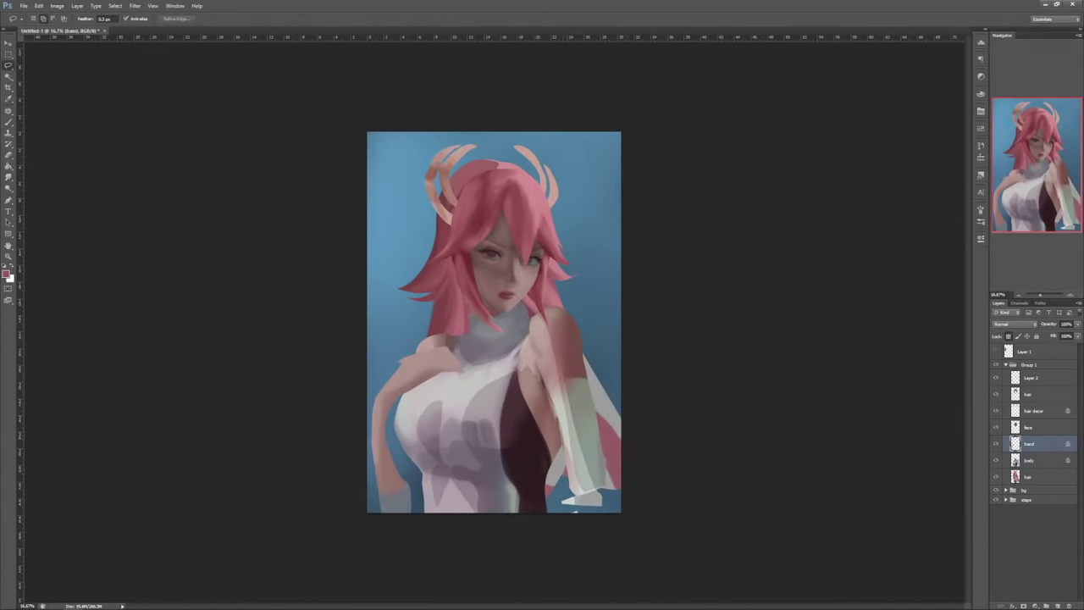
pyautogui.hotkey('ctrl', 't')
pyautogui.moveTo(415, 501); pyautogui.dragTo(427, 473)
pyautogui.press('Return')
# Step: Warp the face layer to slightly adjust the placement of the facial features and mouth
pyautogui.hotkey('alt', ']')
pyautogui.hotkey('ctrl', 't')
pyautogui.rightClick(518, 295)
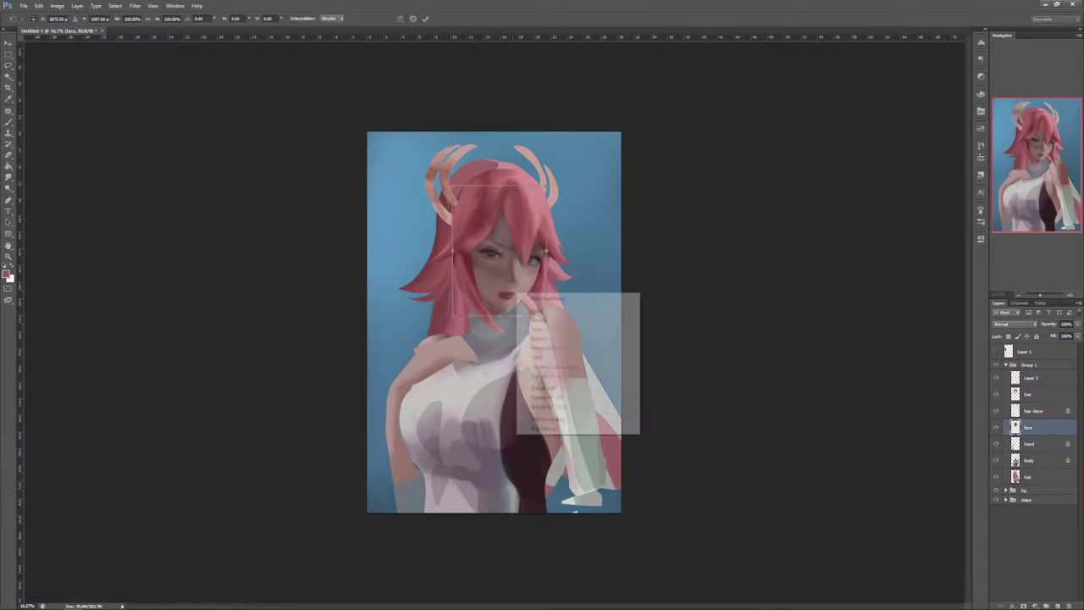
pyautogui.click(542, 359)
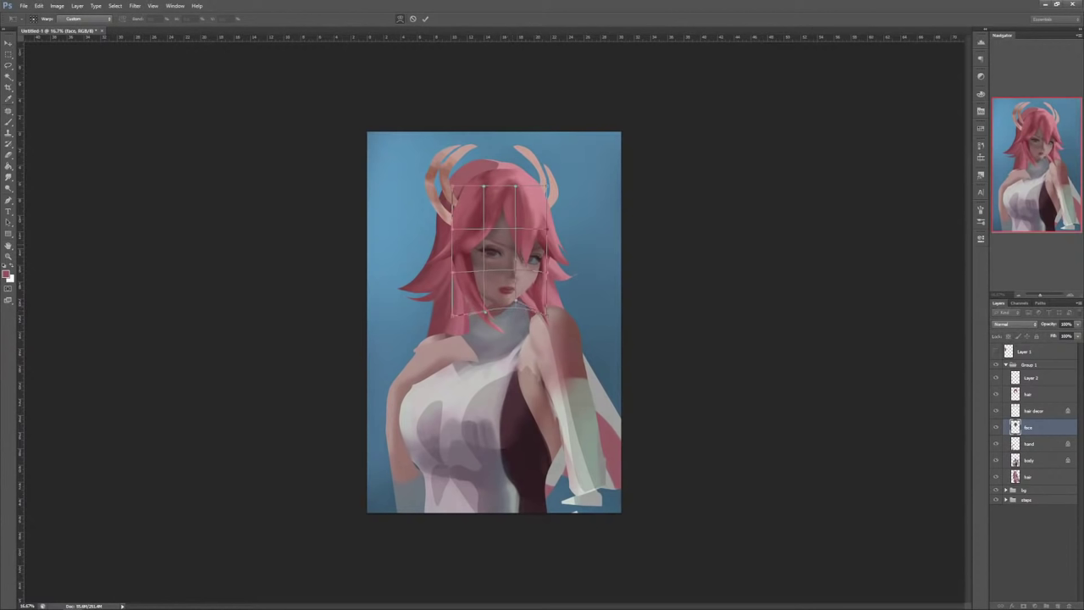
pyautogui.moveTo(501, 264); pyautogui.dragTo(495, 250)
pyautogui.moveTo(510, 290); pyautogui.dragTo(509, 294)
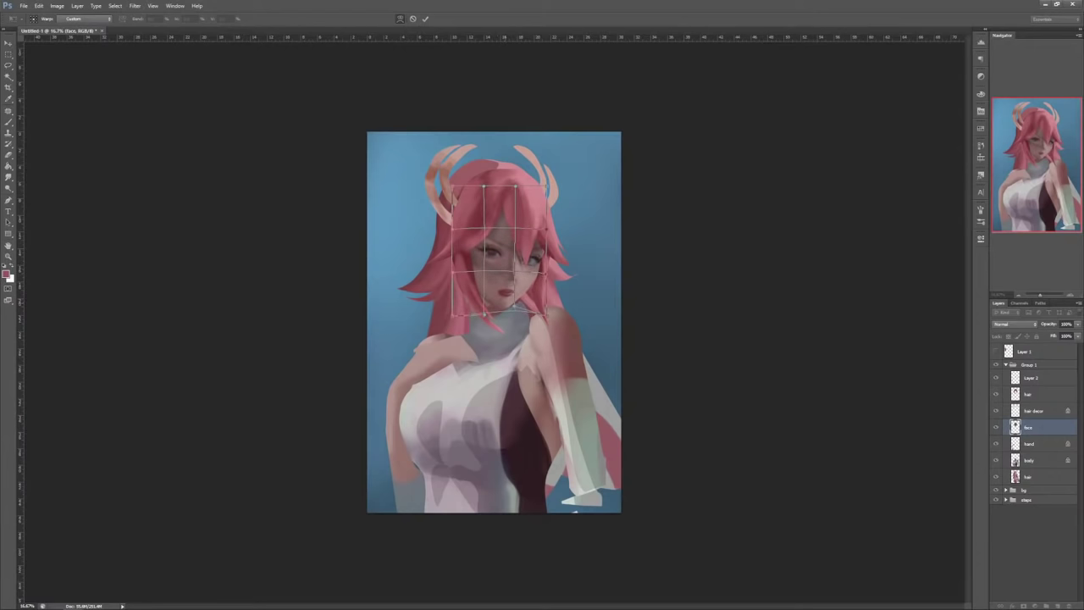
pyautogui.press('Return')
pyautogui.press('Return')
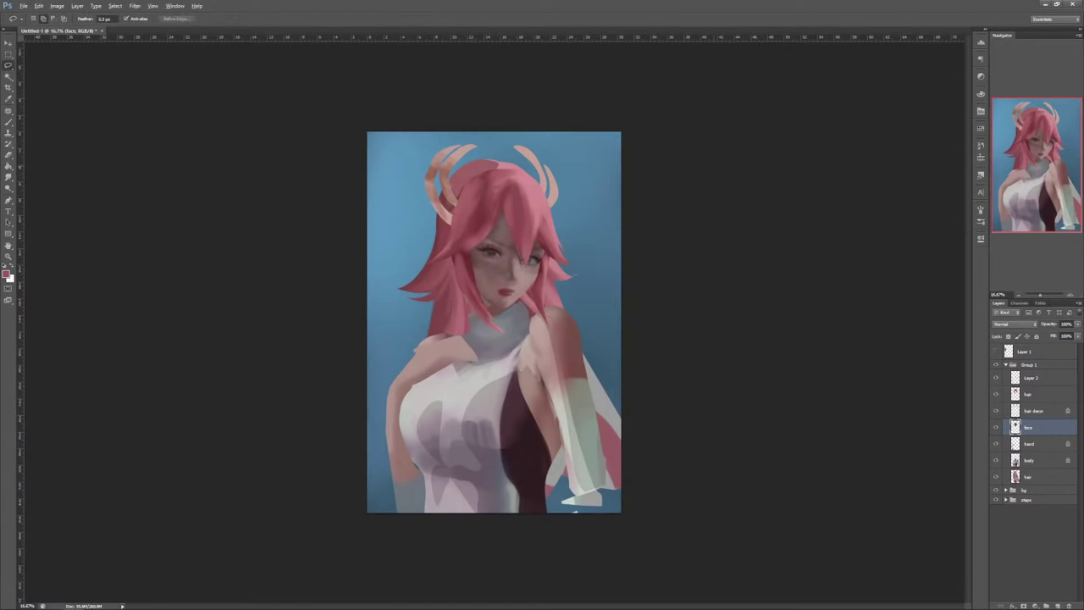
# Step: Flip the canvas horizontally to check the adjusted face and arms
pyautogui.click(58, 6)
pyautogui.moveTo(85, 83)
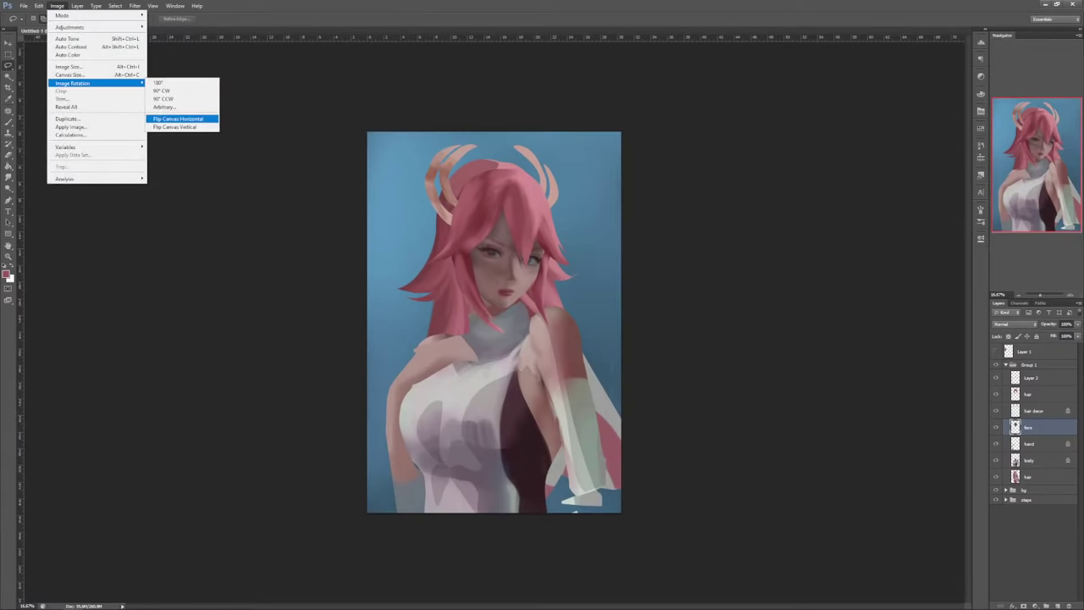
pyautogui.click(179, 119)
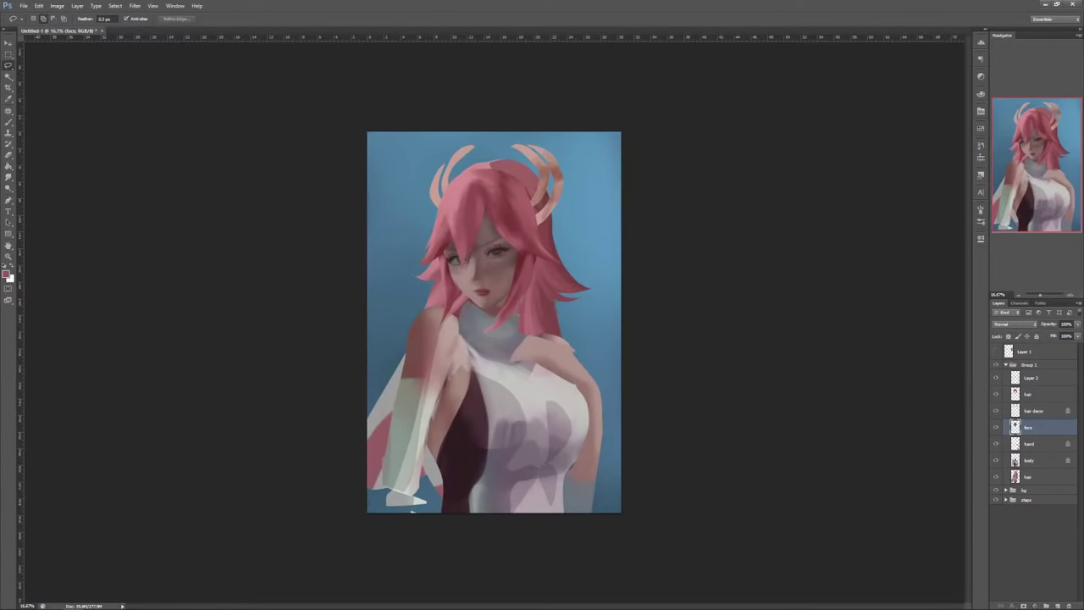
# Step: Select the front hair, hair decor and back hair layers together
pyautogui.click(1028, 395)
pyautogui.click(996, 394)
pyautogui.click(997, 395)
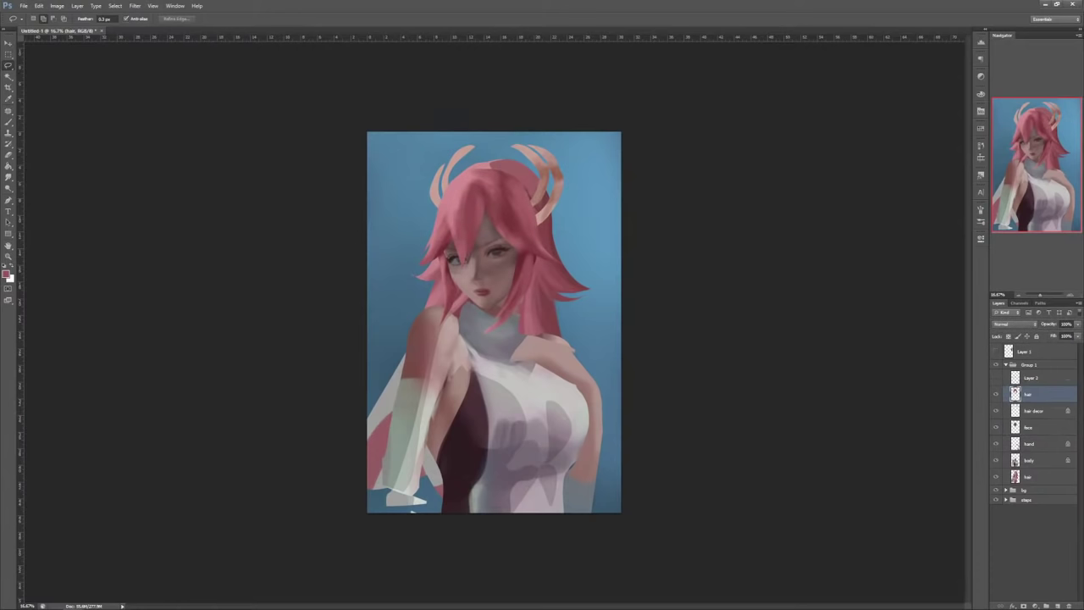
pyautogui.keyDown('ctrl'); pyautogui.click(1033, 411); pyautogui.keyUp('ctrl')
pyautogui.keyDown('ctrl'); pyautogui.click(1028, 477); pyautogui.keyUp('ctrl')
pyautogui.hotkey('ctrl', 't')
pyautogui.moveTo(562, 349); pyautogui.dragTo(571, 332)
pyautogui.press('Escape')
# Step: Add the face layer to the selected hair layers and shift the whole head slightly upward with a free transform
pyautogui.keyDown('ctrl'); pyautogui.click(1028, 428); pyautogui.keyUp('ctrl')
pyautogui.hotkey('ctrl', 't')
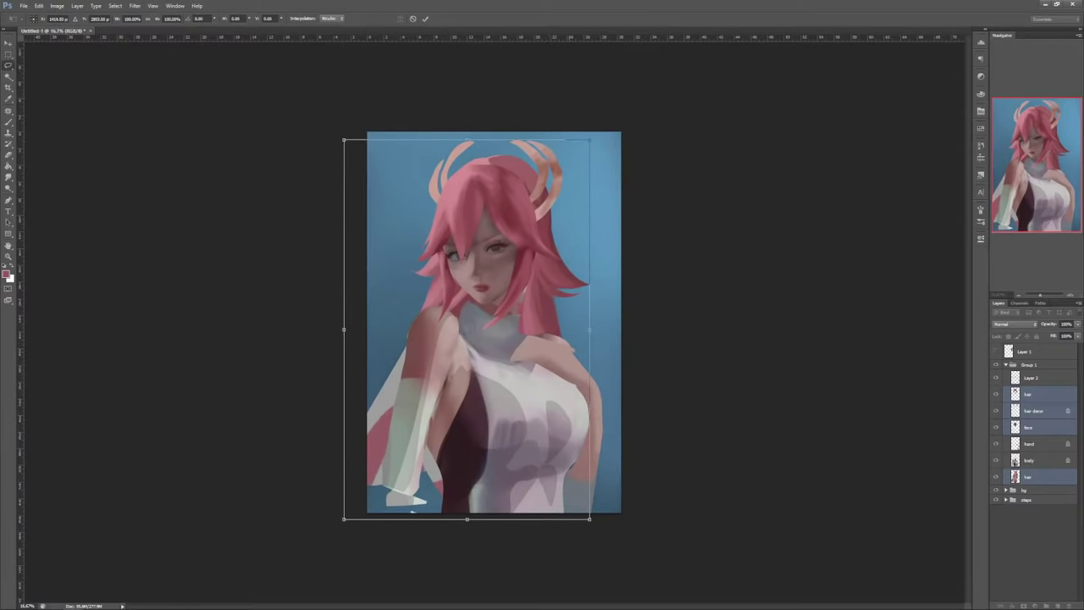
pyautogui.press('Return')
# Step: Select the body layer and move it slightly up and to the left beneath the head with a free transform
pyautogui.click(1029, 461)
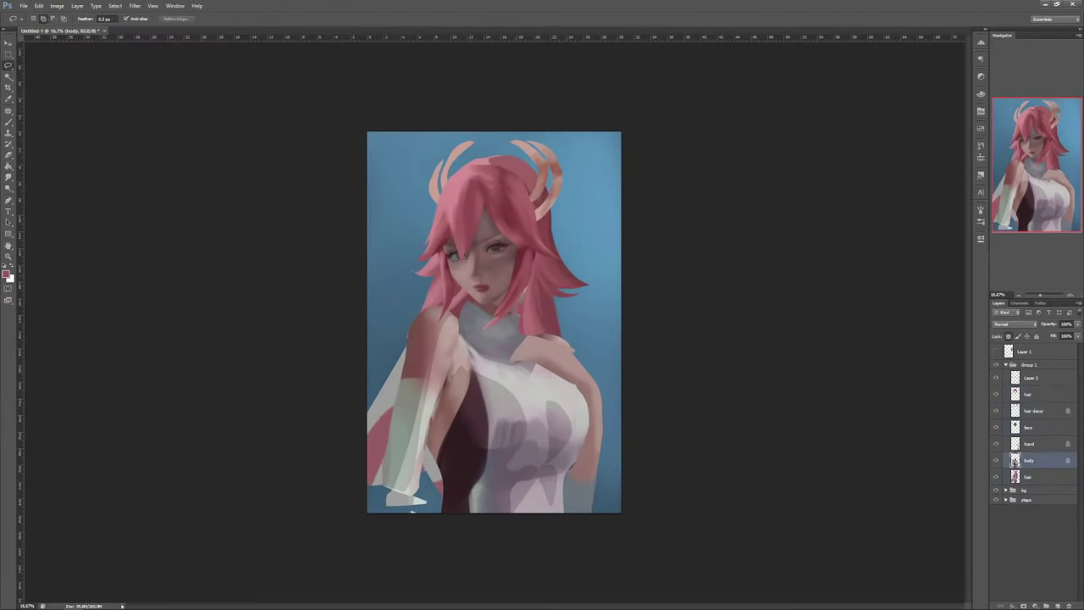
pyautogui.moveTo(517, 254)
pyautogui.mouseDown()
pyautogui.moveTo(552, 292)
pyautogui.moveTo(549, 266)
pyautogui.mouseUp()
pyautogui.hotkey('ctrl', 'd')
pyautogui.hotkey('ctrl', '+')
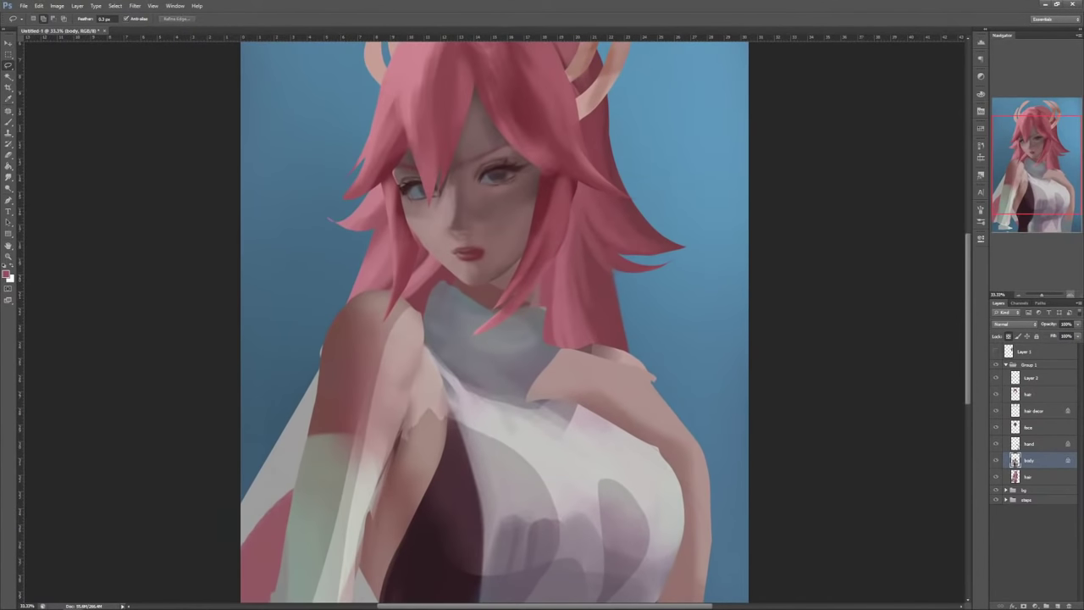
pyautogui.moveTo(1037, 165); pyautogui.dragTo(1033, 147)
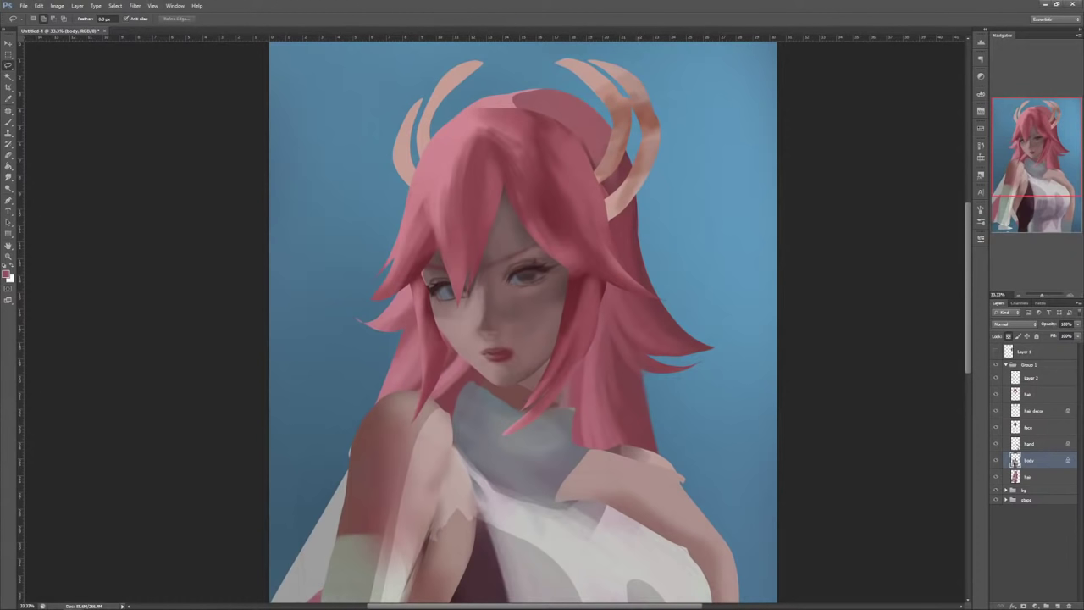
pyautogui.hotkey('ctrl', '-')
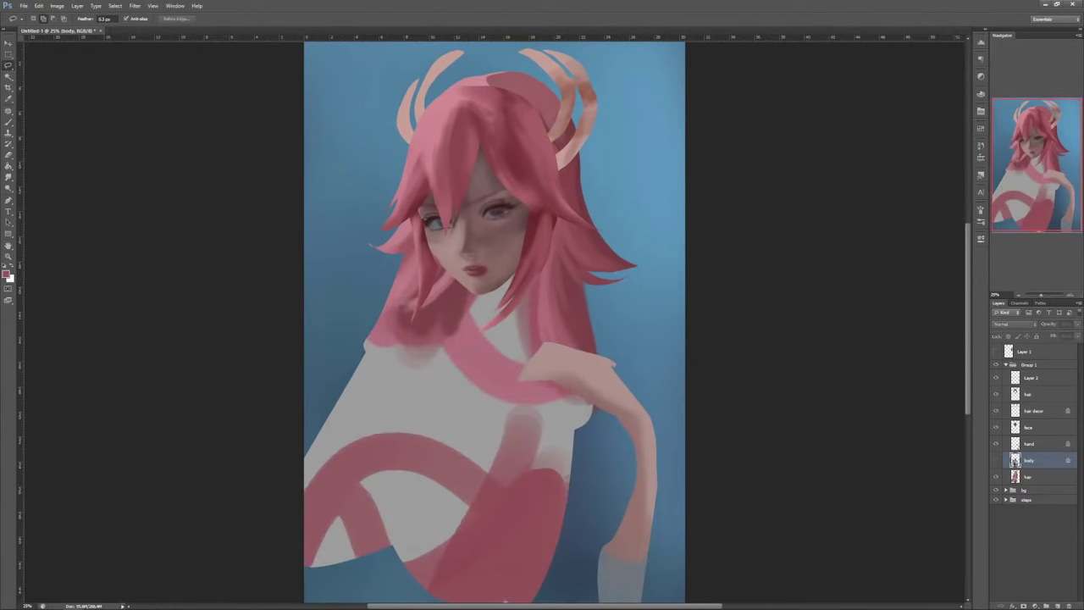
pyautogui.hotkey('ctrl', 't')
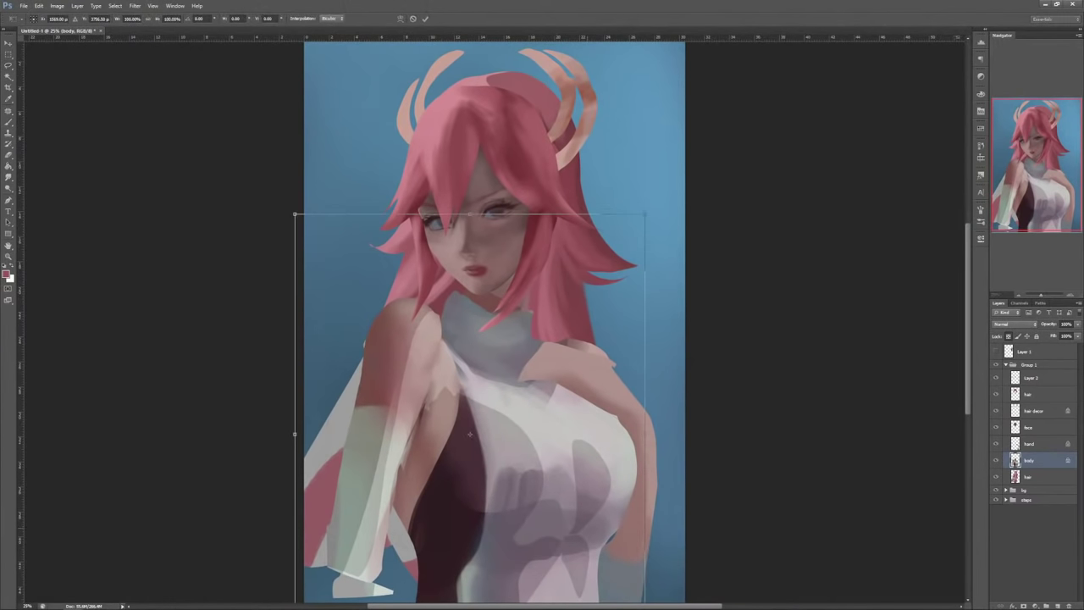
pyautogui.moveTo(586, 528); pyautogui.dragTo(614, 514)
# Step: Warp the body layer to pull the waist inward and reshape the chest, and apply the transform
pyautogui.rightClick(571, 327)
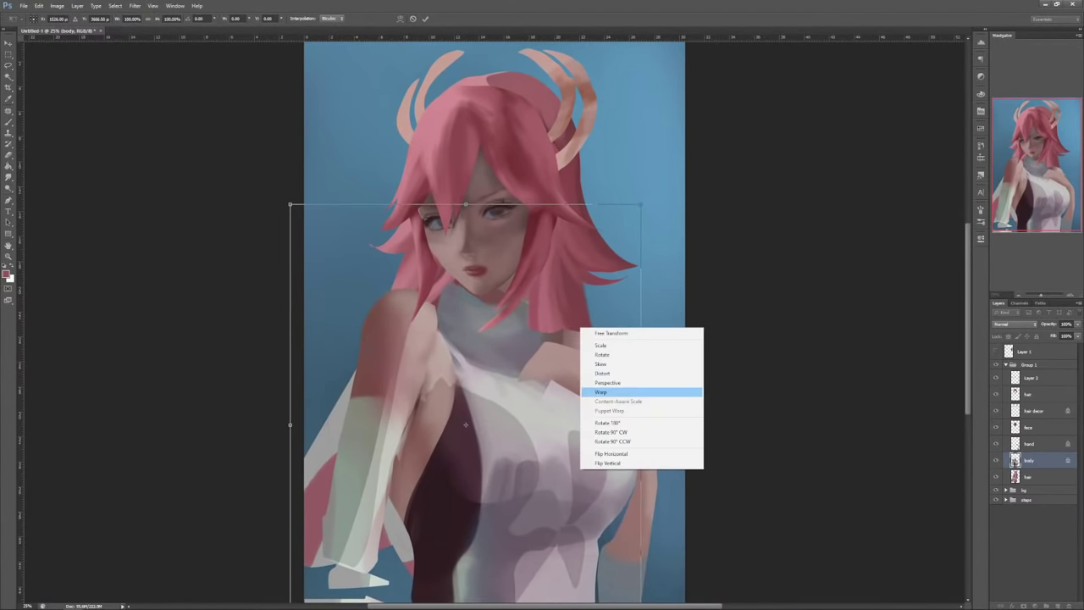
pyautogui.click(628, 392)
pyautogui.scroll(-1, 500, 322)
pyautogui.moveTo(534, 381); pyautogui.dragTo(568, 308)
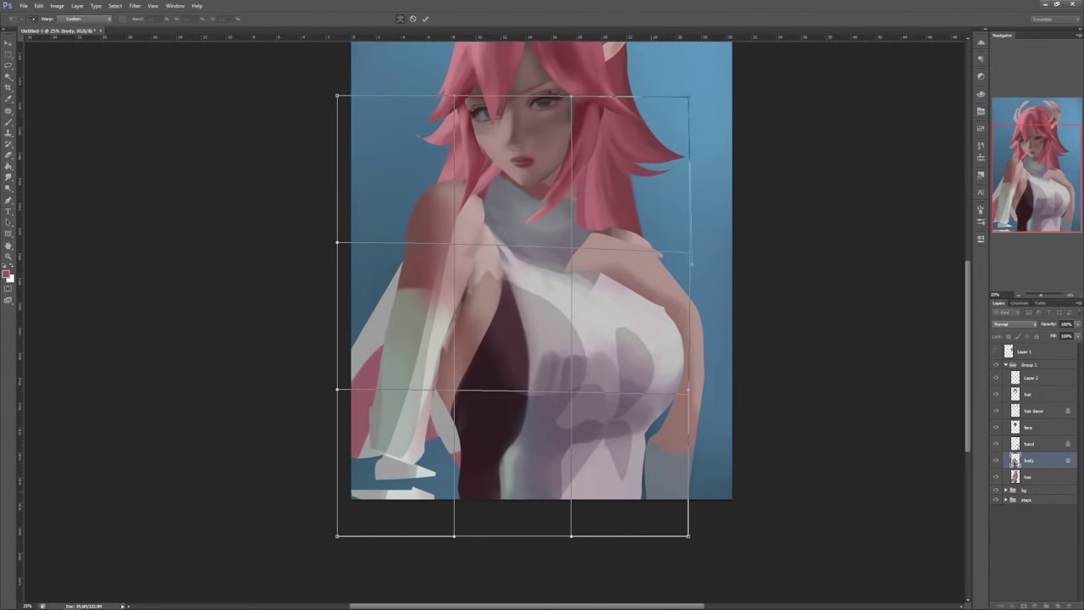
pyautogui.moveTo(688, 535); pyautogui.dragTo(660, 535)
pyautogui.moveTo(453, 535); pyautogui.dragTo(465, 525)
pyautogui.moveTo(660, 339); pyautogui.dragTo(670, 350)
pyautogui.moveTo(669, 399); pyautogui.dragTo(659, 415)
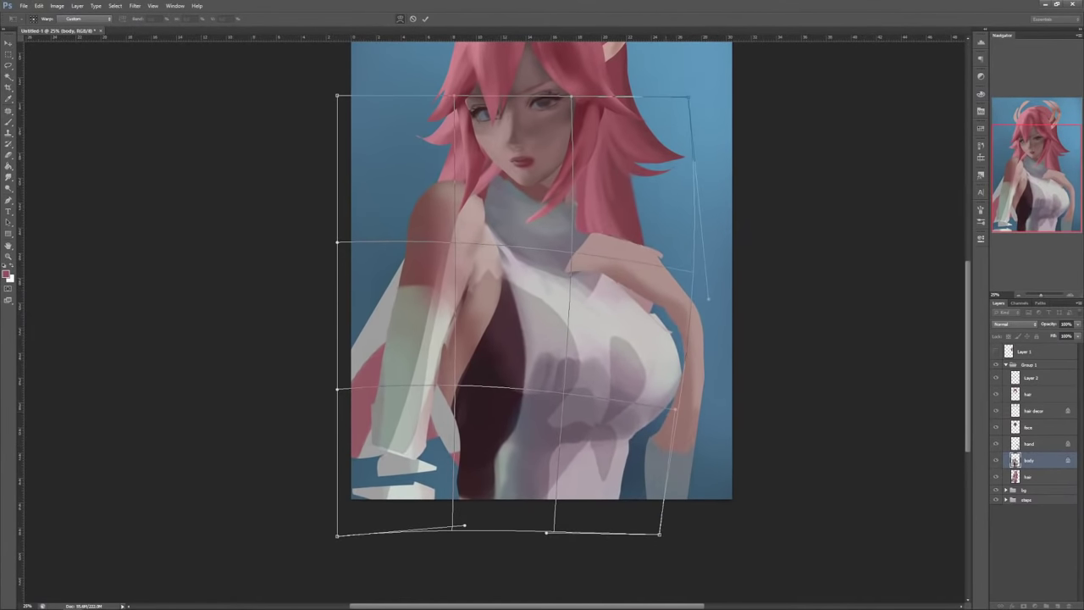
pyautogui.moveTo(660, 534); pyautogui.dragTo(658, 535)
pyautogui.moveTo(703, 289); pyautogui.dragTo(709, 290)
pyautogui.moveTo(408, 444); pyautogui.dragTo(410, 447)
pyautogui.press('Return')
# Step: Lasso and delete the stray edges around the lower sleeve on the body layer, and clear the selection
pyautogui.moveTo(435, 395)
pyautogui.mouseDown()
pyautogui.moveTo(418, 457)
pyautogui.moveTo(436, 425)
pyautogui.mouseUp()
pyautogui.moveTo(351, 446); pyautogui.dragTo(365, 501)
pyautogui.press('Delete')
pyautogui.hotkey('ctrl', 'd')
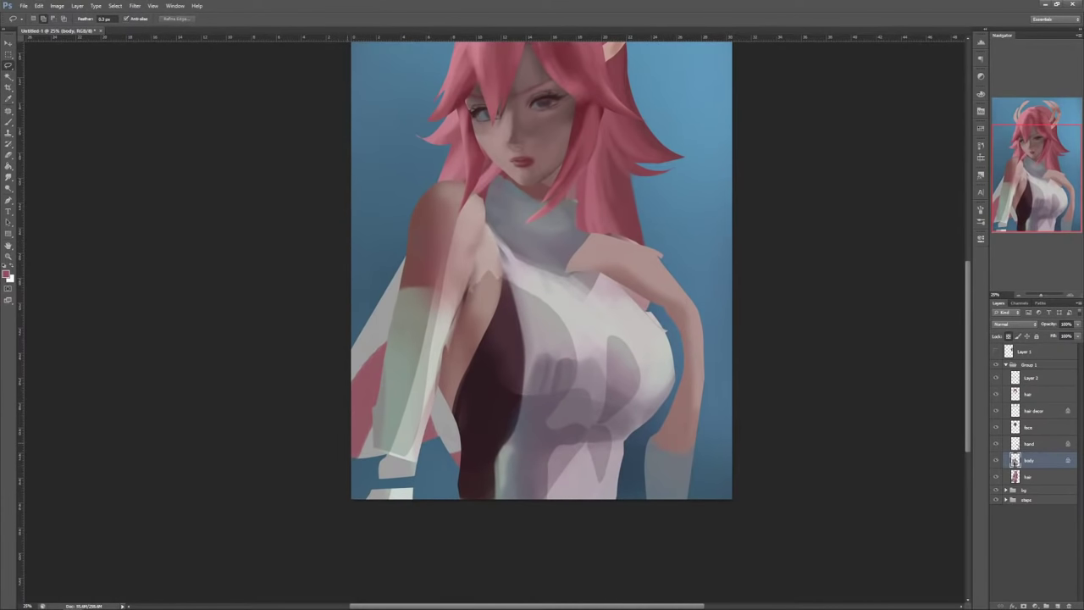
pyautogui.hotkey('ctrl', '-')
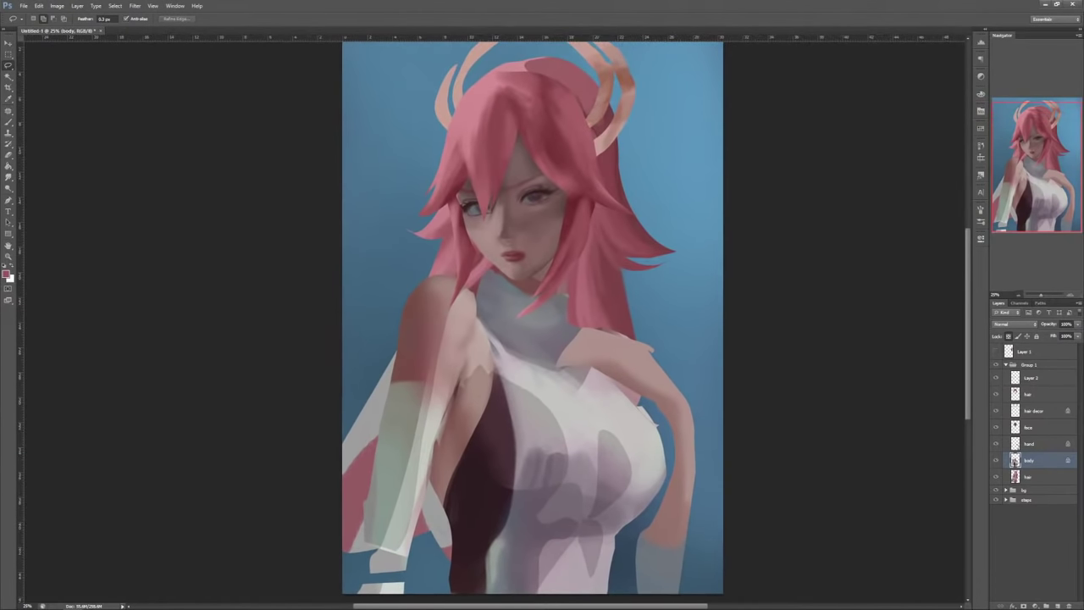
# Step: Transform the whole Group 1 by repositioning it, enlarging it to about 107% and rotating it slightly clockwise
pyautogui.click(1006, 365)
pyautogui.hotkey('ctrl', 't')
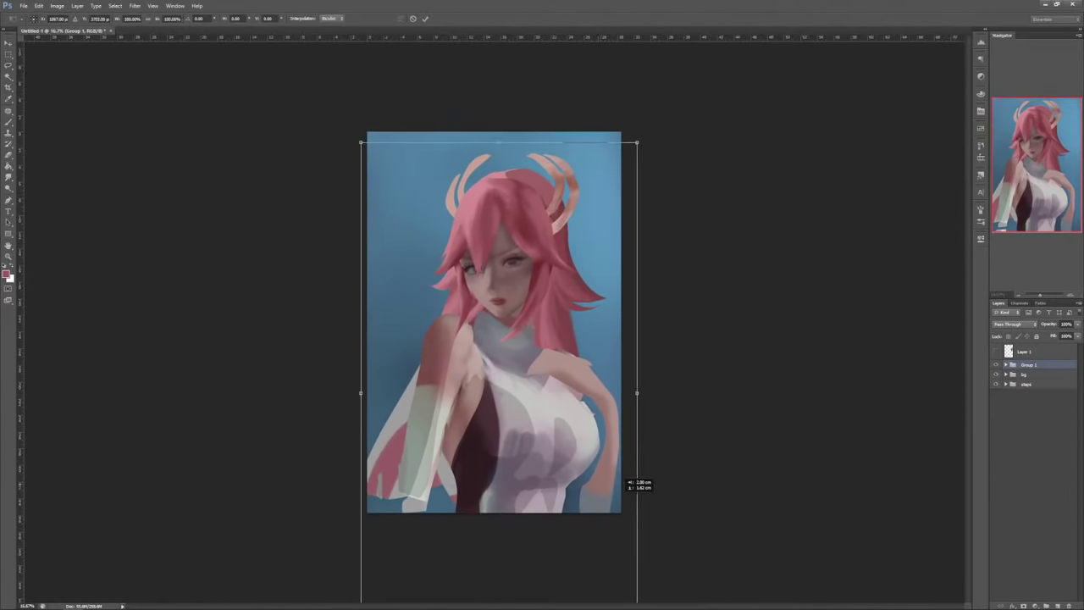
pyautogui.moveTo(641, 484); pyautogui.dragTo(623, 507)
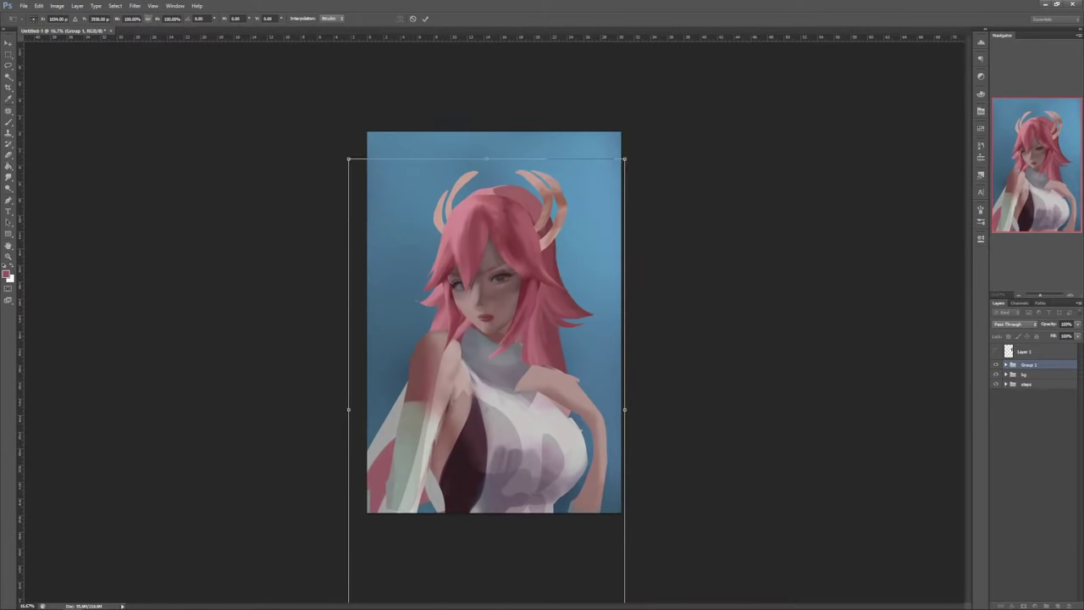
pyautogui.moveTo(625, 159); pyautogui.dragTo(644, 123)
pyautogui.moveTo(741, 136); pyautogui.dragTo(759, 142)
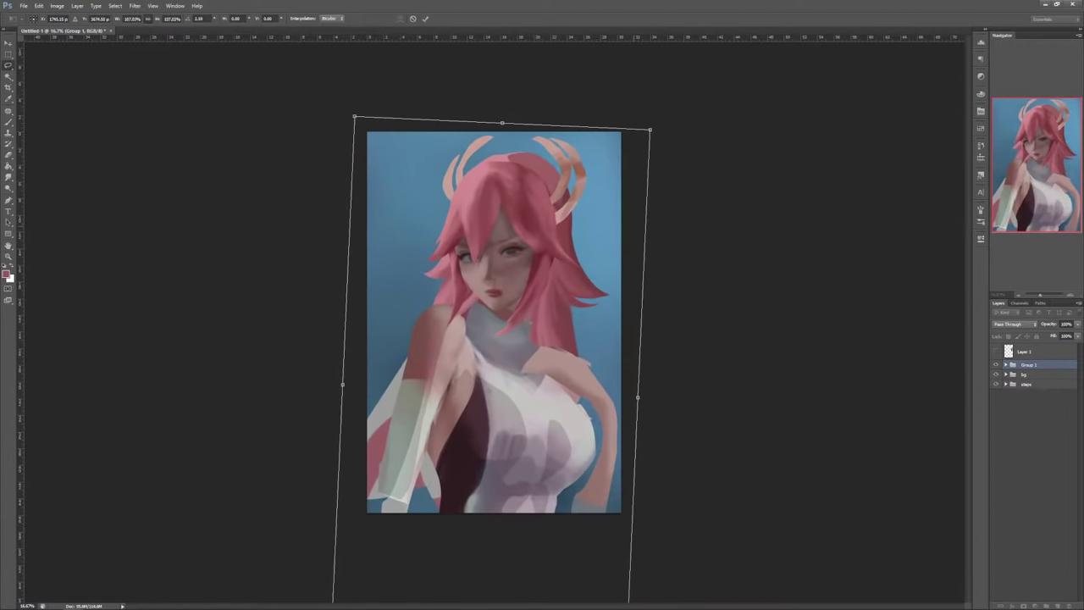
pyautogui.press('Return')
# Step: Expand Group 1, select the face layer and inspect the face up close
pyautogui.hotkey('ctrl', '+')
pyautogui.hotkey('ctrl', '+')
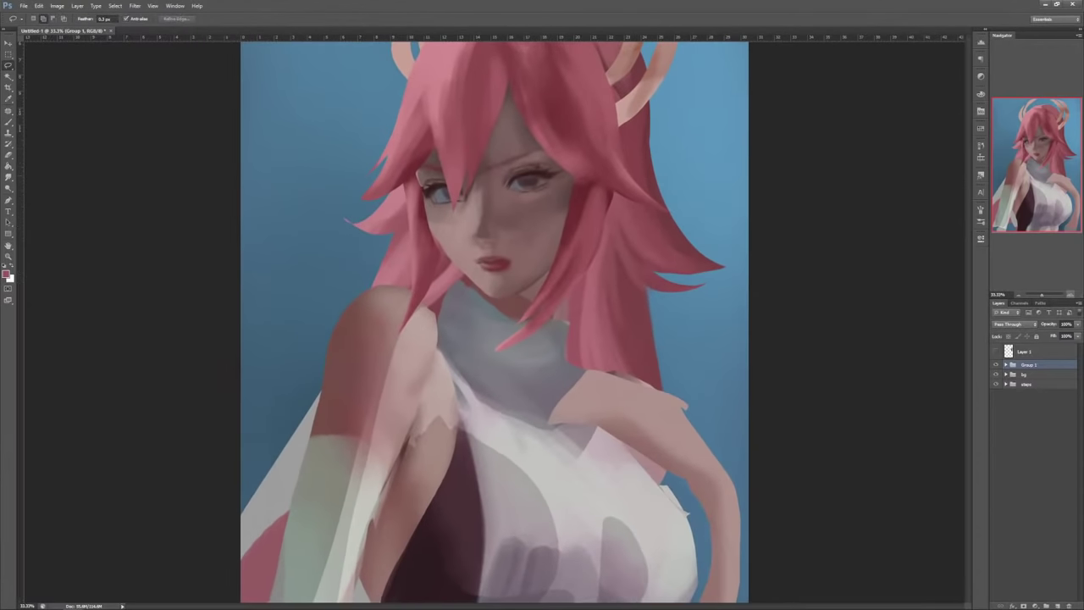
pyautogui.moveTo(464, 193); pyautogui.dragTo(504, 291)
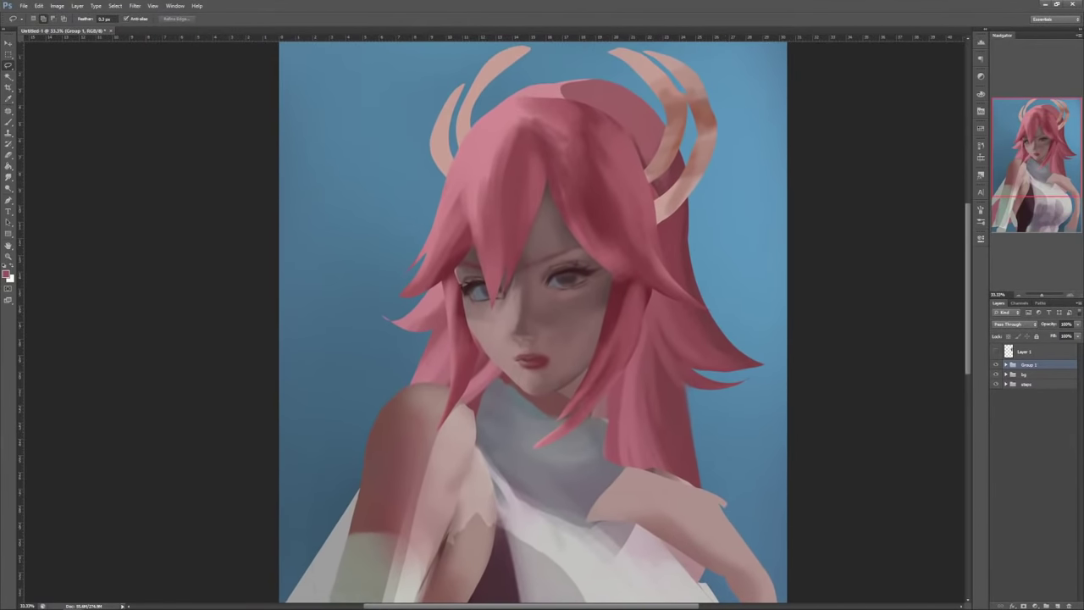
pyautogui.click(1007, 365)
pyautogui.click(1028, 428)
pyautogui.hotkey('ctrl', '+')
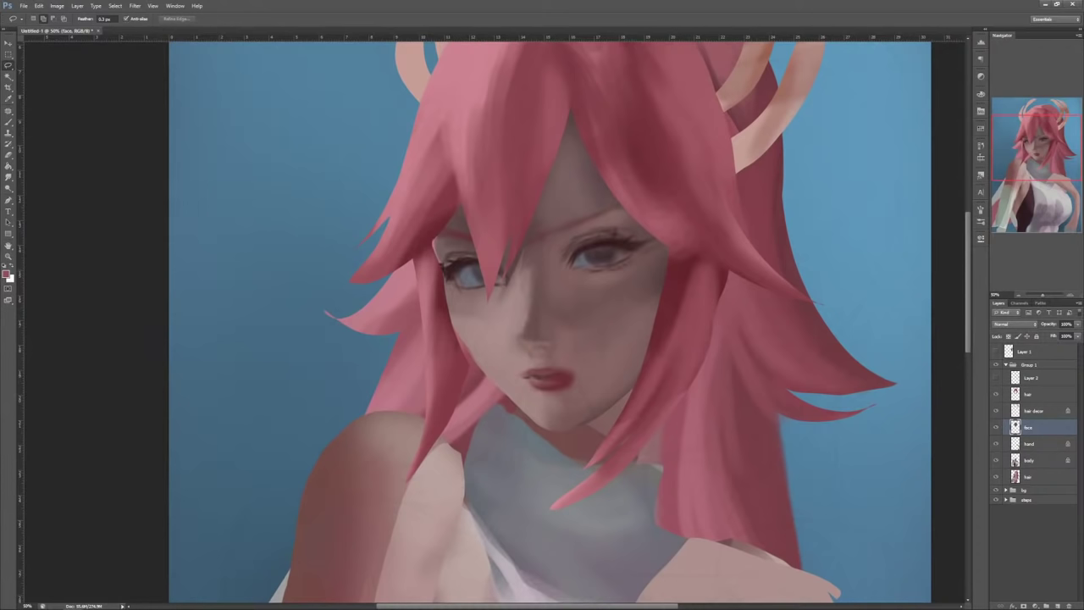
pyautogui.hotkey('ctrl', '-')
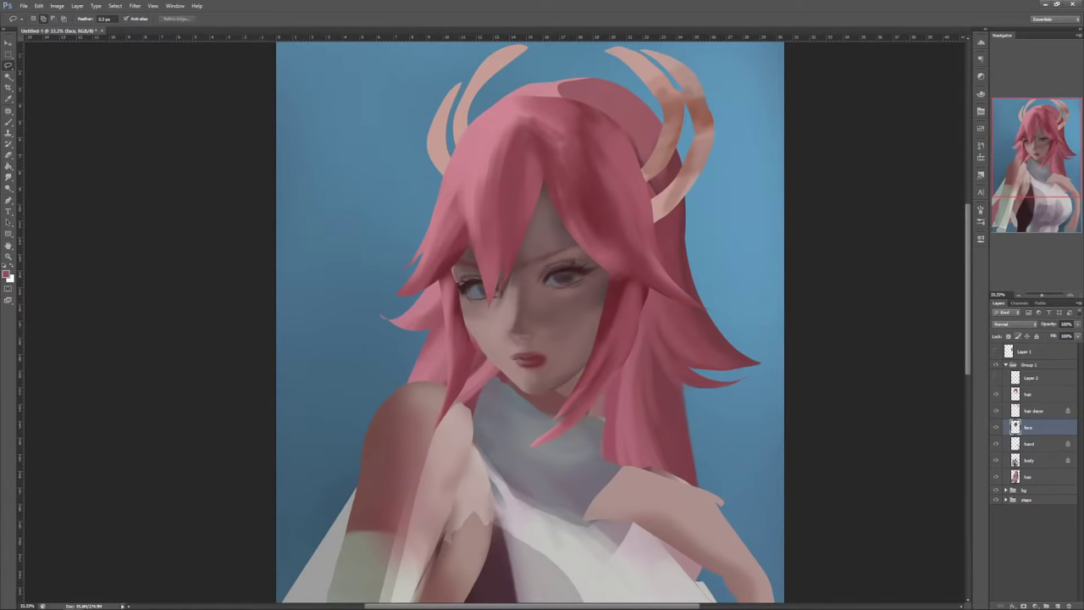
pyautogui.hotkey('ctrl', '+')
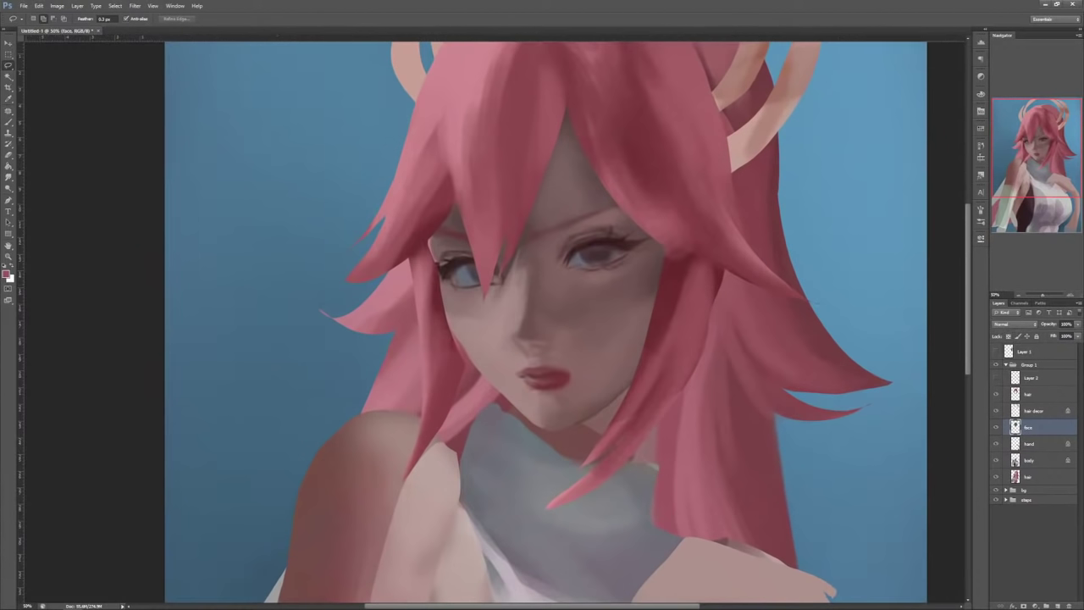
# Step: Lock the face layer's transparent pixels and shade the cheek, nose and chin with a larger, softer brush in a sampled skin tone
pyautogui.press('b')
pyautogui.rightClick(565, 256)
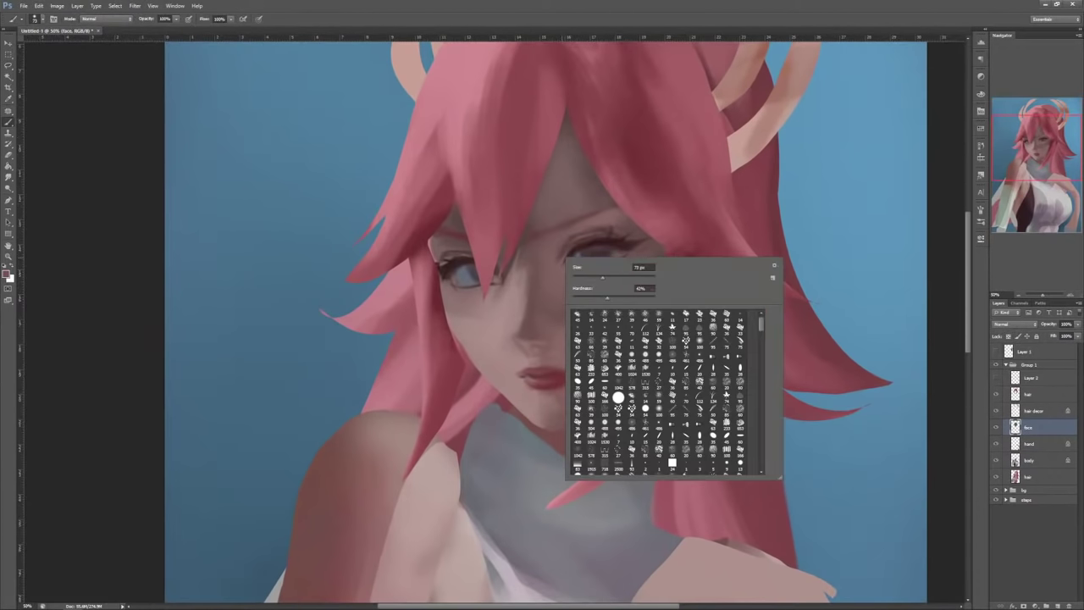
pyautogui.moveTo(598, 277); pyautogui.dragTo(618, 277)
pyautogui.click(585, 299)
pyautogui.keyDown('alt'); pyautogui.click(538, 296); pyautogui.keyUp('alt')
pyautogui.moveTo(513, 284); pyautogui.dragTo(510, 394)
pyautogui.moveTo(471, 288); pyautogui.dragTo(547, 416)
pyautogui.hotkey('ctrl', 'z')
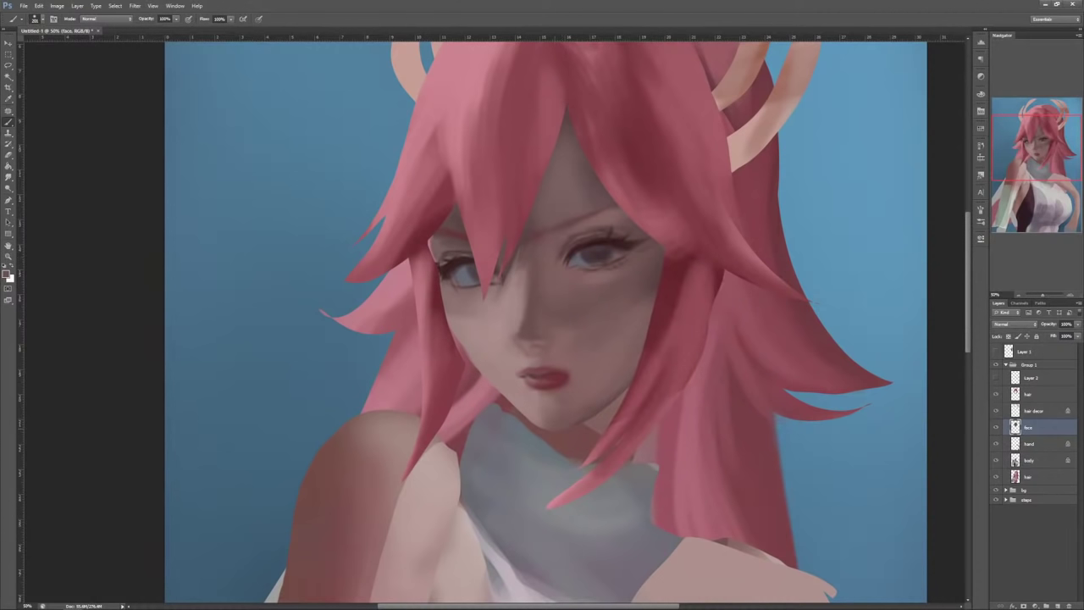
pyautogui.click(1009, 337)
pyautogui.moveTo(465, 326)
pyautogui.mouseDown()
pyautogui.moveTo(502, 388)
pyautogui.moveTo(506, 375)
pyautogui.moveTo(535, 415)
pyautogui.mouseUp()
pyautogui.moveTo(500, 272); pyautogui.dragTo(502, 274)
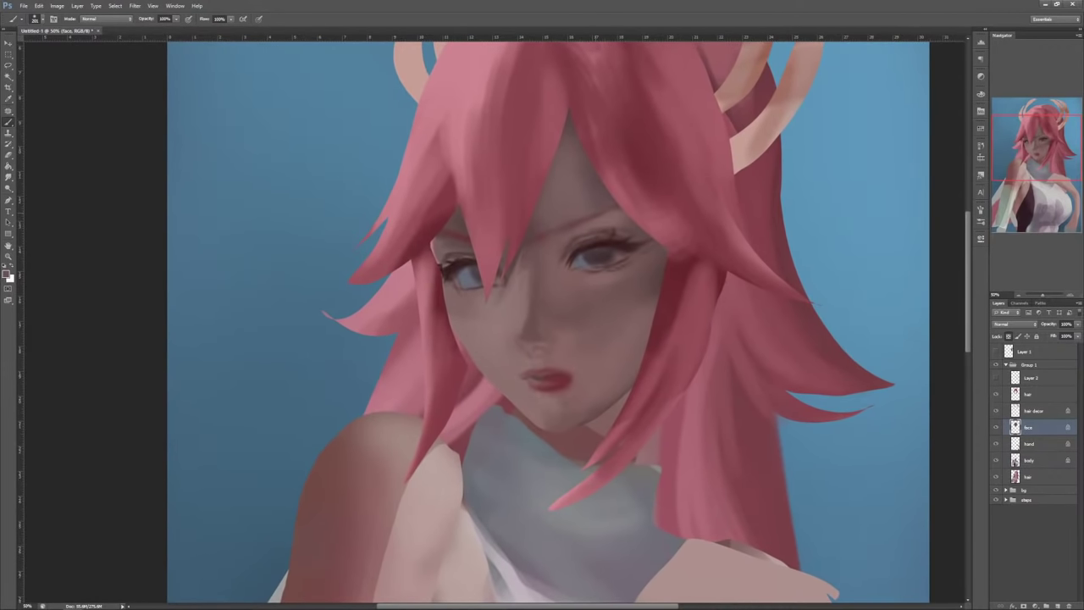
pyautogui.press('l')
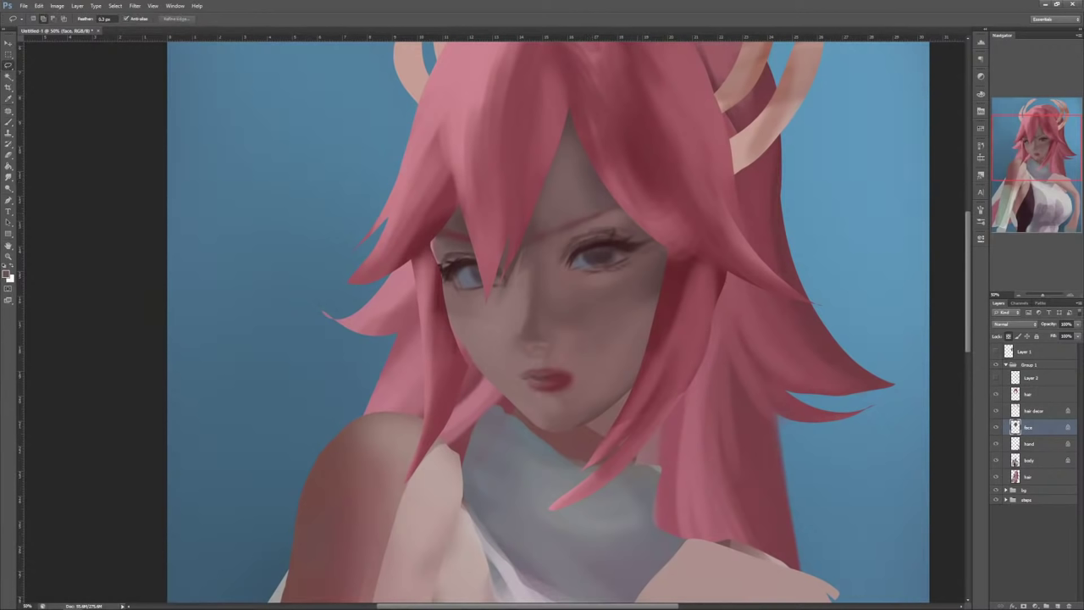
pyautogui.moveTo(649, 269)
pyautogui.mouseDown()
pyautogui.moveTo(644, 326)
pyautogui.moveTo(650, 288)
pyautogui.mouseUp()
pyautogui.hotkey('ctrl', 'h')
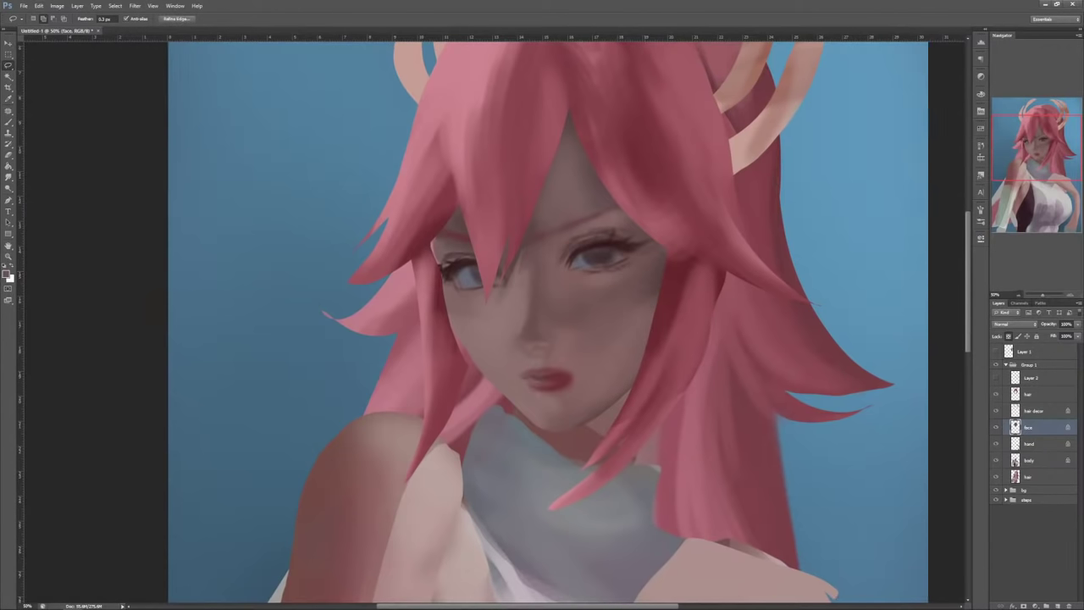
pyautogui.hotkey('ctrl', '-')
pyautogui.hotkey('ctrl', 'd')
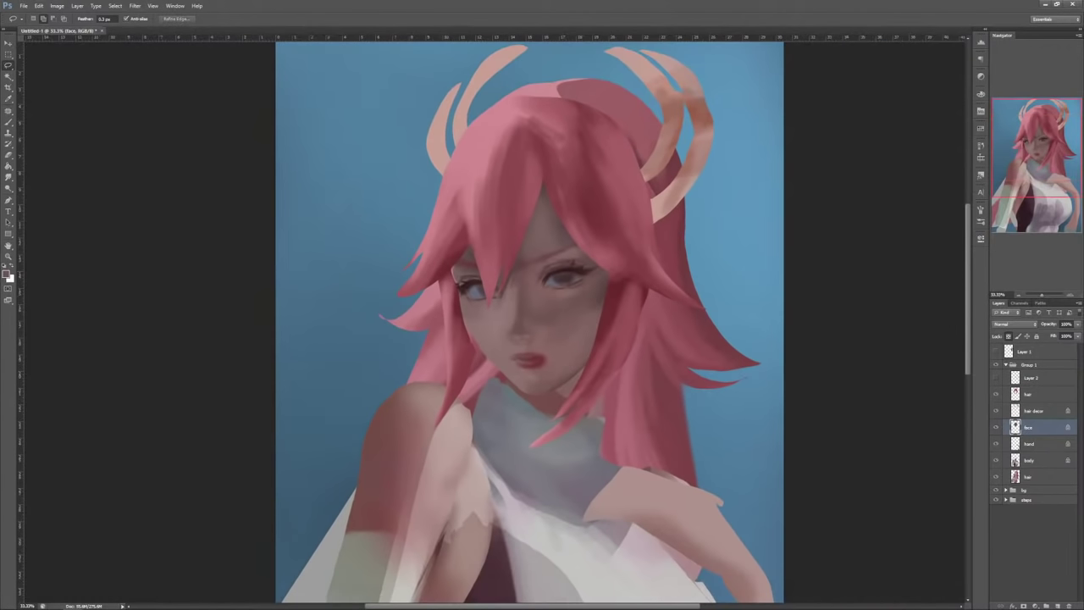
# Step: Show the character reference images on Layer 1, bring them into view and select the front hair layer
pyautogui.click(996, 393)
pyautogui.click(1028, 394)
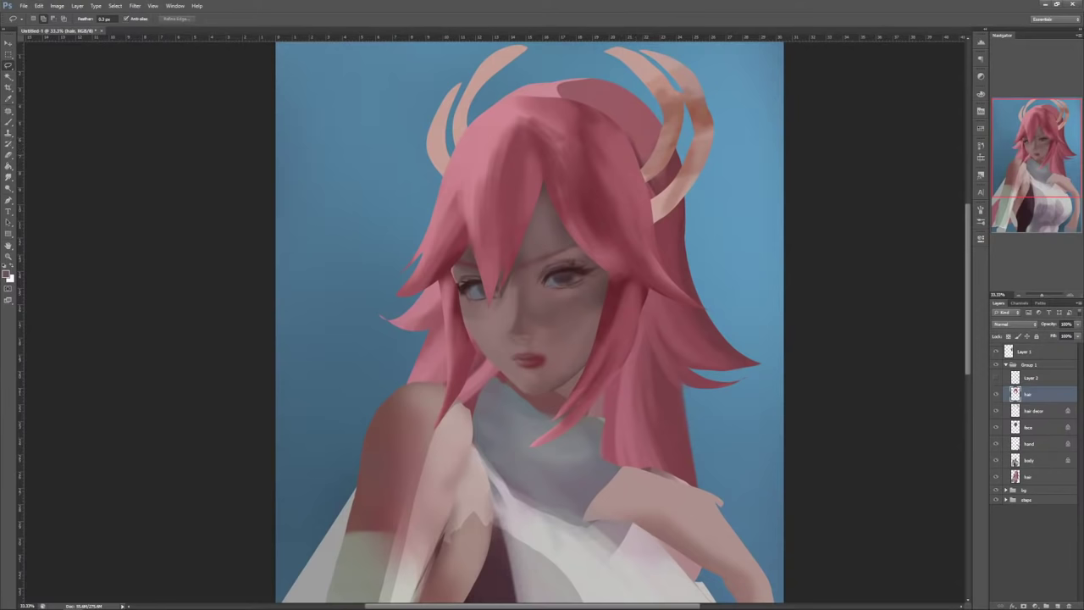
pyautogui.click(1027, 352)
pyautogui.moveTo(542, 305); pyautogui.dragTo(494, 319)
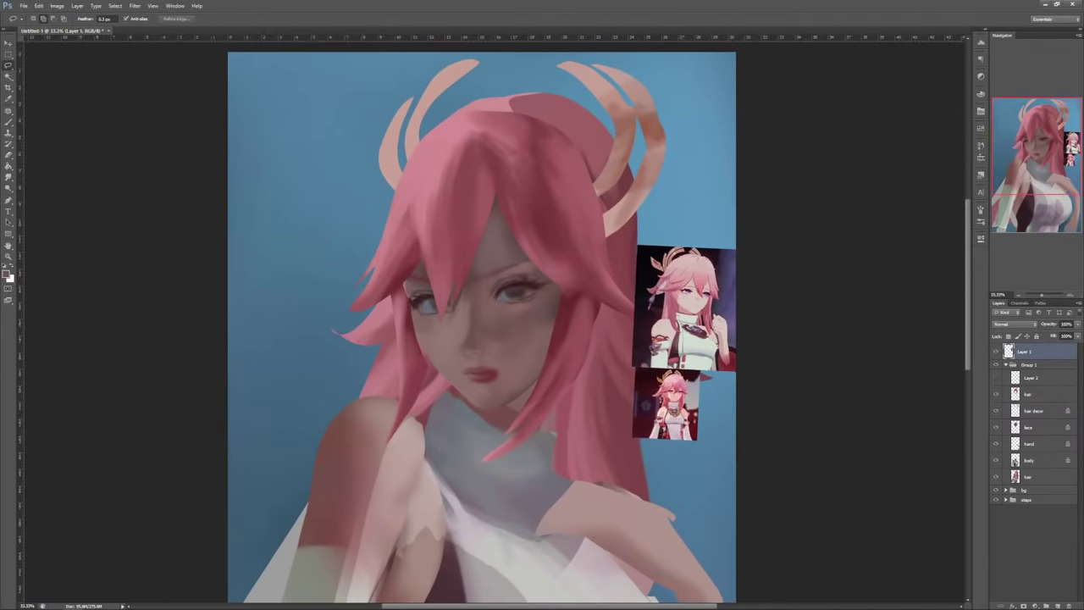
pyautogui.click(1029, 394)
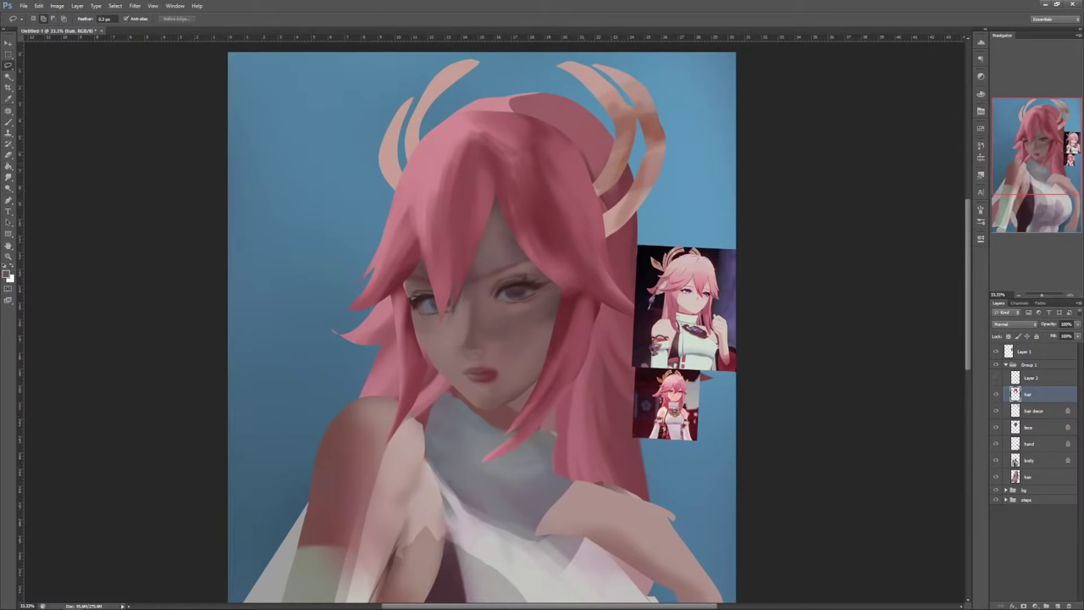
# Step: Lasso the side hair strands beside the face, strongly raise their brightness with Brightness/Contrast, and clear the selection
pyautogui.moveTo(585, 162)
pyautogui.mouseDown()
pyautogui.moveTo(578, 252)
pyautogui.moveTo(703, 275)
pyautogui.mouseUp()
pyautogui.moveTo(603, 306)
pyautogui.mouseDown()
pyautogui.moveTo(570, 335)
pyautogui.moveTo(605, 319)
pyautogui.mouseUp()
pyautogui.hotkey('alt', 'i')
pyautogui.press('a')
pyautogui.press('c')
pyautogui.moveTo(877, 266); pyautogui.dragTo(908, 266)
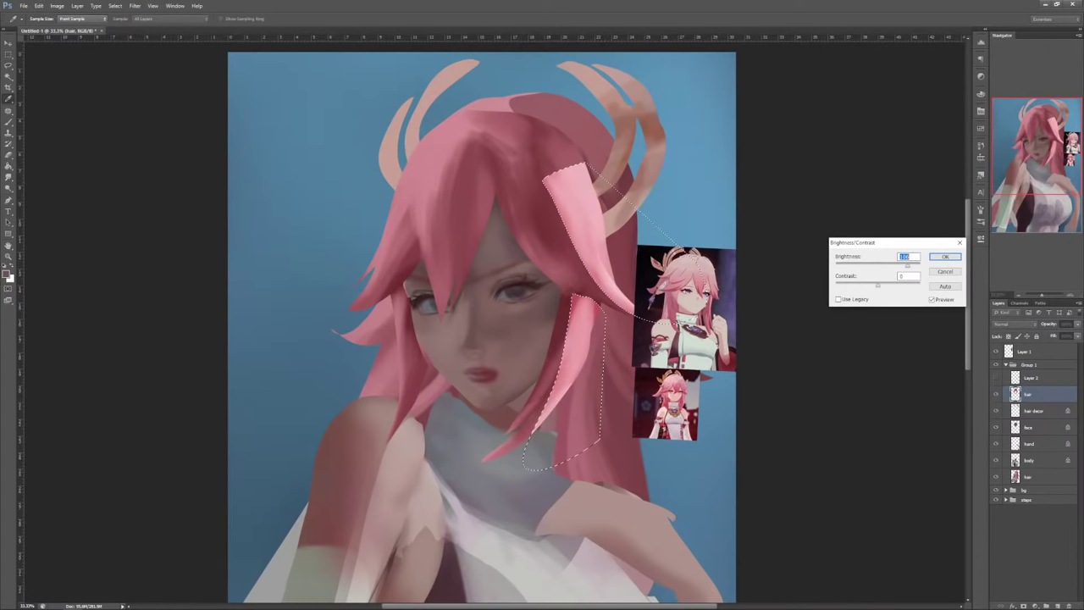
pyautogui.press('Return')
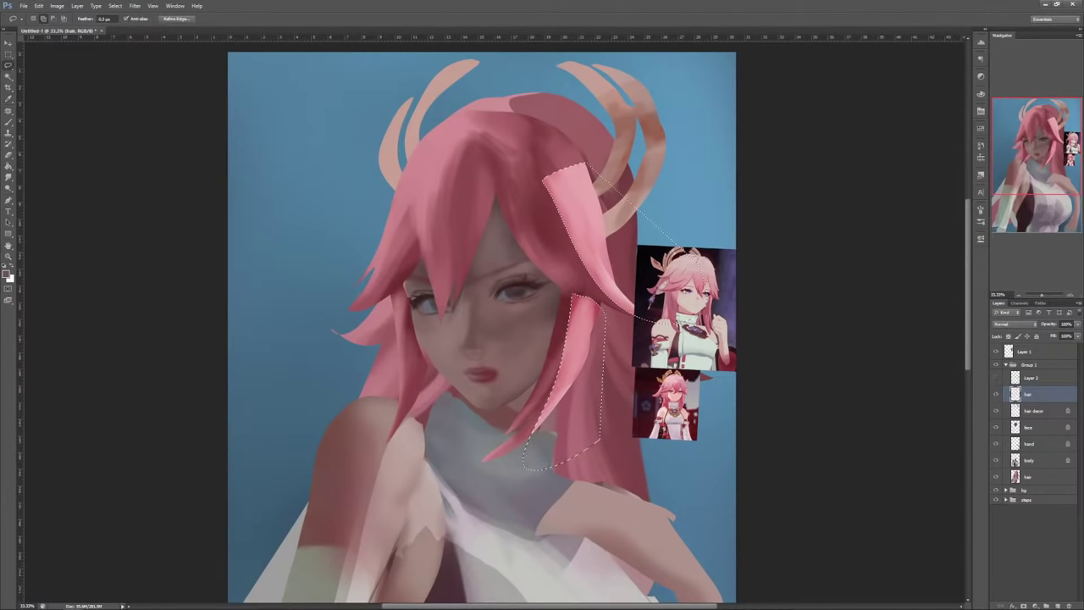
pyautogui.hotkey('ctrl', 'd')
# Step: On the face layer with transparency locked, lasso the outer cheek beside the hair and paint it with a sampled light skin tone
pyautogui.hotkey('alt', '[')
pyautogui.hotkey('alt', '[')
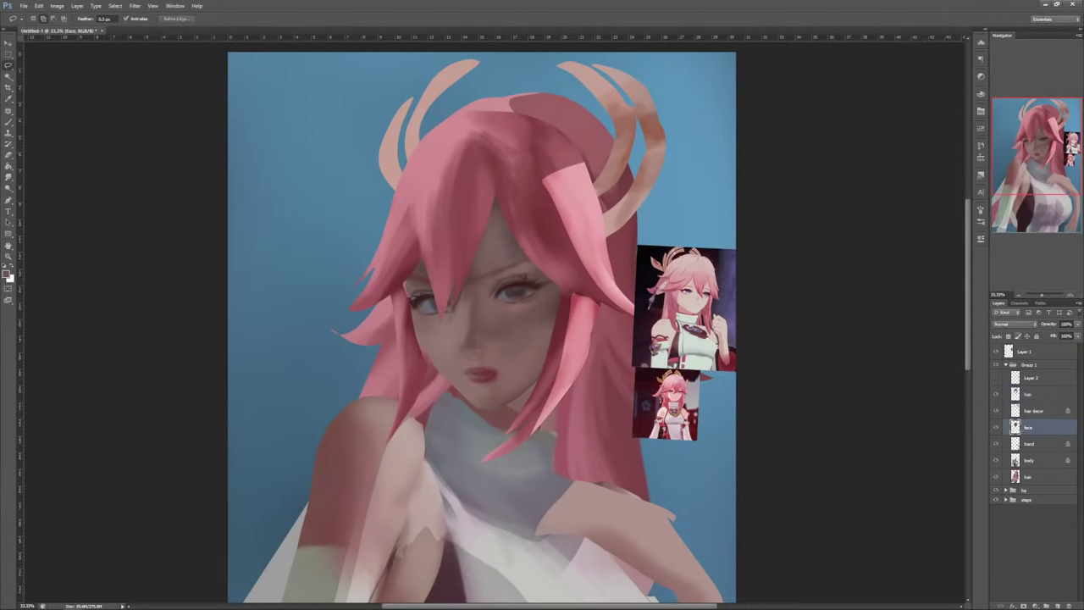
pyautogui.press('/')
pyautogui.moveTo(543, 309)
pyautogui.mouseDown()
pyautogui.moveTo(526, 351)
pyautogui.moveTo(542, 309)
pyautogui.mouseUp()
pyautogui.press('b')
pyautogui.keyDown('alt'); pyautogui.click(416, 462); pyautogui.keyUp('alt')
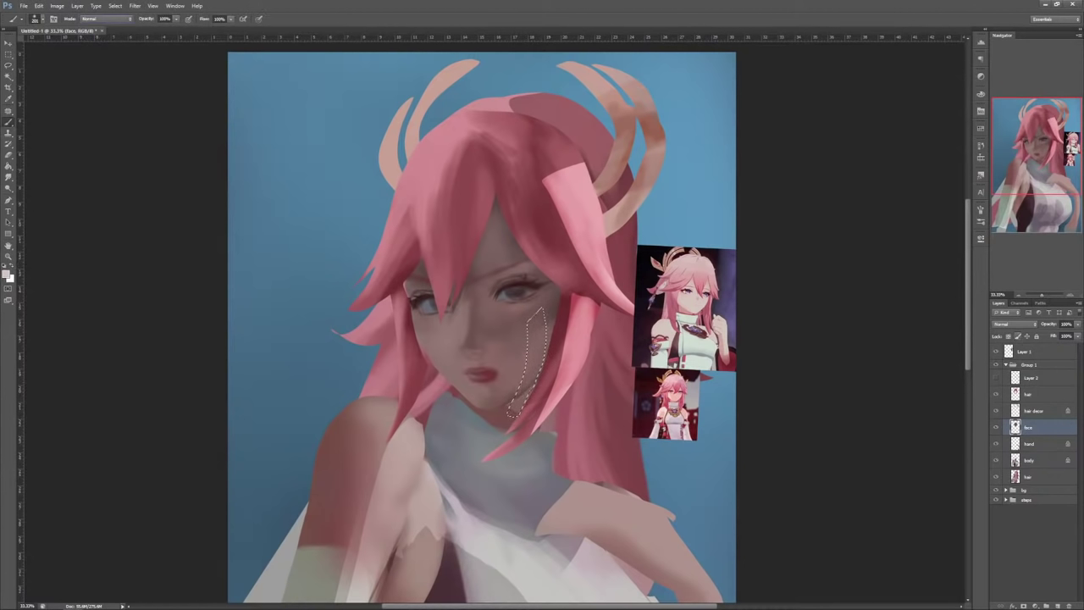
pyautogui.moveTo(539, 314); pyautogui.dragTo(530, 390)
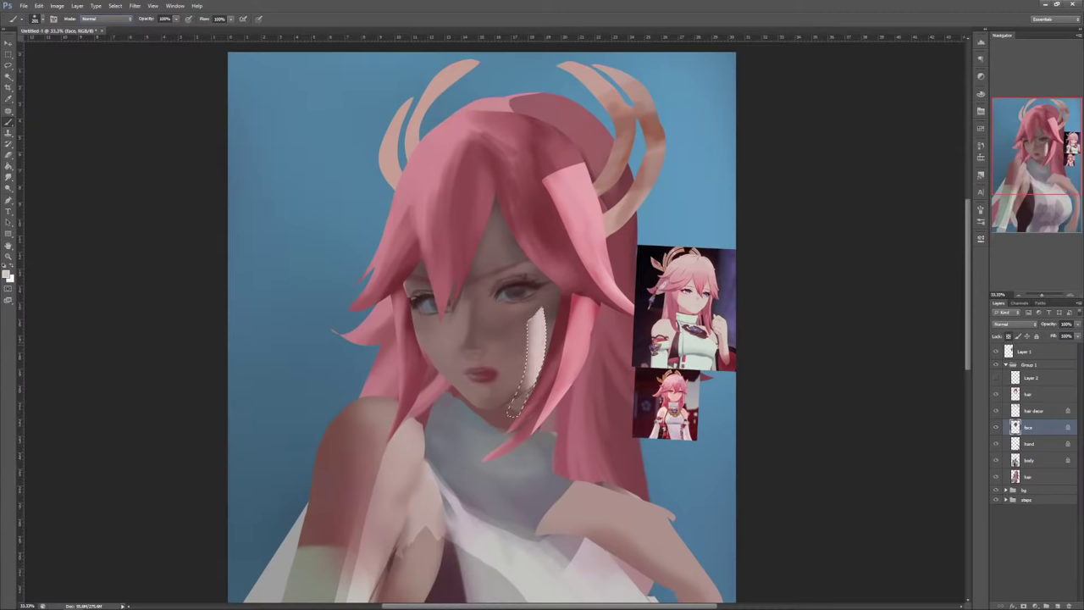
# Step: Soften the inner edge of the cheek highlight with intermediate tones sampled from the face
pyautogui.keyDown('alt'); pyautogui.click(527, 339); pyautogui.keyUp('alt')
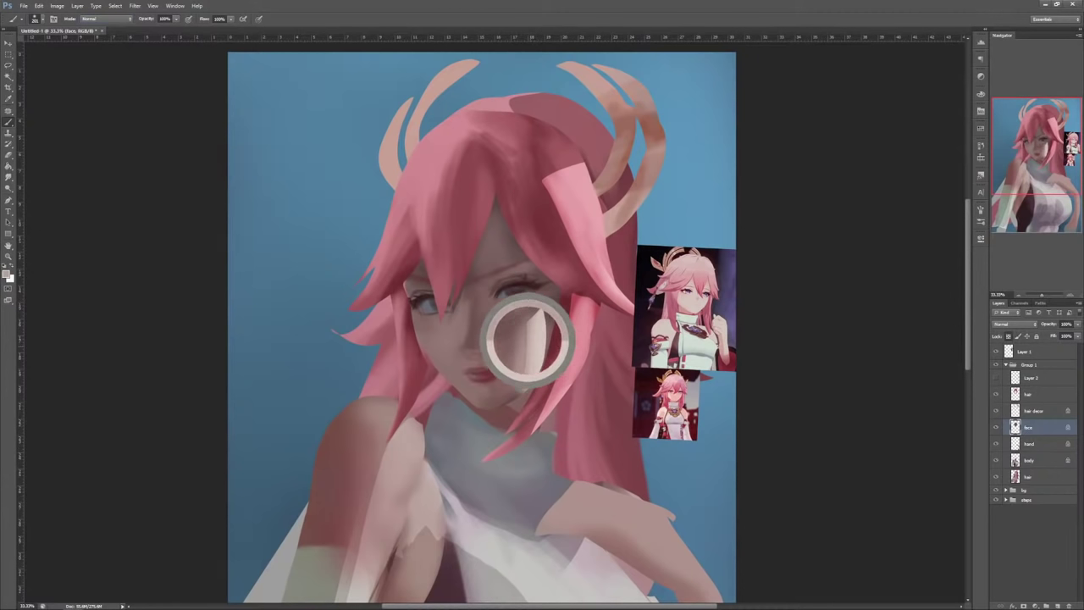
pyautogui.keyDown('alt'); pyautogui.click(512, 339); pyautogui.keyUp('alt')
pyautogui.moveTo(519, 332); pyautogui.dragTo(520, 373)
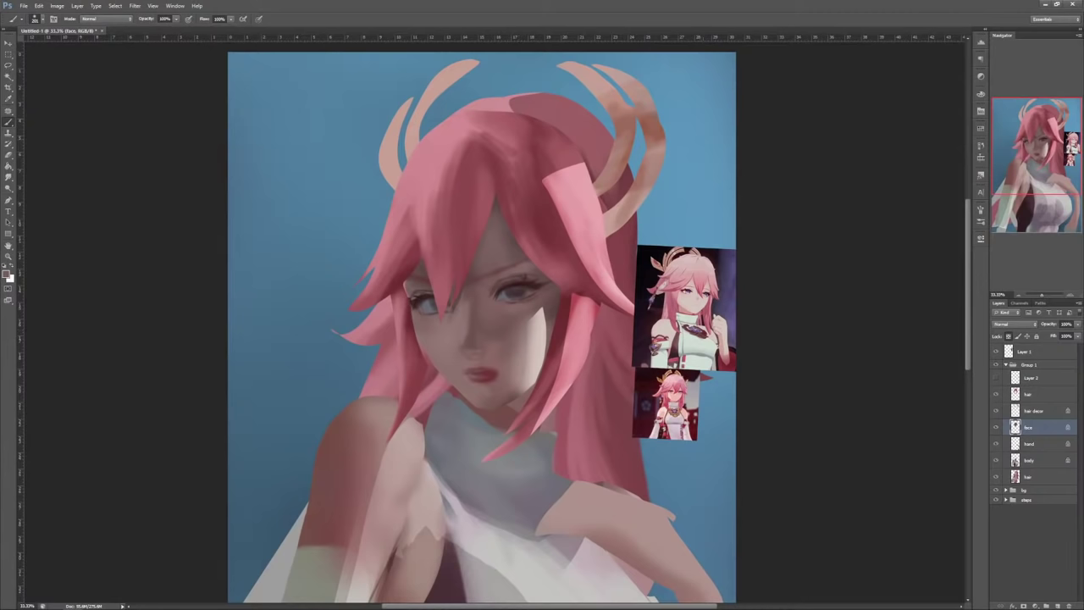
# Step: Sample a skin tone, choose a light peach foreground colour and brush it softly over the cheek area on the face layer
pyautogui.moveTo(543, 310)
pyautogui.mouseDown()
pyautogui.moveTo(527, 340)
pyautogui.moveTo(537, 334)
pyautogui.mouseUp()
pyautogui.keyDown('alt'); pyautogui.click(539, 335); pyautogui.keyUp('alt')
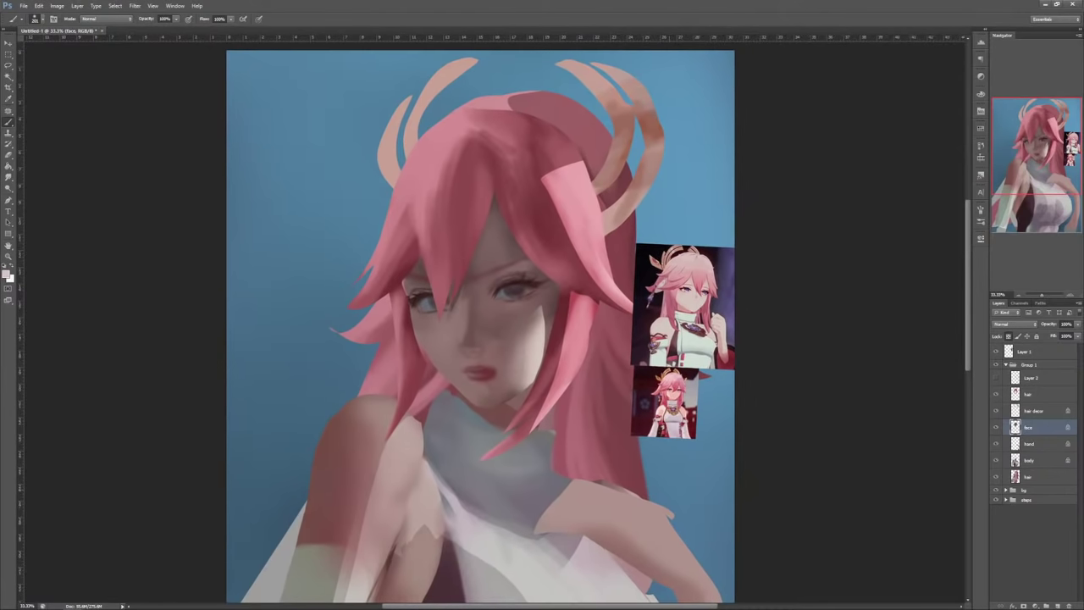
pyautogui.rightClick(535, 332)
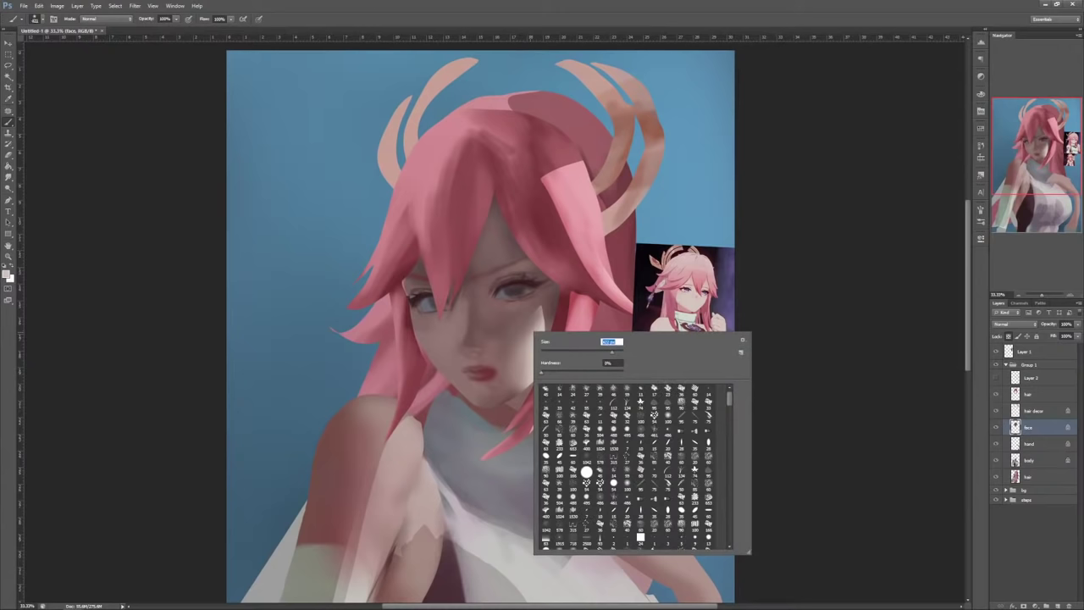
pyautogui.click(6, 275)
pyautogui.click(866, 247)
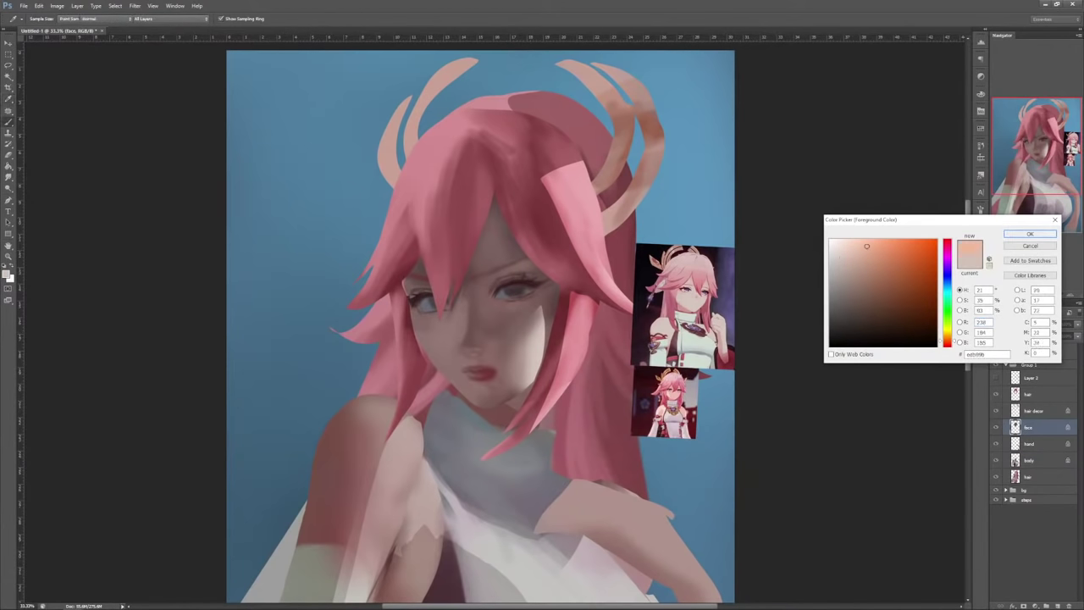
pyautogui.press('Return')
pyautogui.moveTo(449, 360)
pyautogui.mouseDown()
pyautogui.moveTo(466, 386)
pyautogui.moveTo(498, 349)
pyautogui.mouseUp()
# Step: On the body layer, blend the shading of the bare shoulder and upper arm using skin tones sampled from them
pyautogui.moveTo(500, 407); pyautogui.dragTo(533, 232)
pyautogui.click(1029, 460)
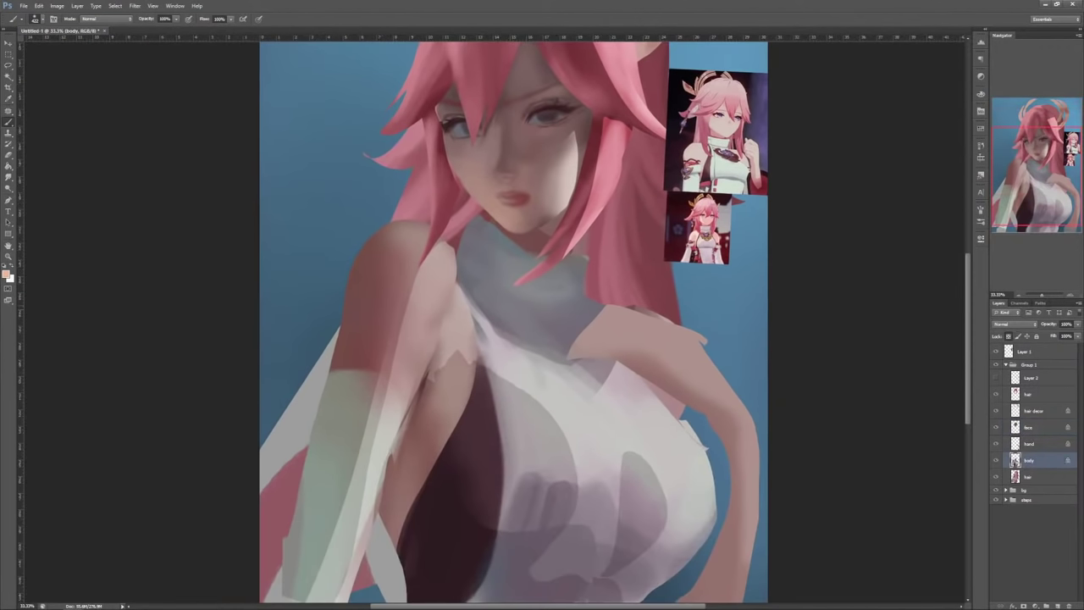
pyautogui.keyDown('alt'); pyautogui.click(373, 254); pyautogui.keyUp('alt')
pyautogui.moveTo(377, 245)
pyautogui.mouseDown()
pyautogui.moveTo(358, 321)
pyautogui.moveTo(374, 271)
pyautogui.moveTo(411, 330)
pyautogui.mouseUp()
pyautogui.moveTo(428, 263)
pyautogui.mouseDown()
pyautogui.moveTo(403, 373)
pyautogui.moveTo(430, 314)
pyautogui.moveTo(449, 360)
pyautogui.mouseUp()
pyautogui.keyDown('alt'); pyautogui.click(445, 322); pyautogui.keyUp('alt')
pyautogui.moveTo(461, 317)
pyautogui.mouseDown()
pyautogui.moveTo(463, 347)
pyautogui.moveTo(422, 315)
pyautogui.mouseUp()
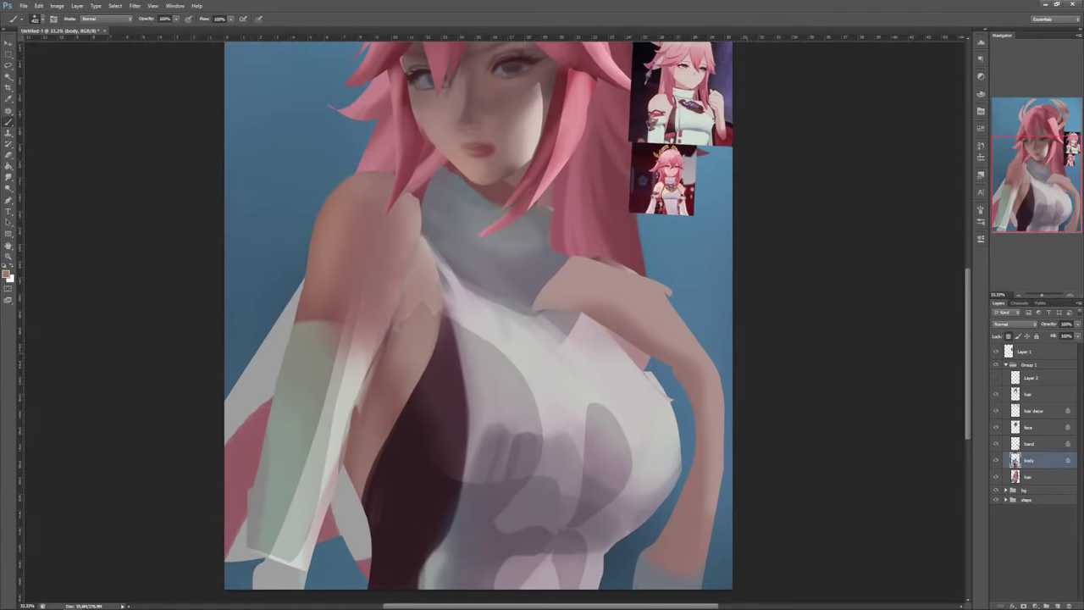
# Step: Paint broad light strokes over the upper chest of the dress with tones sampled from the fabric
pyautogui.keyDown('alt'); pyautogui.click(637, 405); pyautogui.keyUp('alt')
pyautogui.moveTo(623, 402)
pyautogui.mouseDown()
pyautogui.moveTo(614, 444)
pyautogui.moveTo(568, 457)
pyautogui.mouseUp()
pyautogui.moveTo(547, 411); pyautogui.dragTo(538, 461)
pyautogui.keyDown('alt'); pyautogui.click(576, 373); pyautogui.keyUp('alt')
pyautogui.moveTo(574, 364); pyautogui.dragTo(568, 437)
pyautogui.moveTo(608, 398); pyautogui.dragTo(612, 437)
pyautogui.moveTo(631, 389); pyautogui.dragTo(648, 453)
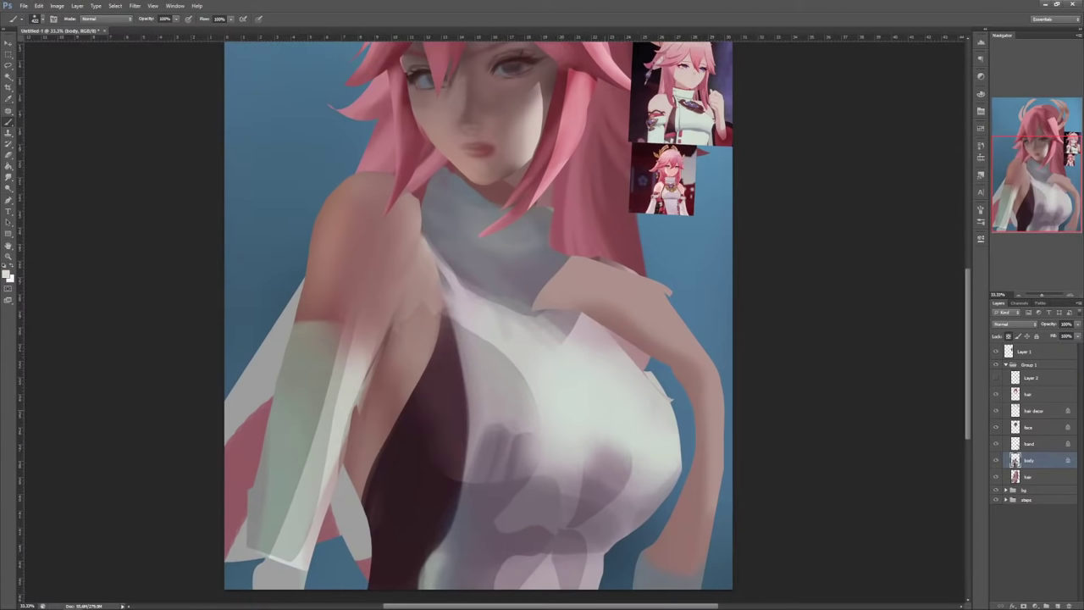
# Step: Shade the underside of the chest with a sampled mauve tone and brighten the dress above and below it
pyautogui.keyDown('alt'); pyautogui.click(605, 487); pyautogui.keyUp('alt')
pyautogui.moveTo(564, 491); pyautogui.dragTo(640, 474)
pyautogui.moveTo(546, 461)
pyautogui.mouseDown()
pyautogui.moveTo(652, 482)
pyautogui.moveTo(657, 445)
pyautogui.mouseUp()
pyautogui.keyDown('alt'); pyautogui.click(639, 402); pyautogui.keyUp('alt')
pyautogui.moveTo(648, 403); pyautogui.dragTo(663, 445)
pyautogui.moveTo(572, 415)
pyautogui.mouseDown()
pyautogui.moveTo(561, 445)
pyautogui.moveTo(536, 445)
pyautogui.moveTo(582, 449)
pyautogui.mouseUp()
pyautogui.moveTo(554, 543); pyautogui.dragTo(565, 564)
pyautogui.moveTo(570, 529); pyautogui.dragTo(563, 572)
pyautogui.moveTo(529, 538); pyautogui.dragTo(527, 566)
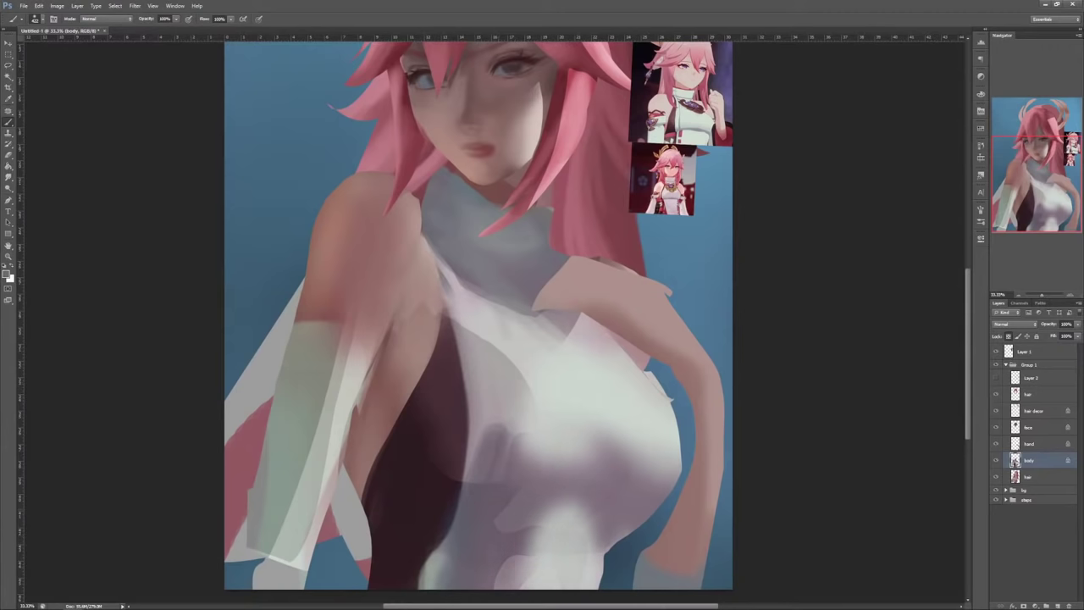
pyautogui.keyDown('alt'); pyautogui.click(426, 500); pyautogui.keyUp('alt')
# Step: Warp the body layer to raise the chest contour slightly, widen its outer side and adjust the shoulder
pyautogui.hotkey('ctrl', 't')
pyautogui.rightClick(601, 427)
pyautogui.click(623, 491)
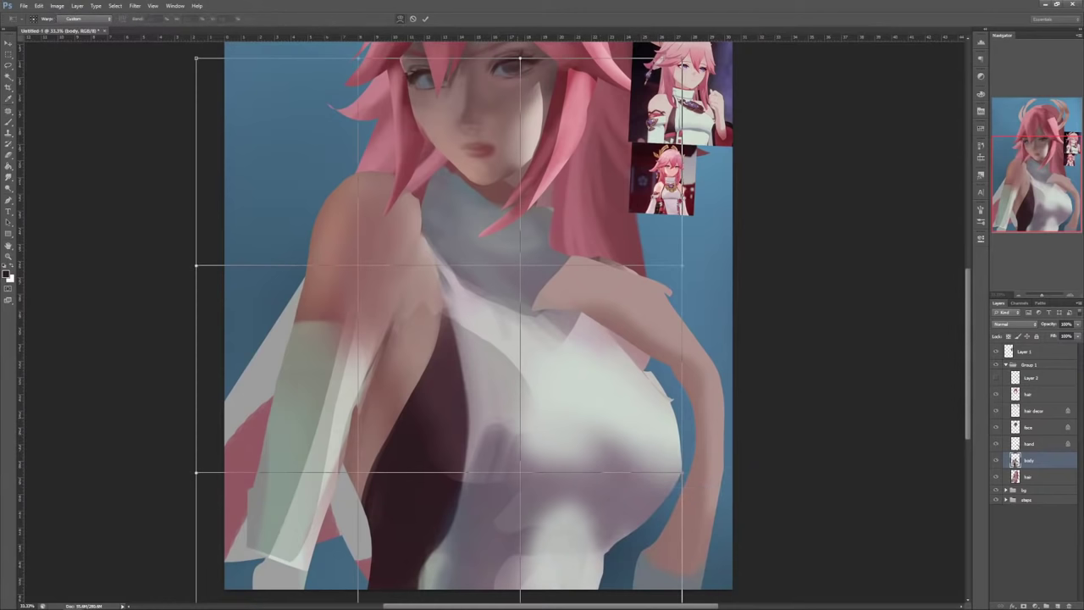
pyautogui.moveTo(516, 415); pyautogui.dragTo(517, 382)
pyautogui.moveTo(481, 253); pyautogui.dragTo(472, 256)
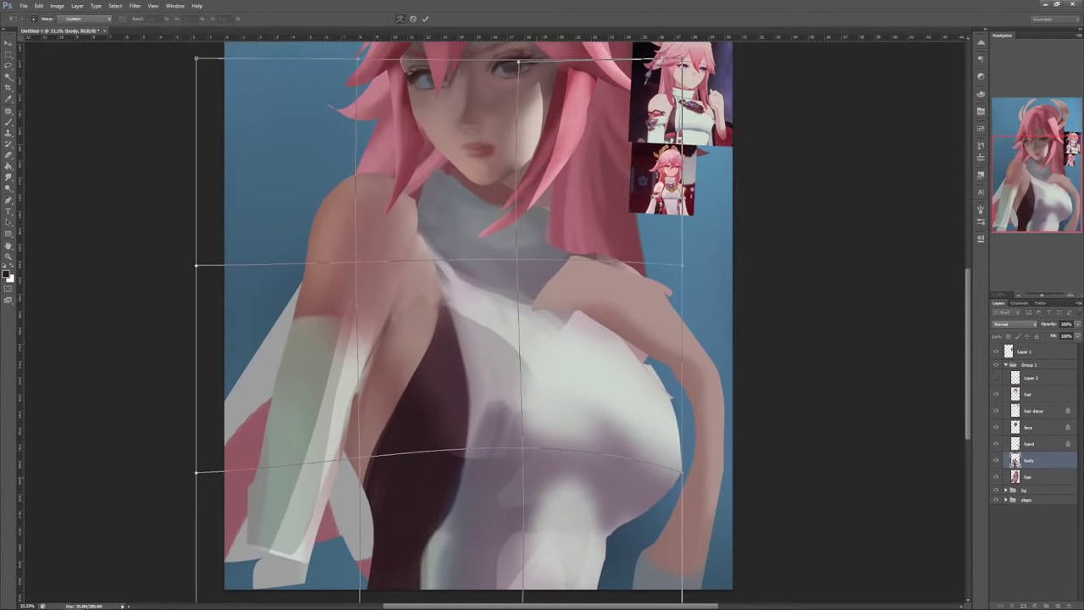
pyautogui.moveTo(449, 372); pyautogui.dragTo(446, 369)
pyautogui.moveTo(673, 470); pyautogui.dragTo(684, 472)
pyautogui.moveTo(398, 257); pyautogui.dragTo(403, 271)
pyautogui.moveTo(448, 453); pyautogui.dragTo(454, 456)
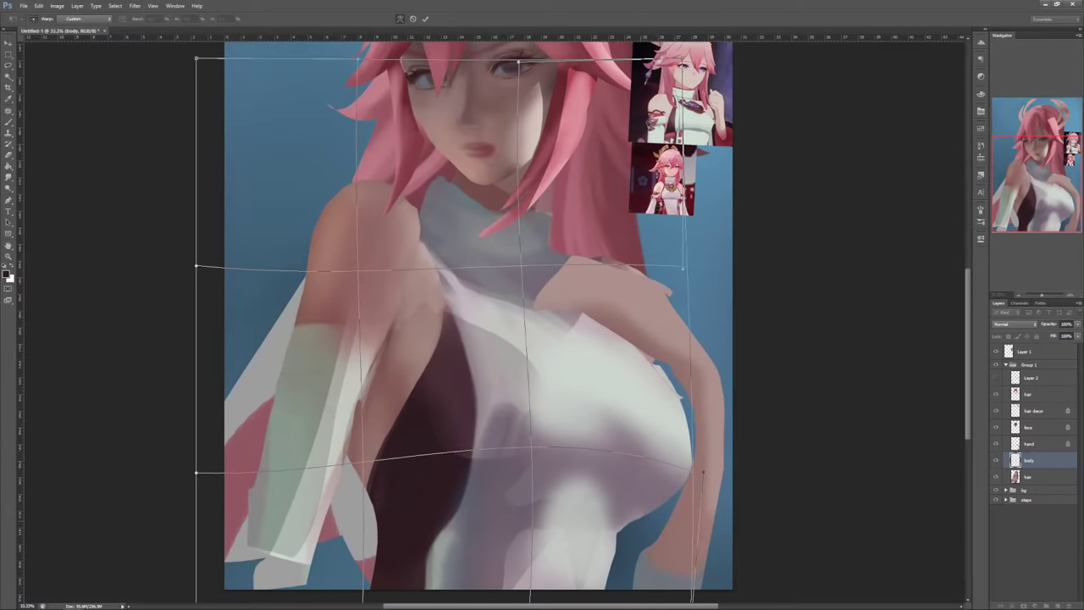
pyautogui.moveTo(685, 462); pyautogui.dragTo(687, 466)
pyautogui.moveTo(423, 457); pyautogui.dragTo(418, 458)
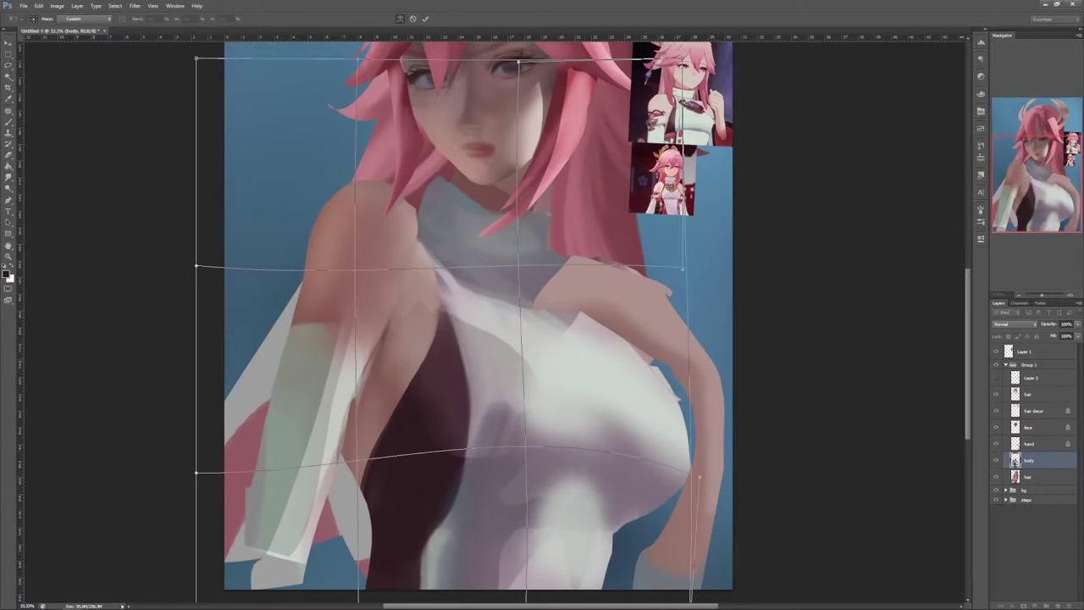
# Step: Free-transform the warped body layer to shift it slightly upward and apply the transformation
pyautogui.hotkey('ctrl', 't')
pyautogui.moveTo(600, 373); pyautogui.dragTo(603, 349)
pyautogui.moveTo(444, 366); pyautogui.dragTo(446, 364)
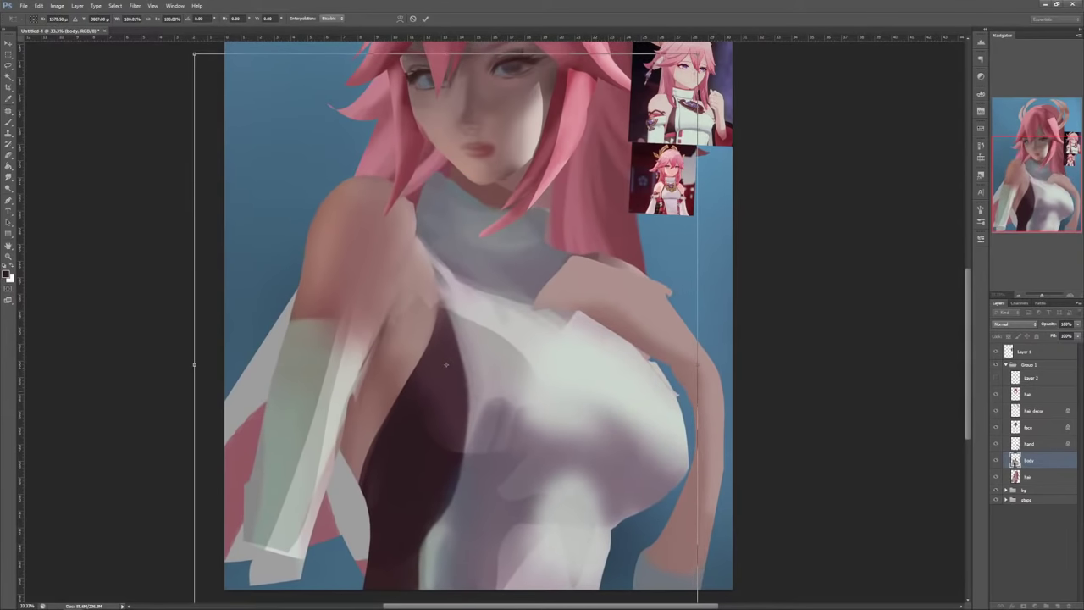
pyautogui.press('Return')
pyautogui.press('Return')
# Step: Hide the hand layer and shift the body layer slightly to the right beneath the head
pyautogui.click(996, 444)
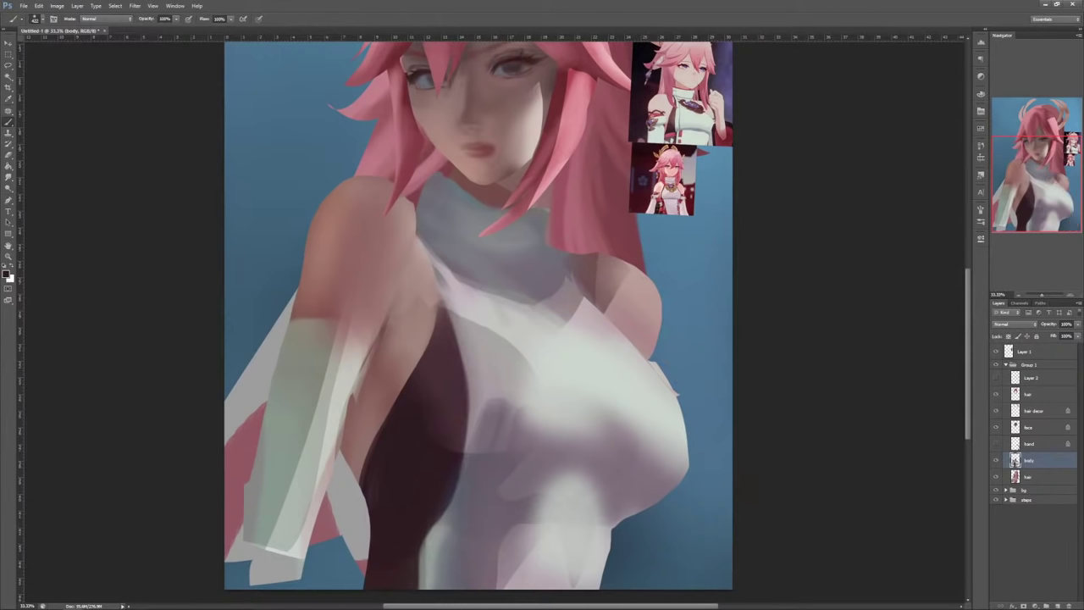
pyautogui.hotkey('ctrl', '-')
pyautogui.hotkey('ctrl', 't')
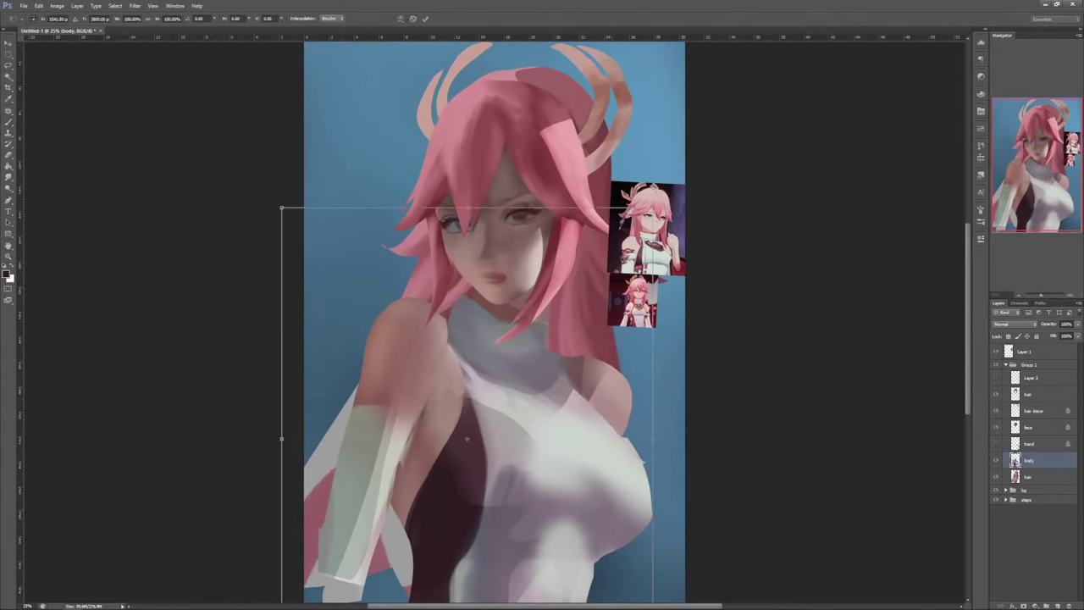
pyautogui.moveTo(609, 509); pyautogui.dragTo(616, 506)
pyautogui.press('b')
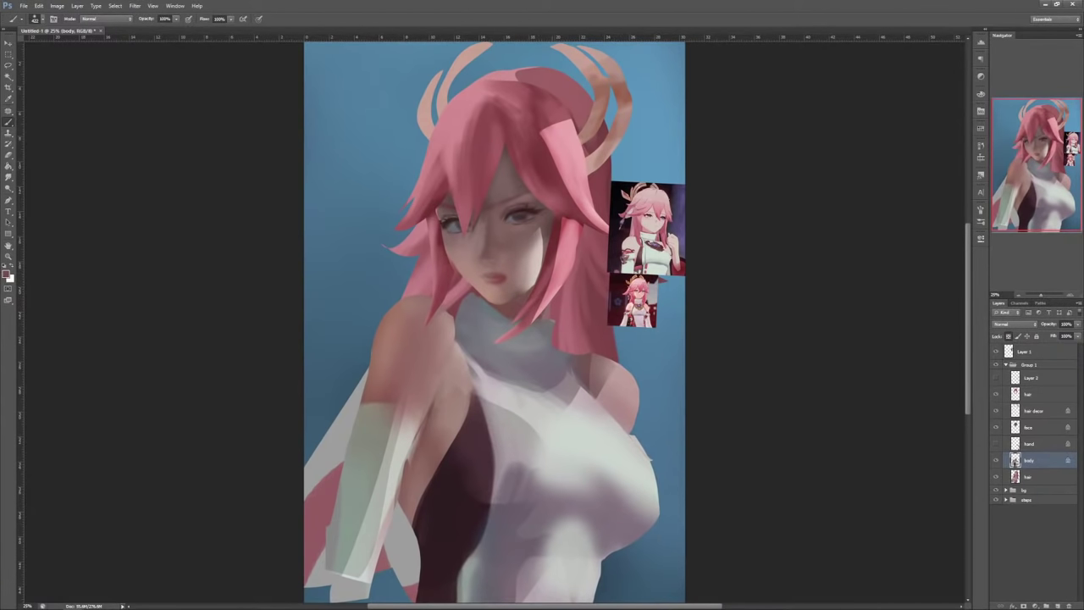
# Step: Repaint the dress's high collar with soft bluish-lavender shading, adjusting the brush size and sampling colours as needed
pyautogui.rightClick(555, 233)
pyautogui.press('Return')
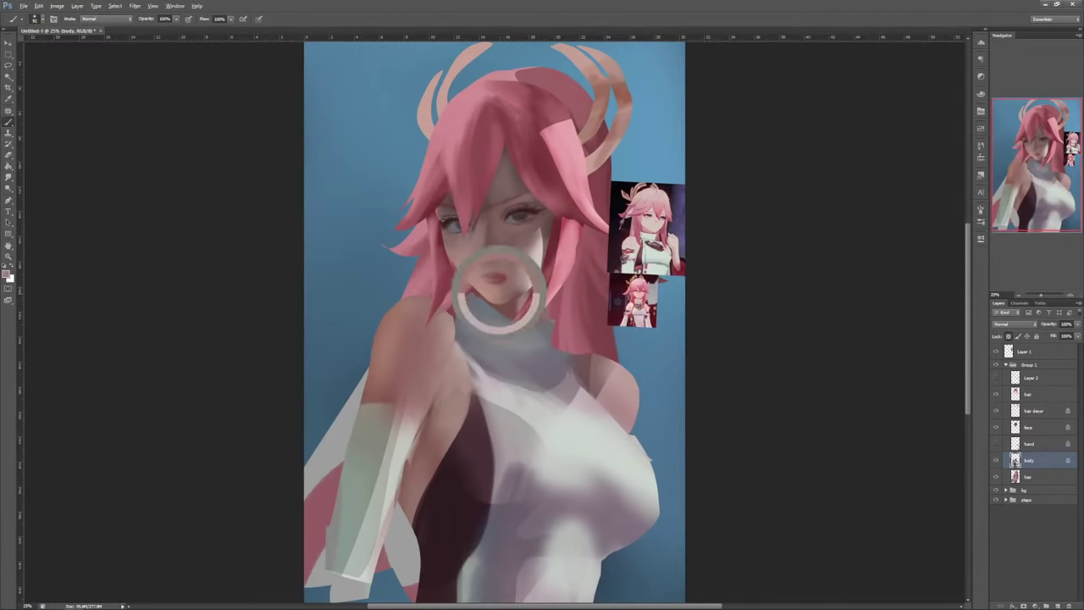
pyautogui.keyDown('alt'); pyautogui.click(650, 161); pyautogui.keyUp('alt')
pyautogui.rightClick(535, 253)
pyautogui.moveTo(552, 271); pyautogui.dragTo(564, 271)
pyautogui.press('Return')
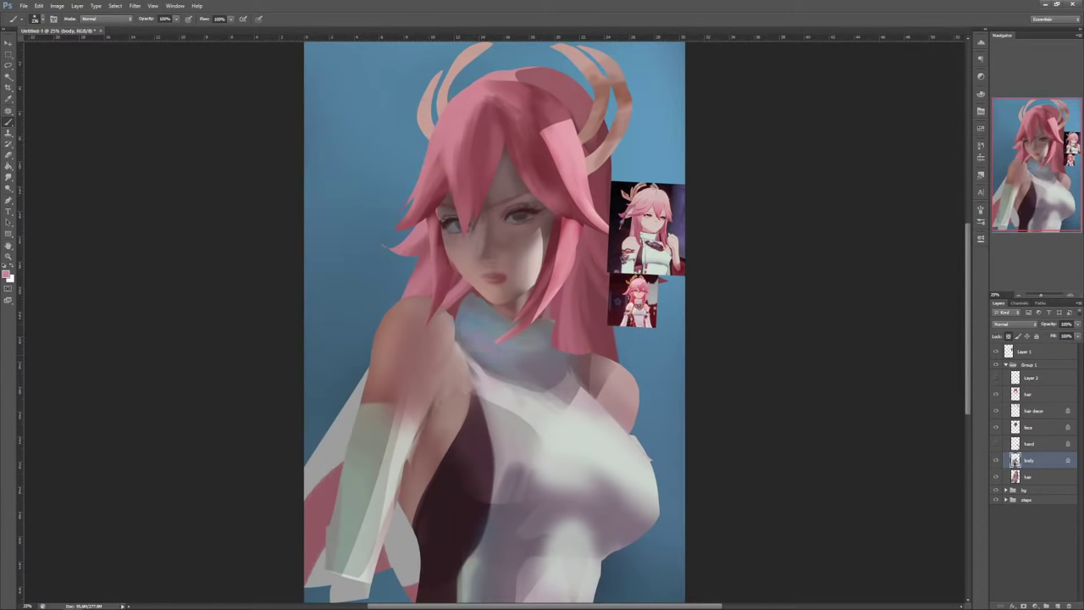
pyautogui.rightClick(598, 282)
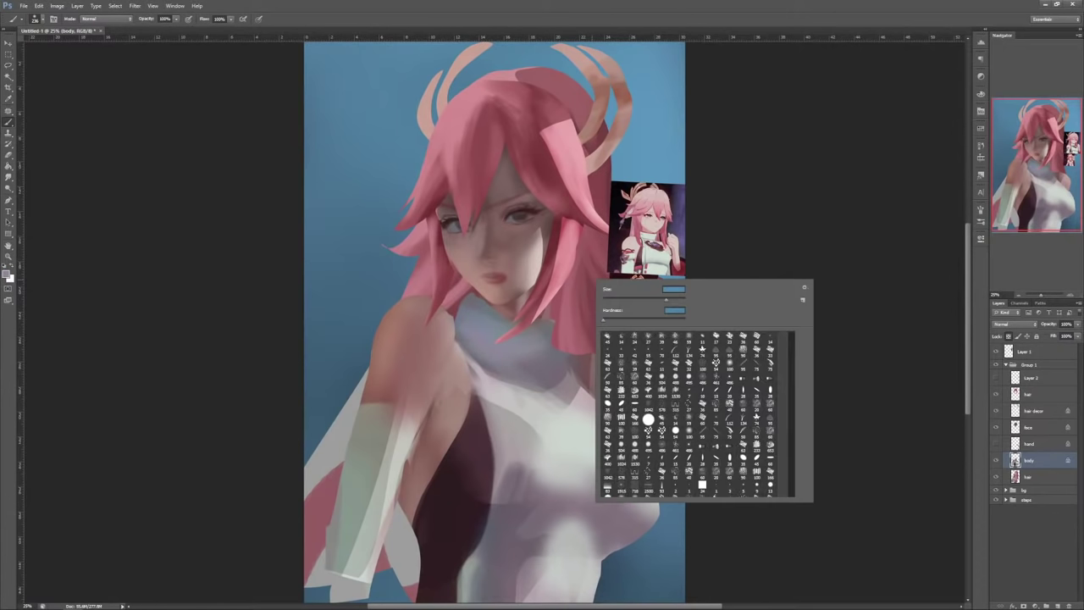
pyautogui.press('Return')
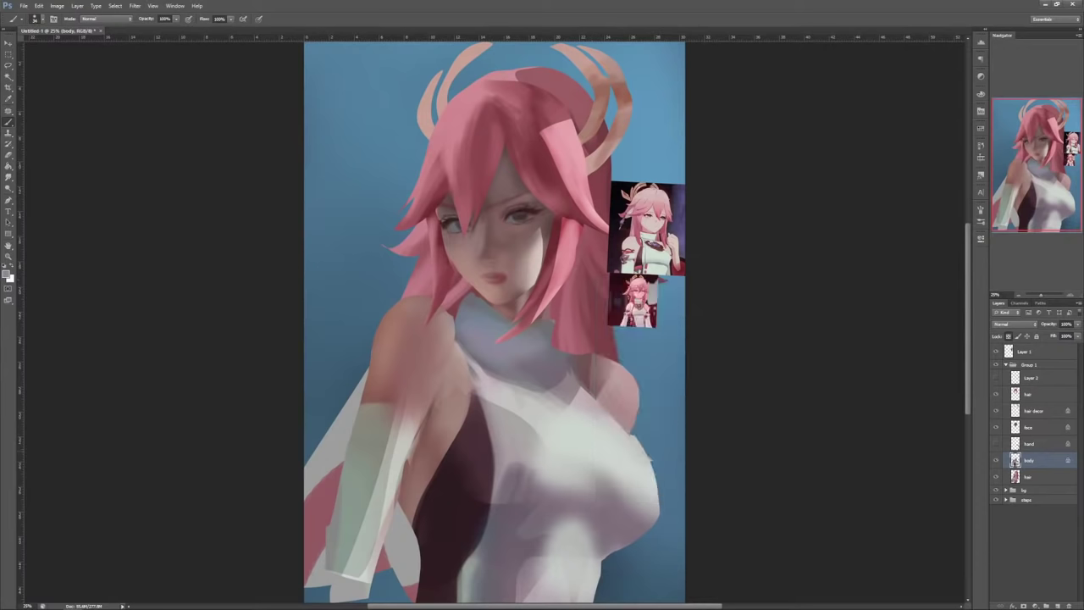
# Step: Choose a dark indigo foreground colour and draw thin seam lines with soft shading along the base of the collar
pyautogui.click(7, 274)
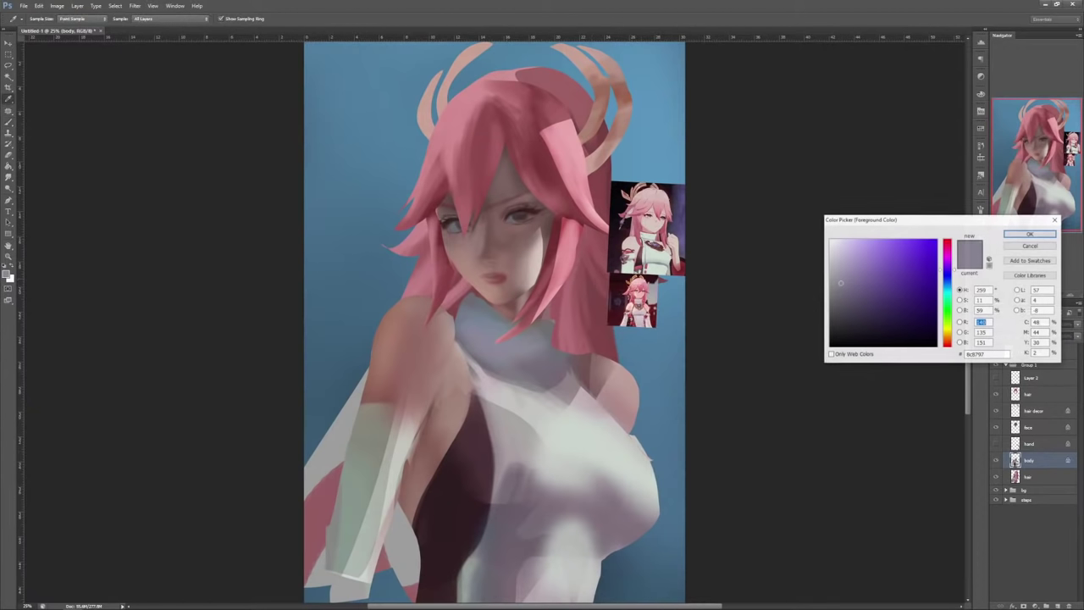
pyautogui.click(886, 314)
pyautogui.click(1030, 234)
pyautogui.rightClick(552, 278)
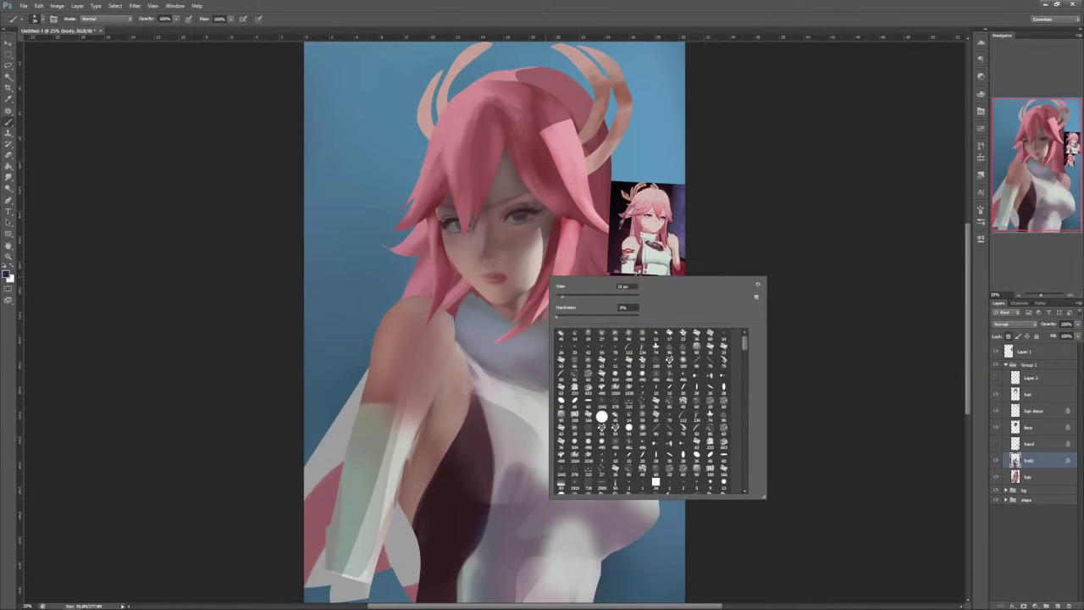
pyautogui.press('Return')
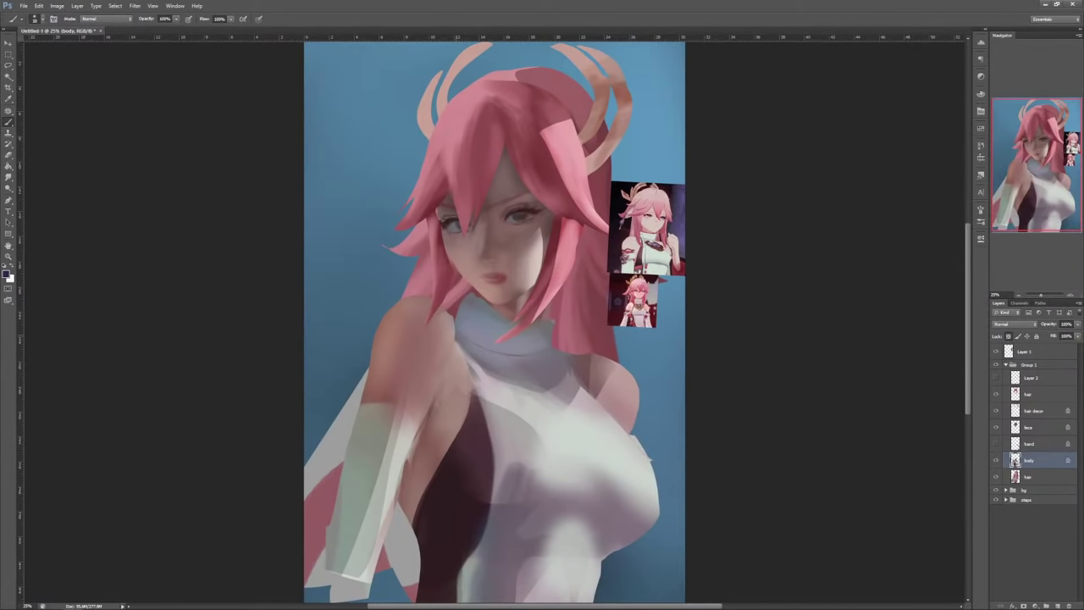
pyautogui.rightClick(577, 319)
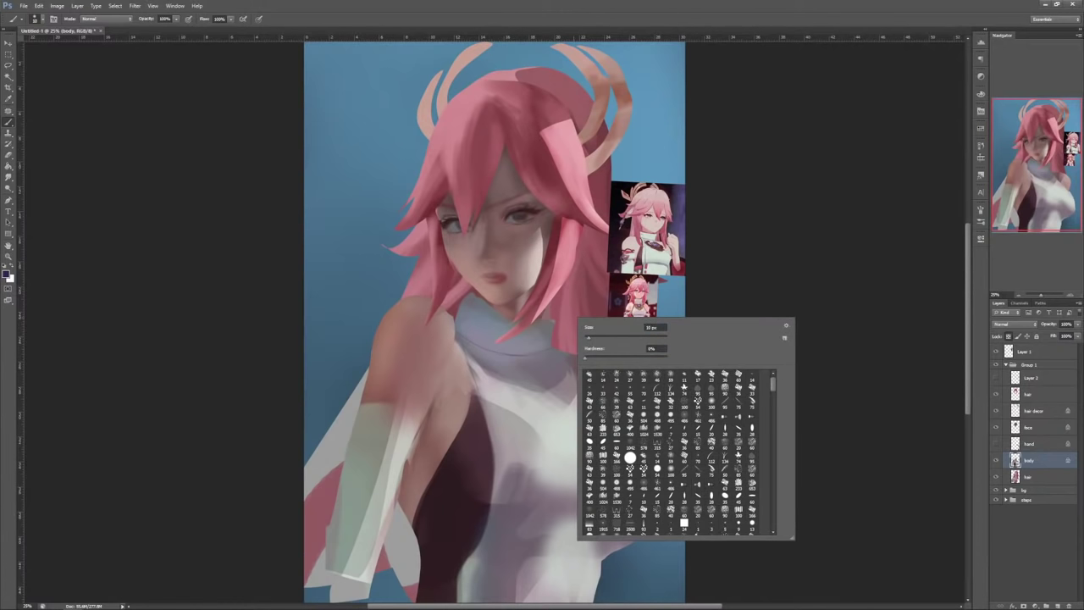
pyautogui.moveTo(474, 346); pyautogui.dragTo(507, 360)
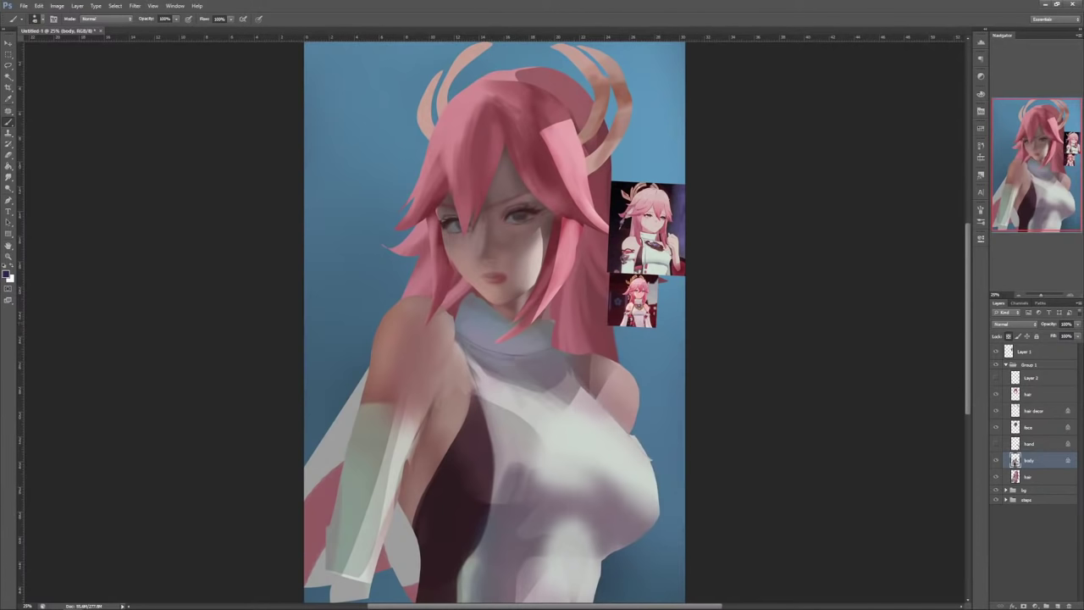
pyautogui.rightClick(530, 335)
pyautogui.press('Return')
# Step: Draw a dark curved seam beneath the chest of the dress and soften it with a larger brush
pyautogui.moveTo(563, 428); pyautogui.dragTo(589, 350)
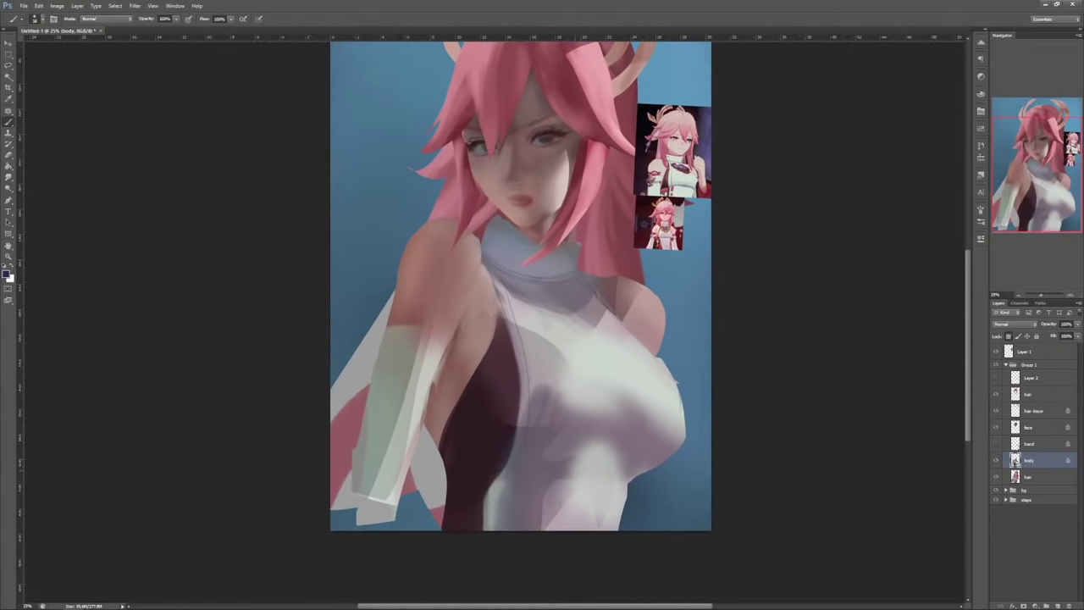
pyautogui.moveTo(596, 476); pyautogui.dragTo(626, 486)
pyautogui.rightClick(672, 316)
pyautogui.moveTo(680, 334); pyautogui.dragTo(685, 335)
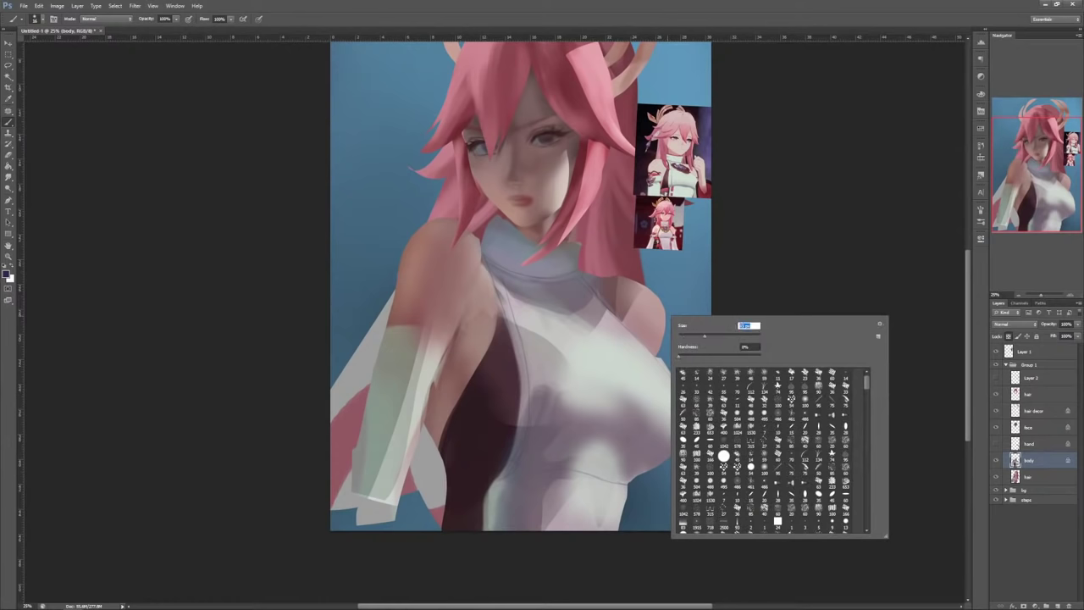
pyautogui.press('Return')
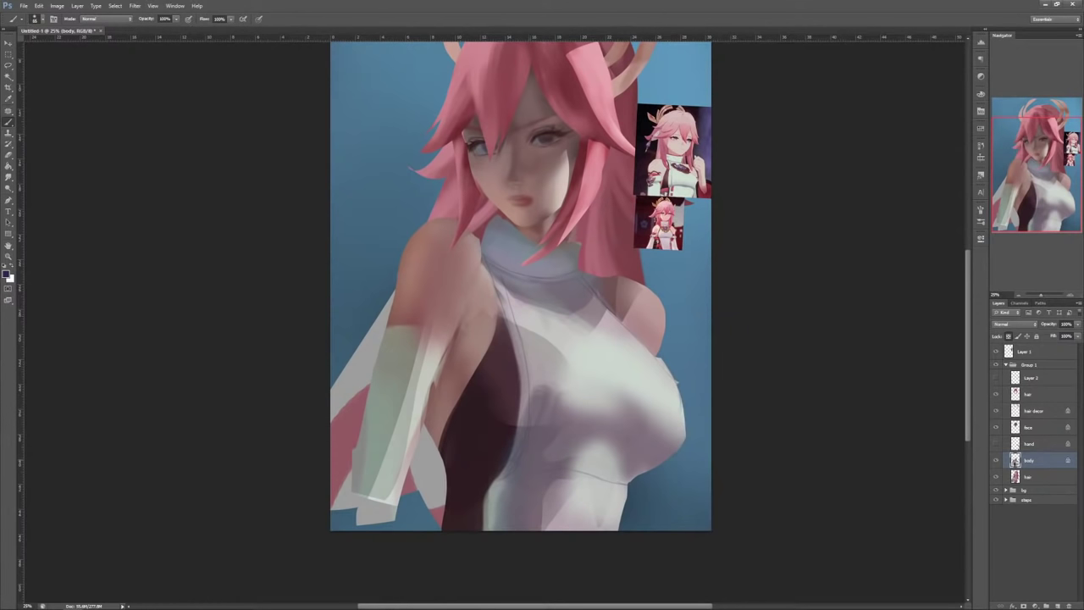
pyautogui.moveTo(520, 468); pyautogui.dragTo(610, 469)
# Step: Sample pink from the reference image, set the brush hardness to 29% and paint a thin pink trim along the under-chest seam
pyautogui.rightClick(613, 323)
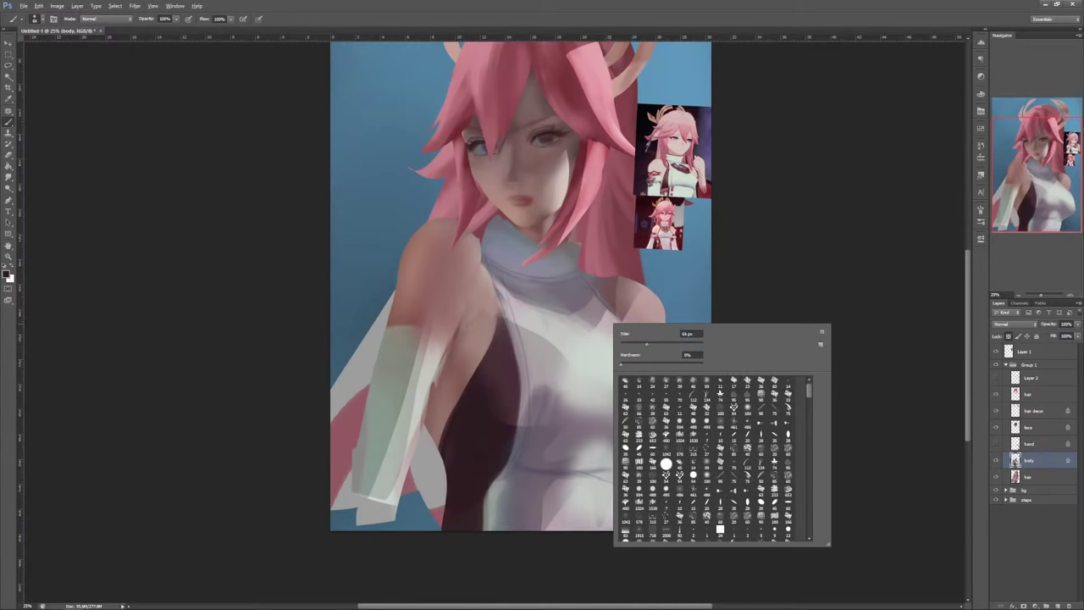
pyautogui.keyDown('alt'); pyautogui.click(653, 191); pyautogui.keyUp('alt')
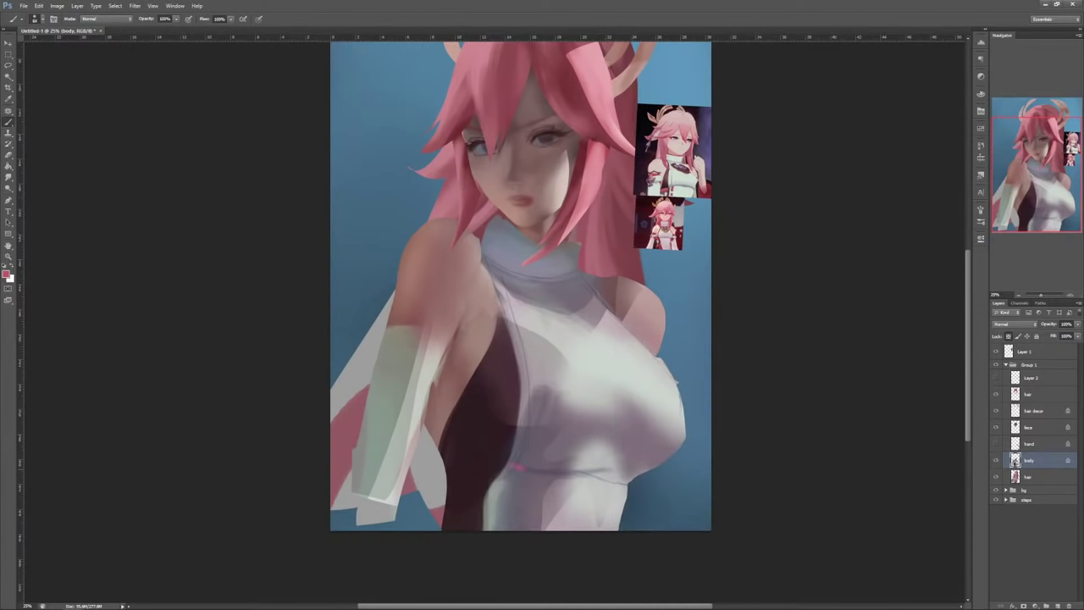
pyautogui.rightClick(613, 359)
pyautogui.moveTo(644, 379); pyautogui.dragTo(634, 379)
pyautogui.moveTo(624, 400); pyautogui.dragTo(644, 400)
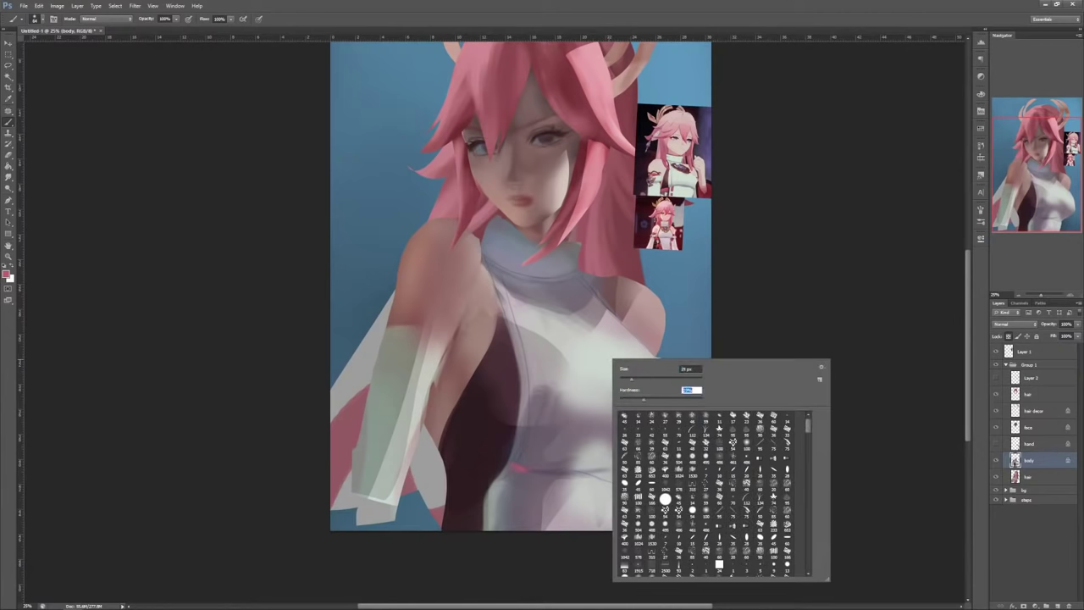
pyautogui.press('Return')
pyautogui.hotkey('ctrl', 'z')
pyautogui.moveTo(511, 464); pyautogui.dragTo(614, 479)
# Step: Blend the shadow on the underside of the chest above the pink trim with enlarged brushes and sampled mauve tones
pyautogui.keyDown('alt'); pyautogui.click(569, 468); pyautogui.keyUp('alt')
pyautogui.keyDown('alt'); pyautogui.click(586, 475); pyautogui.keyUp('alt')
pyautogui.rightClick(644, 316)
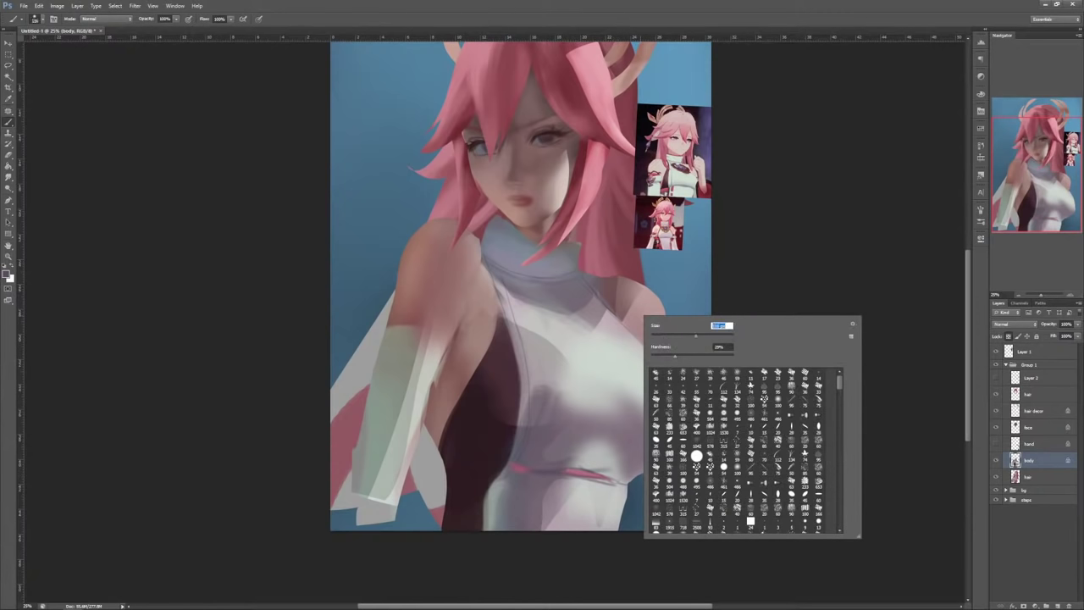
pyautogui.press('Return')
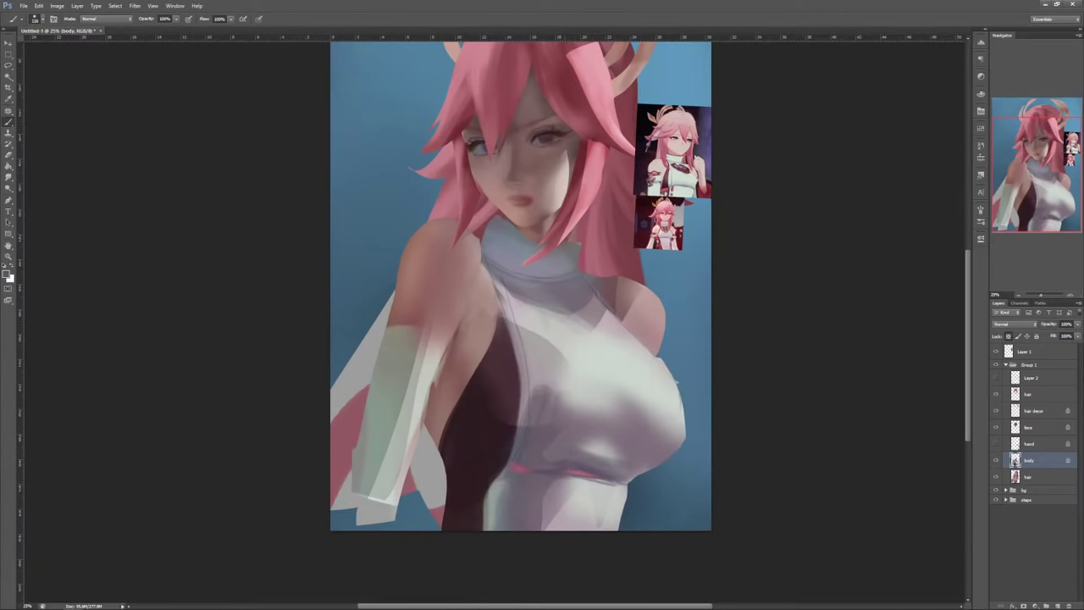
pyautogui.rightClick(664, 327)
pyautogui.press('Return')
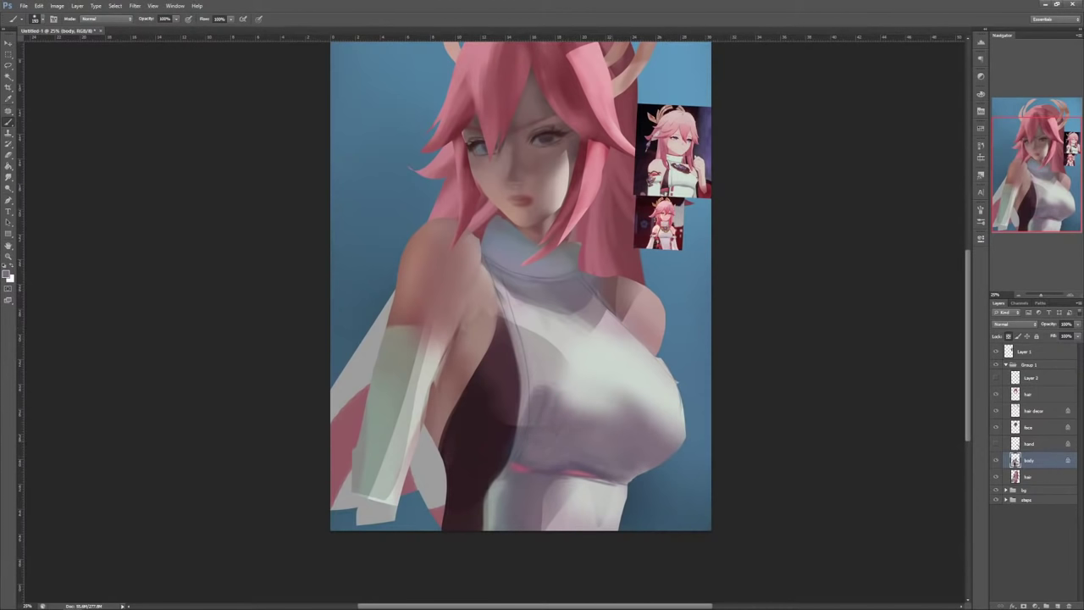
pyautogui.moveTo(653, 430); pyautogui.dragTo(670, 420)
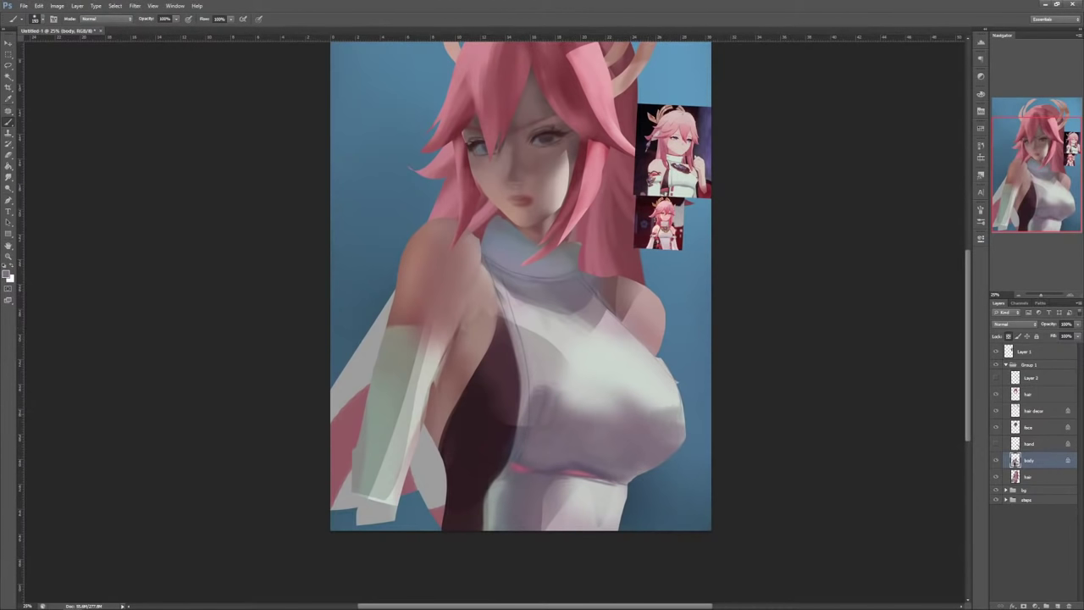
pyautogui.press('l')
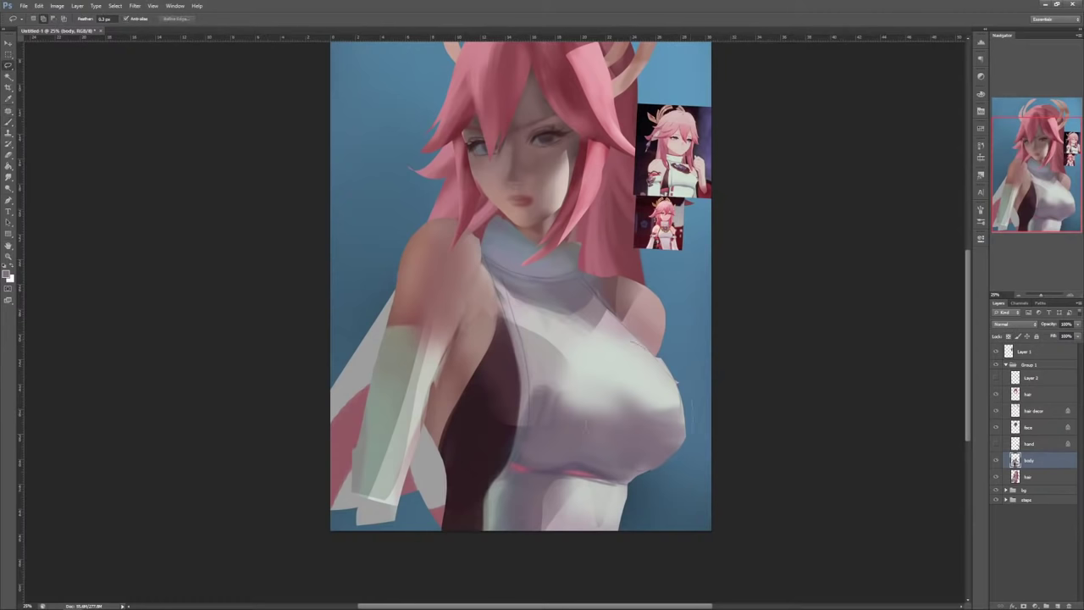
pyautogui.press('b')
pyautogui.rightClick(686, 332)
pyautogui.click(741, 472)
pyautogui.keyDown('alt'); pyautogui.click(623, 364); pyautogui.keyUp('alt')
pyautogui.moveTo(678, 381); pyautogui.dragTo(644, 432)
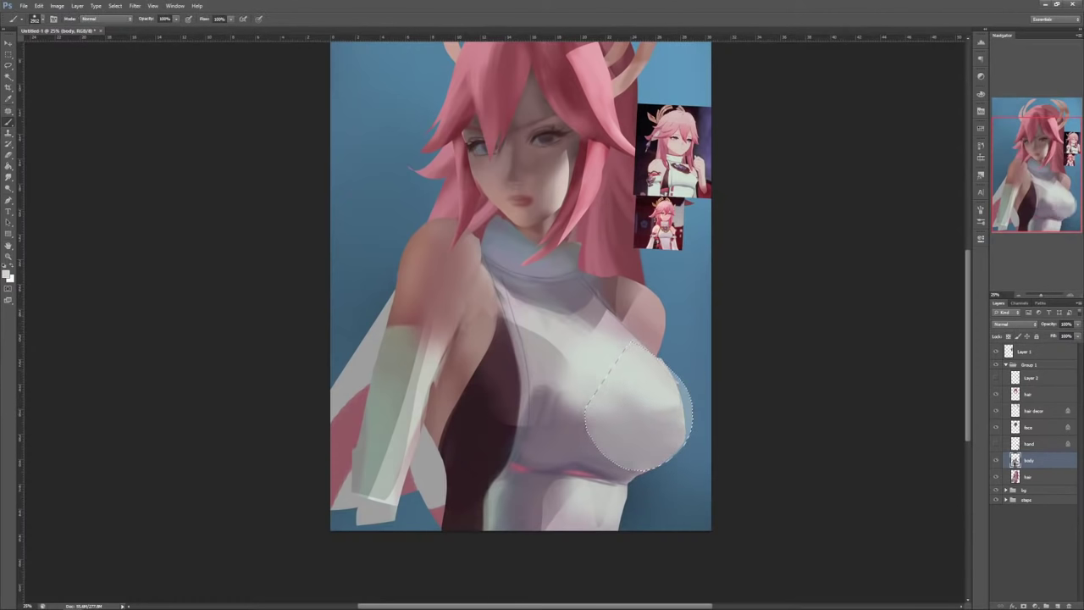
pyautogui.hotkey('ctrl', 'alt', 'z')
pyautogui.hotkey('ctrl', 'alt', 'z')
# Step: Round out the chest's outer contour inside the selection with a 0% hardness brush and blend the pale and mauve dress tones
pyautogui.rightClick(672, 309)
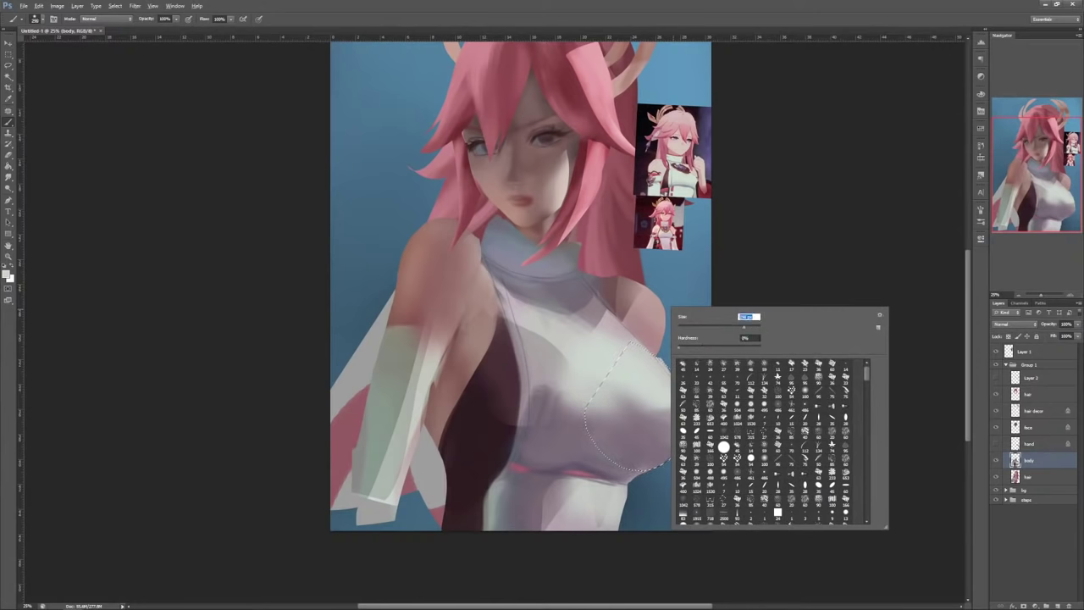
pyautogui.moveTo(683, 373)
pyautogui.mouseDown()
pyautogui.moveTo(680, 439)
pyautogui.moveTo(631, 419)
pyautogui.moveTo(646, 417)
pyautogui.mouseUp()
pyautogui.keyDown('alt'); pyautogui.click(652, 428); pyautogui.keyUp('alt')
pyautogui.keyDown('alt'); pyautogui.click(648, 394); pyautogui.keyUp('alt')
pyautogui.moveTo(565, 406)
pyautogui.mouseDown()
pyautogui.moveTo(608, 414)
pyautogui.moveTo(554, 375)
pyautogui.mouseUp()
pyautogui.keyDown('alt'); pyautogui.click(554, 380); pyautogui.keyUp('alt')
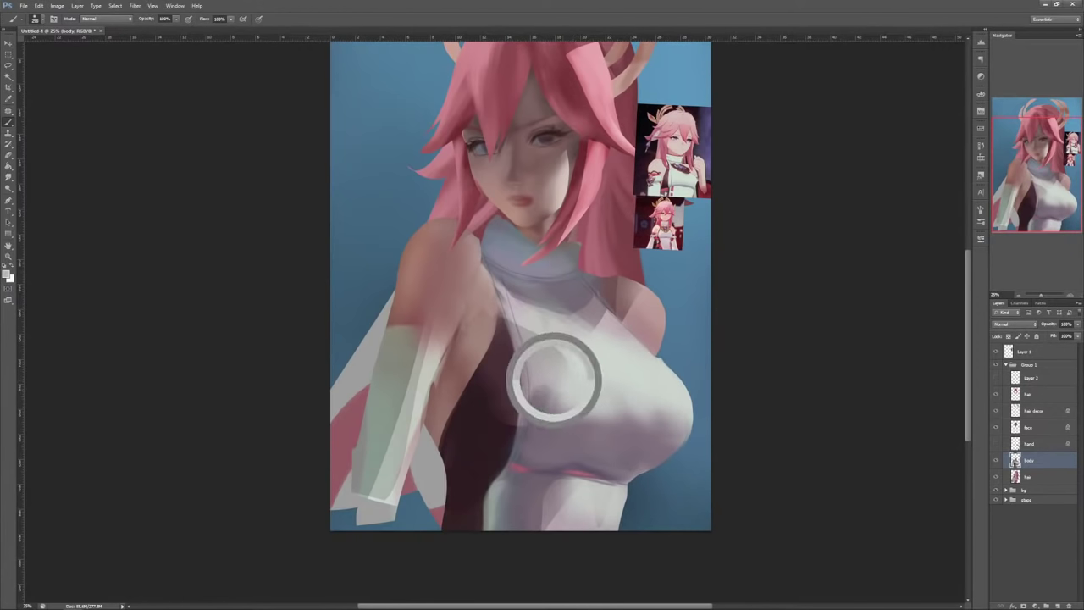
# Step: Smooth the dark side panel with a sampled plum tone and repaint the bare skin below the armpit inside a freehand selection
pyautogui.keyDown('alt'); pyautogui.click(496, 405); pyautogui.keyUp('alt')
pyautogui.moveTo(496, 400); pyautogui.dragTo(494, 421)
pyautogui.keyDown('alt'); pyautogui.click(481, 442); pyautogui.keyUp('alt')
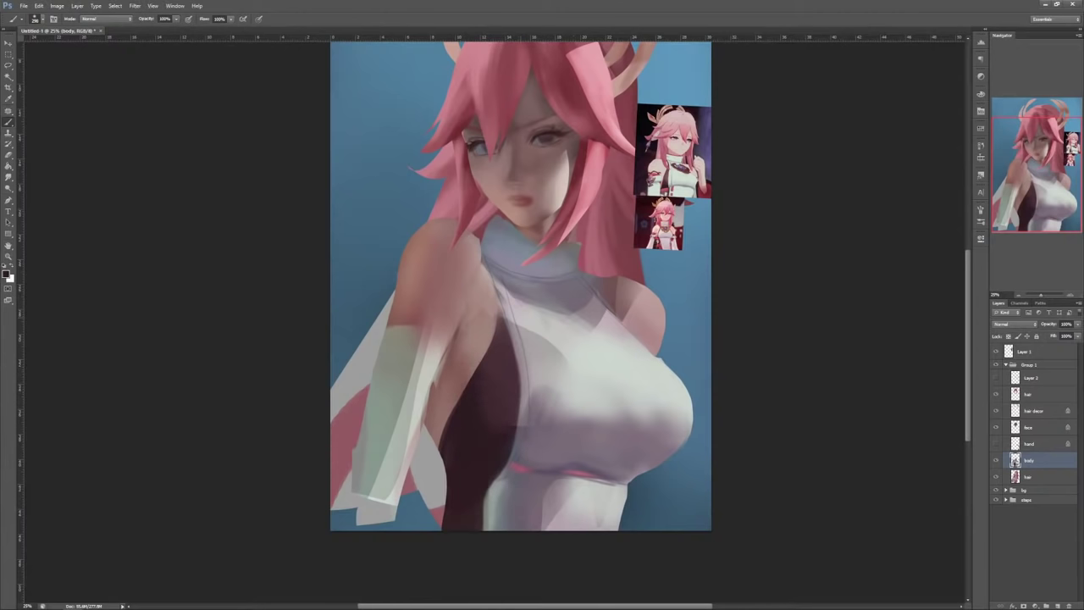
pyautogui.press('l')
pyautogui.moveTo(494, 337)
pyautogui.mouseDown()
pyautogui.moveTo(460, 439)
pyautogui.moveTo(432, 385)
pyautogui.mouseUp()
pyautogui.press('b')
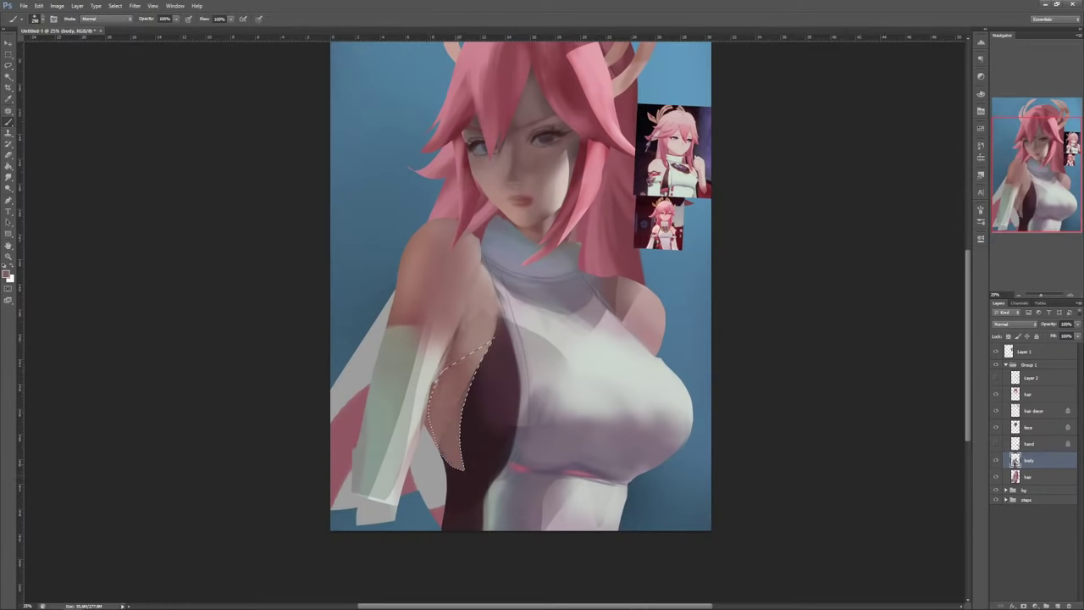
# Step: Sample pink from the reference and paint a thin strap continuing the under-chest trim across the dark side panel and bare skin
pyautogui.rightClick(598, 344)
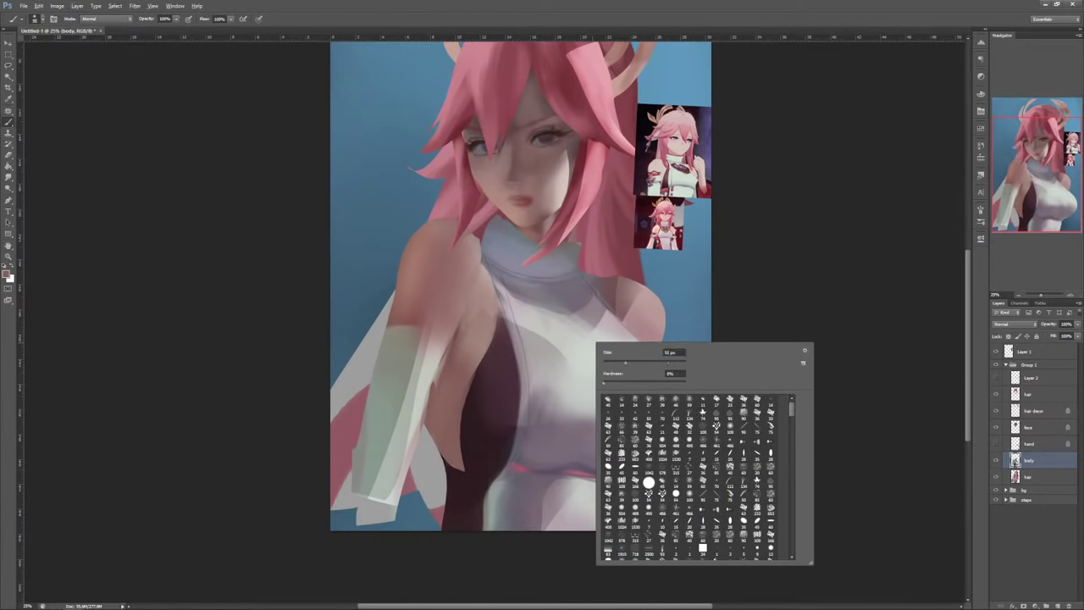
pyautogui.keyDown('alt'); pyautogui.click(672, 190); pyautogui.keyUp('alt')
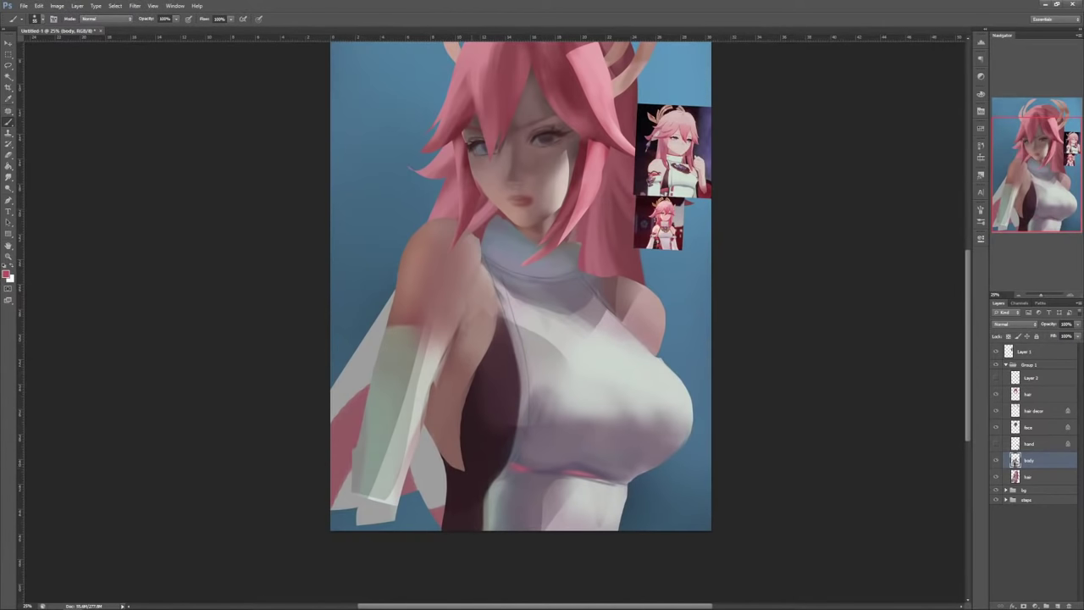
pyautogui.moveTo(463, 464)
pyautogui.mouseDown()
pyautogui.moveTo(503, 466)
pyautogui.moveTo(480, 459)
pyautogui.mouseUp()
pyautogui.hotkey('ctrl', 'z')
pyautogui.rightClick(554, 230)
pyautogui.click(733, 271)
pyautogui.keyDown('alt'); pyautogui.click(474, 453); pyautogui.keyUp('alt')
pyautogui.moveTo(452, 455)
pyautogui.mouseDown()
pyautogui.moveTo(486, 461)
pyautogui.moveTo(436, 450)
pyautogui.moveTo(431, 436)
pyautogui.moveTo(462, 471)
pyautogui.moveTo(447, 492)
pyautogui.mouseUp()
pyautogui.keyDown('alt'); pyautogui.click(471, 459); pyautogui.keyUp('alt')
pyautogui.keyDown('alt'); pyautogui.click(452, 457); pyautogui.keyUp('alt')
pyautogui.keyDown('alt'); pyautogui.click(468, 476); pyautogui.keyUp('alt')
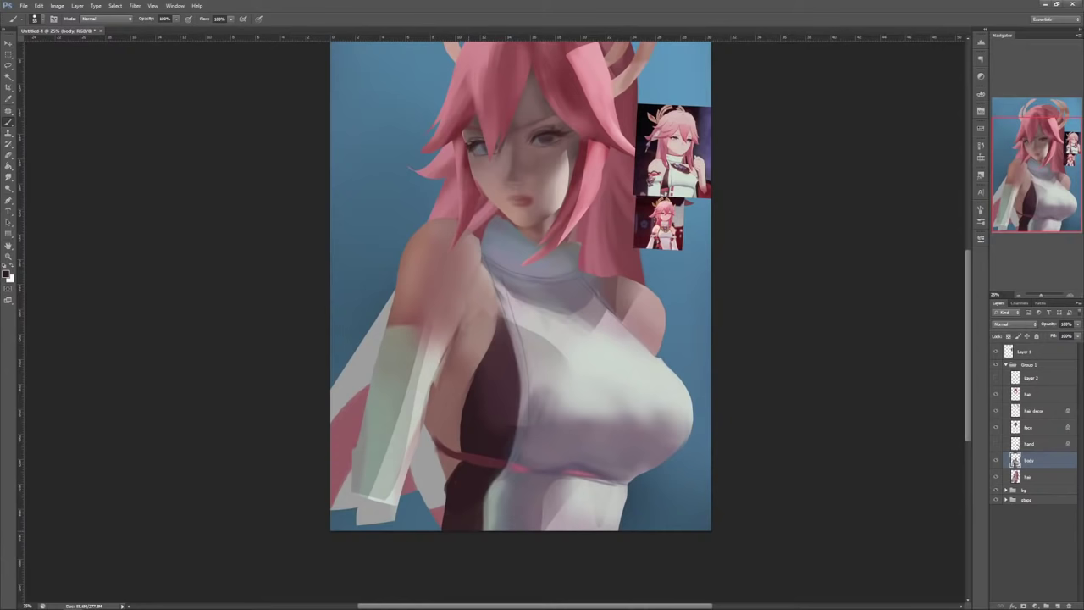
# Step: Paint a diagonal dark pink strap across the lower part of the dark side panel with a sampled strap colour
pyautogui.hotkey('ctrl', '+')
pyautogui.hotkey('ctrl', '+')
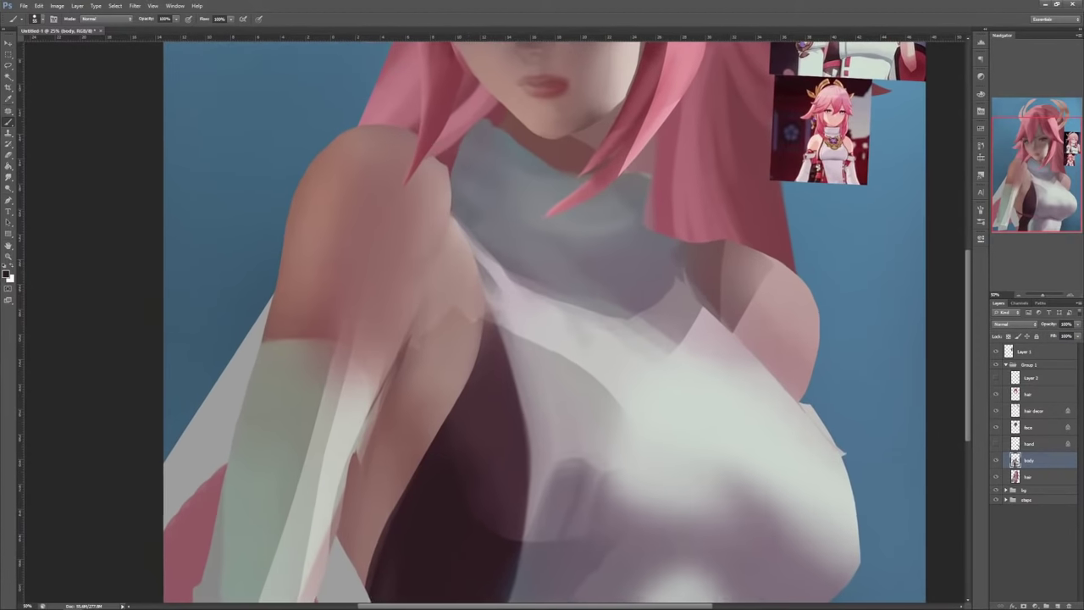
pyautogui.moveTo(543, 254); pyautogui.dragTo(449, 426)
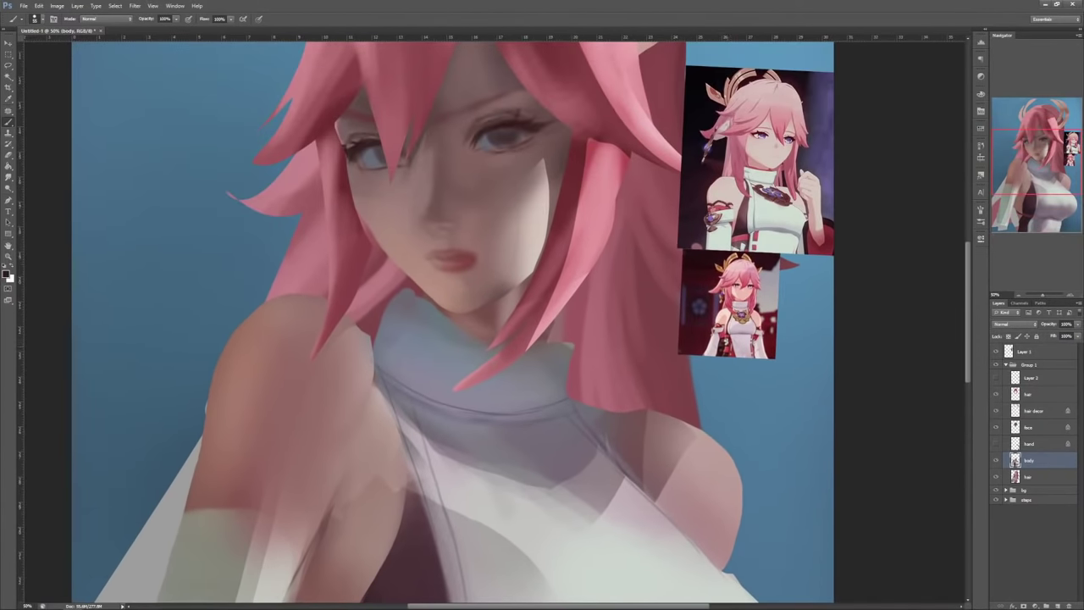
pyautogui.hotkey('ctrl', '-')
pyautogui.moveTo(508, 381); pyautogui.dragTo(622, 225)
pyautogui.keyDown('alt'); pyautogui.click(541, 473); pyautogui.keyUp('alt')
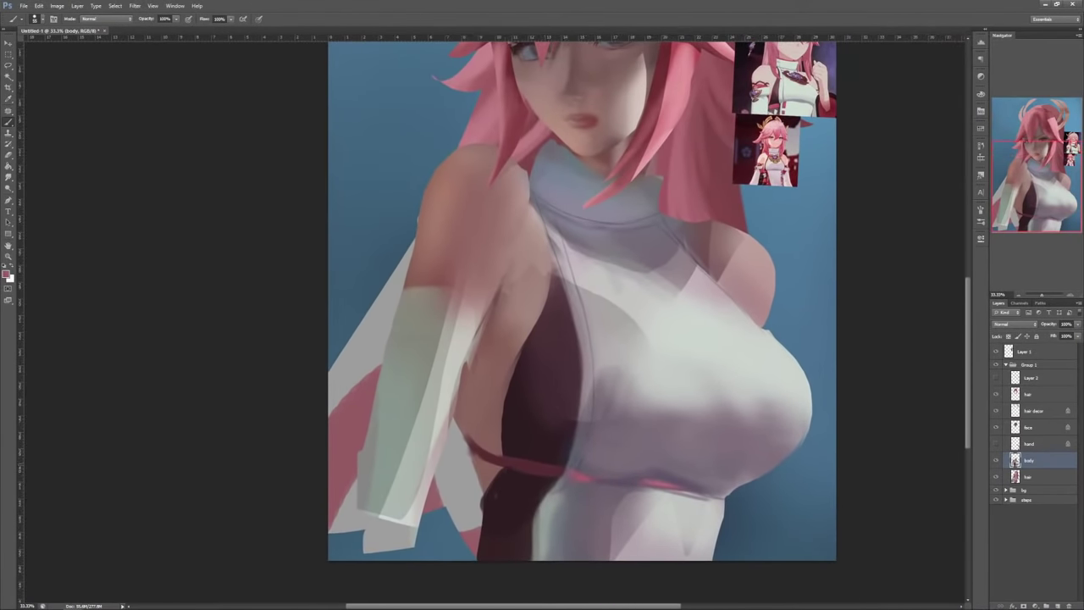
pyautogui.moveTo(491, 458); pyautogui.dragTo(552, 478)
pyautogui.keyDown('alt'); pyautogui.click(530, 466); pyautogui.keyUp('alt')
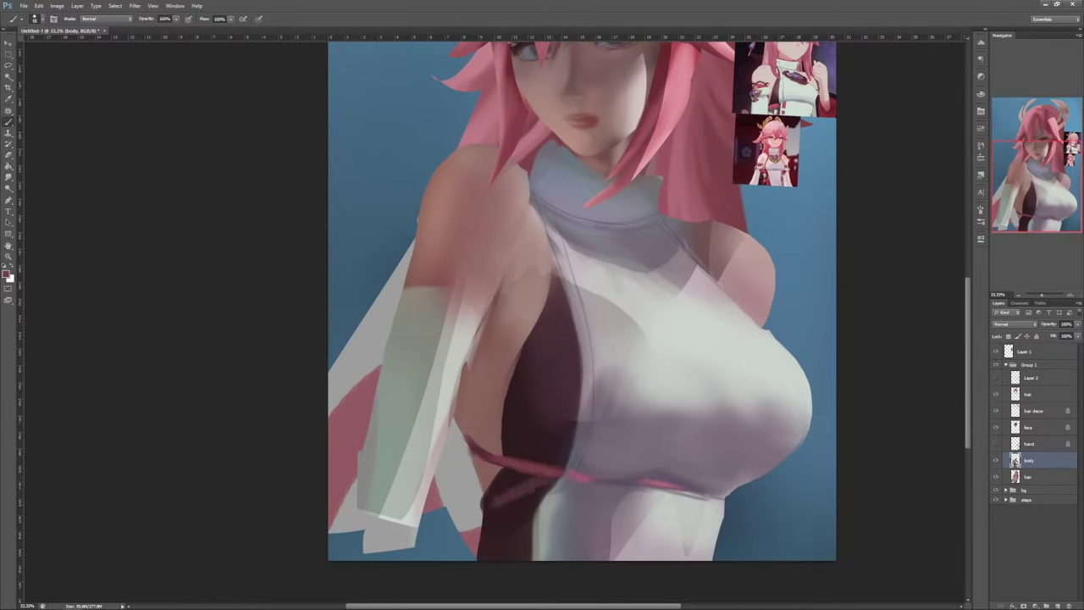
# Step: Add a horizontal pink band at the base of the dark side panel and clean up the diagonal strap with sampled tones
pyautogui.moveTo(488, 510)
pyautogui.mouseDown()
pyautogui.moveTo(543, 483)
pyautogui.moveTo(490, 508)
pyautogui.moveTo(532, 537)
pyautogui.mouseUp()
pyautogui.keyDown('alt'); pyautogui.click(497, 531); pyautogui.keyUp('alt')
pyautogui.keyDown('alt'); pyautogui.click(506, 503); pyautogui.keyUp('alt')
pyautogui.moveTo(484, 540); pyautogui.dragTo(533, 549)
pyautogui.moveTo(500, 546); pyautogui.dragTo(482, 544)
pyautogui.keyDown('alt'); pyautogui.click(501, 518); pyautogui.keyUp('alt')
pyautogui.keyDown('alt'); pyautogui.click(480, 467); pyautogui.keyUp('alt')
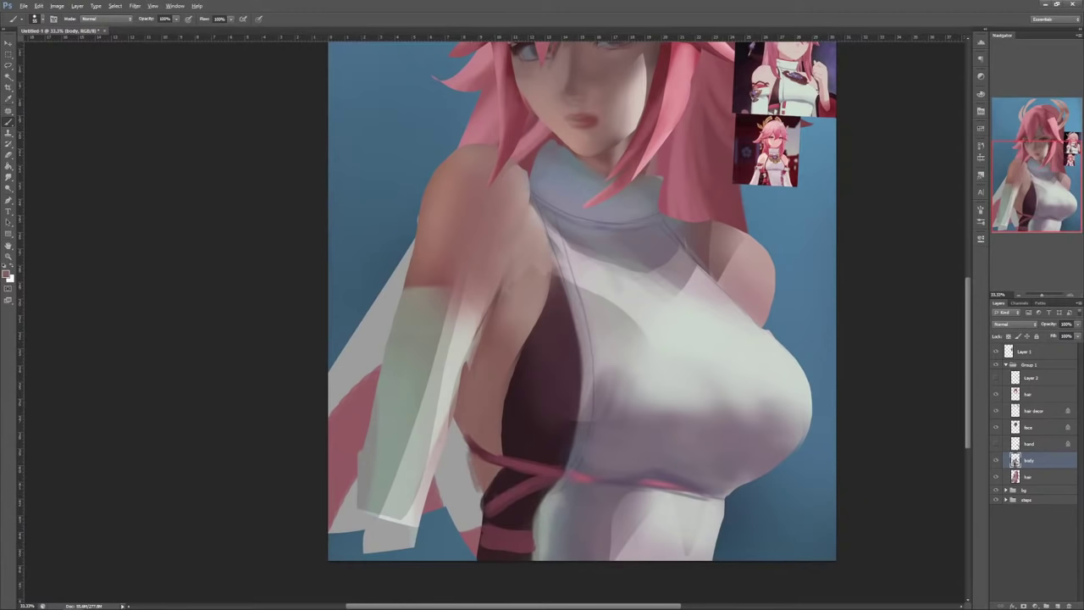
# Step: Sample a pale tone from the dress and extend the outer edge of the waist below the chest
pyautogui.keyDown('alt'); pyautogui.click(716, 512); pyautogui.keyUp('alt')
pyautogui.moveTo(724, 507); pyautogui.dragTo(710, 557)
pyautogui.moveTo(726, 497)
pyautogui.mouseDown()
pyautogui.moveTo(717, 558)
pyautogui.moveTo(727, 539)
pyautogui.mouseUp()
# Step: Select the area along the collar's shoulder edge and softly blend the adjoining skin and fabric with a 0% hardness brush
pyautogui.moveTo(593, 339); pyautogui.dragTo(626, 376)
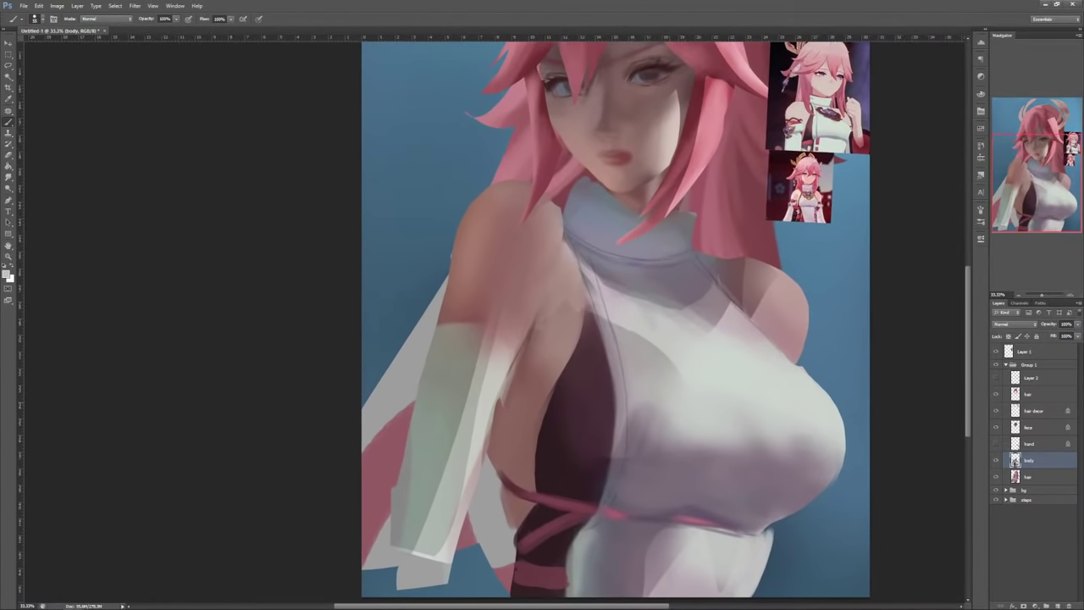
pyautogui.keyDown('alt'); pyautogui.click(545, 218); pyautogui.keyUp('alt')
pyautogui.press('l')
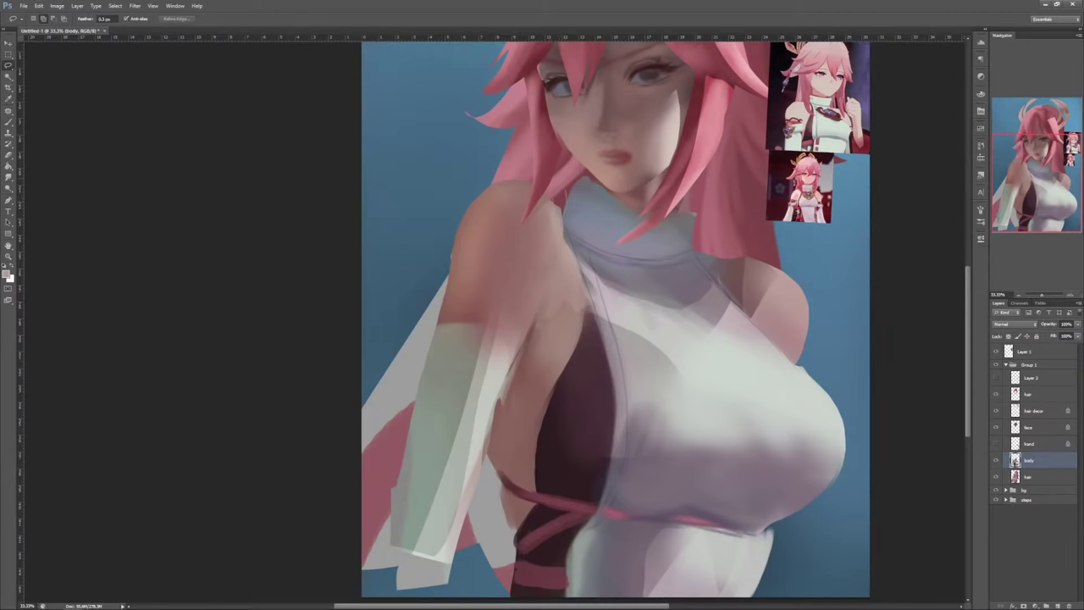
pyautogui.moveTo(561, 186)
pyautogui.mouseDown()
pyautogui.moveTo(559, 222)
pyautogui.moveTo(566, 212)
pyautogui.mouseUp()
pyautogui.hotkey('ctrl', 'd')
pyautogui.press('b')
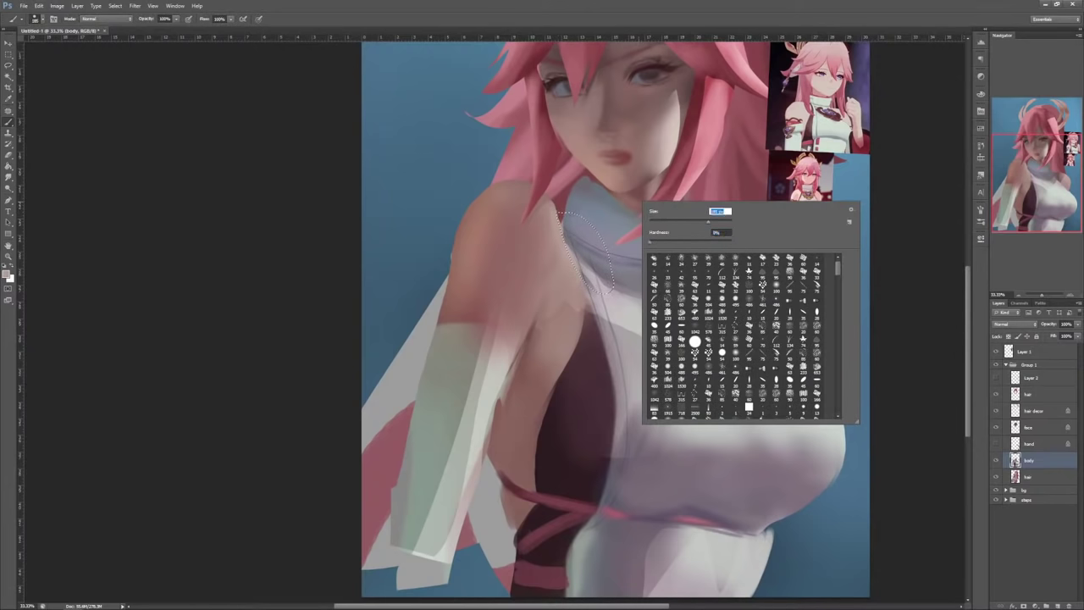
pyautogui.doubleClick(749, 287)
pyautogui.keyDown('alt'); pyautogui.click(583, 364); pyautogui.keyUp('alt')
pyautogui.moveTo(566, 240)
pyautogui.mouseDown()
pyautogui.moveTo(574, 261)
pyautogui.moveTo(597, 240)
pyautogui.moveTo(578, 259)
pyautogui.moveTo(584, 268)
pyautogui.mouseUp()
pyautogui.keyDown('alt'); pyautogui.click(593, 276); pyautogui.keyUp('alt')
pyautogui.moveTo(543, 225); pyautogui.dragTo(532, 283)
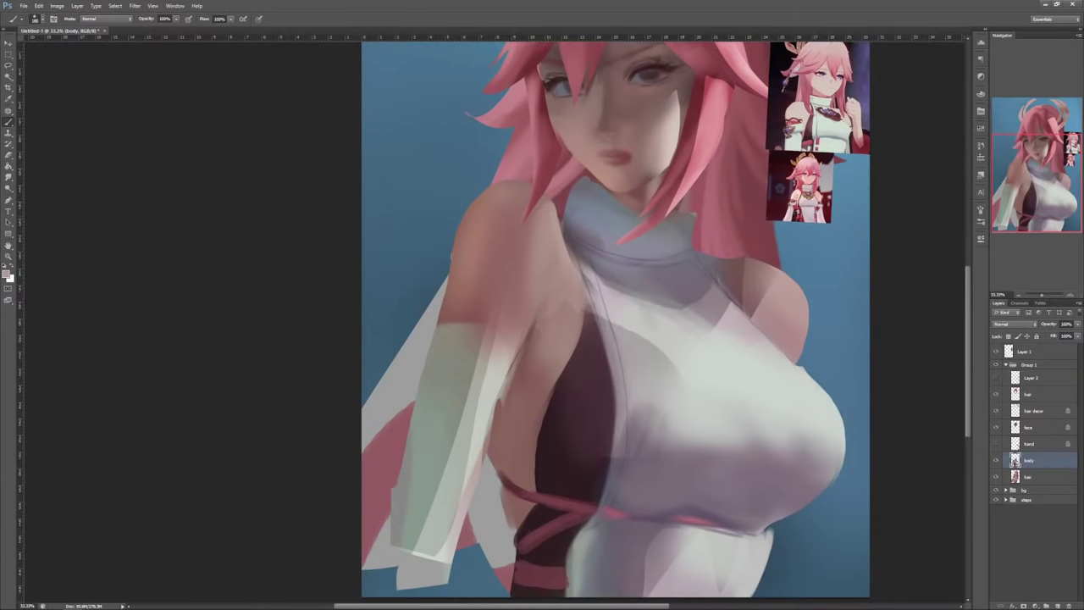
# Step: Blend the front of the shoulder into the armpit using resized soft brushes and sampled skin tones
pyautogui.rightClick(610, 277)
pyautogui.doubleClick(665, 417)
pyautogui.keyDown('alt'); pyautogui.click(593, 373); pyautogui.keyUp('alt')
pyautogui.moveTo(542, 295); pyautogui.dragTo(526, 347)
pyautogui.rightClick(590, 252)
pyautogui.doubleClick(643, 387)
pyautogui.keyDown('alt'); pyautogui.click(540, 326); pyautogui.keyUp('alt')
pyautogui.keyDown('alt'); pyautogui.click(544, 311); pyautogui.keyUp('alt')
pyautogui.moveTo(551, 306)
pyautogui.mouseDown()
pyautogui.moveTo(537, 343)
pyautogui.moveTo(540, 395)
pyautogui.mouseUp()
# Step: Darken the armpit crease and blend its shadow down the bare skin between the arm and the side panel
pyautogui.rightClick(584, 303)
pyautogui.doubleClick(639, 442)
pyautogui.keyDown('alt'); pyautogui.click(534, 324); pyautogui.keyUp('alt')
pyautogui.keyDown('alt'); pyautogui.click(542, 364); pyautogui.keyUp('alt')
pyautogui.keyDown('alt'); pyautogui.click(529, 349); pyautogui.keyUp('alt')
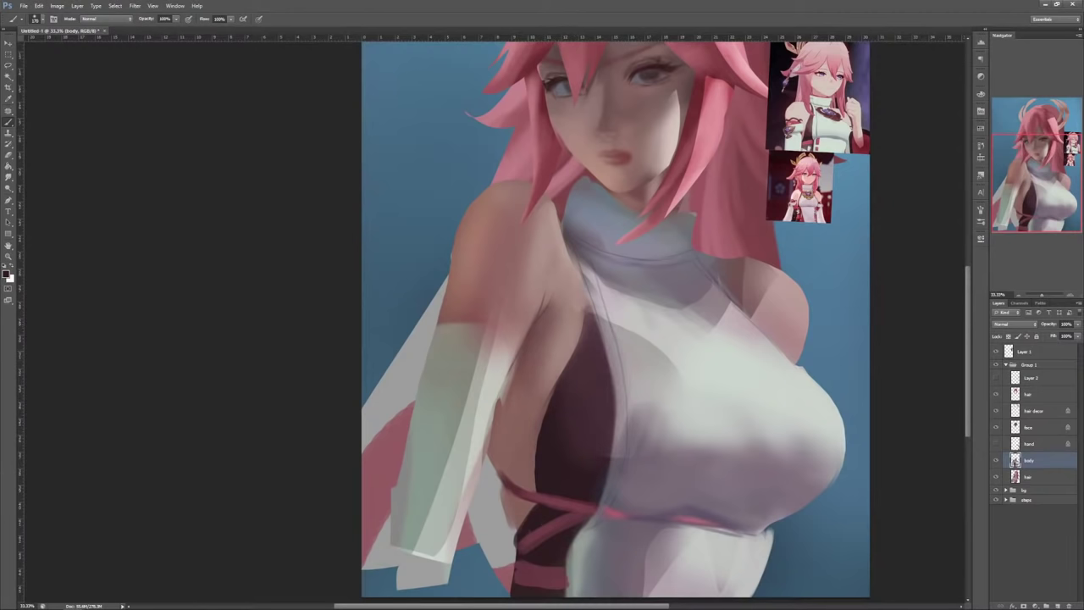
pyautogui.moveTo(527, 347)
pyautogui.mouseDown()
pyautogui.moveTo(523, 390)
pyautogui.moveTo(507, 391)
pyautogui.mouseUp()
pyautogui.keyDown('alt'); pyautogui.click(526, 399); pyautogui.keyUp('alt')
pyautogui.keyDown('alt'); pyautogui.click(526, 438); pyautogui.keyUp('alt')
pyautogui.keyDown('alt'); pyautogui.click(527, 373); pyautogui.keyUp('alt')
pyautogui.moveTo(504, 435); pyautogui.dragTo(504, 468)
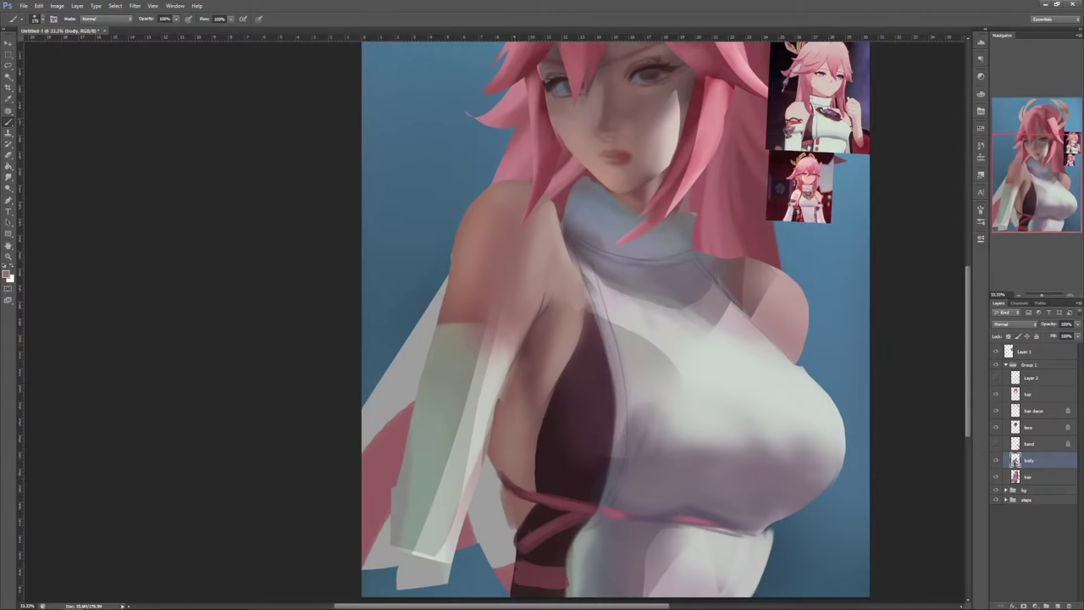
# Step: Select the bare side of the torso, deepen its shading with a larger 0% hardness brush and trim the waist's outer edge
pyautogui.press('l')
pyautogui.moveTo(520, 352)
pyautogui.mouseDown()
pyautogui.moveTo(503, 480)
pyautogui.moveTo(510, 371)
pyautogui.mouseUp()
pyautogui.press('b')
pyautogui.rightClick(592, 354)
pyautogui.moveTo(662, 375); pyautogui.dragTo(675, 374)
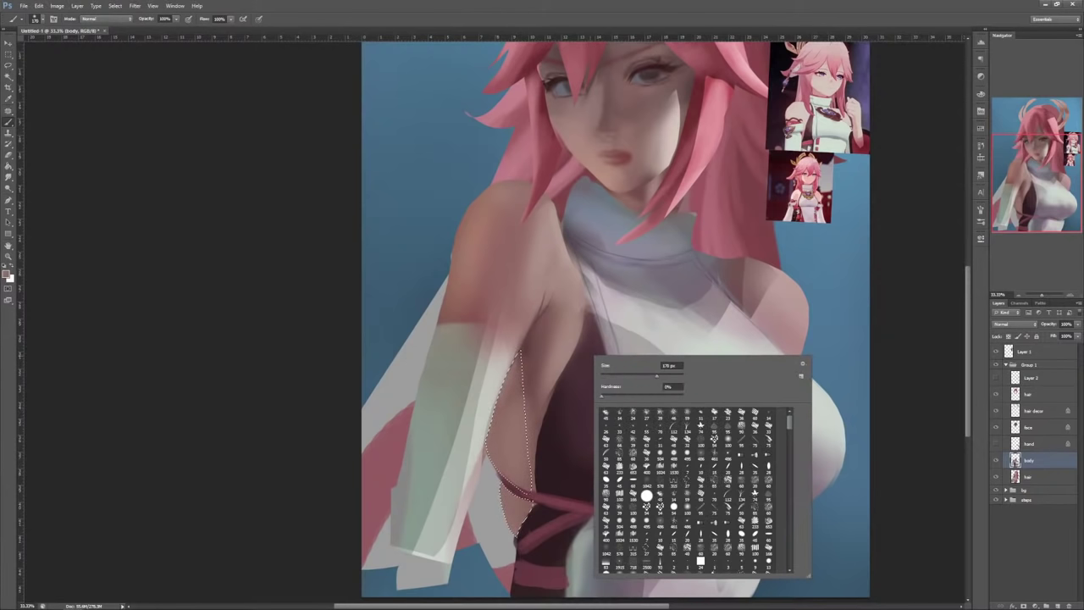
pyautogui.keyDown('alt'); pyautogui.click(547, 369); pyautogui.keyUp('alt')
pyautogui.moveTo(503, 389); pyautogui.dragTo(509, 487)
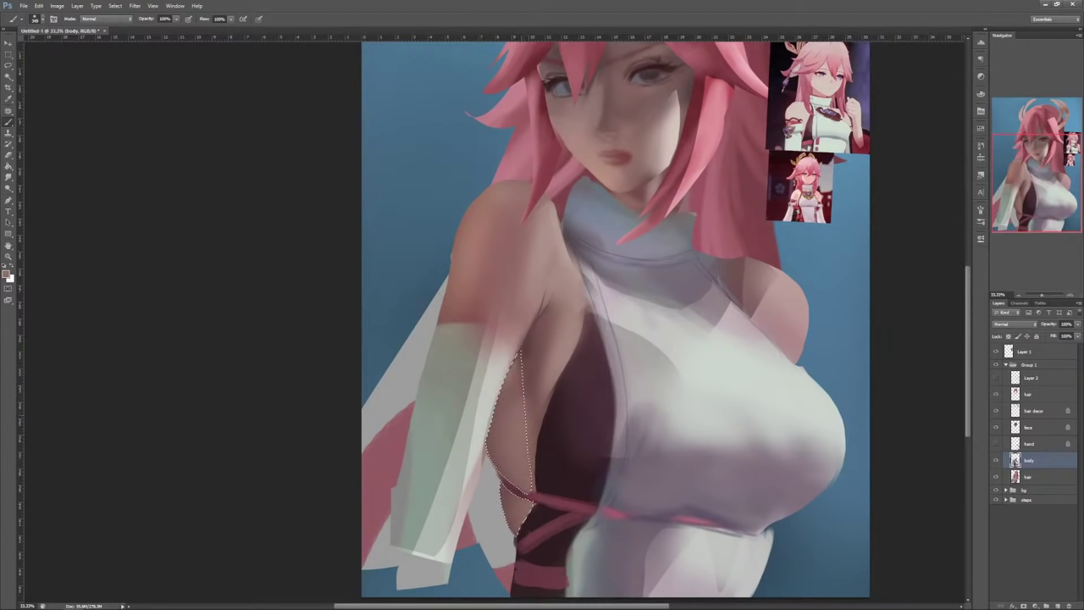
pyautogui.hotkey('ctrl', 'd')
pyautogui.press('l')
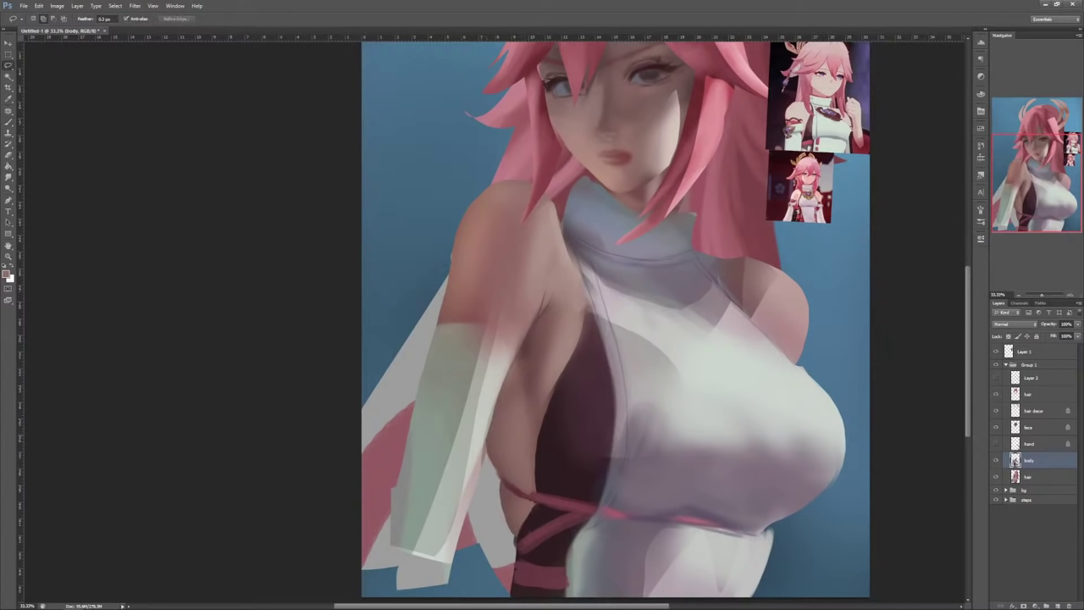
pyautogui.moveTo(488, 439)
pyautogui.mouseDown()
pyautogui.moveTo(518, 544)
pyautogui.moveTo(500, 596)
pyautogui.moveTo(476, 559)
pyautogui.moveTo(486, 441)
pyautogui.mouseUp()
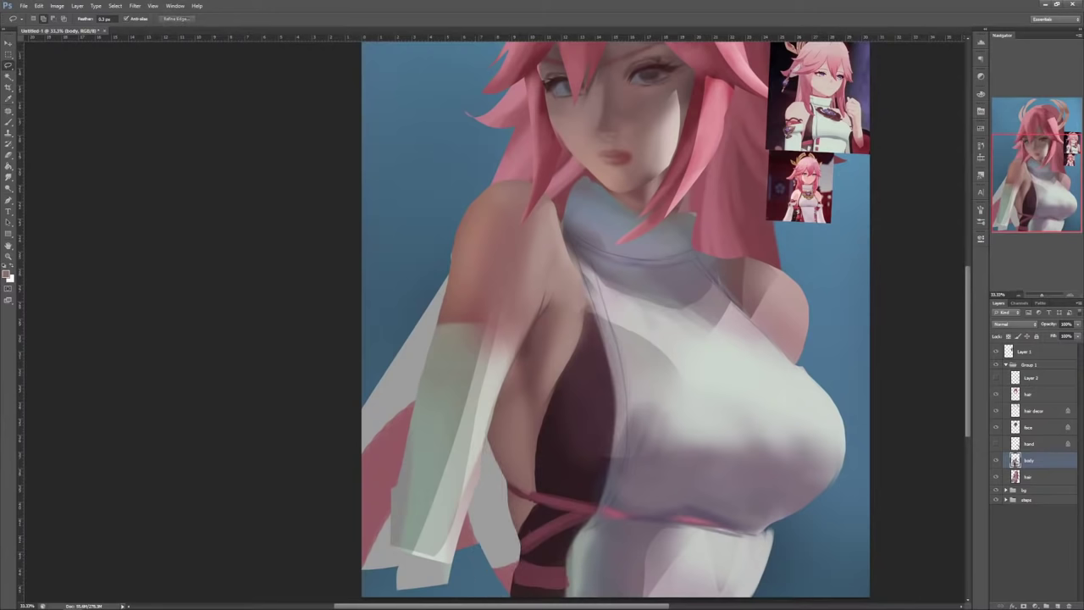
# Step: Select the torso freehand and warp it to reshape the chest and draw in the waist
pyautogui.hotkey('ctrl', '-')
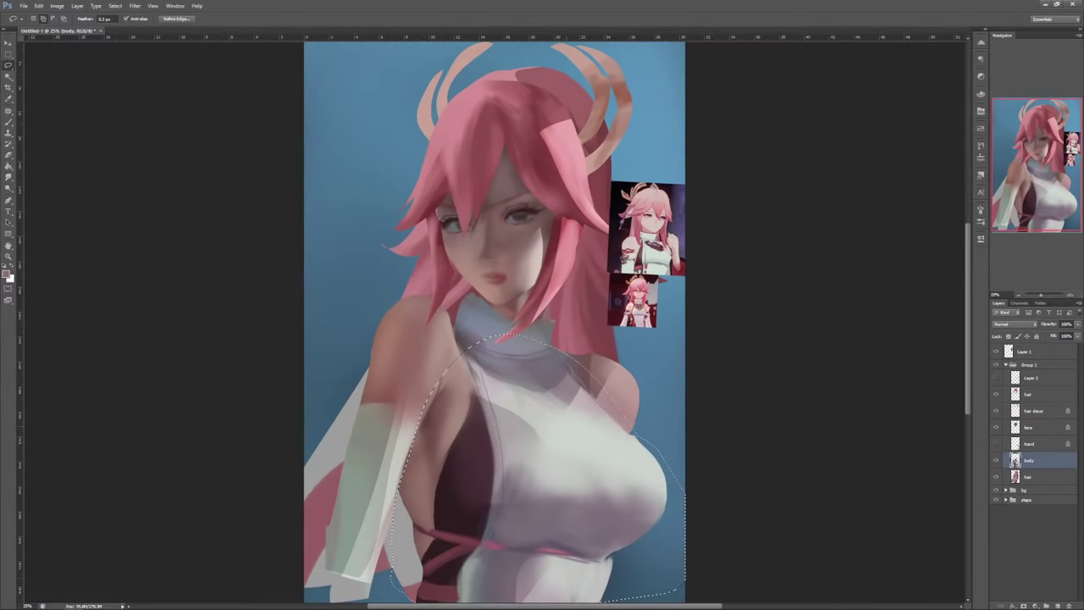
pyautogui.hotkey('ctrl', 't')
pyautogui.rightClick(576, 429)
pyautogui.click(597, 493)
pyautogui.moveTo(449, 515); pyautogui.dragTo(476, 496)
pyautogui.moveTo(686, 517); pyautogui.dragTo(663, 528)
pyautogui.moveTo(476, 492); pyautogui.dragTo(430, 506)
pyautogui.moveTo(611, 466); pyautogui.dragTo(617, 466)
pyautogui.moveTo(688, 423); pyautogui.dragTo(684, 445)
pyautogui.moveTo(509, 499); pyautogui.dragTo(515, 489)
pyautogui.moveTo(684, 445); pyautogui.dragTo(691, 438)
# Step: Refine the warp around the bust, side panel and waist, pulling the chest's outer edge slightly inward
pyautogui.moveTo(606, 507); pyautogui.dragTo(611, 515)
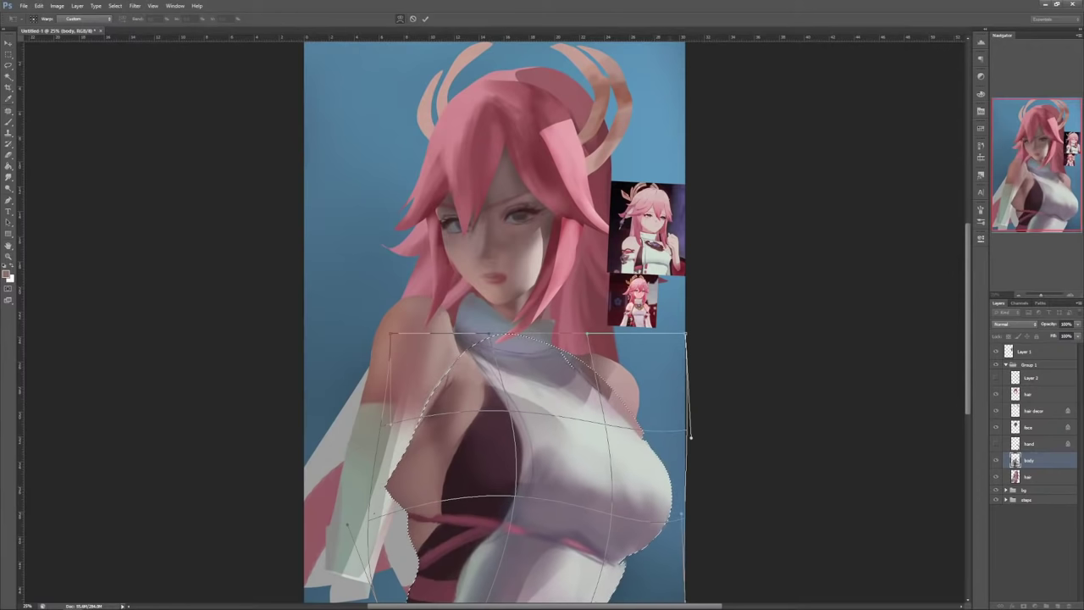
pyautogui.moveTo(515, 497); pyautogui.dragTo(523, 505)
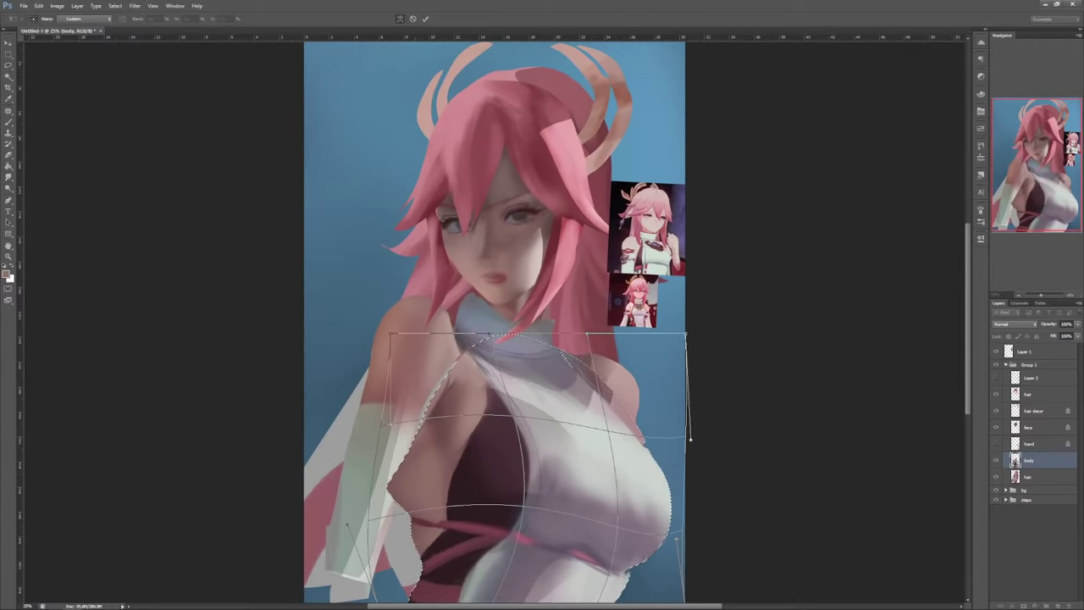
pyautogui.moveTo(419, 576)
pyautogui.mouseDown()
pyautogui.moveTo(462, 576)
pyautogui.moveTo(440, 576)
pyautogui.mouseUp()
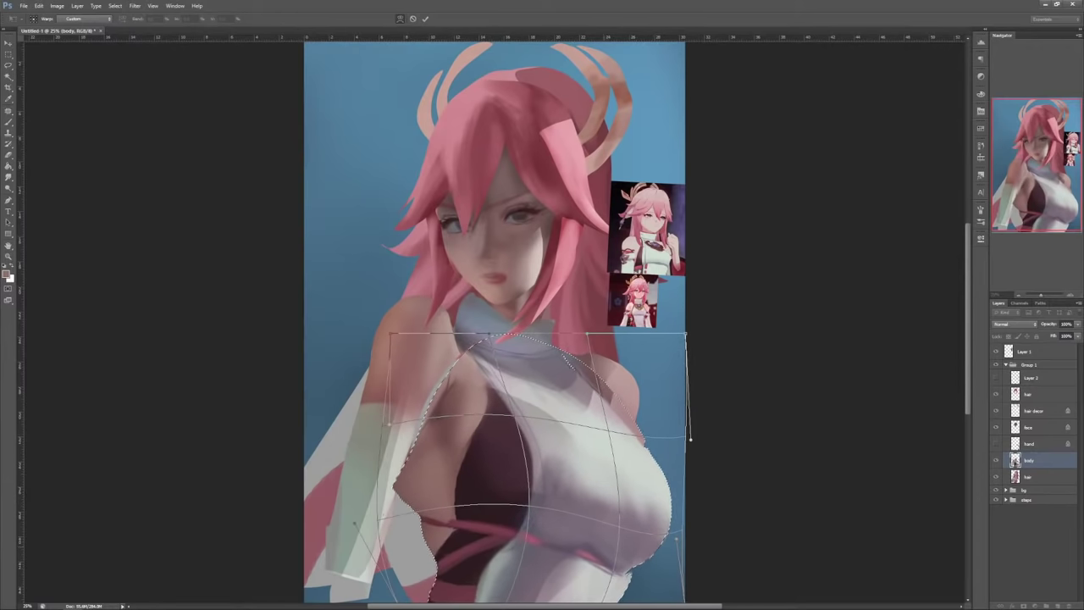
pyautogui.moveTo(611, 550); pyautogui.dragTo(601, 547)
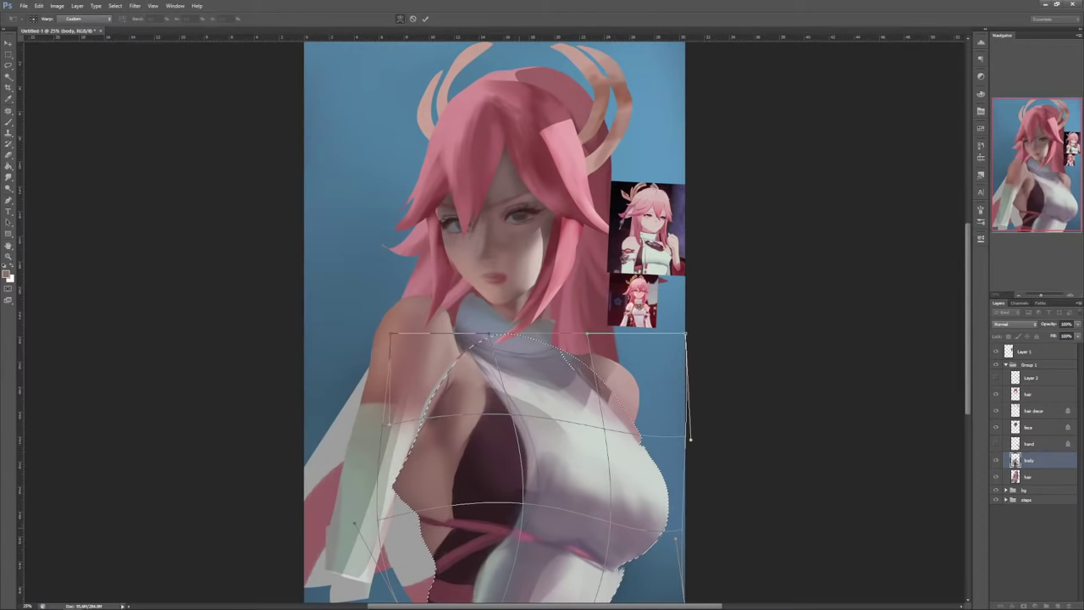
pyautogui.moveTo(519, 497); pyautogui.dragTo(516, 497)
pyautogui.moveTo(610, 390); pyautogui.dragTo(605, 391)
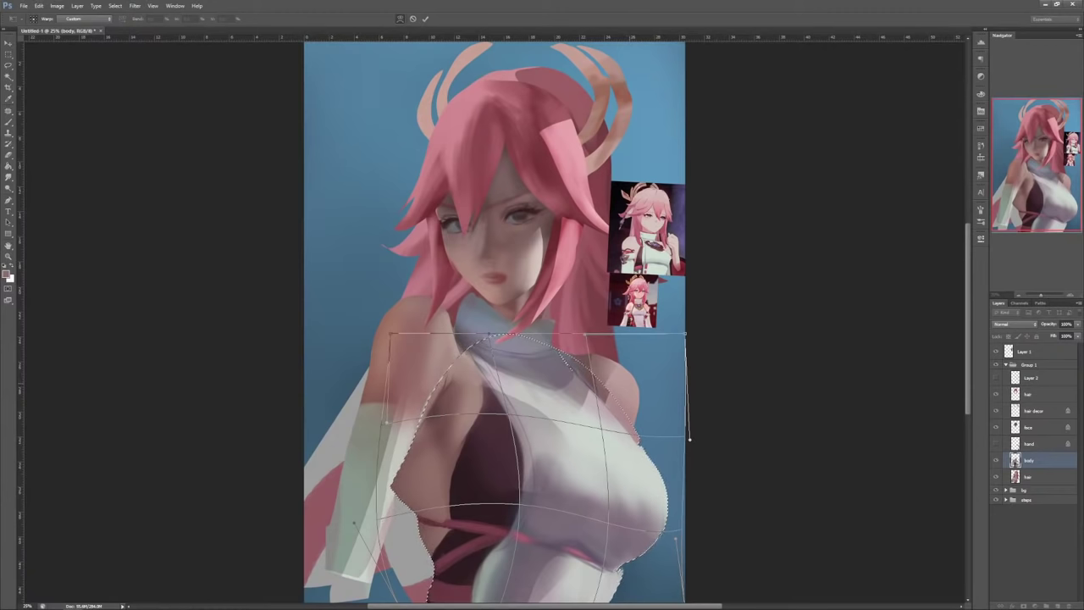
pyautogui.moveTo(689, 439); pyautogui.dragTo(686, 438)
# Step: Fine-tune the warp along the lower torso and both sides, apply it and deselect
pyautogui.click(1019, 294)
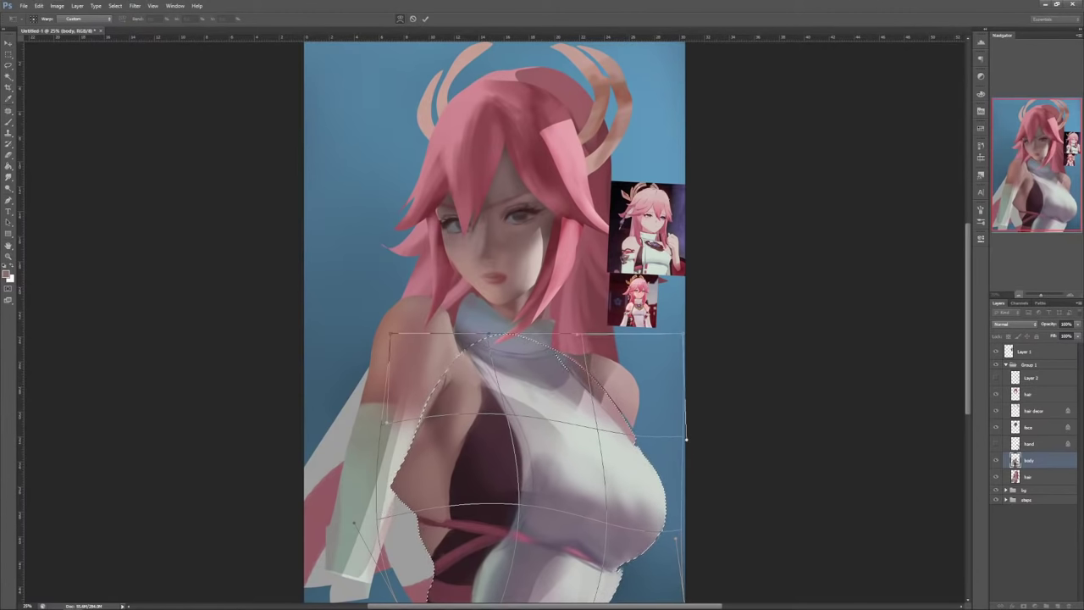
pyautogui.moveTo(1025, 295); pyautogui.dragTo(1041, 295)
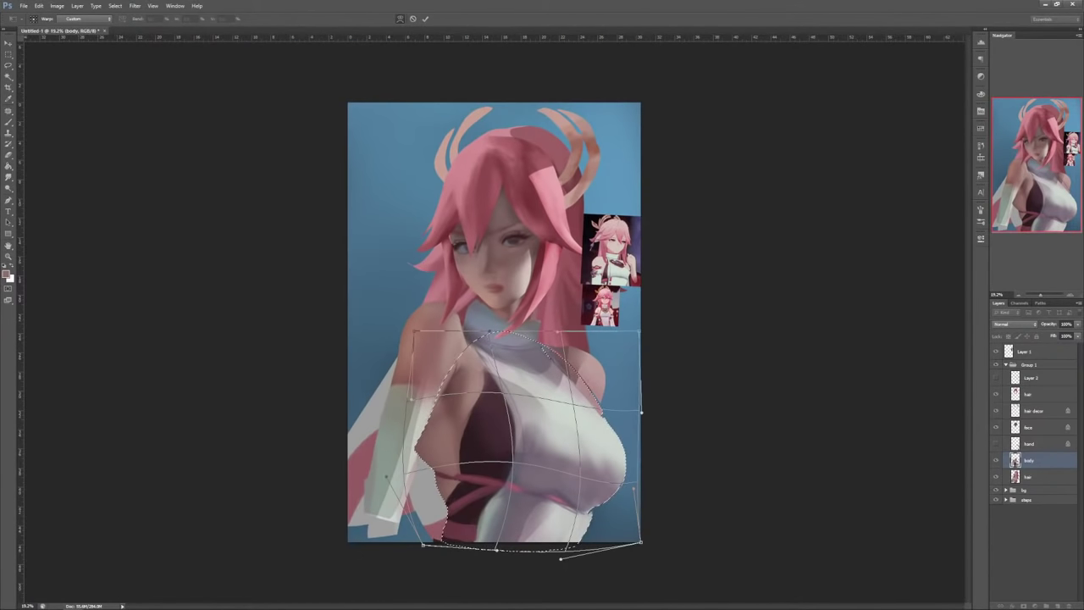
pyautogui.moveTo(642, 412); pyautogui.dragTo(642, 411)
pyautogui.moveTo(415, 449); pyautogui.dragTo(419, 443)
pyautogui.moveTo(424, 545); pyautogui.dragTo(419, 548)
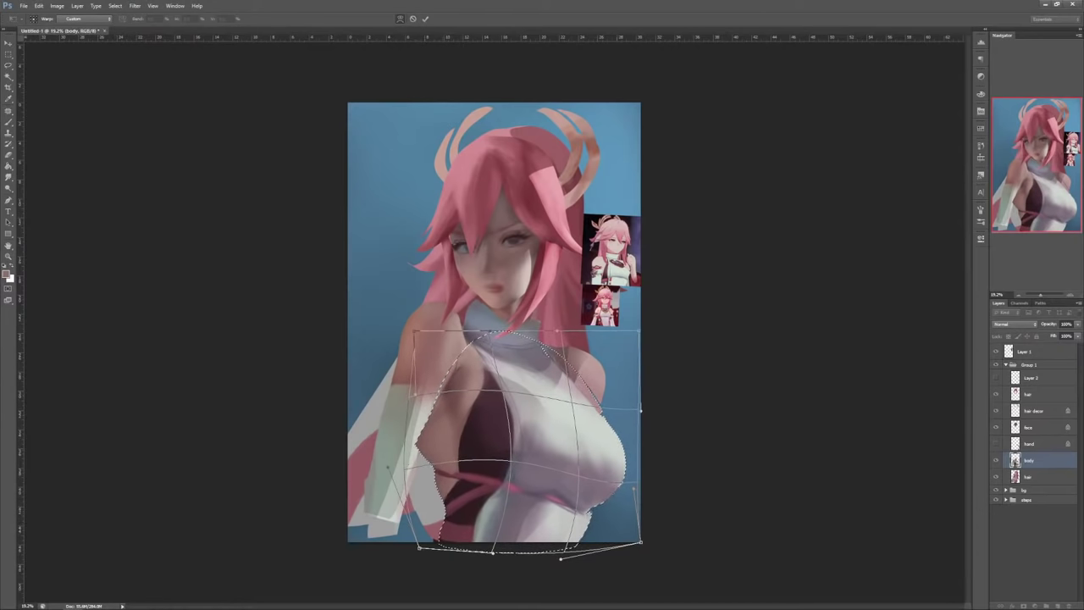
pyautogui.moveTo(621, 485); pyautogui.dragTo(622, 481)
pyautogui.moveTo(388, 466); pyautogui.dragTo(390, 460)
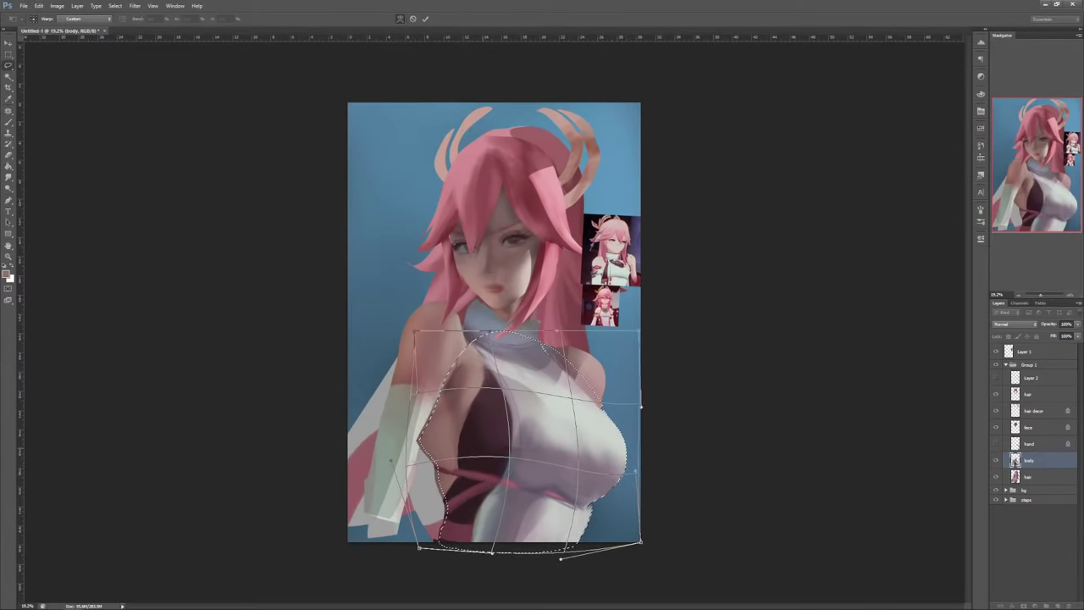
pyautogui.press('Return')
pyautogui.hotkey('ctrl', 'd')
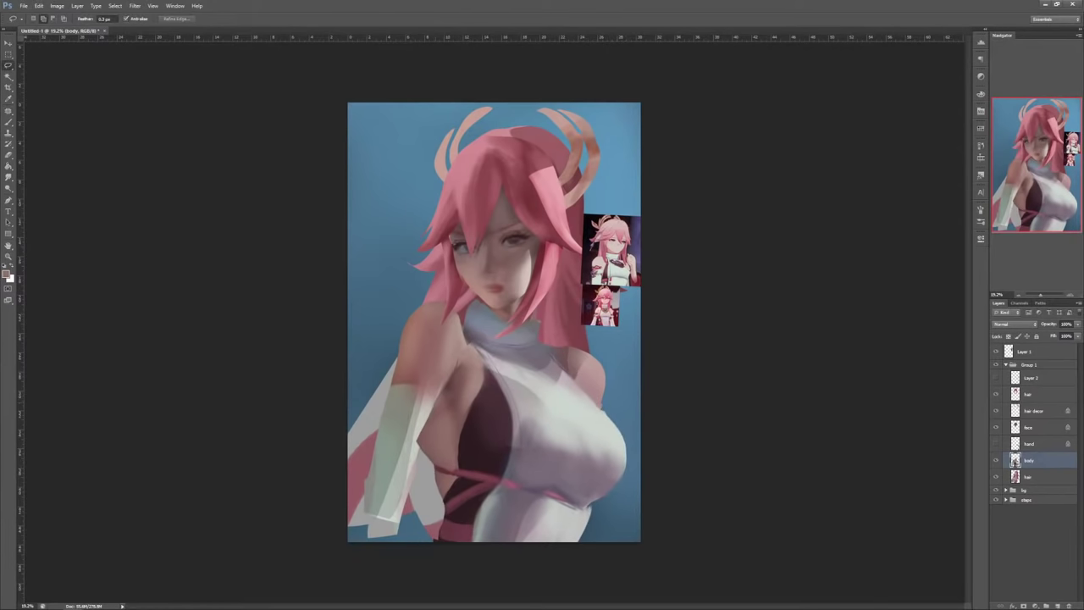
# Step: Select the thin strip of the body between the forearm and the waist freehand, delete it and deselect
pyautogui.press('b')
pyautogui.moveTo(421, 392)
pyautogui.mouseDown()
pyautogui.moveTo(436, 395)
pyautogui.moveTo(414, 457)
pyautogui.moveTo(438, 483)
pyautogui.moveTo(438, 508)
pyautogui.mouseUp()
pyautogui.keyDown('alt'); pyautogui.click(418, 424); pyautogui.keyUp('alt')
pyautogui.hotkey('ctrl', 'd')
pyautogui.press('l')
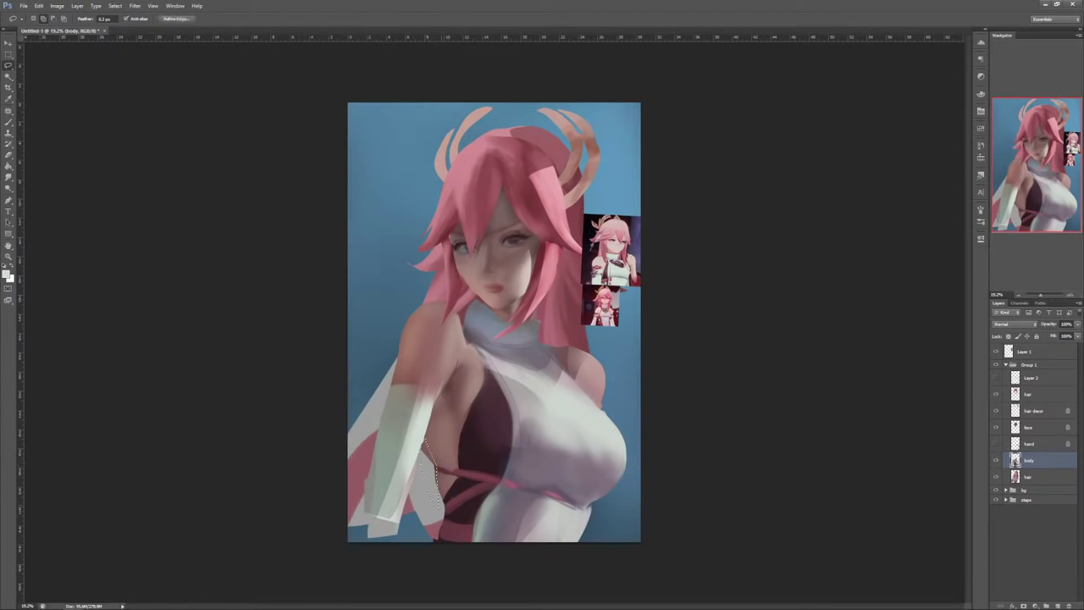
pyautogui.press('Delete')
pyautogui.hotkey('ctrl', 'd')
# Step: Cut away the dress's lower outer edge beneath the bust with a freehand selection and deselect
pyautogui.moveTo(587, 507); pyautogui.dragTo(629, 511)
pyautogui.press('Delete')
pyautogui.hotkey('ctrl', 'd')
pyautogui.press('b')
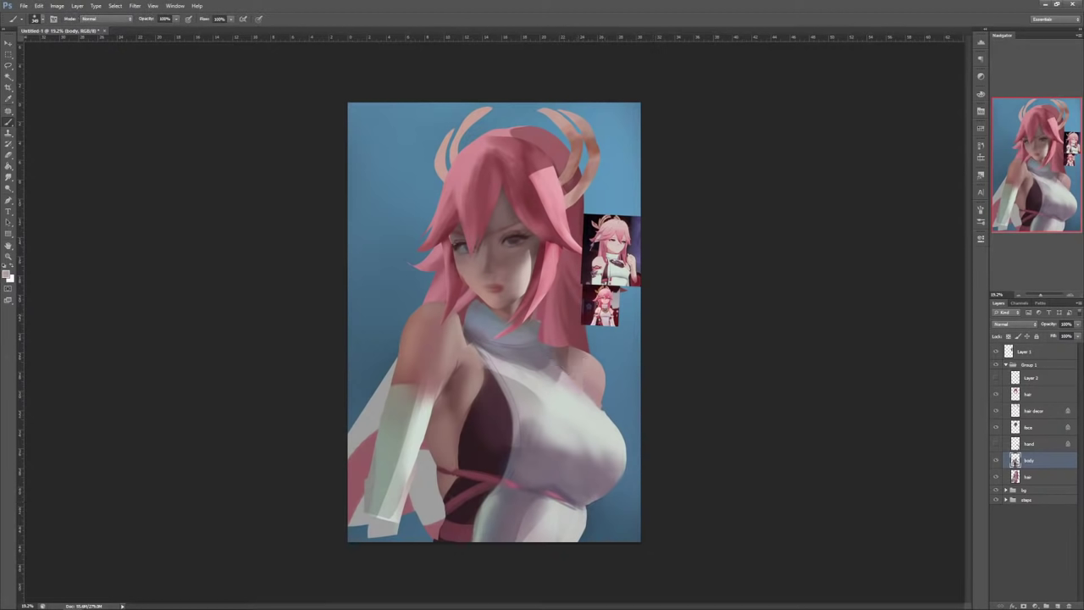
# Step: Lock the body layer's transparent pixels, try a stroke in sampled skin colour on the far shoulder and undo the stroke
pyautogui.click(1008, 336)
pyautogui.keyDown('alt'); pyautogui.click(576, 354); pyautogui.keyUp('alt')
pyautogui.moveTo(574, 354)
pyautogui.mouseDown()
pyautogui.moveTo(597, 367)
pyautogui.moveTo(593, 402)
pyautogui.mouseUp()
pyautogui.hotkey('ctrl', 'z')
# Step: Select the far shoulder freehand and raise its brightness with Brightness/Contrast
pyautogui.press('l')
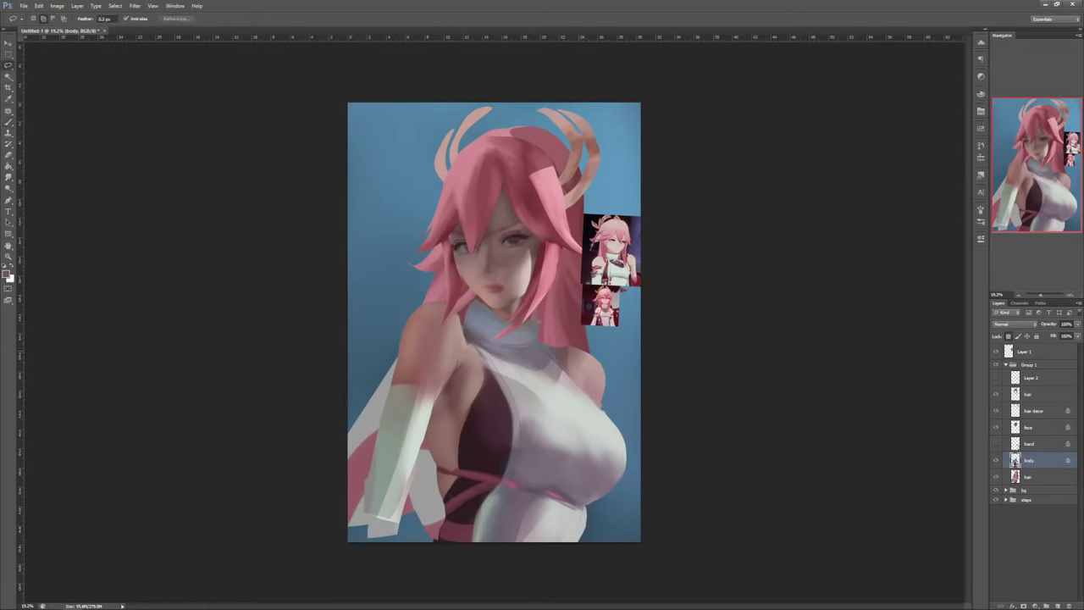
pyautogui.moveTo(559, 343); pyautogui.dragTo(603, 391)
pyautogui.hotkey('alt', 'i')
pyautogui.press('j')
pyautogui.press('c')
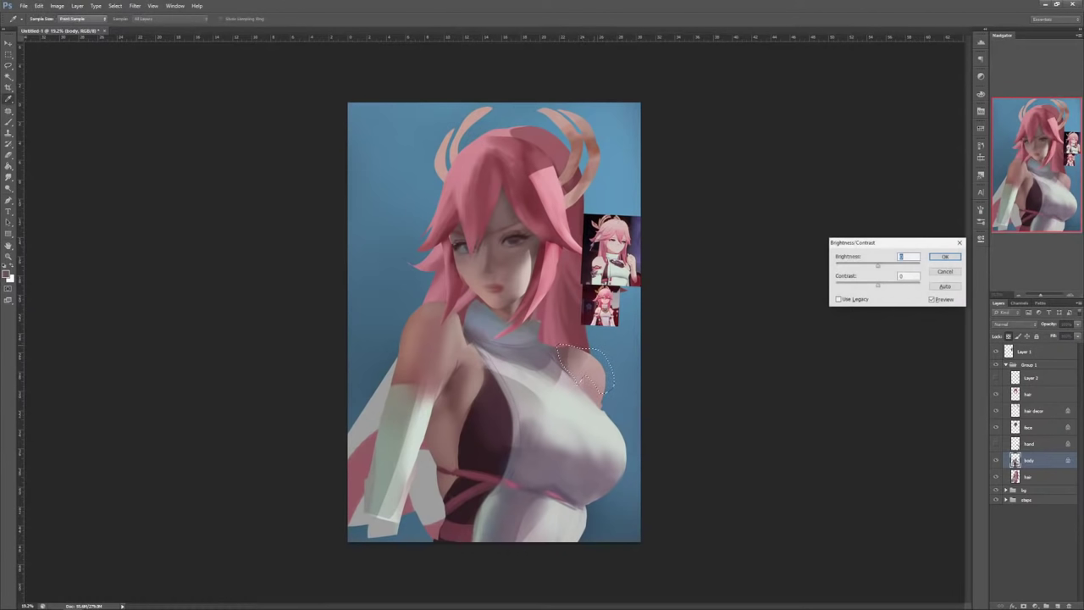
pyautogui.moveTo(878, 266); pyautogui.dragTo(887, 266)
pyautogui.press('Return')
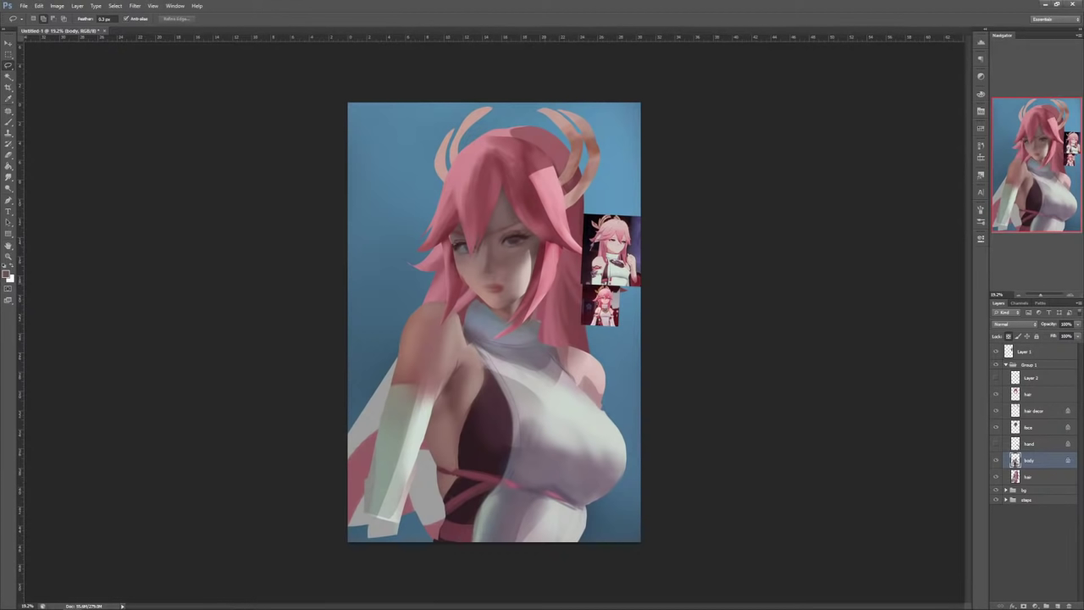
# Step: Select the area around the hair lock beside the neck, reduce the brush size, target the front hair layer and show the hand layer
pyautogui.moveTo(502, 345); pyautogui.dragTo(550, 271)
pyautogui.press('b')
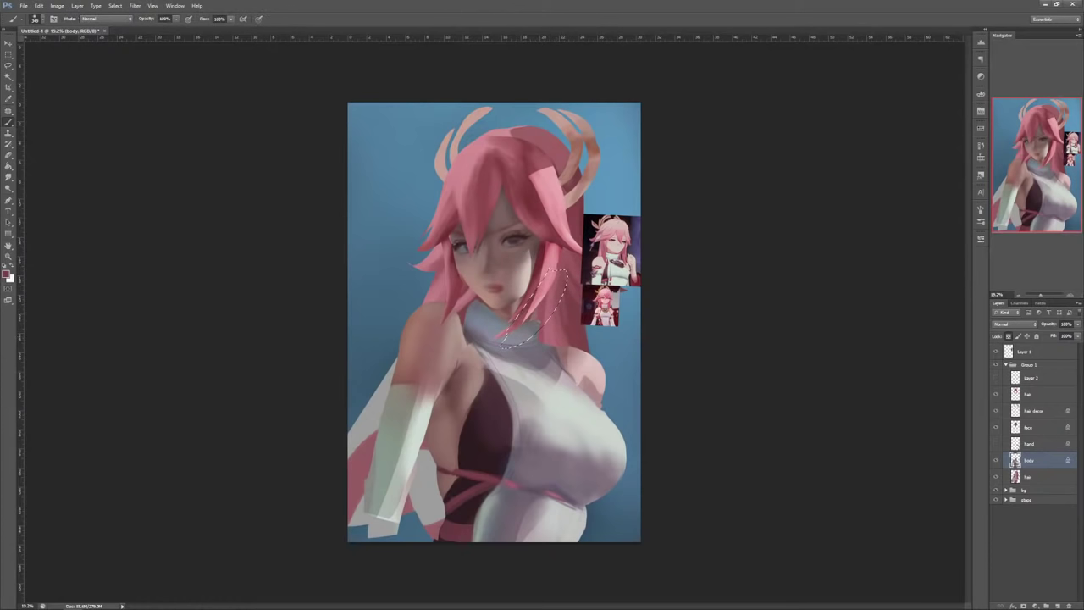
pyautogui.rightClick(564, 238)
pyautogui.click(107, 19)
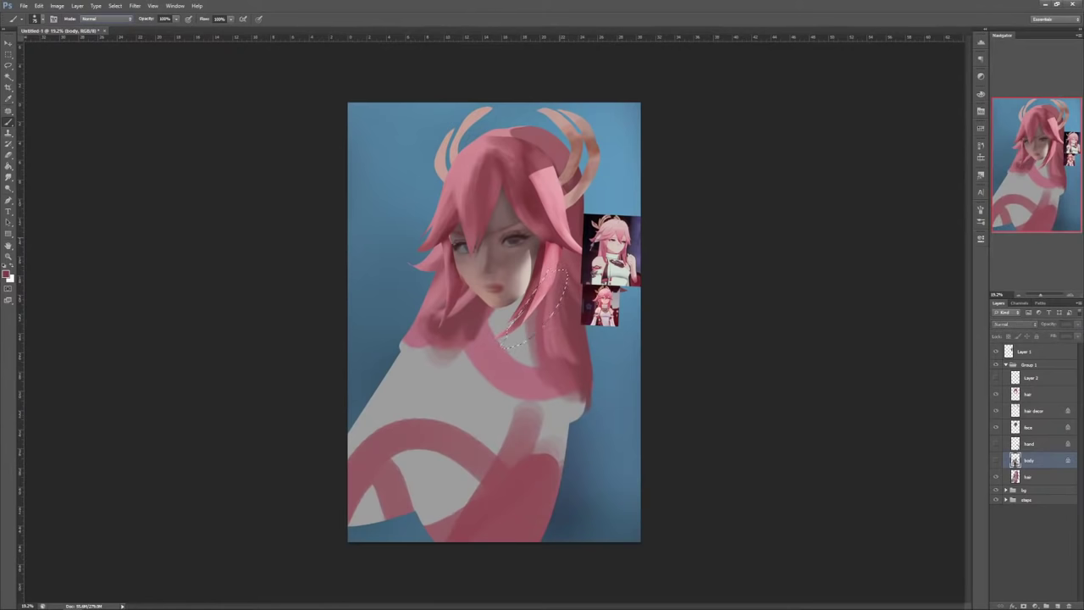
pyautogui.click(1028, 393)
pyautogui.click(996, 393)
pyautogui.click(996, 394)
pyautogui.click(996, 460)
pyautogui.click(997, 444)
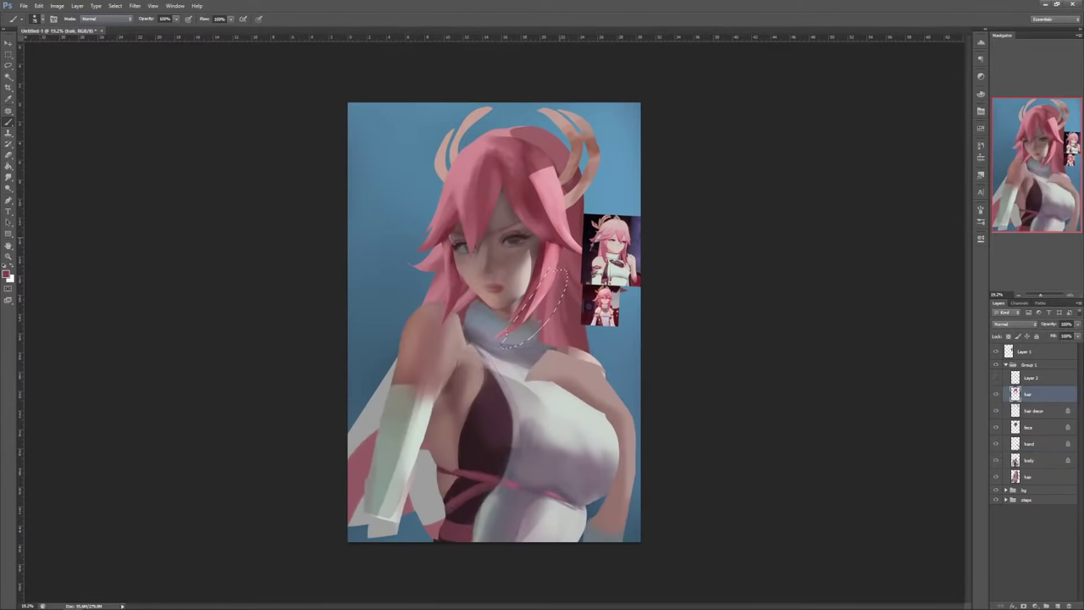
# Step: Paint darker sampled pink shading inside the selection along the hair lock beside the neck
pyautogui.click(997, 394)
pyautogui.click(996, 394)
pyautogui.keyDown('alt'); pyautogui.click(542, 280); pyautogui.keyUp('alt')
pyautogui.keyDown('alt'); pyautogui.click(549, 261); pyautogui.keyUp('alt')
pyautogui.keyDown('alt'); pyautogui.click(540, 287); pyautogui.keyUp('alt')
pyautogui.keyDown('alt'); pyautogui.click(551, 268); pyautogui.keyUp('alt')
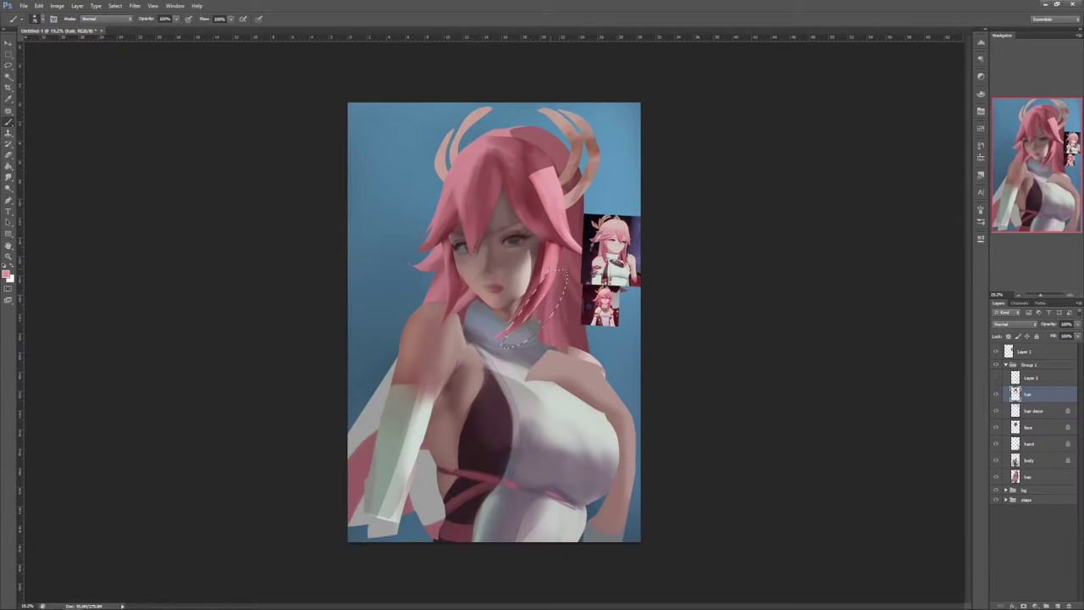
# Step: Deselect and blend the hair lock beside the cheek with sampled pinks, comparing the front hair layer shown and hidden
pyautogui.hotkey('ctrl', 'd')
pyautogui.keyDown('alt'); pyautogui.click(541, 283); pyautogui.keyUp('alt')
pyautogui.moveTo(546, 257)
pyautogui.mouseDown()
pyautogui.moveTo(543, 279)
pyautogui.moveTo(548, 240)
pyautogui.mouseUp()
pyautogui.keyDown('alt'); pyautogui.click(551, 270); pyautogui.keyUp('alt')
pyautogui.keyDown('alt'); pyautogui.click(543, 245); pyautogui.keyUp('alt')
pyautogui.keyDown('alt'); pyautogui.click(557, 240); pyautogui.keyUp('alt')
pyautogui.keyDown('alt'); pyautogui.click(526, 196); pyautogui.keyUp('alt')
pyautogui.click(996, 394)
pyautogui.click(997, 394)
# Step: Target the back hair layer, hide the reference images and lock the layer's transparent pixels
pyautogui.click(1035, 476)
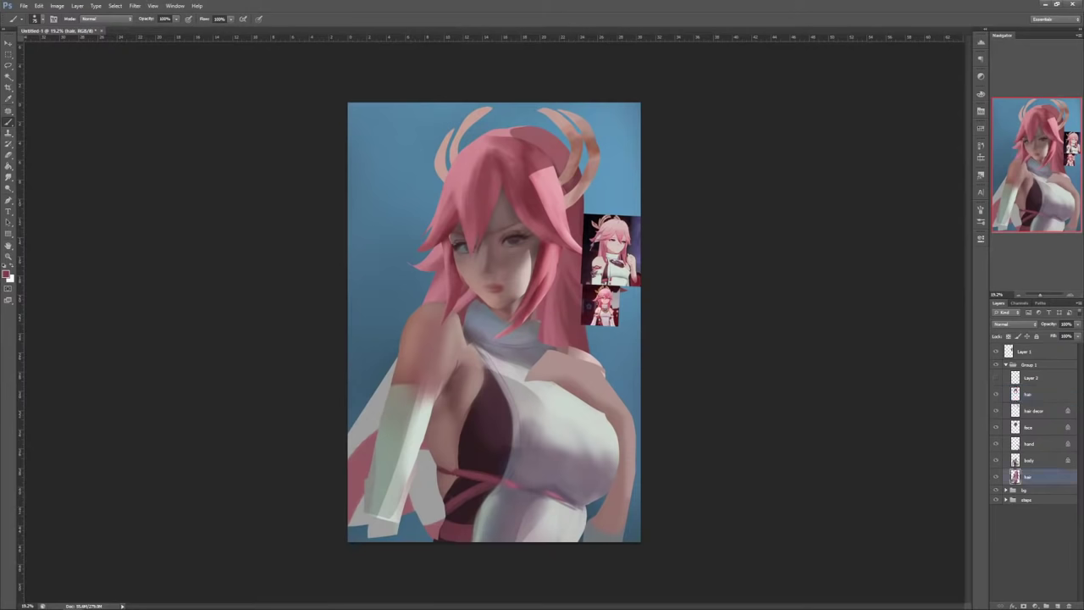
pyautogui.click(996, 352)
pyautogui.press('/')
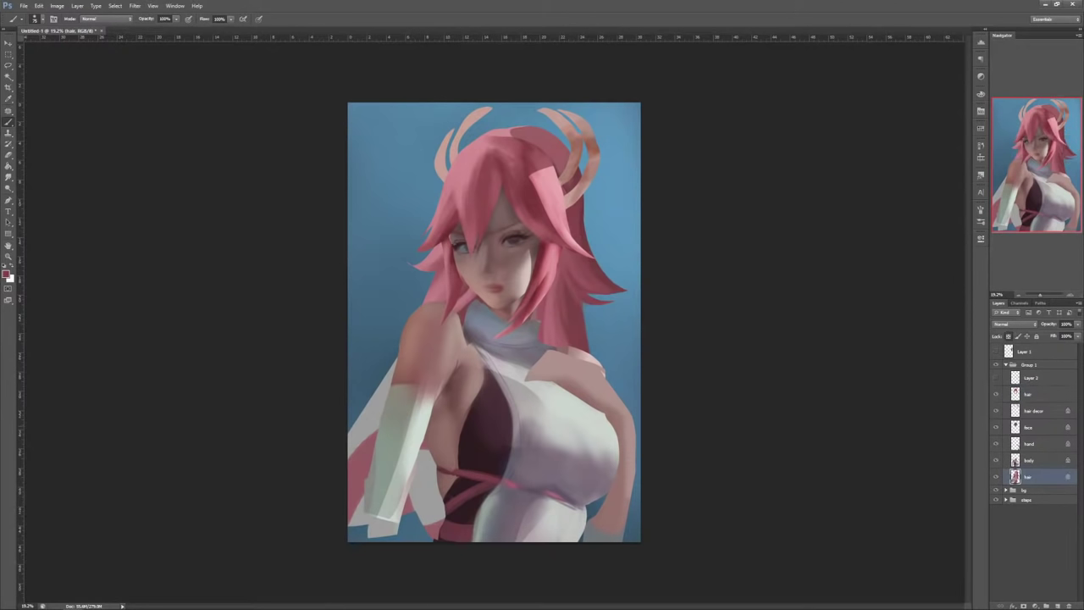
# Step: Paint light pink highlights and darker separations down the outer back hair with a larger brush and sampled colours
pyautogui.rightClick(567, 232)
pyautogui.click(619, 371)
pyautogui.keyDown('alt'); pyautogui.click(558, 192); pyautogui.keyUp('alt')
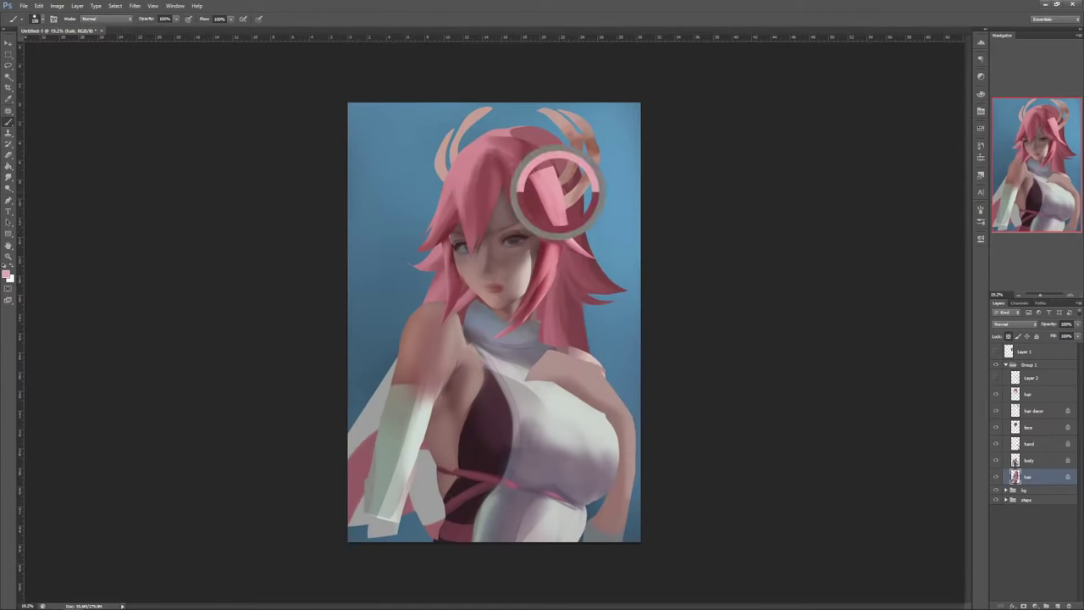
pyautogui.moveTo(576, 176); pyautogui.dragTo(596, 265)
pyautogui.moveTo(578, 204)
pyautogui.mouseDown()
pyautogui.moveTo(601, 273)
pyautogui.moveTo(618, 287)
pyautogui.moveTo(608, 279)
pyautogui.moveTo(610, 303)
pyautogui.moveTo(583, 349)
pyautogui.mouseUp()
pyautogui.moveTo(572, 314); pyautogui.dragTo(576, 347)
pyautogui.moveTo(567, 293); pyautogui.dragTo(567, 344)
pyautogui.moveTo(582, 316); pyautogui.dragTo(588, 352)
pyautogui.keyDown('alt'); pyautogui.click(561, 289); pyautogui.keyUp('alt')
pyautogui.moveTo(566, 297)
pyautogui.mouseDown()
pyautogui.moveTo(565, 344)
pyautogui.moveTo(581, 349)
pyautogui.mouseUp()
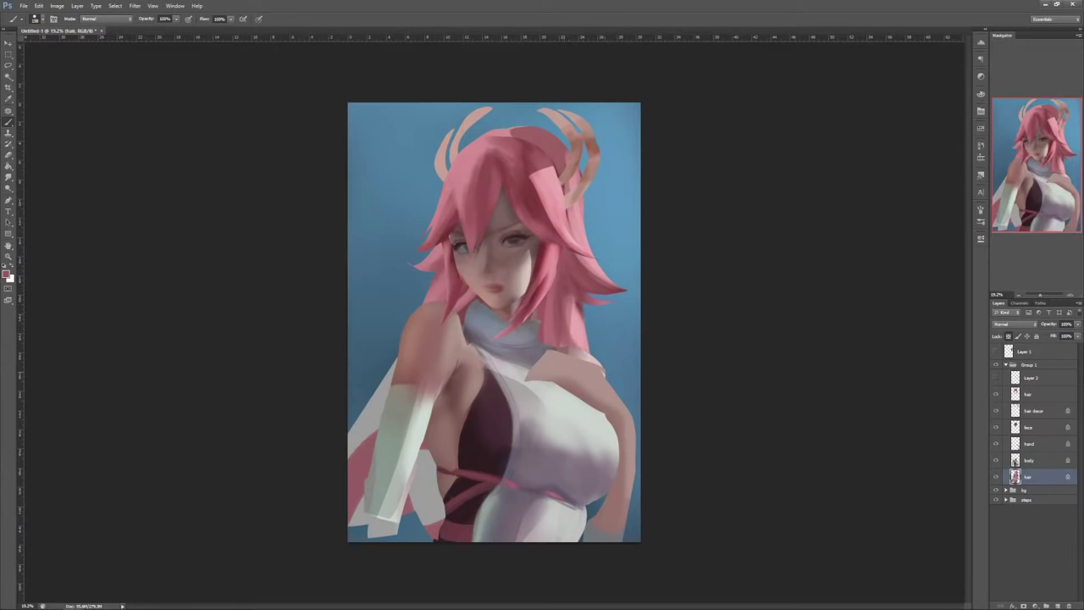
# Step: Select the inner and opposite portion of the back hair, set its brightness to -29, raise contrast slightly and deselect
pyautogui.keyDown('alt'); pyautogui.click(558, 301); pyautogui.keyUp('alt')
pyautogui.press('l')
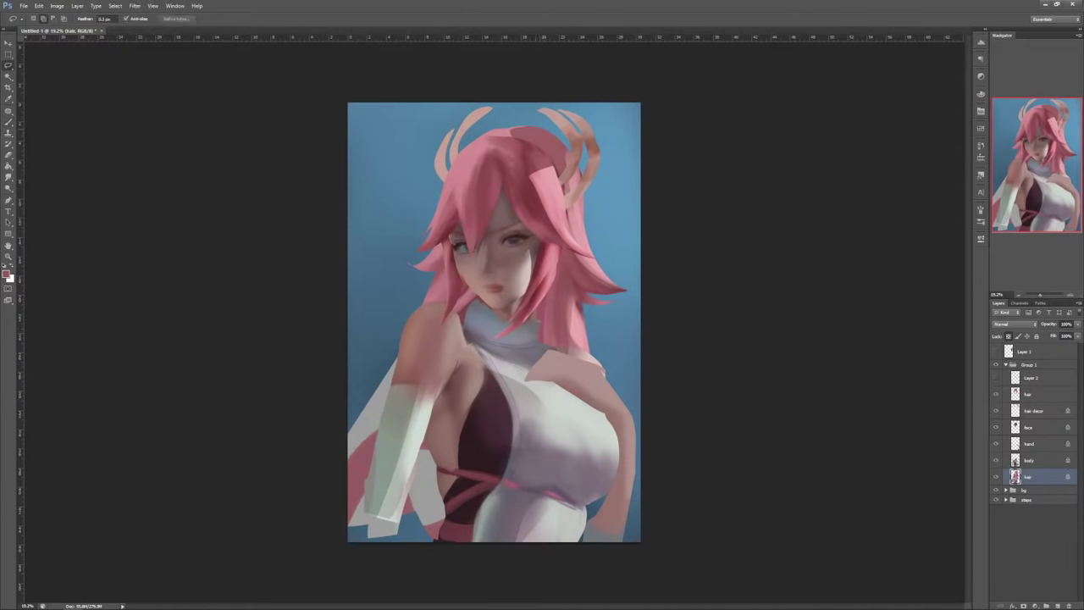
pyautogui.moveTo(519, 124)
pyautogui.mouseDown()
pyautogui.moveTo(444, 542)
pyautogui.moveTo(513, 100)
pyautogui.mouseUp()
pyautogui.hotkey('ctrl', 'b')
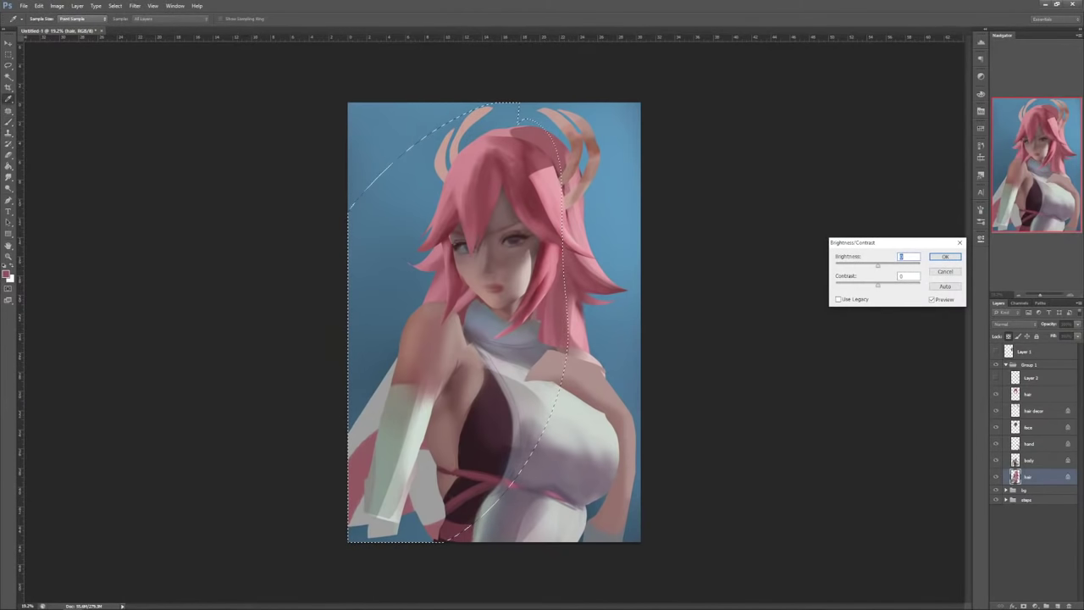
pyautogui.moveTo(878, 266); pyautogui.dragTo(889, 285)
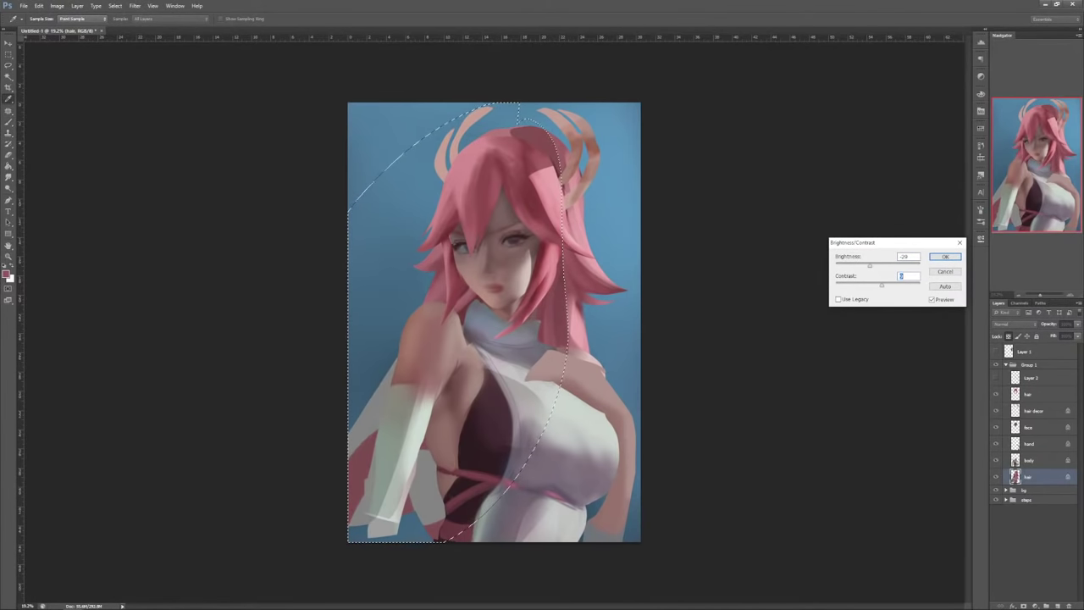
pyautogui.click(945, 256)
pyautogui.hotkey('ctrl', 'd')
# Step: Rotate the whole character group 4.4° clockwise and shift it slightly upward within the canvas
pyautogui.click(1029, 366)
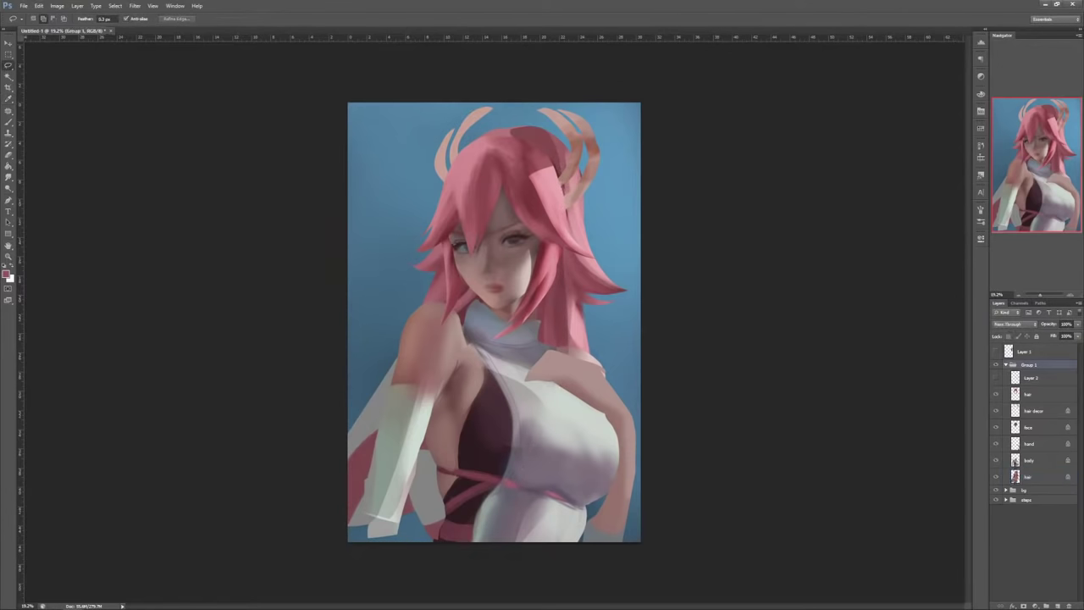
pyautogui.hotkey('ctrl', 't')
pyautogui.moveTo(594, 458); pyautogui.dragTo(596, 452)
pyautogui.moveTo(754, 397); pyautogui.dragTo(755, 422)
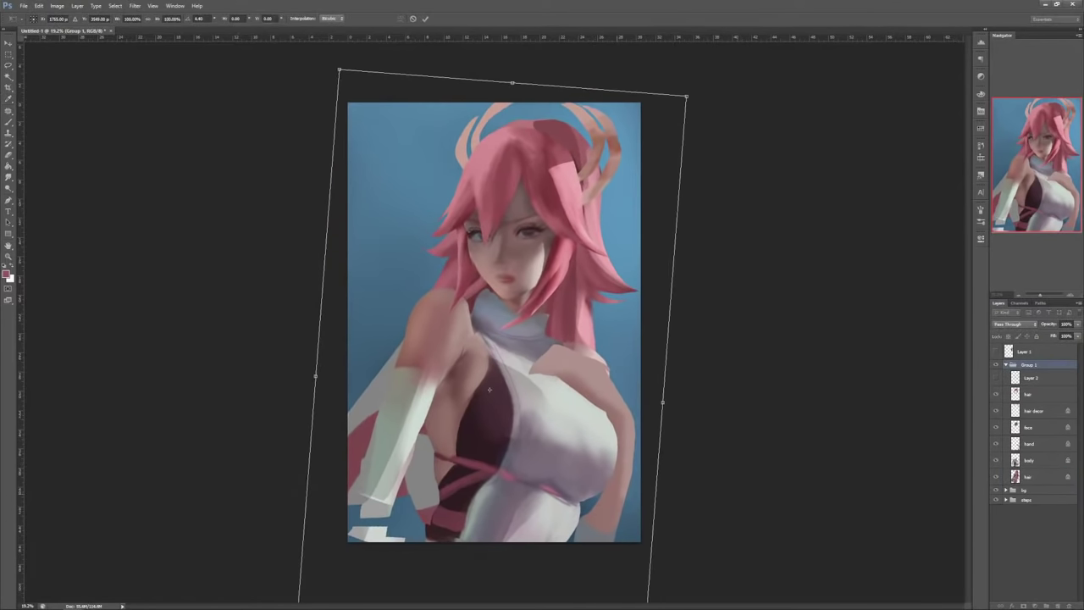
pyautogui.press('Return')
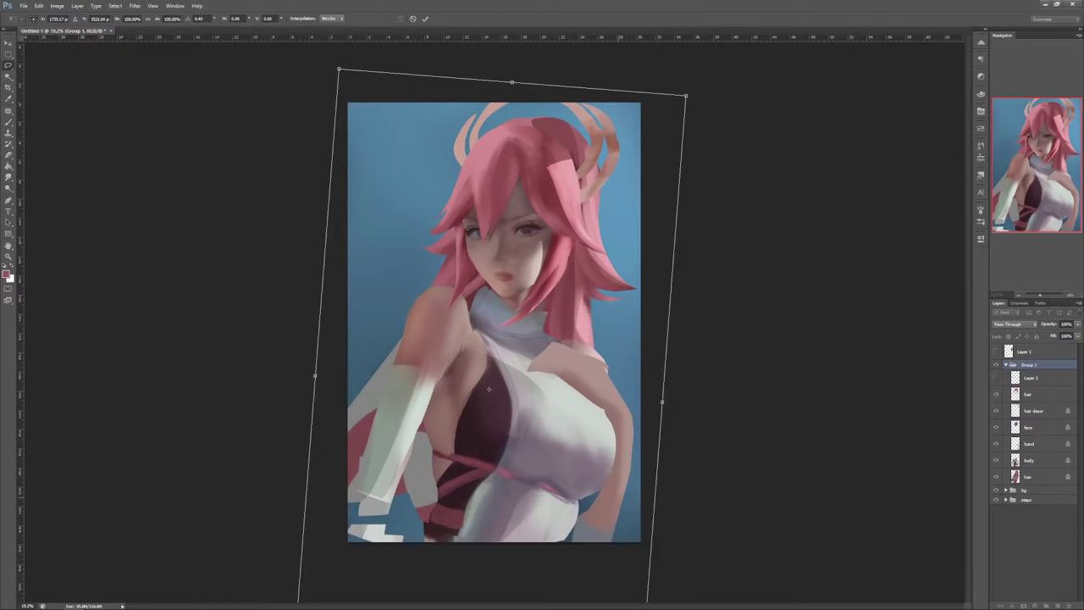
# Step: Scale the hand layer to about 101.8% width and 90.9% height, rotate it 6° clockwise and reposition it
pyautogui.click(1029, 444)
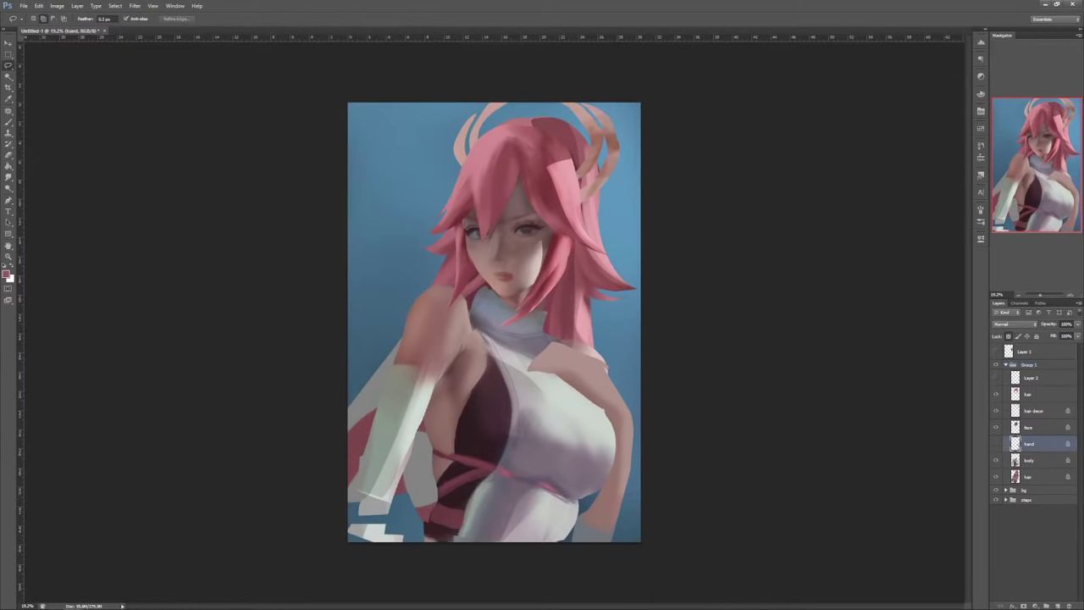
pyautogui.click(996, 443)
pyautogui.click(996, 443)
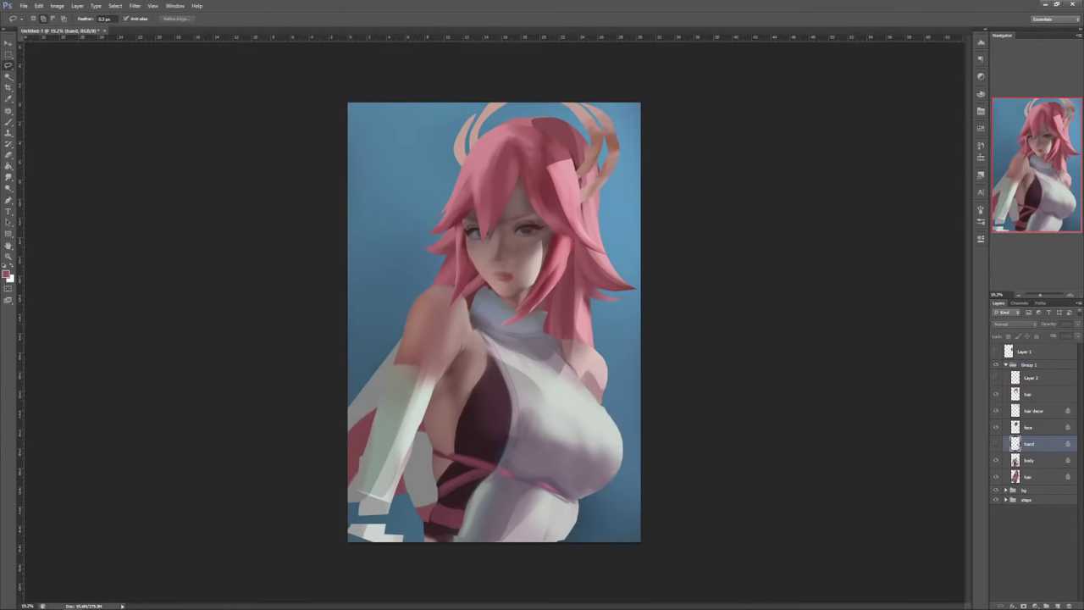
pyautogui.click(996, 443)
pyautogui.hotkey('ctrl', 't')
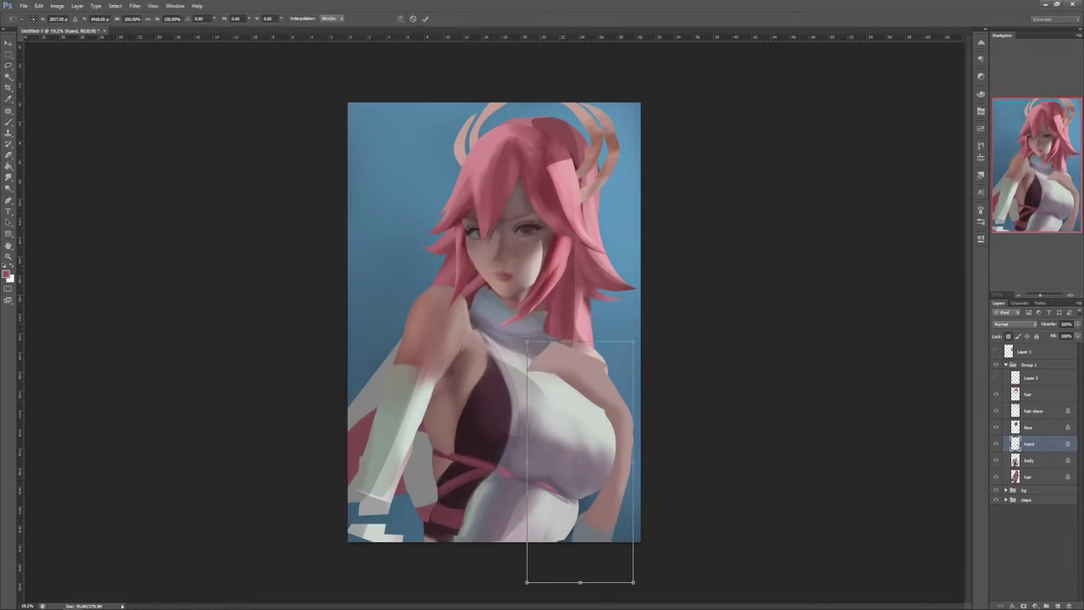
pyautogui.moveTo(634, 583); pyautogui.dragTo(635, 560)
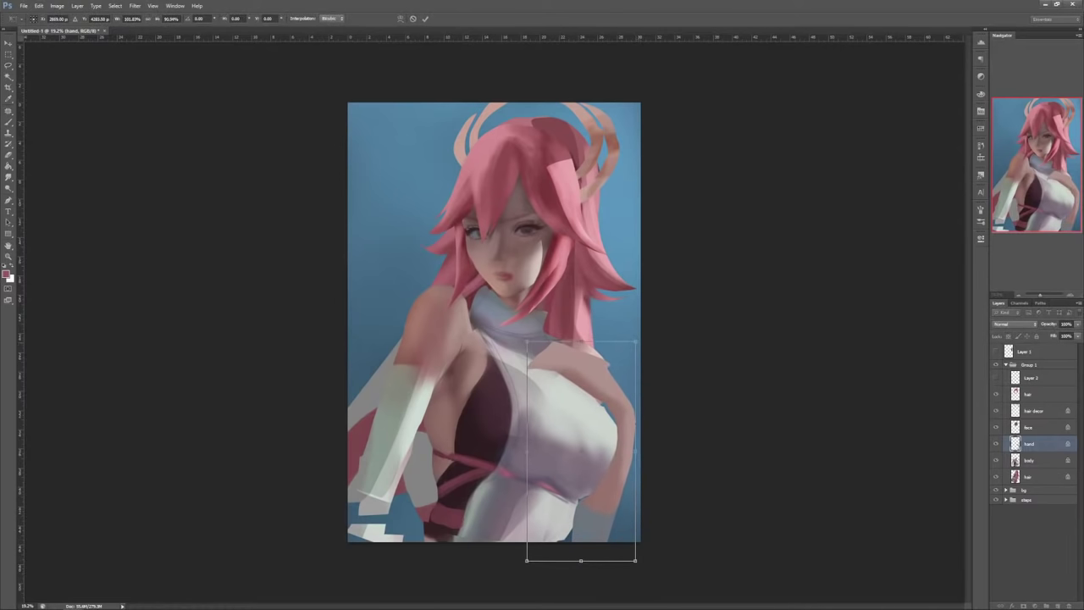
pyautogui.moveTo(654, 339); pyautogui.dragTo(632, 434)
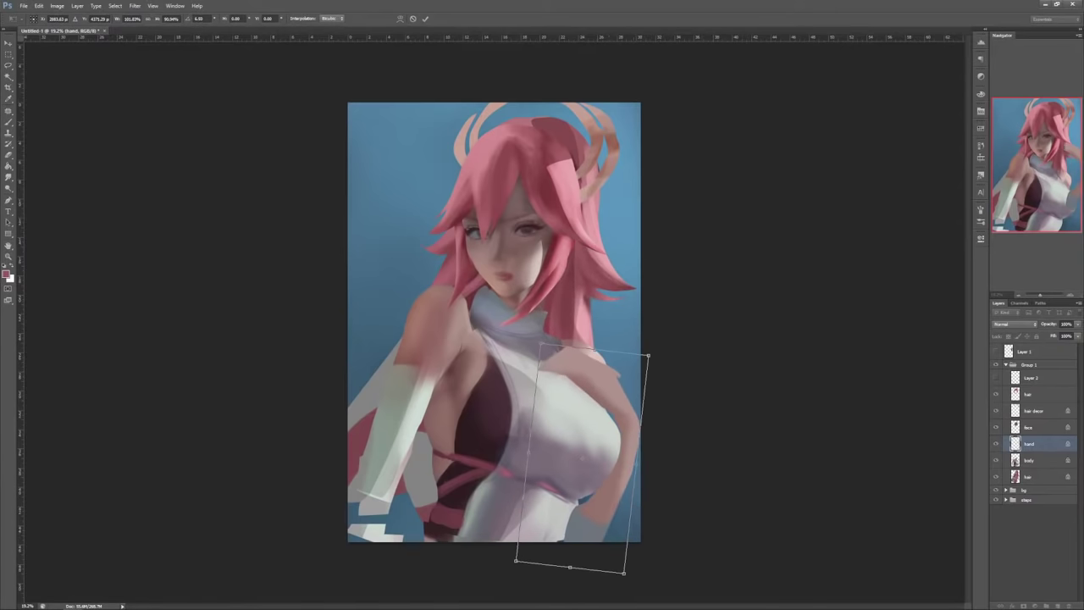
pyautogui.press('Return')
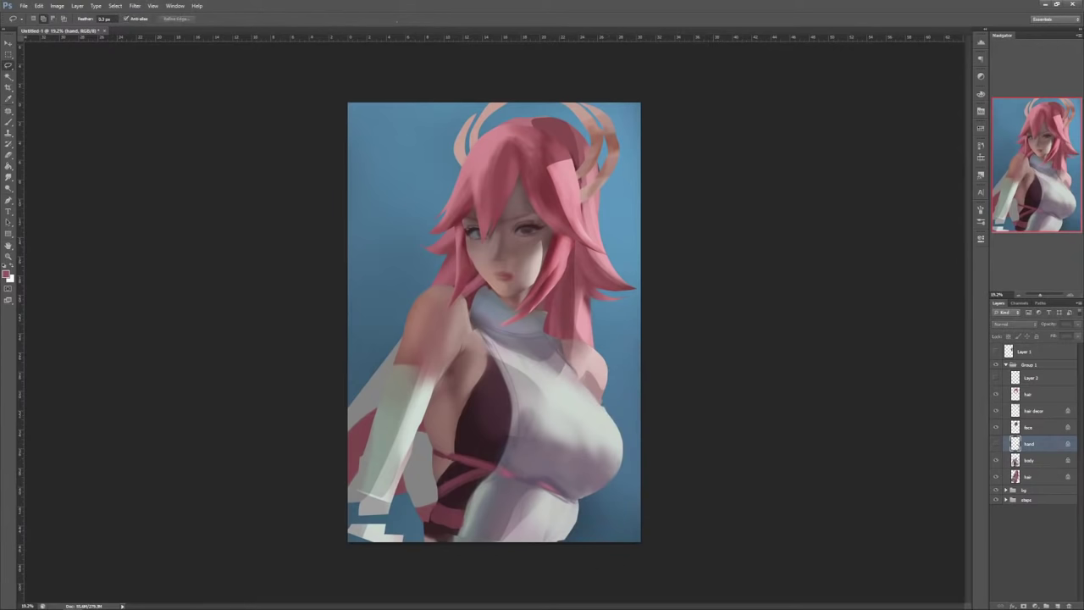
# Step: Select the stray white fragments below the gloved forearm on the body layer, delete them and deselect
pyautogui.click(1030, 460)
pyautogui.click(997, 461)
pyautogui.click(996, 461)
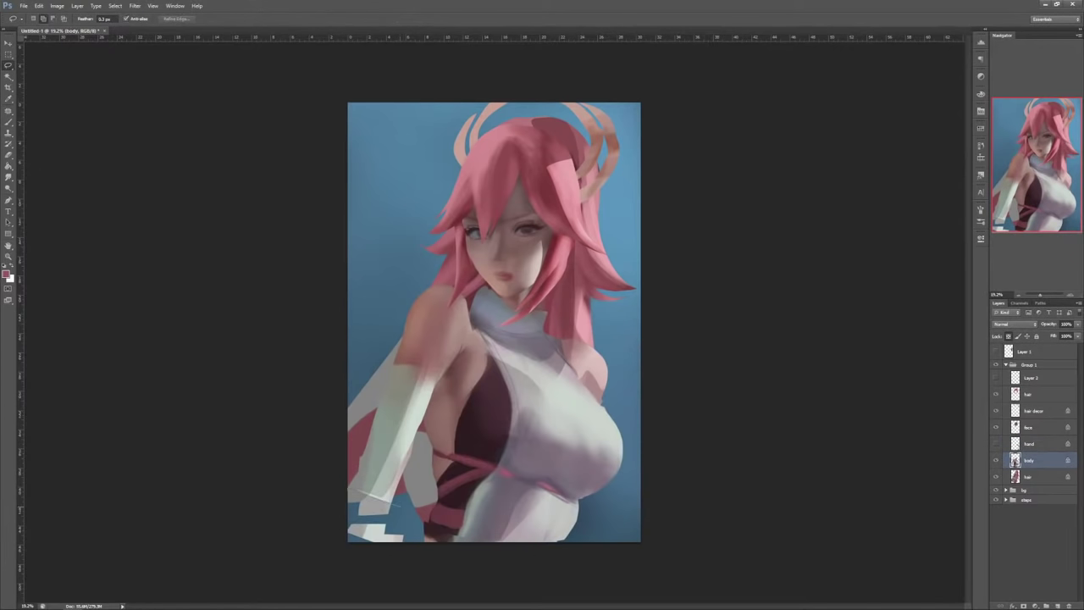
pyautogui.moveTo(401, 506)
pyautogui.mouseDown()
pyautogui.moveTo(349, 545)
pyautogui.moveTo(344, 501)
pyautogui.mouseUp()
pyautogui.press('Delete')
pyautogui.hotkey('ctrl', 'd')
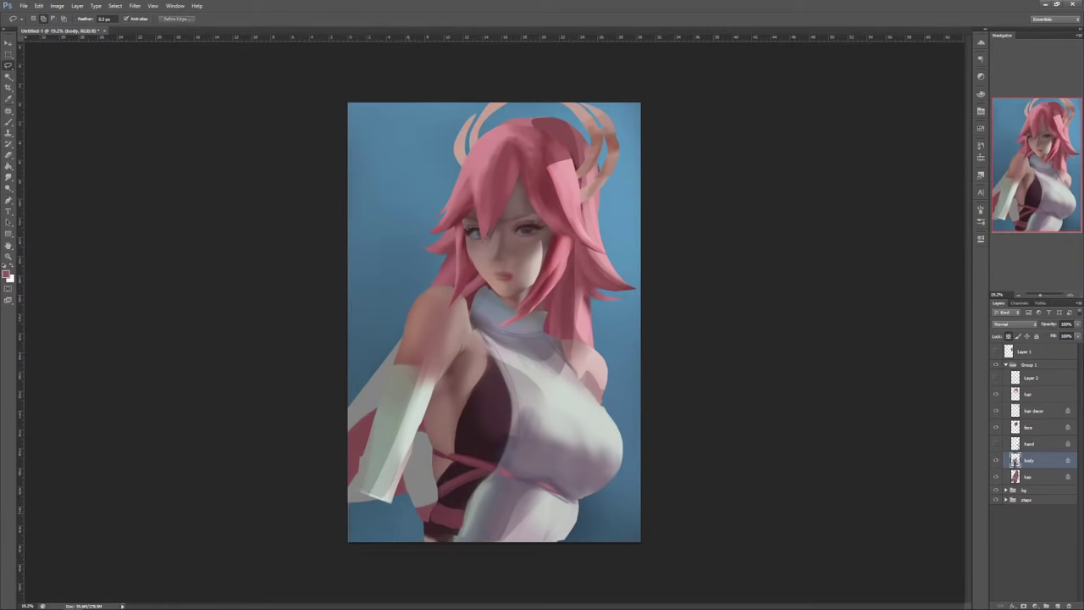
# Step: Paint over the pale patches of back hair around the forearm with pink and darker sampled red using a larger brush
pyautogui.click(1030, 477)
pyautogui.press('b')
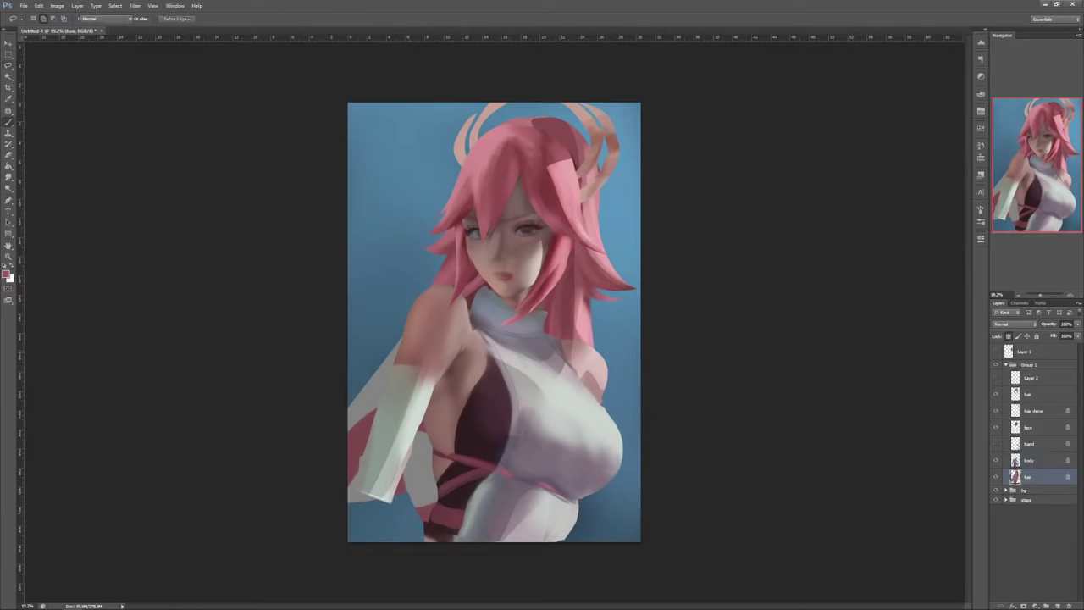
pyautogui.rightClick(480, 294)
pyautogui.click(533, 435)
pyautogui.moveTo(398, 348)
pyautogui.mouseDown()
pyautogui.moveTo(352, 440)
pyautogui.moveTo(359, 498)
pyautogui.mouseUp()
pyautogui.keyDown('alt'); pyautogui.click(450, 499); pyautogui.keyUp('alt')
pyautogui.moveTo(415, 434)
pyautogui.mouseDown()
pyautogui.moveTo(420, 508)
pyautogui.moveTo(435, 492)
pyautogui.mouseUp()
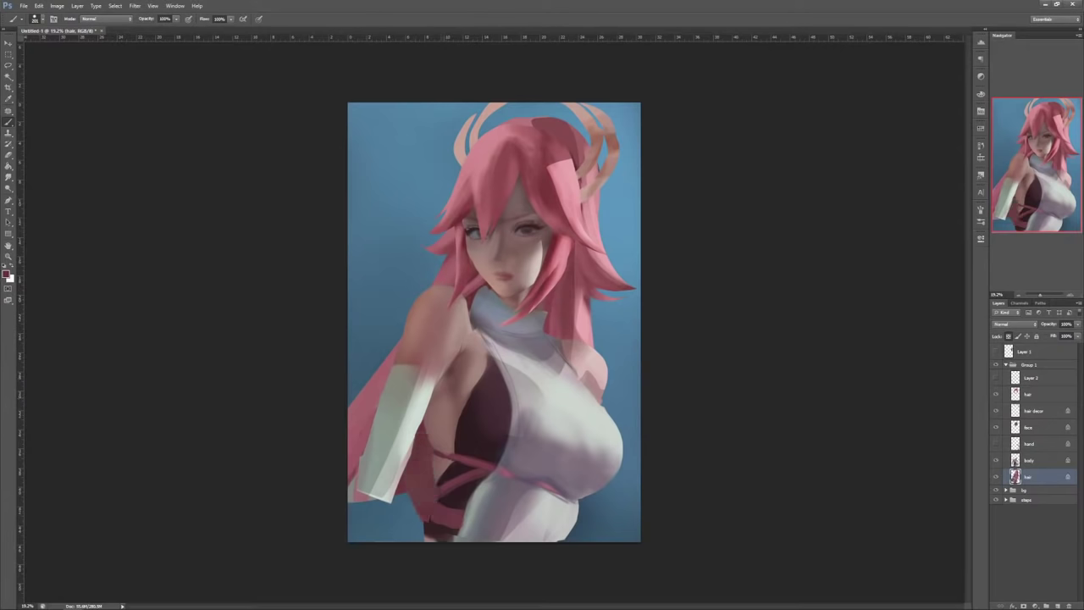
pyautogui.moveTo(352, 498)
pyautogui.mouseDown()
pyautogui.moveTo(359, 432)
pyautogui.moveTo(361, 443)
pyautogui.mouseUp()
# Step: Paint loose pink strands sweeping outward from behind the shoulder and extend the hair below the forearm
pyautogui.keyDown('alt'); pyautogui.click(363, 420); pyautogui.keyUp('alt')
pyautogui.rightClick(467, 281)
pyautogui.press('Escape')
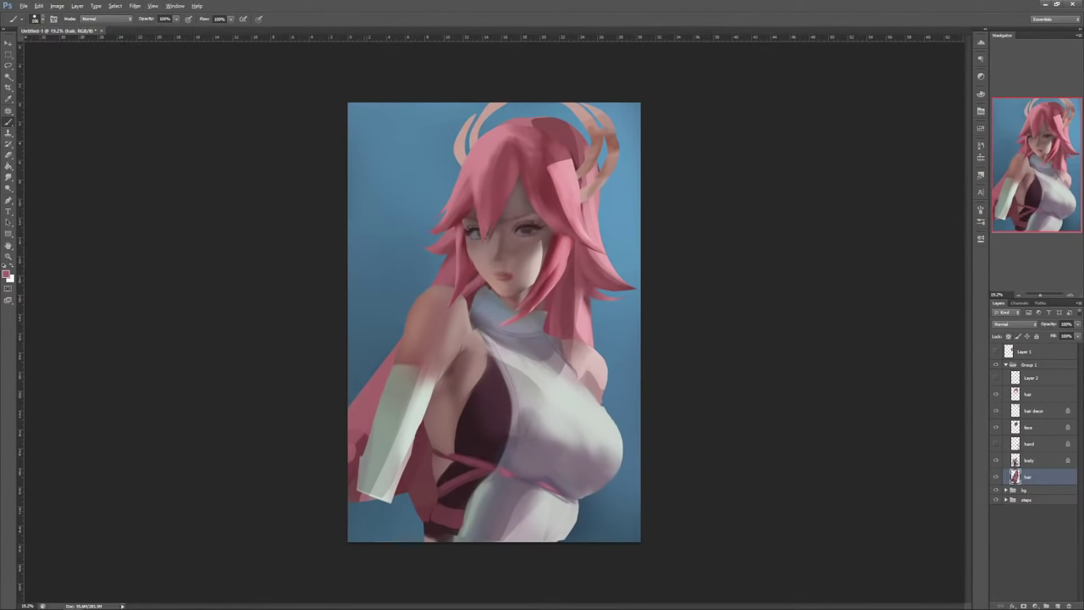
pyautogui.moveTo(410, 309); pyautogui.dragTo(348, 366)
pyautogui.moveTo(393, 335); pyautogui.dragTo(348, 382)
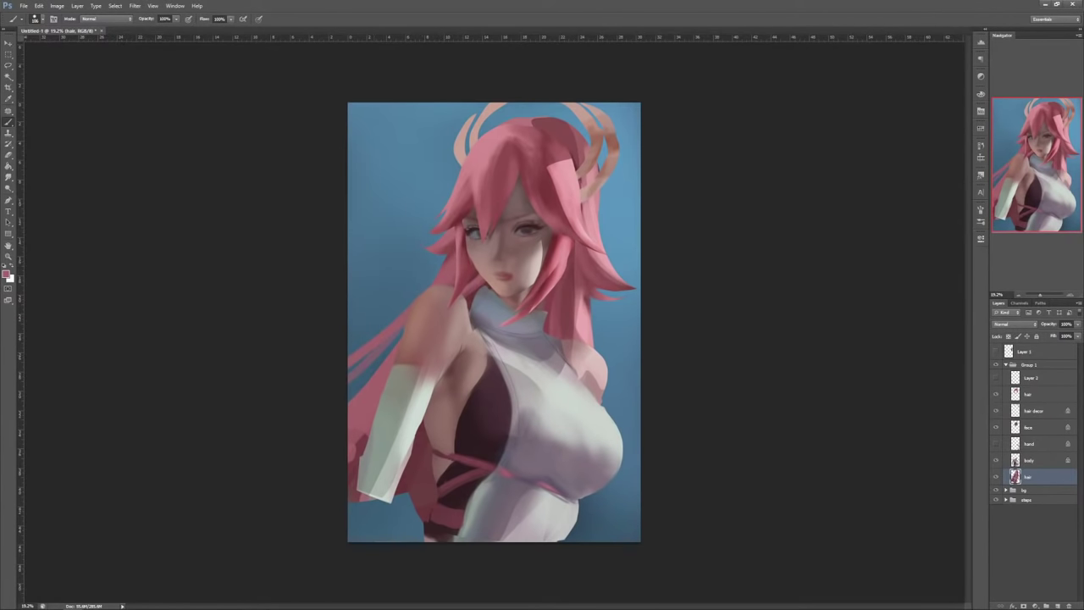
pyautogui.moveTo(350, 499); pyautogui.dragTo(354, 532)
# Step: Extend the back hair below and behind the forearm to the canvas edge in darker sampled pink with a resized brush
pyautogui.rightClick(492, 320)
pyautogui.click(564, 340)
pyautogui.keyDown('alt'); pyautogui.click(417, 483); pyautogui.keyUp('alt')
pyautogui.moveTo(397, 498)
pyautogui.mouseDown()
pyautogui.moveTo(407, 539)
pyautogui.moveTo(420, 540)
pyautogui.moveTo(391, 541)
pyautogui.mouseUp()
pyautogui.moveTo(370, 500)
pyautogui.mouseDown()
pyautogui.moveTo(354, 540)
pyautogui.moveTo(357, 441)
pyautogui.mouseUp()
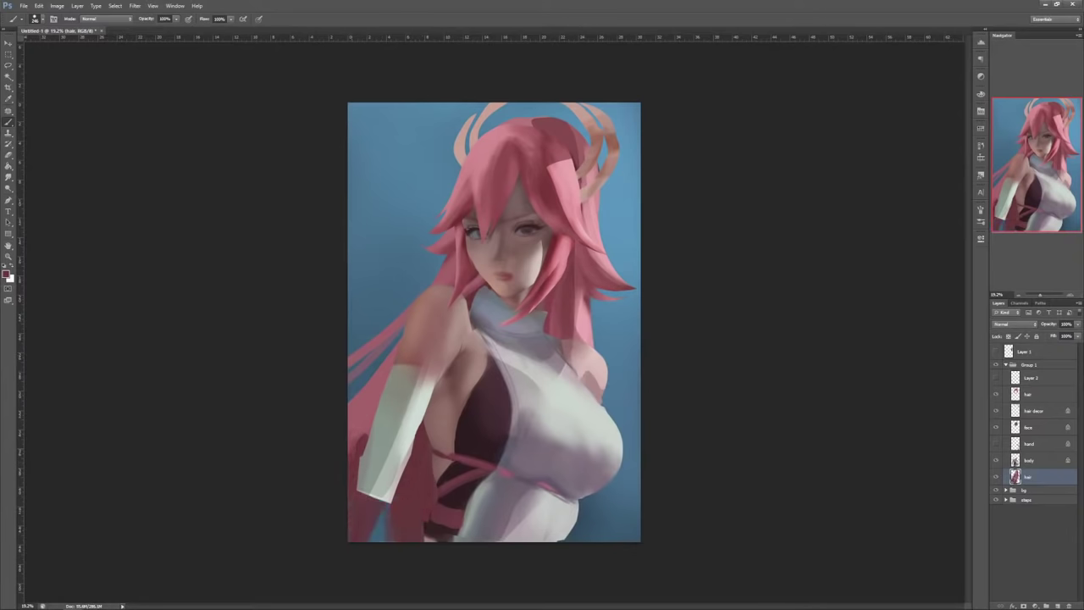
# Step: Warp the back hair layer to lower its crown and pull its lower ends inward, apply it and target the front hair layer
pyautogui.hotkey('ctrl', 't')
pyautogui.rightClick(555, 352)
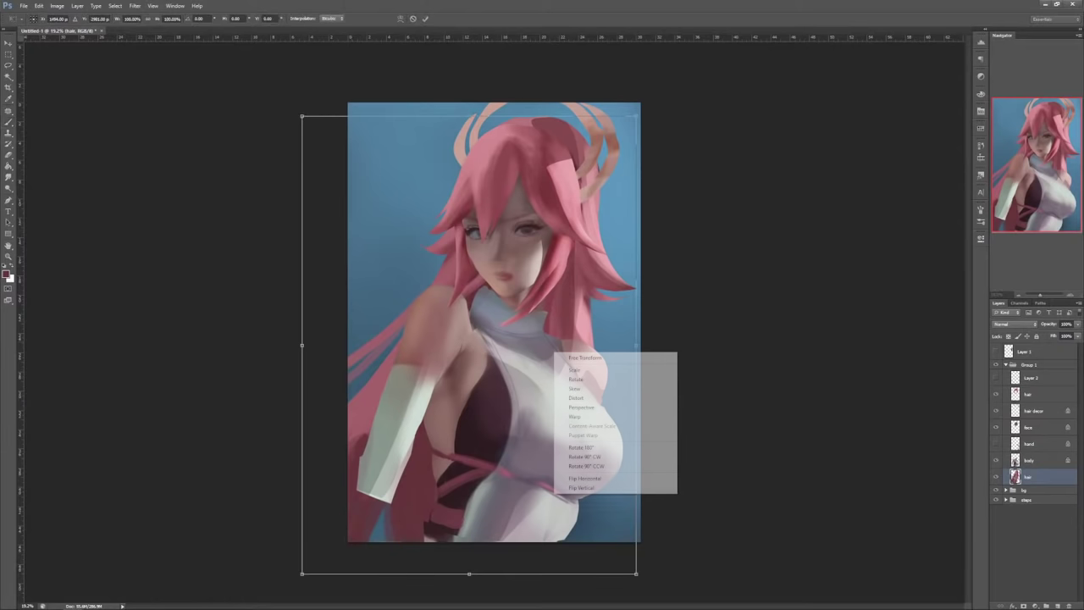
pyautogui.click(585, 416)
pyautogui.moveTo(572, 152); pyautogui.dragTo(568, 162)
pyautogui.moveTo(405, 414); pyautogui.dragTo(392, 387)
pyautogui.moveTo(637, 574); pyautogui.dragTo(599, 560)
pyautogui.moveTo(468, 554); pyautogui.dragTo(521, 564)
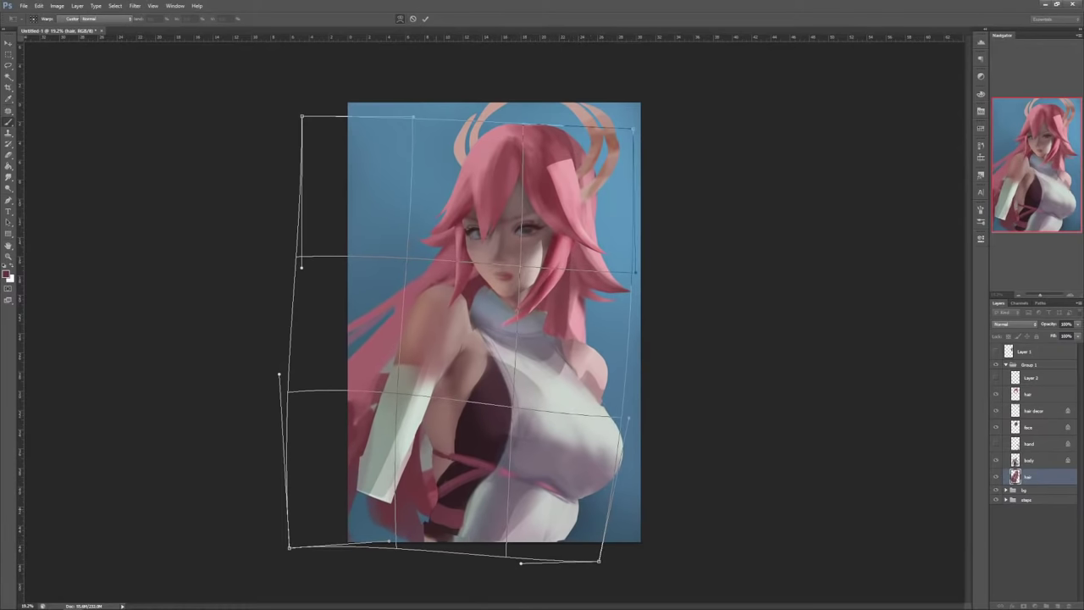
pyautogui.press('Return')
pyautogui.click(1029, 394)
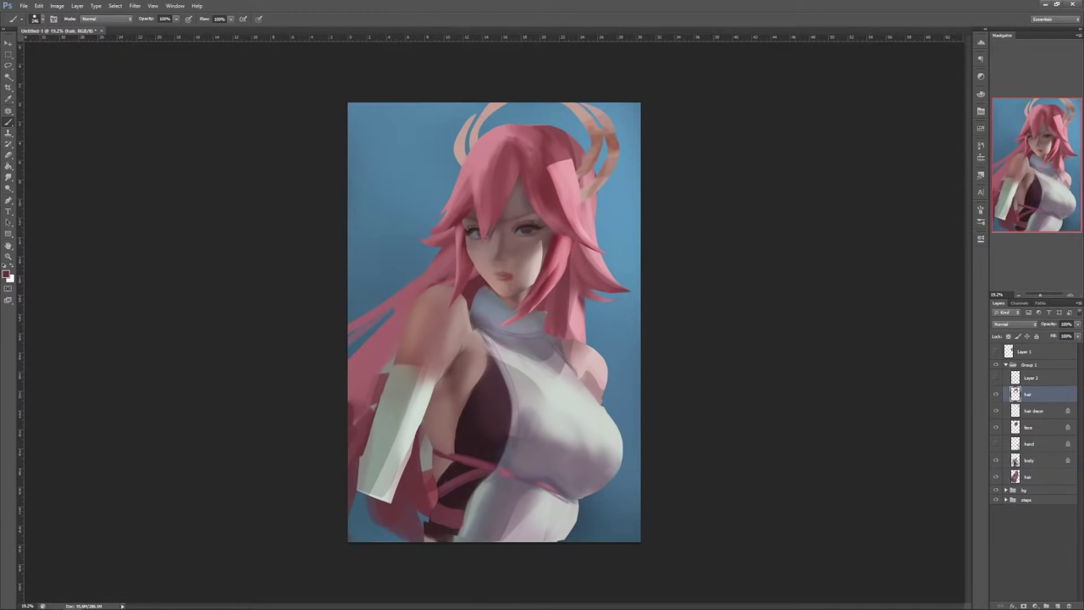
# Step: Outline sweeping strands behind the shoulder and across the forearm and waist on a new layer, and fill them with sampled hair pink
pyautogui.click(1057, 606)
pyautogui.press('l')
pyautogui.moveTo(405, 298)
pyautogui.mouseDown()
pyautogui.moveTo(347, 376)
pyautogui.moveTo(526, 493)
pyautogui.moveTo(348, 337)
pyautogui.moveTo(403, 299)
pyautogui.moveTo(541, 535)
pyautogui.moveTo(348, 332)
pyautogui.mouseUp()
pyautogui.moveTo(418, 281); pyautogui.dragTo(466, 541)
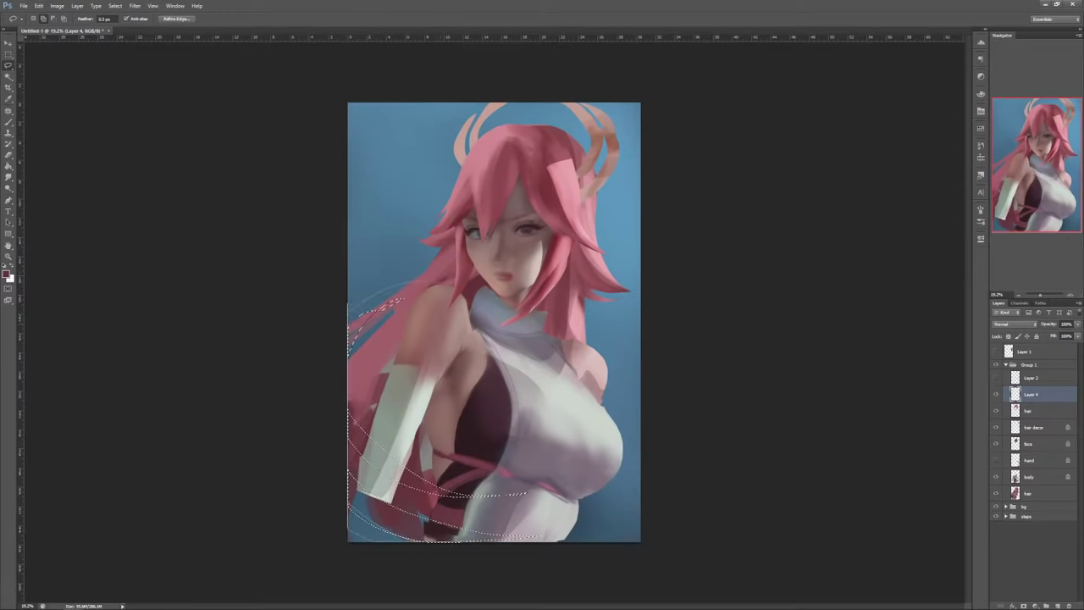
pyautogui.click(8, 177)
pyautogui.click(9, 167)
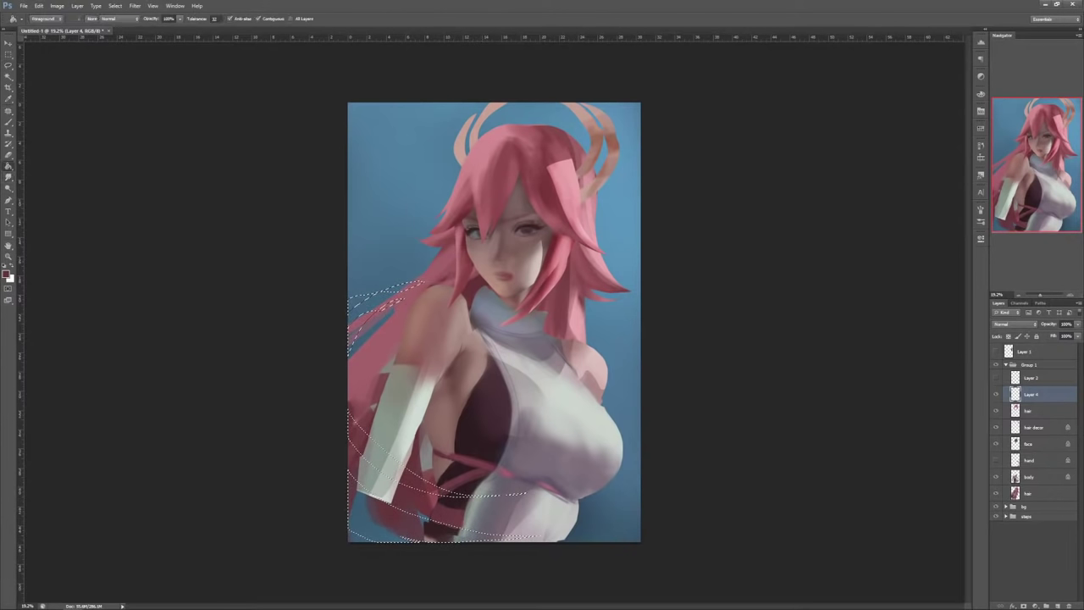
pyautogui.keyDown('alt'); pyautogui.click(379, 349); pyautogui.keyUp('alt')
pyautogui.click(377, 507)
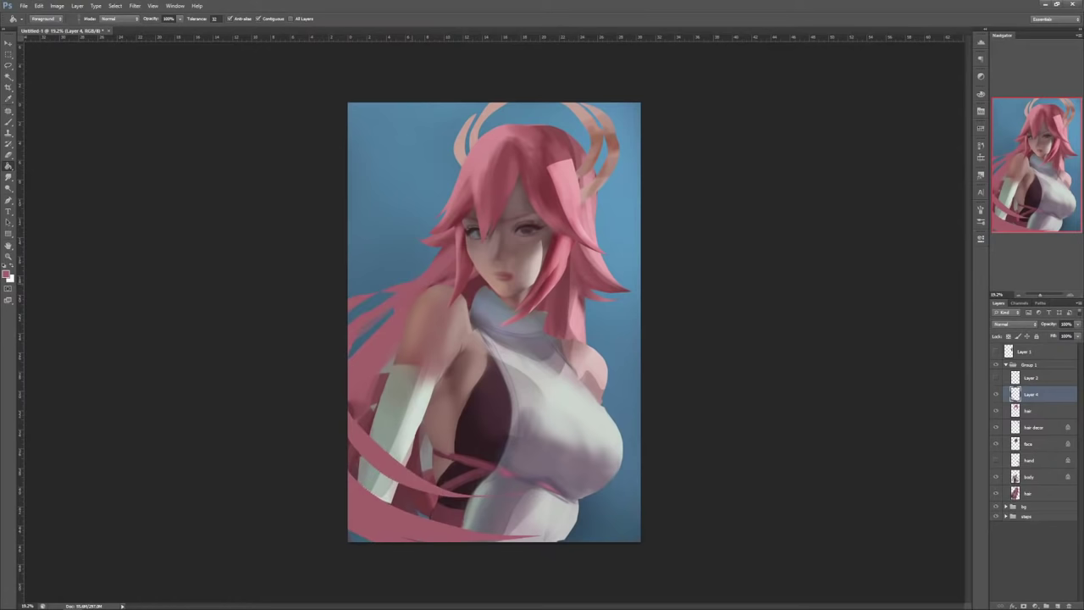
# Step: Warp the new strand layer so its lower locks curve down across the forearm and past the bottom canvas edge
pyautogui.hotkey('ctrl', 't')
pyautogui.rightClick(465, 444)
pyautogui.click(491, 513)
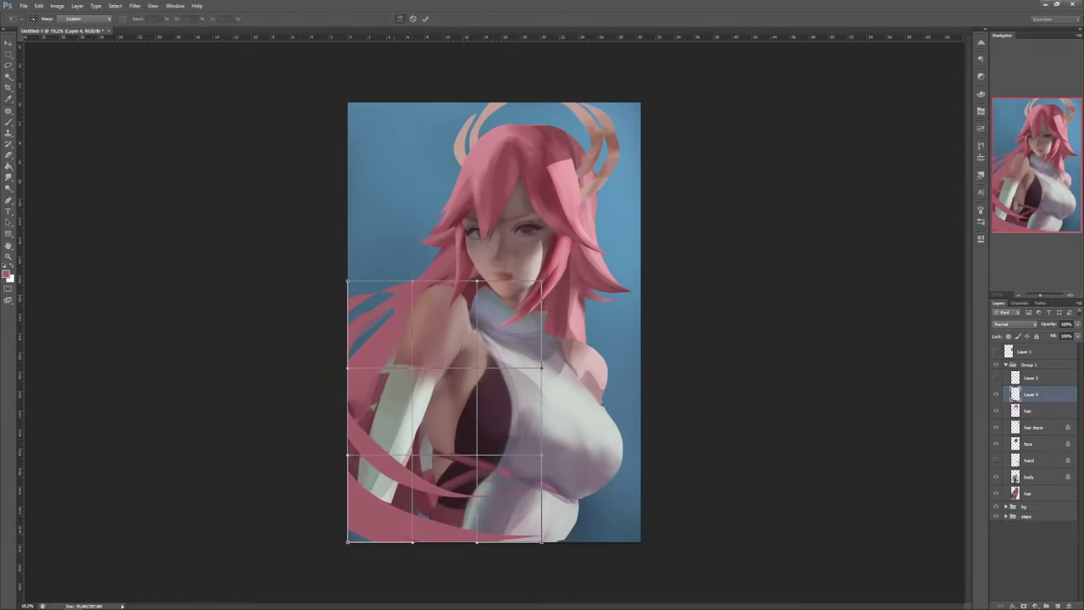
pyautogui.moveTo(412, 510); pyautogui.dragTo(422, 471)
pyautogui.moveTo(543, 542); pyautogui.dragTo(486, 592)
pyautogui.moveTo(348, 542); pyautogui.dragTo(328, 531)
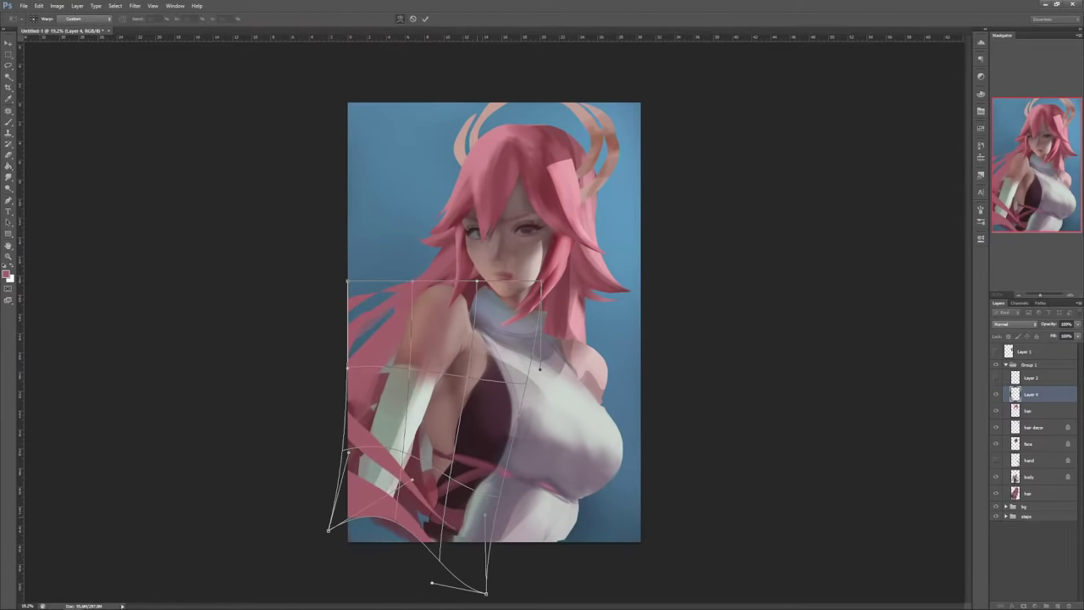
pyautogui.moveTo(432, 582); pyautogui.dragTo(488, 599)
pyautogui.moveTo(441, 508); pyautogui.dragTo(470, 493)
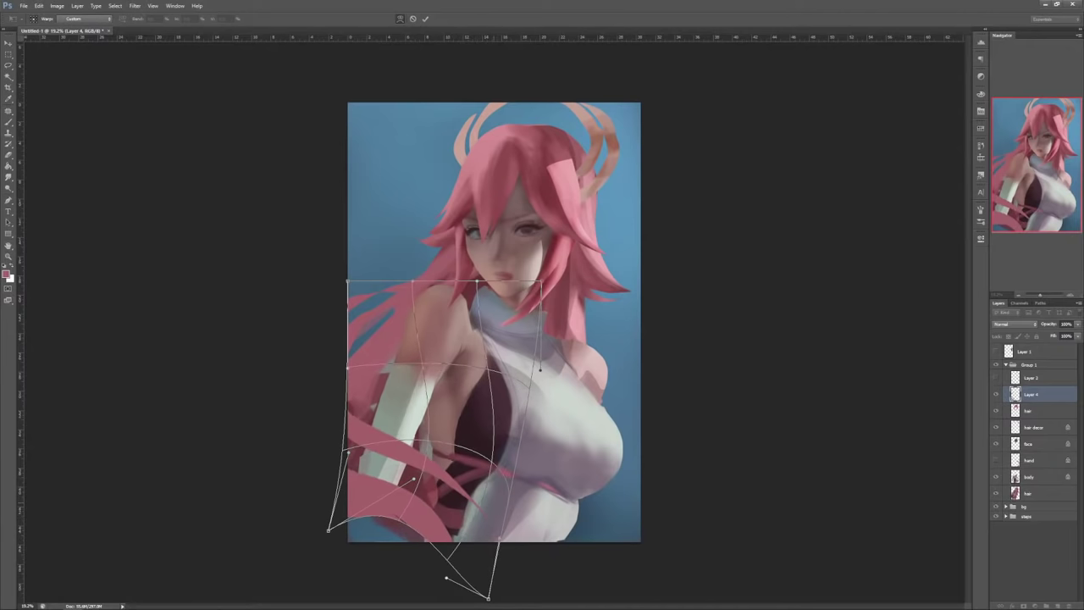
pyautogui.moveTo(446, 579); pyautogui.dragTo(427, 595)
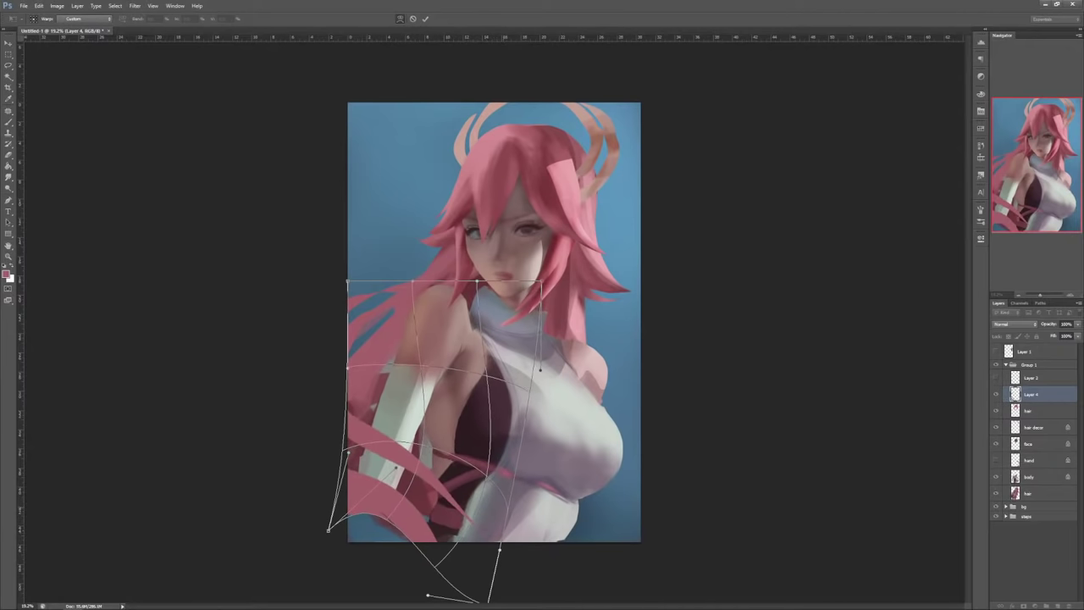
pyautogui.press('Return')
pyautogui.press('Return')
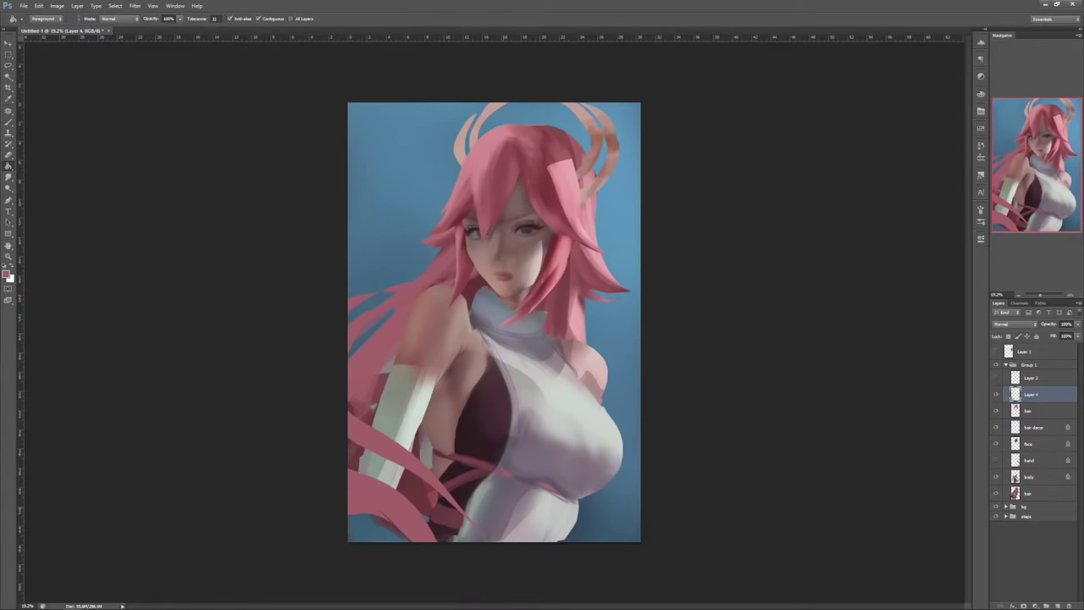
# Step: Hide the new strand layer and paint the back hair around the forearm with broad strokes of sampled dark and light pinks
pyautogui.click(996, 395)
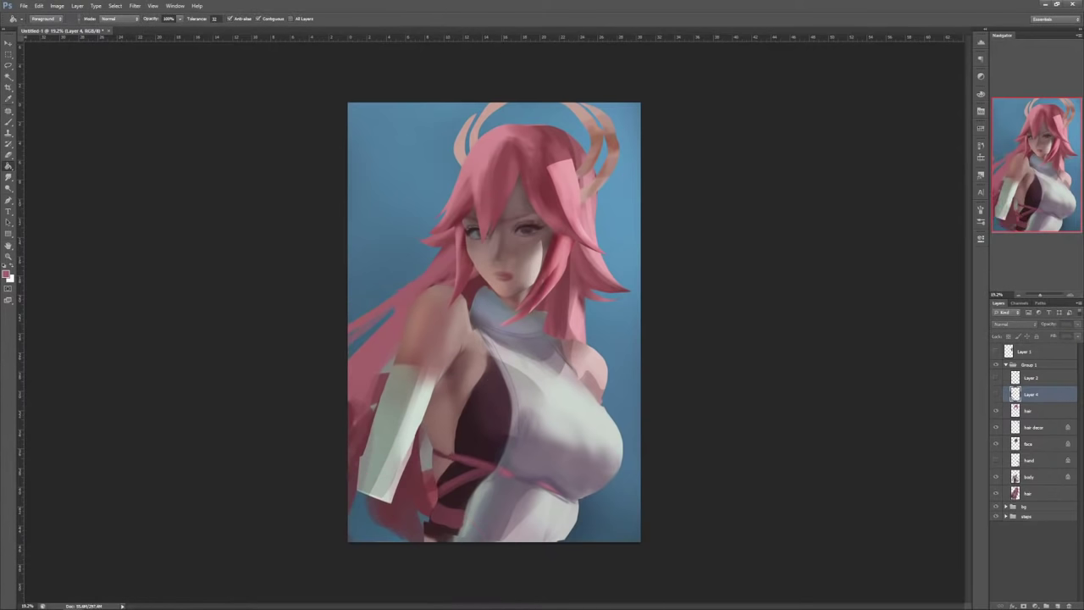
pyautogui.click(1028, 494)
pyautogui.press('b')
pyautogui.keyDown('alt'); pyautogui.click(417, 483); pyautogui.keyUp('alt')
pyautogui.moveTo(425, 430); pyautogui.dragTo(432, 500)
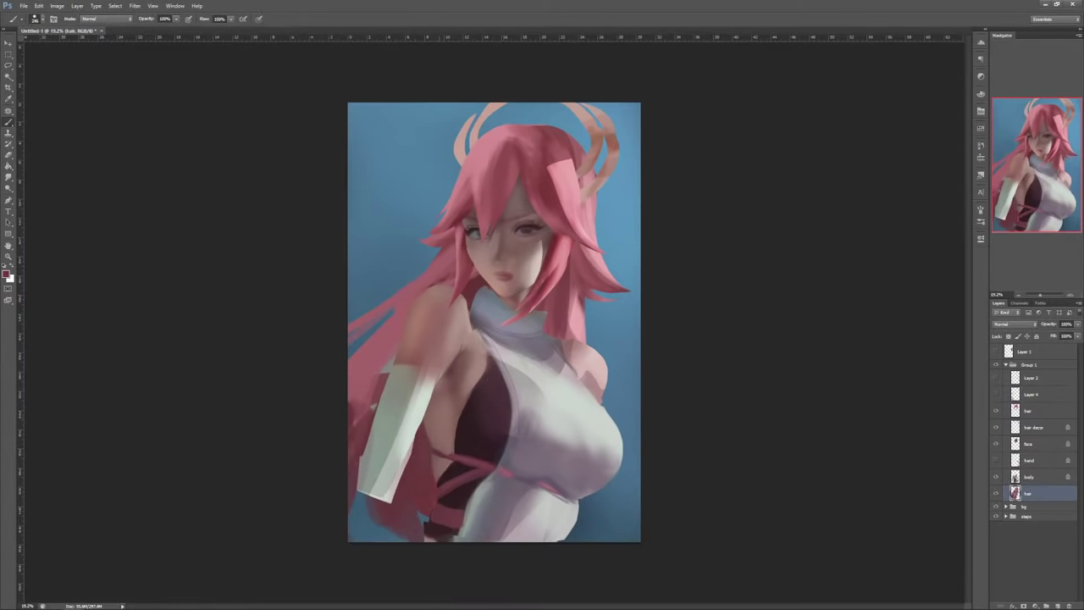
pyautogui.moveTo(398, 341); pyautogui.dragTo(359, 423)
pyautogui.keyDown('alt'); pyautogui.click(371, 354); pyautogui.keyUp('alt')
pyautogui.moveTo(380, 359)
pyautogui.mouseDown()
pyautogui.moveTo(354, 430)
pyautogui.moveTo(352, 510)
pyautogui.mouseUp()
pyautogui.moveTo(398, 466); pyautogui.dragTo(410, 537)
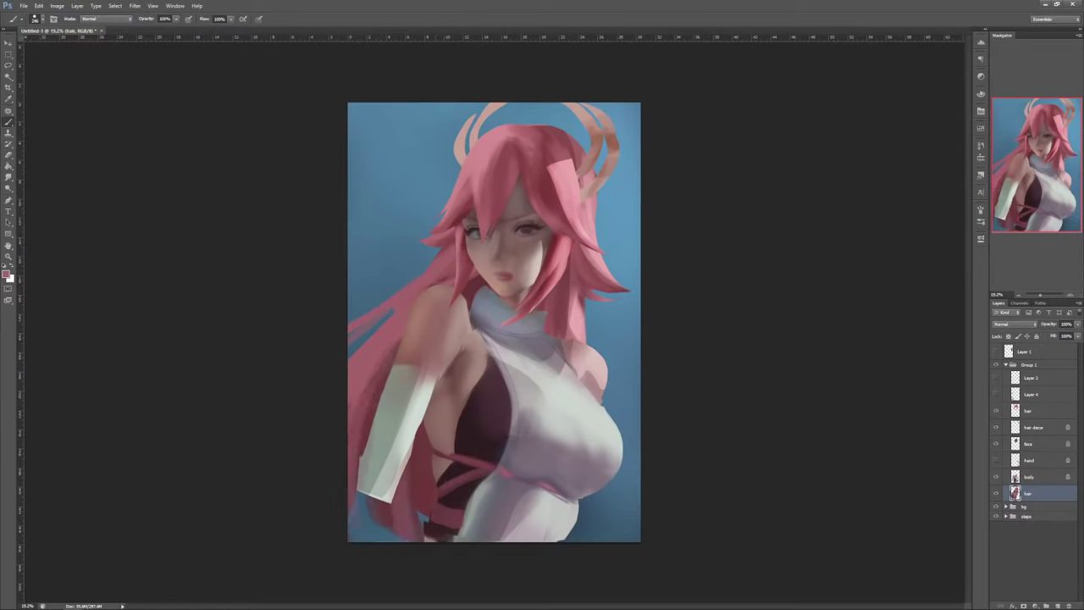
pyautogui.moveTo(420, 426); pyautogui.dragTo(411, 538)
pyautogui.keyDown('alt'); pyautogui.click(425, 449); pyautogui.keyUp('alt')
pyautogui.moveTo(426, 445); pyautogui.dragTo(427, 513)
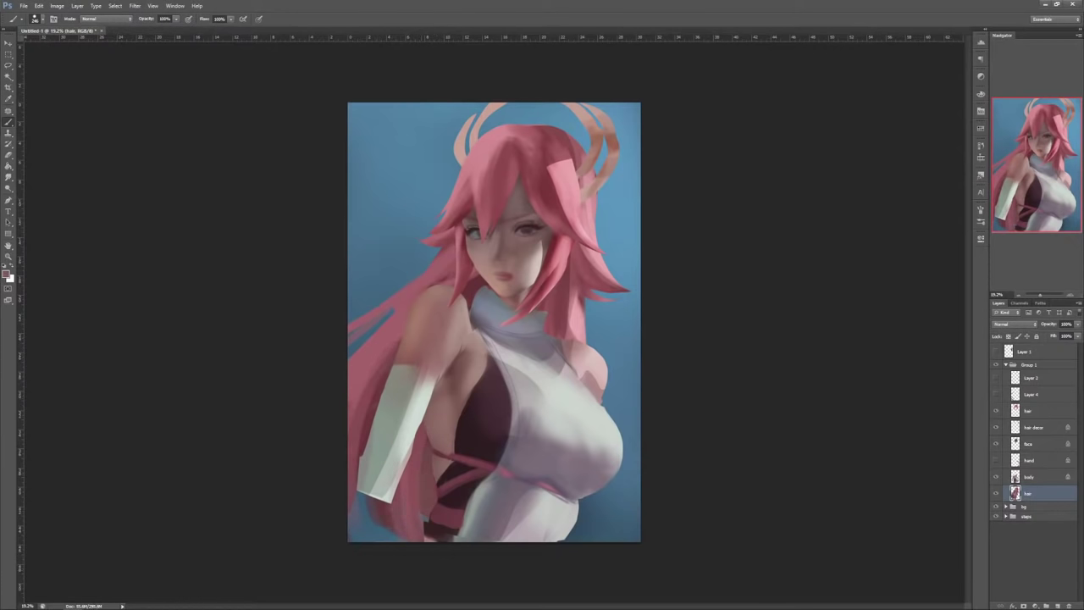
# Step: Trim the outer edge of the white dress below the bust on the body layer with a freehand selection
pyautogui.click(1029, 477)
pyautogui.press('l')
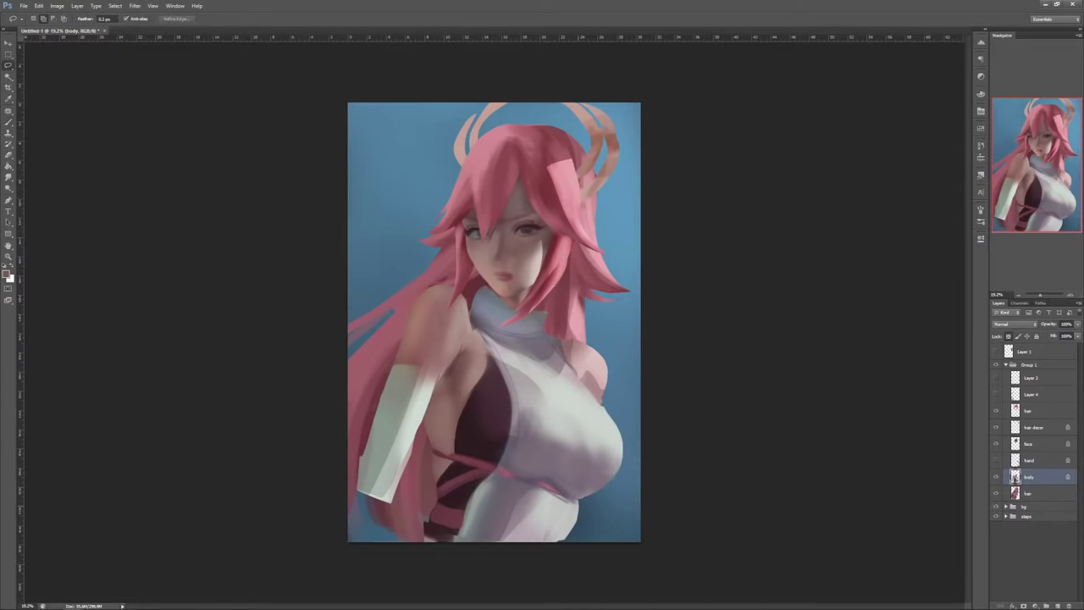
pyautogui.moveTo(579, 504)
pyautogui.mouseDown()
pyautogui.moveTo(542, 544)
pyautogui.moveTo(641, 486)
pyautogui.mouseUp()
pyautogui.press('Delete')
pyautogui.hotkey('ctrl', 'd')
pyautogui.hotkey('ctrl', 'd')
# Step: Extend the dark fabric at the waist to the bottom canvas edge within a freehand selection, unlocking the body layer's transparency
pyautogui.moveTo(441, 504)
pyautogui.mouseDown()
pyautogui.moveTo(434, 543)
pyautogui.moveTo(468, 513)
pyautogui.moveTo(453, 536)
pyautogui.moveTo(449, 524)
pyautogui.moveTo(398, 538)
pyautogui.moveTo(470, 536)
pyautogui.mouseUp()
pyautogui.press('b')
pyautogui.keyDown('alt'); pyautogui.click(455, 496); pyautogui.keyUp('alt')
pyautogui.click(1008, 336)
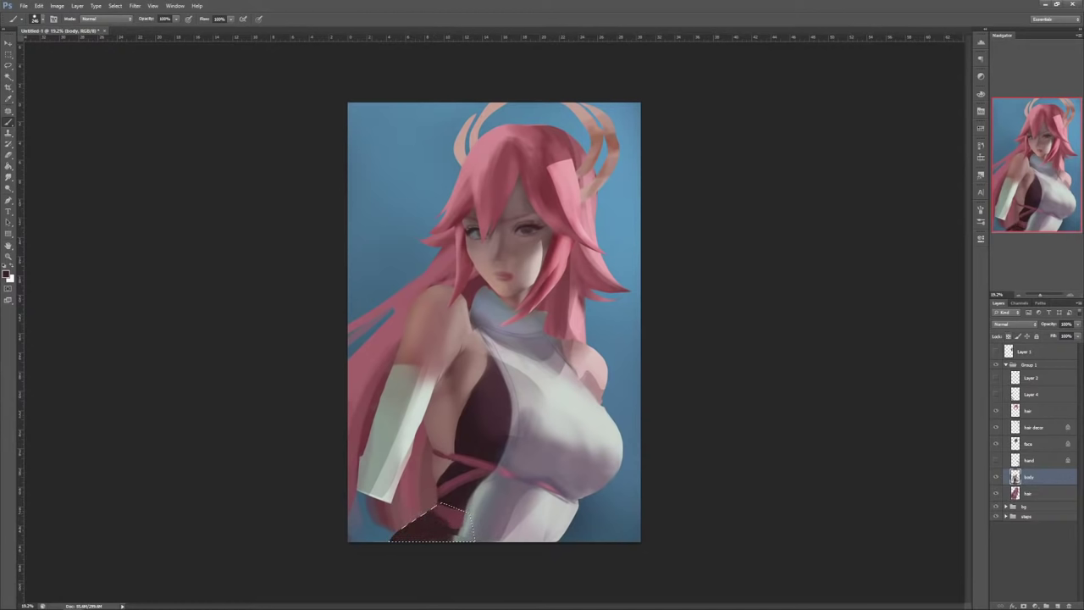
pyautogui.hotkey('ctrl', 'd')
pyautogui.press('l')
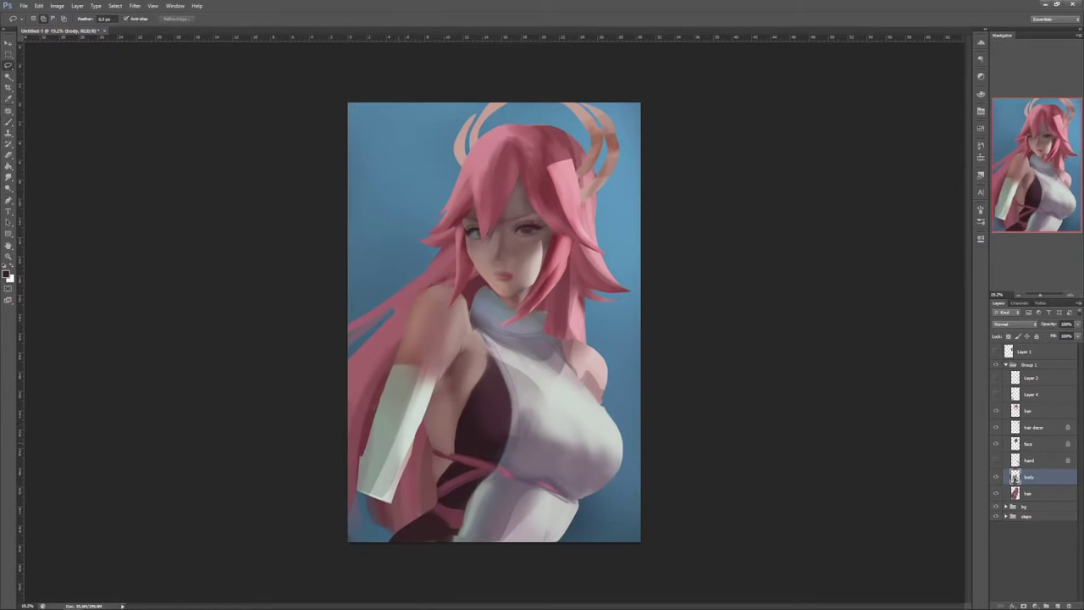
# Step: Check the reference images, and extend the white sleeve down to the canvas edge, blending it with sampled greys and whites
pyautogui.click(996, 351)
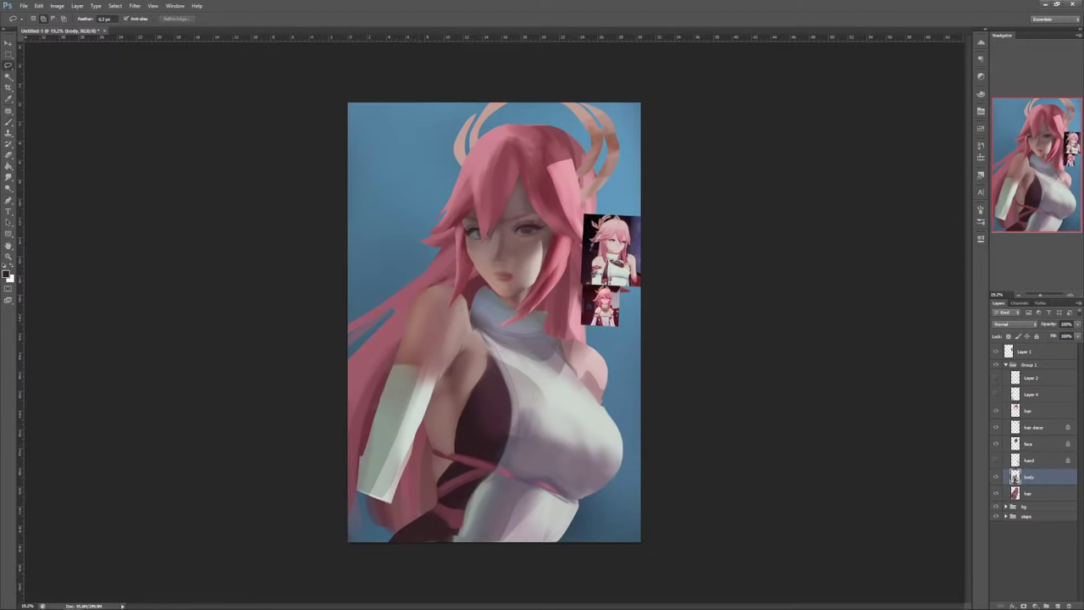
pyautogui.click(996, 352)
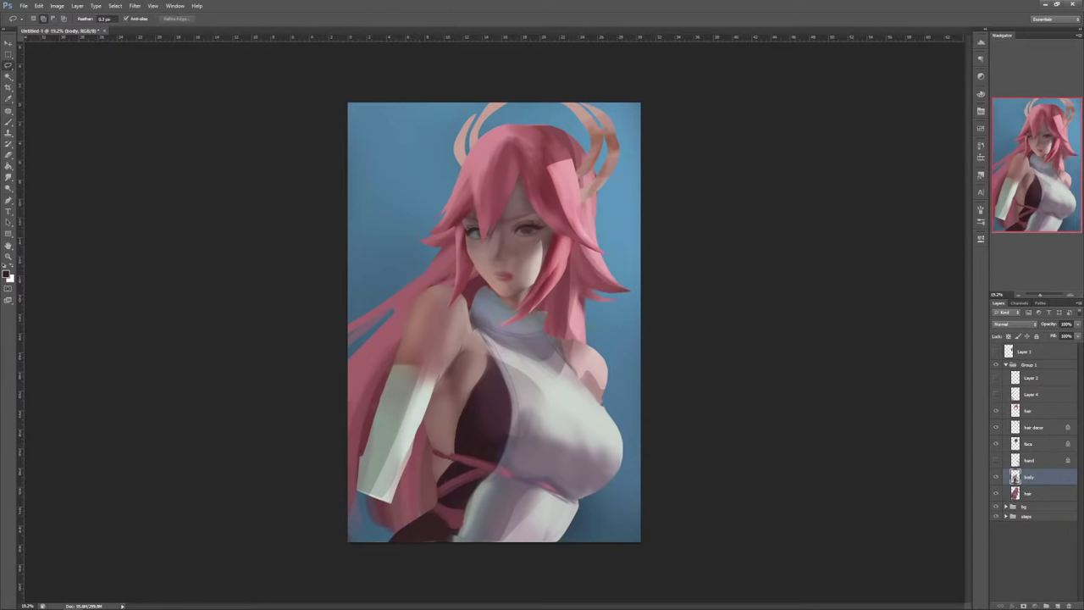
pyautogui.moveTo(365, 446)
pyautogui.mouseDown()
pyautogui.moveTo(355, 485)
pyautogui.moveTo(401, 504)
pyautogui.mouseUp()
pyautogui.hotkey('ctrl', 'd')
pyautogui.moveTo(370, 437)
pyautogui.mouseDown()
pyautogui.moveTo(348, 514)
pyautogui.moveTo(389, 535)
pyautogui.moveTo(378, 495)
pyautogui.moveTo(405, 439)
pyautogui.mouseUp()
pyautogui.press('b')
pyautogui.hotkey('ctrl', 'd')
pyautogui.moveTo(395, 390); pyautogui.dragTo(368, 464)
pyautogui.moveTo(391, 423)
pyautogui.mouseDown()
pyautogui.moveTo(368, 508)
pyautogui.moveTo(380, 533)
pyautogui.moveTo(395, 458)
pyautogui.mouseUp()
pyautogui.keyDown('alt'); pyautogui.click(415, 410); pyautogui.keyUp('alt')
pyautogui.moveTo(414, 379); pyautogui.dragTo(398, 436)
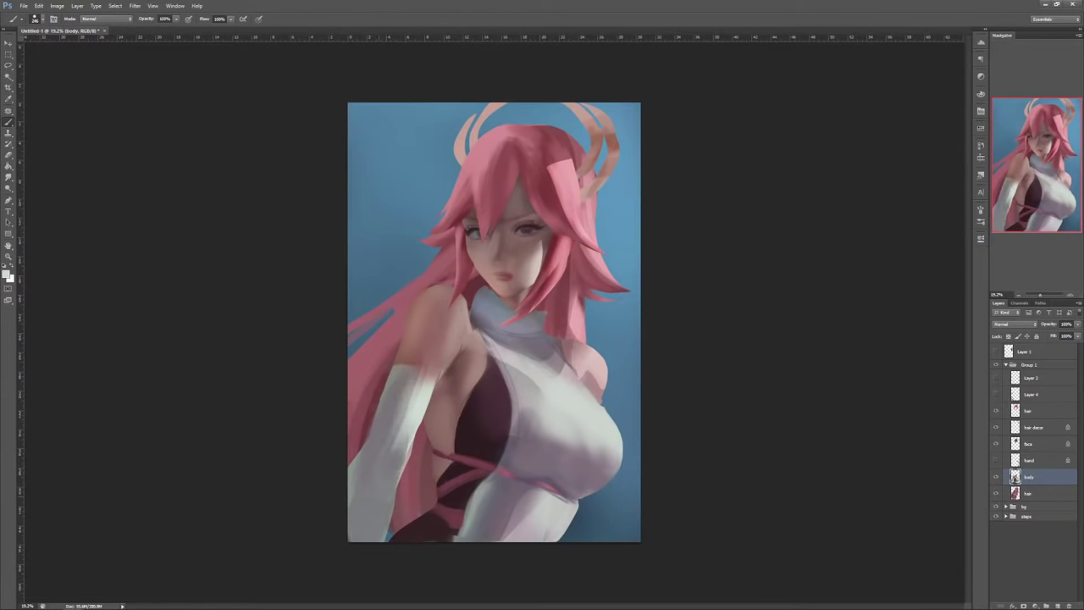
# Step: Rotate the front hair, hair decor and face layers together counterclockwise, shrink them slightly and reposition the head
pyautogui.click(1030, 411)
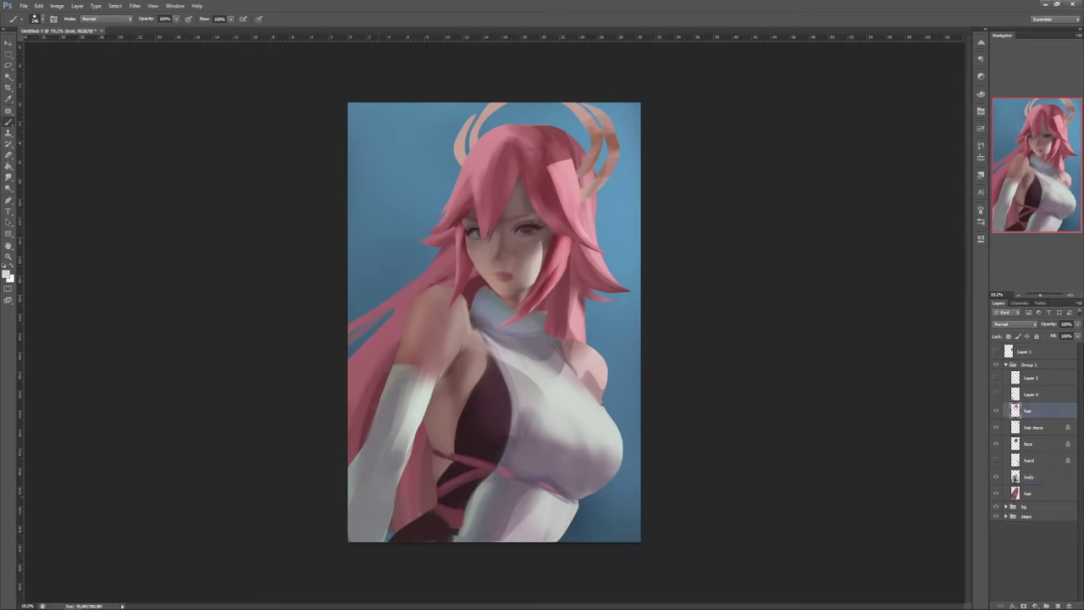
pyautogui.keyDown('ctrl'); pyautogui.click(1034, 428); pyautogui.keyUp('ctrl')
pyautogui.keyDown('ctrl'); pyautogui.click(1030, 443); pyautogui.keyUp('ctrl')
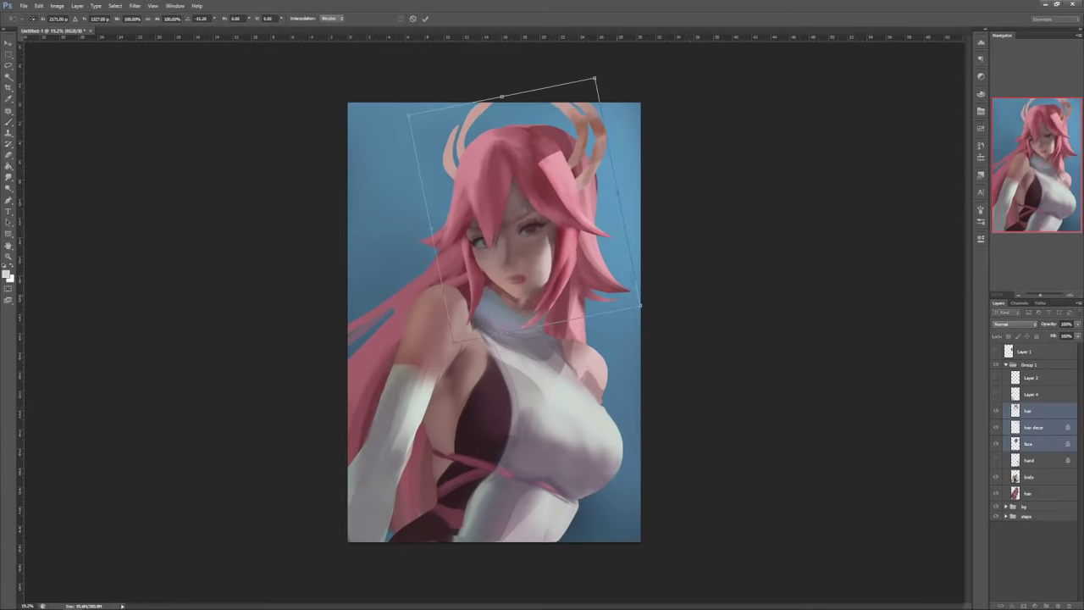
pyautogui.moveTo(584, 263); pyautogui.dragTo(574, 256)
pyautogui.moveTo(630, 298); pyautogui.dragTo(626, 293)
pyautogui.moveTo(605, 277)
pyautogui.mouseDown()
pyautogui.moveTo(623, 264)
pyautogui.moveTo(649, 275)
pyautogui.moveTo(591, 279)
pyautogui.moveTo(628, 299)
pyautogui.moveTo(616, 290)
pyautogui.mouseUp()
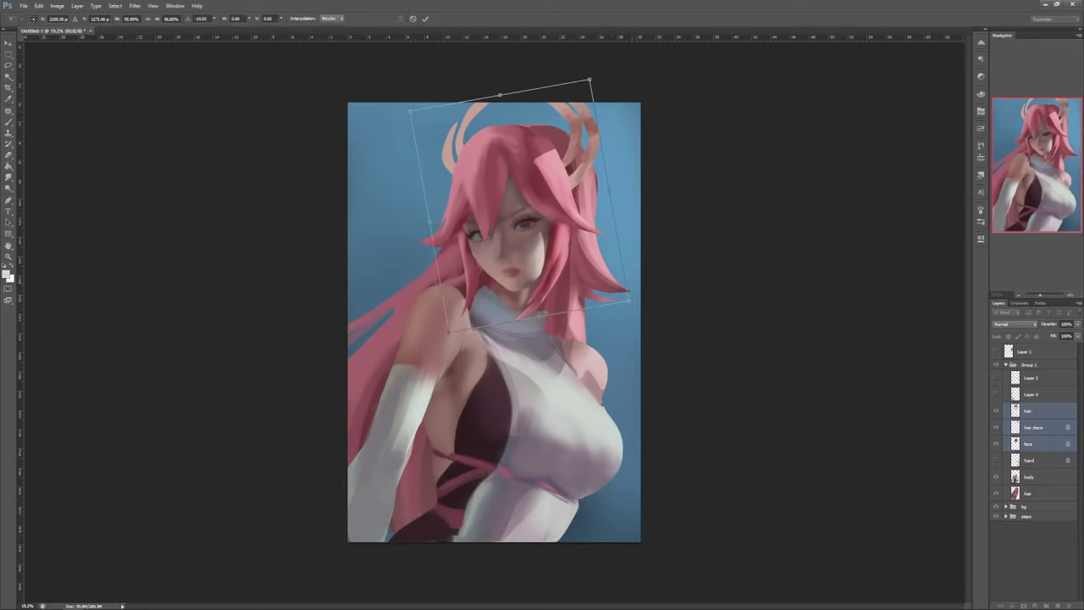
pyautogui.press('Return')
pyautogui.press('Return')
# Step: Warp the back hair layer to fit the tilted head, adjusting its crown, outer edge and the strands behind the shoulder
pyautogui.click(1034, 493)
pyautogui.hotkey('ctrl', 't')
pyautogui.rightClick(617, 190)
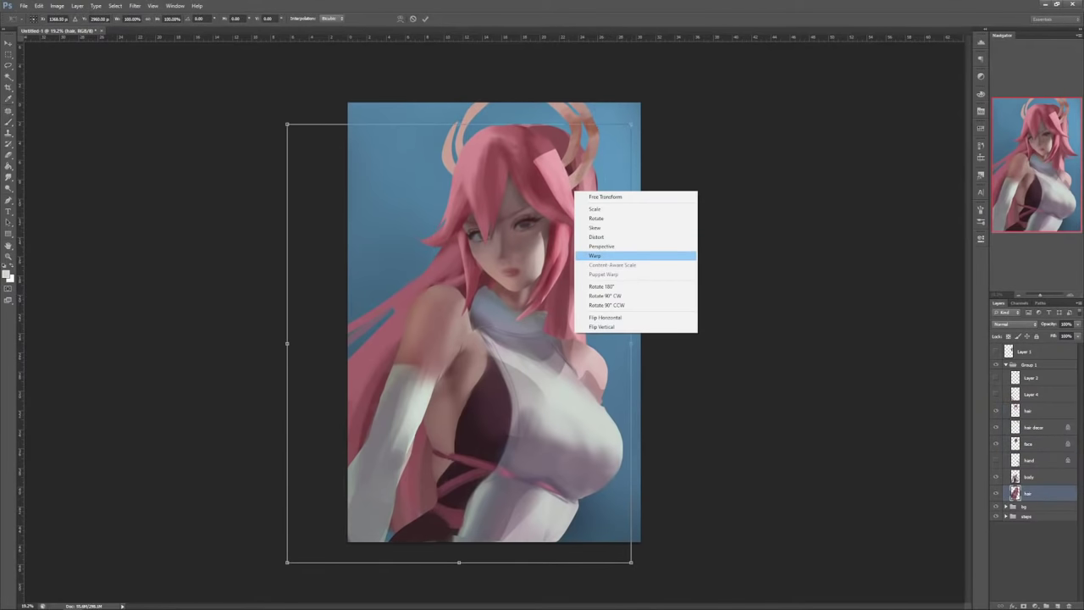
pyautogui.click(627, 256)
pyautogui.moveTo(532, 135); pyautogui.dragTo(511, 125)
pyautogui.moveTo(617, 276); pyautogui.dragTo(620, 269)
pyautogui.moveTo(625, 382); pyautogui.dragTo(621, 377)
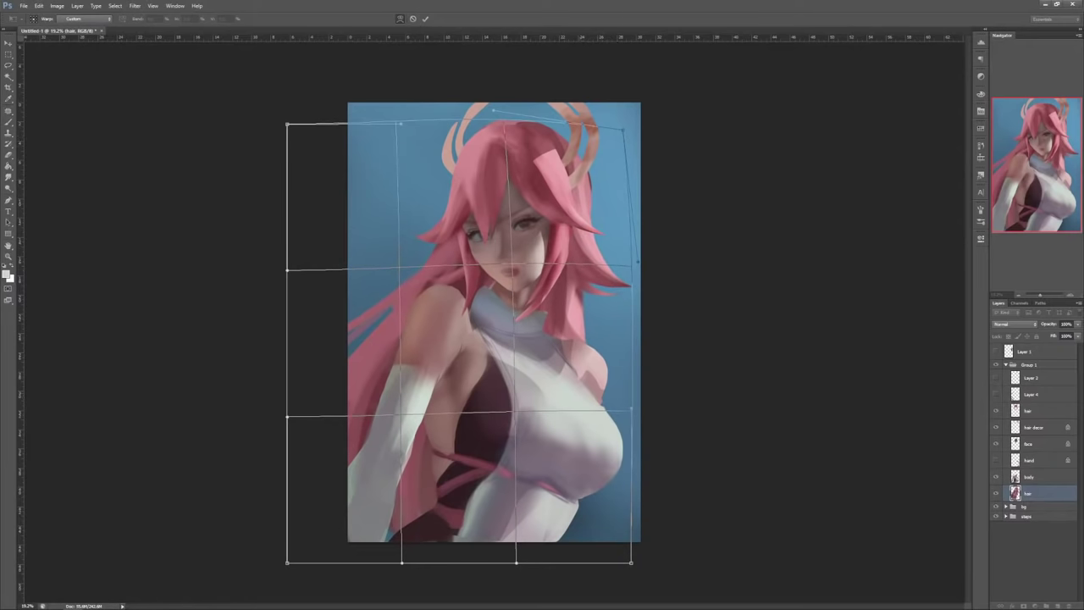
pyautogui.moveTo(381, 330); pyautogui.dragTo(390, 335)
pyautogui.moveTo(625, 365); pyautogui.dragTo(621, 358)
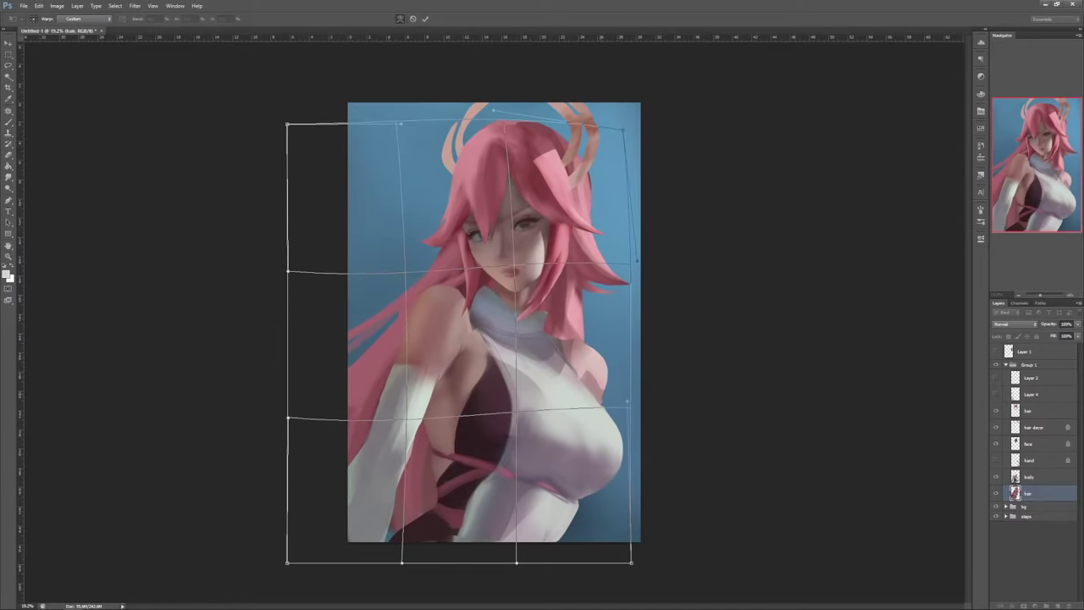
pyautogui.press('Return')
pyautogui.press('Return')
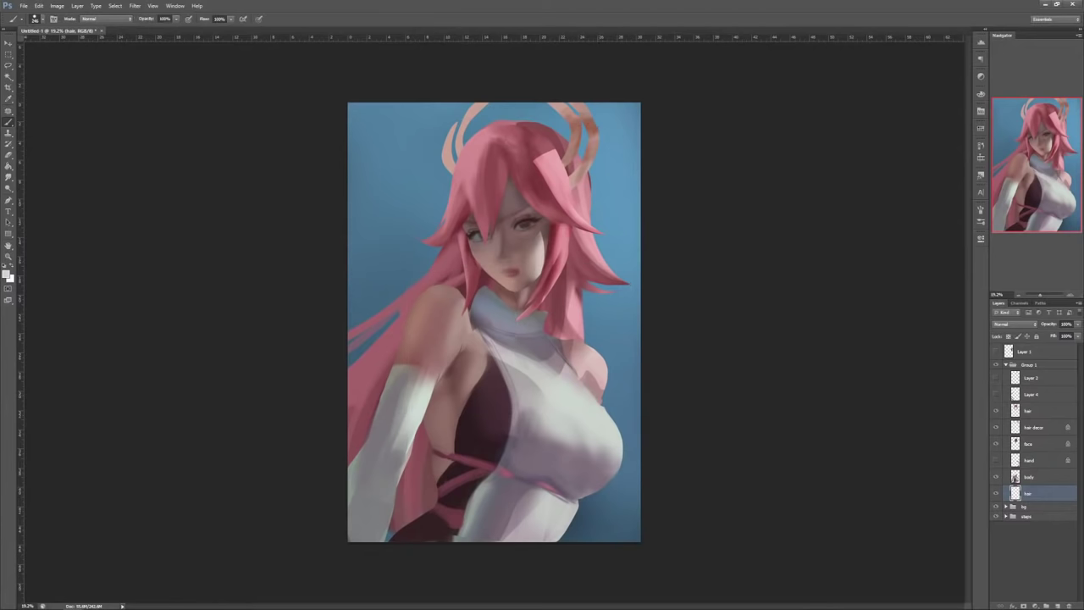
# Step: Reposition the front hair, hair decor and face layers together and rotate them clockwise to make the head more upright
pyautogui.click(1038, 410)
pyautogui.keyDown('ctrl'); pyautogui.click(1038, 428); pyautogui.keyUp('ctrl')
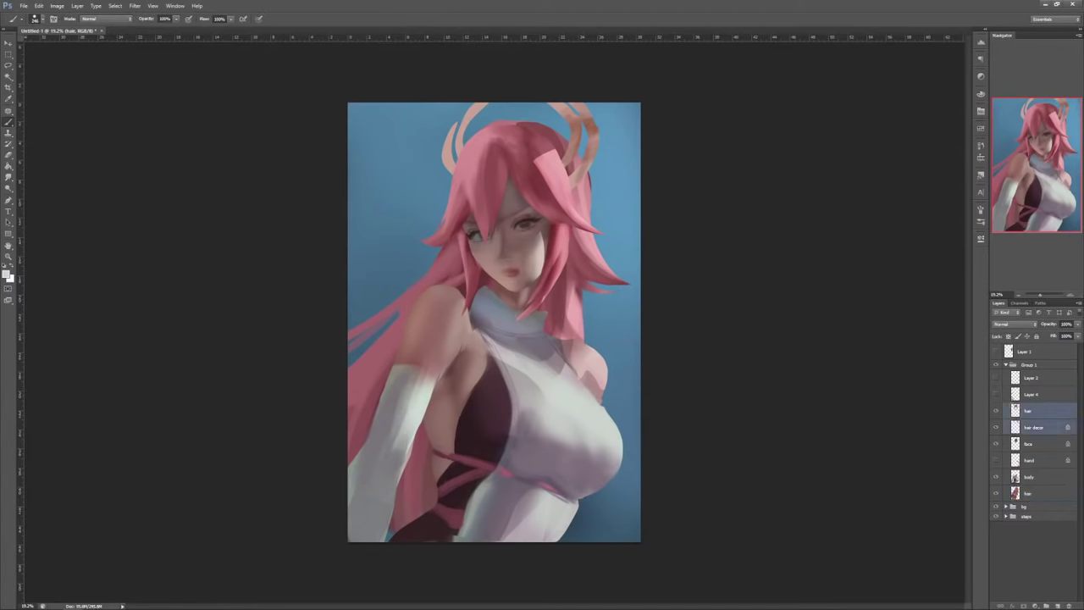
pyautogui.keyDown('ctrl'); pyautogui.click(1039, 444); pyautogui.keyUp('ctrl')
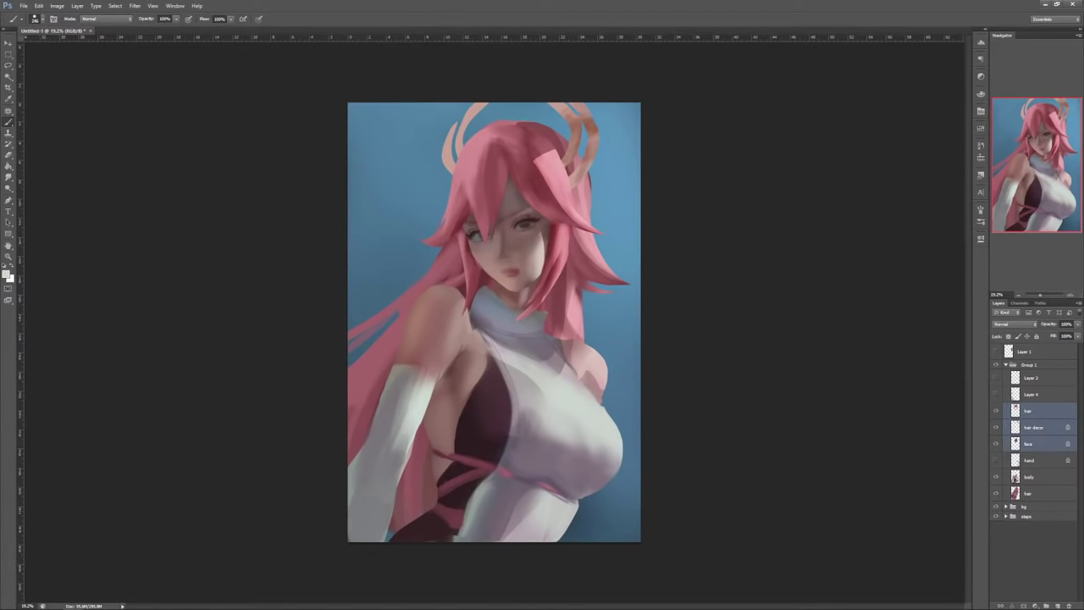
pyautogui.click(8, 43)
pyautogui.moveTo(522, 187); pyautogui.dragTo(577, 209)
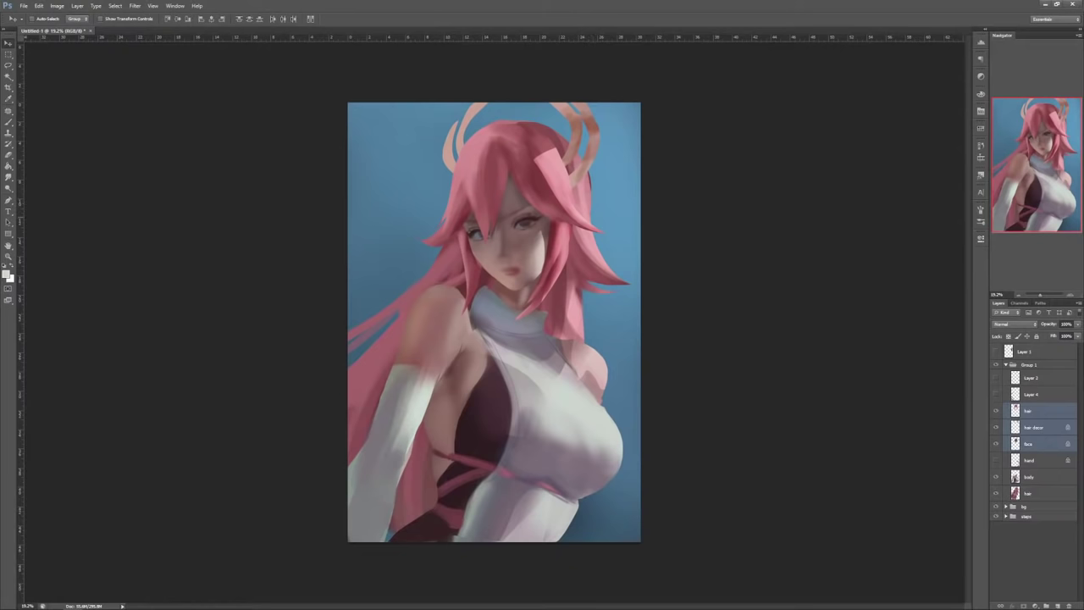
pyautogui.hotkey('ctrl', 't')
pyautogui.moveTo(717, 225); pyautogui.dragTo(711, 241)
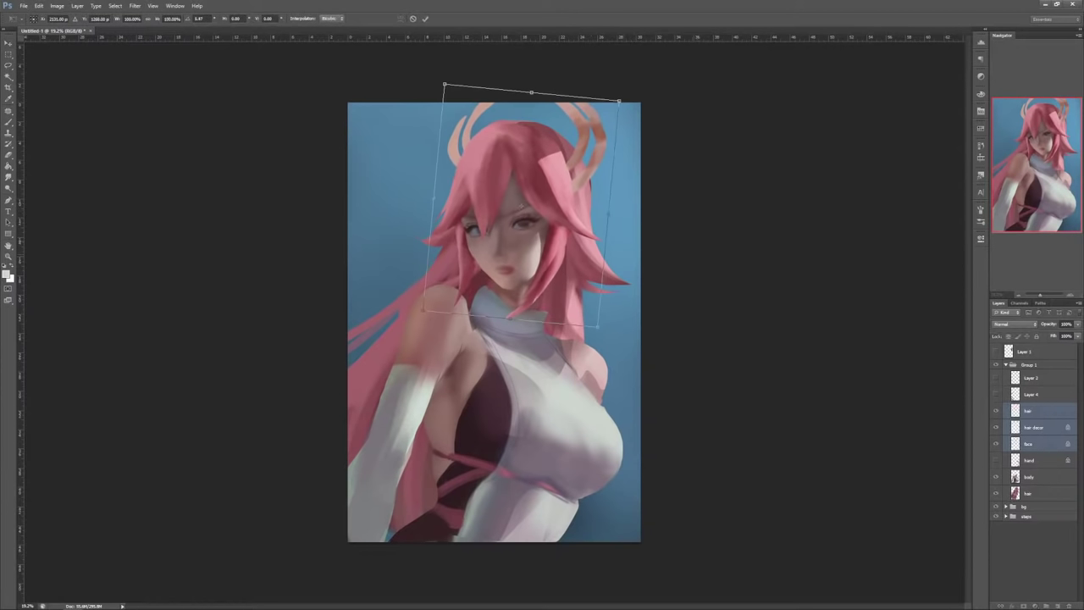
pyautogui.press('Return')
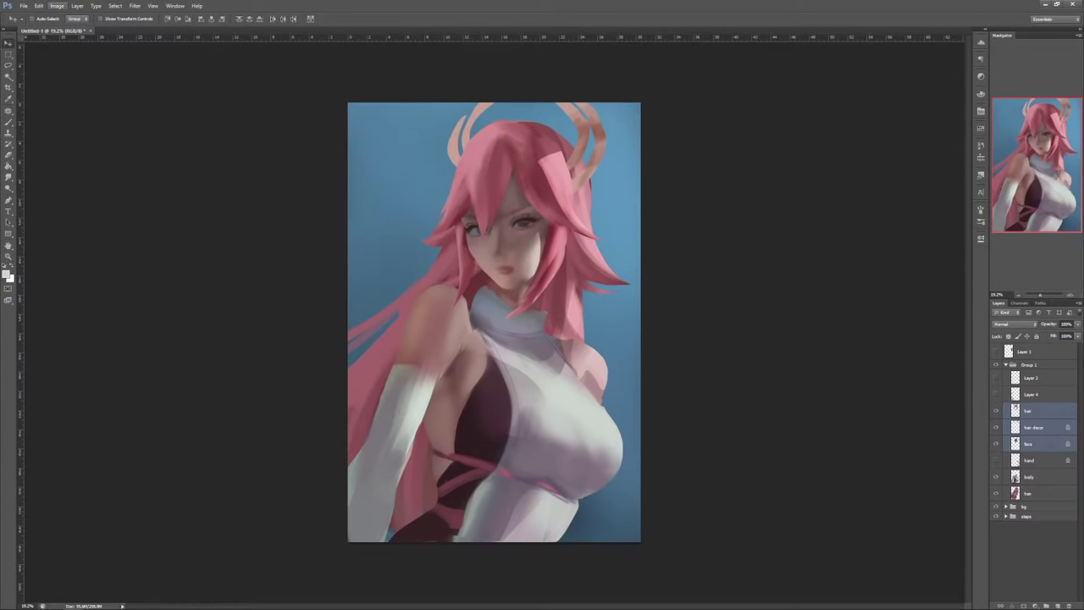
# Step: Flip the whole canvas horizontally
pyautogui.click(57, 6)
pyautogui.moveTo(94, 83)
pyautogui.click(179, 119)
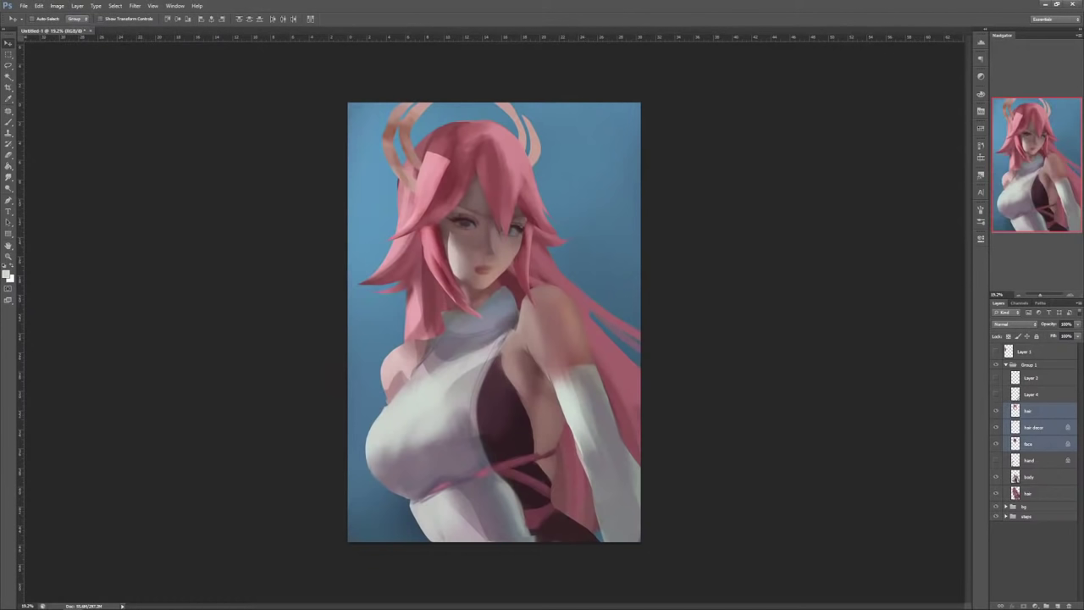
# Step: On the face layer, repaint the iris of the fully visible eye with a lighter grey-blue using sampled tones
pyautogui.hotkey('ctrl', '+')
pyautogui.hotkey('ctrl', '+')
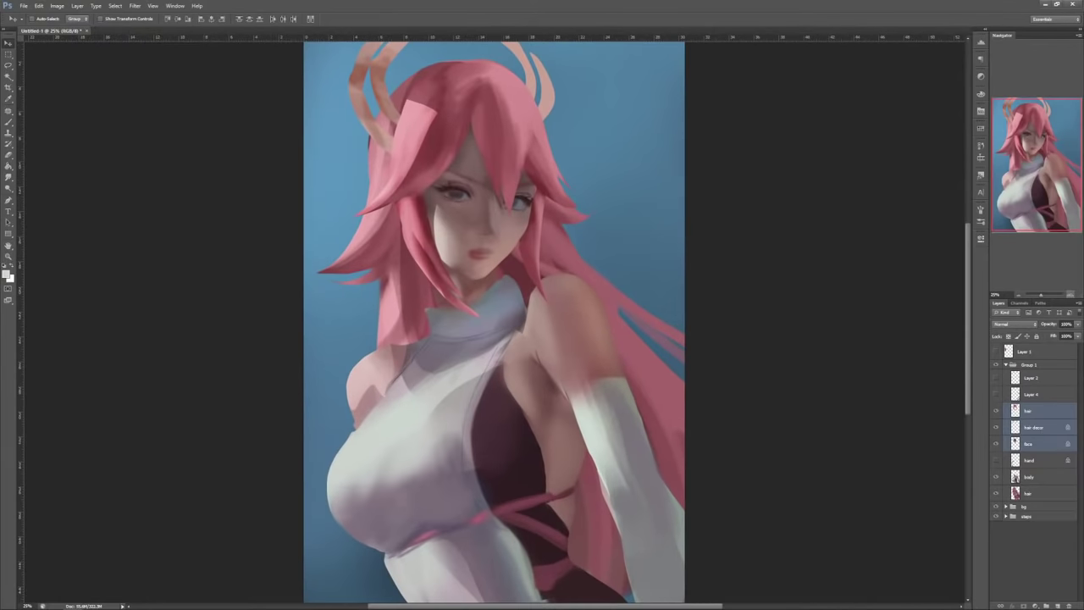
pyautogui.moveTo(491, 254); pyautogui.dragTo(546, 355)
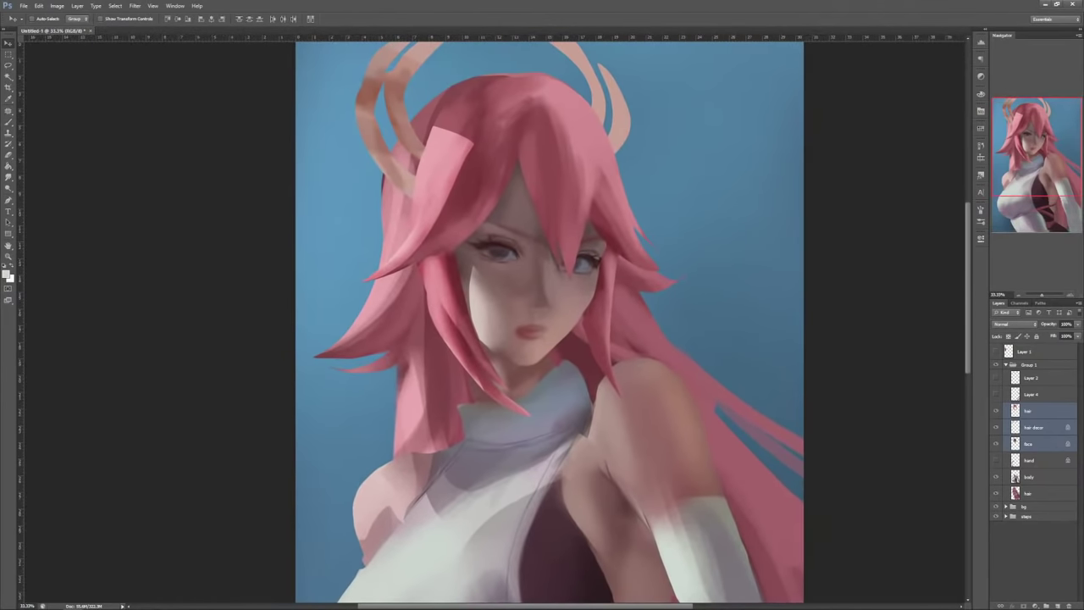
pyautogui.click(1029, 444)
pyautogui.press('b')
pyautogui.rightClick(529, 250)
pyautogui.keyDown('alt'); pyautogui.click(512, 256); pyautogui.keyUp('alt')
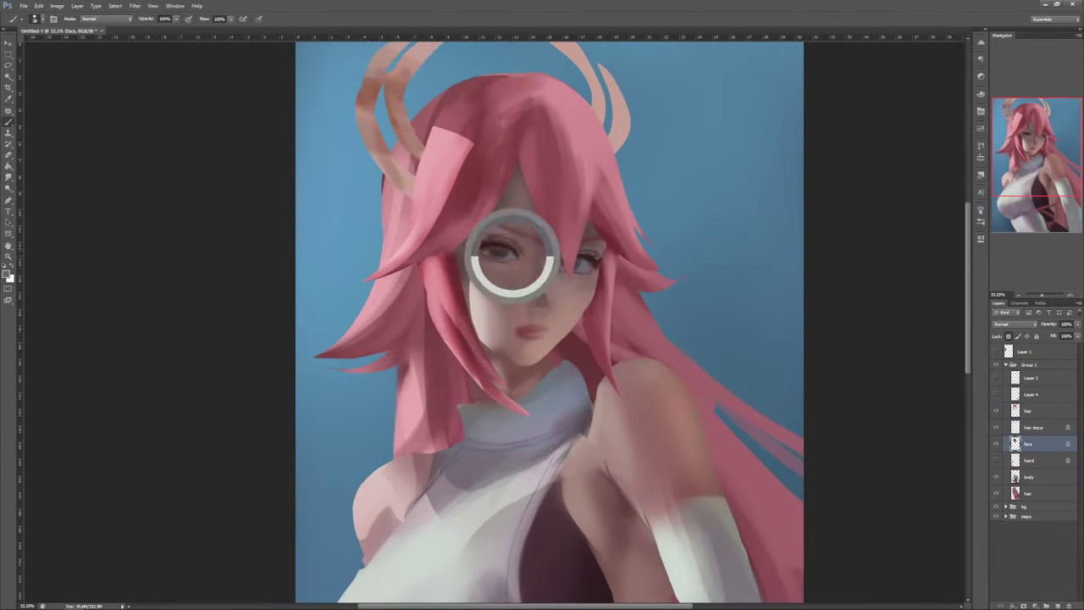
pyautogui.moveTo(491, 252); pyautogui.dragTo(513, 255)
pyautogui.keyDown('alt'); pyautogui.click(510, 247); pyautogui.keyUp('alt')
pyautogui.keyDown('alt'); pyautogui.click(509, 253); pyautogui.keyUp('alt')
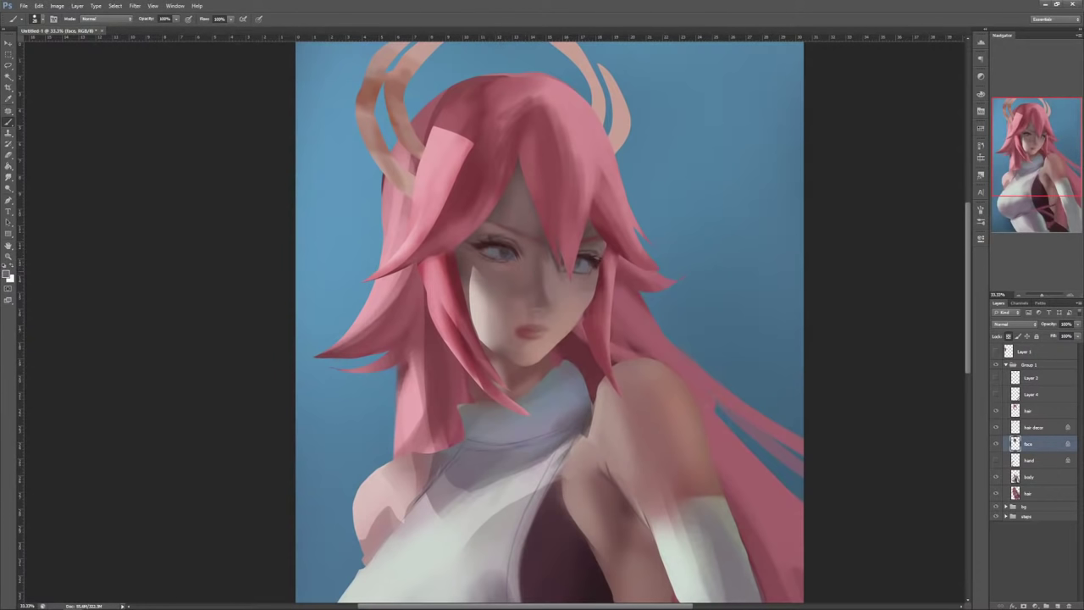
# Step: Paint the irises blue, including the eye partly covered by the bangs, sampling tones from the eye
pyautogui.keyDown('alt'); pyautogui.click(582, 258); pyautogui.keyUp('alt')
pyautogui.moveTo(577, 262); pyautogui.dragTo(585, 269)
pyautogui.keyDown('alt'); pyautogui.click(584, 264); pyautogui.keyUp('alt')
pyautogui.keyDown('alt'); pyautogui.click(585, 257); pyautogui.keyUp('alt')
pyautogui.keyDown('alt'); pyautogui.click(583, 264); pyautogui.keyUp('alt')
pyautogui.keyDown('alt'); pyautogui.click(583, 264); pyautogui.keyUp('alt')
pyautogui.keyDown('alt'); pyautogui.click(583, 264); pyautogui.keyUp('alt')
pyautogui.rightClick(560, 212)
pyautogui.click(581, 229)
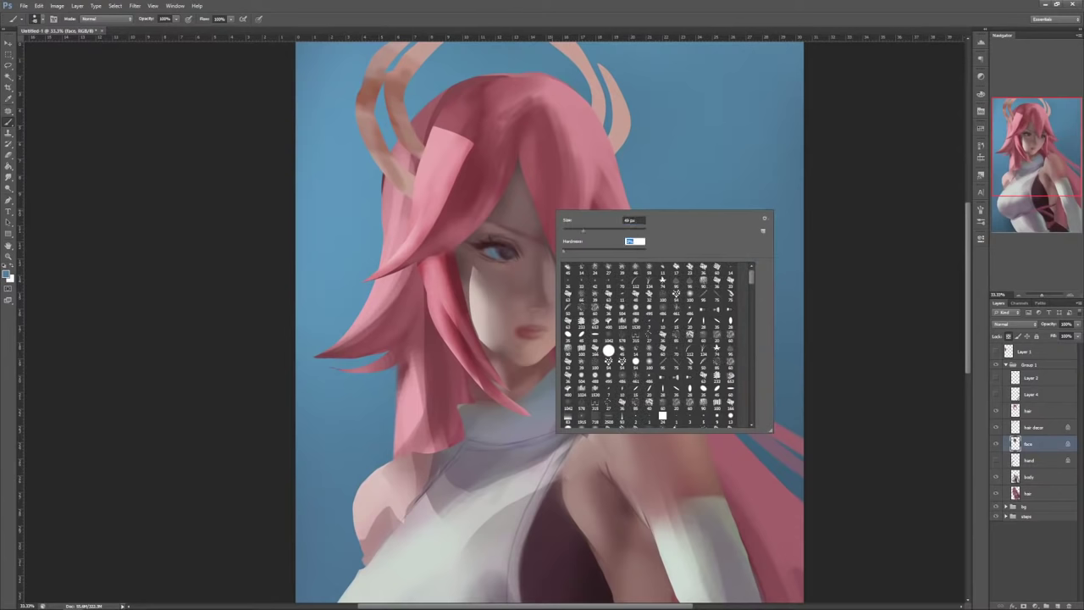
pyautogui.press('Return')
# Step: Check the character reference images, then pick a violet shade and tint both irises with it
pyautogui.click(996, 352)
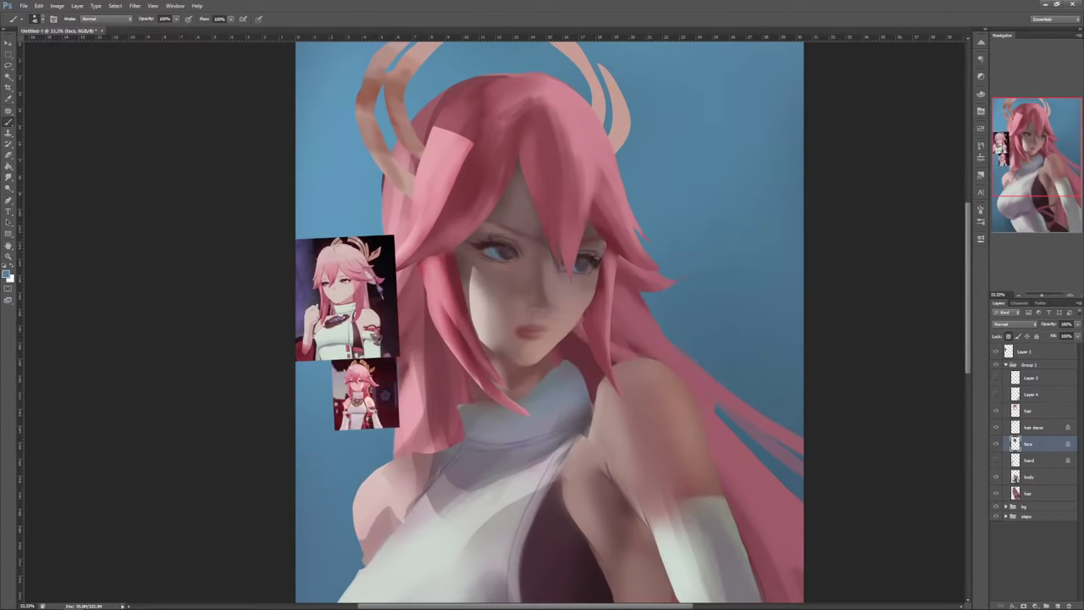
pyautogui.click(996, 352)
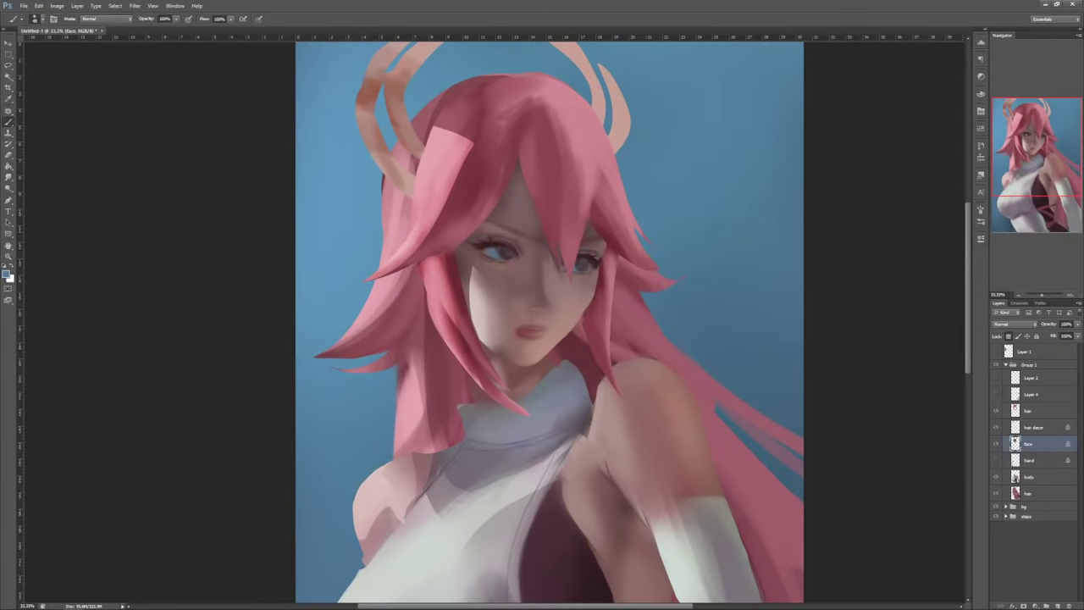
pyautogui.click(6, 275)
pyautogui.moveTo(947, 246); pyautogui.dragTo(948, 251)
pyautogui.click(886, 301)
pyautogui.click(1030, 234)
pyautogui.keyDown('alt'); pyautogui.click(509, 252); pyautogui.keyUp('alt')
pyautogui.moveTo(580, 266); pyautogui.dragTo(583, 260)
pyautogui.keyDown('alt'); pyautogui.click(588, 254); pyautogui.keyUp('alt')
pyautogui.keyDown('alt'); pyautogui.click(507, 244); pyautogui.keyUp('alt')
# Step: Paint over the dark eyebrows with sampled skin tones to lighten them and soften the frown
pyautogui.hotkey('ctrl', '+')
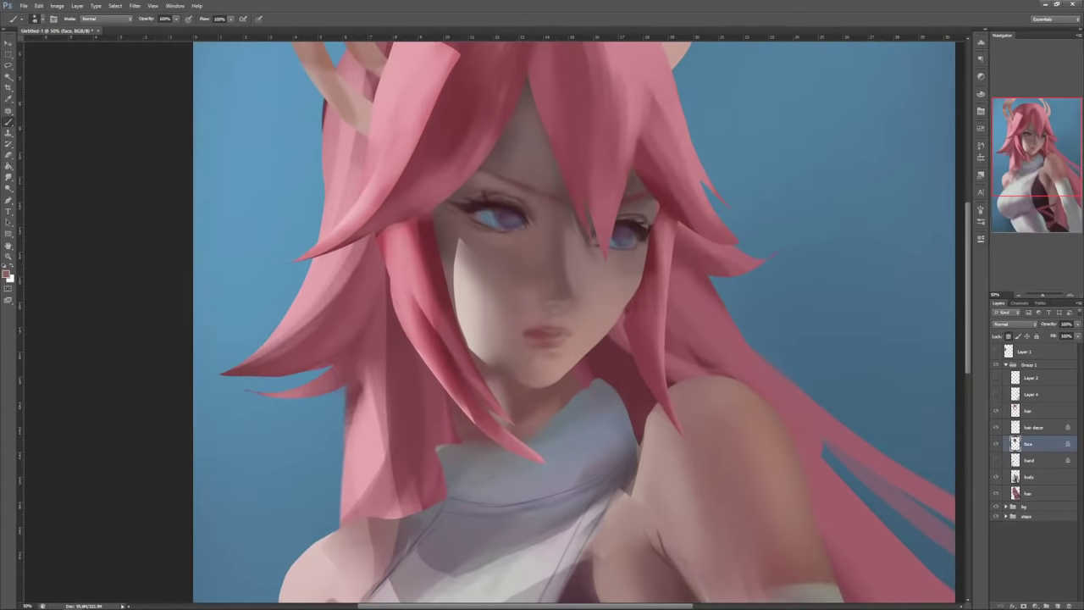
pyautogui.rightClick(556, 288)
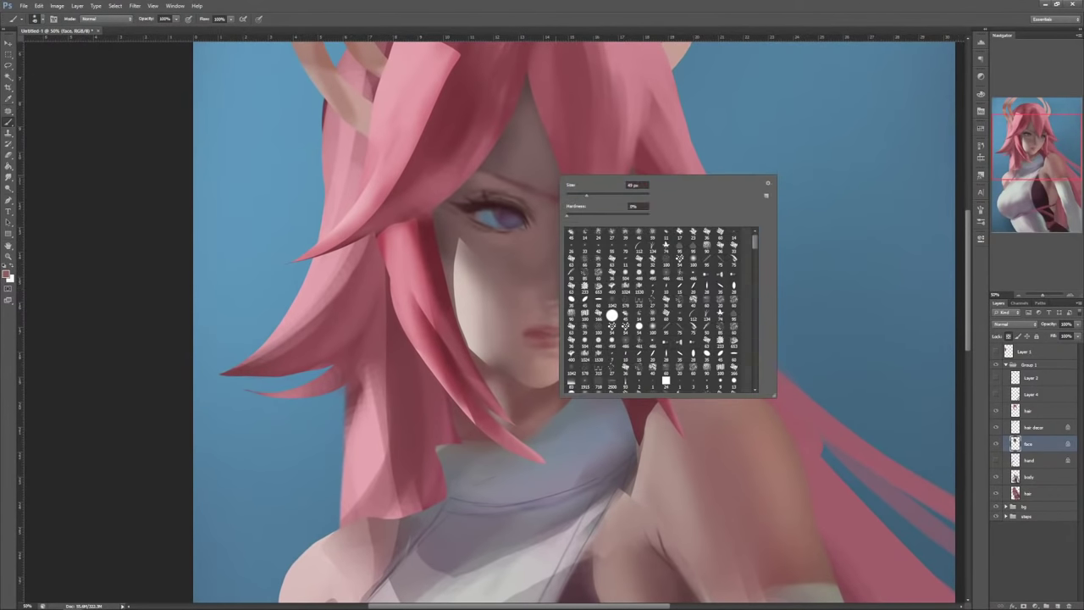
pyautogui.doubleClick(612, 314)
pyautogui.keyDown('alt'); pyautogui.click(483, 181); pyautogui.keyUp('alt')
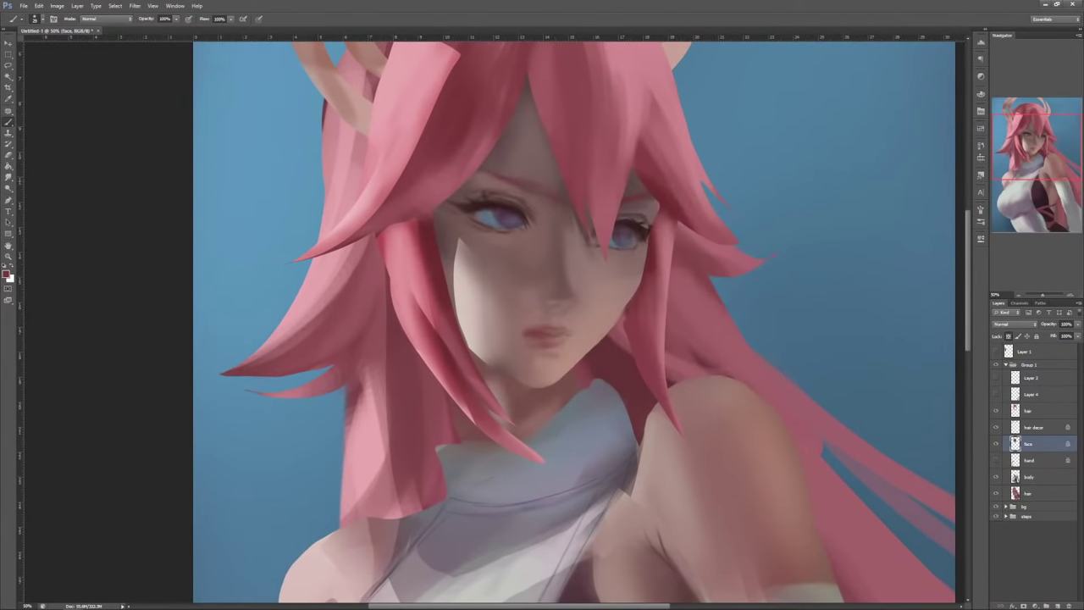
pyautogui.keyDown('alt'); pyautogui.click(490, 180); pyautogui.keyUp('alt')
pyautogui.keyDown('alt'); pyautogui.click(542, 189); pyautogui.keyUp('alt')
pyautogui.moveTo(536, 188); pyautogui.dragTo(516, 182)
pyautogui.keyDown('alt'); pyautogui.click(642, 200); pyautogui.keyUp('alt')
pyautogui.keyDown('alt'); pyautogui.click(631, 275); pyautogui.keyUp('alt')
pyautogui.moveTo(622, 205); pyautogui.dragTo(635, 206)
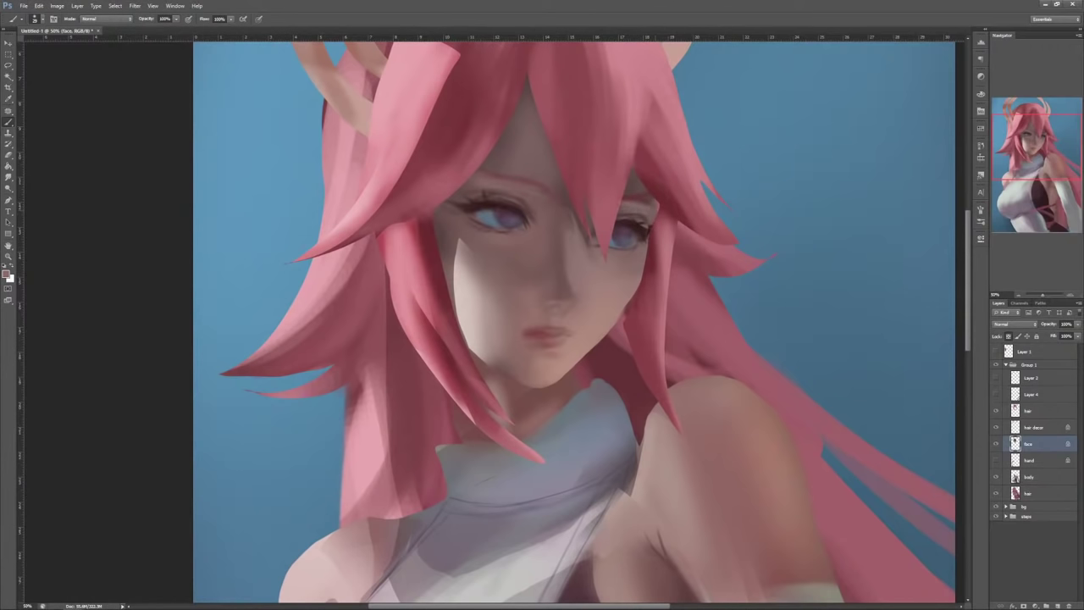
# Step: Repaint both eyebrows in pink sampled from the hair and blend their inner ends into the skin
pyautogui.keyDown('alt'); pyautogui.click(665, 203); pyautogui.keyUp('alt')
pyautogui.moveTo(518, 175); pyautogui.dragTo(535, 180)
pyautogui.keyDown('alt'); pyautogui.click(539, 181); pyautogui.keyUp('alt')
pyautogui.rightClick(579, 138)
pyautogui.doubleClick(632, 278)
pyautogui.keyDown('alt'); pyautogui.click(532, 179); pyautogui.keyUp('alt')
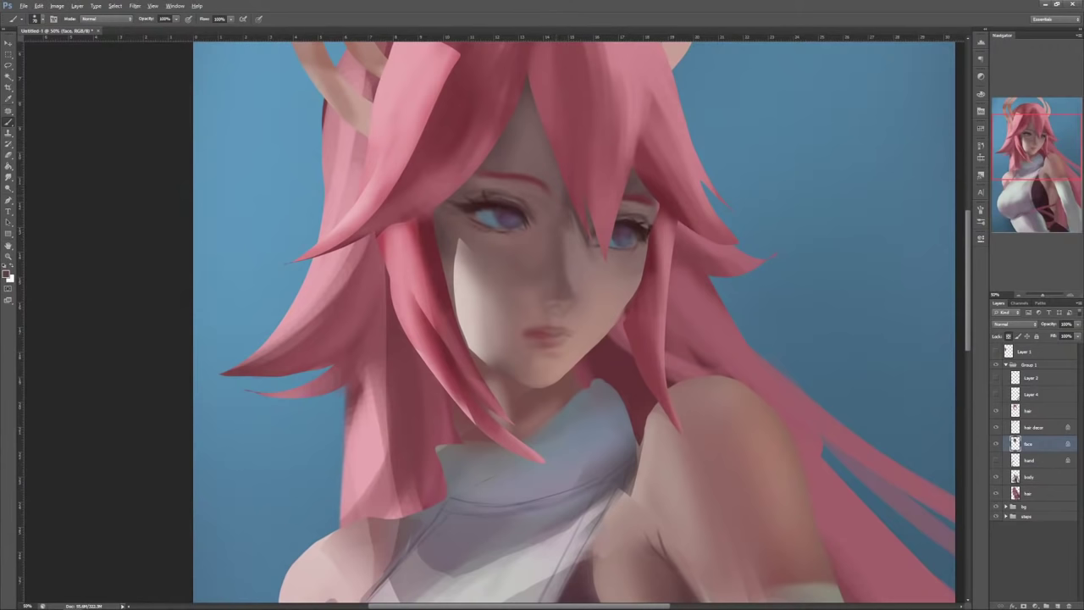
pyautogui.keyDown('alt'); pyautogui.click(541, 189); pyautogui.keyUp('alt')
pyautogui.keyDown('alt'); pyautogui.click(537, 193); pyautogui.keyUp('alt')
pyautogui.moveTo(539, 186); pyautogui.dragTo(549, 190)
pyautogui.keyDown('alt'); pyautogui.click(532, 178); pyautogui.keyUp('alt')
pyautogui.keyDown('alt'); pyautogui.click(542, 188); pyautogui.keyUp('alt')
# Step: Blend the shading along the nose bridge and paint the lips slightly parted with the teeth showing
pyautogui.keyDown('alt'); pyautogui.click(570, 278); pyautogui.keyUp('alt')
pyautogui.keyDown('alt'); pyautogui.click(569, 248); pyautogui.keyUp('alt')
pyautogui.moveTo(573, 232); pyautogui.dragTo(580, 254)
pyautogui.rightClick(641, 271)
pyautogui.doubleClick(700, 414)
pyautogui.keyDown('alt'); pyautogui.click(596, 243); pyautogui.keyUp('alt')
pyautogui.keyDown('alt'); pyautogui.click(591, 237); pyautogui.keyUp('alt')
pyautogui.keyDown('alt'); pyautogui.click(641, 227); pyautogui.keyUp('alt')
# Step: Refine the mouth with hair-sampled pink on the lower lip and darker accents, switching between soft and textured brushes
pyautogui.rightClick(629, 235)
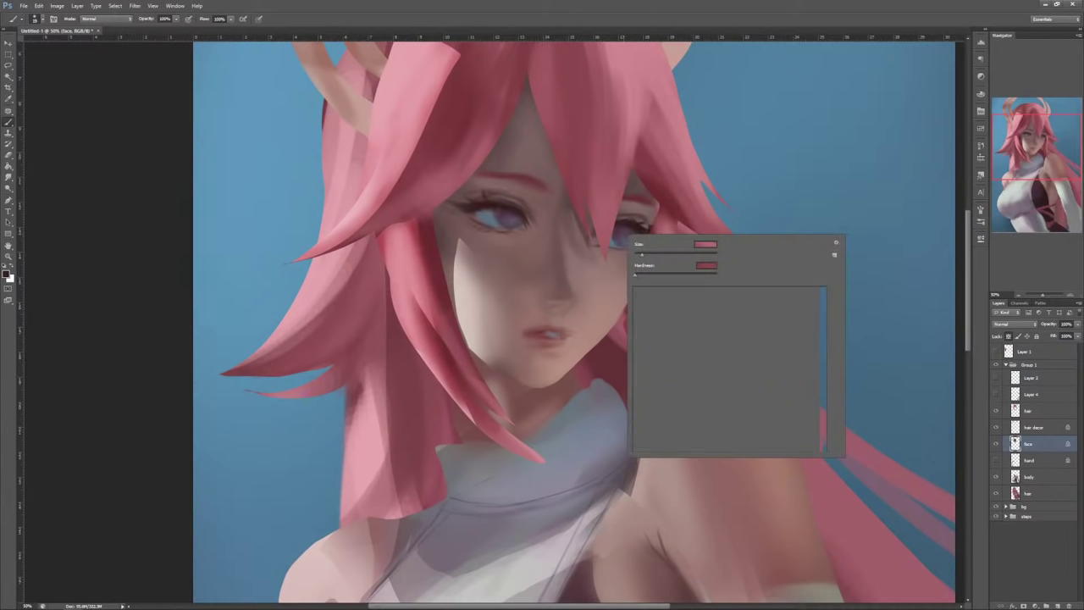
pyautogui.doubleClick(681, 375)
pyautogui.keyDown('alt'); pyautogui.click(597, 169); pyautogui.keyUp('alt')
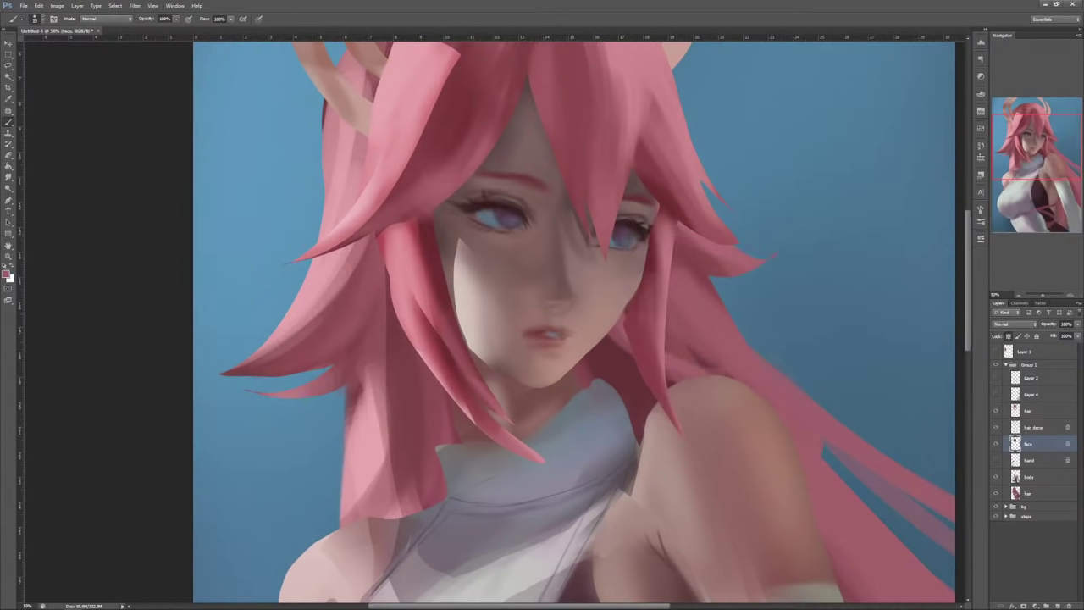
pyautogui.rightClick(614, 229)
pyautogui.doubleClick(668, 370)
pyautogui.keyDown('alt'); pyautogui.click(637, 225); pyautogui.keyUp('alt')
pyautogui.rightClick(601, 224)
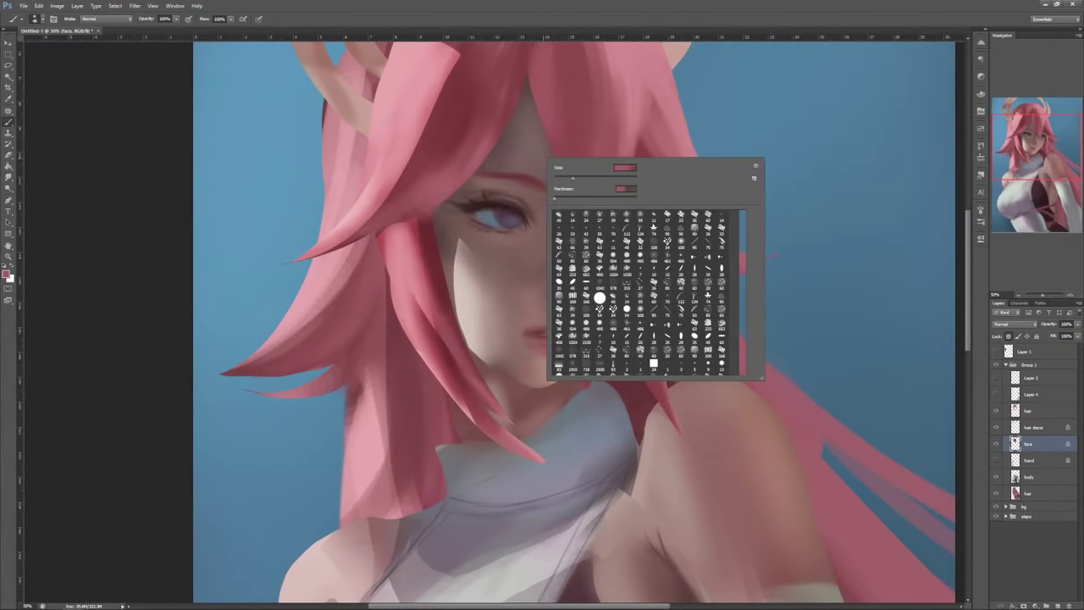
pyautogui.doubleClick(653, 363)
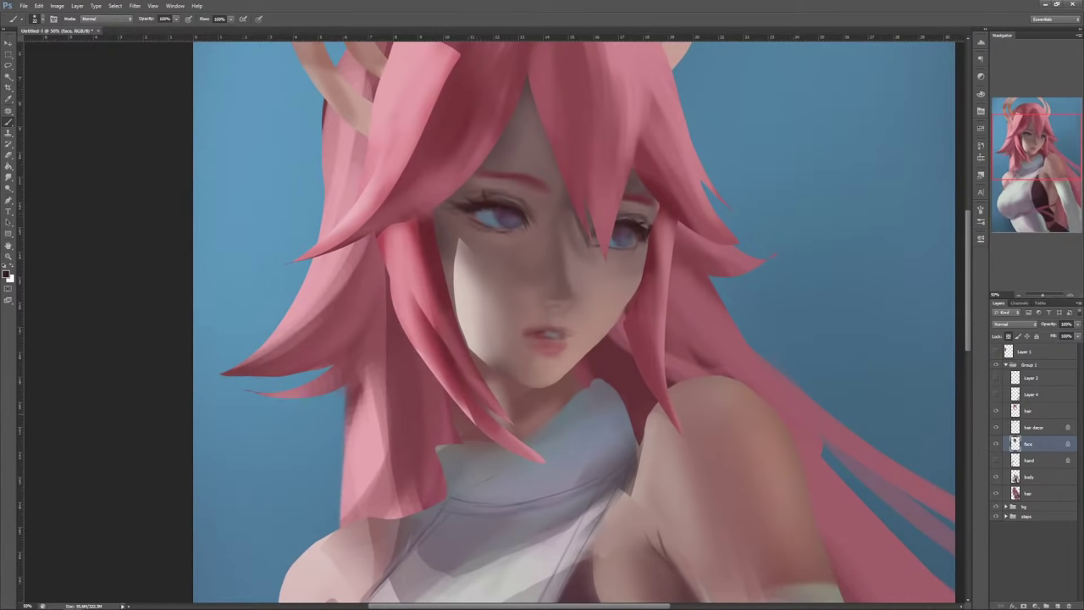
# Step: Warp the face layer to reshape the jaw, chin and far side of the face
pyautogui.moveTo(595, 240); pyautogui.dragTo(659, 303)
pyautogui.hotkey('ctrl', 't')
pyautogui.rightClick(672, 384)
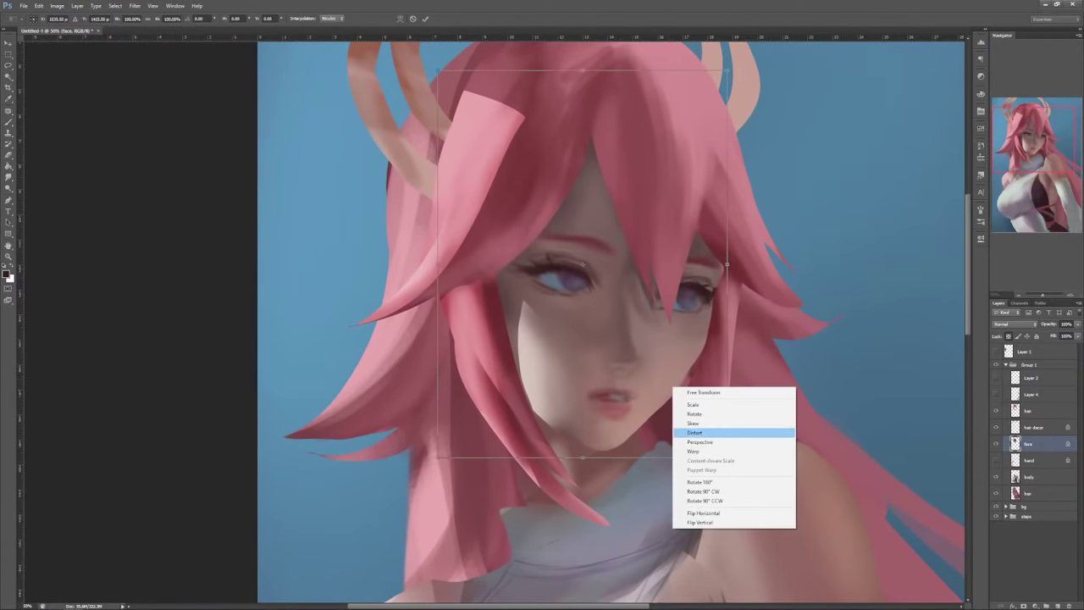
pyautogui.click(690, 452)
pyautogui.moveTo(635, 452); pyautogui.dragTo(647, 445)
pyautogui.moveTo(729, 327); pyautogui.dragTo(730, 312)
pyautogui.moveTo(648, 445); pyautogui.dragTo(635, 446)
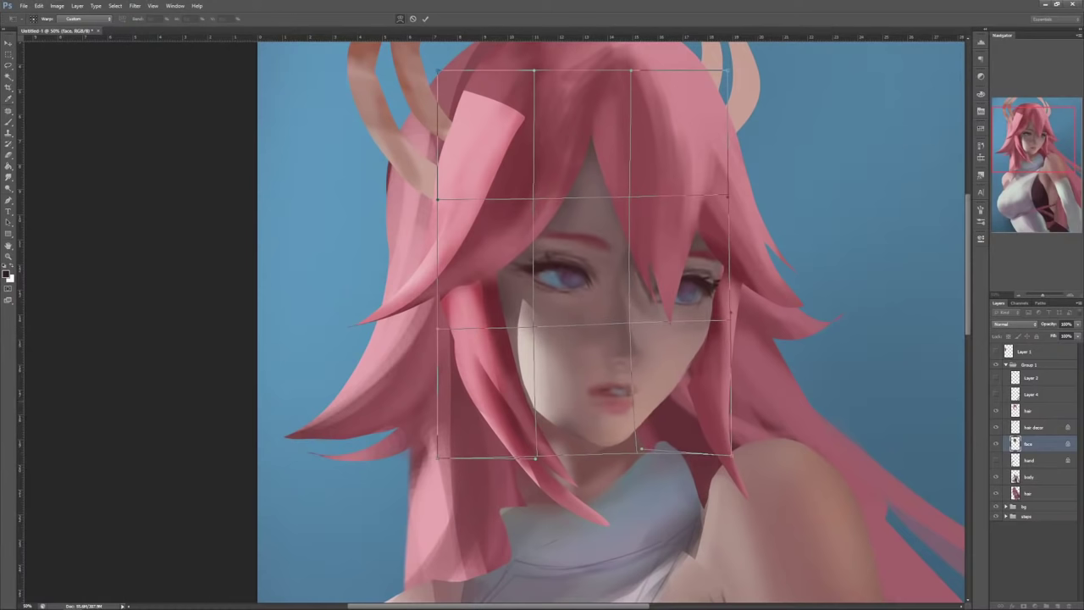
pyautogui.press('Return')
# Step: Rotate the front hair, hair decor and face layers together counterclockwise and reposition the head over the neck
pyautogui.hotkey('ctrl', '-')
pyautogui.hotkey('ctrl', '-')
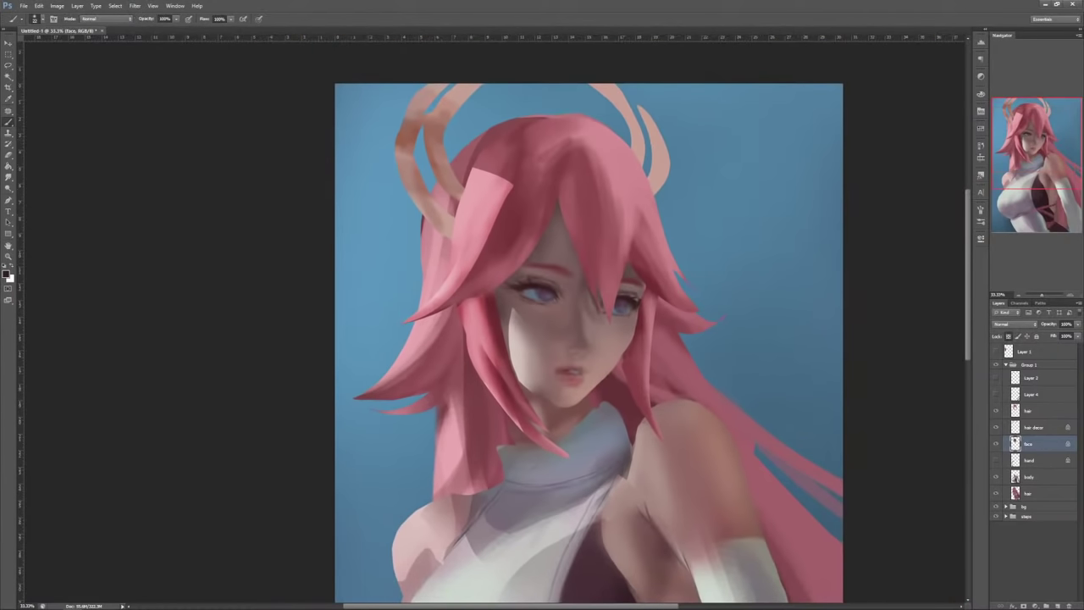
pyautogui.keyDown('ctrl'); pyautogui.click(1029, 411); pyautogui.keyUp('ctrl')
pyautogui.keyDown('ctrl'); pyautogui.click(1033, 428); pyautogui.keyUp('ctrl')
pyautogui.hotkey('ctrl', 't')
pyautogui.moveTo(822, 387); pyautogui.dragTo(826, 402)
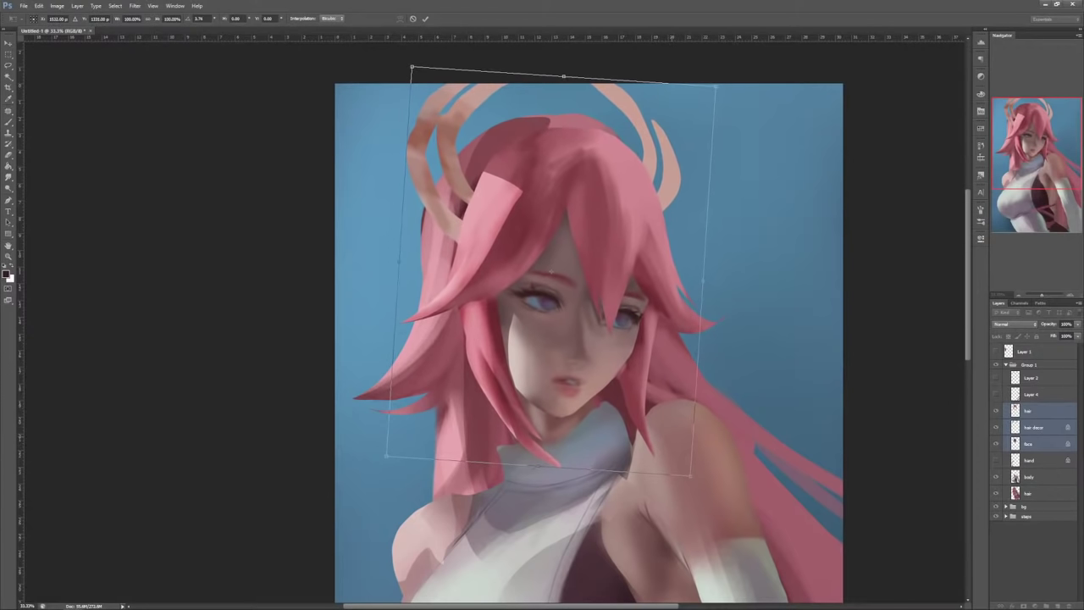
pyautogui.moveTo(754, 404); pyautogui.dragTo(767, 370)
pyautogui.moveTo(686, 410); pyautogui.dragTo(665, 390)
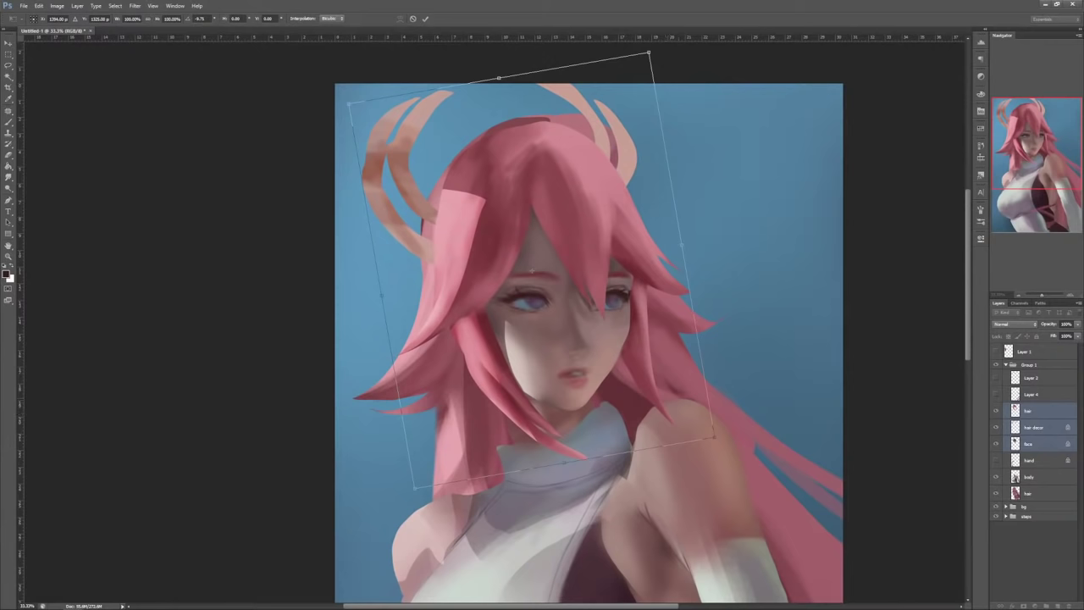
pyautogui.press('Return')
# Step: Move the back hair layer behind the repositioned head and rotate it slightly counterclockwise
pyautogui.click(1028, 493)
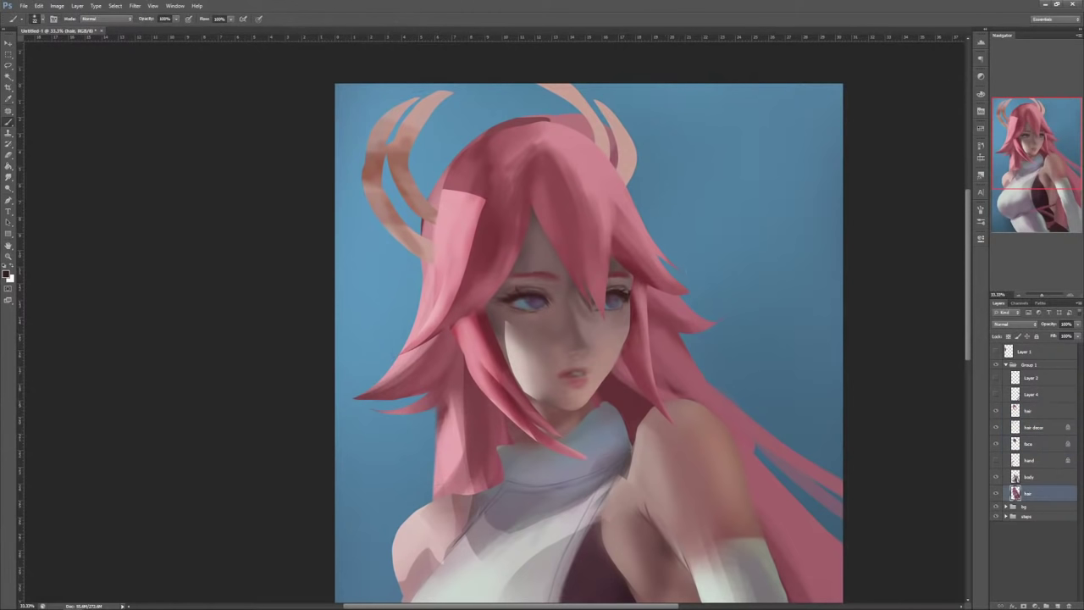
pyautogui.hotkey('ctrl', 't')
pyautogui.moveTo(685, 456)
pyautogui.mouseDown()
pyautogui.moveTo(660, 461)
pyautogui.moveTo(678, 458)
pyautogui.mouseUp()
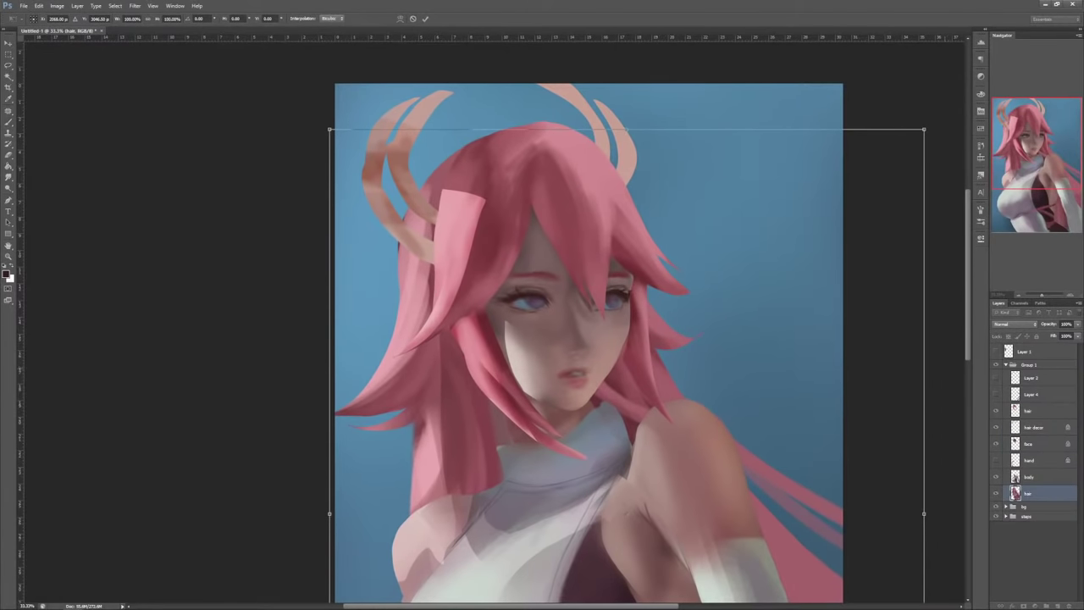
pyautogui.moveTo(948, 361); pyautogui.dragTo(942, 349)
pyautogui.moveTo(835, 393); pyautogui.dragTo(841, 381)
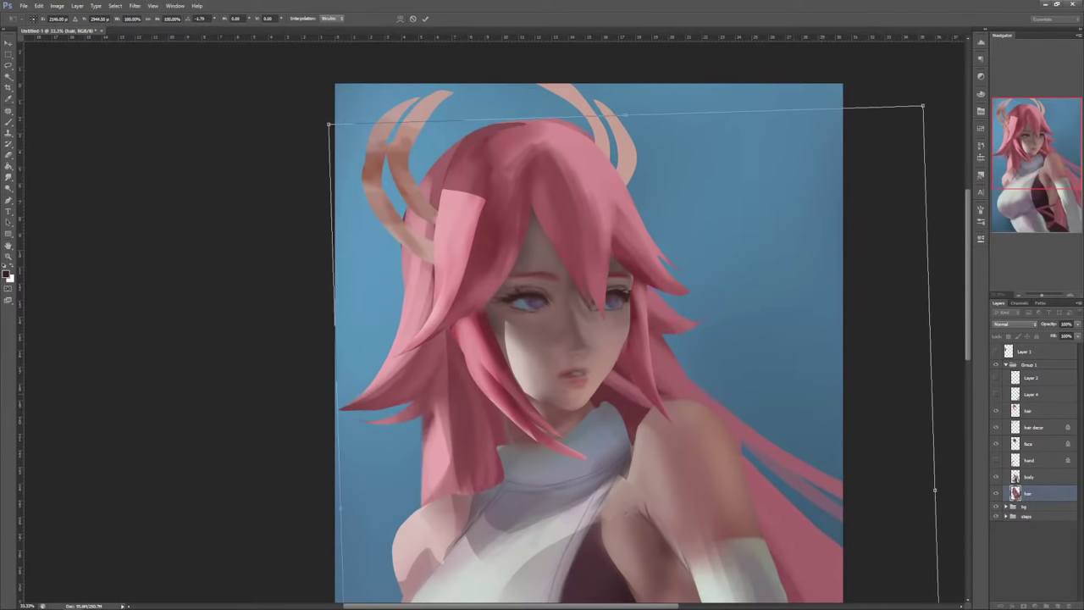
# Step: Warp the back hair layer to fit the head, pulling in its side strands and adjusting the lower flowing hair
pyautogui.rightClick(774, 396)
pyautogui.click(813, 453)
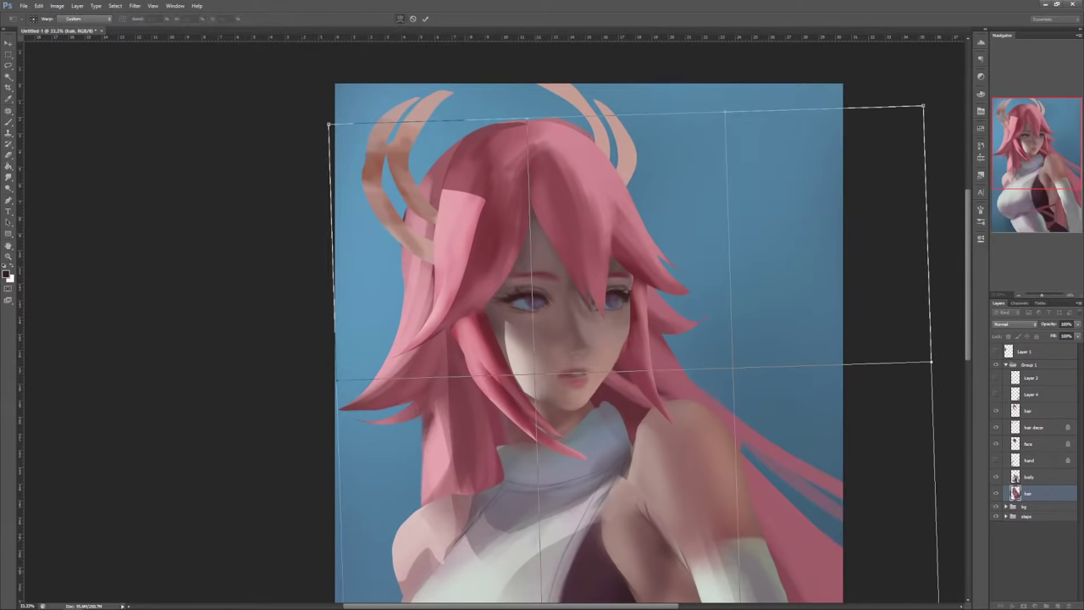
pyautogui.moveTo(429, 457); pyautogui.dragTo(444, 452)
pyautogui.moveTo(932, 361); pyautogui.dragTo(925, 374)
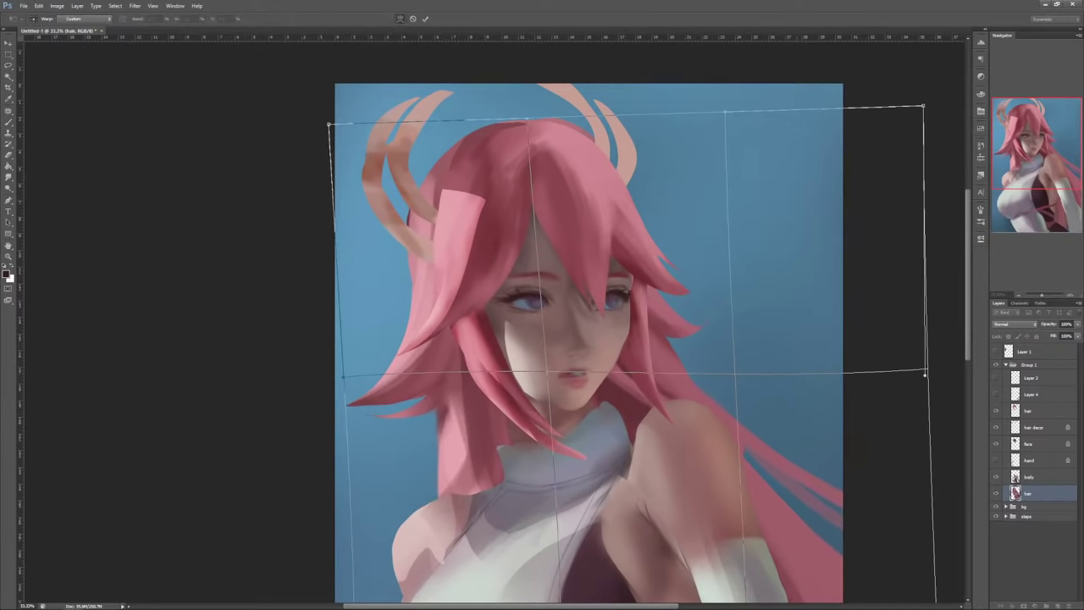
pyautogui.moveTo(720, 386); pyautogui.dragTo(748, 58)
pyautogui.moveTo(775, 556); pyautogui.dragTo(788, 551)
pyautogui.press('Return')
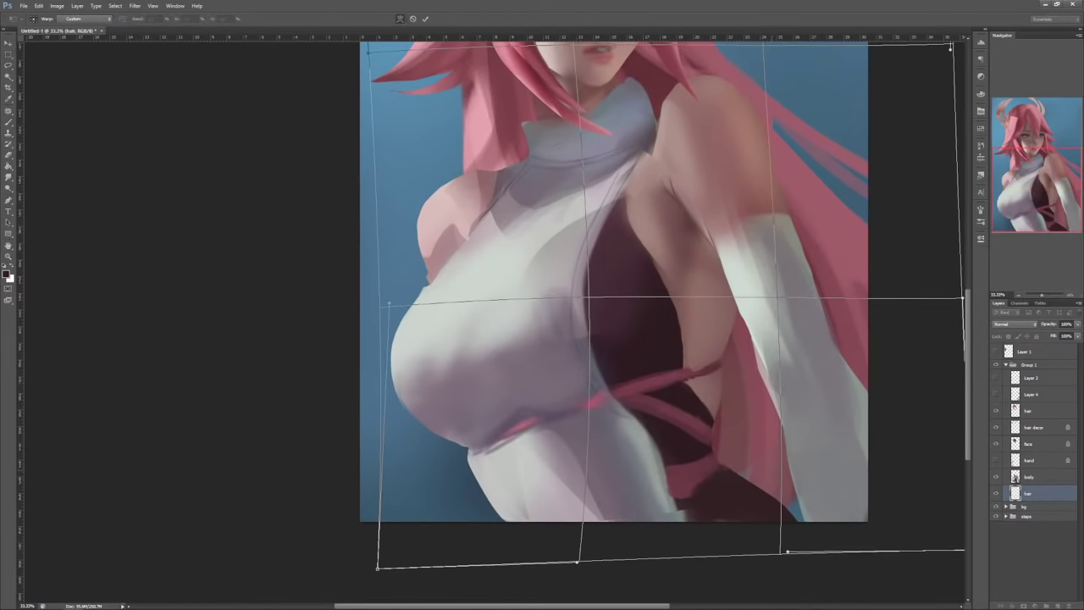
pyautogui.press('Return')
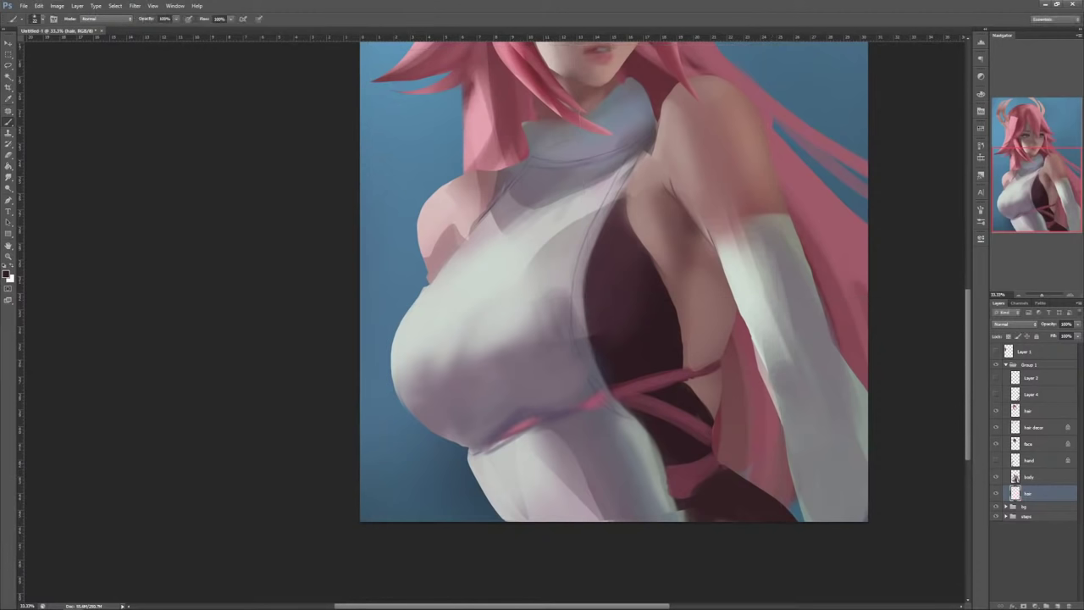
# Step: On the body layer, lasso and delete a sliver of the waist outline just below the bust
pyautogui.hotkey('alt', ']')
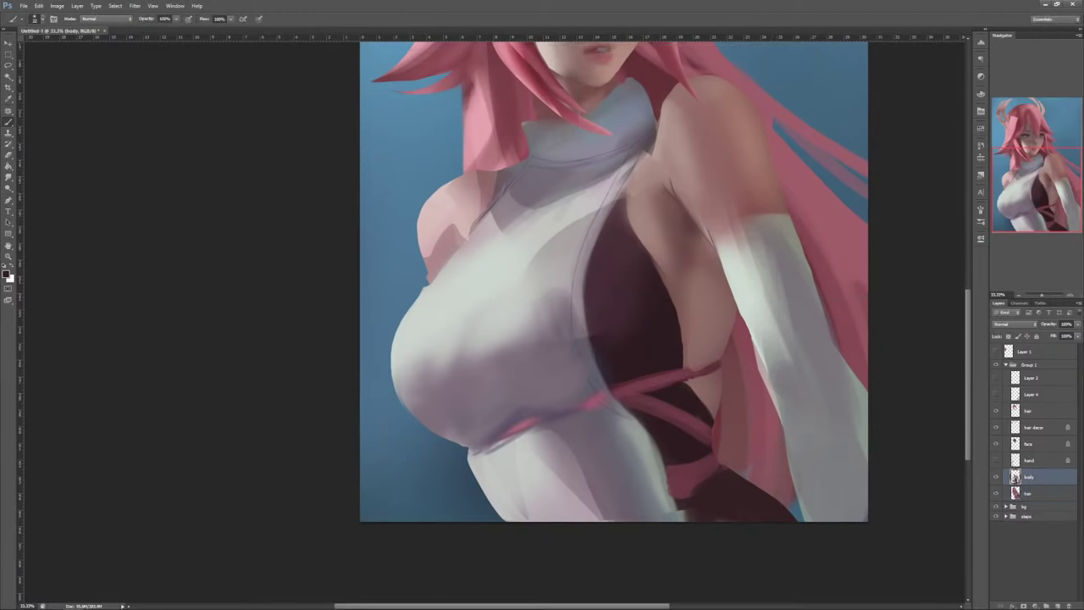
pyautogui.press('l')
pyautogui.moveTo(471, 451)
pyautogui.mouseDown()
pyautogui.moveTo(496, 510)
pyautogui.moveTo(462, 447)
pyautogui.mouseUp()
pyautogui.press('Delete')
pyautogui.hotkey('ctrl', 'd')
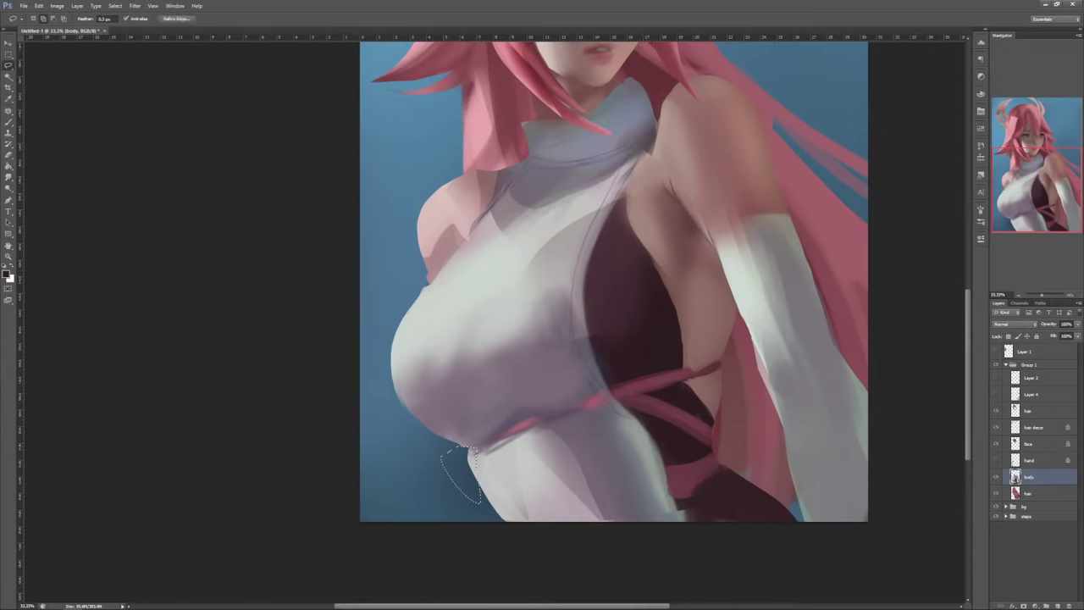
pyautogui.press('Delete')
pyautogui.hotkey('ctrl', 'd')
# Step: Trim the top contour of the far shoulder on the body layer using a lasso selection
pyautogui.moveTo(551, 271); pyautogui.dragTo(567, 435)
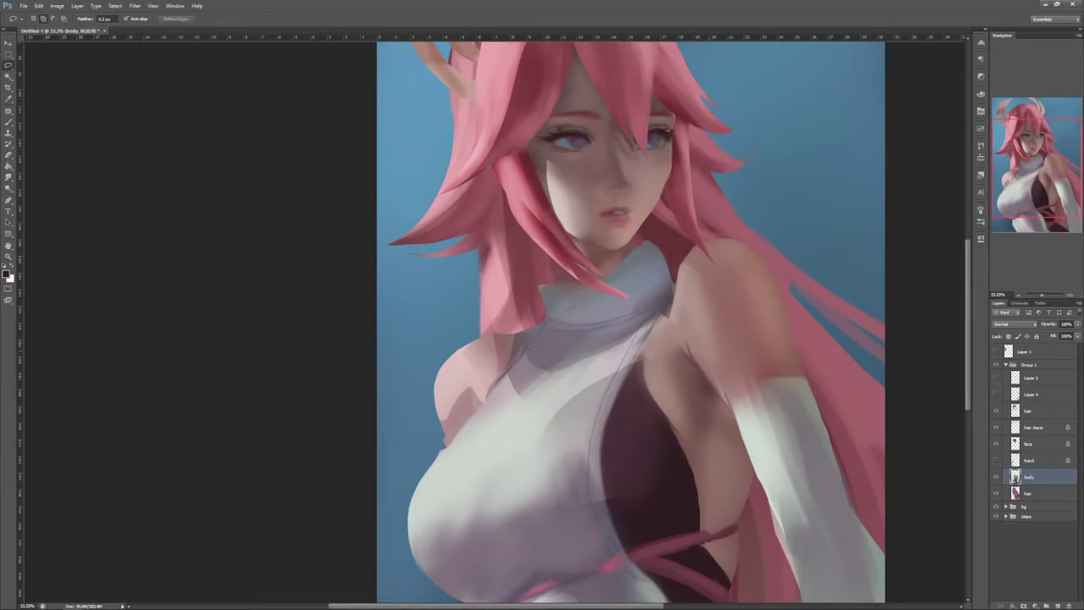
pyautogui.hotkey('ctrl', ',')
pyautogui.hotkey('ctrl', ',')
pyautogui.moveTo(474, 298); pyautogui.dragTo(419, 366)
pyautogui.hotkey('ctrl', 'd')
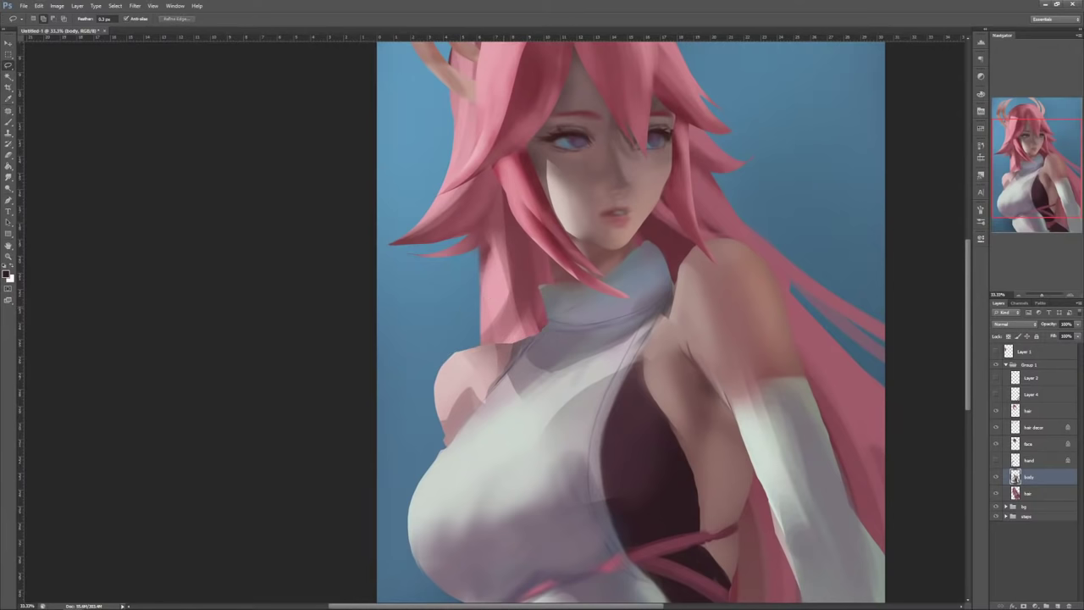
# Step: Blend the shadow on the far shoulder with a large soft brush and sampled skin tones
pyautogui.press('b')
pyautogui.rightClick(531, 313)
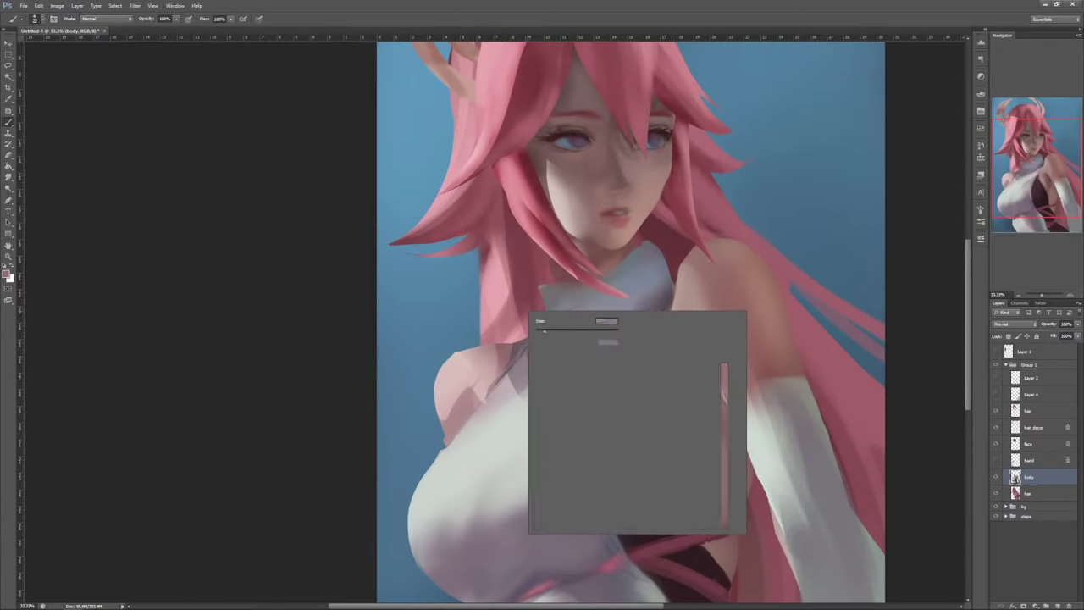
pyautogui.moveTo(477, 359); pyautogui.dragTo(469, 407)
pyautogui.rightClick(524, 320)
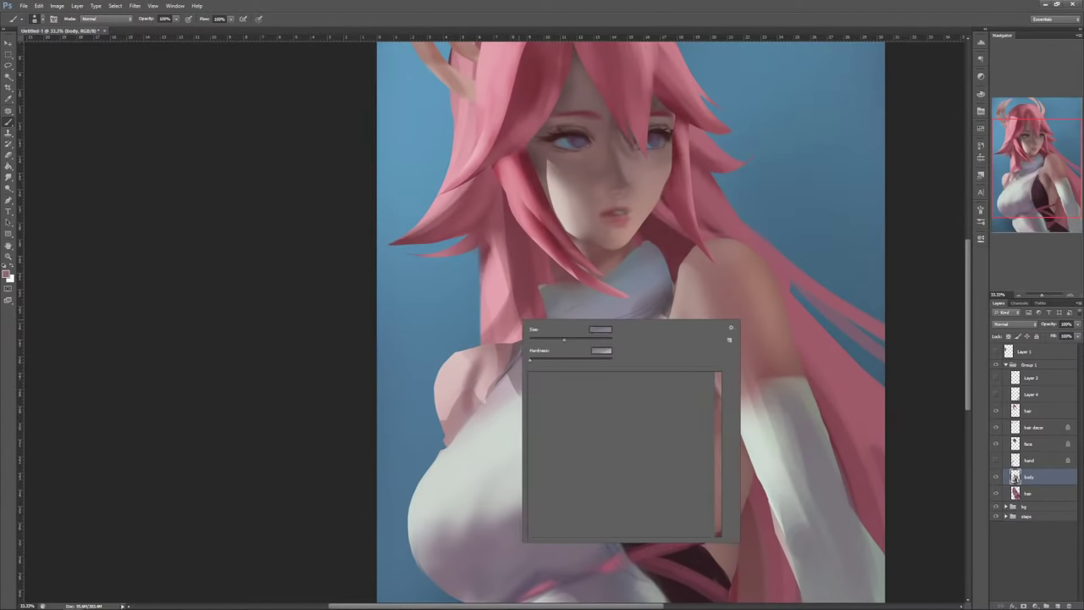
pyautogui.moveTo(467, 362); pyautogui.dragTo(457, 423)
pyautogui.keyDown('alt'); pyautogui.click(458, 392); pyautogui.keyUp('alt')
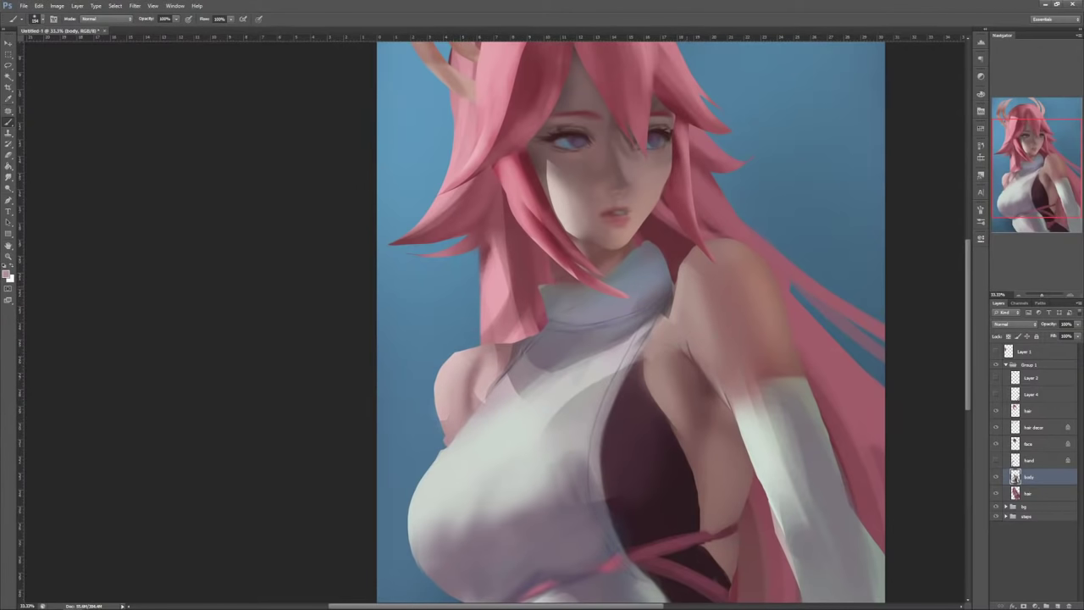
# Step: Lasso the inner edge of the near shoulder beside the collar and repaint it with sampled skin tones
pyautogui.press('l')
pyautogui.moveTo(693, 249)
pyautogui.mouseDown()
pyautogui.moveTo(716, 315)
pyautogui.moveTo(678, 330)
pyautogui.mouseUp()
pyautogui.press('b')
pyautogui.hotkey('ctrl', 'd')
pyautogui.keyDown('alt'); pyautogui.click(686, 304); pyautogui.keyUp('alt')
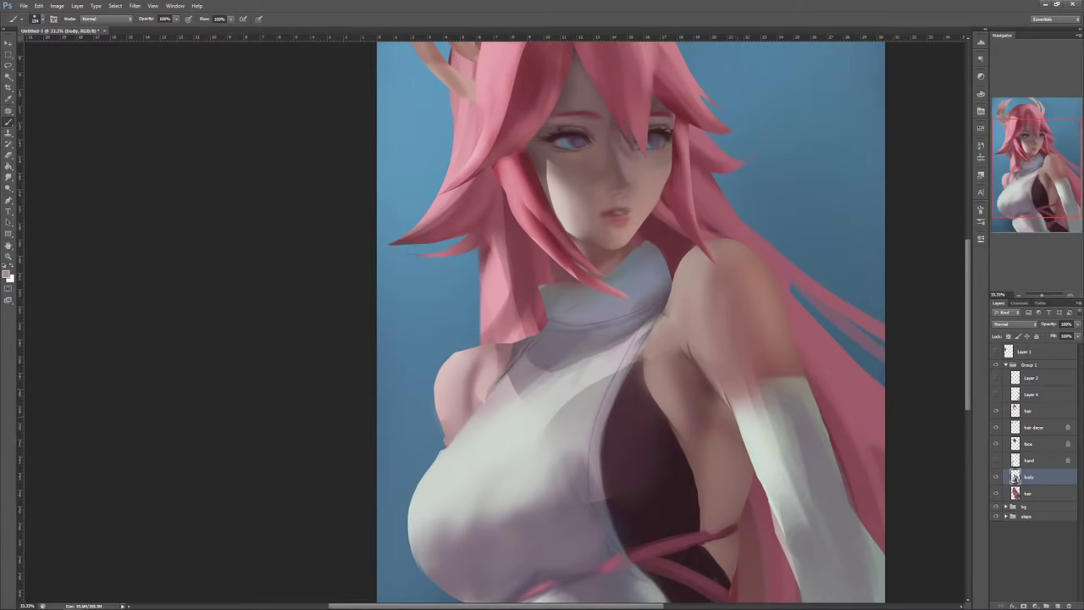
# Step: Repaint the far shoulder and the outer edge of its arm with sampled skin tones inside a lasso selection
pyautogui.moveTo(720, 389); pyautogui.dragTo(684, 281)
pyautogui.keyDown('alt'); pyautogui.click(437, 261); pyautogui.keyUp('alt')
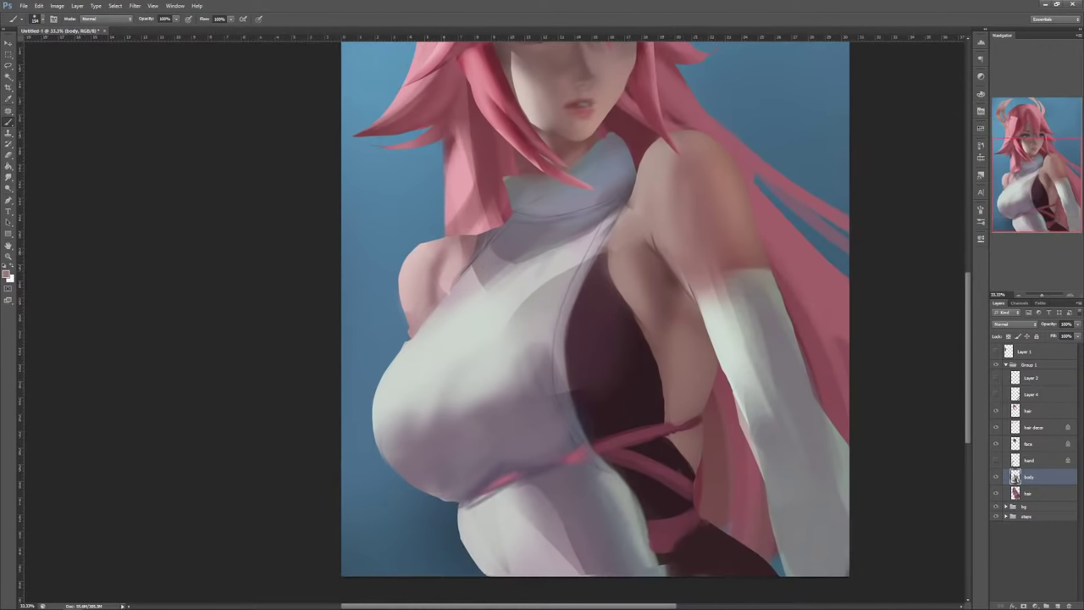
pyautogui.keyDown('alt'); pyautogui.click(414, 277); pyautogui.keyUp('alt')
pyautogui.moveTo(433, 254); pyautogui.dragTo(433, 304)
pyautogui.press('l')
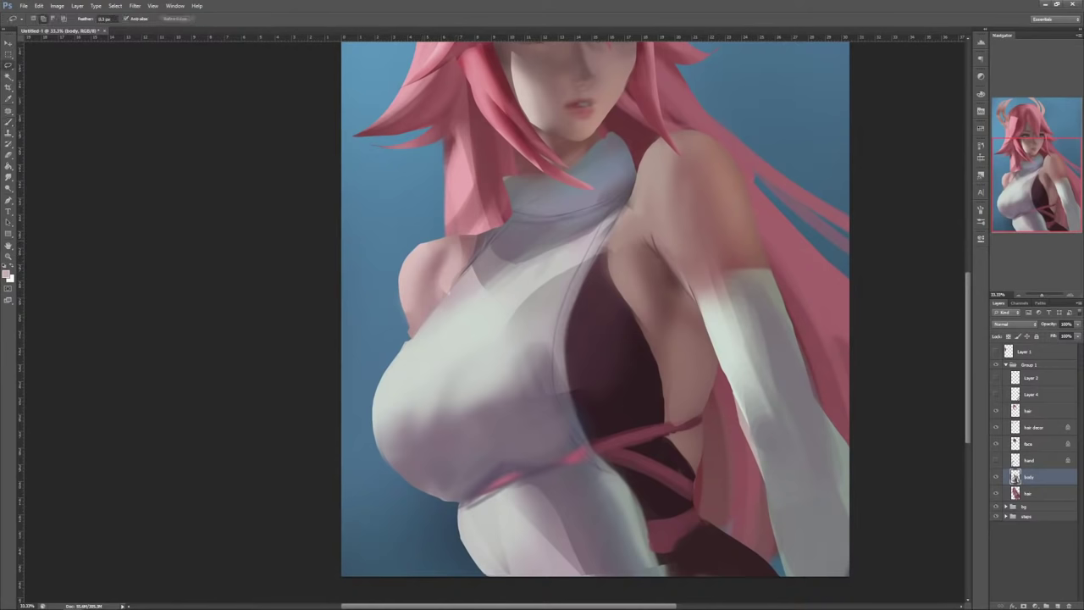
pyautogui.press('b')
pyautogui.moveTo(430, 252); pyautogui.dragTo(427, 321)
pyautogui.keyDown('alt'); pyautogui.click(435, 299); pyautogui.keyUp('alt')
pyautogui.keyDown('alt'); pyautogui.click(430, 298); pyautogui.keyUp('alt')
pyautogui.hotkey('ctrl', 'd')
# Step: Blend the skin shading across the far shoulder and its armpit crease with sampled pink skin tones
pyautogui.keyDown('alt'); pyautogui.click(430, 266); pyautogui.keyUp('alt')
pyautogui.moveTo(430, 251); pyautogui.dragTo(430, 265)
pyautogui.moveTo(436, 293); pyautogui.dragTo(434, 311)
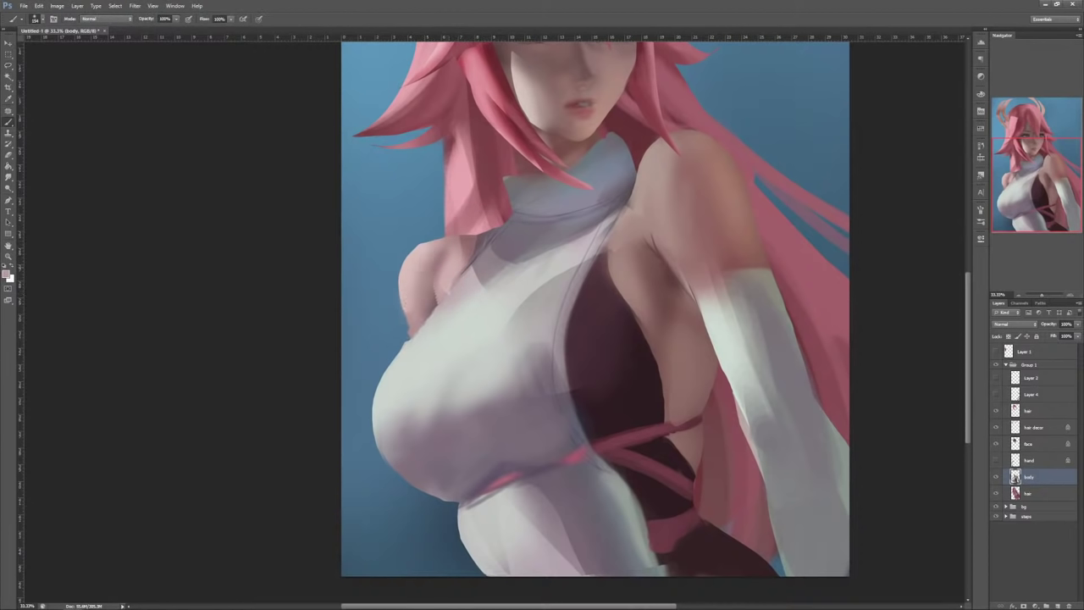
pyautogui.keyDown('alt'); pyautogui.click(450, 269); pyautogui.keyUp('alt')
pyautogui.moveTo(433, 270); pyautogui.dragTo(421, 282)
pyautogui.keyDown('alt'); pyautogui.click(430, 277); pyautogui.keyUp('alt')
pyautogui.keyDown('alt'); pyautogui.click(448, 273); pyautogui.keyUp('alt')
pyautogui.moveTo(468, 246); pyautogui.dragTo(464, 256)
# Step: Lasso the skin between the far shoulder and the dress neckline and paint soft shading inside it
pyautogui.press('l')
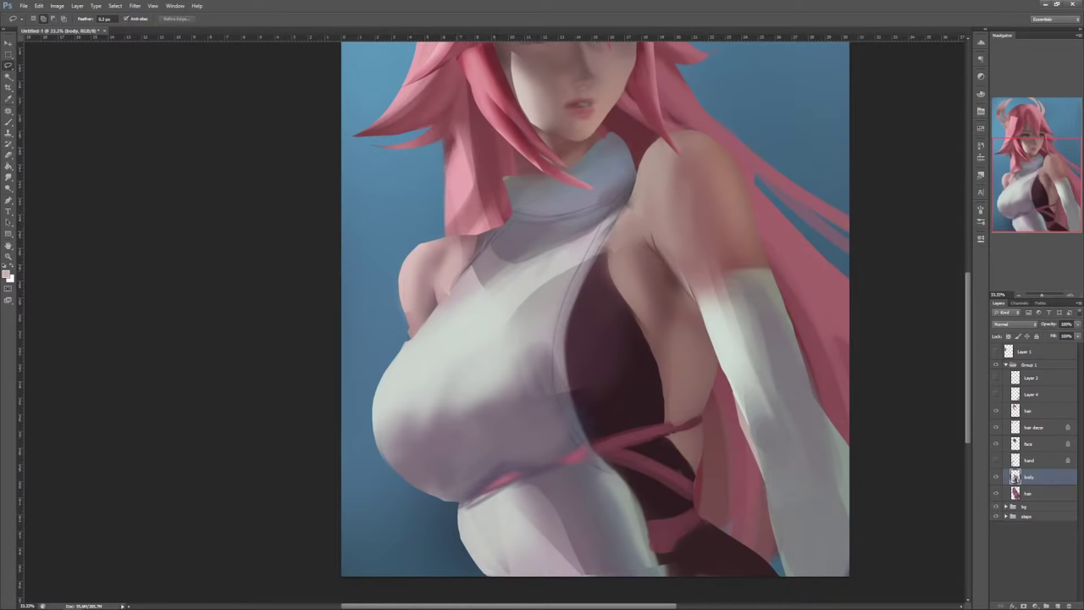
pyautogui.press('b')
pyautogui.moveTo(460, 271)
pyautogui.mouseDown()
pyautogui.moveTo(500, 224)
pyautogui.moveTo(465, 258)
pyautogui.mouseUp()
pyautogui.keyDown('alt'); pyautogui.click(483, 241); pyautogui.keyUp('alt')
pyautogui.hotkey('ctrl', 'd')
pyautogui.keyDown('alt'); pyautogui.click(459, 254); pyautogui.keyUp('alt')
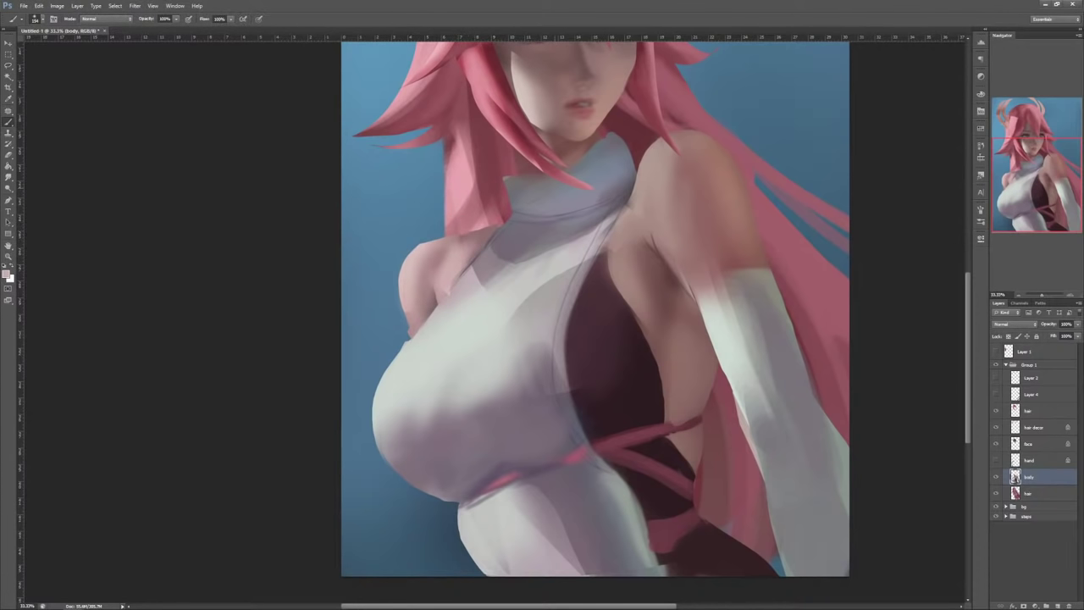
# Step: Lasso the front of the near shoulder and smooth it with a larger soft brush in lighter skin tones
pyautogui.press('l')
pyautogui.moveTo(678, 142); pyautogui.dragTo(674, 144)
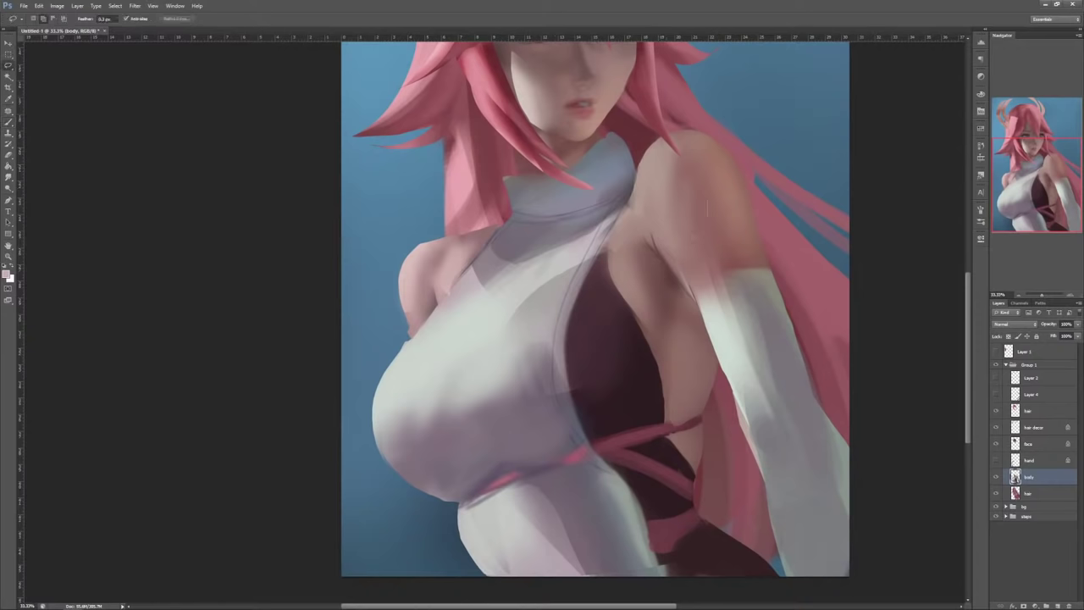
pyautogui.press('b')
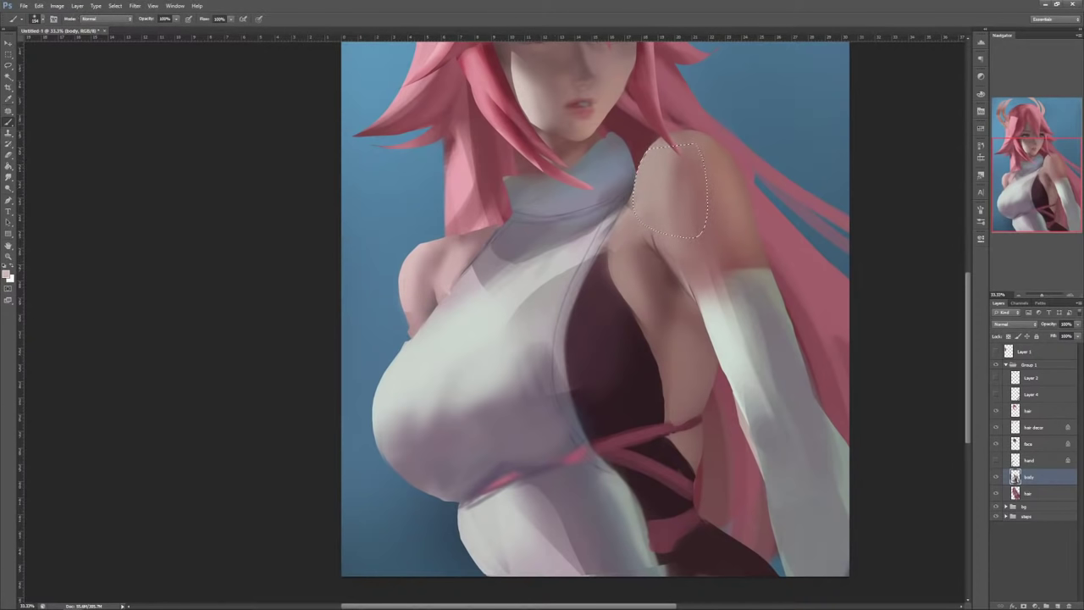
pyautogui.rightClick(663, 127)
pyautogui.moveTo(721, 144); pyautogui.dragTo(731, 144)
pyautogui.hotkey('ctrl', 'h')
pyautogui.moveTo(659, 187); pyautogui.dragTo(691, 208)
pyautogui.keyDown('alt'); pyautogui.click(679, 182); pyautogui.keyUp('alt')
pyautogui.keyDown('alt'); pyautogui.click(766, 212); pyautogui.keyUp('alt')
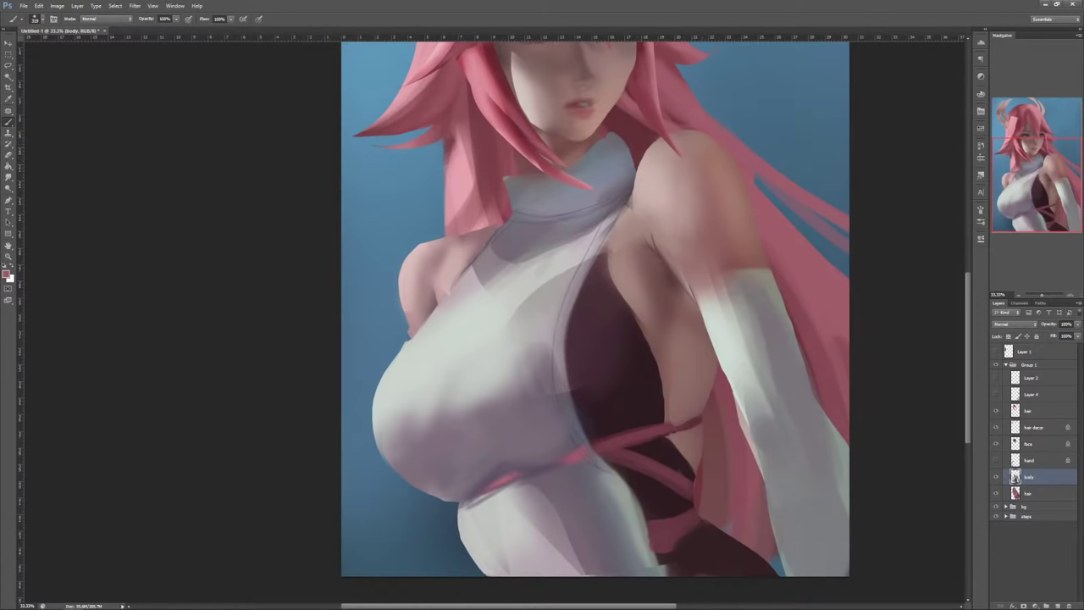
pyautogui.moveTo(631, 161); pyautogui.dragTo(690, 246)
# Step: Lasso the inner upper arm down to the glove and blend smooth skin shading inside the selection
pyautogui.press('l')
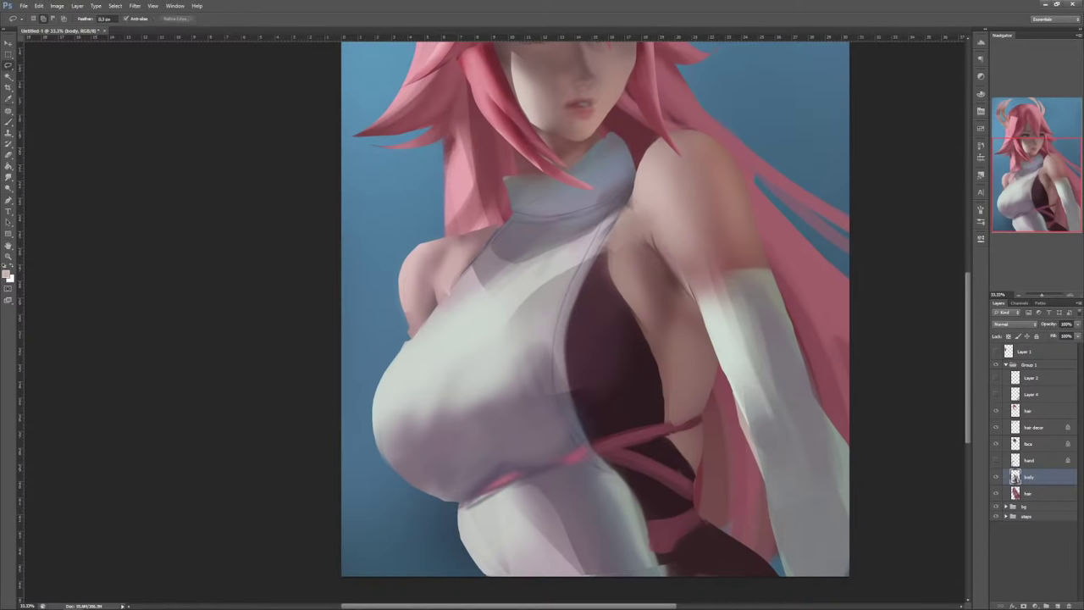
pyautogui.moveTo(637, 202); pyautogui.dragTo(696, 295)
pyautogui.press('b')
pyautogui.moveTo(669, 242)
pyautogui.mouseDown()
pyautogui.moveTo(688, 275)
pyautogui.moveTo(713, 259)
pyautogui.moveTo(728, 288)
pyautogui.mouseUp()
pyautogui.hotkey('ctrl', 'd')
pyautogui.keyDown('alt'); pyautogui.click(732, 251); pyautogui.keyUp('alt')
pyautogui.keyDown('alt'); pyautogui.click(720, 161); pyautogui.keyUp('alt')
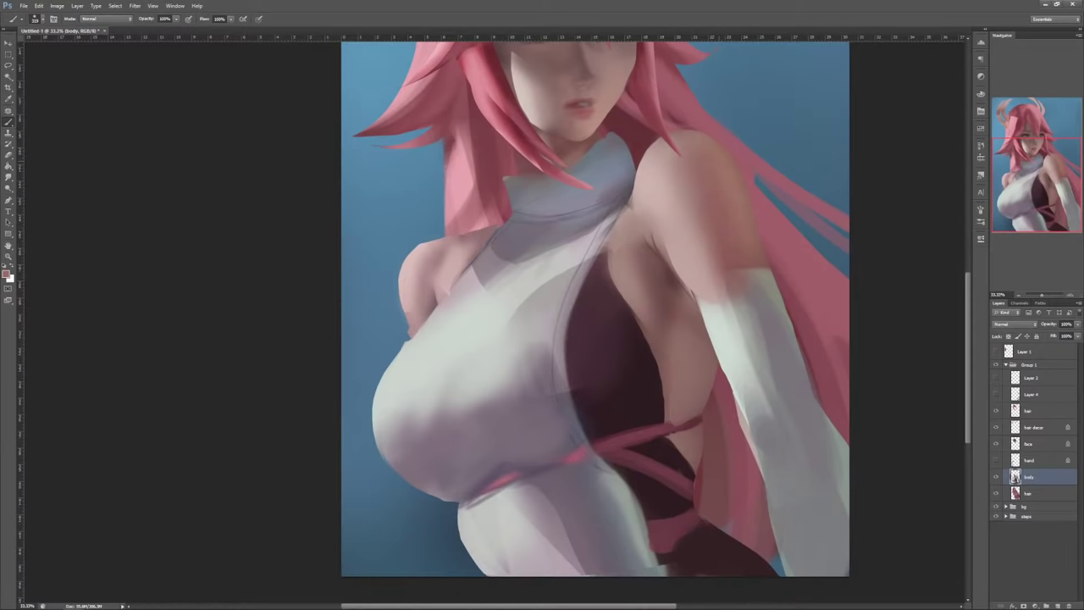
# Step: Lasso the upper part of the long glove and paint a rounded cuff with fold shading using sampled grey-white tones
pyautogui.press('l')
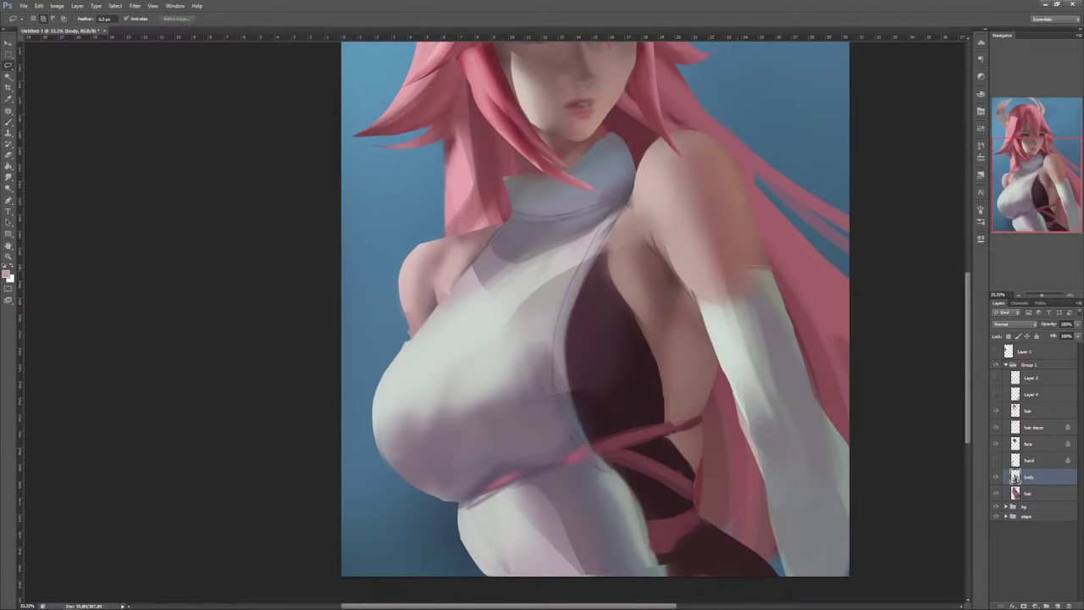
pyautogui.moveTo(745, 266)
pyautogui.mouseDown()
pyautogui.moveTo(735, 385)
pyautogui.moveTo(772, 269)
pyautogui.moveTo(707, 292)
pyautogui.moveTo(725, 301)
pyautogui.moveTo(715, 336)
pyautogui.moveTo(717, 316)
pyautogui.moveTo(741, 307)
pyautogui.moveTo(713, 330)
pyautogui.mouseUp()
pyautogui.press('b')
pyautogui.keyDown('alt'); pyautogui.click(756, 296); pyautogui.keyUp('alt')
pyautogui.keyDown('alt'); pyautogui.click(720, 284); pyautogui.keyUp('alt')
pyautogui.keyDown('alt'); pyautogui.click(725, 319); pyautogui.keyUp('alt')
pyautogui.rightClick(763, 246)
pyautogui.click(815, 386)
pyautogui.keyDown('alt'); pyautogui.click(747, 292); pyautogui.keyUp('alt')
pyautogui.keyDown('alt'); pyautogui.click(725, 333); pyautogui.keyUp('alt')
pyautogui.keyDown('alt'); pyautogui.click(762, 297); pyautogui.keyUp('alt')
pyautogui.keyDown('alt'); pyautogui.click(733, 326); pyautogui.keyUp('alt')
pyautogui.keyDown('alt'); pyautogui.click(777, 310); pyautogui.keyUp('alt')
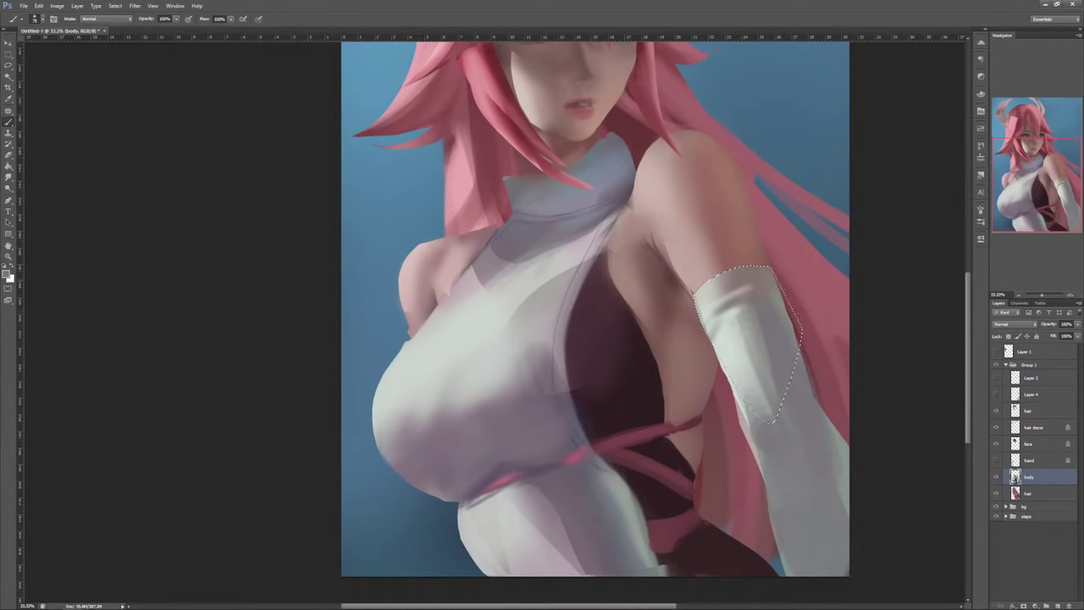
pyautogui.moveTo(749, 289); pyautogui.dragTo(730, 296)
pyautogui.hotkey('ctrl', 'd')
# Step: Lasso and delete the sliver protruding at the outer corner of the glove cuff
pyautogui.press('l')
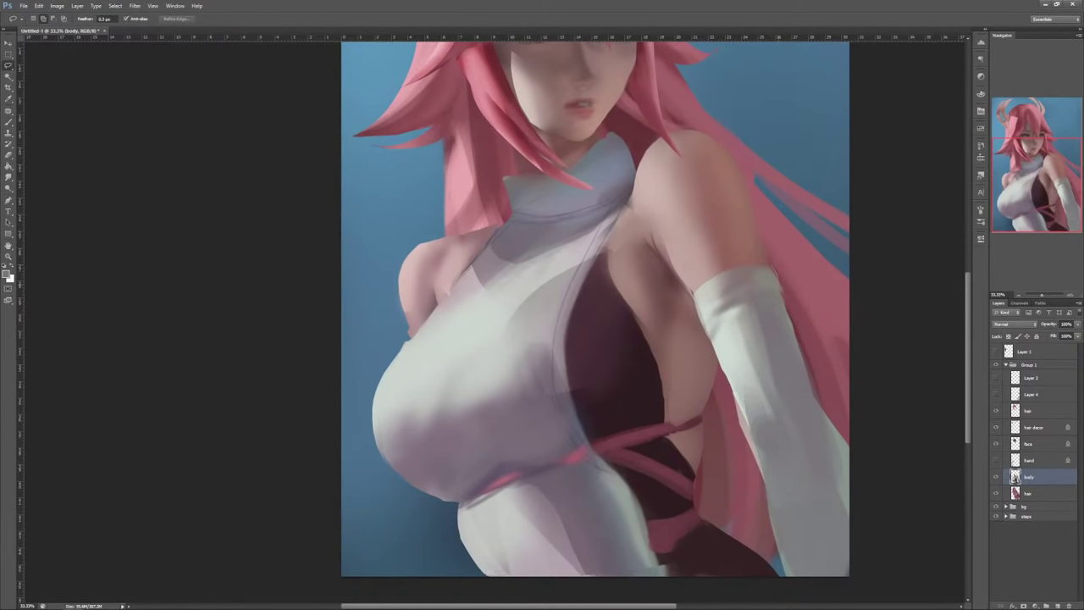
pyautogui.moveTo(774, 265)
pyautogui.mouseDown()
pyautogui.moveTo(811, 364)
pyautogui.moveTo(785, 261)
pyautogui.mouseUp()
pyautogui.press('Delete')
pyautogui.hotkey('ctrl', 'd')
# Step: Clean up the inner edge of the glove cuff where it meets the side of the torso
pyautogui.moveTo(691, 298); pyautogui.dragTo(716, 364)
pyautogui.press('b')
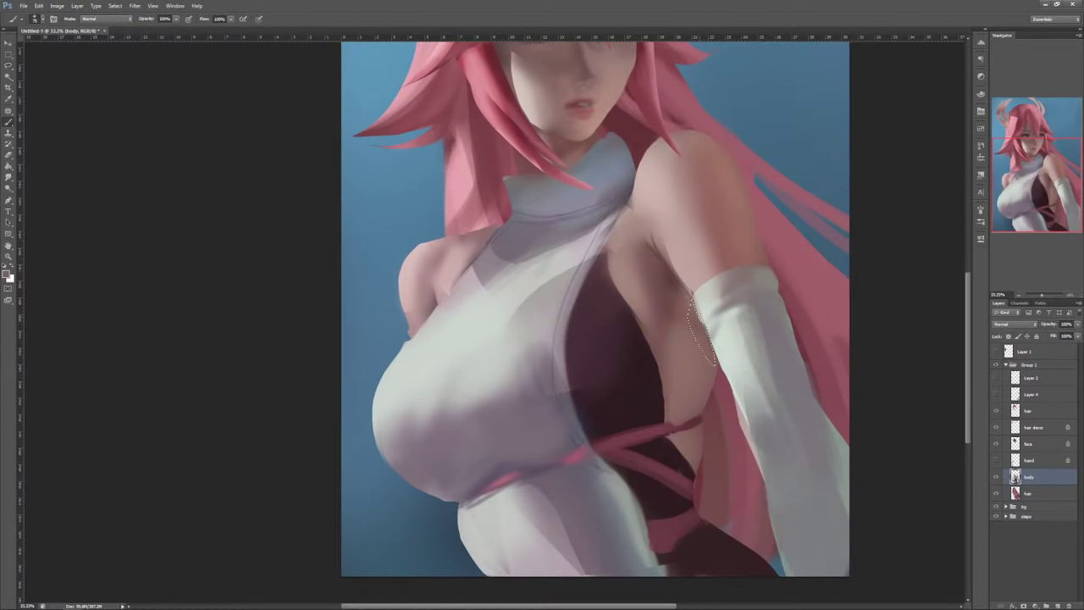
pyautogui.hotkey('ctrl', 'd')
pyautogui.keyDown('alt'); pyautogui.click(710, 310); pyautogui.keyUp('alt')
pyautogui.moveTo(695, 300); pyautogui.dragTo(698, 312)
# Step: Refine the glove cuff's band and fold shadow with resized brushes and sampled grey-white tones
pyautogui.rightClick(770, 254)
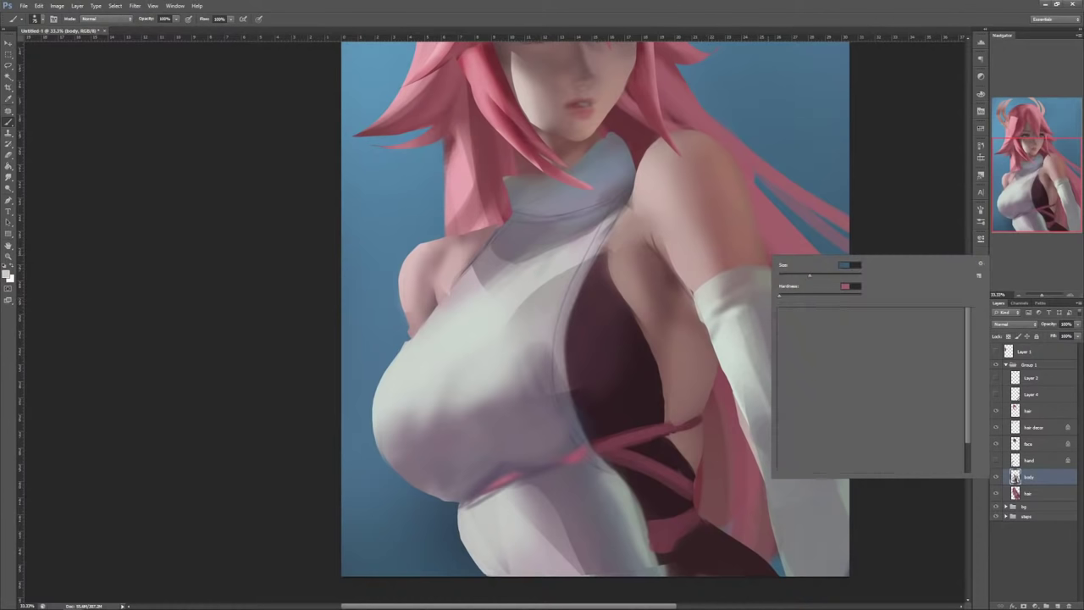
pyautogui.press('Escape')
pyautogui.press('d')
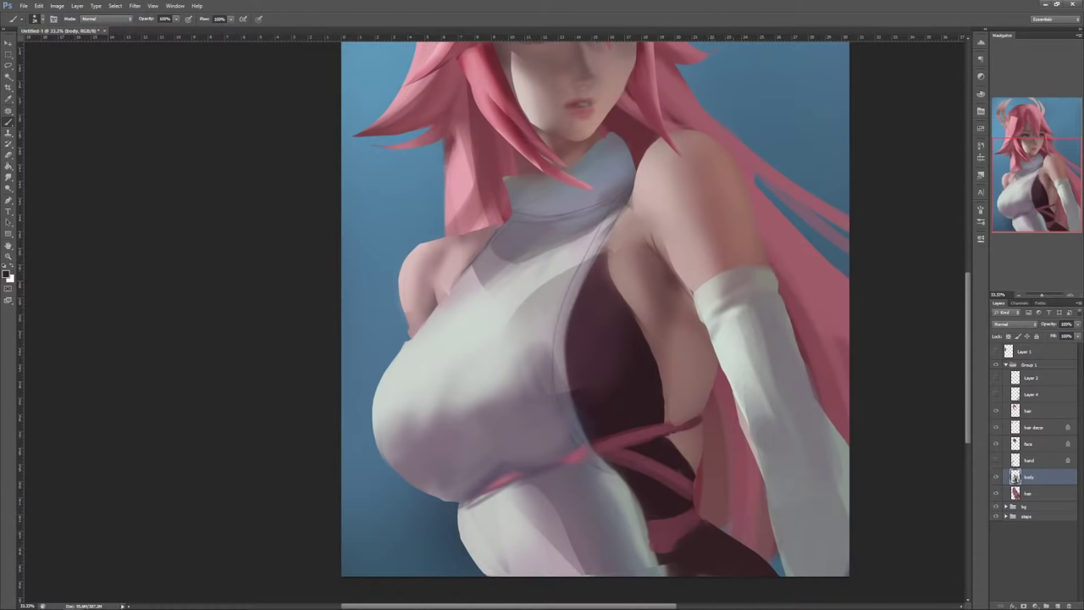
pyautogui.moveTo(707, 322); pyautogui.dragTo(758, 291)
pyautogui.keyDown('alt'); pyautogui.click(739, 292); pyautogui.keyUp('alt')
pyautogui.rightClick(781, 239)
pyautogui.click(823, 259)
pyautogui.press('Escape')
pyautogui.keyDown('alt'); pyautogui.click(756, 295); pyautogui.keyUp('alt')
pyautogui.keyDown('alt'); pyautogui.click(745, 286); pyautogui.keyUp('alt')
pyautogui.keyDown('alt'); pyautogui.click(739, 290); pyautogui.keyUp('alt')
pyautogui.rightClick(791, 239)
pyautogui.moveTo(829, 259); pyautogui.dragTo(813, 259)
pyautogui.keyDown('alt'); pyautogui.click(768, 283); pyautogui.keyUp('alt')
pyautogui.rightClick(762, 289)
pyautogui.press('Escape')
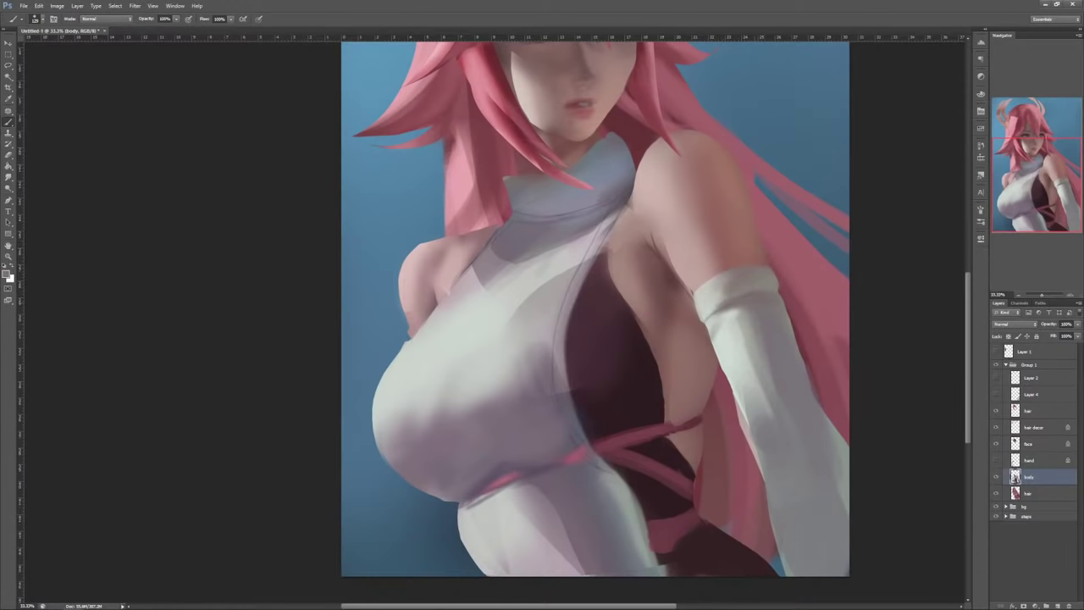
# Step: Smooth the light and shadow along the glove down to the elbow with sampled glove tones
pyautogui.moveTo(770, 342); pyautogui.dragTo(757, 406)
pyautogui.keyDown('alt'); pyautogui.click(751, 337); pyautogui.keyUp('alt')
pyautogui.keyDown('alt'); pyautogui.click(756, 339); pyautogui.keyUp('alt')
pyautogui.keyDown('alt'); pyautogui.click(756, 355); pyautogui.keyUp('alt')
pyautogui.keyDown('alt'); pyautogui.click(749, 373); pyautogui.keyUp('alt')
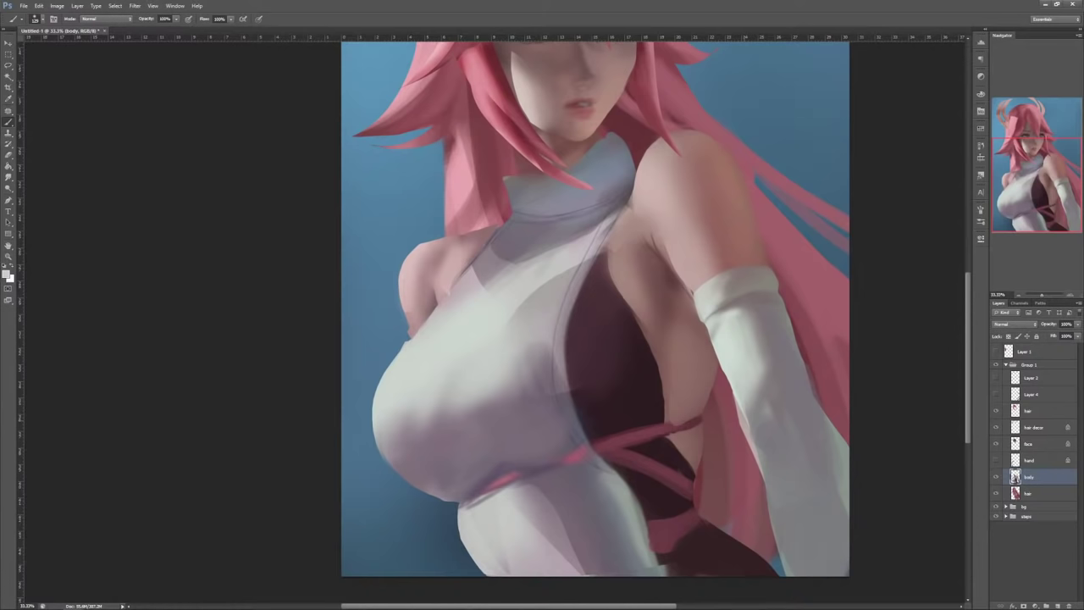
pyautogui.moveTo(728, 338); pyautogui.dragTo(706, 411)
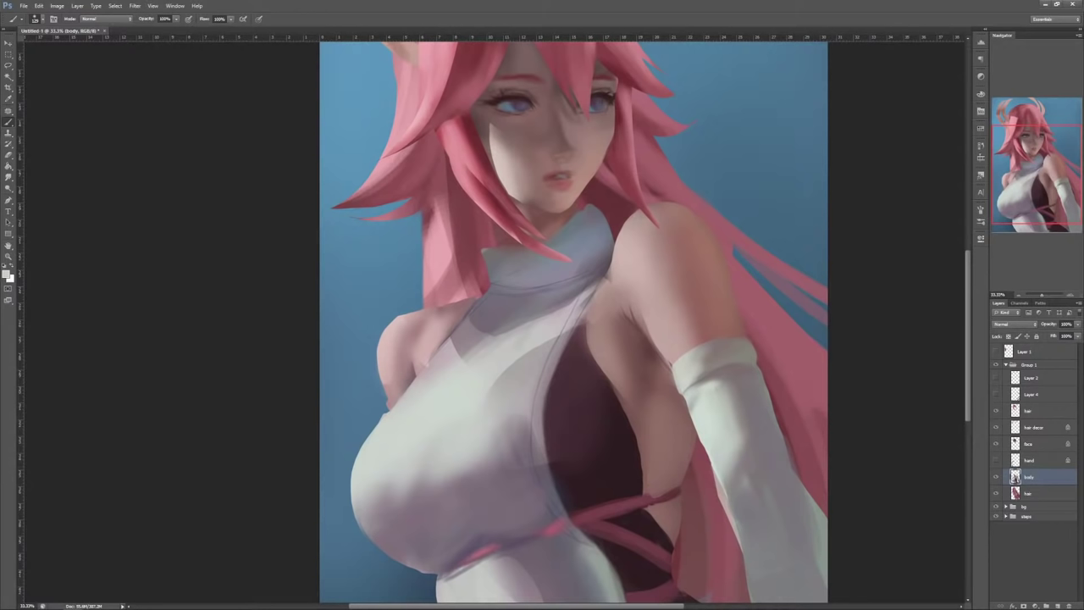
pyautogui.hotkey('ctrl', '-')
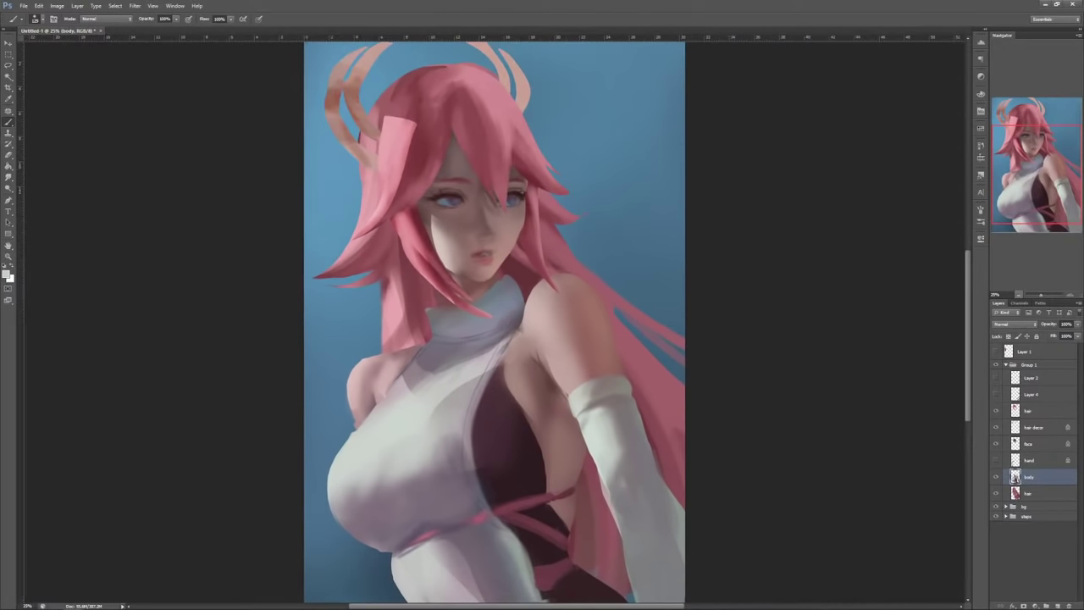